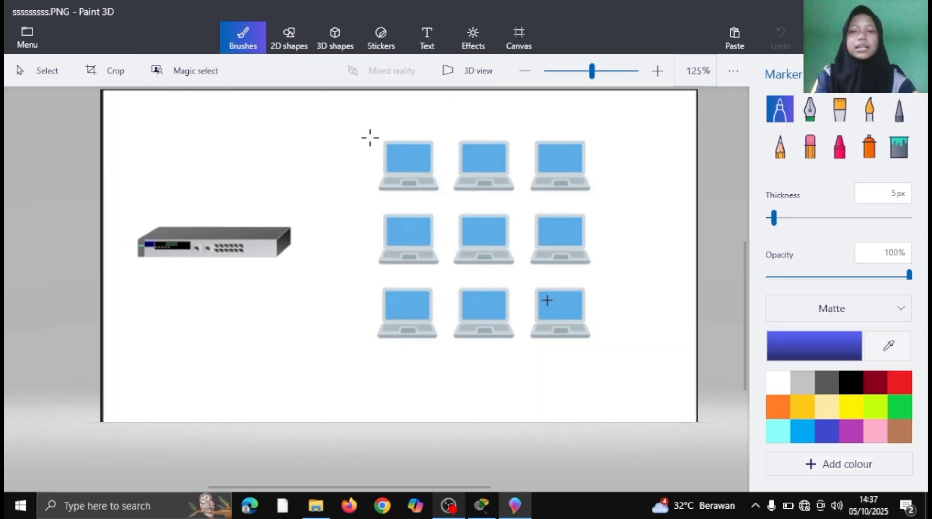
# - With a black marker, outline the group of nine laptops and draw two horizontal lines separating its three rows
pyautogui.click(849, 391)
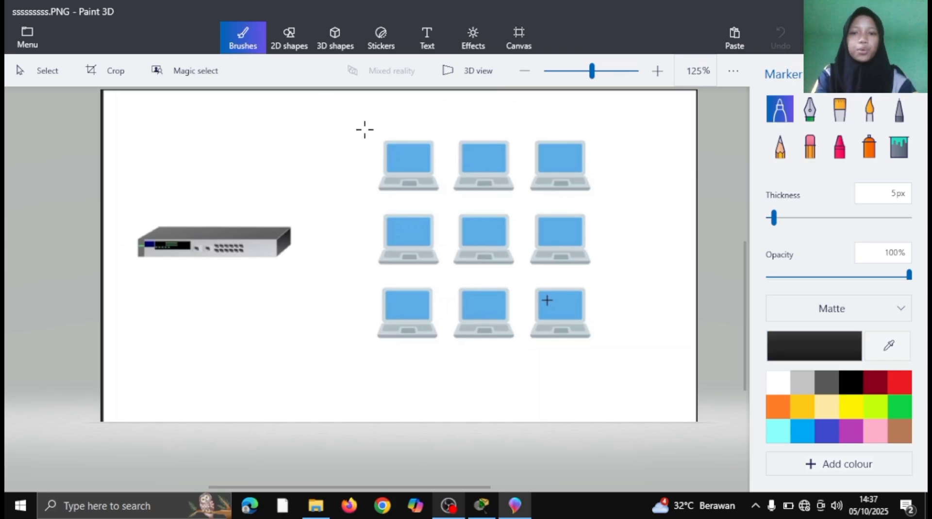
pyautogui.moveTo(363, 128)
pyautogui.mouseDown()
pyautogui.moveTo(486, 117)
pyautogui.moveTo(560, 125)
pyautogui.moveTo(610, 171)
pyautogui.moveTo(626, 335)
pyautogui.moveTo(540, 372)
pyautogui.moveTo(354, 355)
pyautogui.moveTo(352, 241)
pyautogui.moveTo(364, 131)
pyautogui.mouseUp()
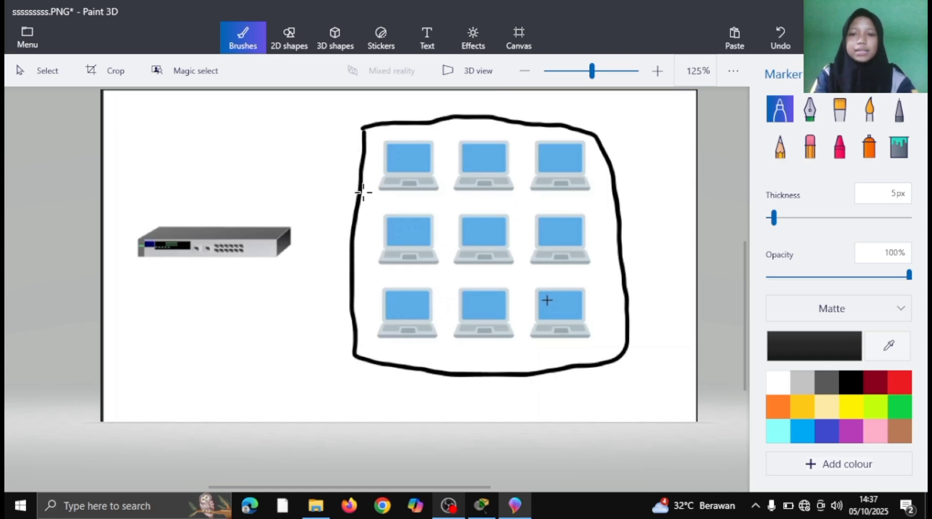
pyautogui.moveTo(356, 196); pyautogui.dragTo(614, 188)
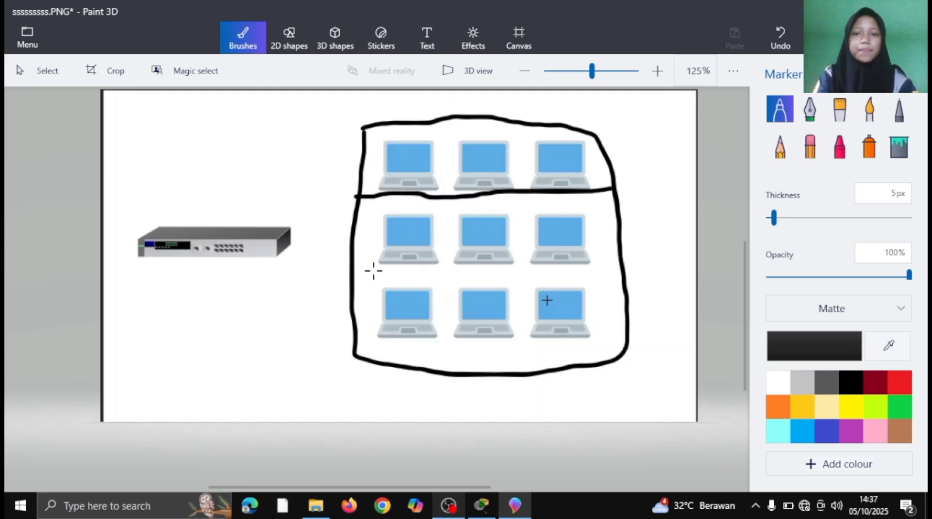
pyautogui.moveTo(347, 270)
pyautogui.mouseDown()
pyautogui.moveTo(551, 268)
pyautogui.moveTo(618, 257)
pyautogui.mouseUp()
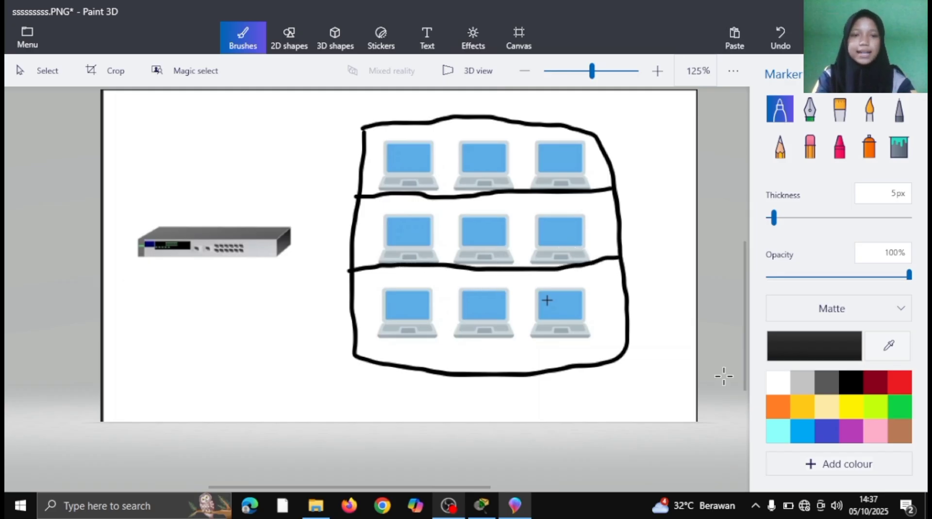
# - With an indigo marker, label the laptop rows E, P and M from top to bottom at their left ends
pyautogui.click(826, 431)
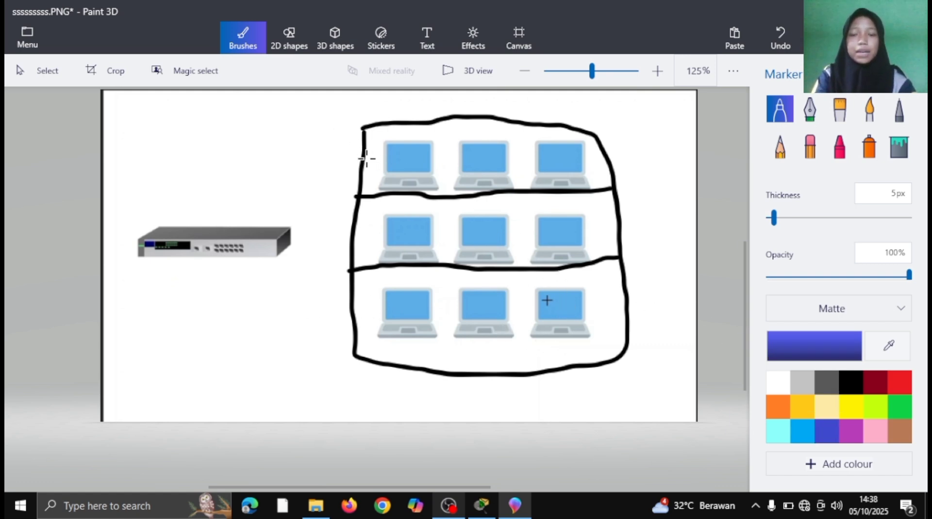
pyautogui.moveTo(370, 155)
pyautogui.mouseDown()
pyautogui.moveTo(367, 170)
pyautogui.moveTo(382, 172)
pyautogui.moveTo(374, 157)
pyautogui.moveTo(385, 148)
pyautogui.mouseUp()
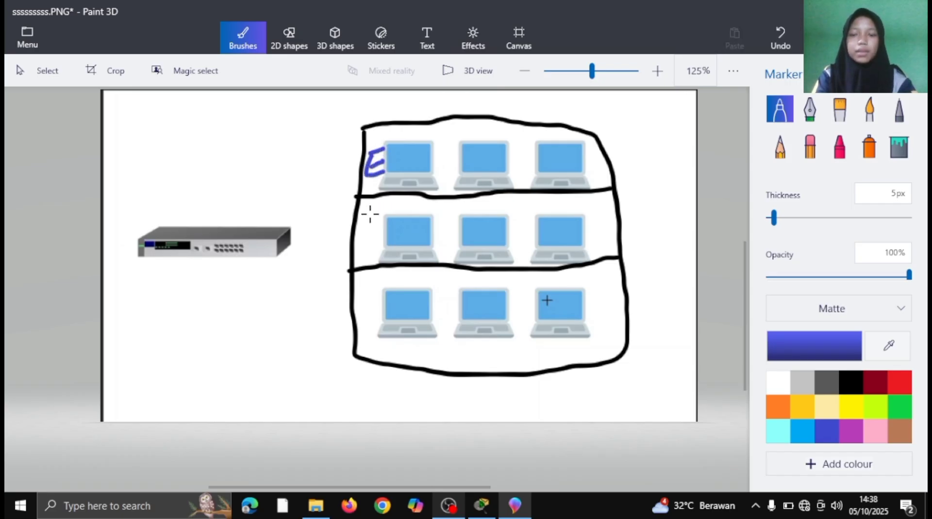
pyautogui.moveTo(363, 243)
pyautogui.mouseDown()
pyautogui.moveTo(369, 215)
pyautogui.moveTo(387, 205)
pyautogui.moveTo(363, 231)
pyautogui.mouseUp()
pyautogui.moveTo(365, 319)
pyautogui.mouseDown()
pyautogui.moveTo(366, 311)
pyautogui.moveTo(386, 314)
pyautogui.moveTo(401, 294)
pyautogui.moveTo(409, 329)
pyautogui.mouseUp()
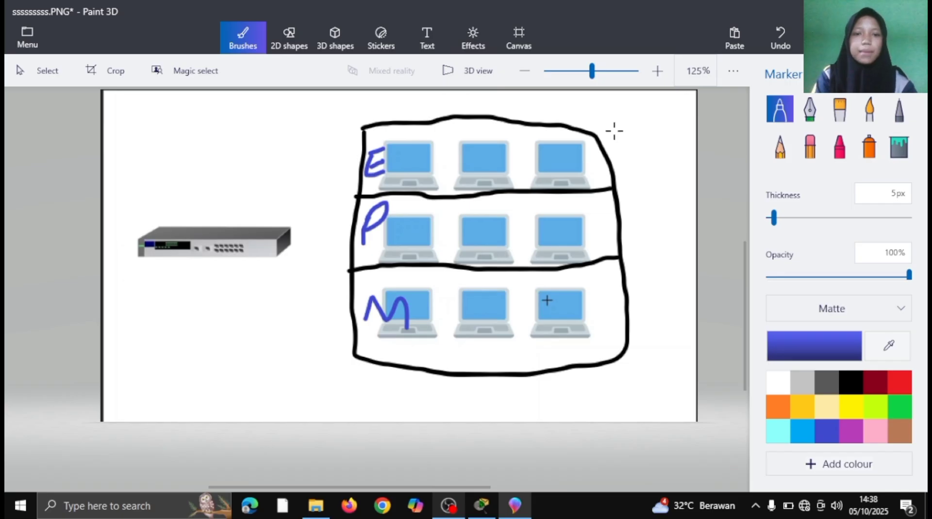
# - Handwrite V=10, V=20 and V=30 beside the right ends of the three laptop rows, undoing the misdrawn stroke
pyautogui.moveTo(611, 124)
pyautogui.mouseDown()
pyautogui.moveTo(630, 139)
pyautogui.moveTo(630, 116)
pyautogui.moveTo(658, 124)
pyautogui.mouseUp()
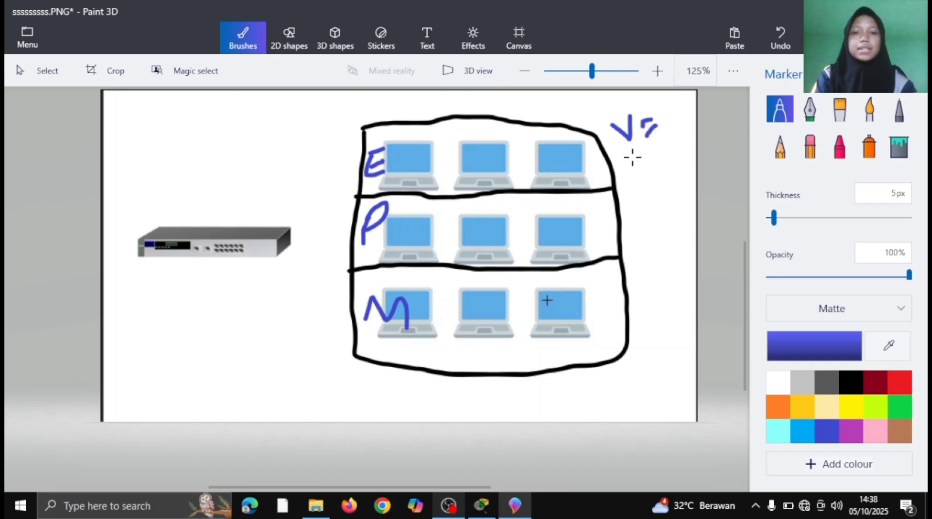
pyautogui.moveTo(626, 158)
pyautogui.mouseDown()
pyautogui.moveTo(635, 186)
pyautogui.moveTo(661, 165)
pyautogui.moveTo(649, 157)
pyautogui.mouseUp()
pyautogui.moveTo(629, 203)
pyautogui.mouseDown()
pyautogui.moveTo(660, 194)
pyautogui.moveTo(638, 256)
pyautogui.mouseUp()
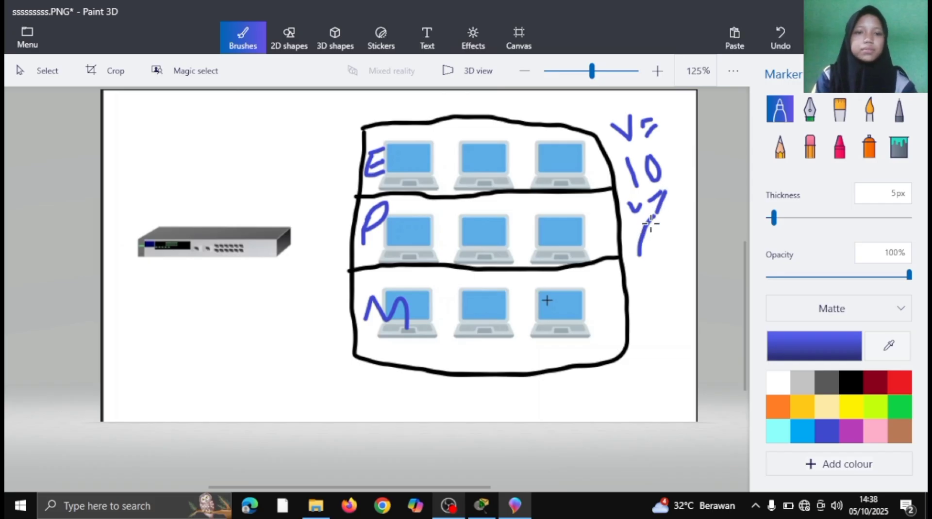
pyautogui.click(772, 37)
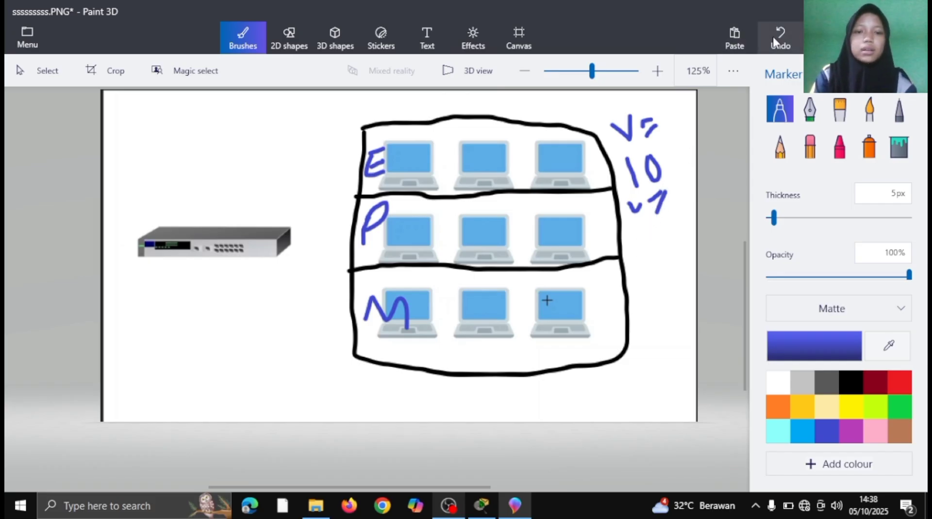
pyautogui.moveTo(629, 226)
pyautogui.mouseDown()
pyautogui.moveTo(634, 250)
pyautogui.moveTo(666, 226)
pyautogui.moveTo(660, 247)
pyautogui.moveTo(677, 233)
pyautogui.moveTo(664, 228)
pyautogui.mouseUp()
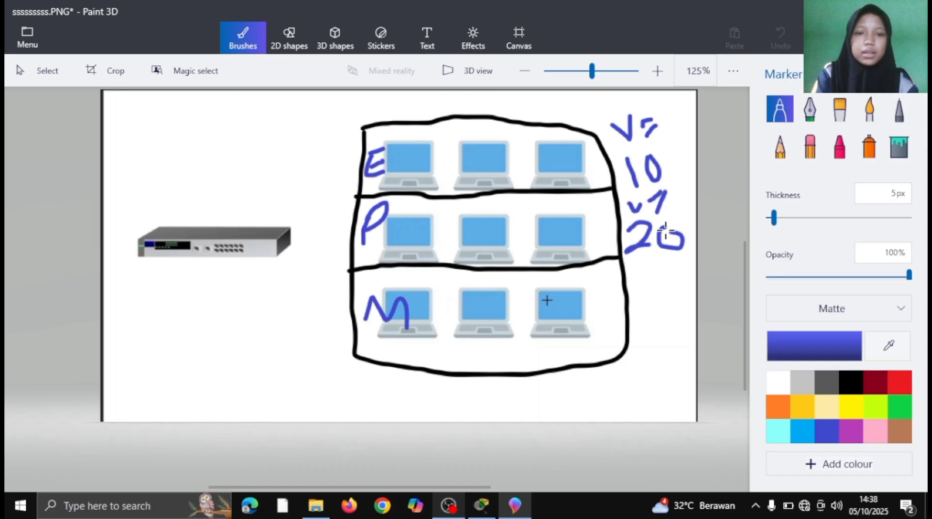
pyautogui.moveTo(641, 284)
pyautogui.mouseDown()
pyautogui.moveTo(647, 296)
pyautogui.moveTo(663, 278)
pyautogui.moveTo(683, 279)
pyautogui.moveTo(683, 289)
pyautogui.mouseUp()
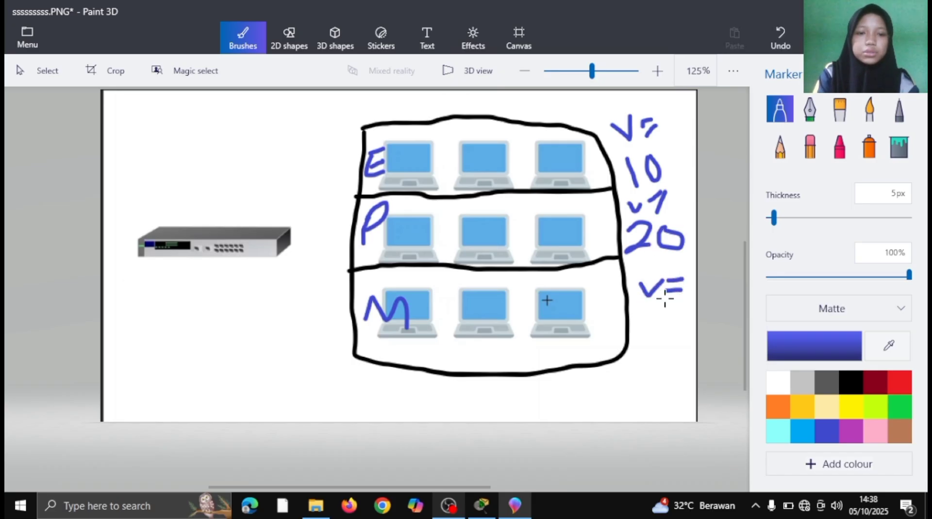
pyautogui.moveTo(643, 313)
pyautogui.mouseDown()
pyautogui.moveTo(653, 323)
pyautogui.moveTo(631, 346)
pyautogui.mouseUp()
pyautogui.moveTo(670, 316)
pyautogui.mouseDown()
pyautogui.moveTo(662, 330)
pyautogui.moveTo(682, 332)
pyautogui.moveTo(669, 316)
pyautogui.mouseUp()
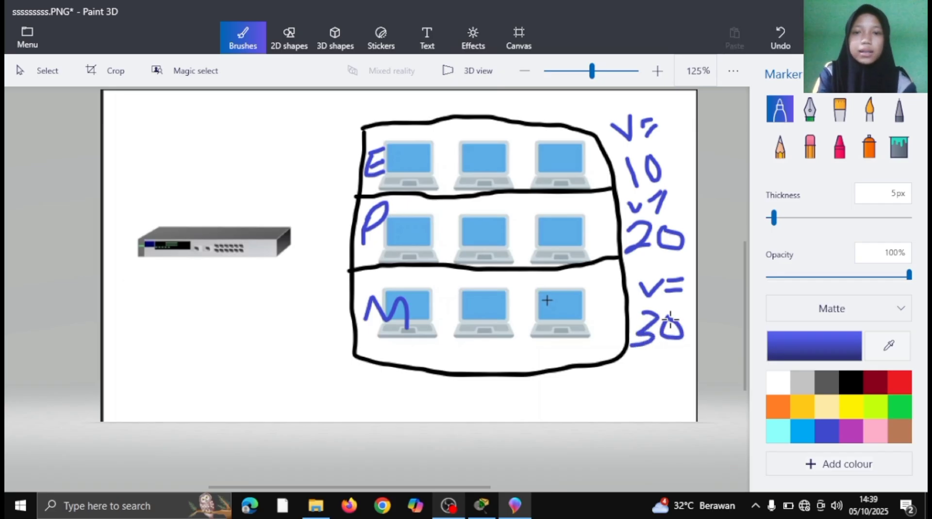
# - Add the 3D text 192.168.10.0/24 at font size 8 above the top laptop row and enlarge it to roughly the row's width
pyautogui.click(425, 36)
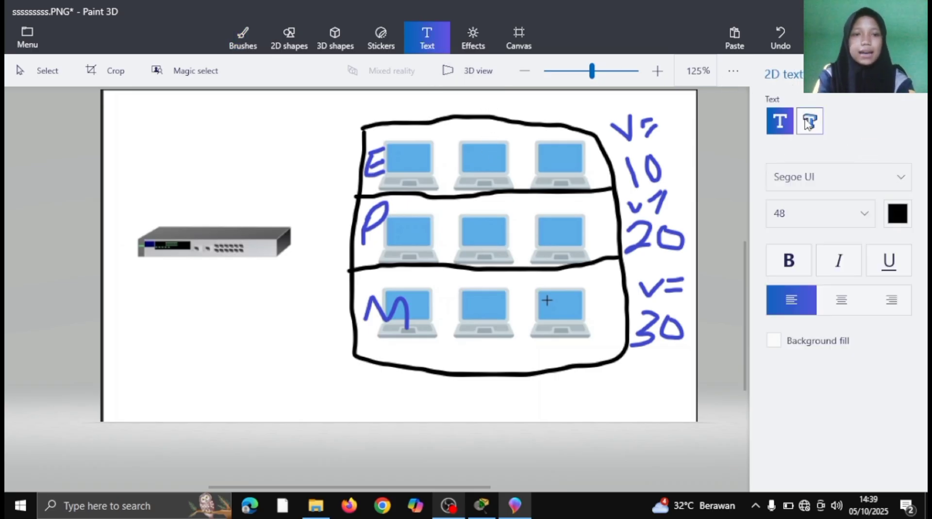
pyautogui.click(865, 217)
pyautogui.scroll(5, 840, 170)
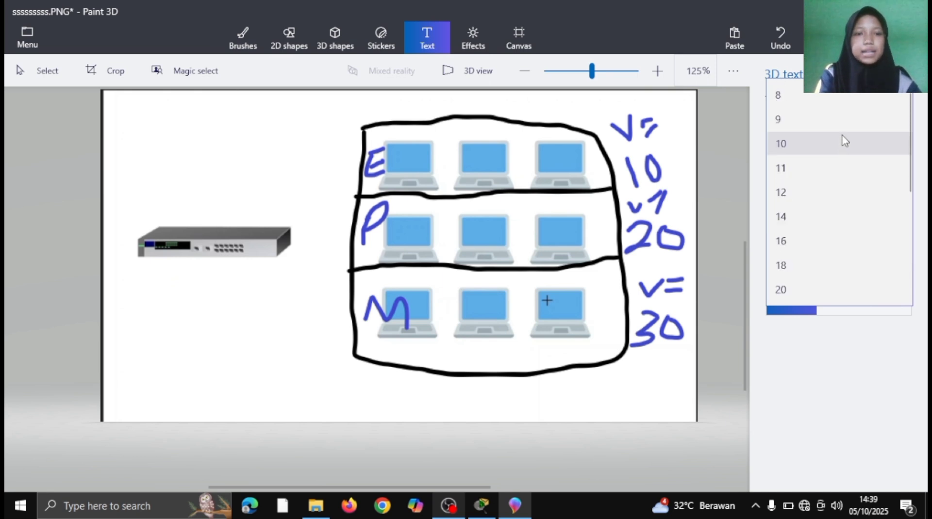
pyautogui.click(842, 96)
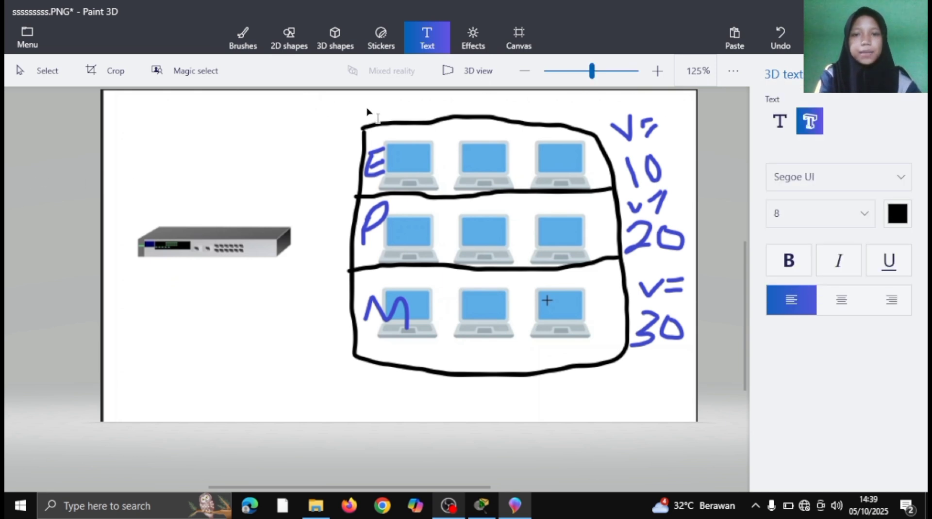
pyautogui.click(413, 118)
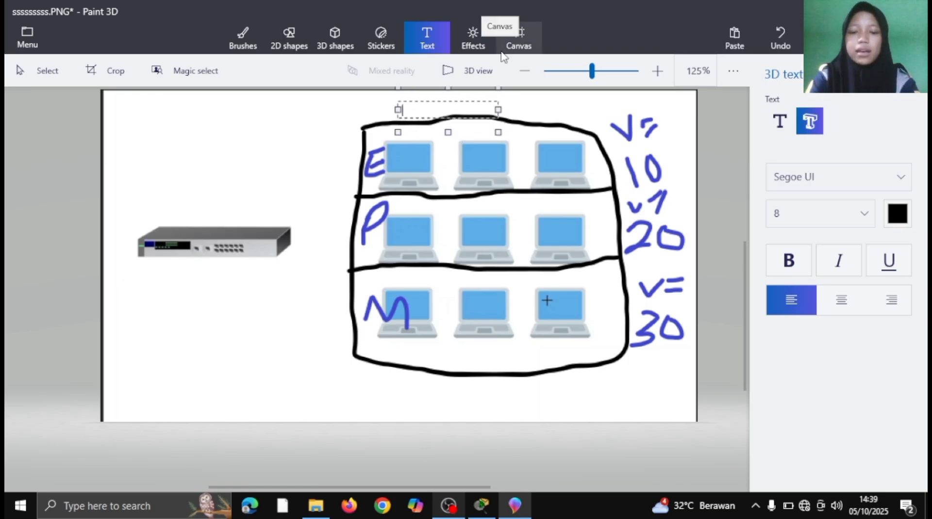
pyautogui.write('192.1')
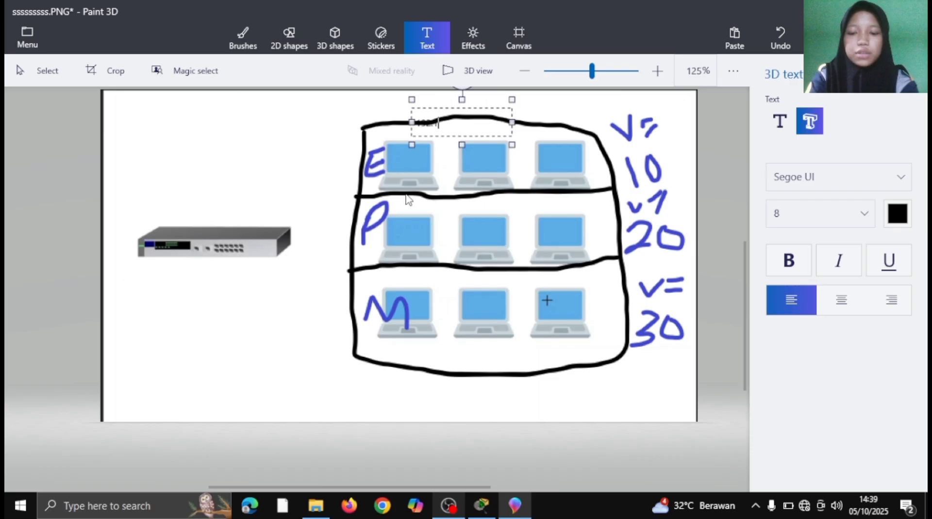
pyautogui.write('68.10')
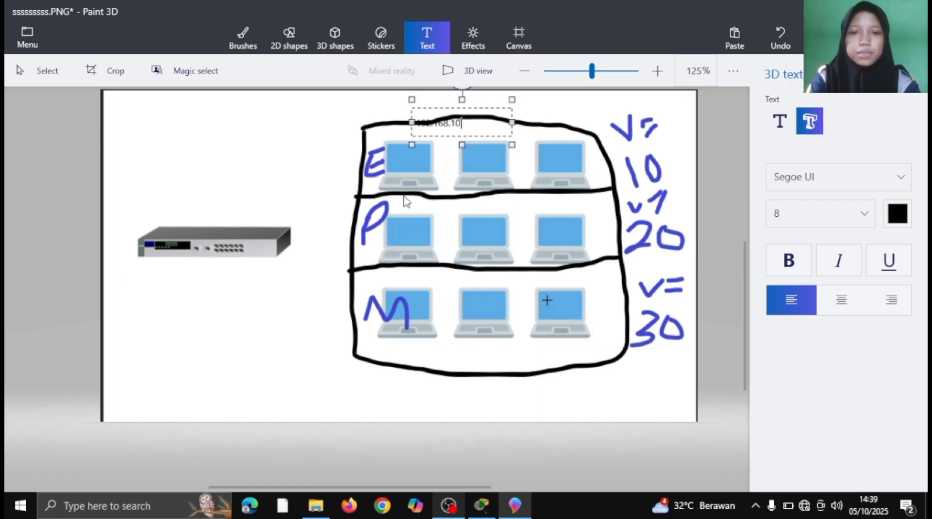
pyautogui.write('.0/24')
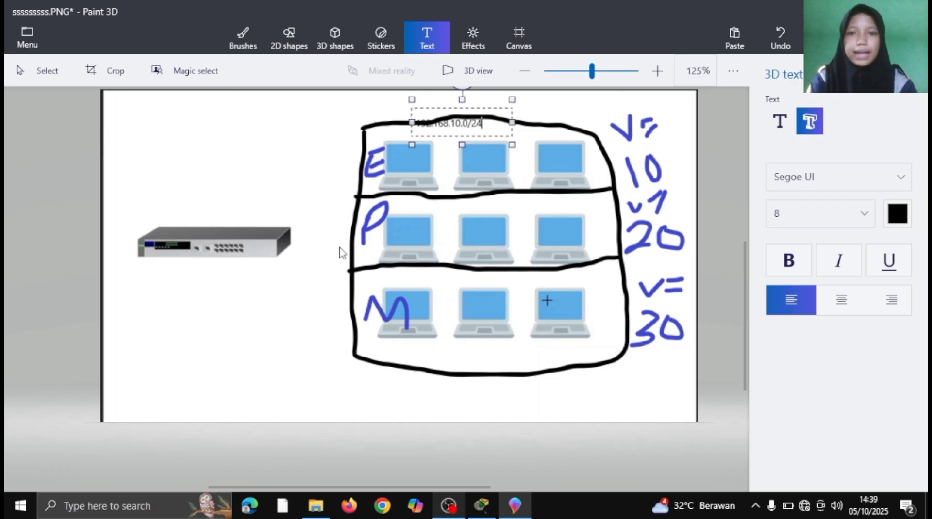
pyautogui.click(266, 340)
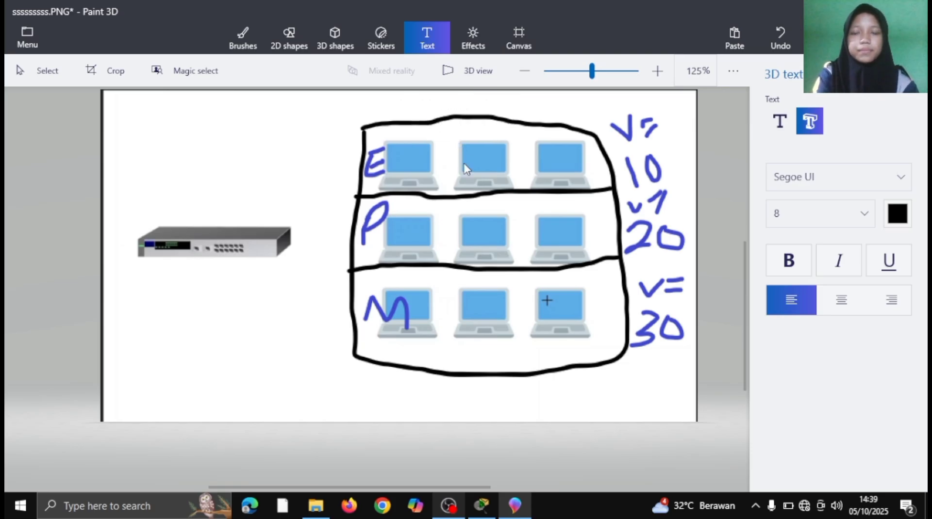
pyautogui.hotkey('ctrl', 'a')
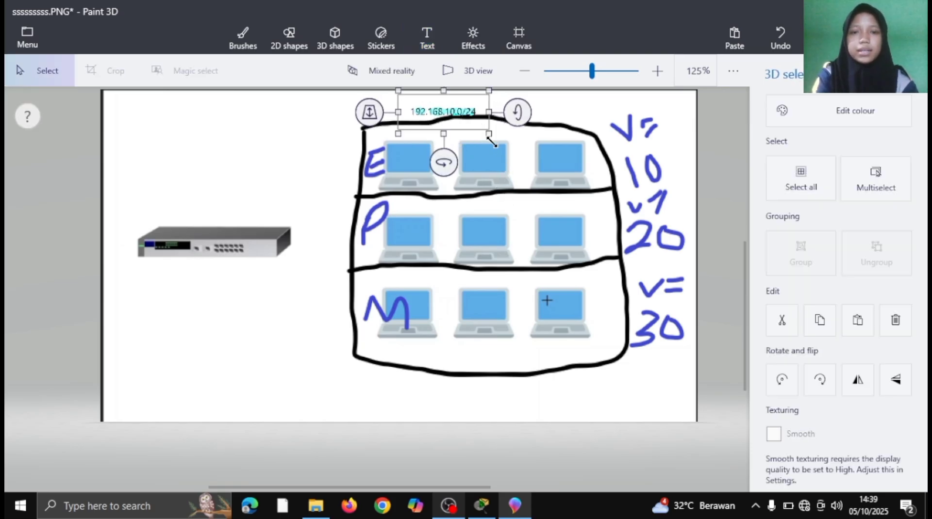
pyautogui.moveTo(491, 138); pyautogui.dragTo(548, 159)
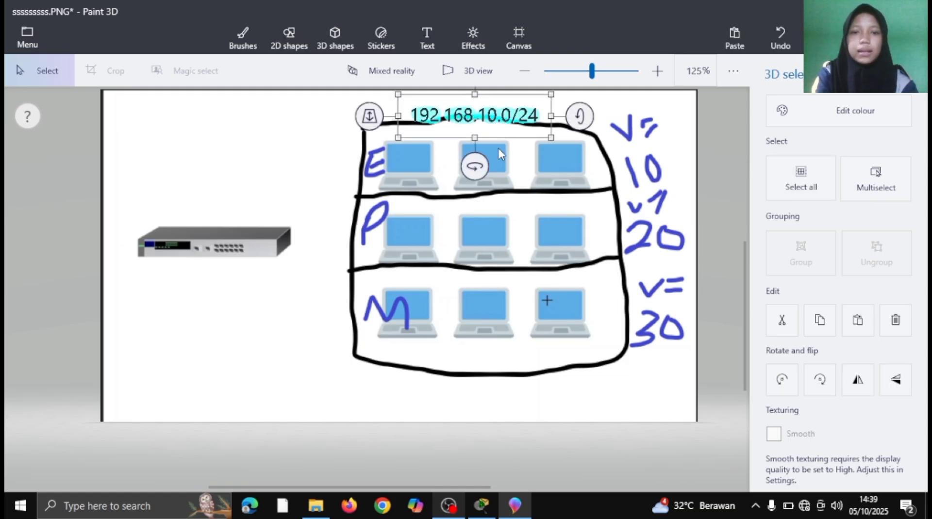
# - Add the 3D text 192.168.20.0/24, enlarge it and place it just above the middle row of laptops
pyautogui.click(427, 35)
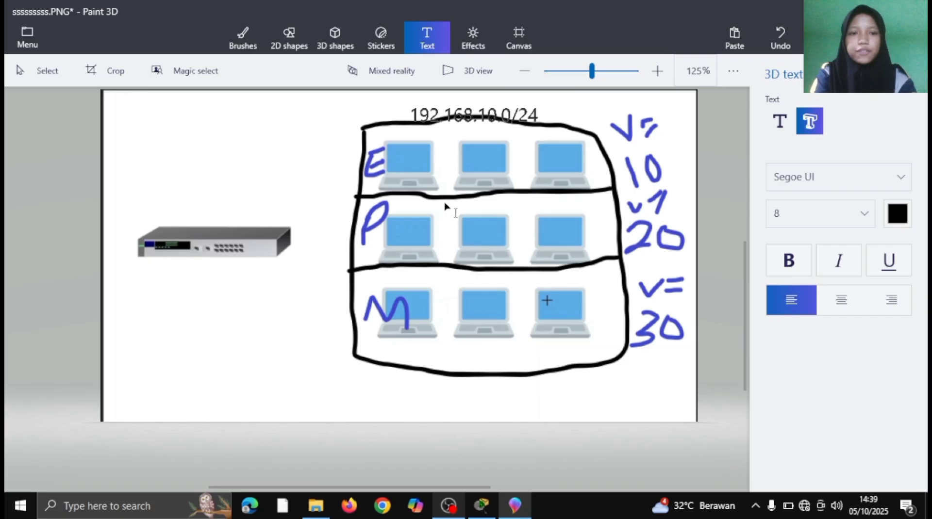
pyautogui.click(415, 201)
pyautogui.write('192.168.20.0/24')
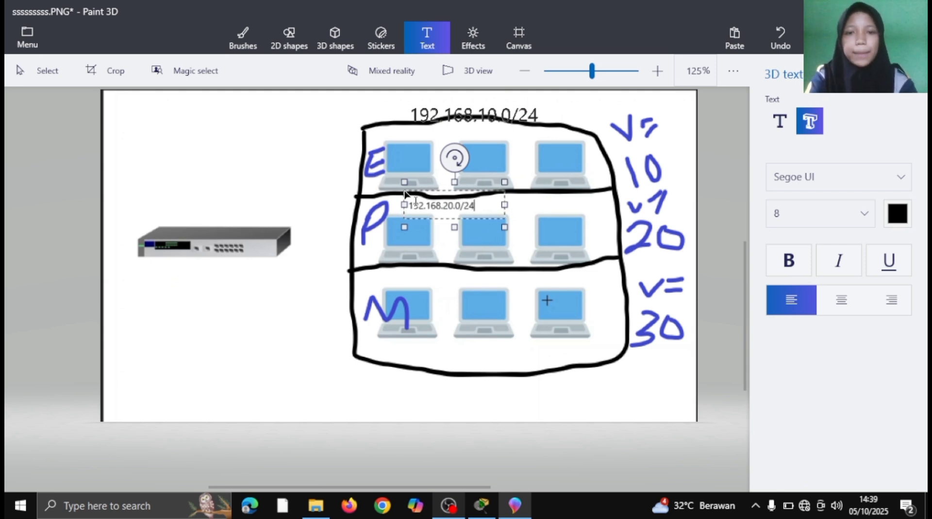
pyautogui.click(452, 272)
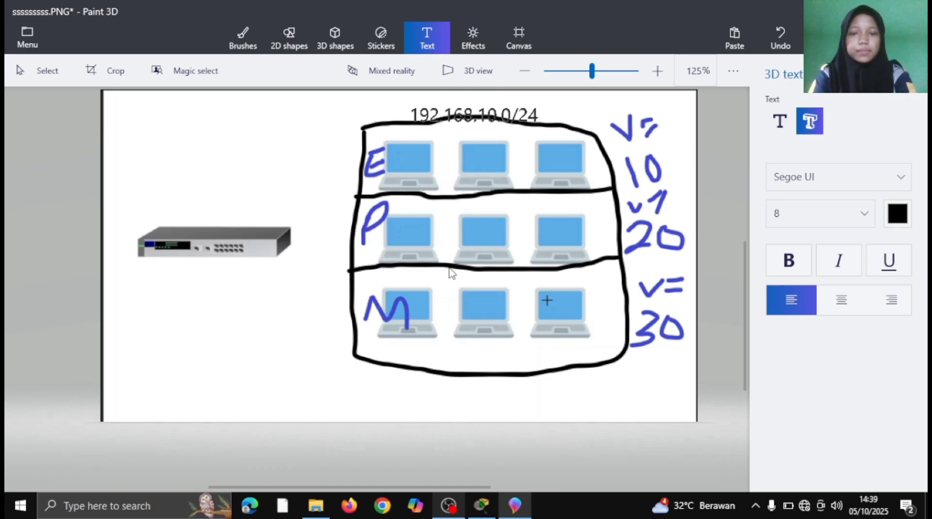
pyautogui.moveTo(483, 215); pyautogui.dragTo(564, 237)
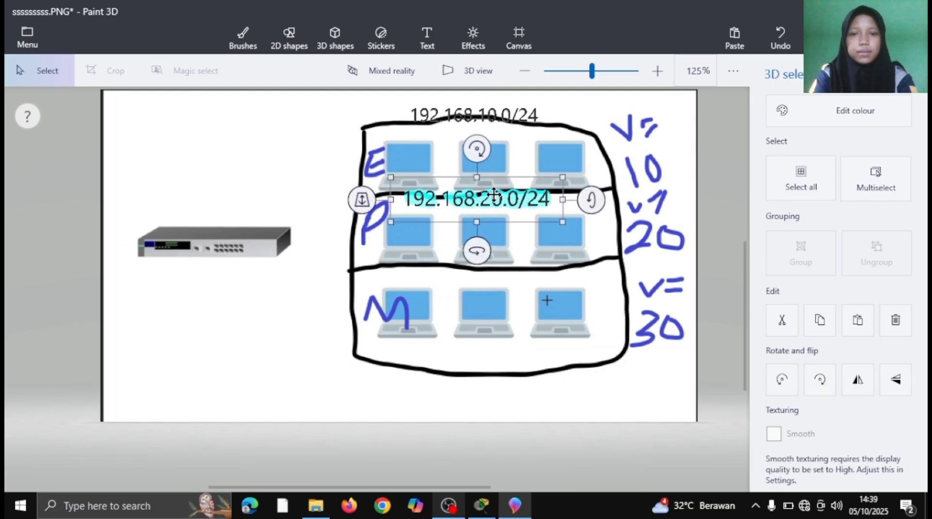
pyautogui.moveTo(493, 196); pyautogui.dragTo(499, 216)
# - Move the 192.168.10.0/24 label down inside the black outline, just above the top row of laptops
pyautogui.moveTo(488, 130); pyautogui.dragTo(488, 130)
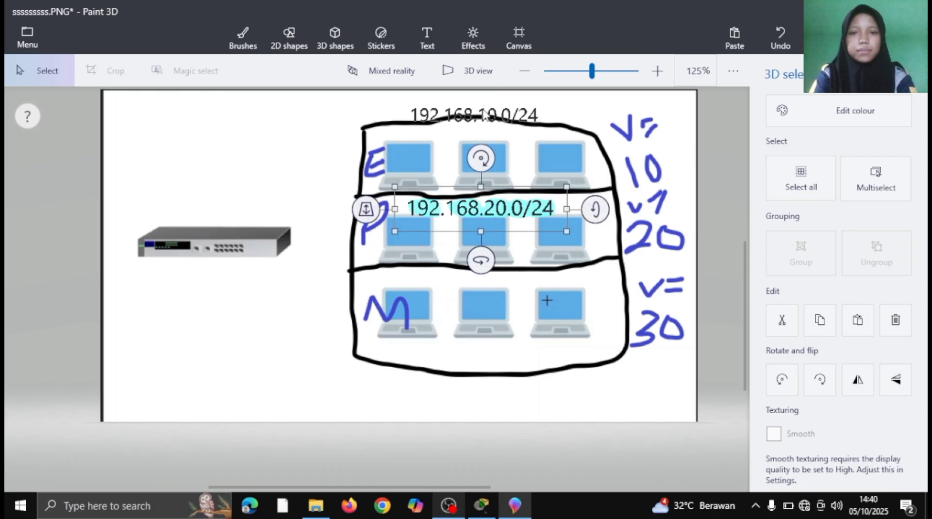
pyautogui.click(484, 116)
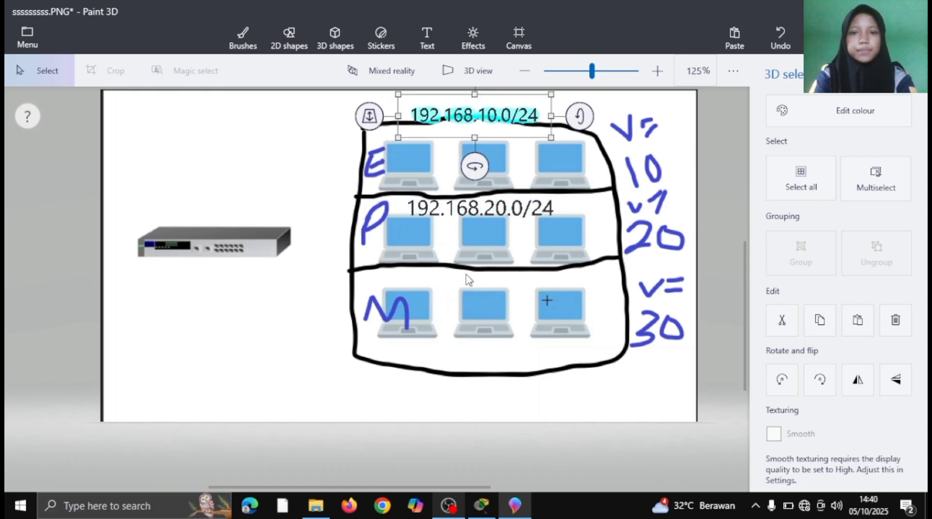
pyautogui.moveTo(478, 115); pyautogui.dragTo(478, 137)
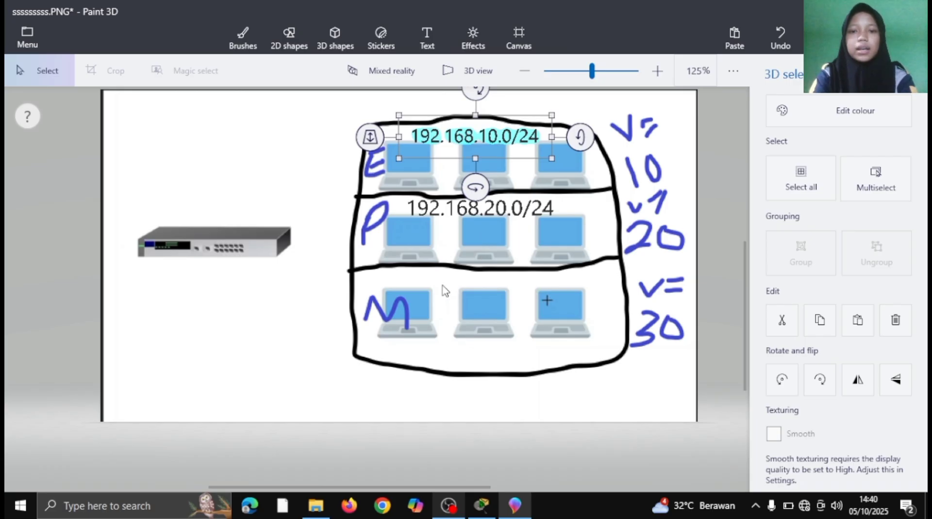
# - Add the 3D text 192.168.30.0/24, enlarge it to about the row's width and place it just above the bottom row of laptops
pyautogui.click(428, 283)
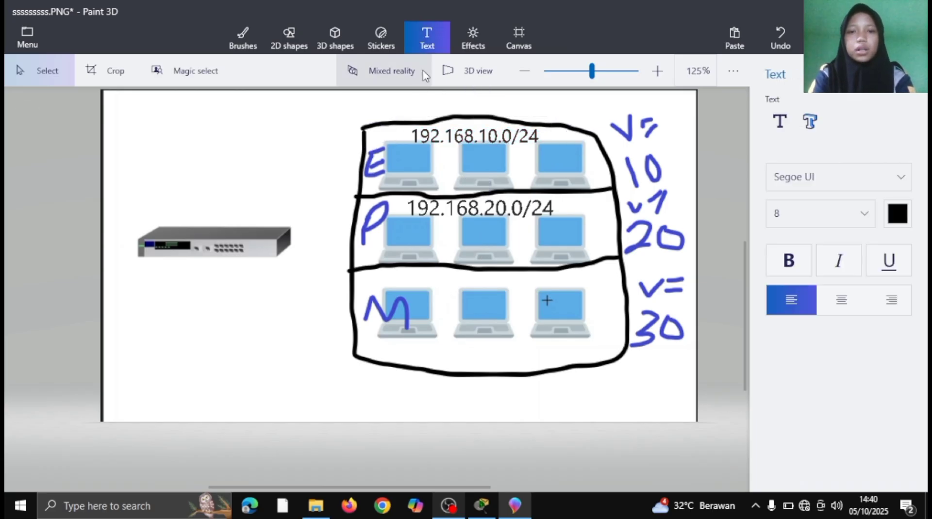
pyautogui.click(407, 280)
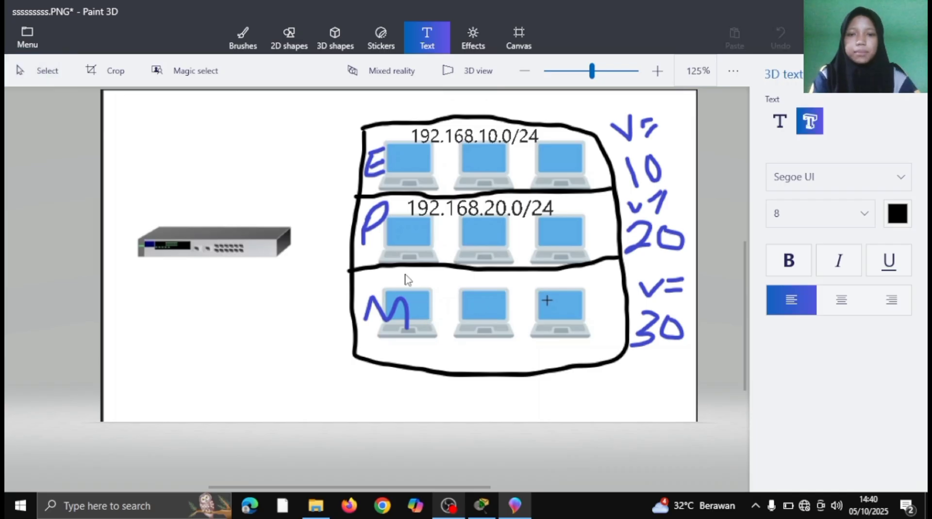
pyautogui.write('1')
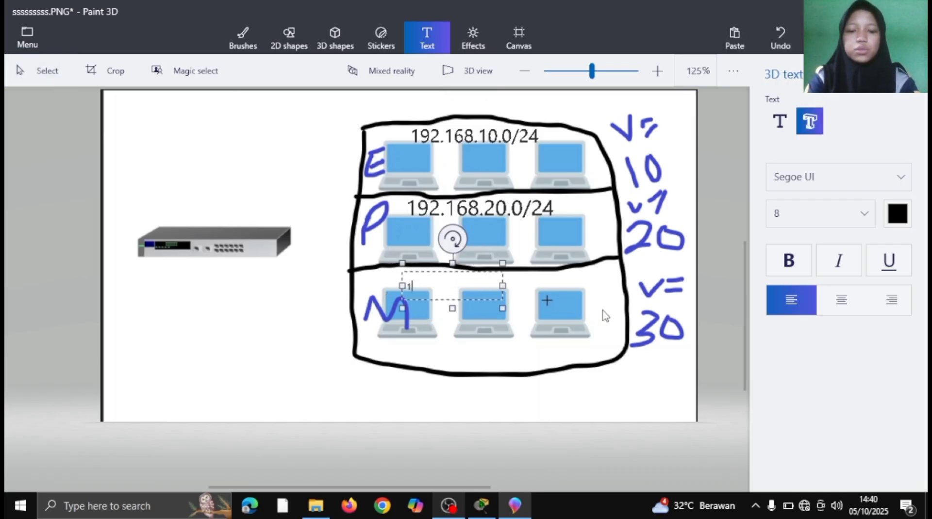
pyautogui.write('92.168')
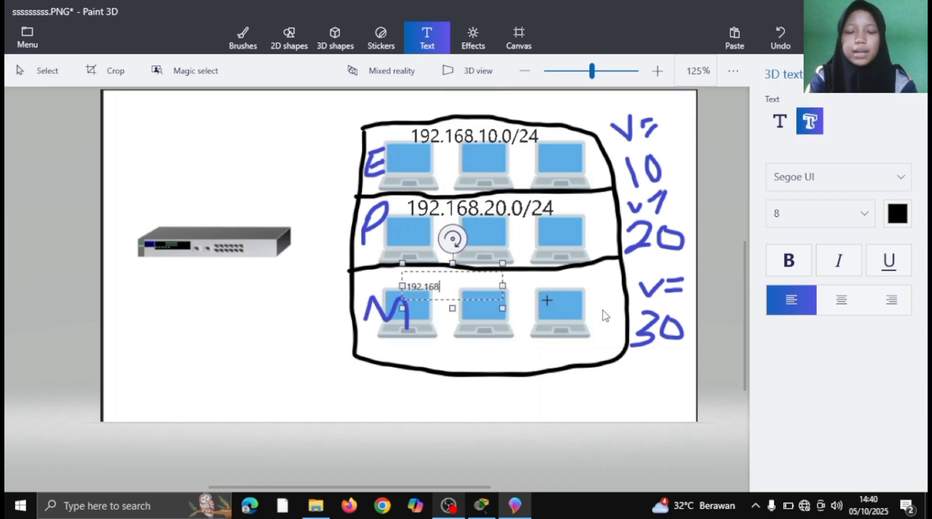
pyautogui.write('.30')
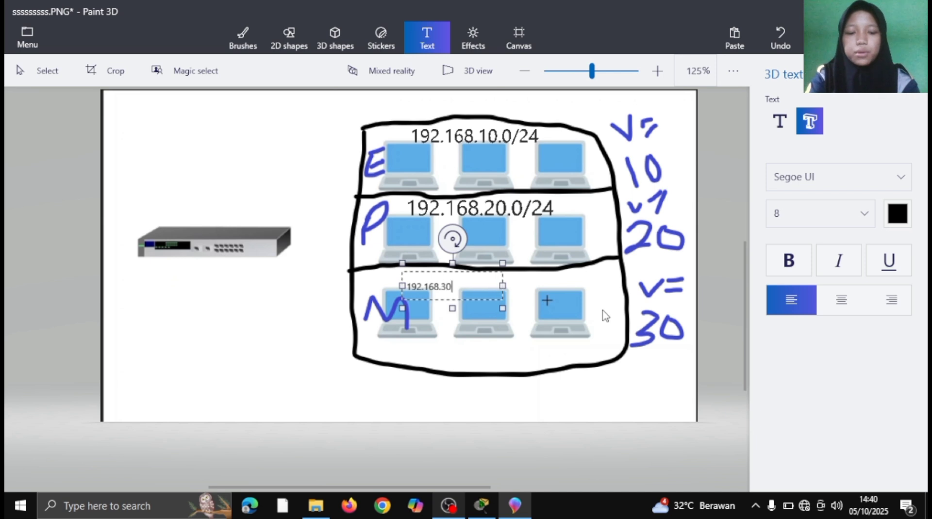
pyautogui.write('.0/24')
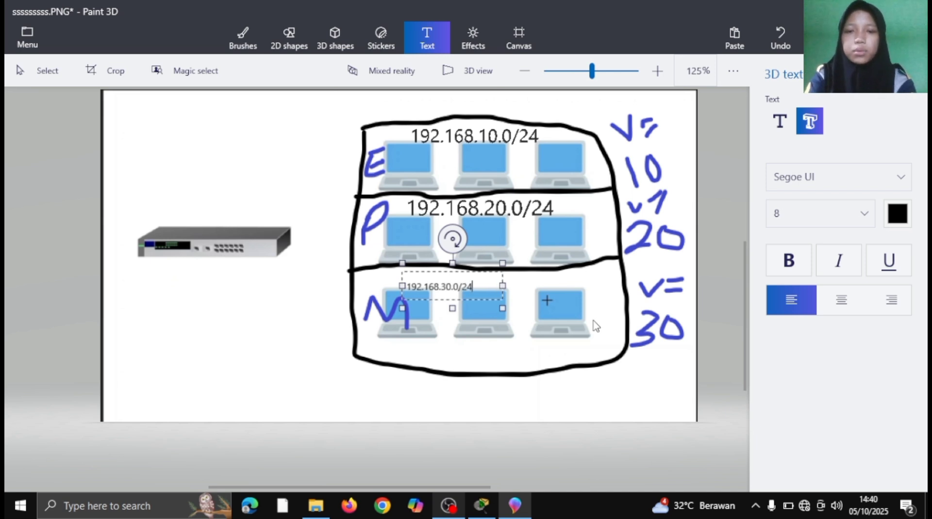
pyautogui.click(576, 355)
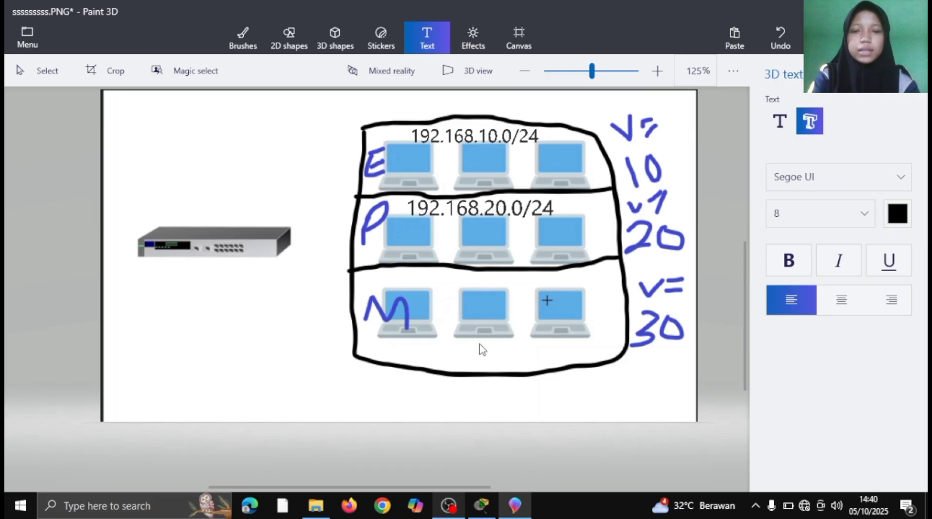
pyautogui.hotkey('ctrl', 'z')
pyautogui.moveTo(479, 297); pyautogui.dragTo(563, 337)
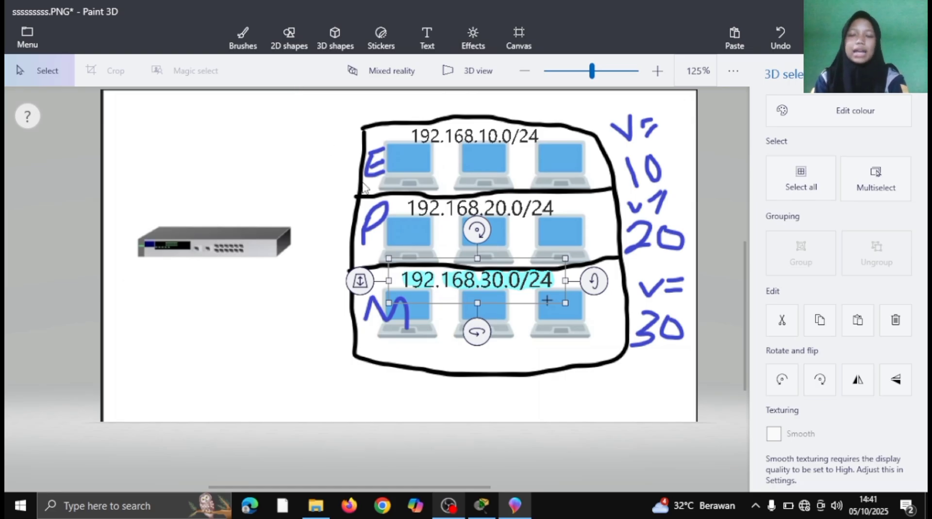
# - Draw dark red marker lines connecting each of the three top-row laptops to the switch
pyautogui.click(426, 44)
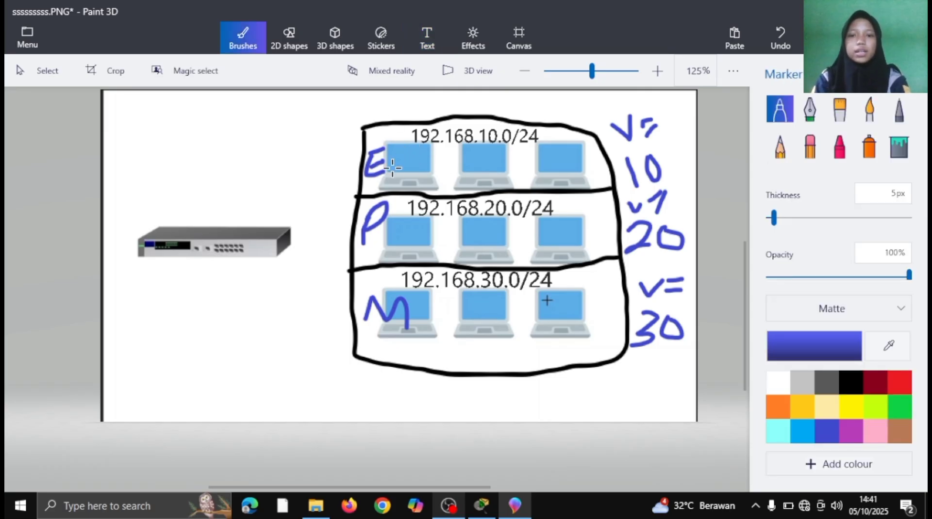
pyautogui.click(877, 391)
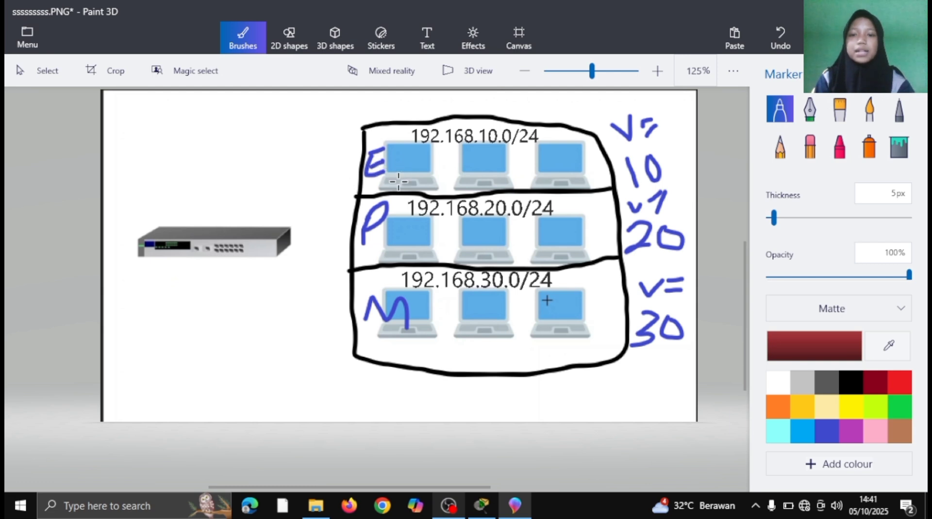
pyautogui.moveTo(397, 180); pyautogui.dragTo(277, 236)
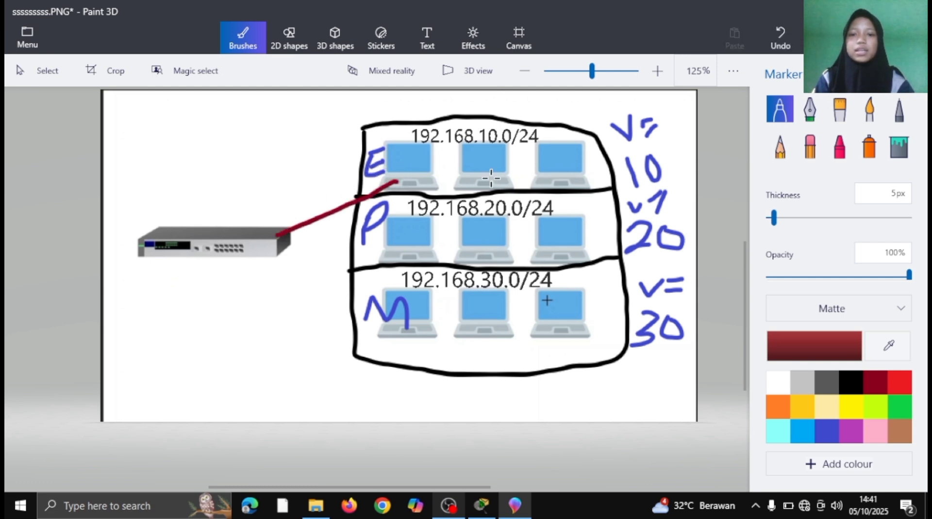
pyautogui.moveTo(493, 177); pyautogui.dragTo(290, 242)
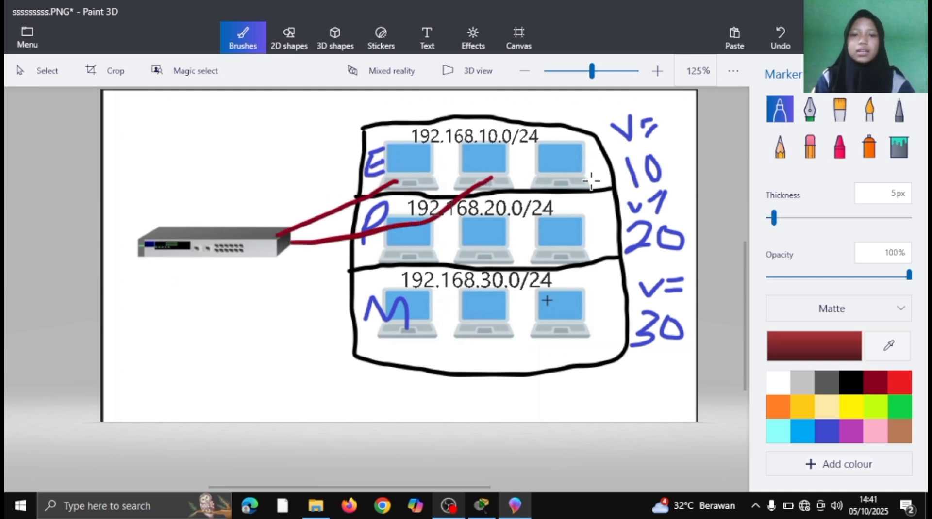
pyautogui.moveTo(580, 182); pyautogui.dragTo(291, 244)
# - Draw dark red marker lines from the middle-row and bottom-row laptops to the switch
pyautogui.moveTo(395, 221)
pyautogui.mouseDown()
pyautogui.moveTo(383, 208)
pyautogui.moveTo(346, 232)
pyautogui.moveTo(290, 245)
pyautogui.mouseUp()
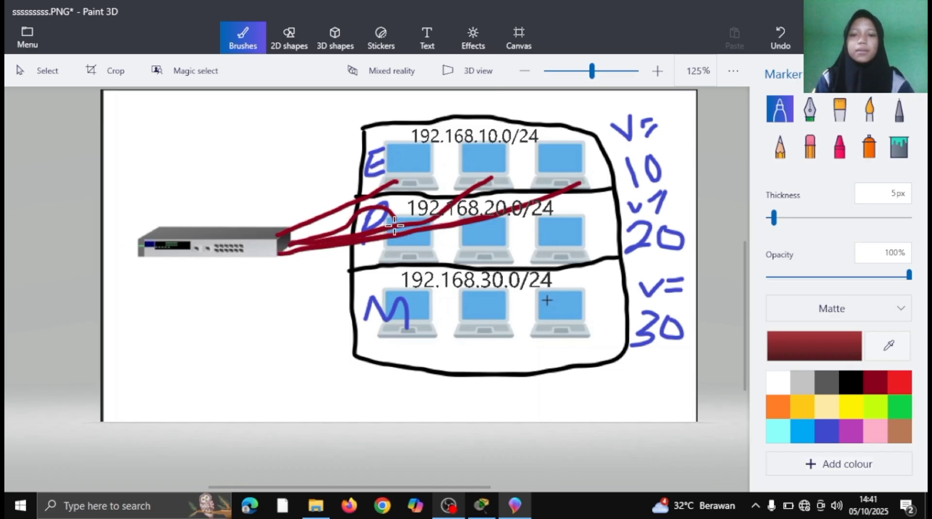
pyautogui.moveTo(488, 217)
pyautogui.mouseDown()
pyautogui.moveTo(312, 271)
pyautogui.moveTo(290, 259)
pyautogui.mouseUp()
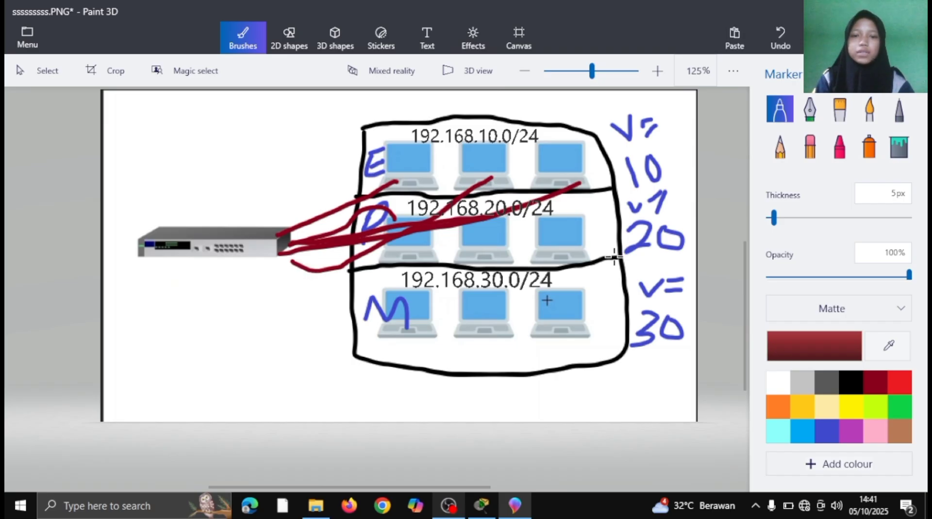
pyautogui.moveTo(571, 253); pyautogui.dragTo(308, 270)
pyautogui.moveTo(408, 293); pyautogui.dragTo(291, 272)
pyautogui.moveTo(491, 294)
pyautogui.mouseDown()
pyautogui.moveTo(442, 289)
pyautogui.moveTo(308, 304)
pyautogui.moveTo(246, 256)
pyautogui.mouseUp()
pyautogui.moveTo(551, 293)
pyautogui.mouseDown()
pyautogui.moveTo(514, 267)
pyautogui.moveTo(279, 245)
pyautogui.mouseUp()
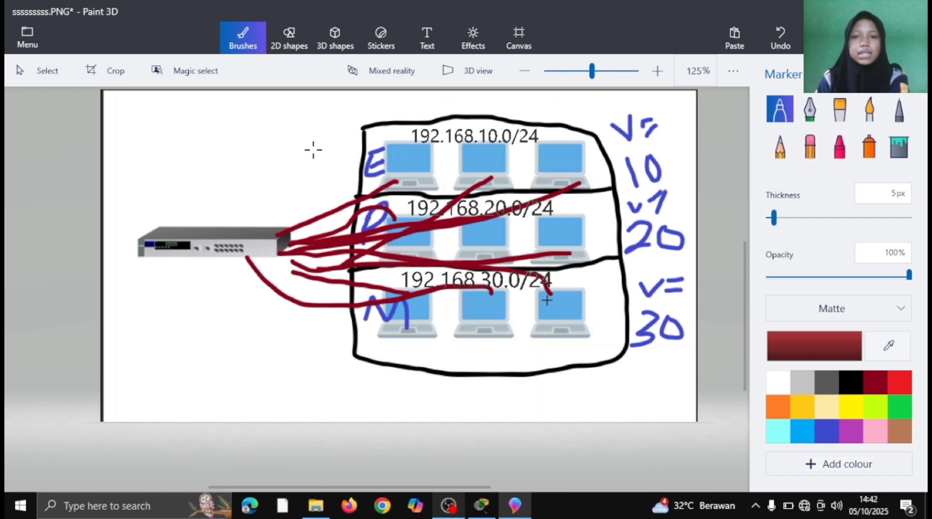
# - Handwrite 10, 20 and 30 in purple beside the network addresses of the three laptop rows
pyautogui.click(852, 437)
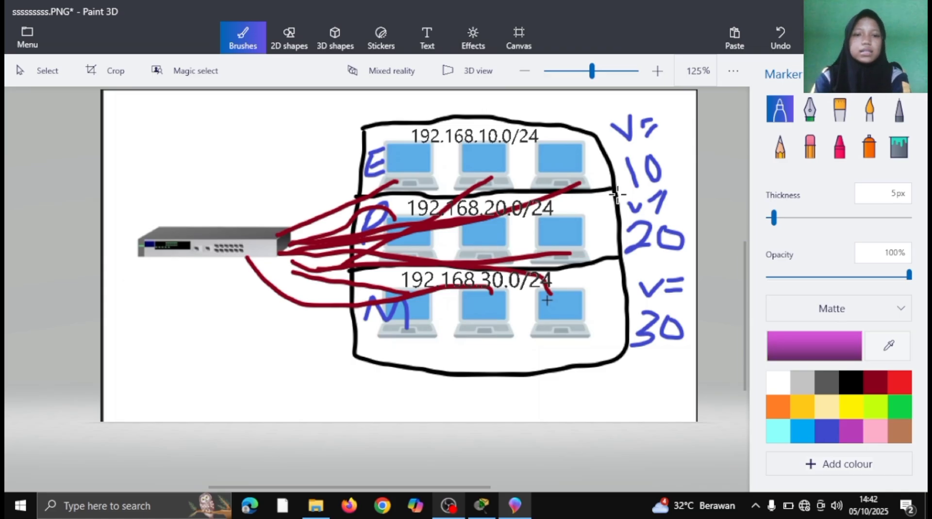
pyautogui.moveTo(542, 116)
pyautogui.mouseDown()
pyautogui.moveTo(553, 142)
pyautogui.moveTo(578, 138)
pyautogui.moveTo(565, 112)
pyautogui.moveTo(557, 117)
pyautogui.mouseUp()
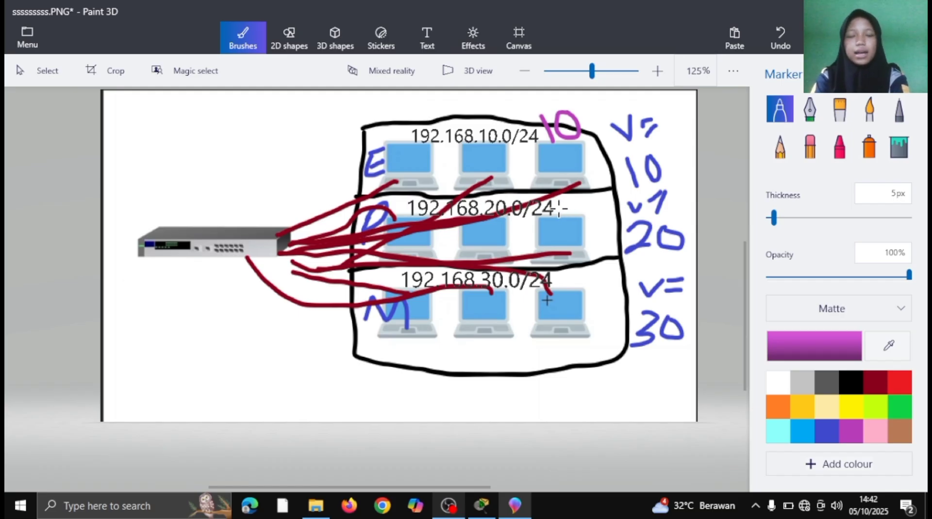
pyautogui.moveTo(558, 206)
pyautogui.mouseDown()
pyautogui.moveTo(564, 228)
pyautogui.moveTo(575, 229)
pyautogui.mouseUp()
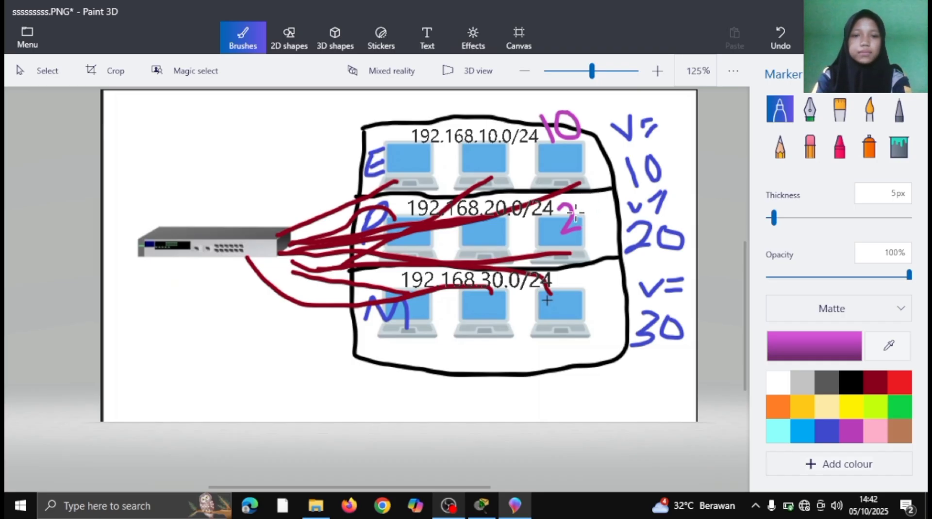
pyautogui.moveTo(591, 196); pyautogui.dragTo(585, 200)
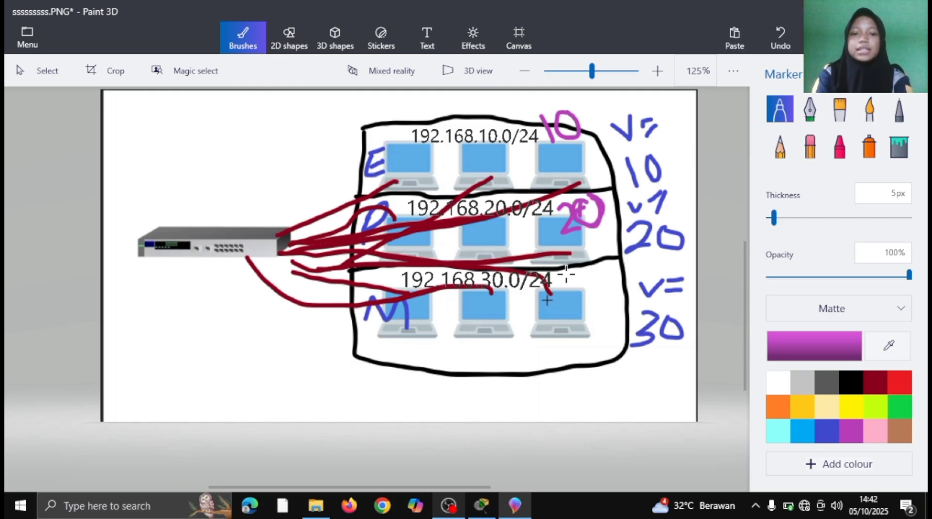
pyautogui.moveTo(565, 273)
pyautogui.mouseDown()
pyautogui.moveTo(580, 265)
pyautogui.moveTo(585, 299)
pyautogui.moveTo(568, 312)
pyautogui.mouseUp()
pyautogui.moveTo(602, 271)
pyautogui.mouseDown()
pyautogui.moveTo(598, 294)
pyautogui.moveTo(615, 295)
pyautogui.moveTo(613, 275)
pyautogui.moveTo(601, 272)
pyautogui.mouseUp()
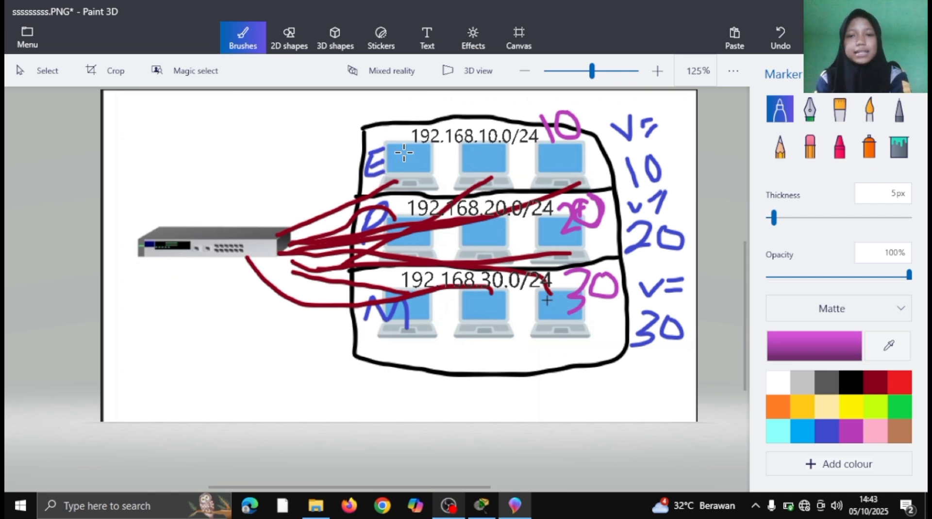
# - Handwrite 1, 2 and 3 on the top-row laptops in purple, trace the path through the switch and a curve linking groups E, P and M
pyautogui.moveTo(406, 149); pyautogui.dragTo(409, 170)
pyautogui.moveTo(465, 152)
pyautogui.mouseDown()
pyautogui.moveTo(487, 148)
pyautogui.moveTo(469, 166)
pyautogui.moveTo(500, 162)
pyautogui.mouseUp()
pyautogui.moveTo(547, 144)
pyautogui.mouseDown()
pyautogui.moveTo(573, 144)
pyautogui.moveTo(558, 156)
pyautogui.moveTo(576, 161)
pyautogui.moveTo(553, 167)
pyautogui.mouseUp()
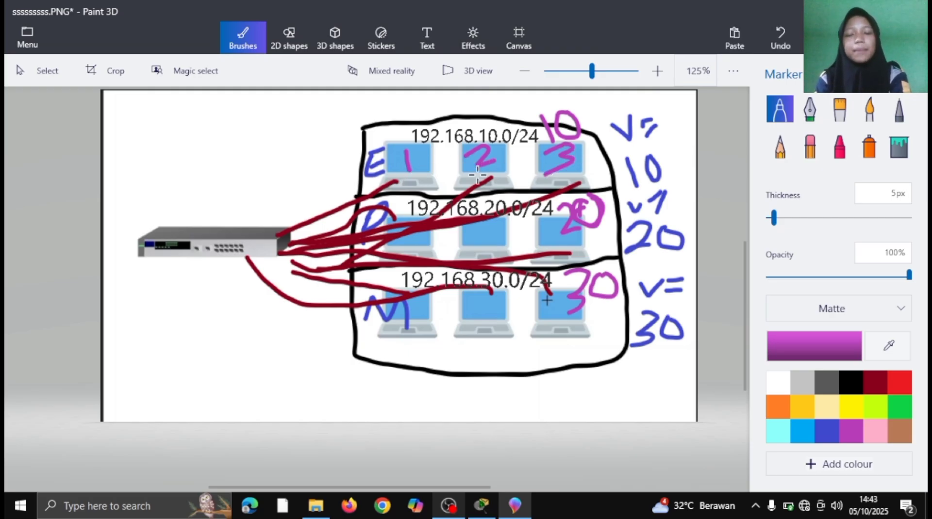
pyautogui.moveTo(381, 161)
pyautogui.mouseDown()
pyautogui.moveTo(309, 177)
pyautogui.moveTo(269, 202)
pyautogui.moveTo(247, 224)
pyautogui.moveTo(258, 263)
pyautogui.moveTo(277, 269)
pyautogui.moveTo(467, 183)
pyautogui.moveTo(543, 183)
pyautogui.mouseUp()
pyautogui.moveTo(350, 160)
pyautogui.mouseDown()
pyautogui.moveTo(348, 224)
pyautogui.moveTo(367, 235)
pyautogui.moveTo(341, 255)
pyautogui.moveTo(336, 283)
pyautogui.moveTo(352, 305)
pyautogui.moveTo(364, 304)
pyautogui.mouseUp()
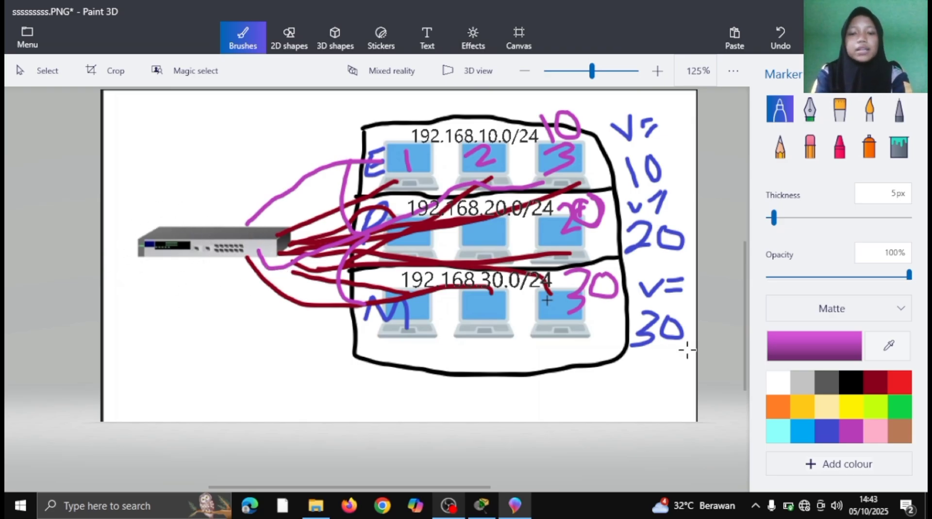
# - Draw three yellow marker boxes with a symbol inside each, beside the E, P and M groups
pyautogui.click(852, 407)
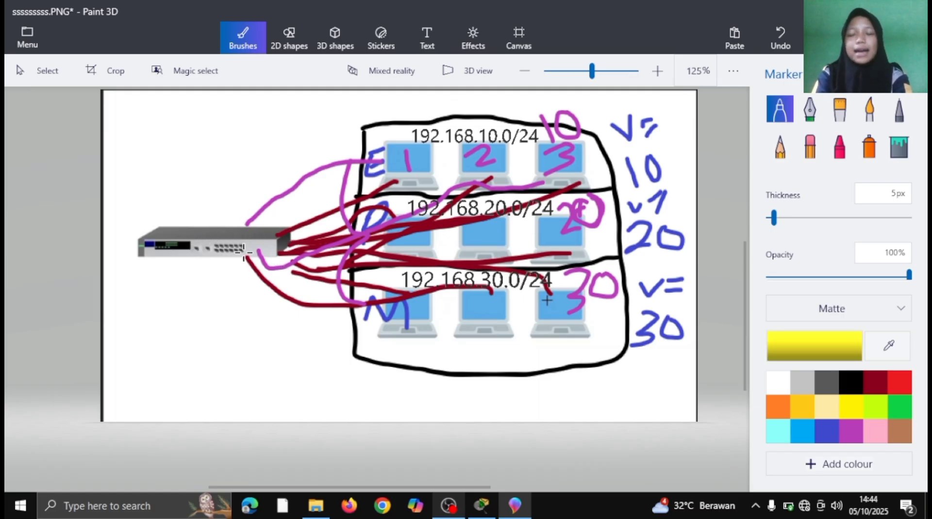
pyautogui.moveTo(309, 130)
pyautogui.mouseDown()
pyautogui.moveTo(314, 170)
pyautogui.moveTo(361, 164)
pyautogui.mouseUp()
pyautogui.moveTo(309, 131)
pyautogui.mouseDown()
pyautogui.moveTo(352, 140)
pyautogui.moveTo(349, 163)
pyautogui.moveTo(325, 161)
pyautogui.moveTo(324, 138)
pyautogui.moveTo(317, 144)
pyautogui.moveTo(341, 141)
pyautogui.moveTo(339, 163)
pyautogui.moveTo(327, 154)
pyautogui.moveTo(351, 148)
pyautogui.mouseUp()
pyautogui.moveTo(311, 208)
pyautogui.mouseDown()
pyautogui.moveTo(335, 246)
pyautogui.moveTo(345, 244)
pyautogui.mouseUp()
pyautogui.moveTo(311, 210)
pyautogui.mouseDown()
pyautogui.moveTo(345, 212)
pyautogui.moveTo(342, 246)
pyautogui.moveTo(326, 237)
pyautogui.moveTo(326, 248)
pyautogui.mouseUp()
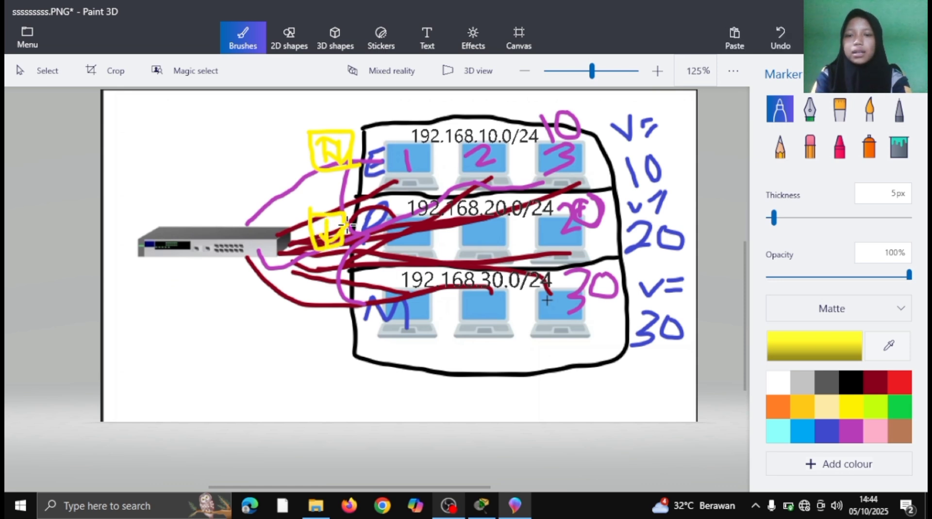
pyautogui.moveTo(294, 289)
pyautogui.mouseDown()
pyautogui.moveTo(312, 329)
pyautogui.moveTo(344, 323)
pyautogui.mouseUp()
pyautogui.moveTo(292, 292)
pyautogui.mouseDown()
pyautogui.moveTo(333, 306)
pyautogui.moveTo(336, 324)
pyautogui.moveTo(308, 313)
pyautogui.moveTo(308, 328)
pyautogui.moveTo(331, 321)
pyautogui.moveTo(333, 307)
pyautogui.mouseUp()
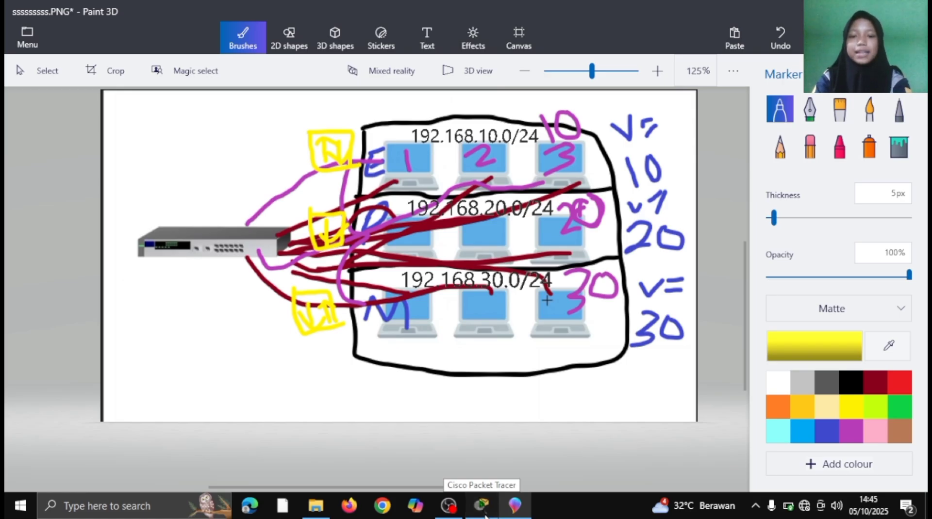
# - Switch to Cisco Packet Tracer and place six PCs in the logical workspace, in two columns of three
pyautogui.click(485, 516)
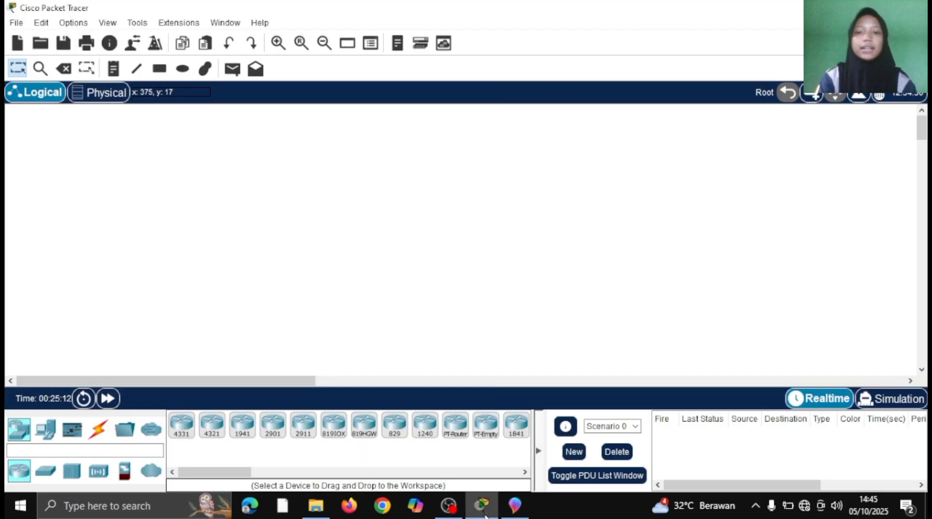
pyautogui.click(44, 429)
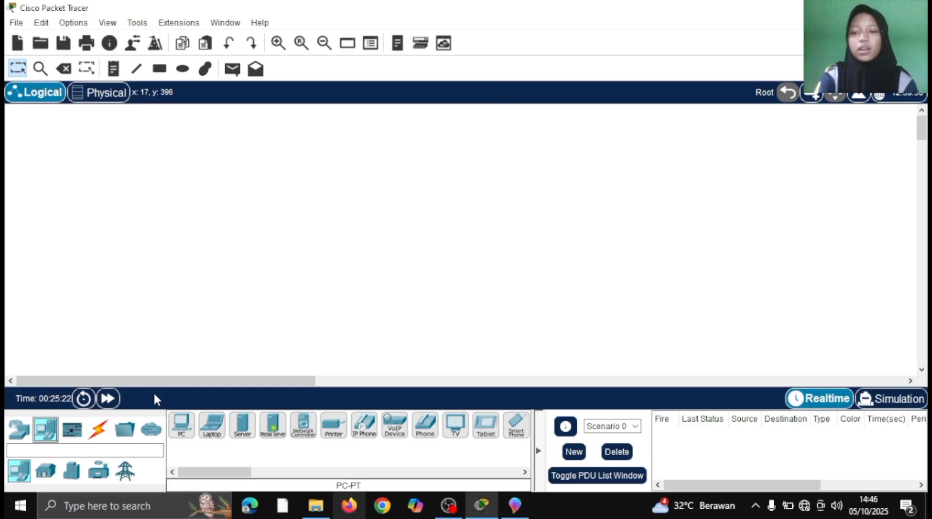
pyautogui.click(181, 427)
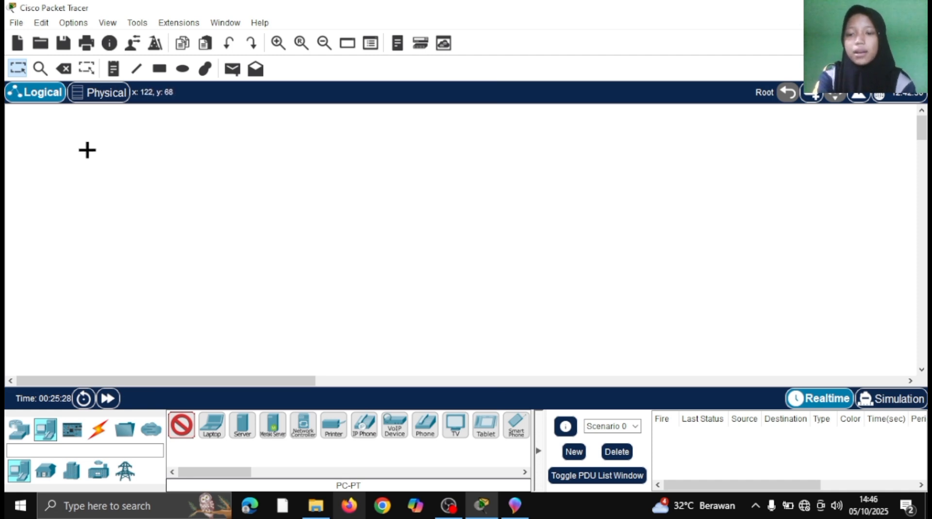
pyautogui.click(84, 195)
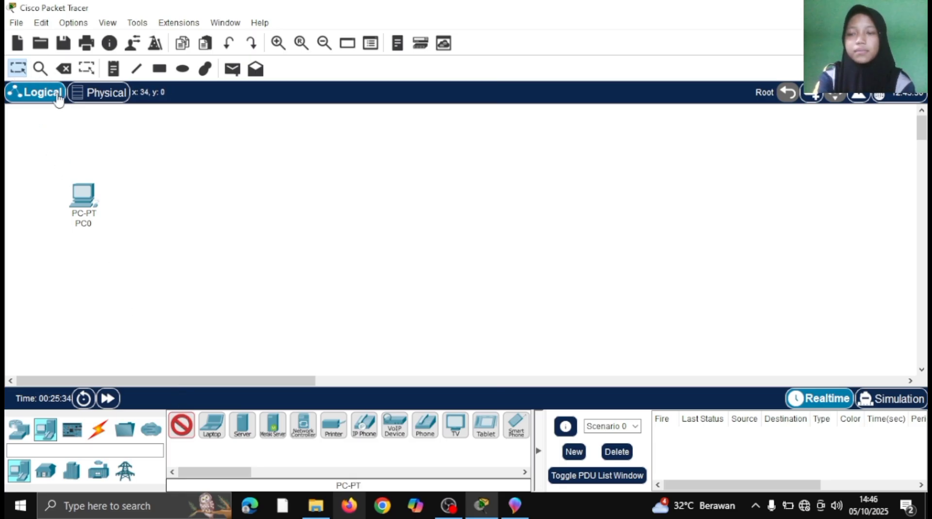
pyautogui.click(80, 277)
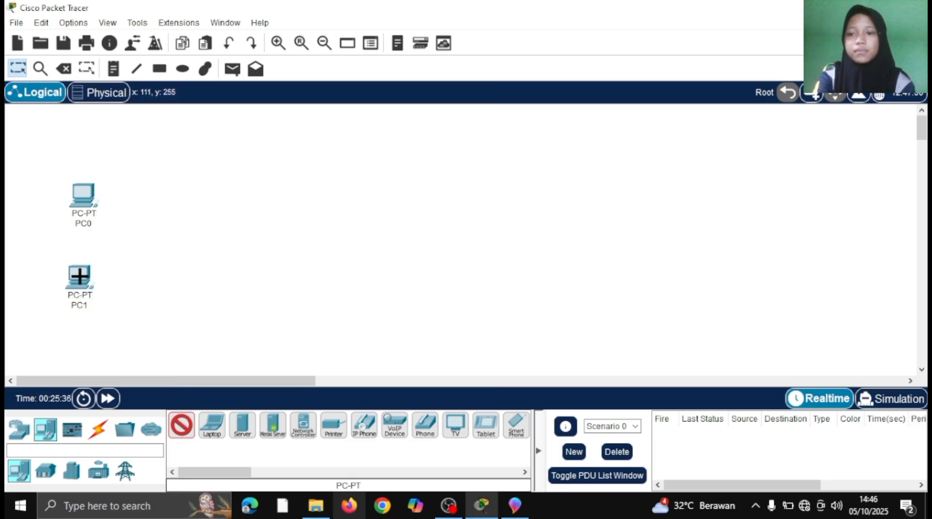
pyautogui.click(76, 346)
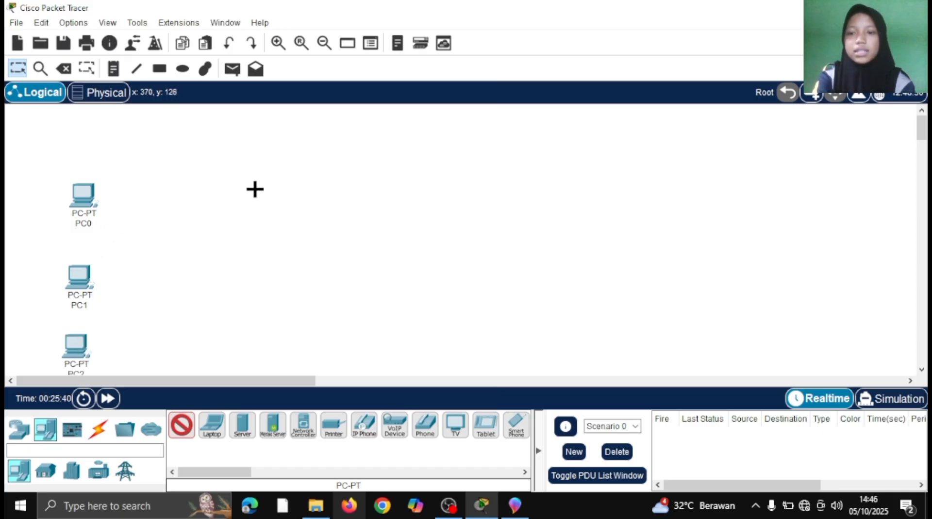
pyautogui.click(253, 178)
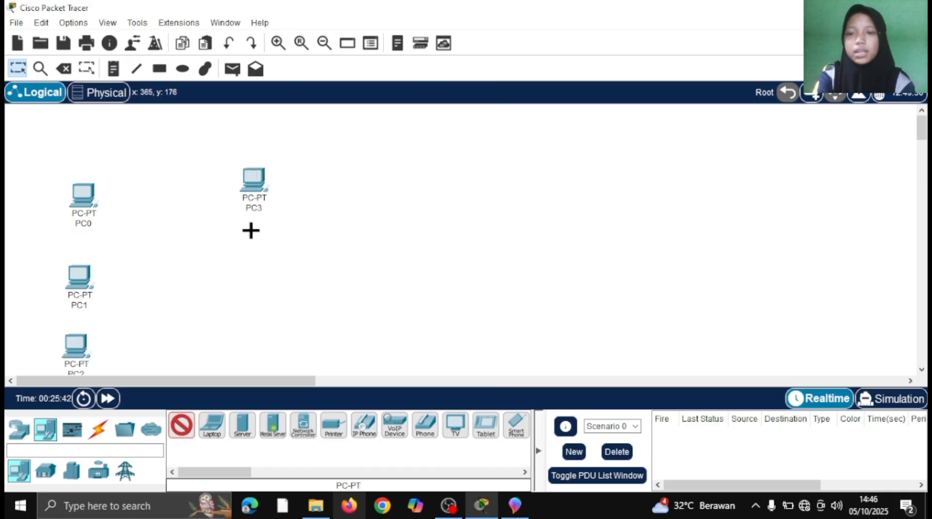
pyautogui.click(252, 273)
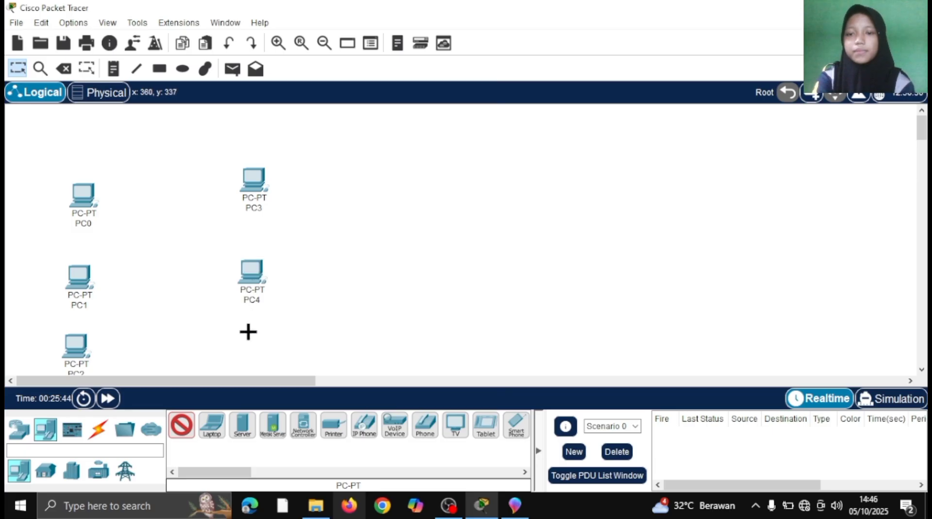
pyautogui.click(252, 350)
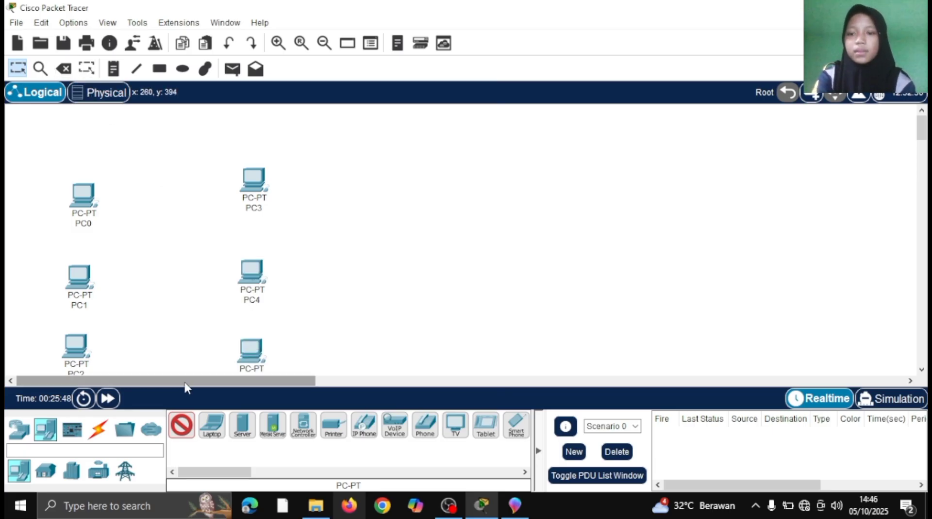
pyautogui.click(182, 427)
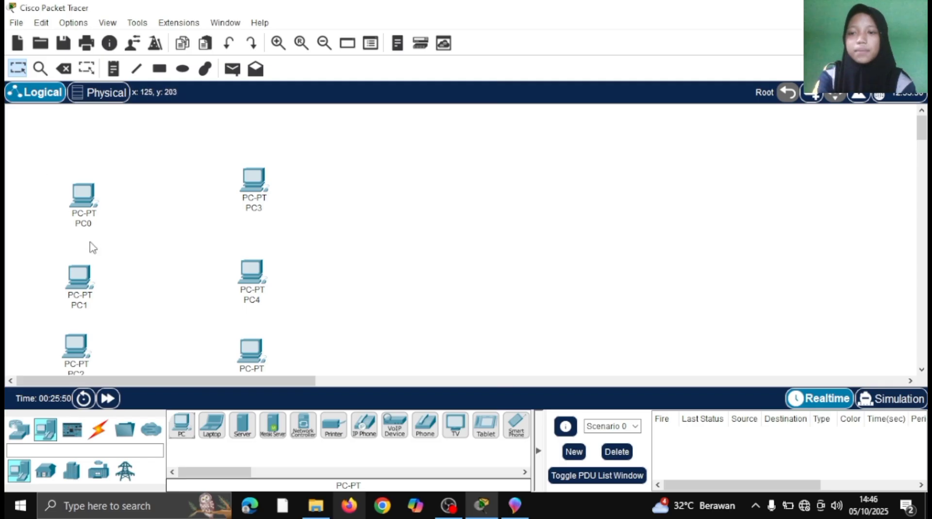
# - Rename the top PC in the first column, PC0, as PC6
pyautogui.click(91, 224)
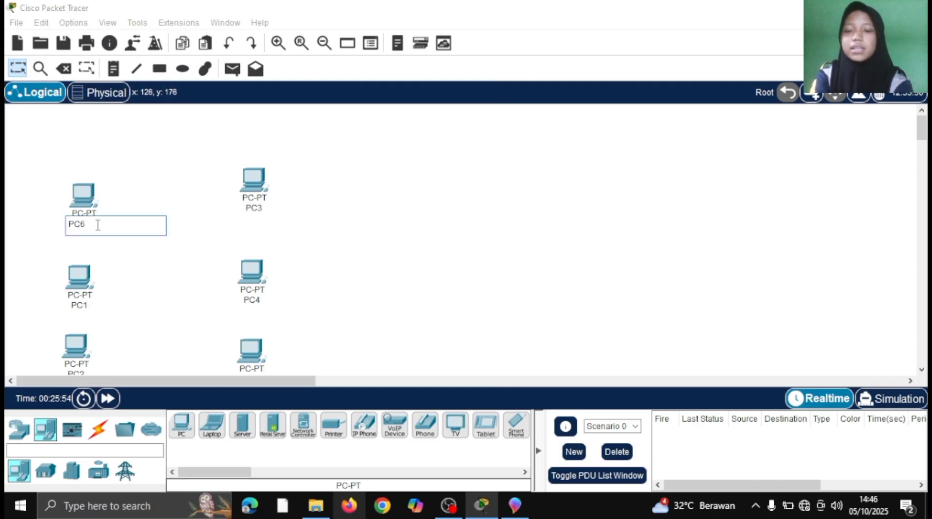
pyautogui.write('6')
pyautogui.click(17, 166)
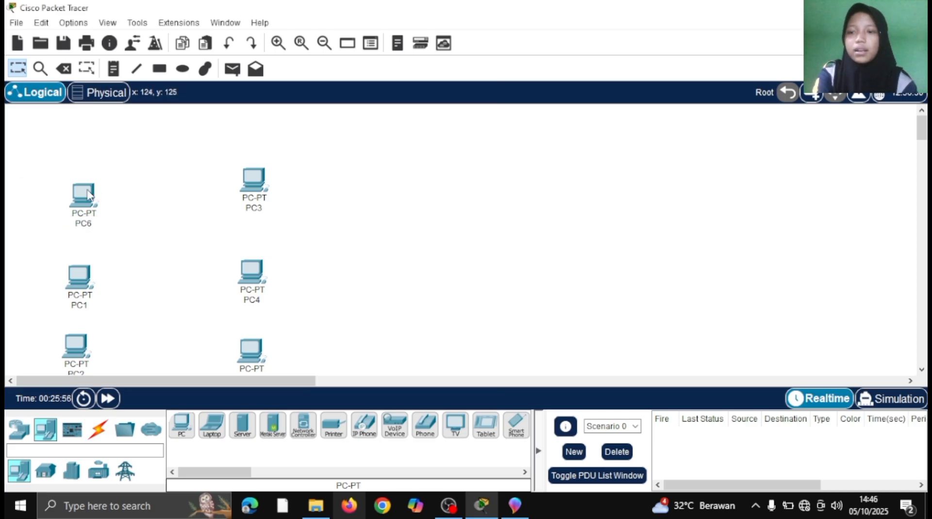
# - Move PC6 over beside PC5 and arrange PC1, PC2 and PC3 from top to bottom in the first column
pyautogui.moveTo(80, 196); pyautogui.dragTo(295, 337)
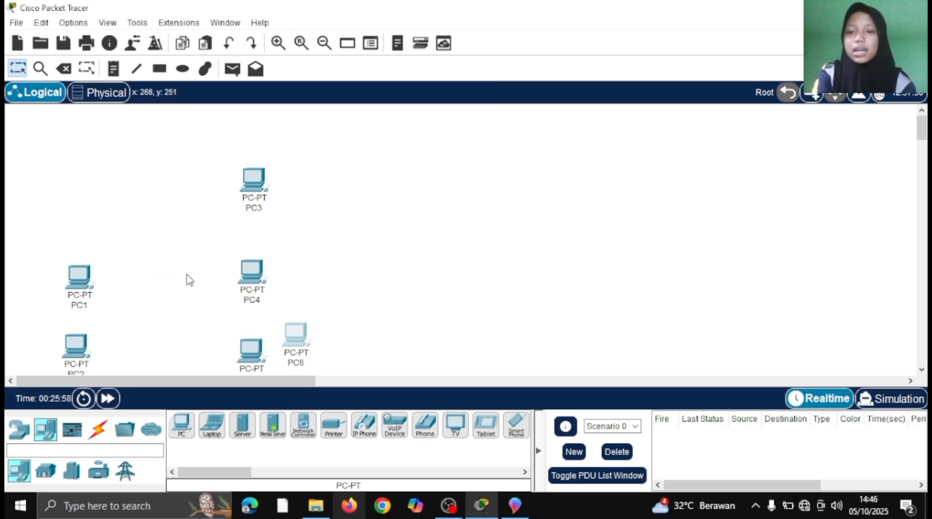
pyautogui.moveTo(74, 289); pyautogui.dragTo(74, 196)
pyautogui.moveTo(74, 351); pyautogui.dragTo(77, 280)
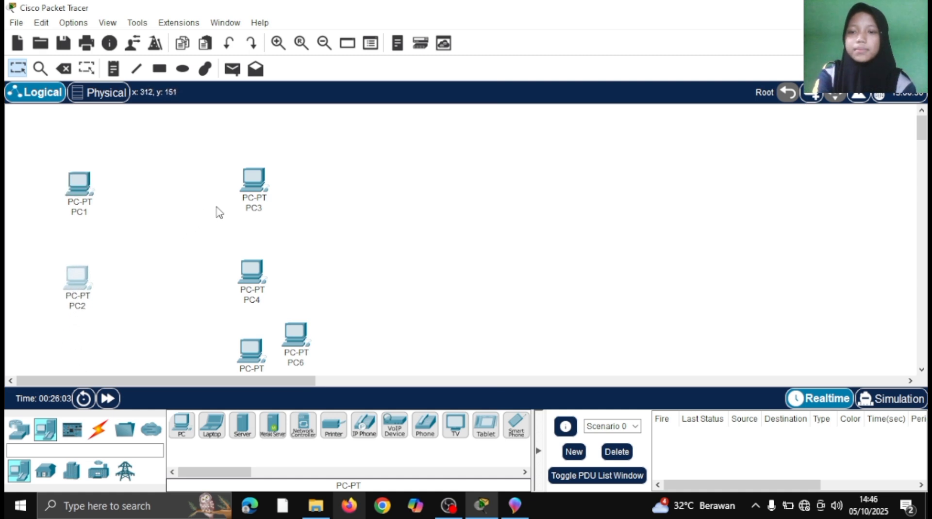
pyautogui.moveTo(260, 184); pyautogui.dragTo(85, 338)
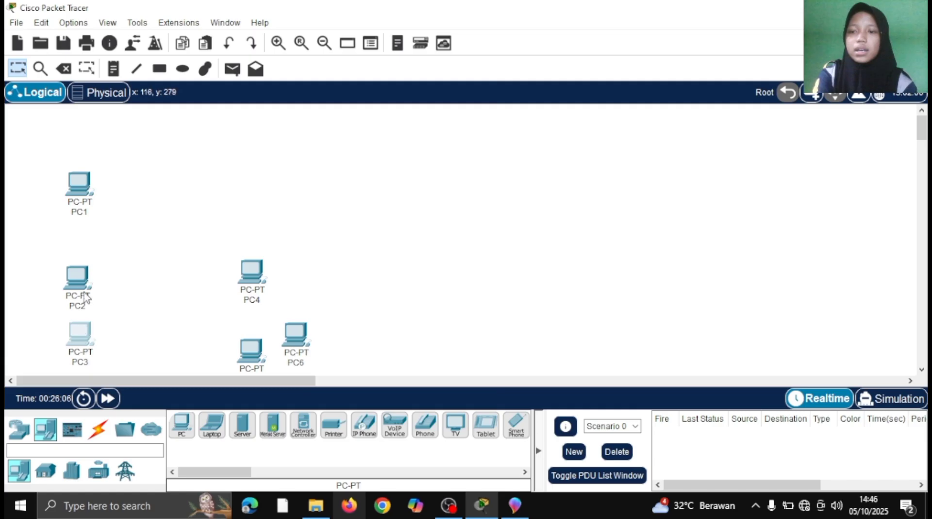
pyautogui.click(82, 190)
pyautogui.moveTo(82, 187); pyautogui.dragTo(84, 174)
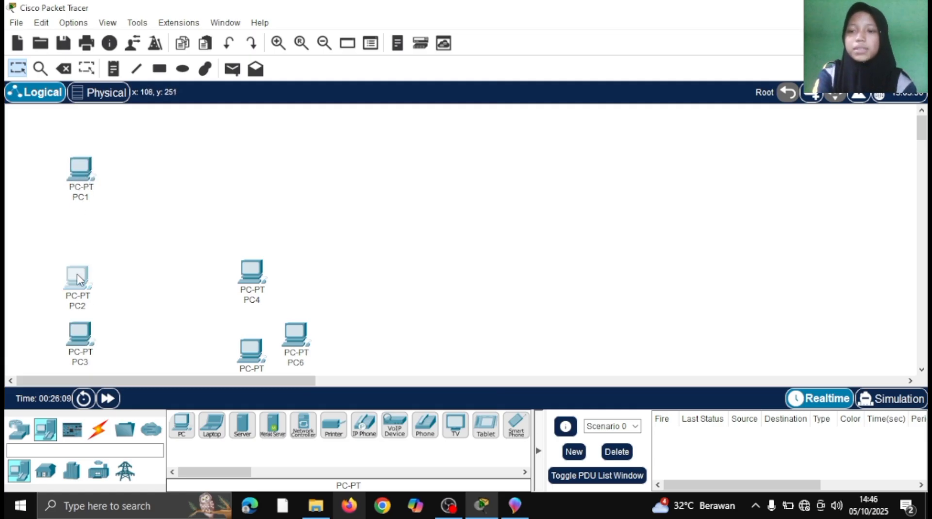
pyautogui.moveTo(80, 274); pyautogui.dragTo(83, 240)
pyautogui.moveTo(78, 337)
pyautogui.mouseDown()
pyautogui.moveTo(75, 321)
pyautogui.moveTo(70, 327)
pyautogui.mouseUp()
# - Arrange PC4, PC5 and PC6 from top to bottom in the second column, level with PC1, PC2 and PC3
pyautogui.moveTo(249, 274); pyautogui.dragTo(244, 177)
pyautogui.moveTo(249, 352); pyautogui.dragTo(241, 247)
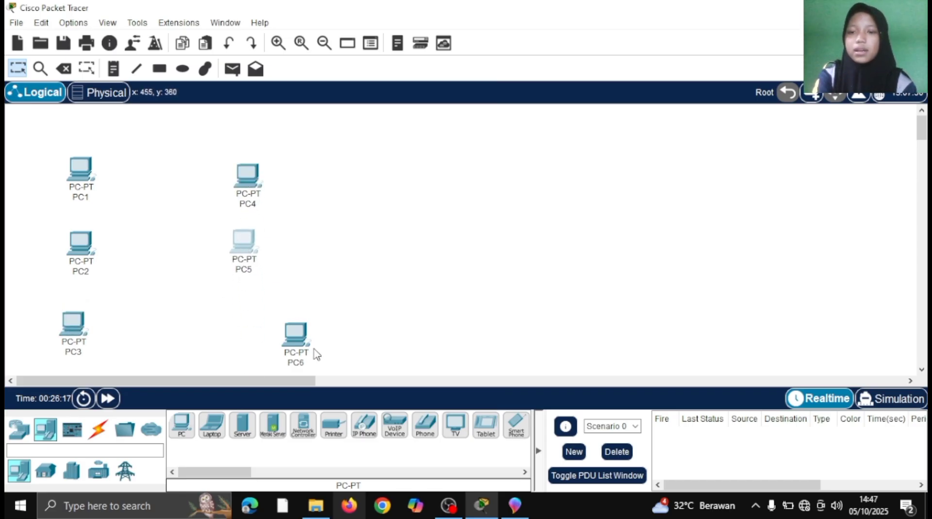
pyautogui.moveTo(298, 343); pyautogui.dragTo(241, 335)
pyautogui.moveTo(253, 184); pyautogui.dragTo(248, 173)
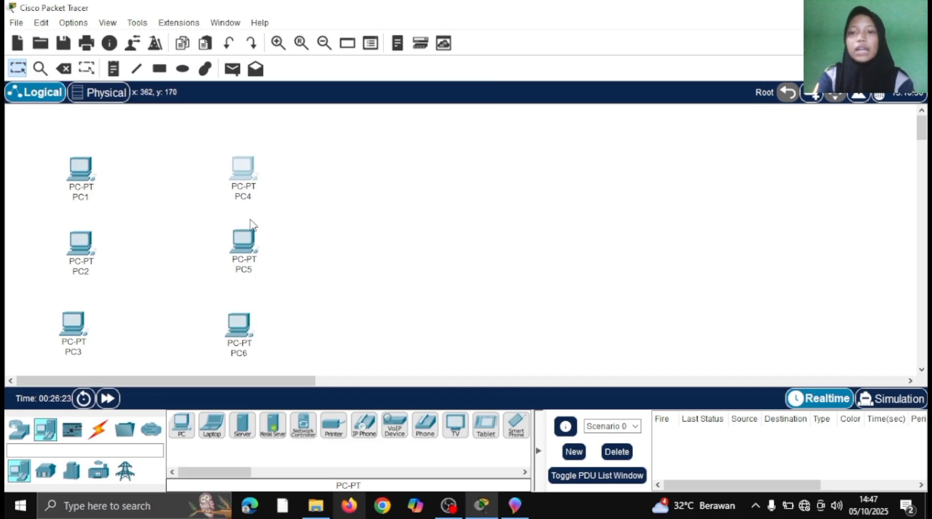
pyautogui.moveTo(244, 324); pyautogui.dragTo(252, 321)
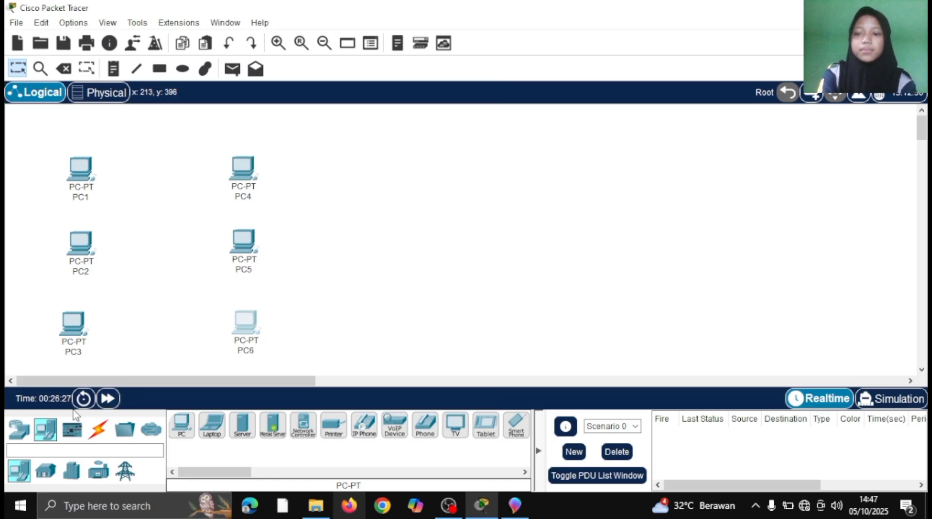
# - Place a 2960 switch above and between the two PC columns
pyautogui.click(30, 433)
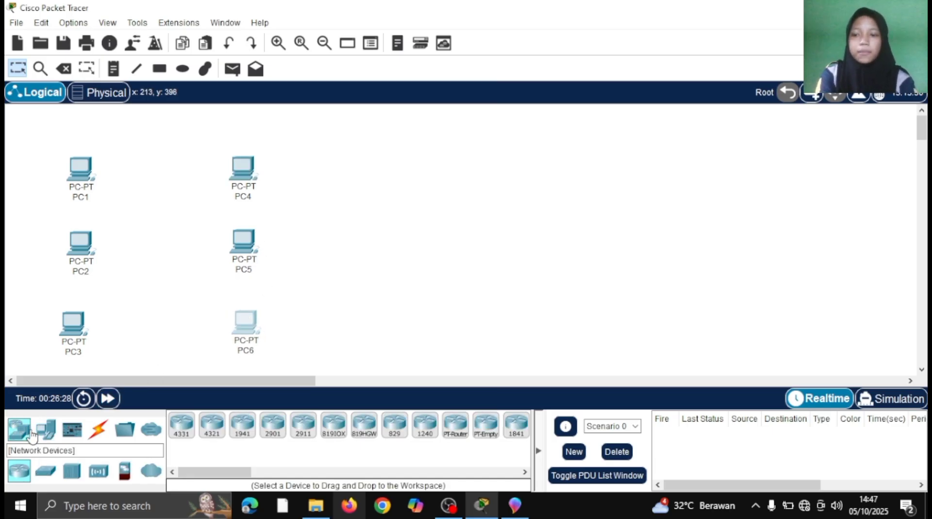
pyautogui.click(47, 471)
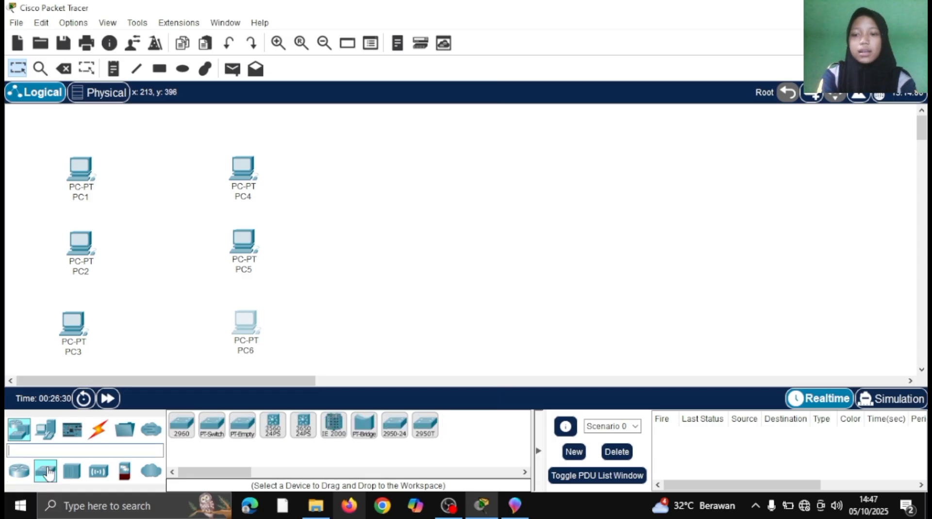
pyautogui.click(181, 427)
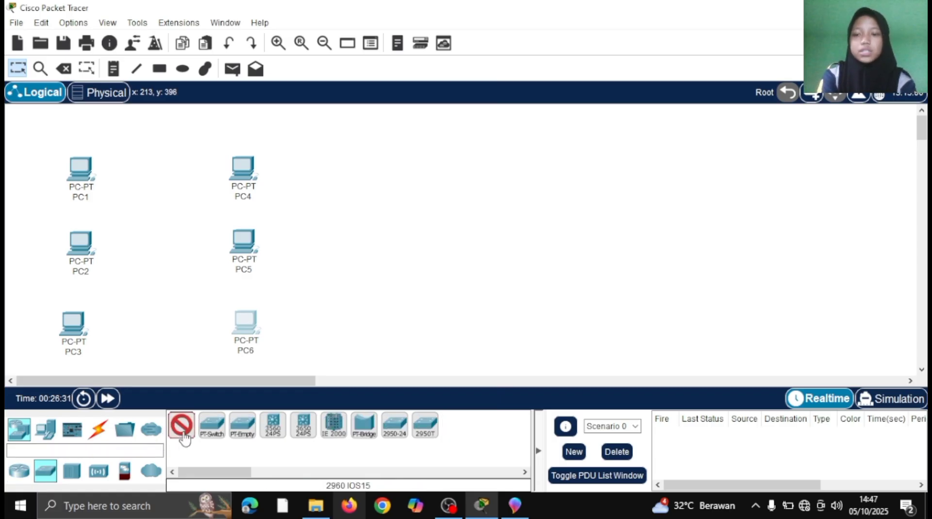
pyautogui.click(163, 112)
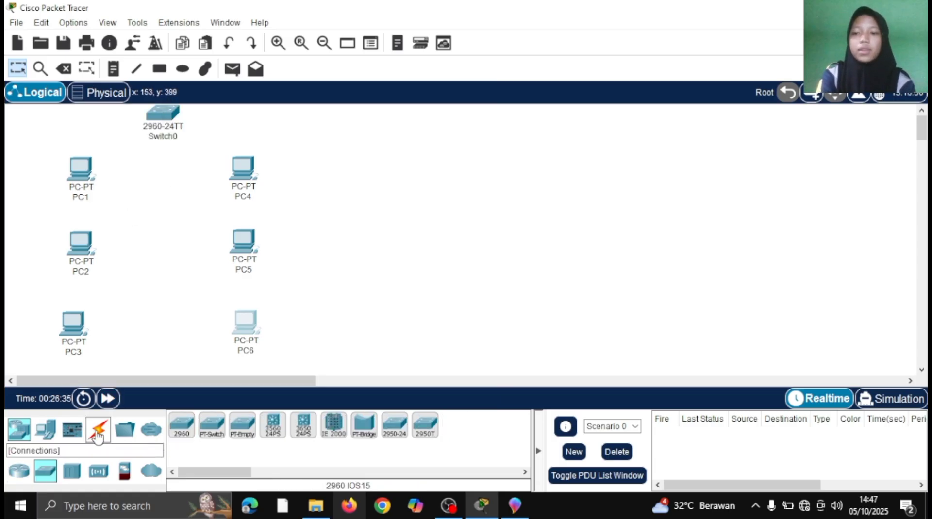
# - Connect PC1, PC2 and PC3 to the switch using the automatic connection type
pyautogui.click(98, 430)
pyautogui.click(182, 425)
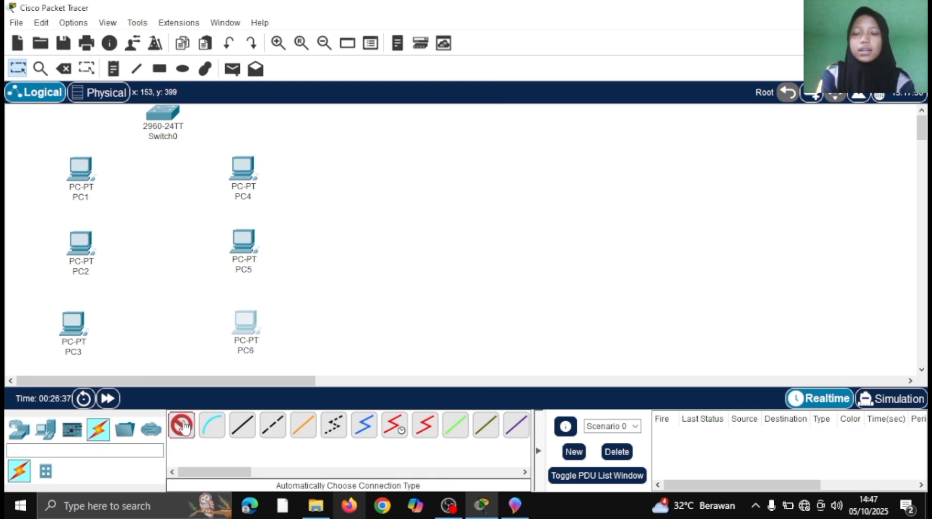
pyautogui.click(98, 429)
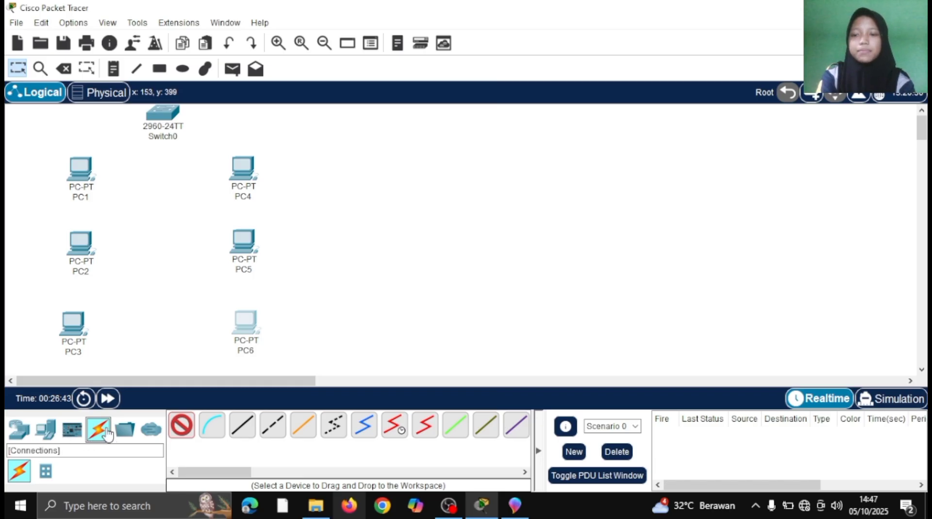
pyautogui.click(181, 430)
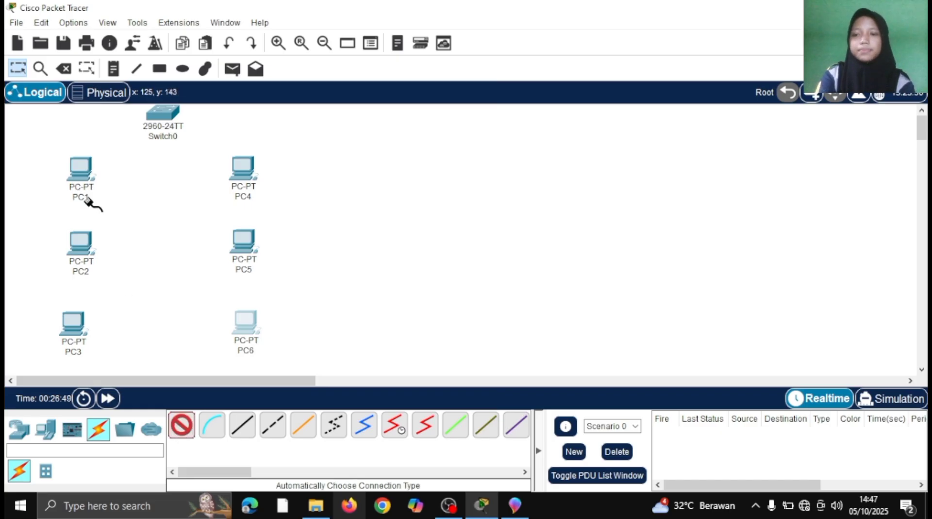
pyautogui.click(80, 166)
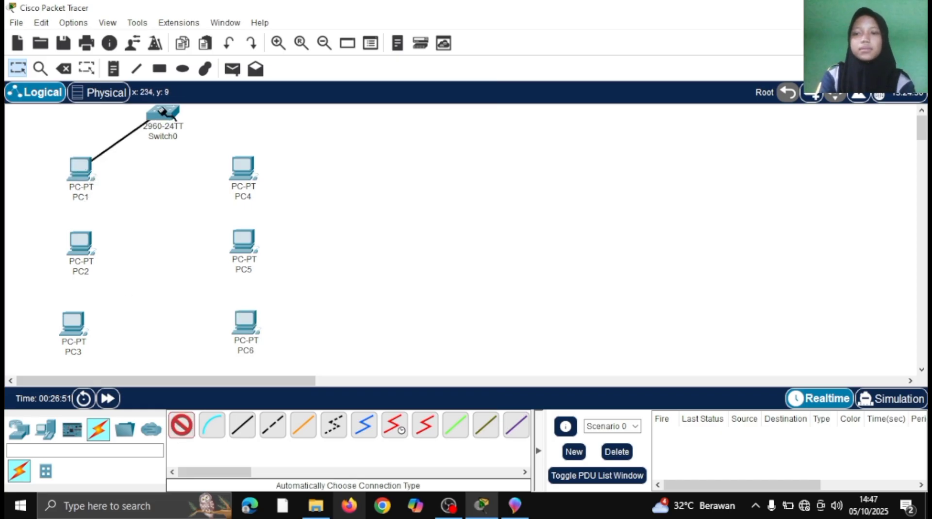
pyautogui.click(162, 114)
pyautogui.click(83, 243)
pyautogui.click(165, 115)
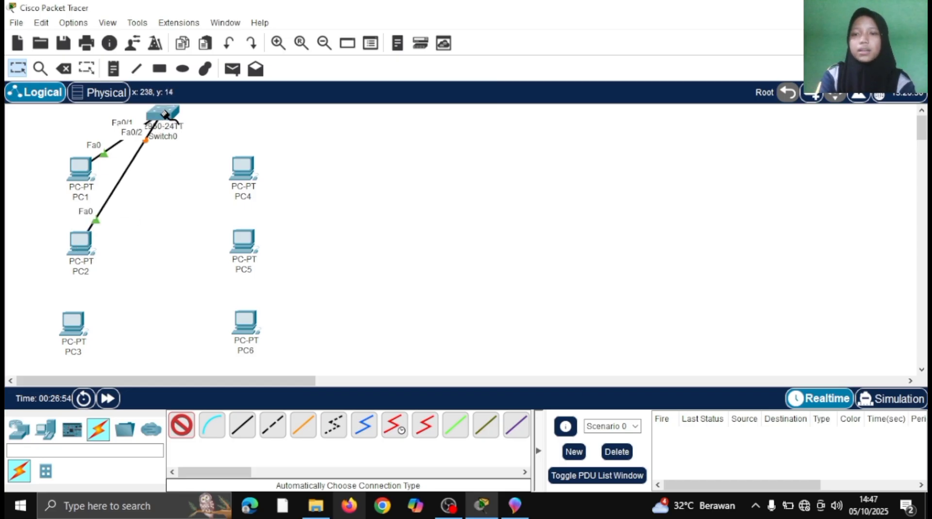
pyautogui.click(77, 321)
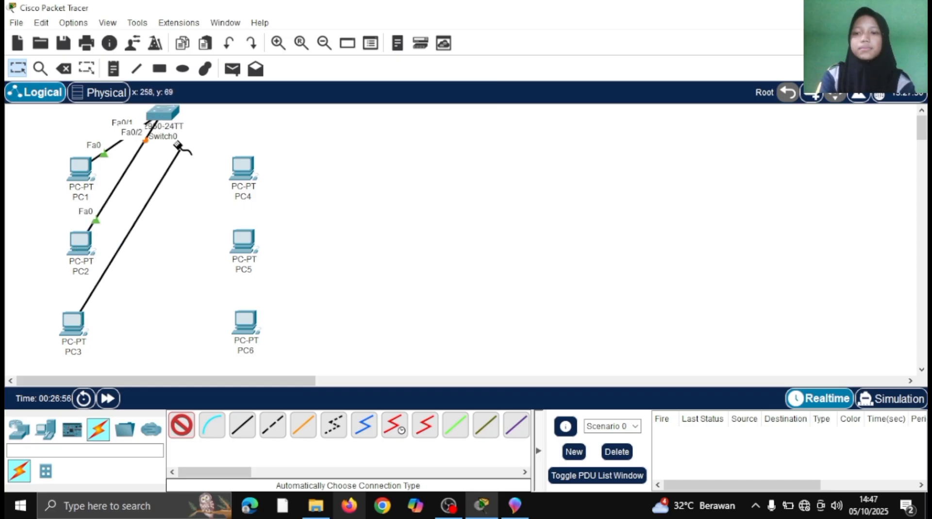
pyautogui.click(165, 116)
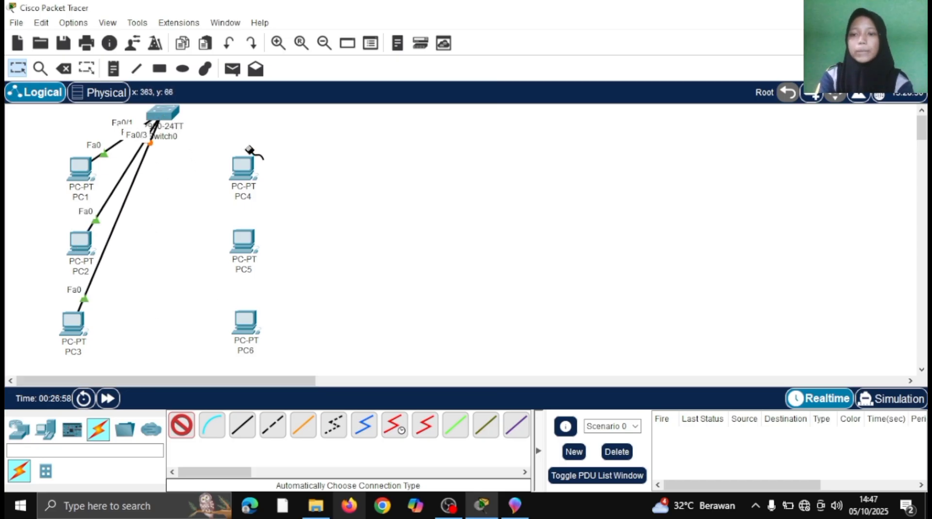
# - Connect PC4, PC5 and PC6 to the switch with the automatic connection type and leave the cabling tool
pyautogui.click(234, 171)
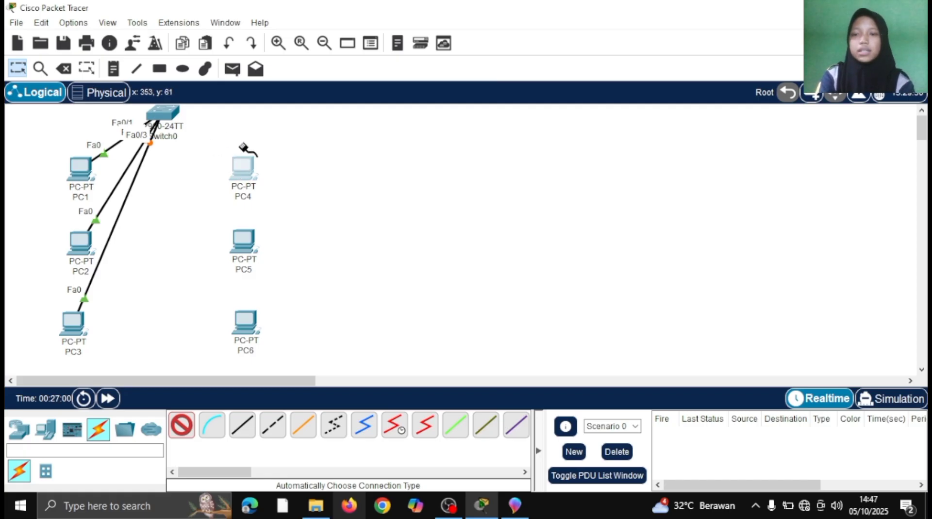
pyautogui.click(244, 166)
pyautogui.click(177, 108)
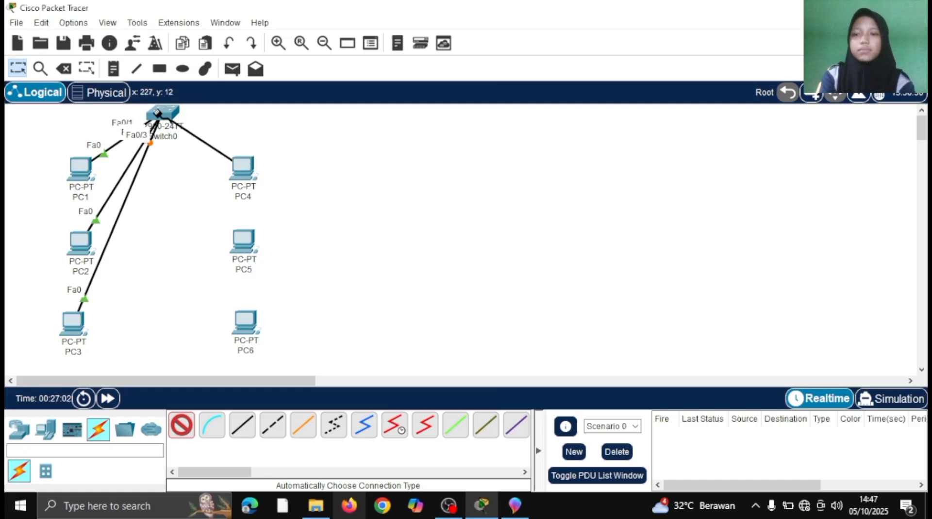
pyautogui.click(232, 248)
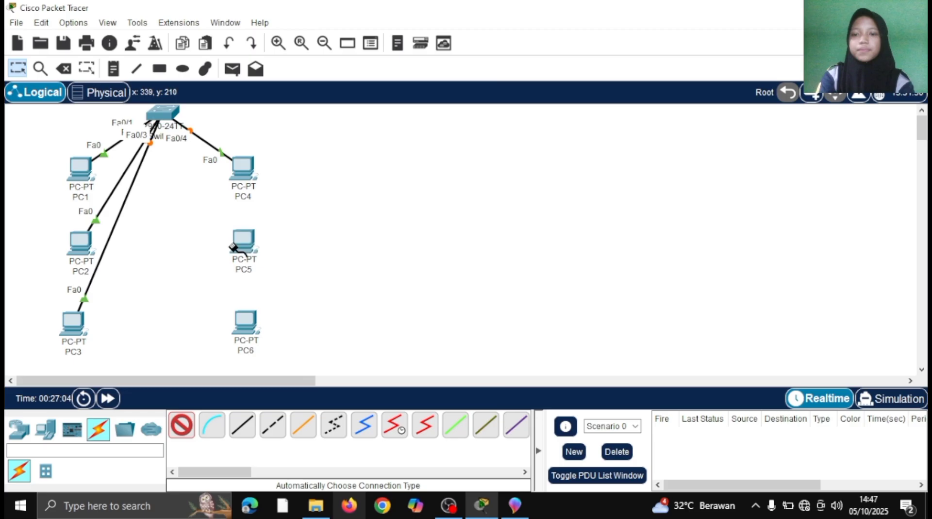
pyautogui.click(162, 114)
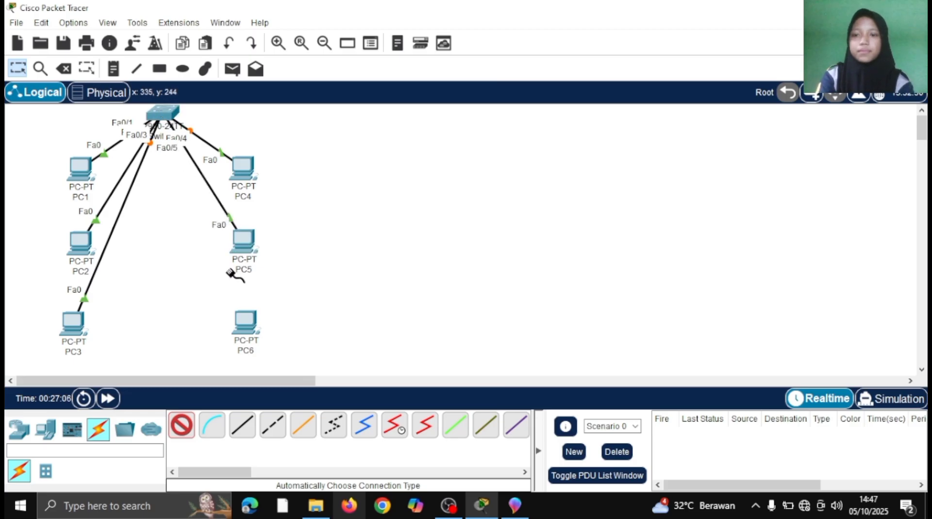
pyautogui.click(242, 318)
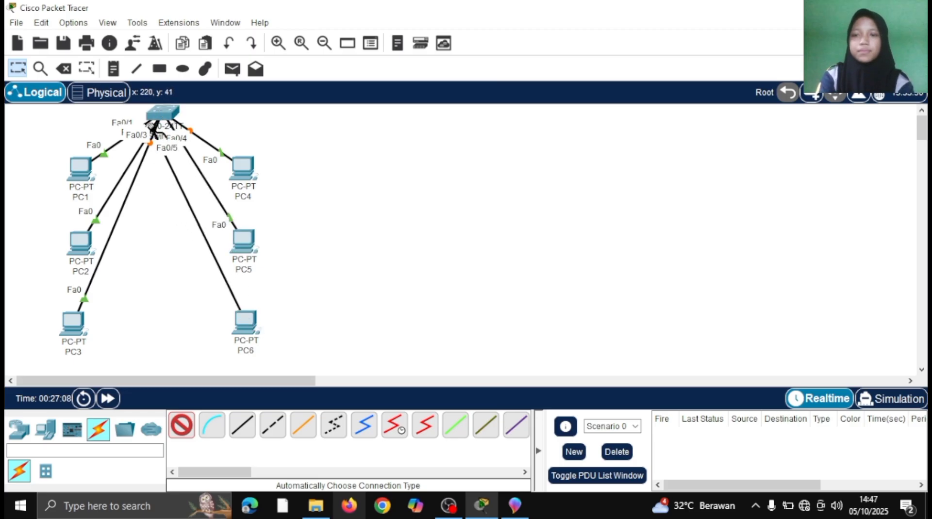
pyautogui.click(160, 113)
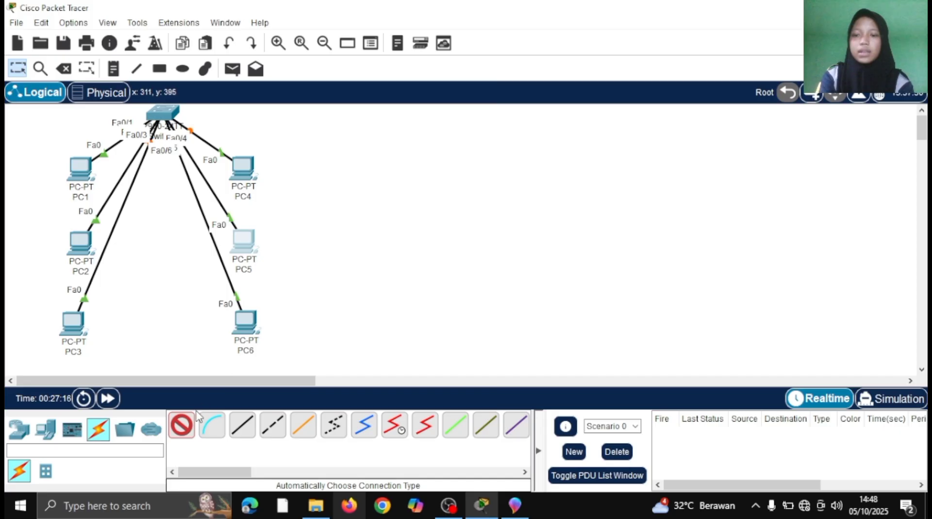
pyautogui.click(183, 425)
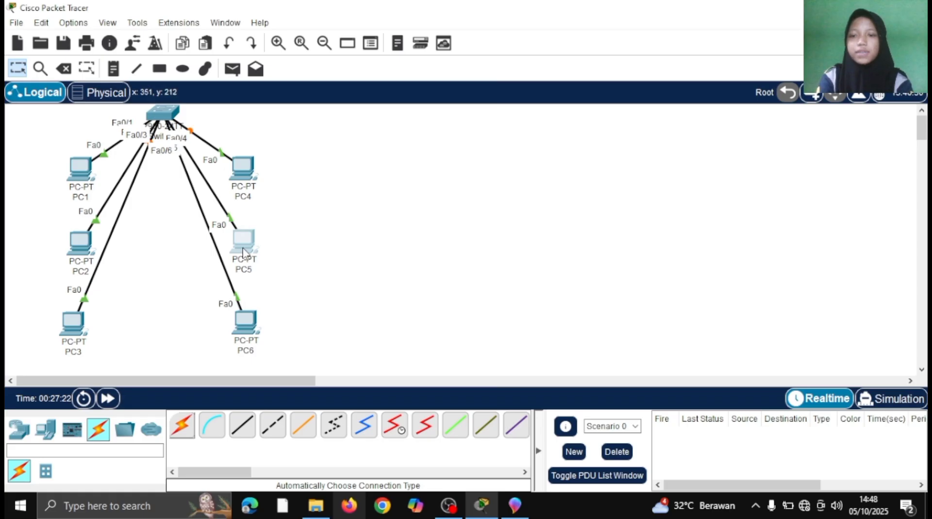
# - Add a note reading 192.168.20.0/24 above each of the two PC columns
pyautogui.click(113, 70)
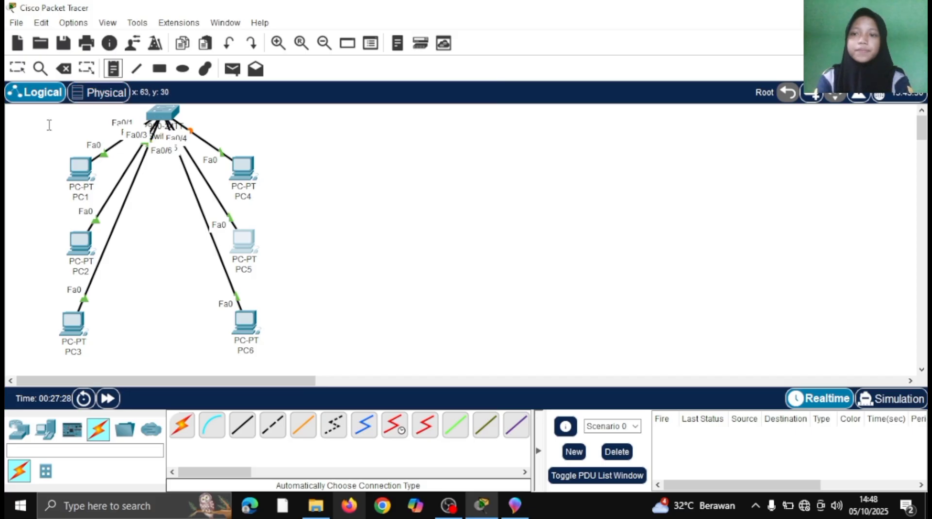
pyautogui.click(26, 121)
pyautogui.write('192.168.20.0/24')
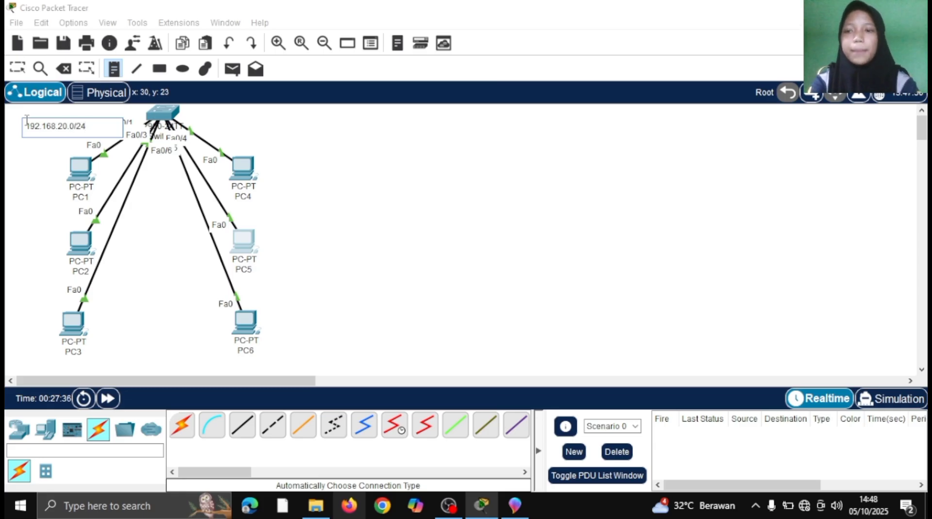
pyautogui.click(223, 120)
pyautogui.write('192.168.20.0/24')
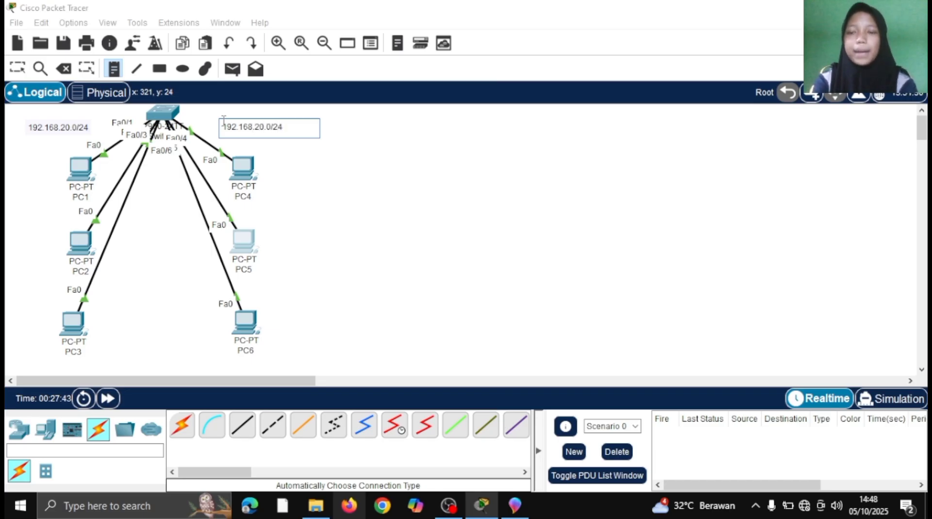
pyautogui.click(19, 70)
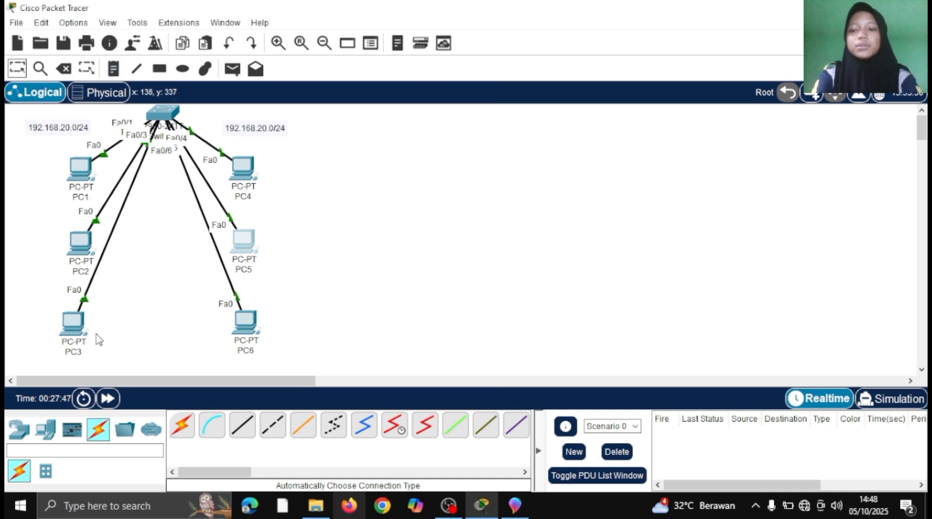
# - Shift PC3 slightly upward and add the notes "vlan 10" below PC3 and "vlan 20" below PC6
pyautogui.moveTo(78, 340); pyautogui.dragTo(81, 335)
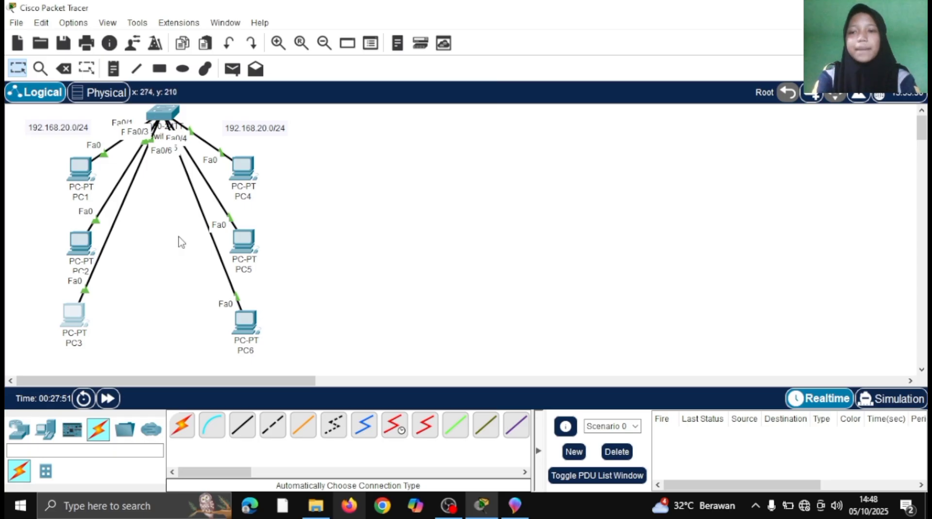
pyautogui.click(110, 72)
pyautogui.click(32, 345)
pyautogui.write('vlan 10')
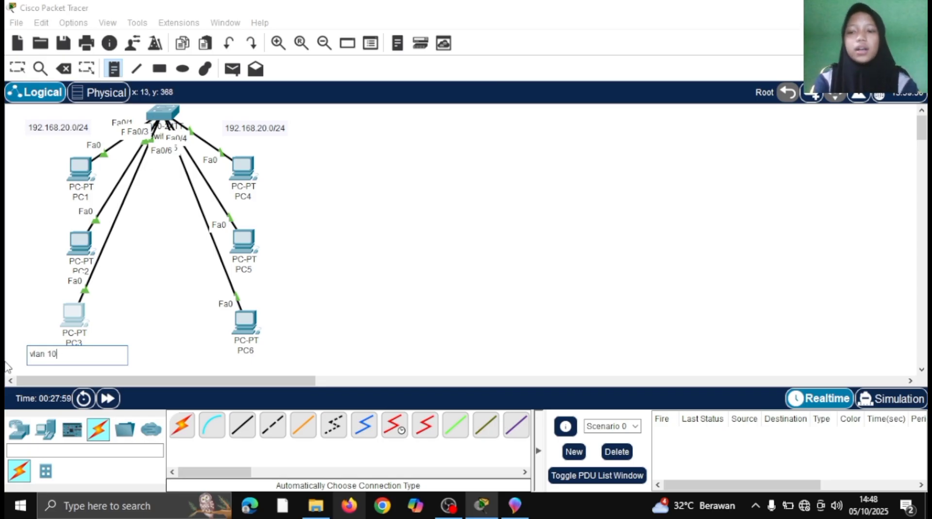
pyautogui.click(229, 359)
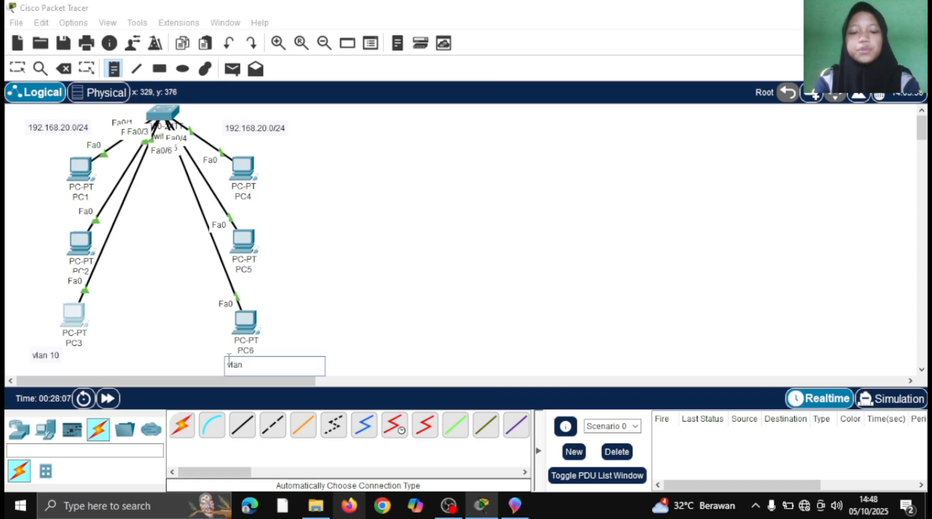
pyautogui.click(17, 69)
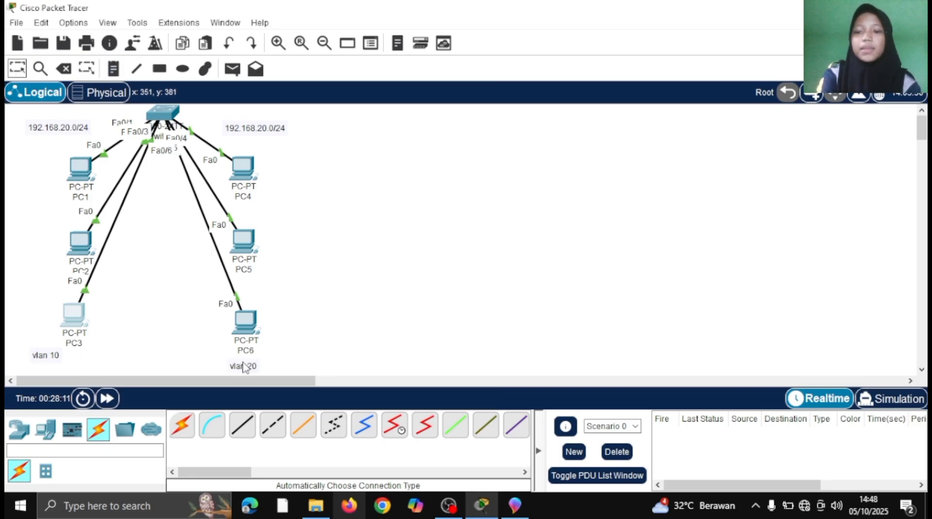
# - Move the "vlan 20" note beside PC6's label and shift the "vlan 10" note directly under PC3
pyautogui.moveTo(248, 370); pyautogui.dragTo(275, 351)
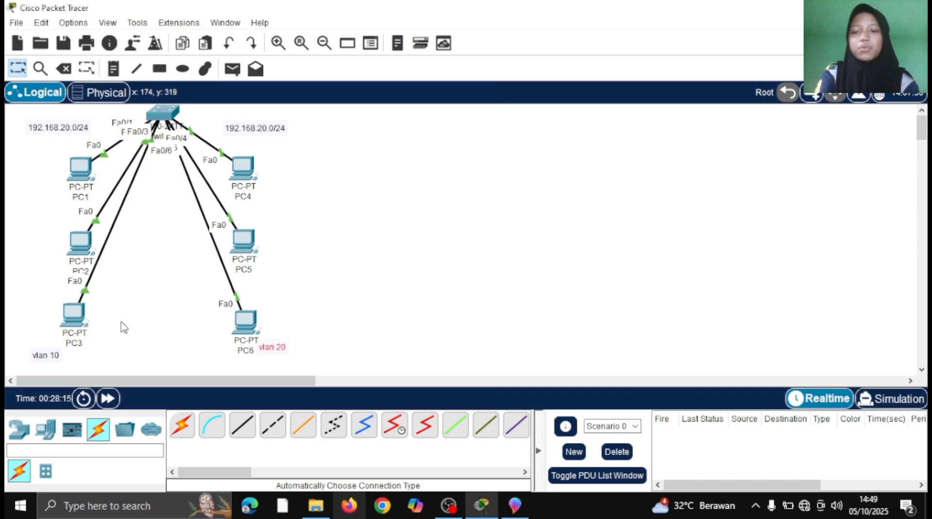
pyautogui.moveTo(52, 361); pyautogui.dragTo(74, 364)
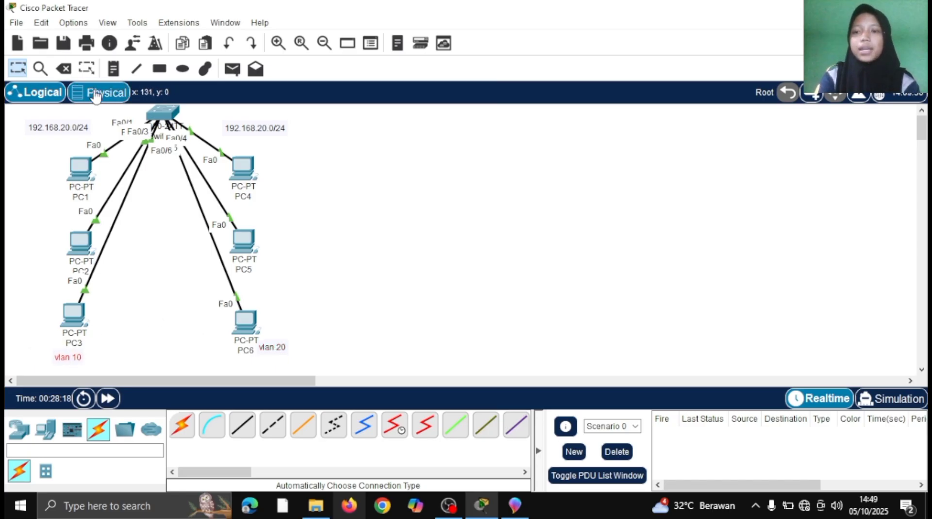
# - Add a note reading 1-4096 between the two PC columns and move the "vlan 20" note directly below PC6
pyautogui.click(112, 69)
pyautogui.click(129, 263)
pyautogui.write('1-4096')
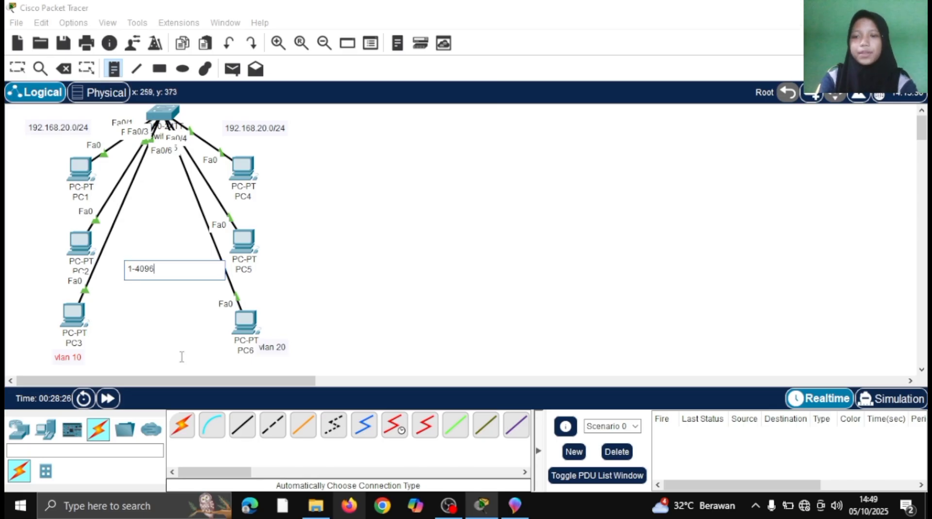
pyautogui.click(18, 70)
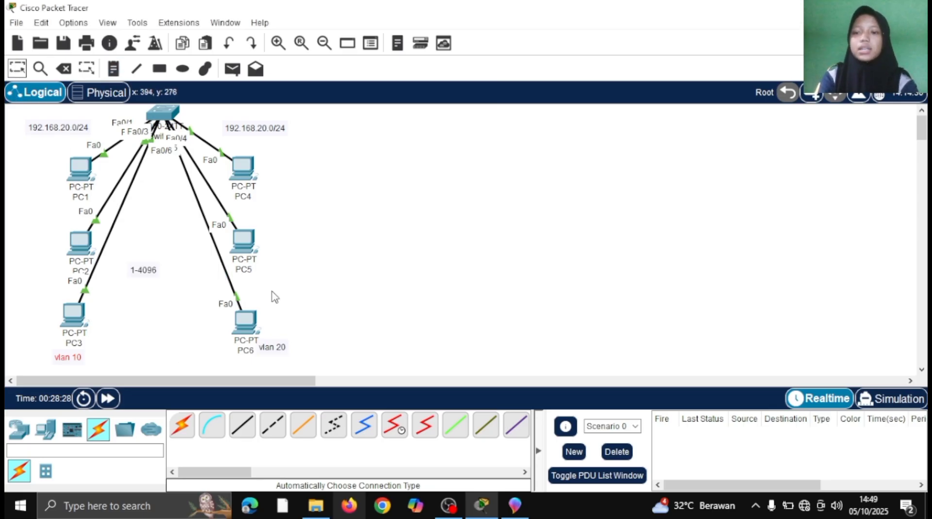
pyautogui.moveTo(280, 351); pyautogui.dragTo(250, 363)
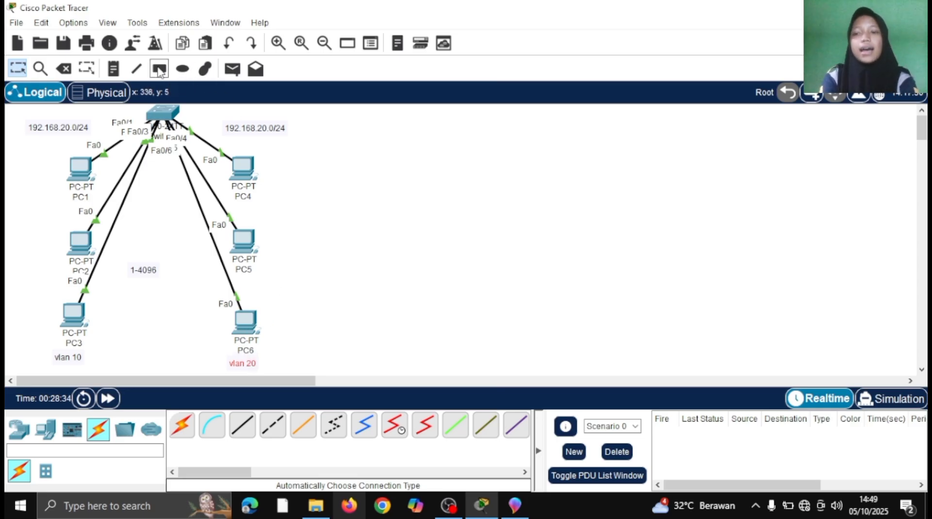
# - Draw a pink-filled rectangle with a black outline around the PC1, PC2 and PC3 column and its notes
pyautogui.click(160, 70)
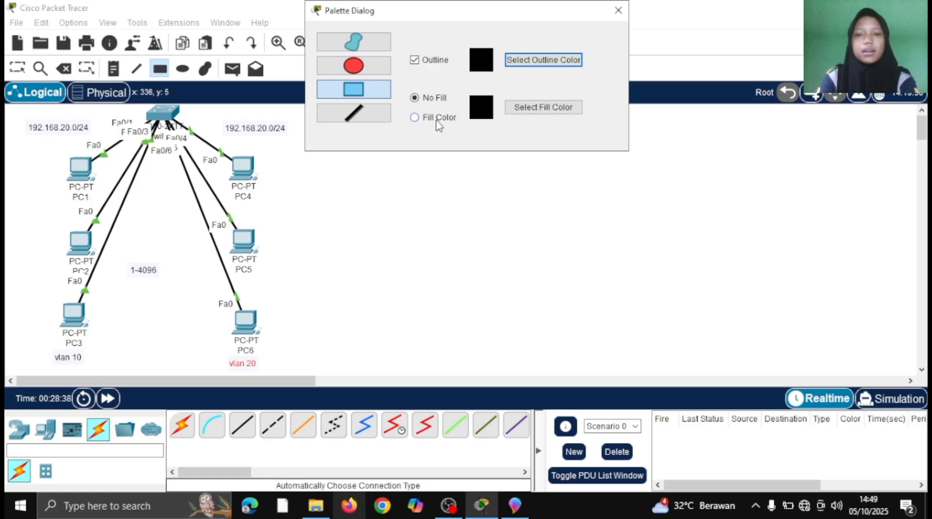
pyautogui.click(553, 107)
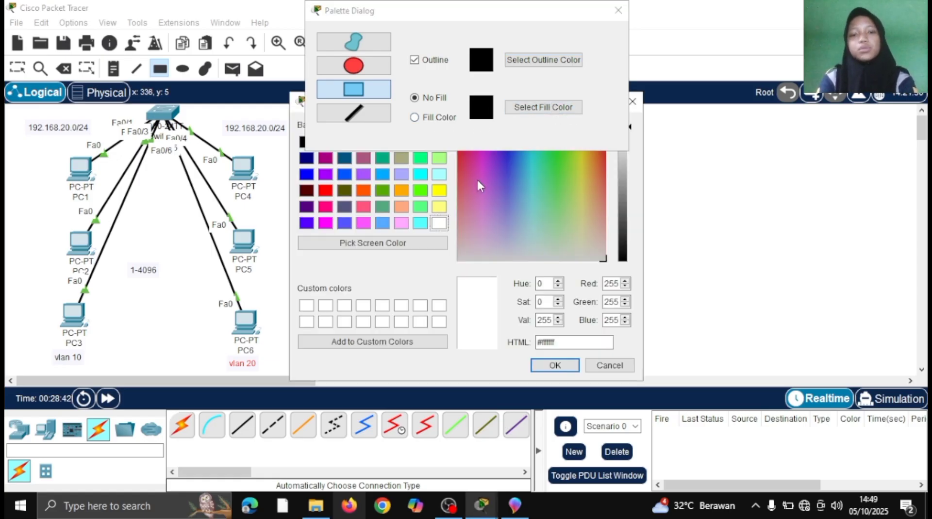
pyautogui.click(480, 179)
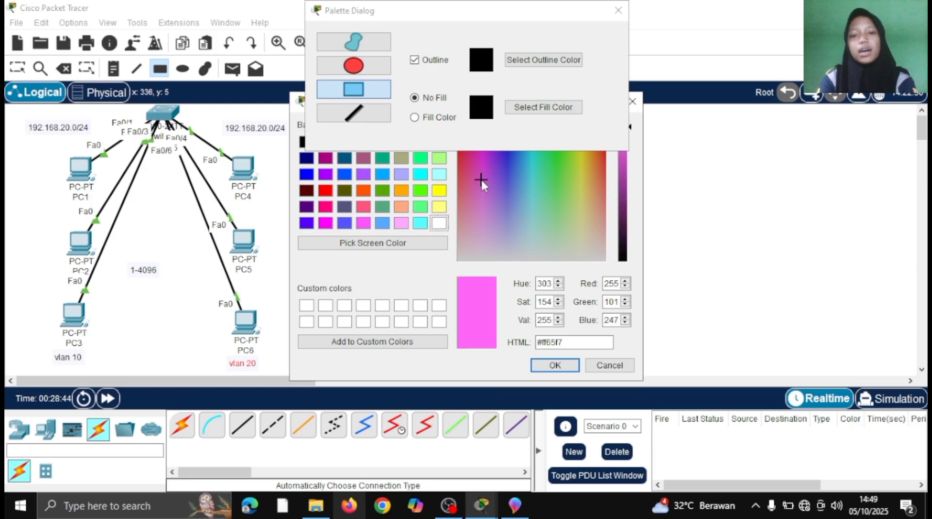
pyautogui.click(554, 365)
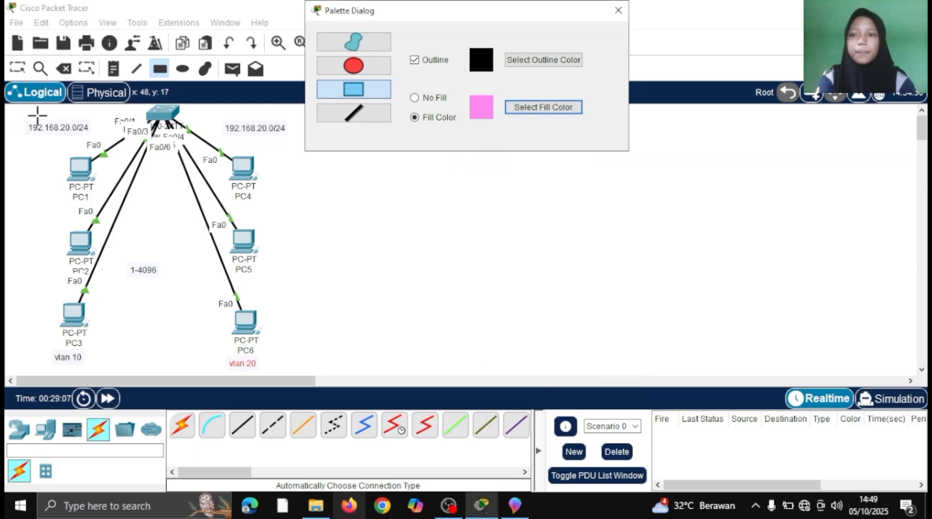
pyautogui.moveTo(30, 114)
pyautogui.mouseDown()
pyautogui.moveTo(77, 165)
pyautogui.moveTo(138, 369)
pyautogui.mouseUp()
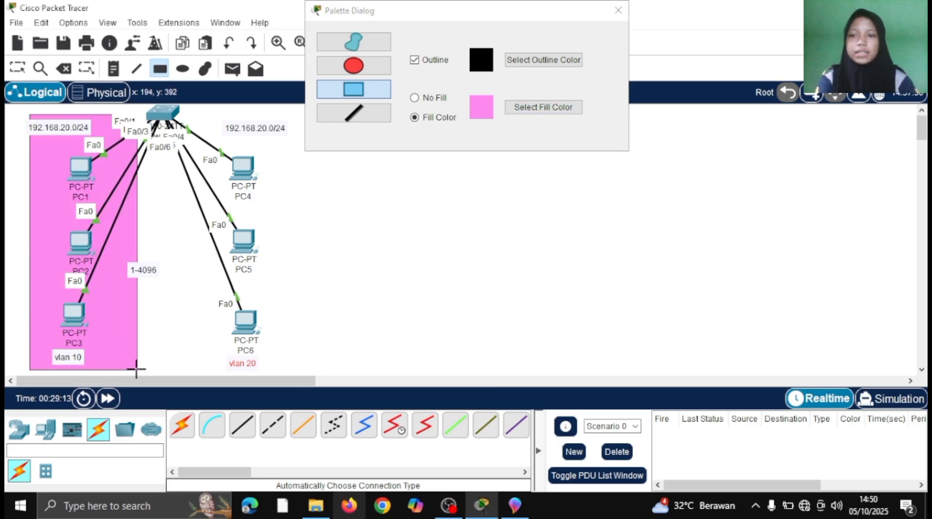
# - Draw a rectangle filled with purple #7e57ff around the PC4, PC5 and PC6 column and close the shape palette
pyautogui.click(519, 113)
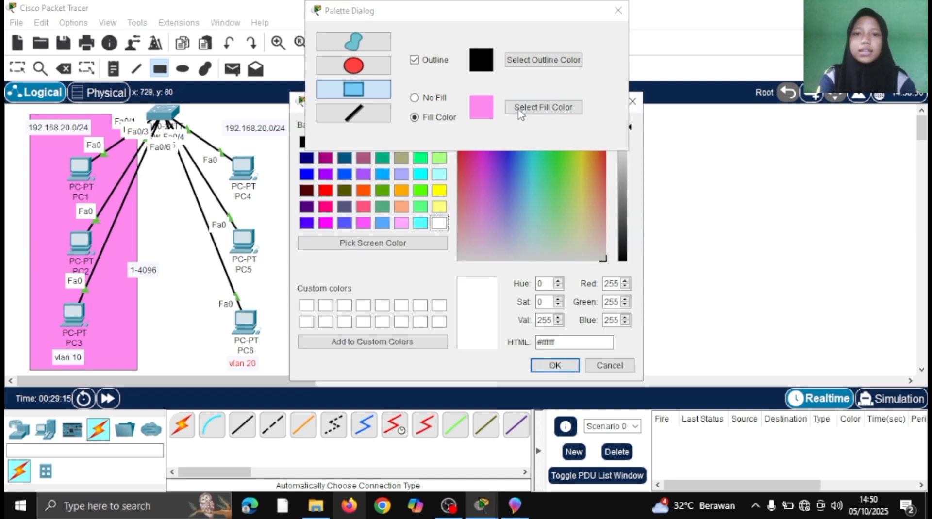
pyautogui.click(501, 172)
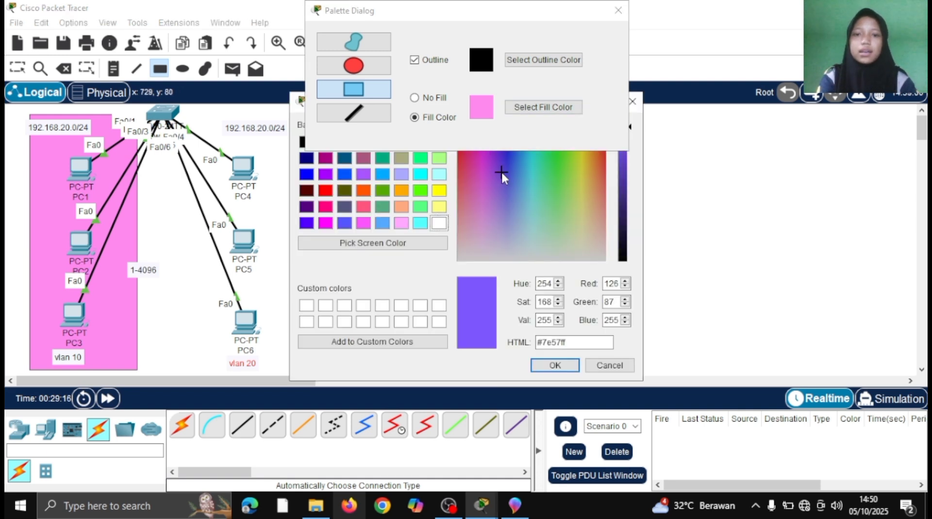
pyautogui.click(555, 366)
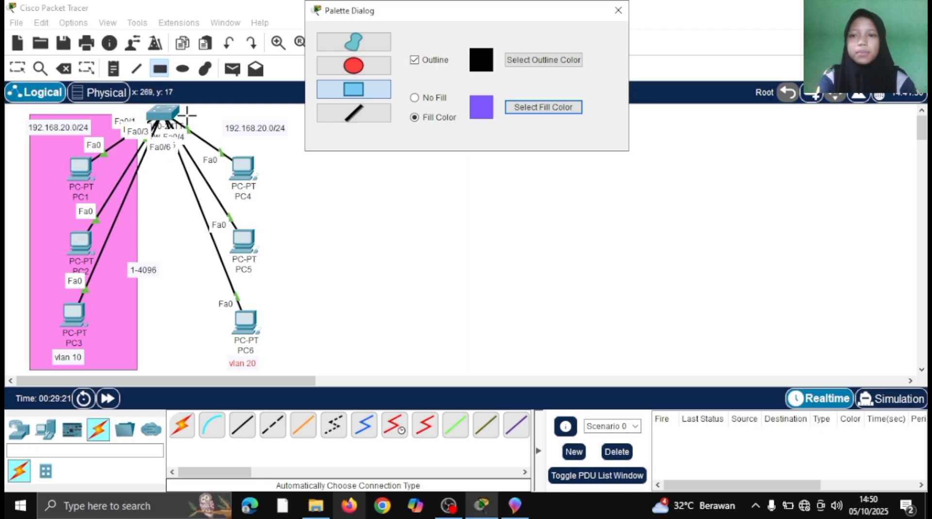
pyautogui.moveTo(186, 115); pyautogui.dragTo(300, 372)
pyautogui.click(617, 10)
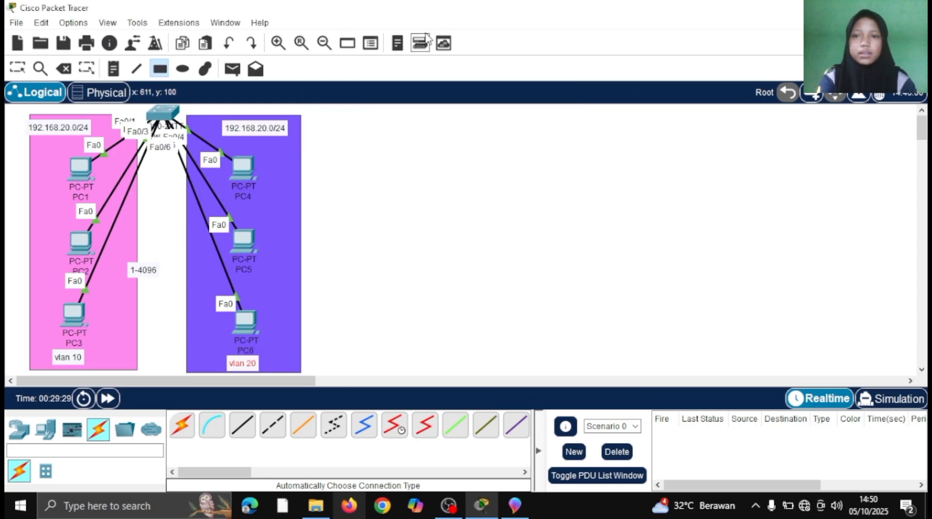
pyautogui.click(21, 71)
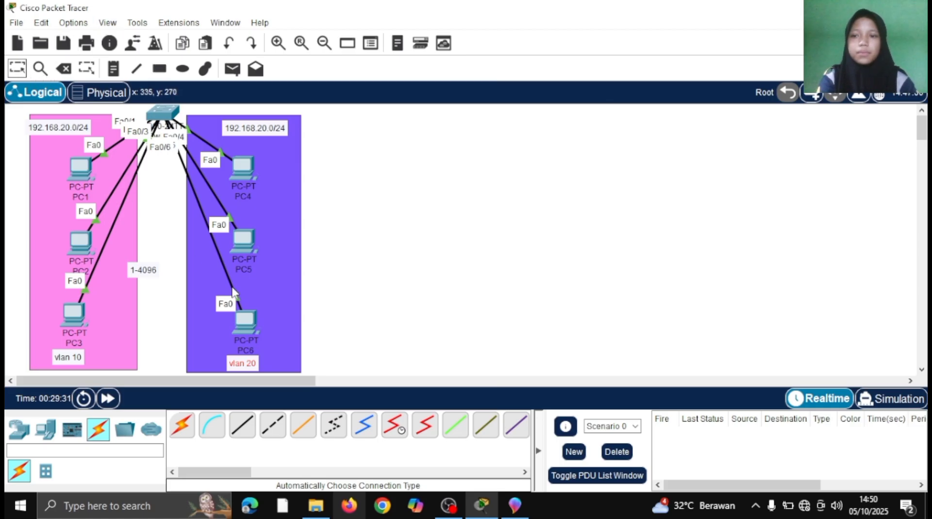
pyautogui.doubleClick(138, 270)
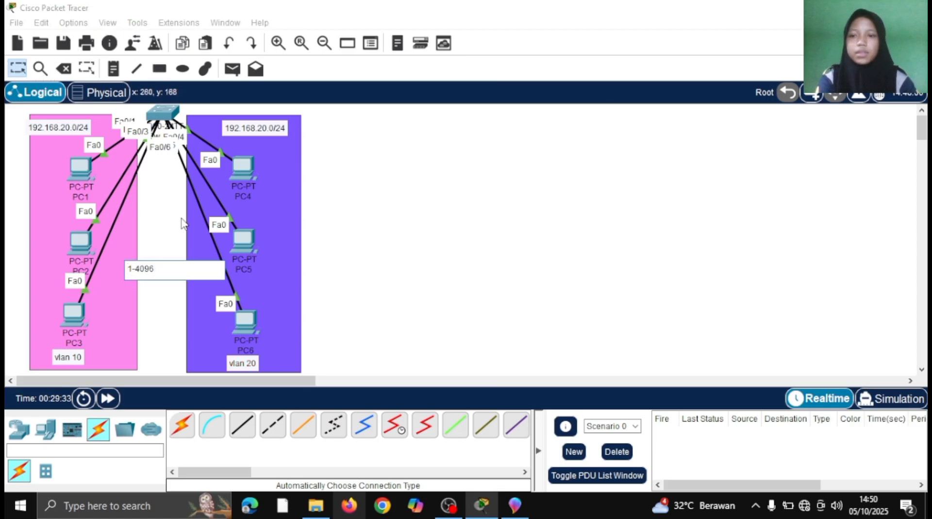
pyautogui.click(63, 68)
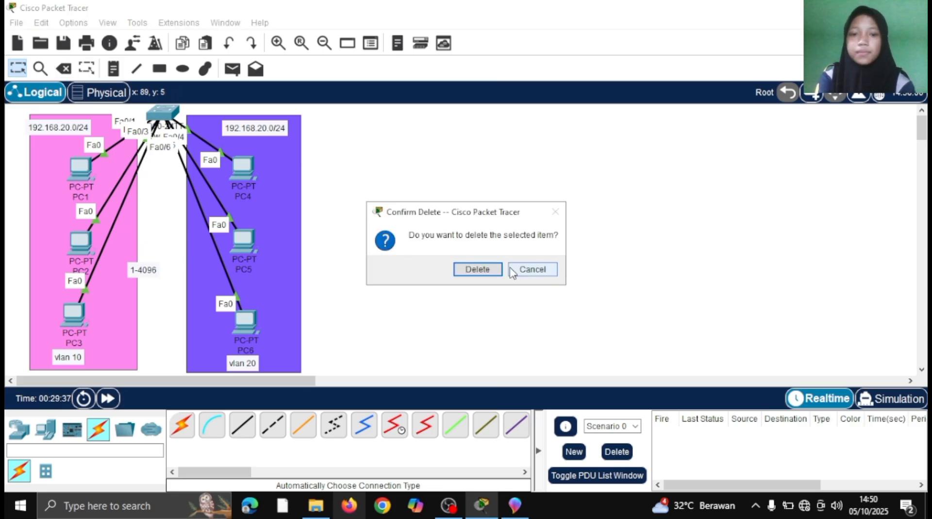
pyautogui.click(532, 270)
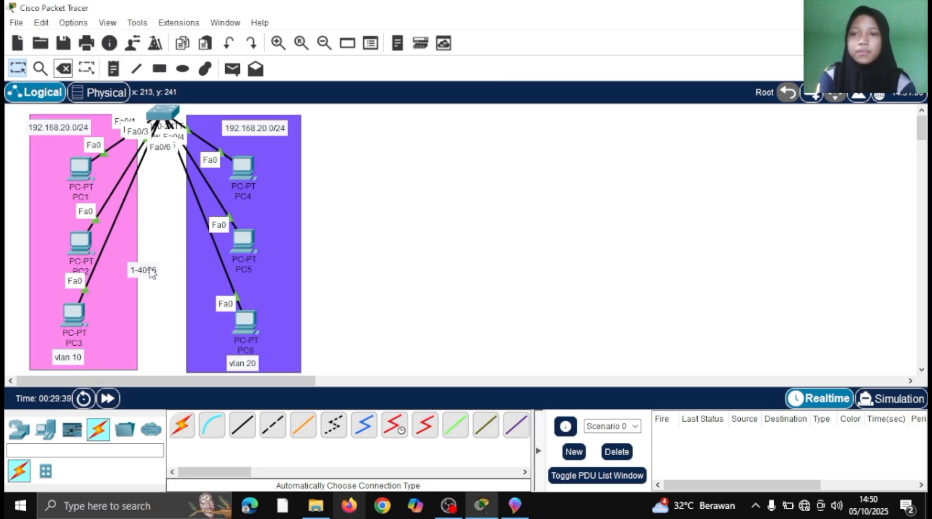
pyautogui.doubleClick(152, 272)
pyautogui.click(63, 69)
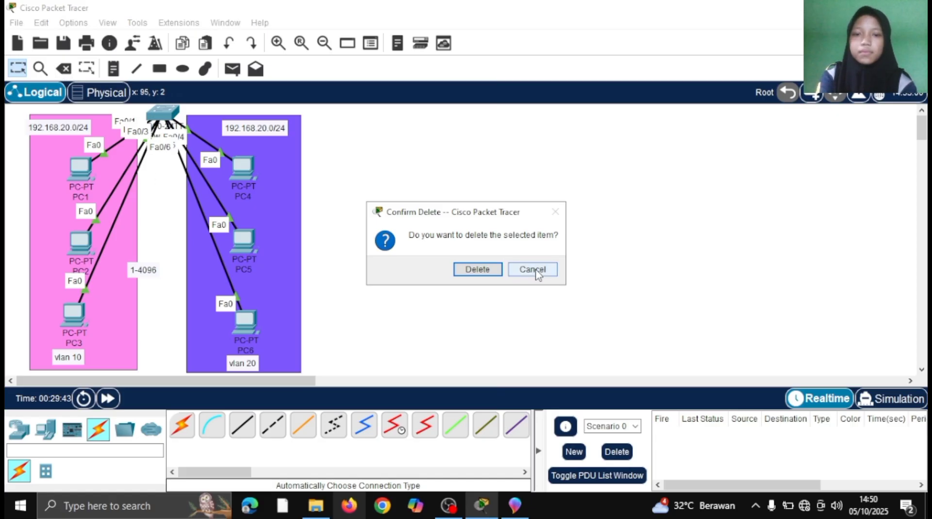
pyautogui.click(534, 271)
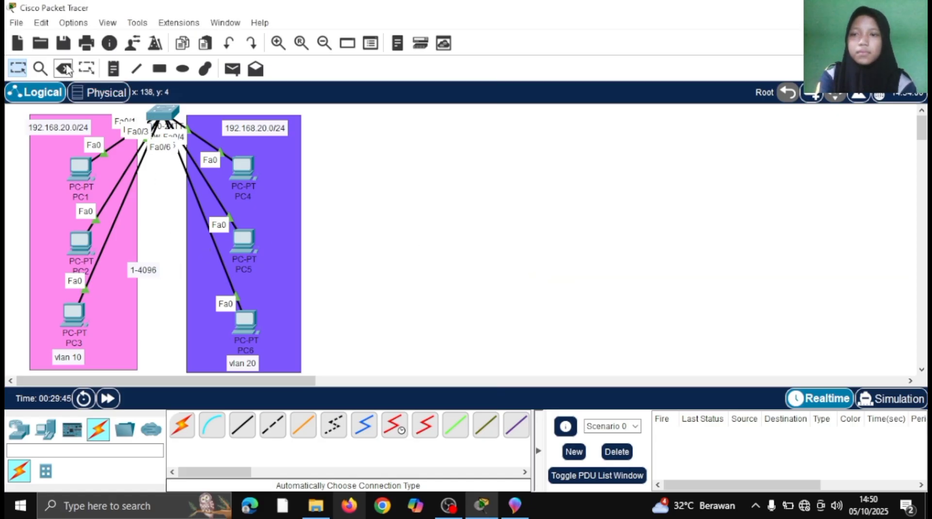
# - Delete the 1-4096 note between the two PC columns and leave the delete tool
pyautogui.click(64, 68)
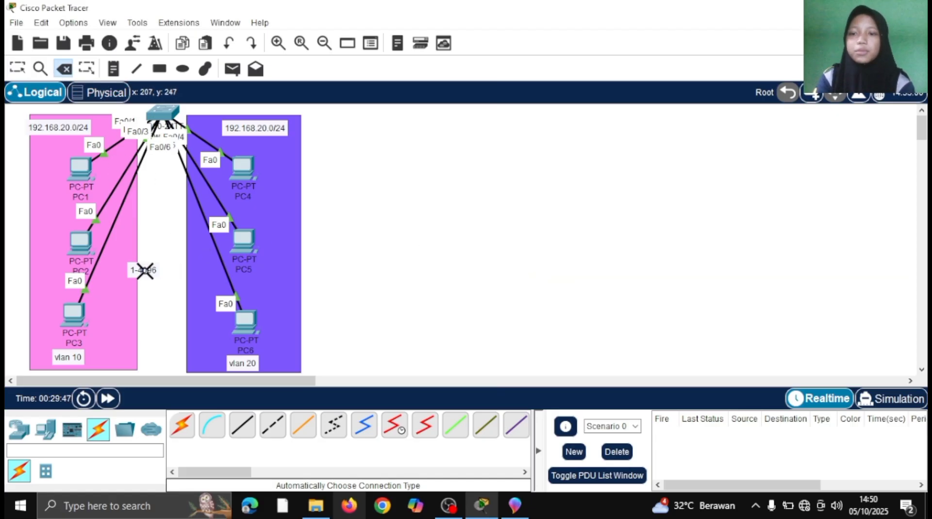
pyautogui.click(144, 270)
pyautogui.click(486, 266)
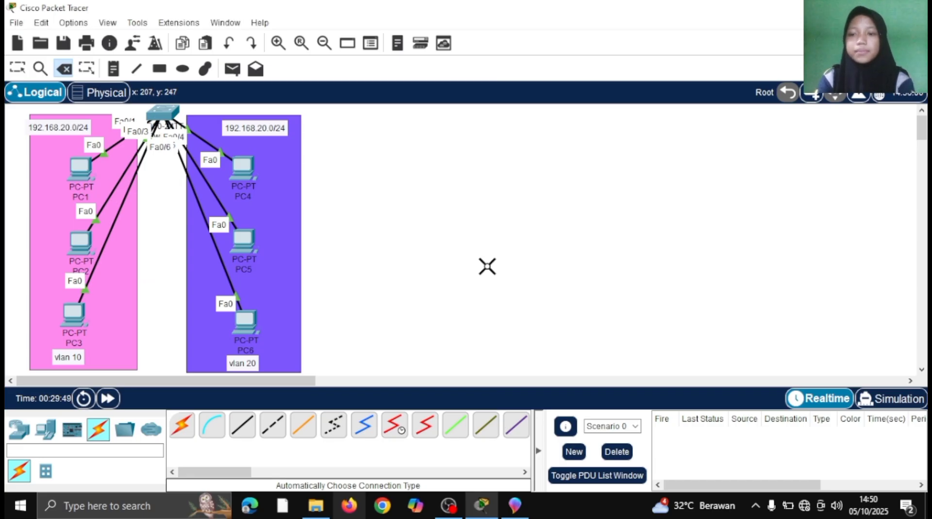
pyautogui.click(22, 73)
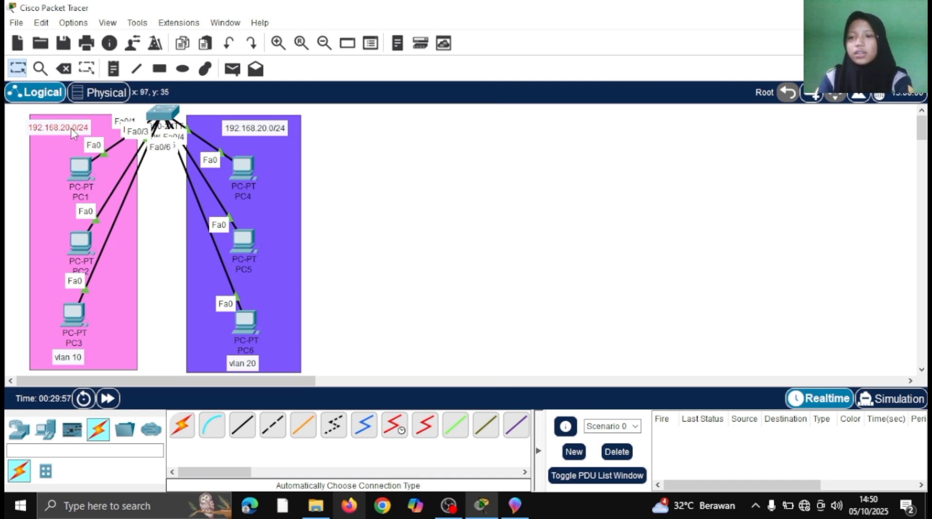
# - Change the network note above PC1 to 192.168.10.0/24
pyautogui.doubleClick(72, 129)
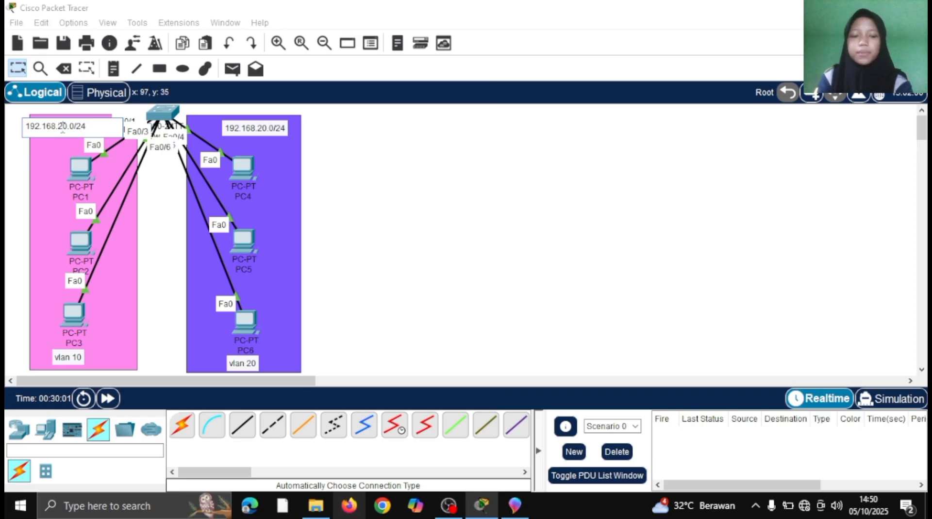
pyautogui.press('BackSpace')
pyautogui.write('1')
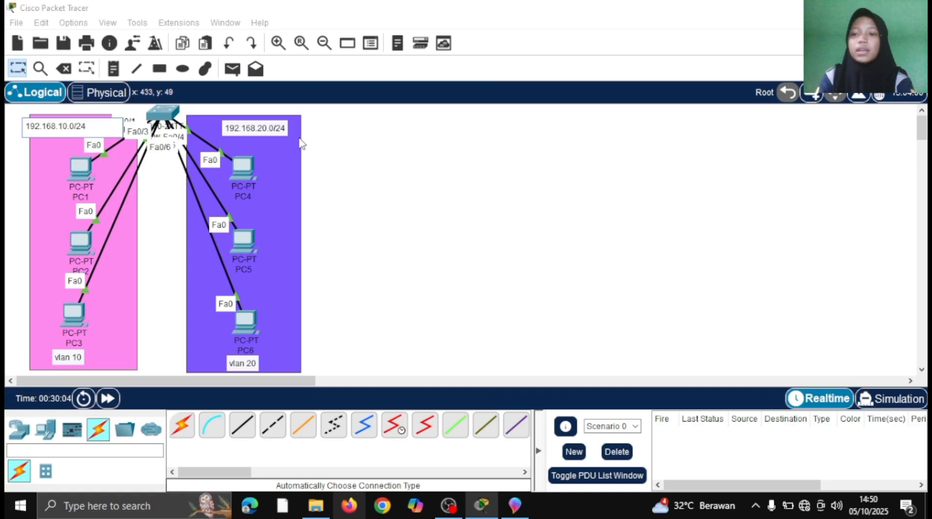
pyautogui.click(20, 68)
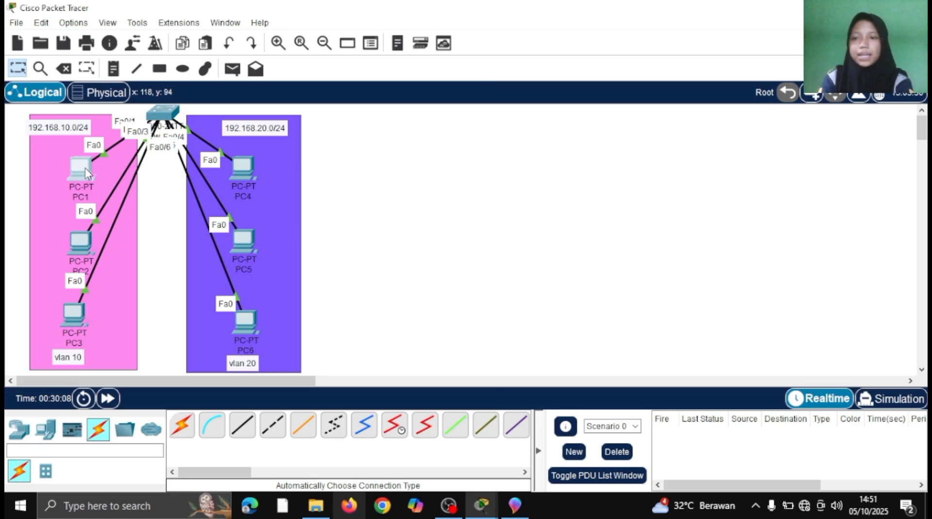
# - Open PC1's IP configuration and enter 192.168.10.1 as its static IPv4 address
pyautogui.click(87, 172)
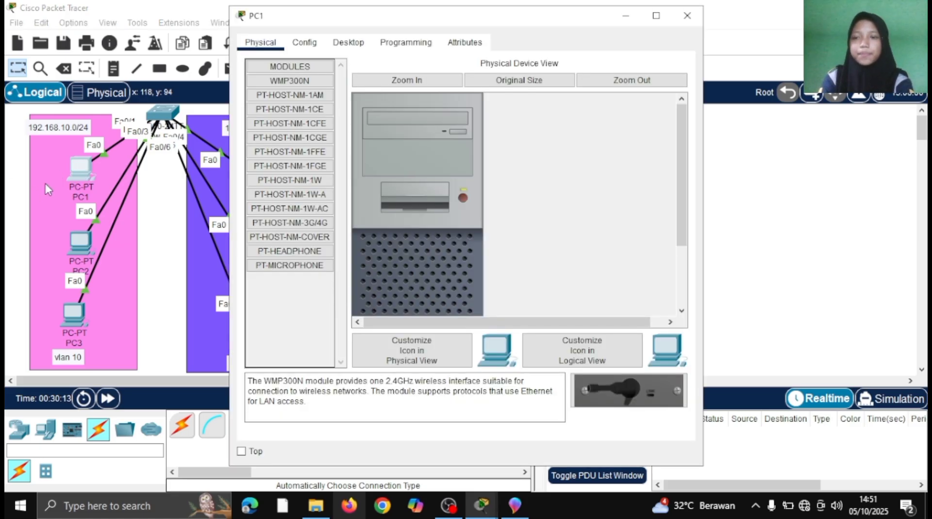
pyautogui.click(350, 45)
pyautogui.click(293, 85)
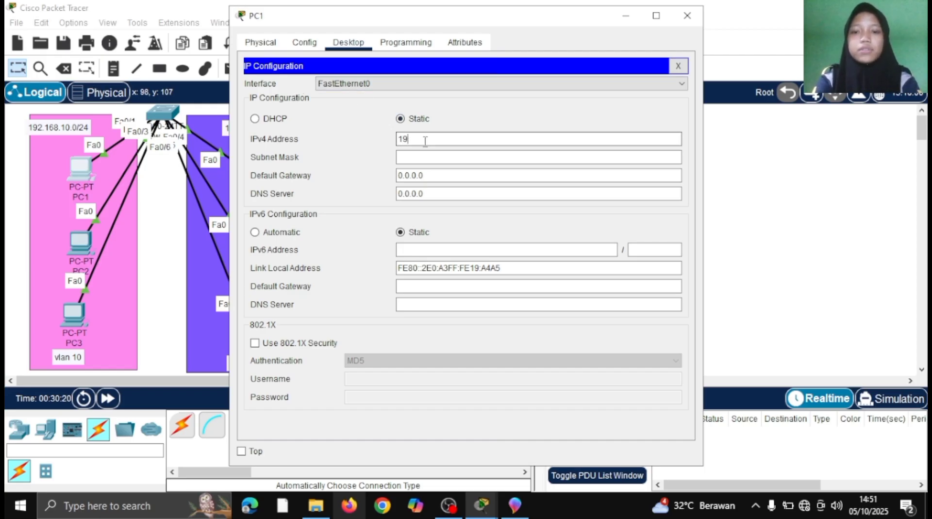
pyautogui.click(425, 141)
pyautogui.write('192.168')
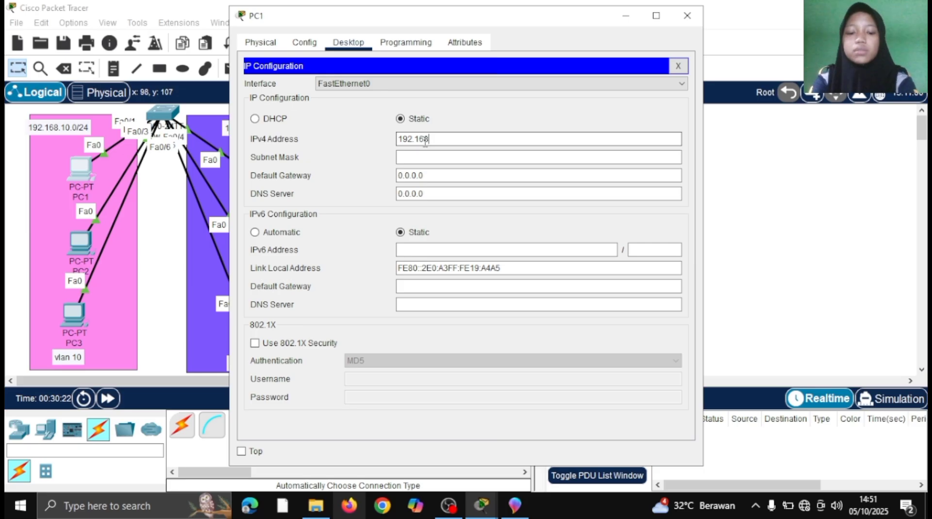
pyautogui.write('.10.1')
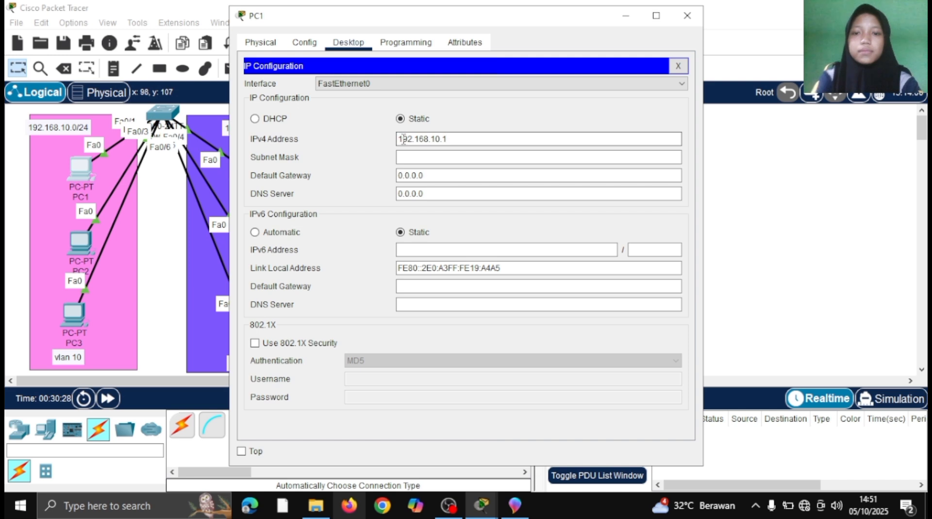
# - Copy PC1's IPv4 address, fill in the subnet mask 255.255.255.0 and minimise PC1's window
pyautogui.moveTo(402, 140); pyautogui.dragTo(469, 147)
pyautogui.hotkey('ctrl', 'c')
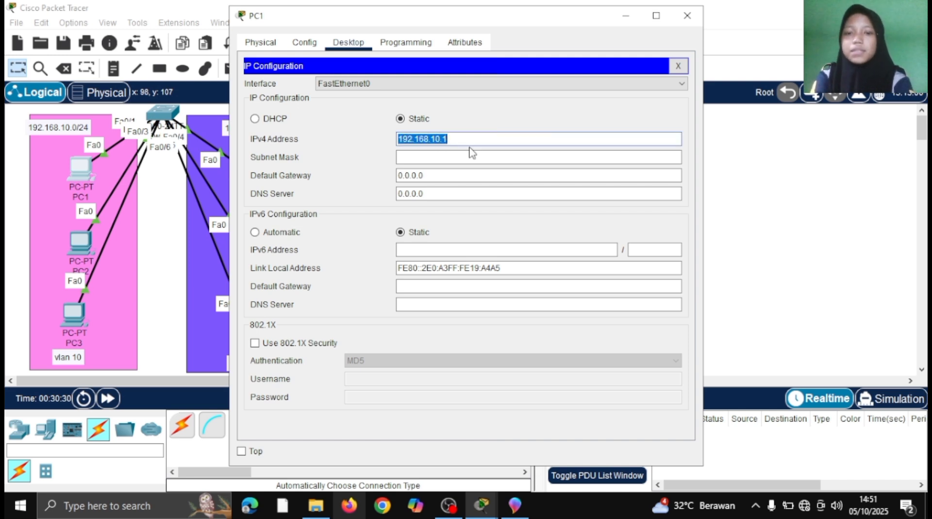
pyautogui.press('Right')
pyautogui.click(470, 154)
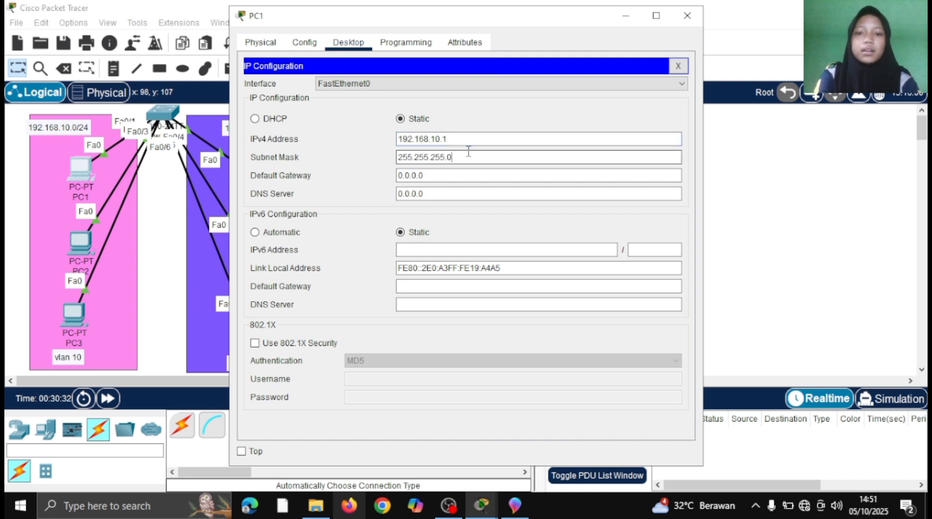
pyautogui.click(630, 14)
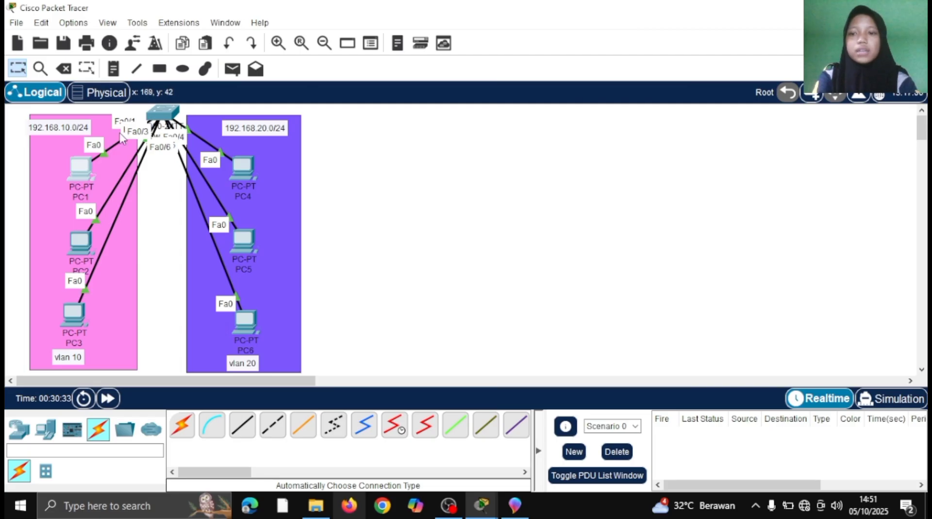
# - Give PC2 the static IPv4 address 192.168.10.2 with subnet mask 255.255.255.0 and minimise its window
pyautogui.click(85, 245)
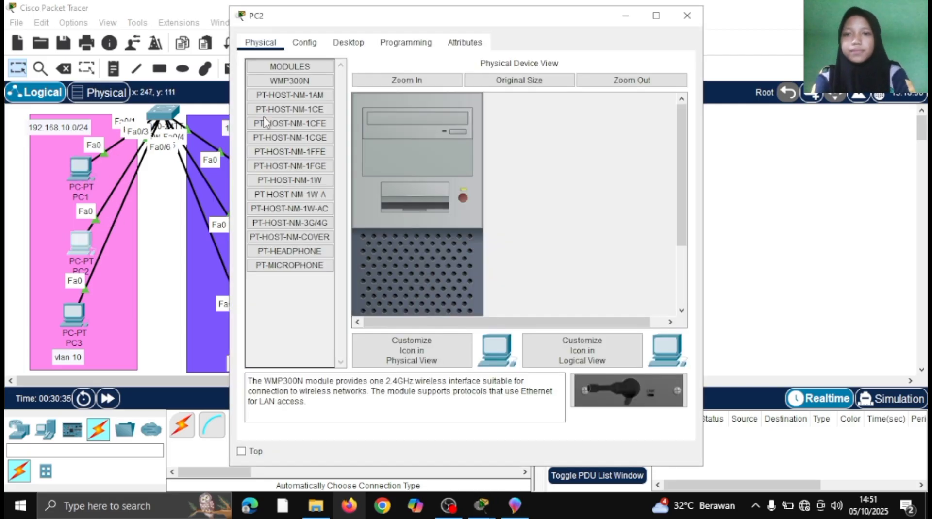
pyautogui.click(334, 48)
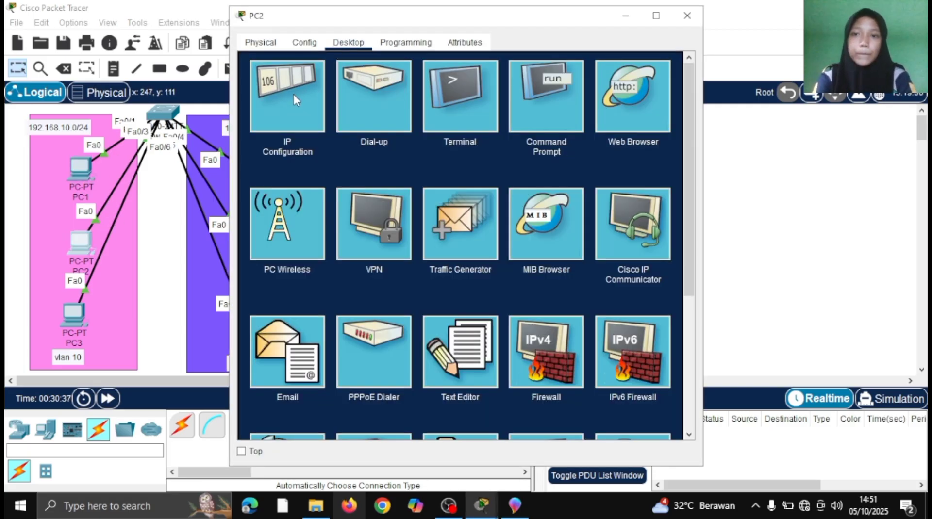
pyautogui.click(293, 92)
pyautogui.click(441, 141)
pyautogui.write('192.168.10.1')
pyautogui.press('BackSpace')
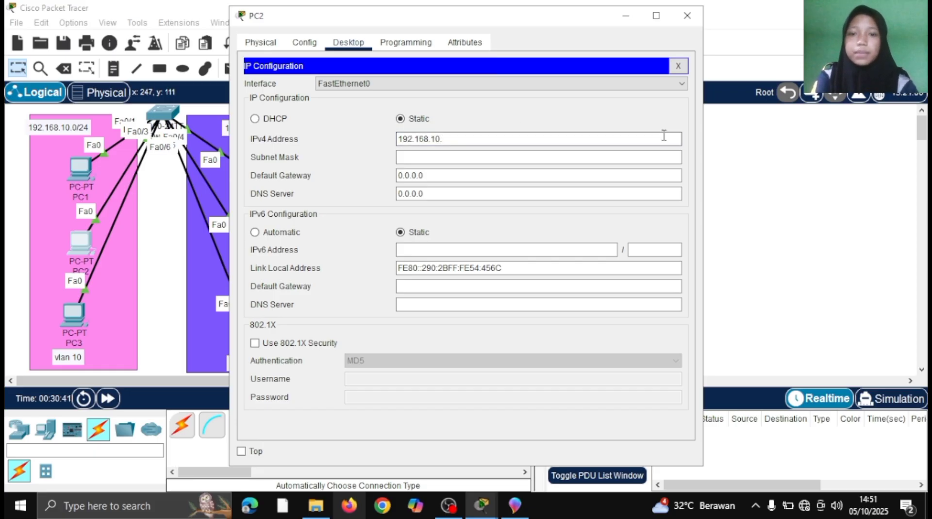
pyautogui.click(654, 158)
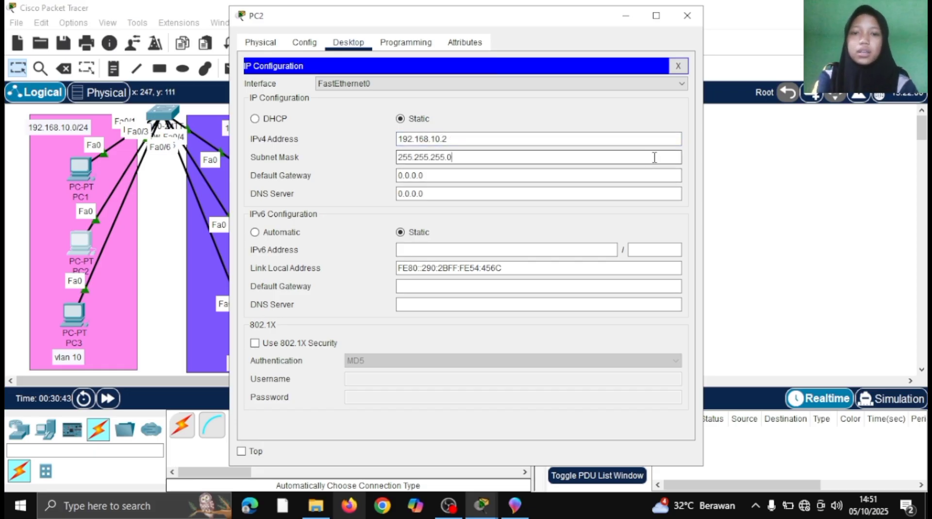
pyautogui.click(627, 11)
# - Give PC3 the static IPv4 address 192.168.10.3 with subnet mask 255.255.255.0 and minimise its window
pyautogui.click(73, 315)
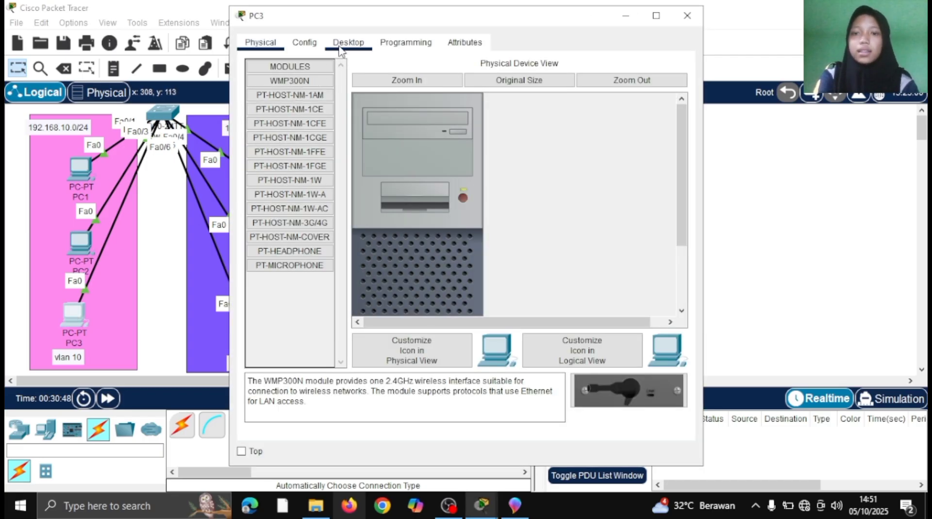
pyautogui.click(345, 43)
pyautogui.click(291, 94)
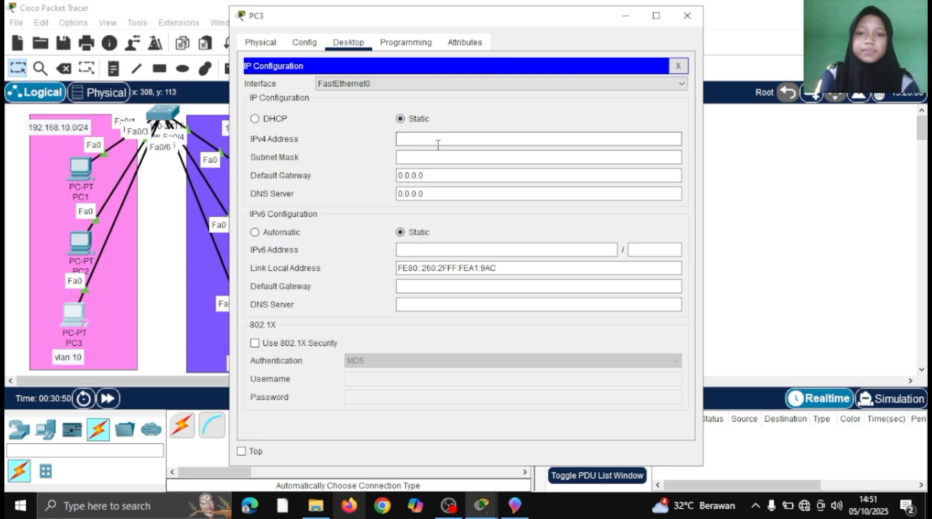
pyautogui.click(438, 139)
pyautogui.hotkey('ctrl', 'v')
pyautogui.hotkey('ctrl', 'v')
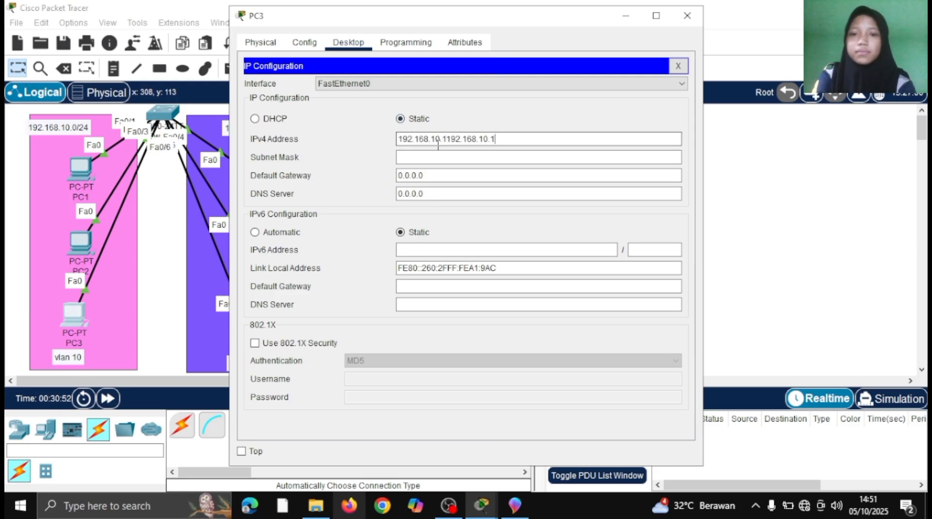
pyautogui.press('BackSpace')
pyautogui.press('BackSpace')
pyautogui.press('BackSpace')
pyautogui.press('BackSpace')
pyautogui.press('BackSpace')
pyautogui.press('BackSpace')
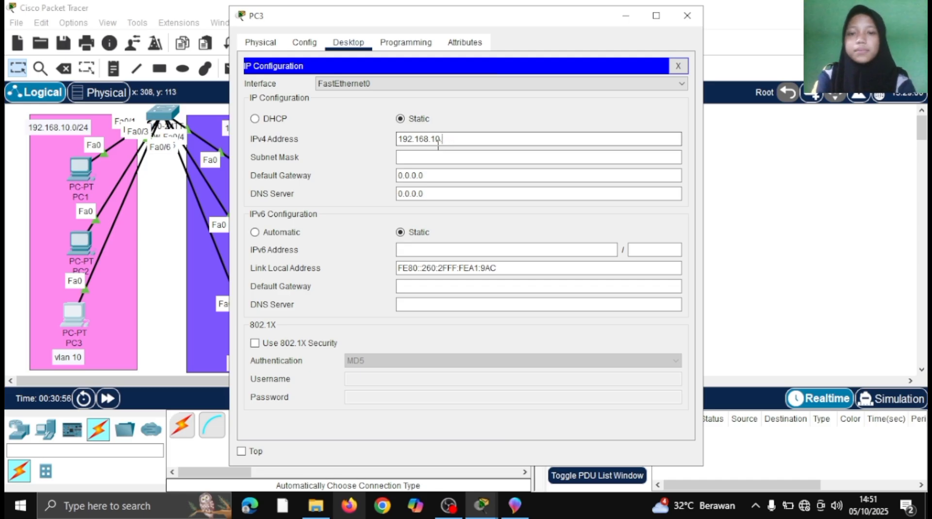
pyautogui.click(600, 158)
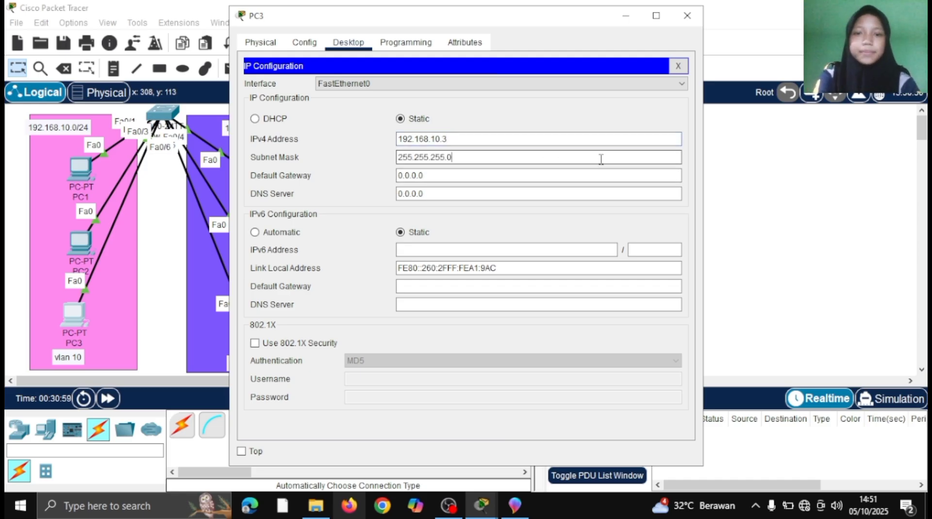
pyautogui.click(625, 16)
# - Give PC4 the static IPv4 address 192.168.20.1 with subnet mask 255.255.255.0 and minimise its window
pyautogui.click(245, 167)
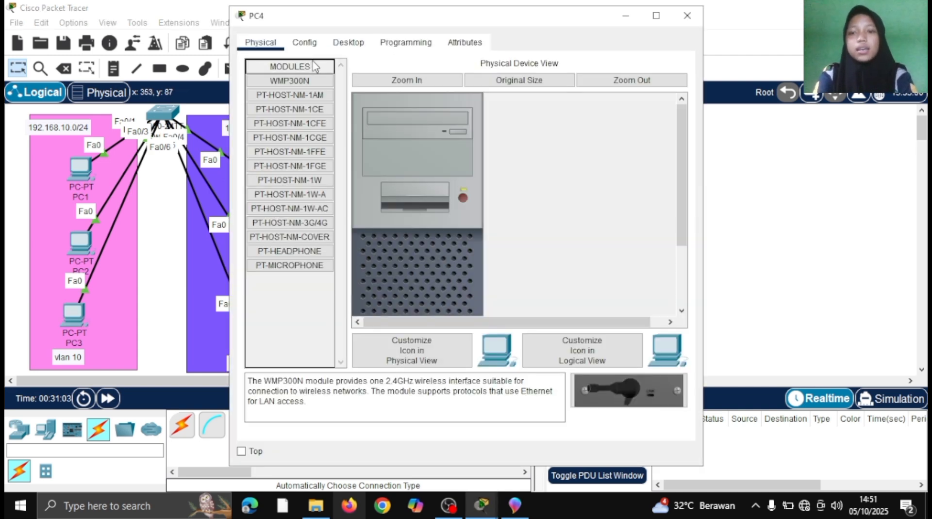
pyautogui.click(348, 43)
pyautogui.click(269, 114)
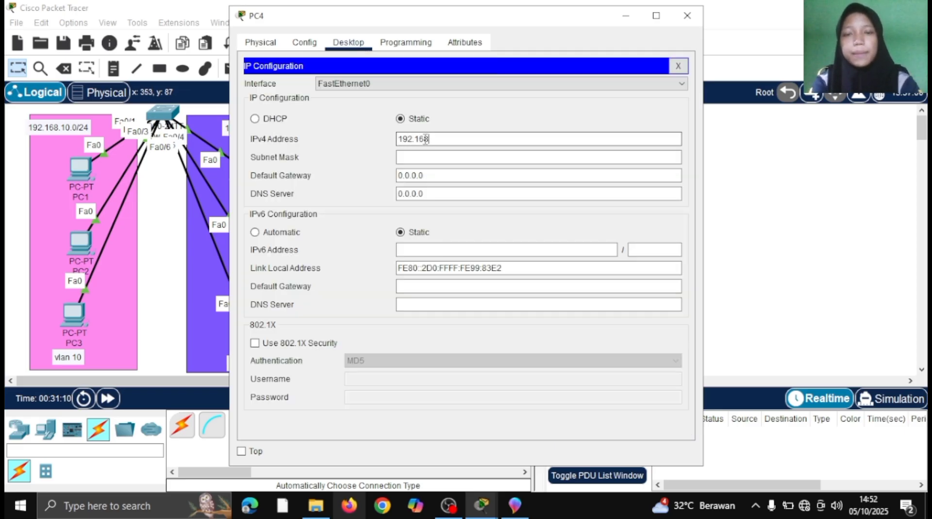
pyautogui.write('.20.1')
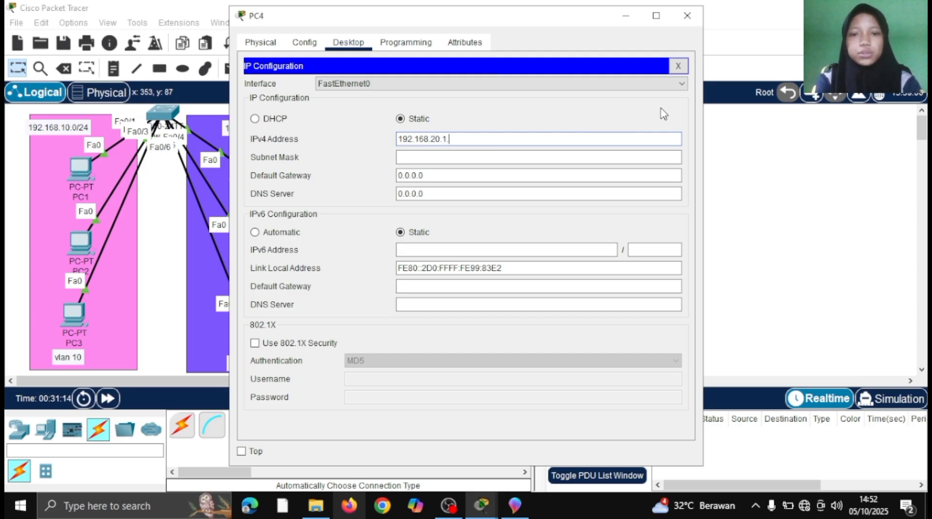
pyautogui.moveTo(397, 139); pyautogui.dragTo(457, 144)
pyautogui.click(457, 144)
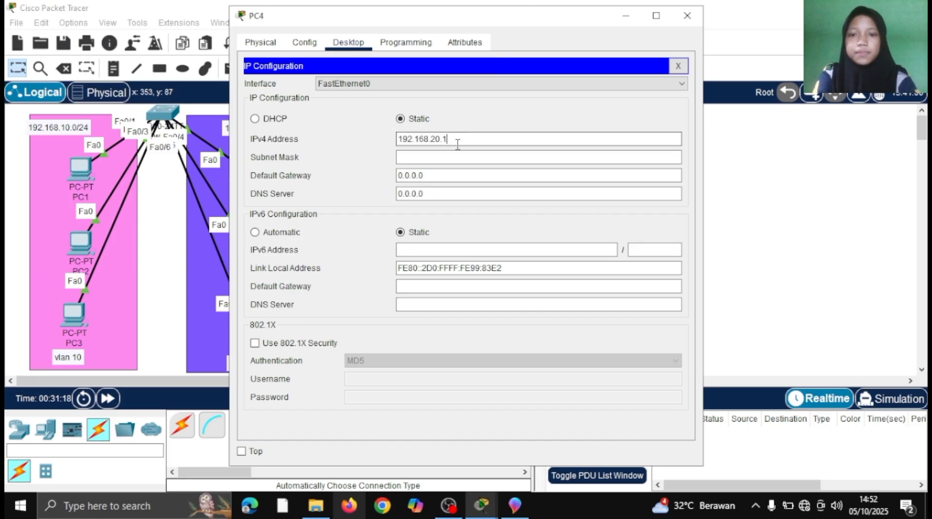
pyautogui.click(458, 157)
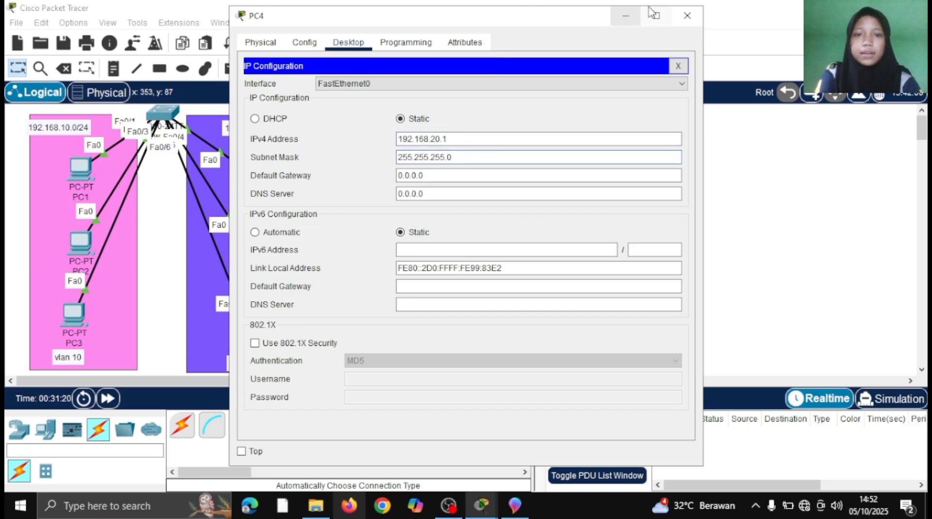
pyautogui.click(625, 16)
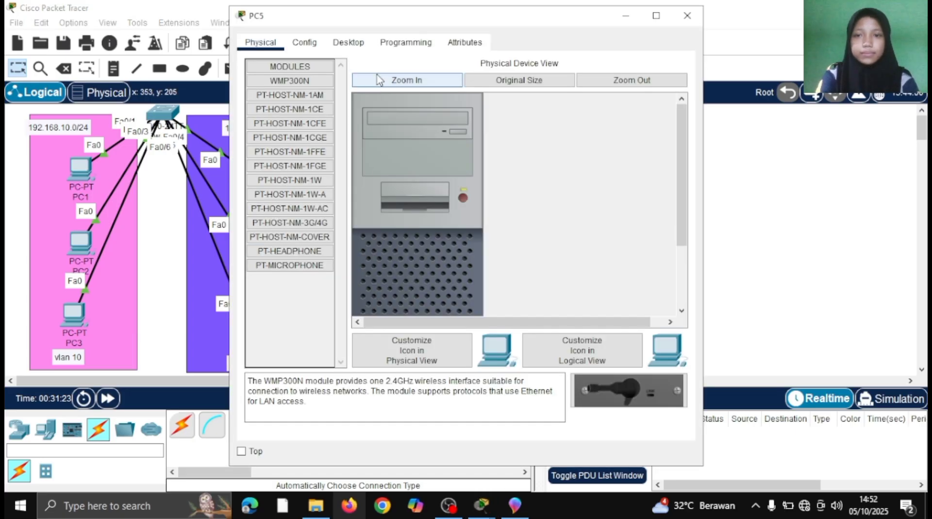
# - Give PC5 the static IPv4 address 192.168.20.2 with subnet mask 255.255.255.0 and minimise its window
pyautogui.click(352, 43)
pyautogui.click(300, 92)
pyautogui.click(418, 140)
pyautogui.write('192.168.20.1')
pyautogui.press('BackSpace')
pyautogui.write('2')
pyautogui.click(488, 156)
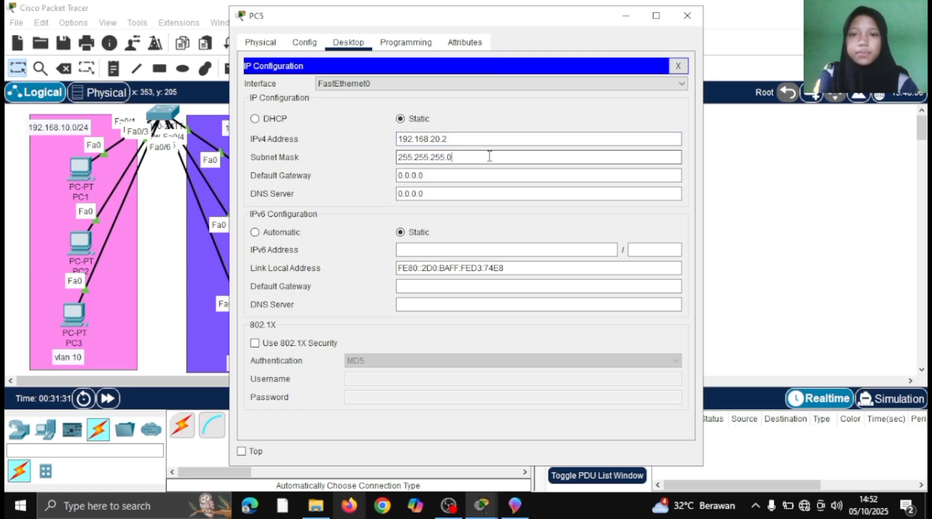
pyautogui.click(624, 16)
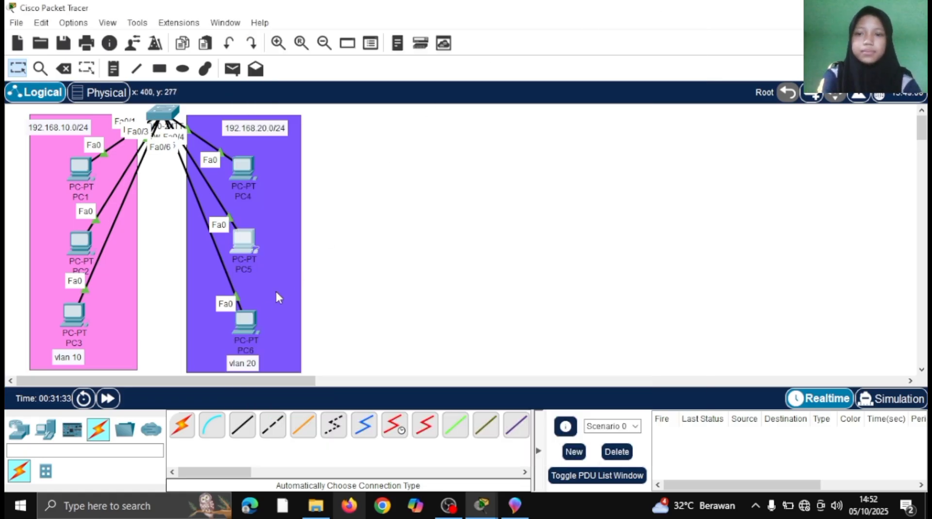
# - Give PC6 the static IPv4 address 192.168.20.3 with subnet mask 255.255.255.0 and minimise its window
pyautogui.click(244, 319)
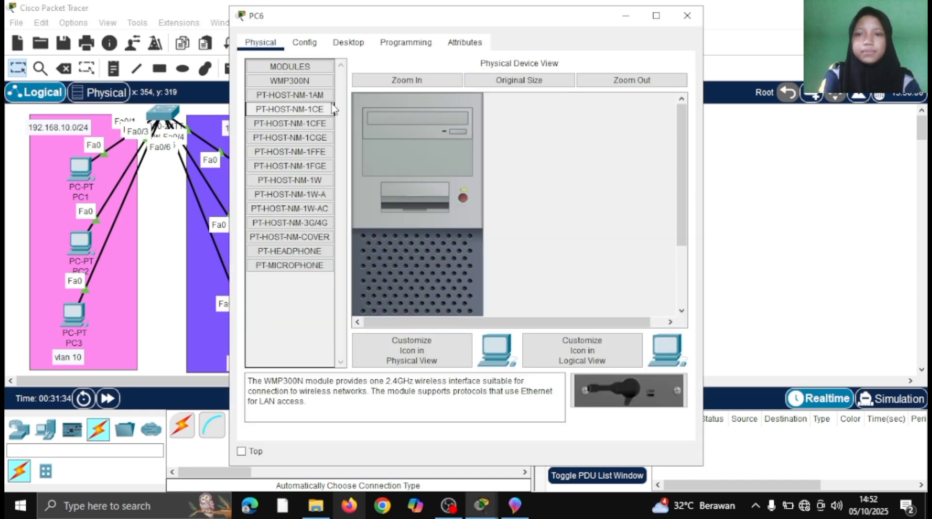
pyautogui.click(348, 43)
pyautogui.click(274, 94)
pyautogui.click(425, 138)
pyautogui.write('192.168.20.1')
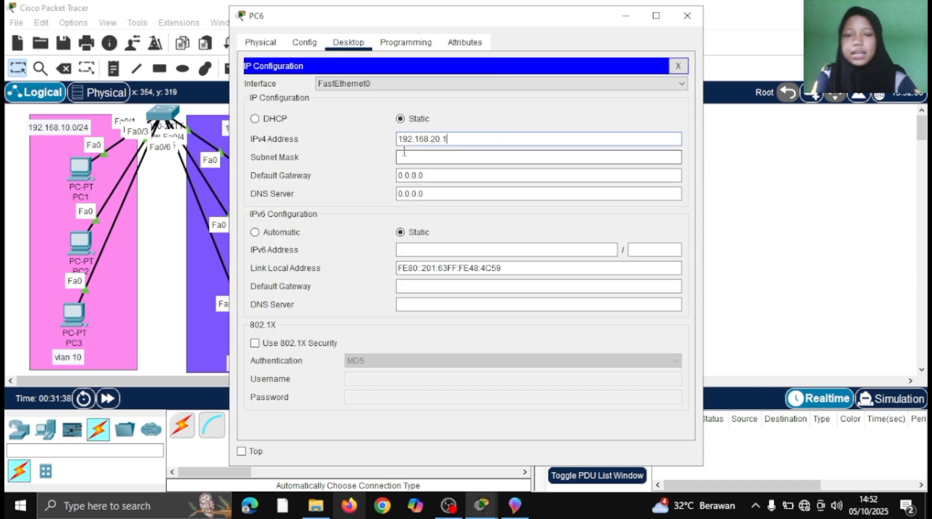
pyautogui.write('6')
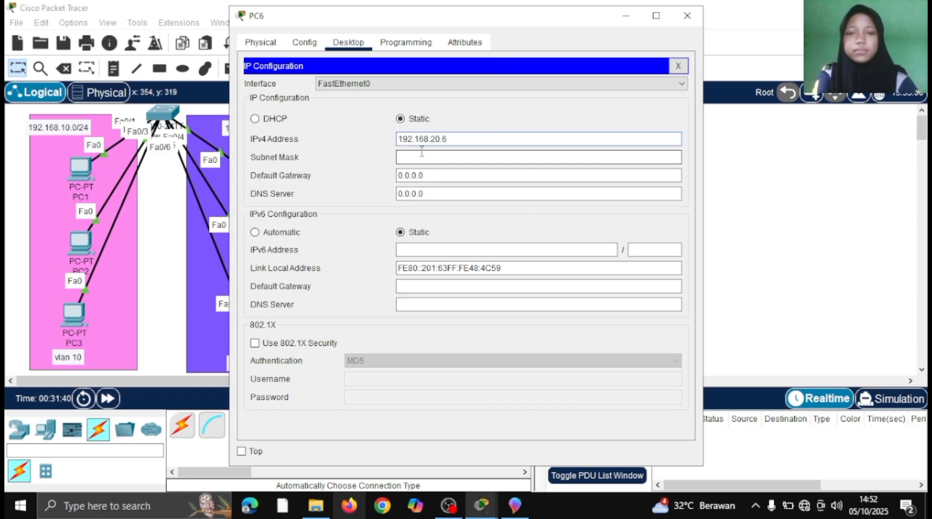
pyautogui.write('3')
pyautogui.click(469, 155)
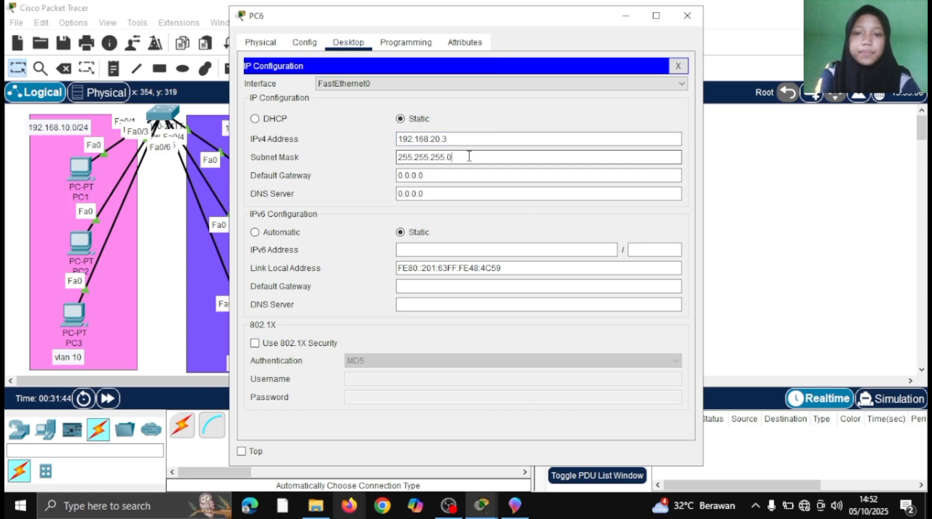
pyautogui.click(631, 14)
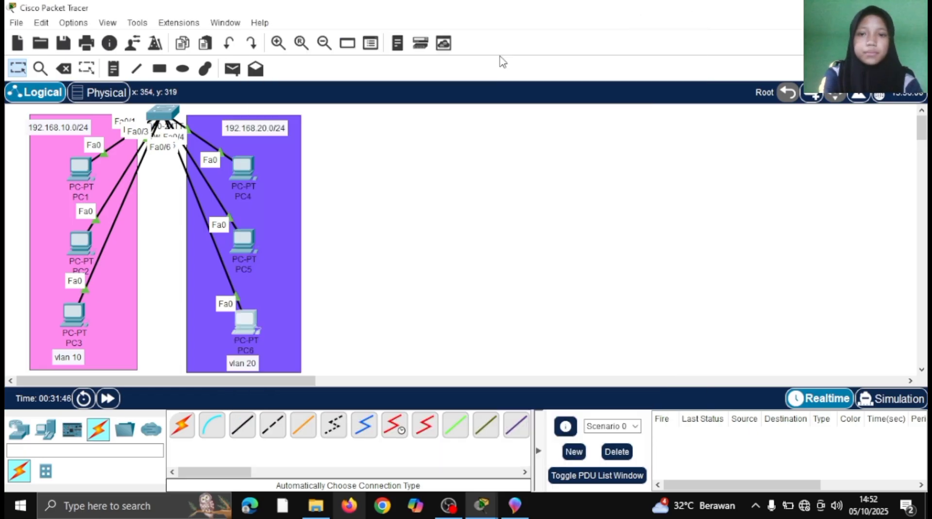
# - Reopen PC5's window to review its settings and minimise it again
pyautogui.click(244, 255)
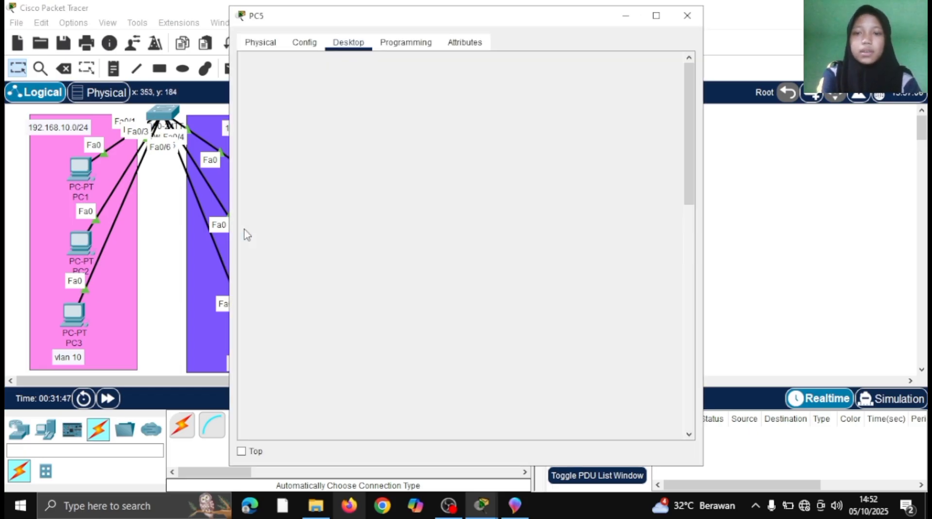
pyautogui.click(626, 15)
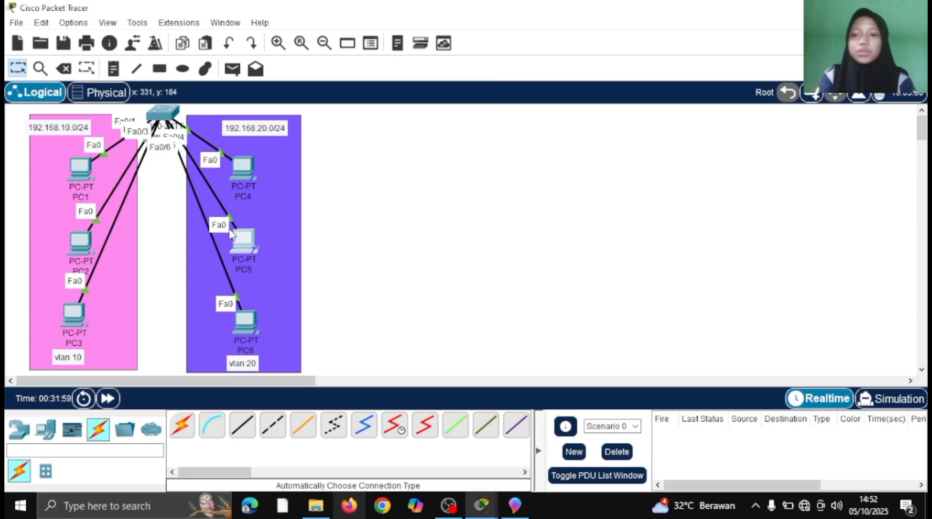
# - Open the switch's command line and enter global configuration mode with the commands en and conf t
pyautogui.click(172, 111)
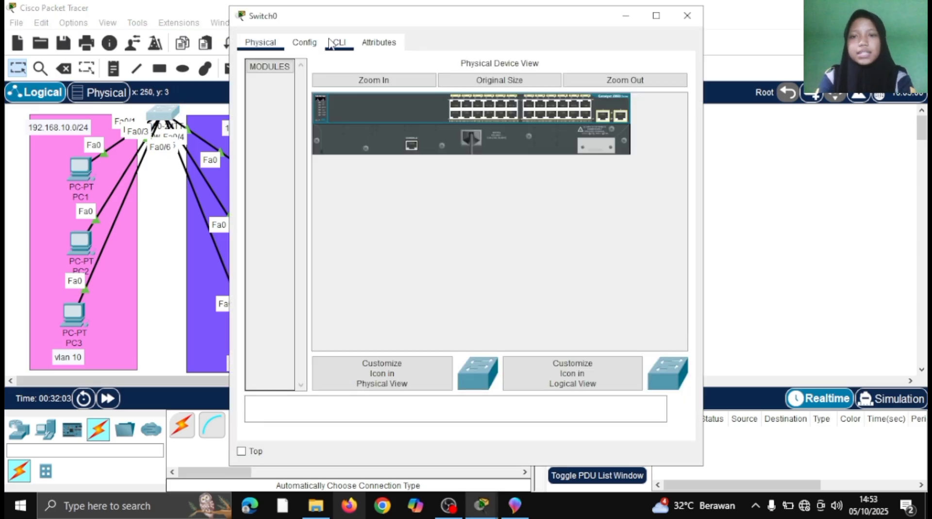
pyautogui.click(339, 44)
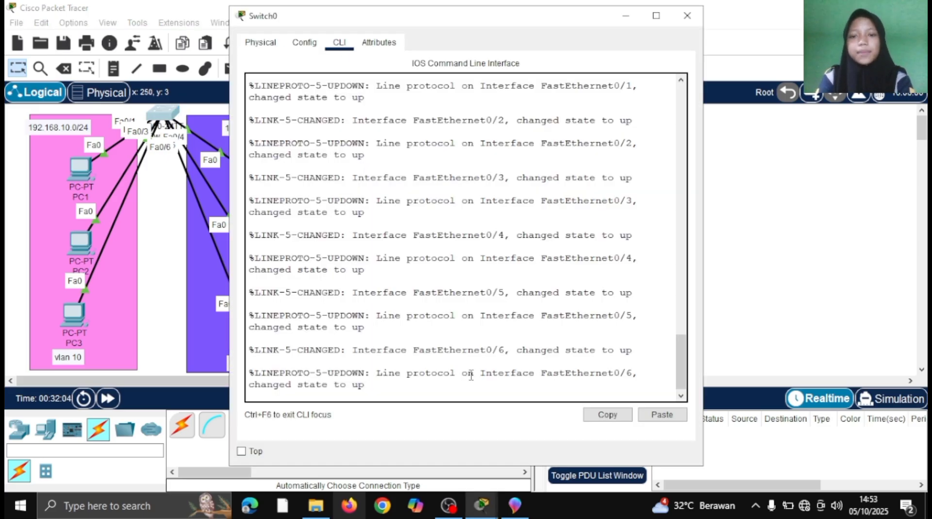
pyautogui.press('Return')
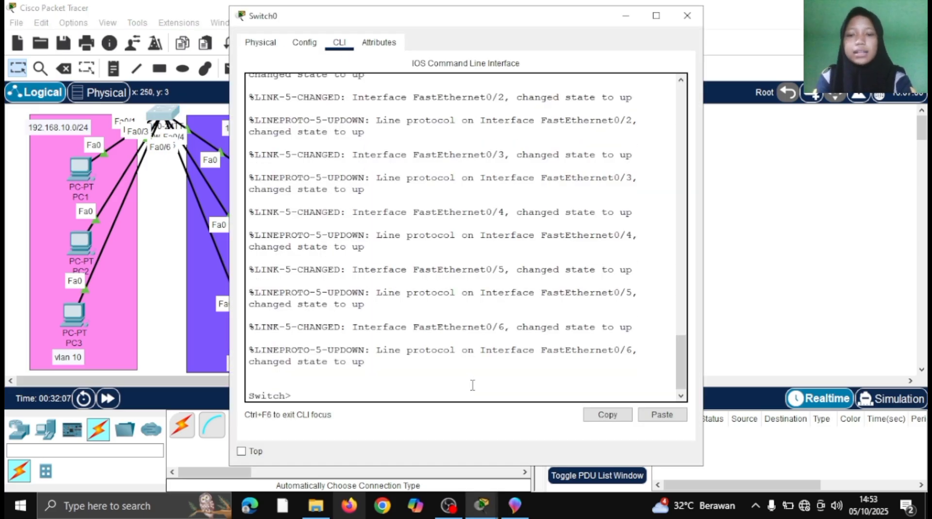
pyautogui.write('en')
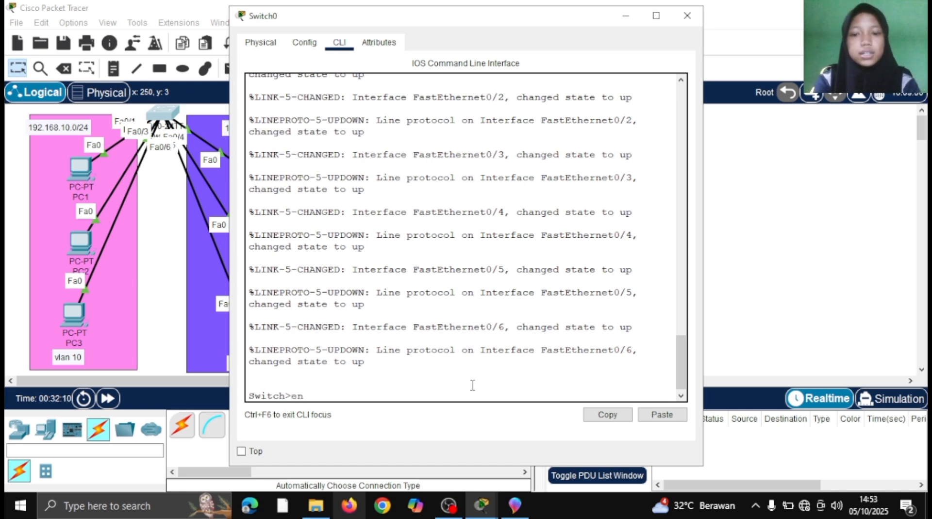
pyautogui.press('Return')
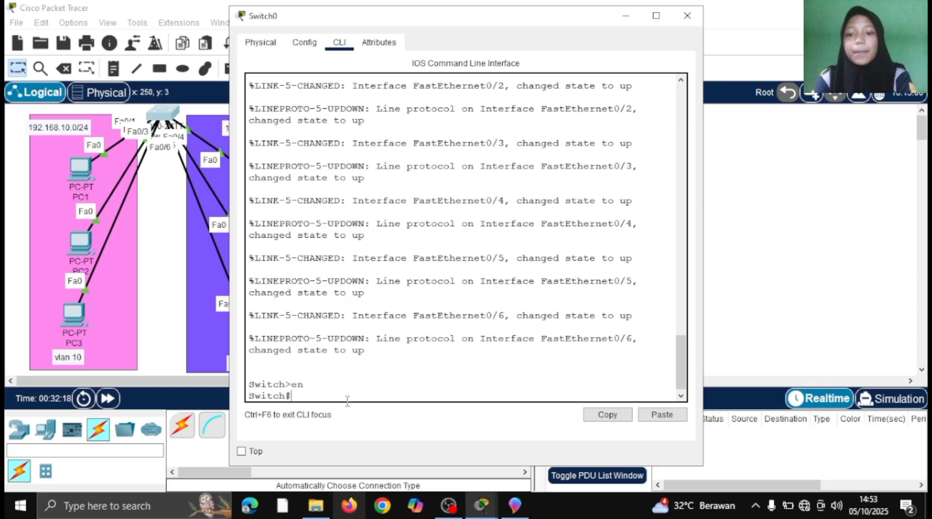
pyautogui.write('con')
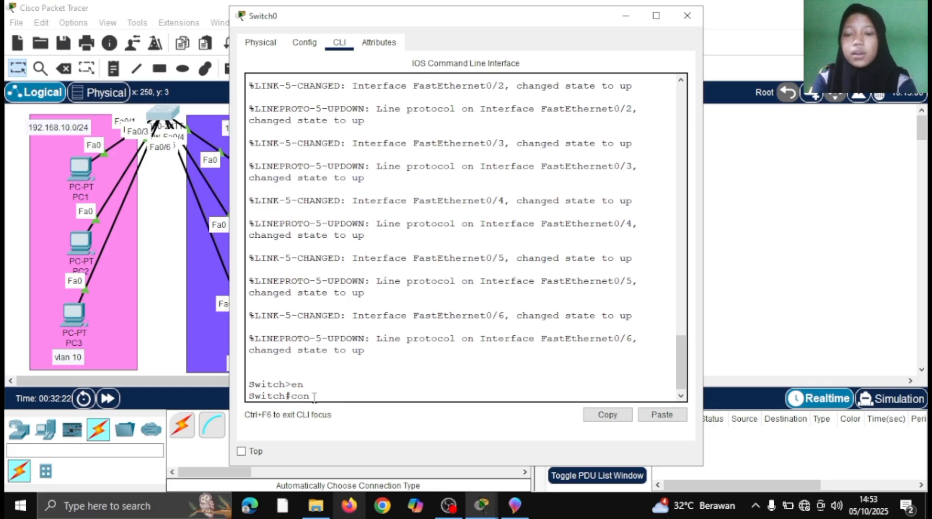
pyautogui.write('f t')
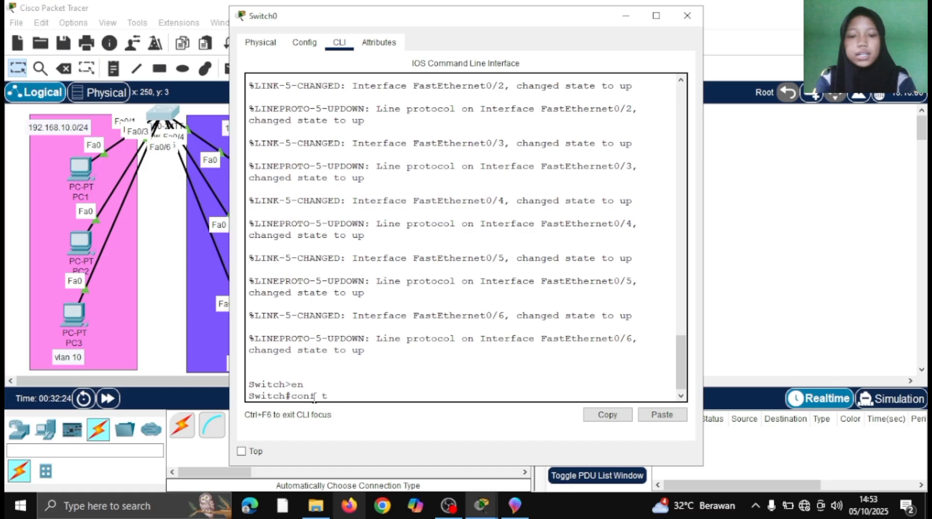
pyautogui.press('Return')
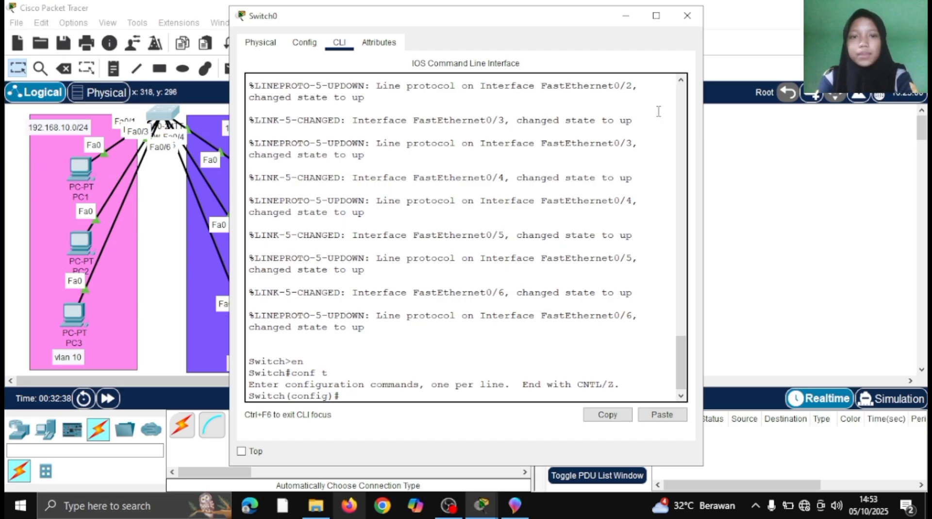
# - Reopen the switch's command line and create VLAN 10 with the name programing
pyautogui.click(625, 15)
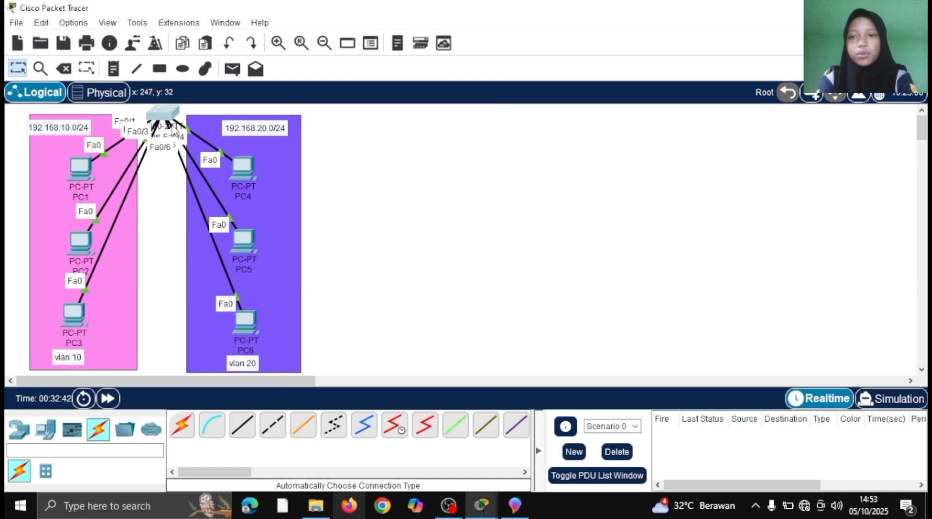
pyautogui.click(163, 112)
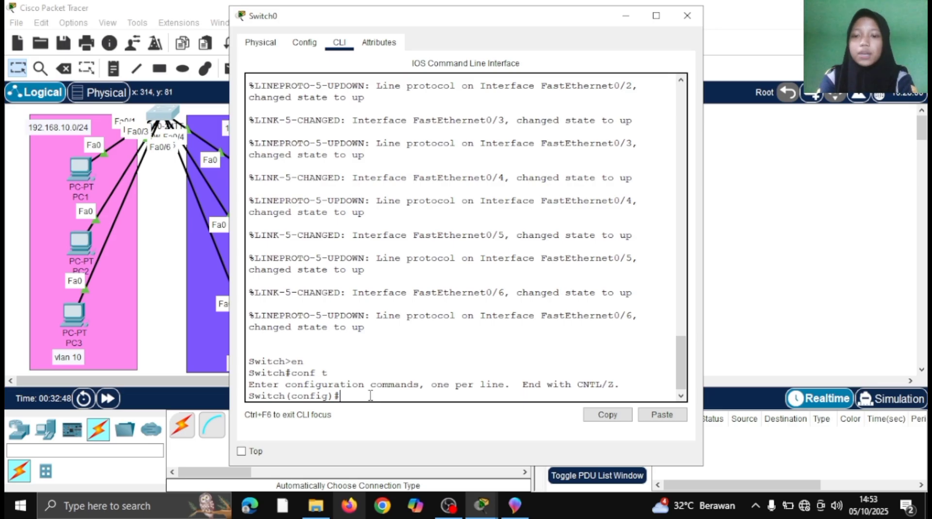
pyautogui.write('vlan')
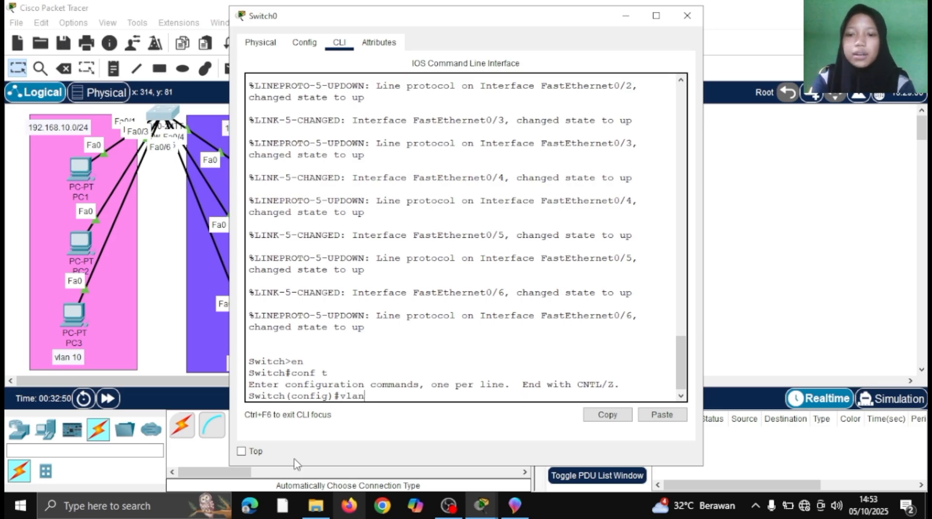
pyautogui.write(' 10')
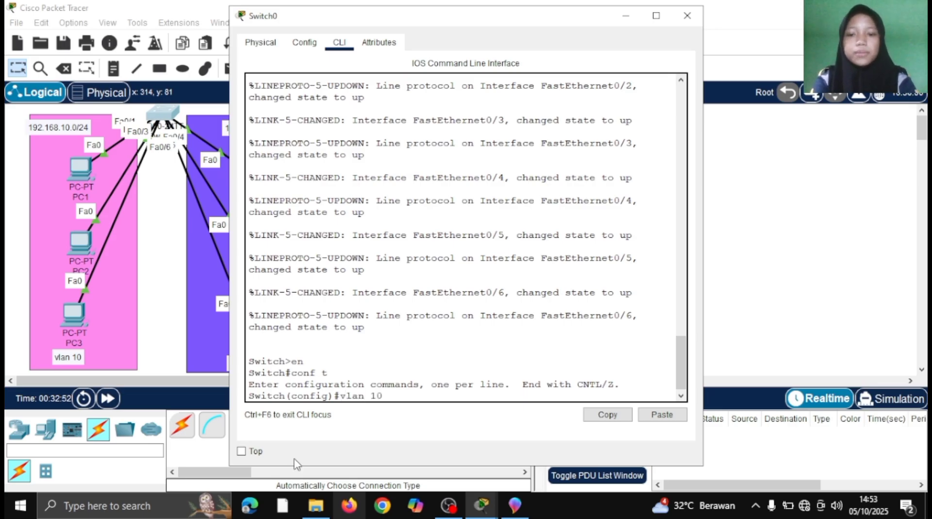
pyautogui.press('Return')
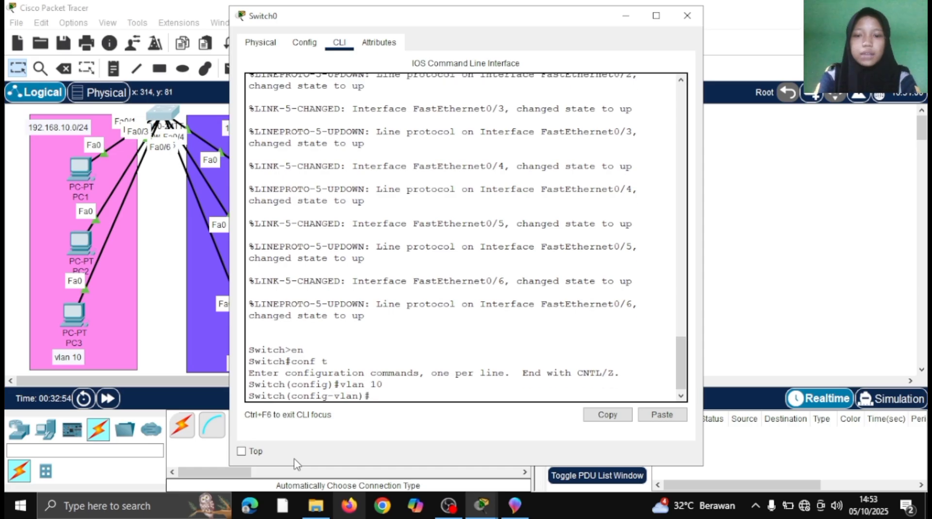
pyautogui.write('name')
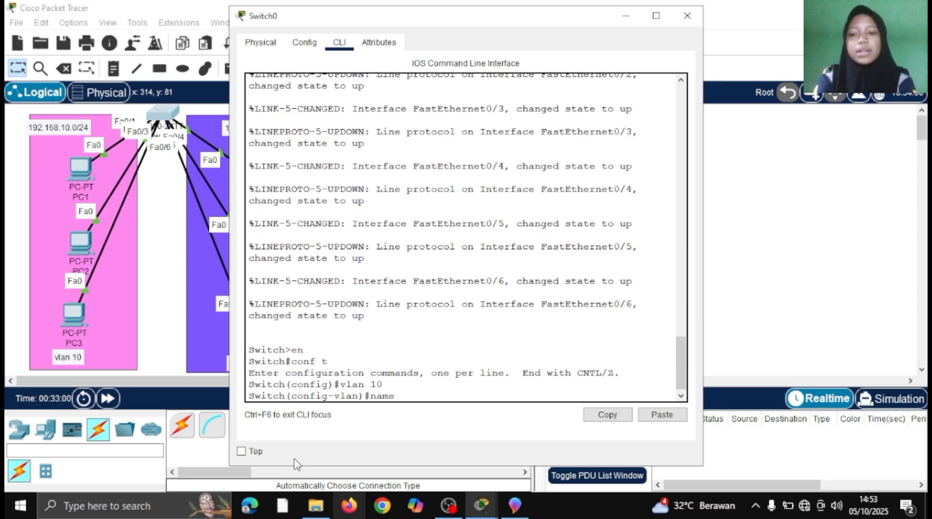
pyautogui.write(' programing')
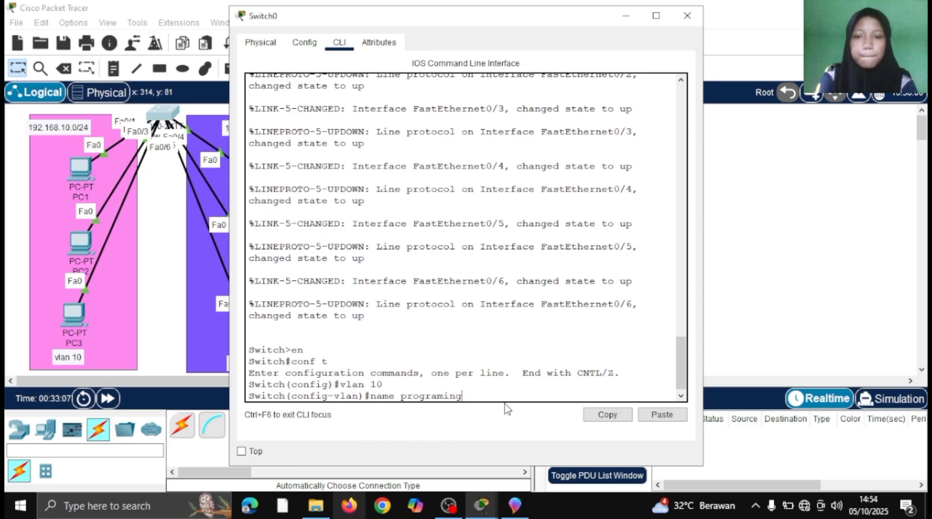
pyautogui.press('Return')
# - Return from VLAN configuration to global configuration mode with the exit command
pyautogui.write('ex')
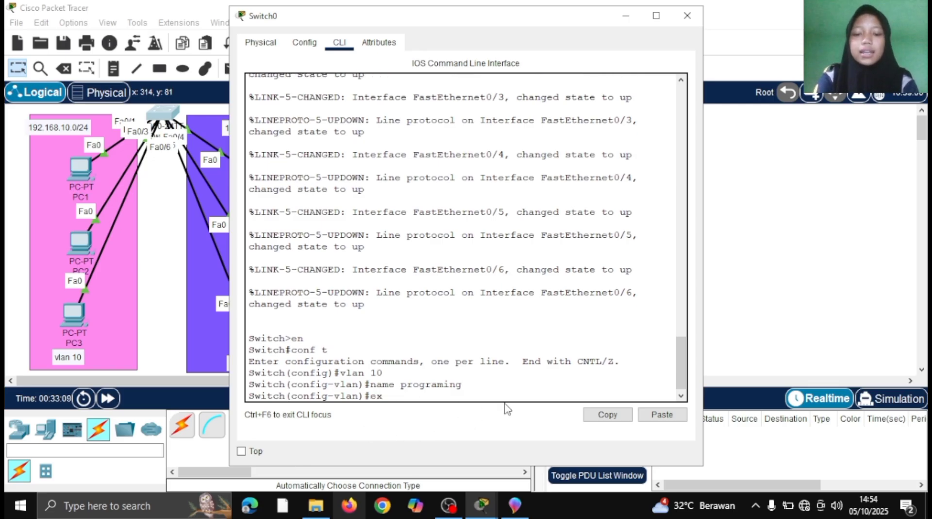
pyautogui.write('it')
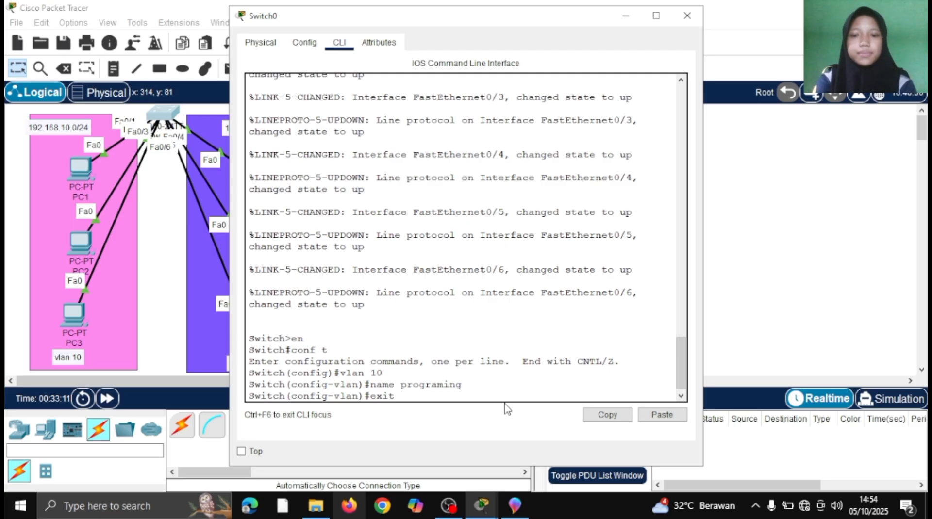
pyautogui.press('BackSpace')
pyautogui.press('BackSpace')
pyautogui.press('BackSpace')
pyautogui.press('BackSpace')
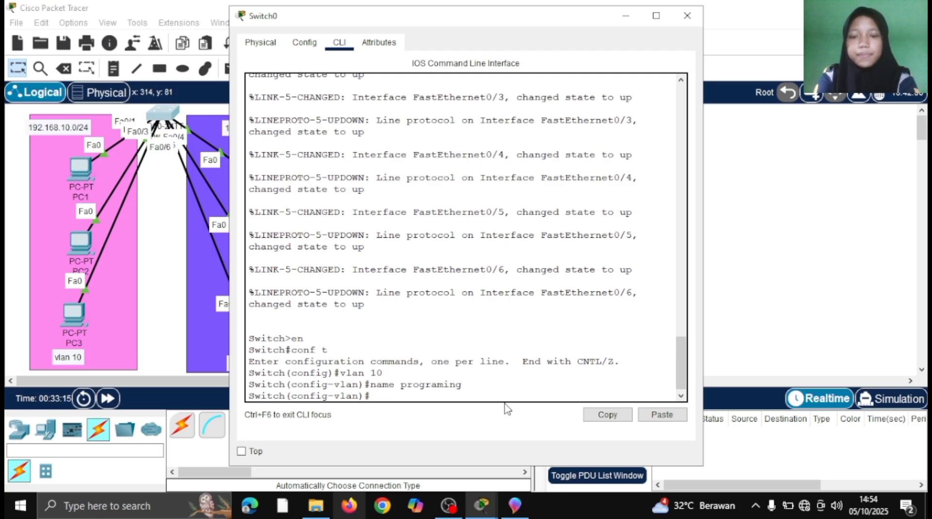
pyautogui.write('exit')
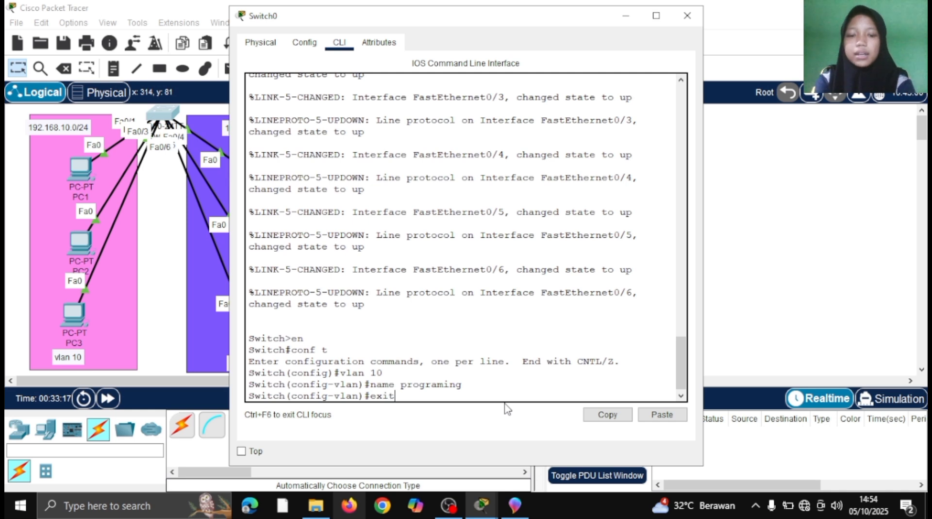
pyautogui.press('Return')
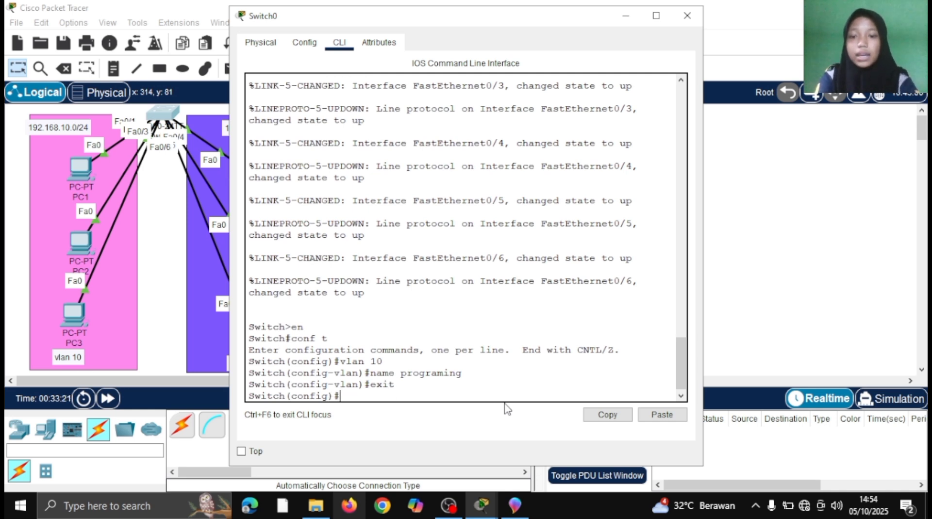
pyautogui.moveTo(345, 364); pyautogui.dragTo(394, 385)
pyautogui.click(389, 373)
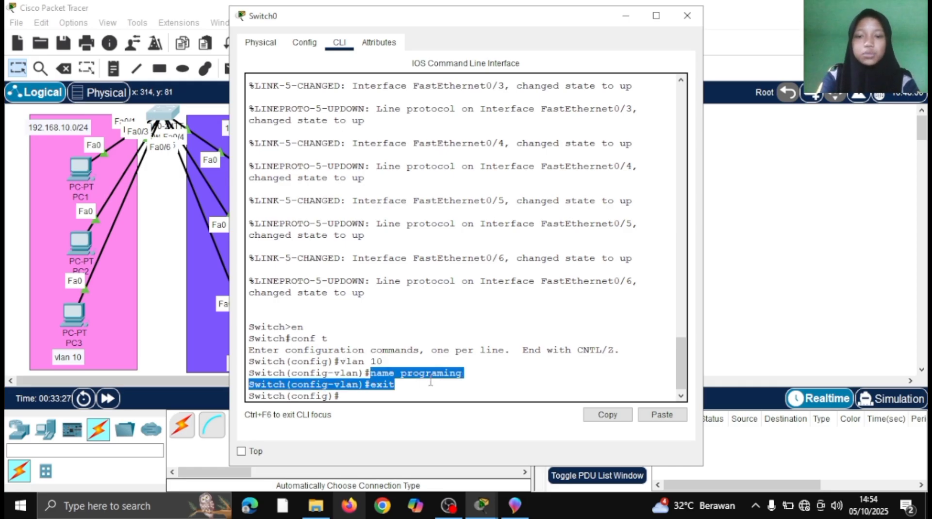
pyautogui.click(430, 382)
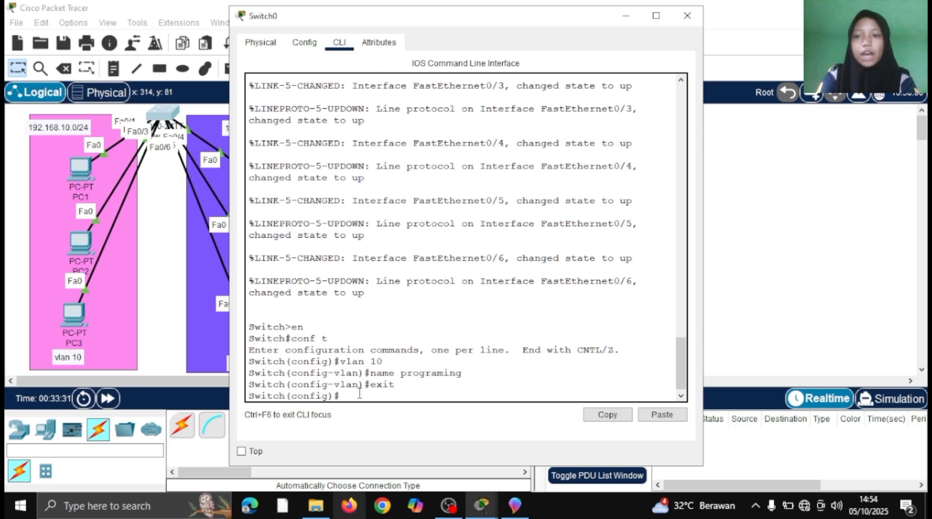
# - Minimise the switch window and move PC1, PC2 and PC3 slightly upward within the pink VLAN 10 area
pyautogui.click(626, 16)
pyautogui.moveTo(78, 173)
pyautogui.mouseDown()
pyautogui.moveTo(2, 201)
pyautogui.moveTo(9, 152)
pyautogui.moveTo(67, 162)
pyautogui.moveTo(73, 154)
pyautogui.moveTo(65, 160)
pyautogui.mouseUp()
pyautogui.moveTo(79, 239); pyautogui.dragTo(66, 223)
pyautogui.moveTo(68, 326)
pyautogui.mouseDown()
pyautogui.moveTo(15, 270)
pyautogui.moveTo(68, 278)
pyautogui.moveTo(69, 356)
pyautogui.moveTo(68, 310)
pyautogui.mouseUp()
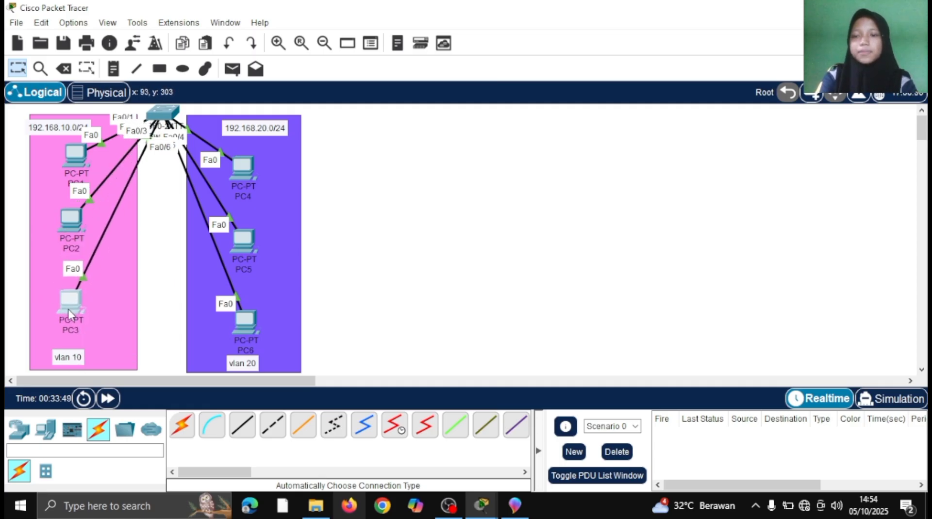
# - Reopen the switch's command line, enter interface fa0/1 and set it to access mode with switchport mode access
pyautogui.click(169, 111)
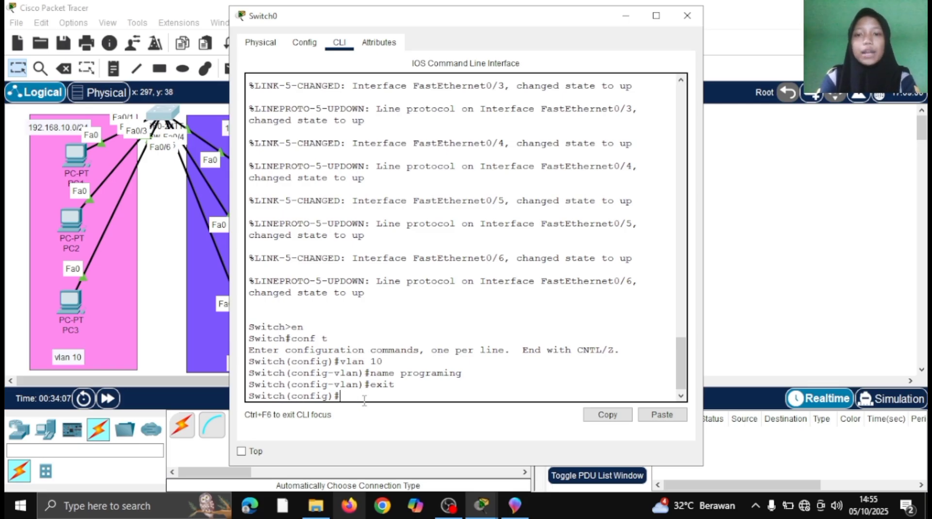
pyautogui.write('int fa0/1')
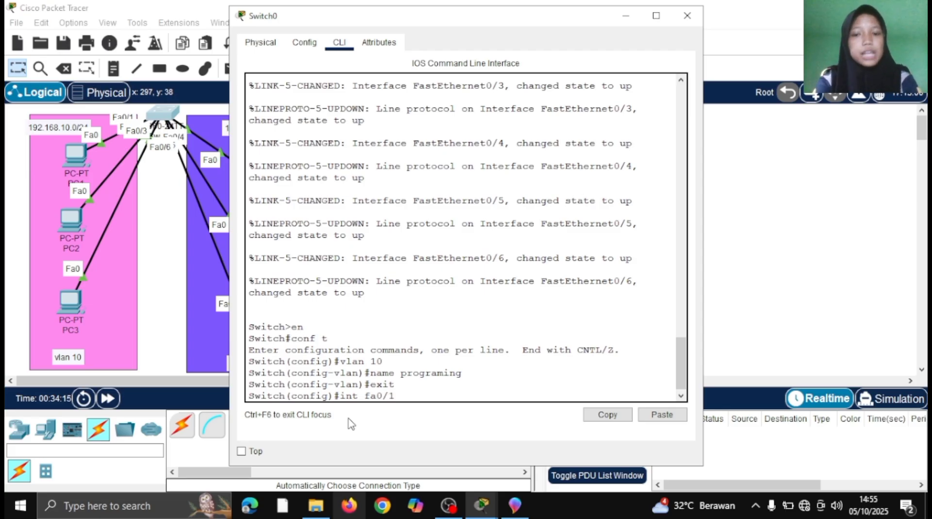
pyautogui.press('Return')
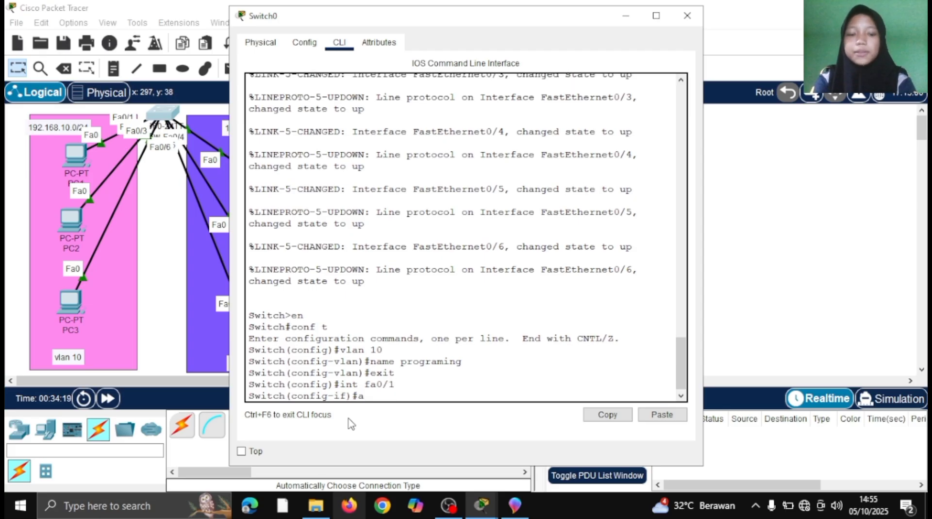
pyautogui.write('swit')
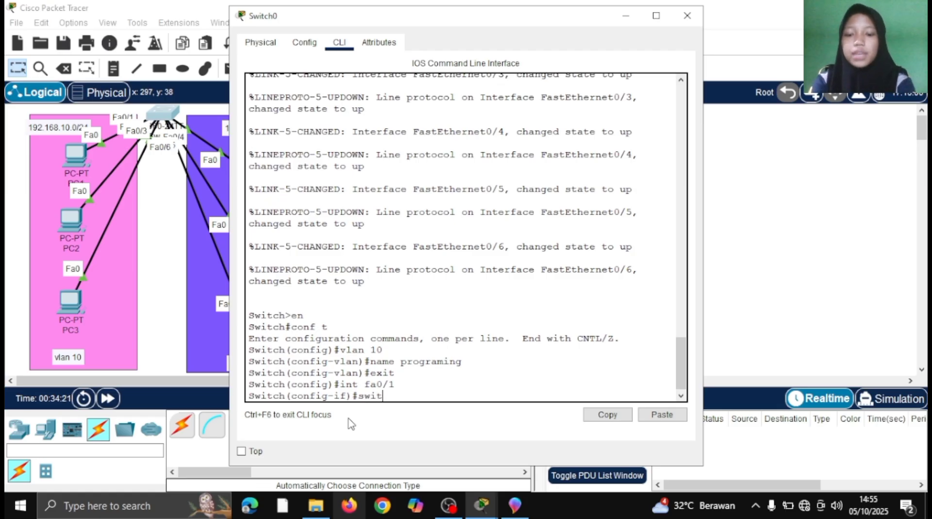
pyautogui.write('chport mode access')
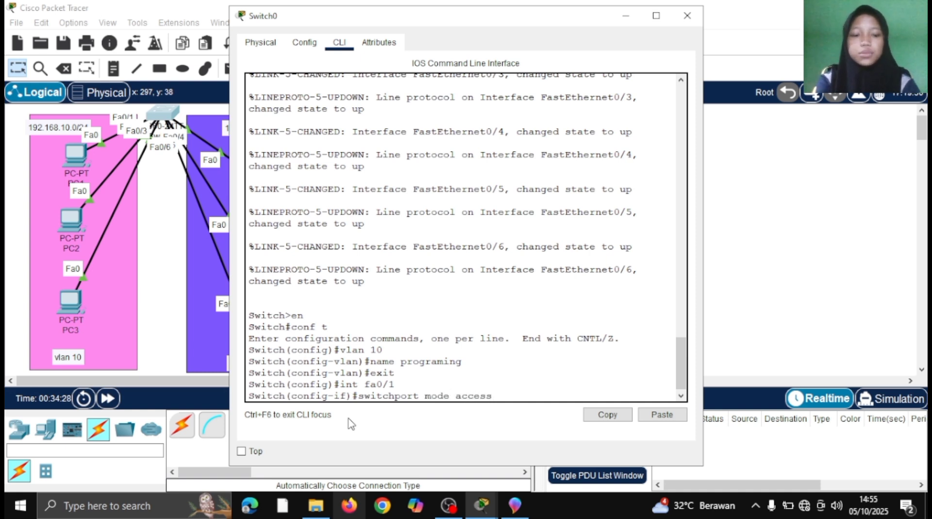
pyautogui.press('Return')
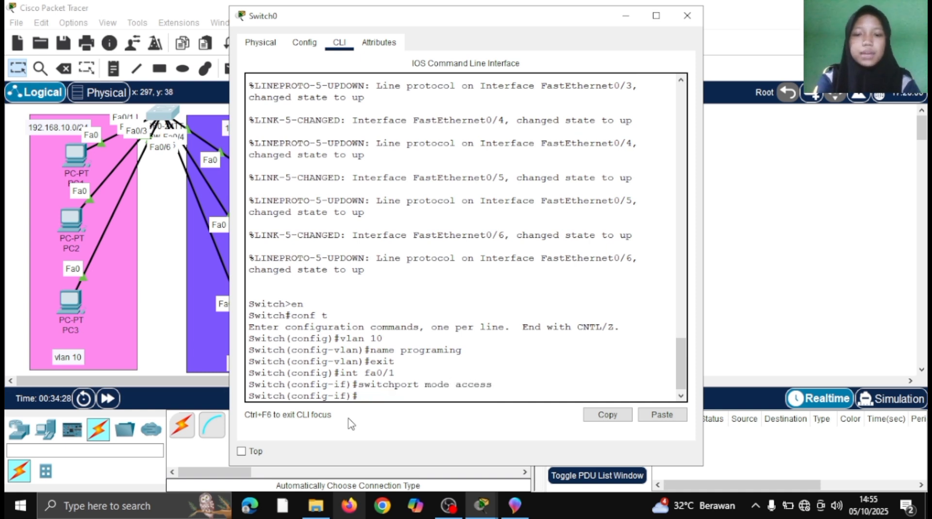
# - Assign interface fa0/1 to VLAN 10 with switchport access vlan 10 and exit to global configuration mode
pyautogui.write('swit')
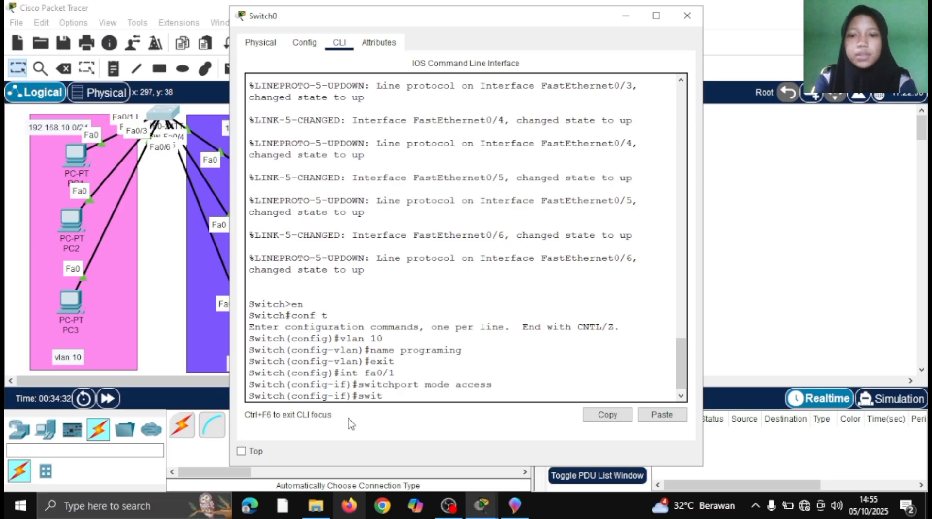
pyautogui.write('chport')
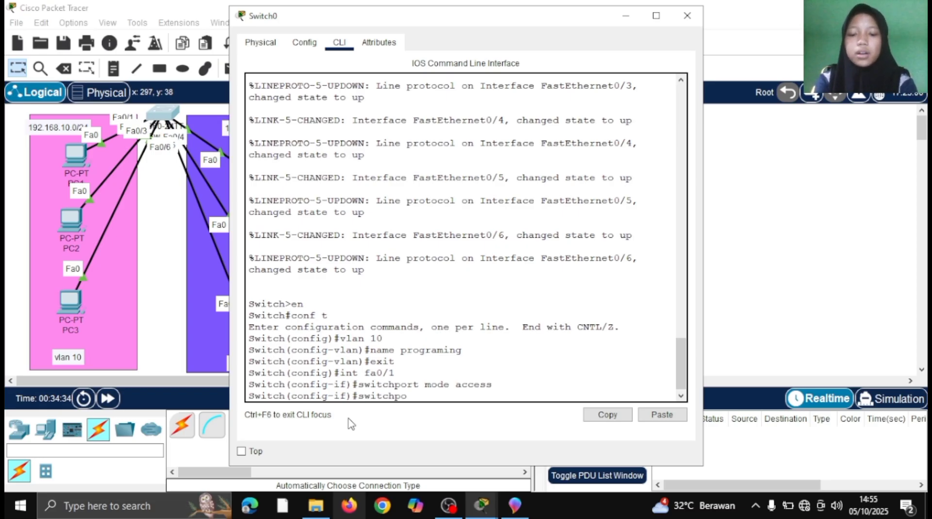
pyautogui.write('c')
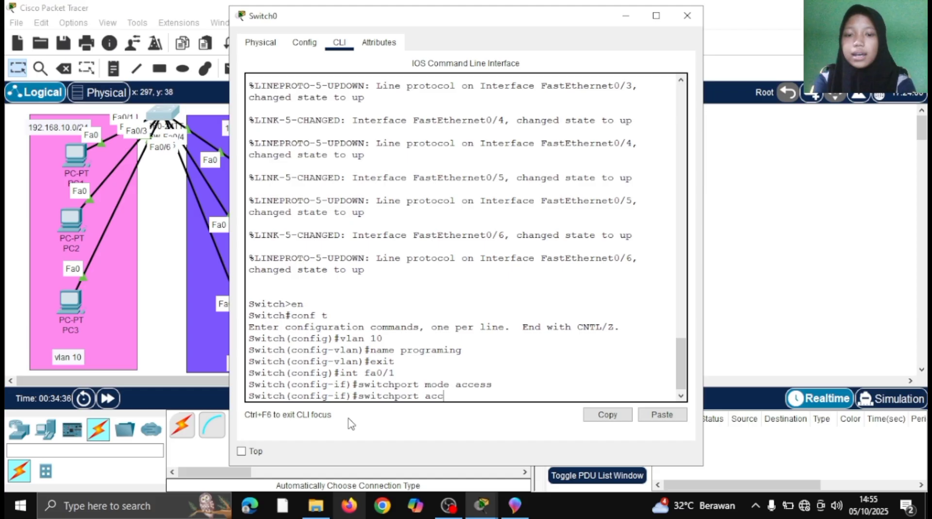
pyautogui.write('ess vlan 10')
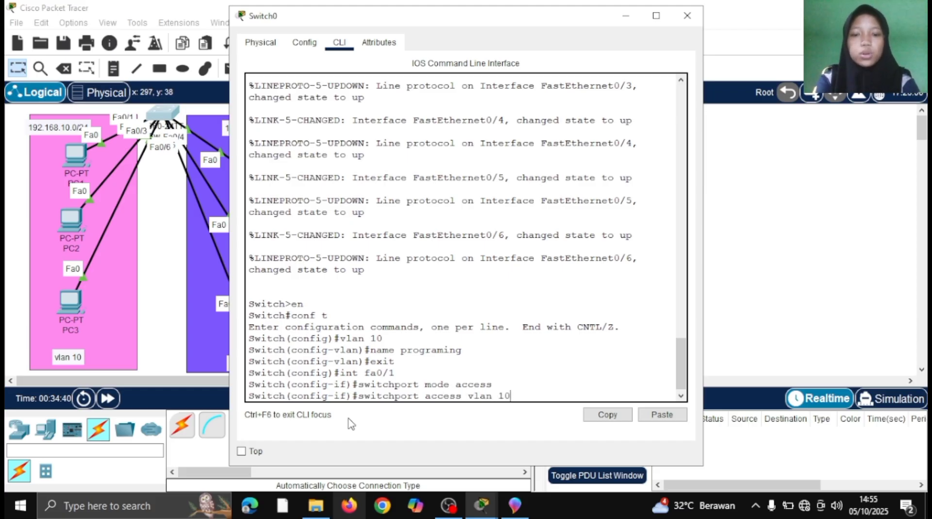
pyautogui.press('Return')
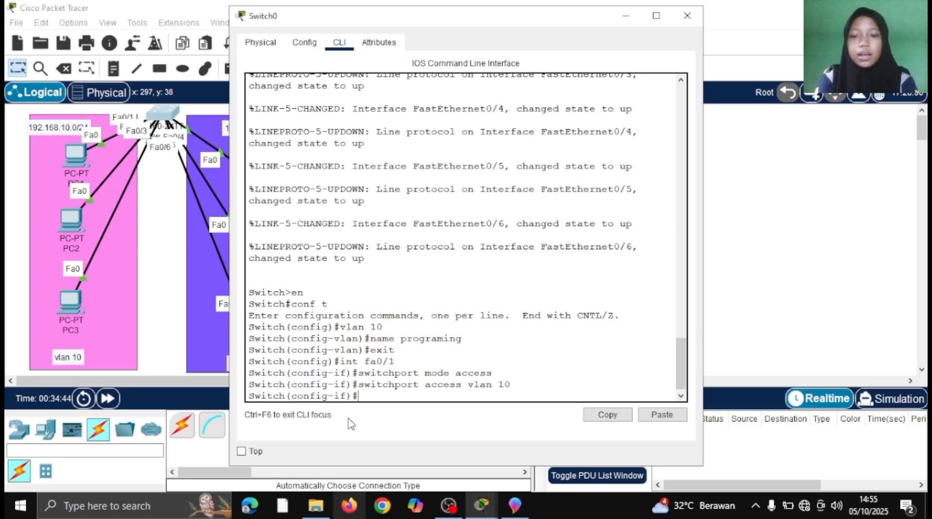
pyautogui.write('exit')
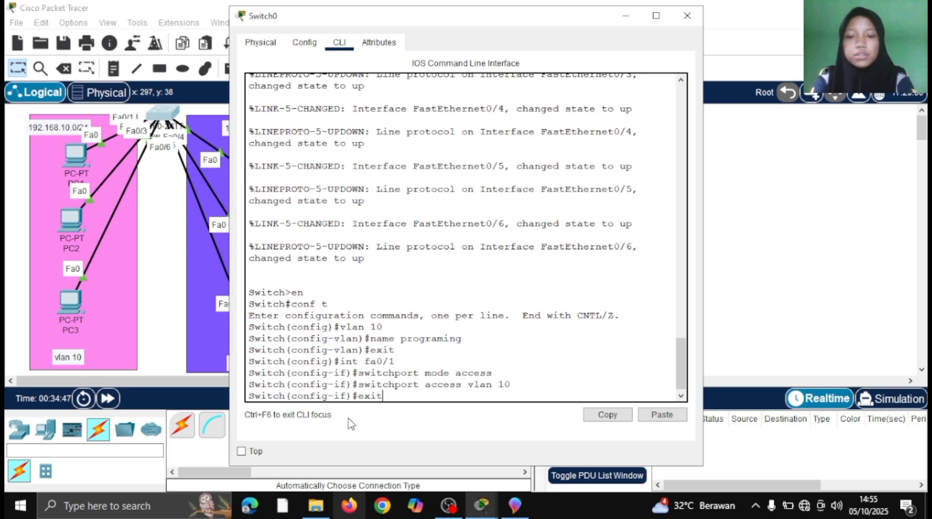
pyautogui.press('Return')
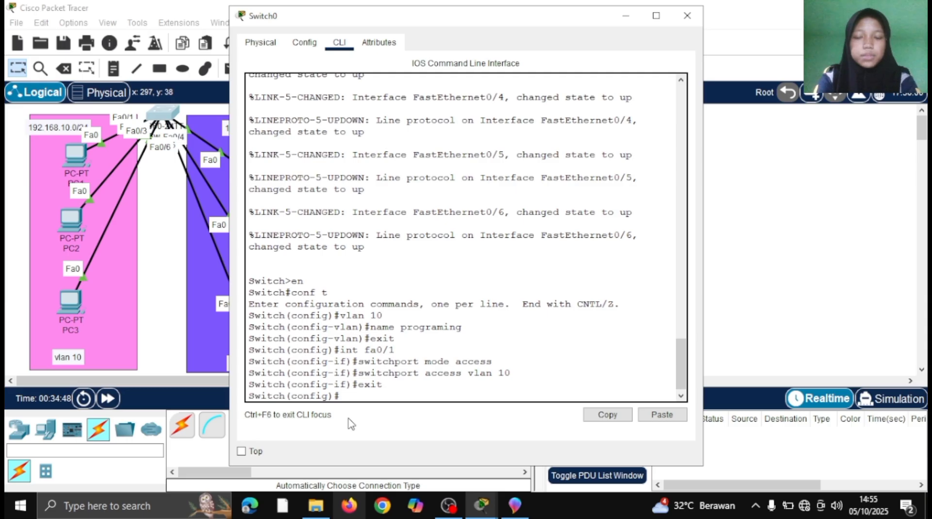
# - Run do show vlan brief and examine the name, status and ports of the VLAN 10 entry
pyautogui.write('do ')
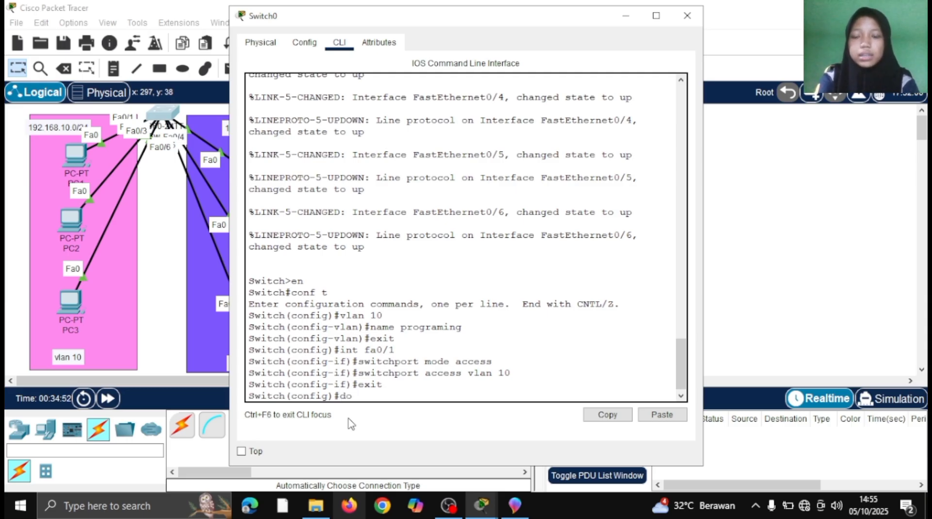
pyautogui.write('show v')
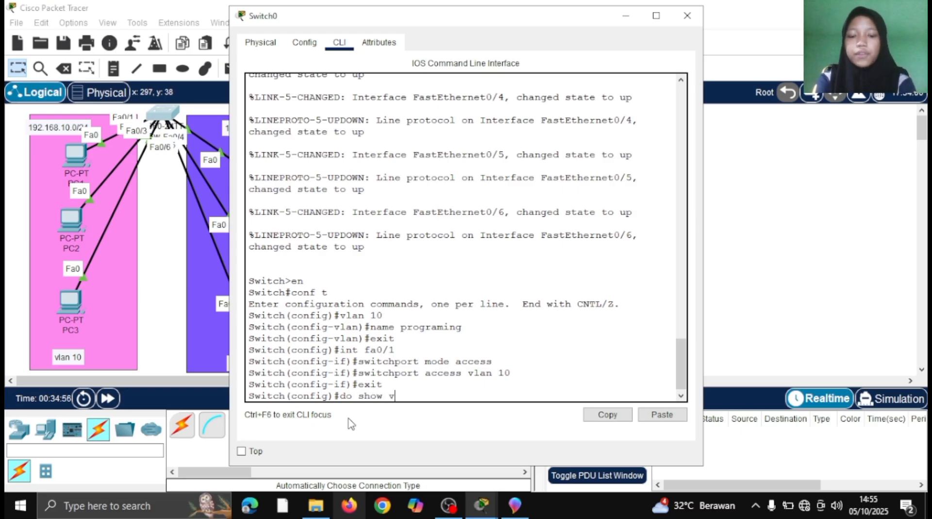
pyautogui.write('lan brief')
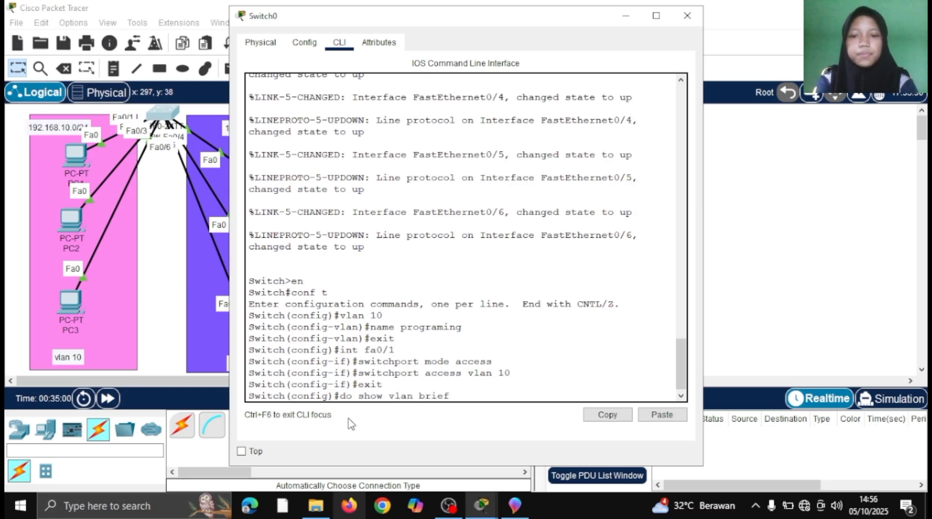
pyautogui.press('Return')
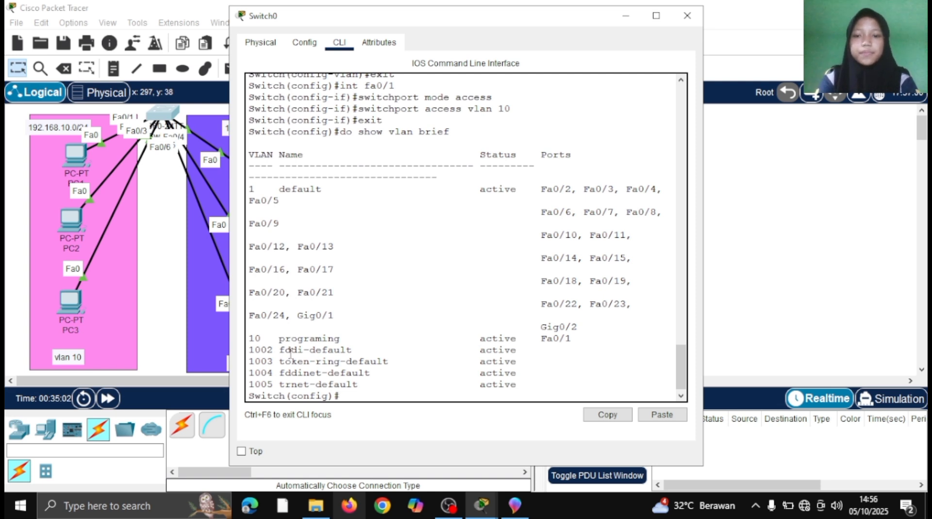
pyautogui.moveTo(247, 338); pyautogui.dragTo(592, 342)
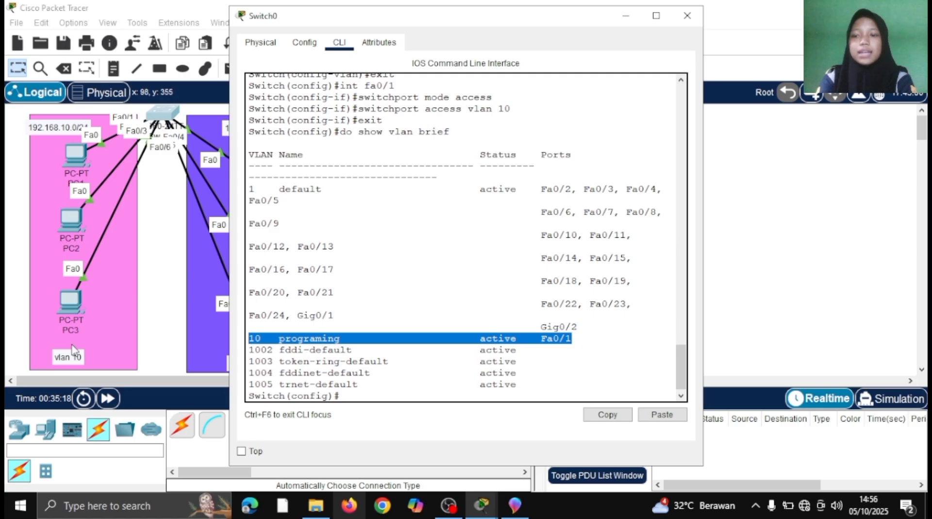
# - Enter interface fa0/2 with int fa0/2 and set it to access mode with switchport mode access
pyautogui.click(378, 399)
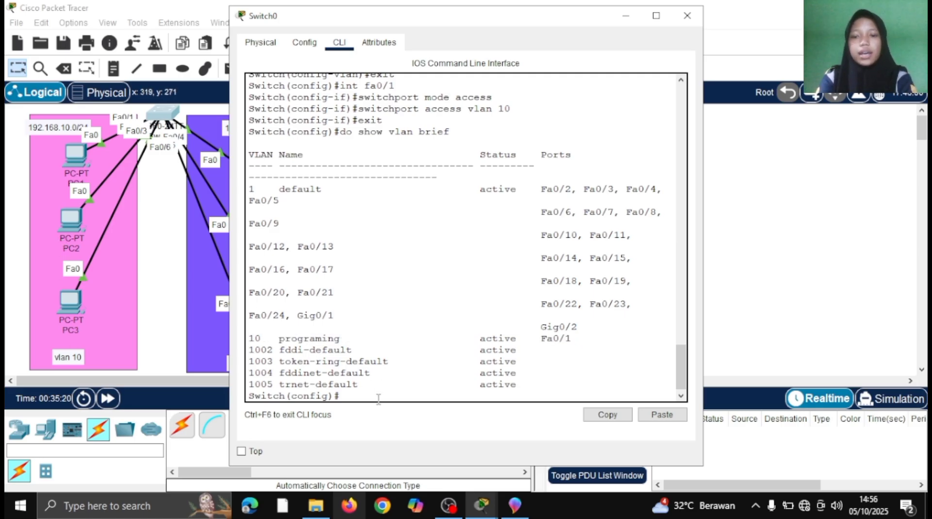
pyautogui.write('in')
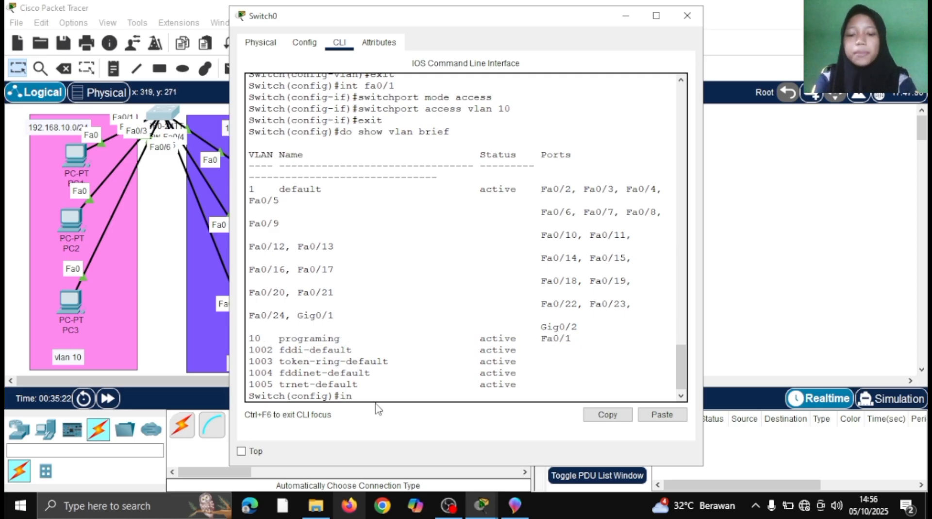
pyautogui.write('t fa0')
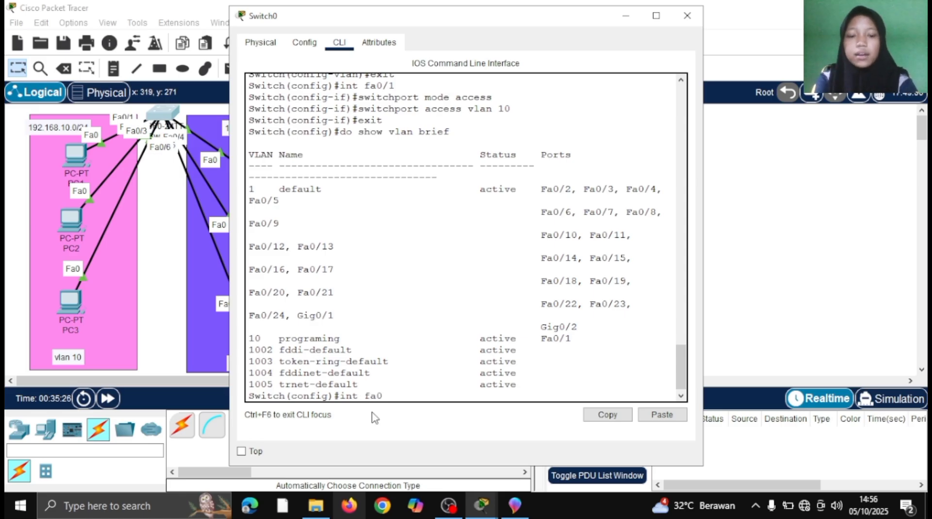
pyautogui.write('/2')
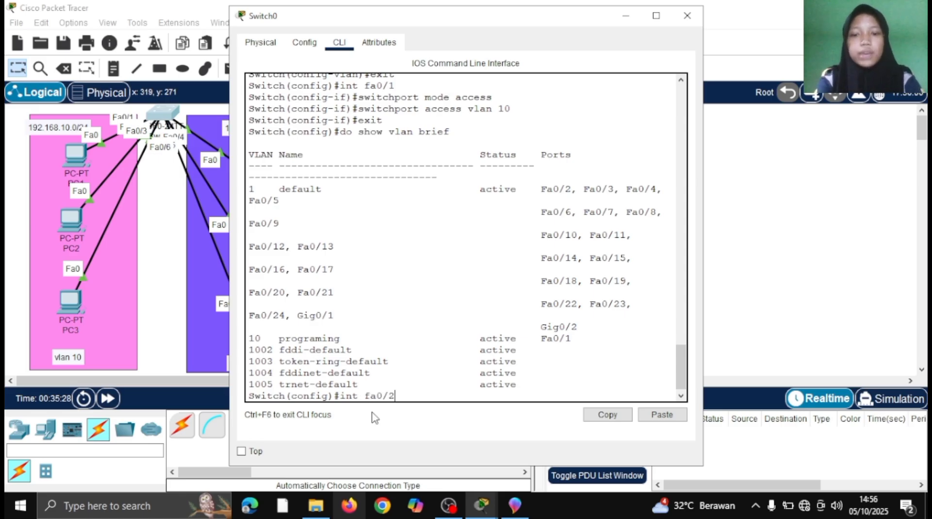
pyautogui.press('Return')
pyautogui.write('swit')
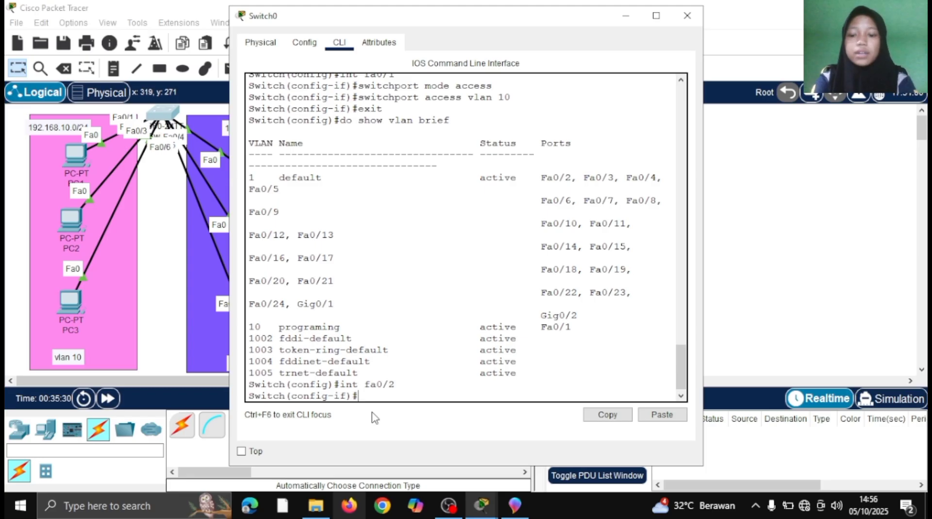
pyautogui.write('c')
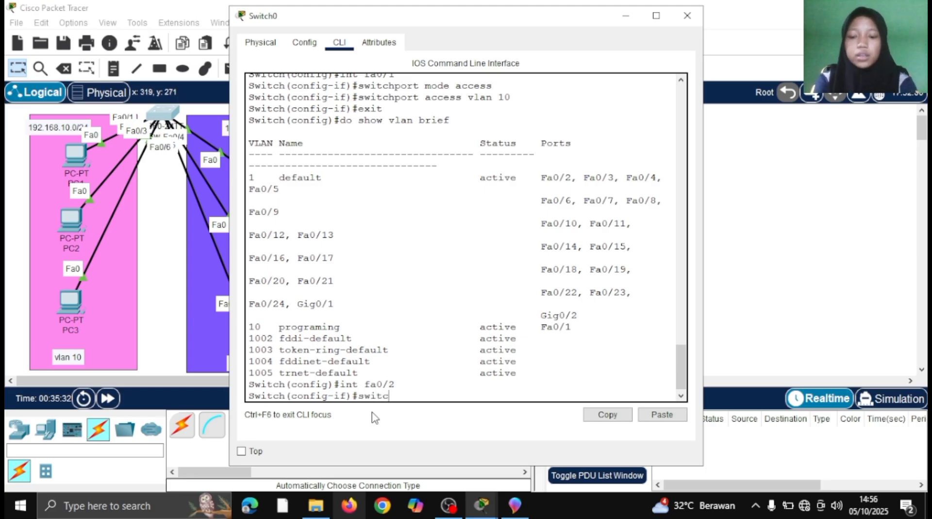
pyautogui.write('hport mode access')
pyautogui.press('Return')
# - Assign interface fa0/2 to VLAN 10 with switchport access vlan 10 and exit to global configuration mode
pyautogui.write('swit')
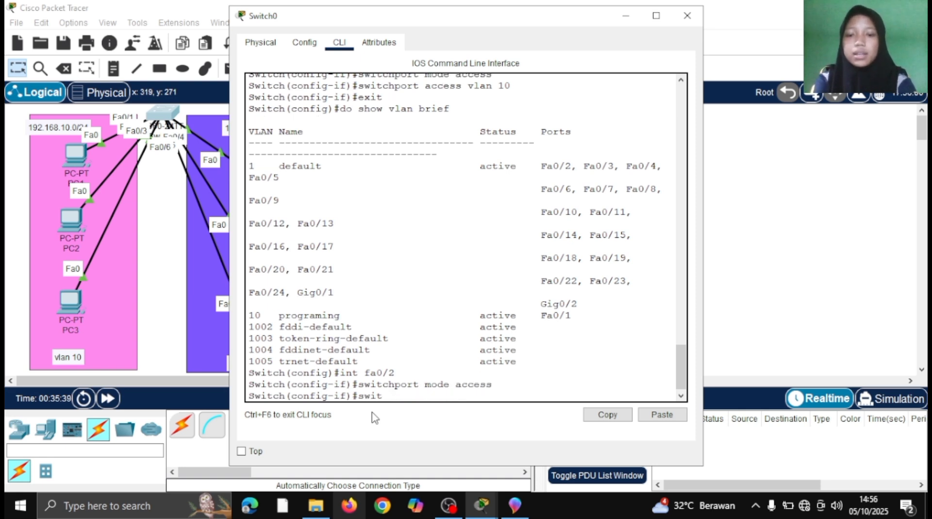
pyautogui.write('c')
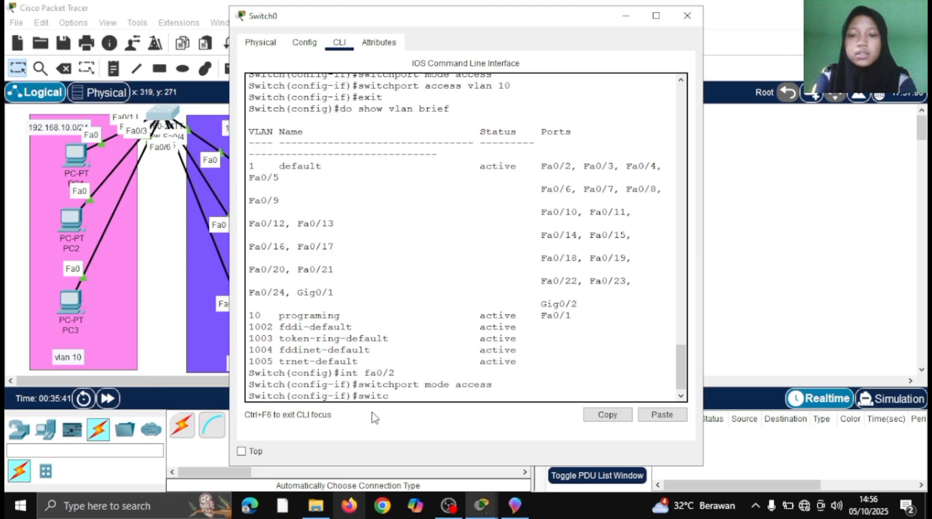
pyautogui.write('hport s')
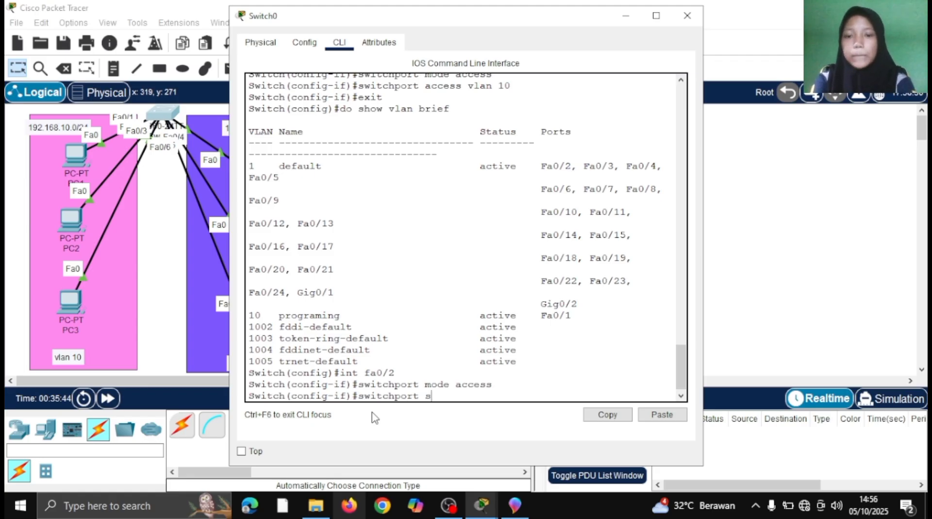
pyautogui.press('BackSpace')
pyautogui.write('a')
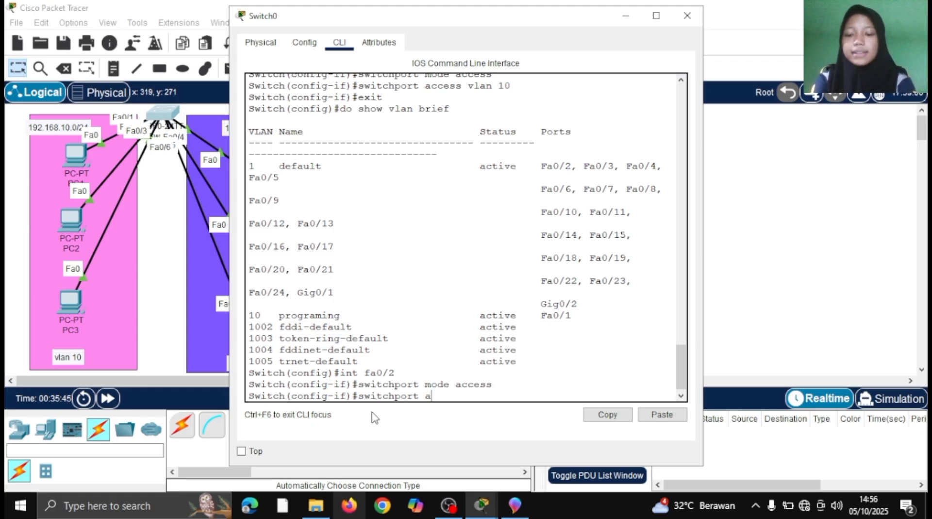
pyautogui.write('ccess v')
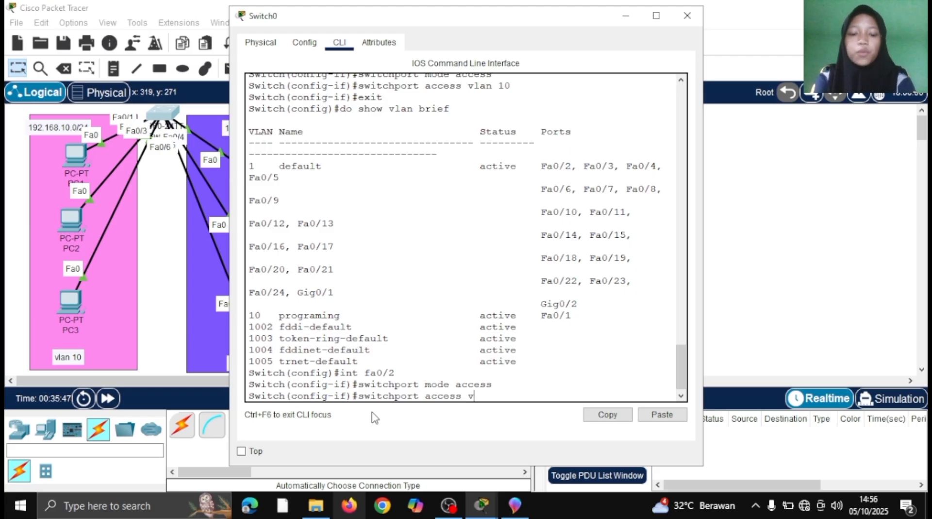
pyautogui.write('lan 10')
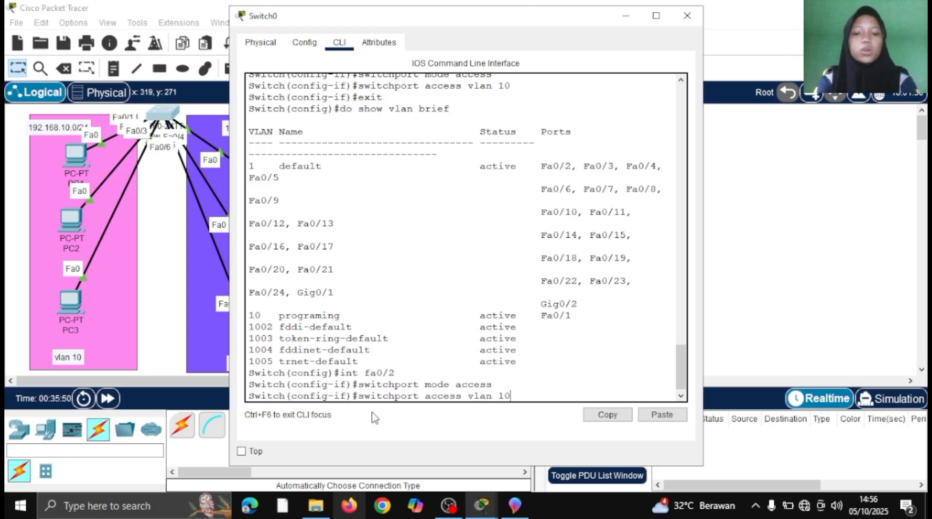
pyautogui.press('Return')
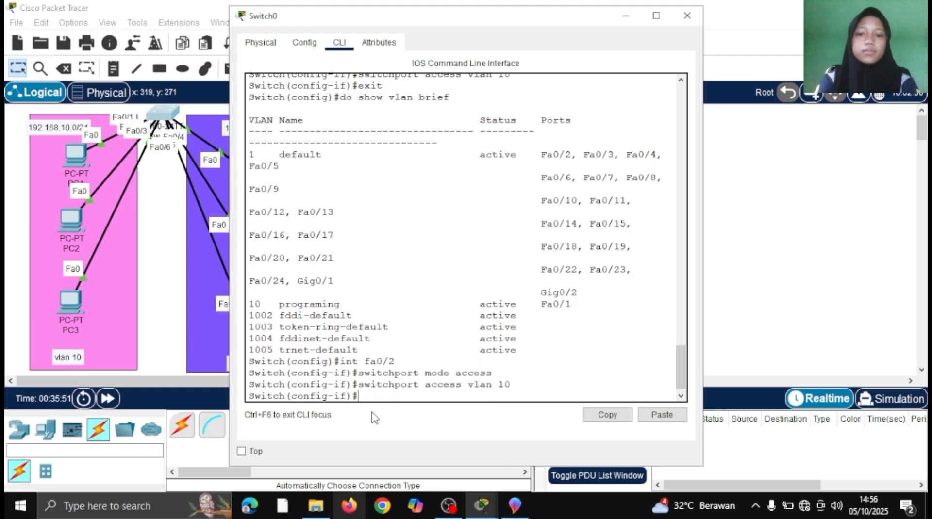
pyautogui.write('exit')
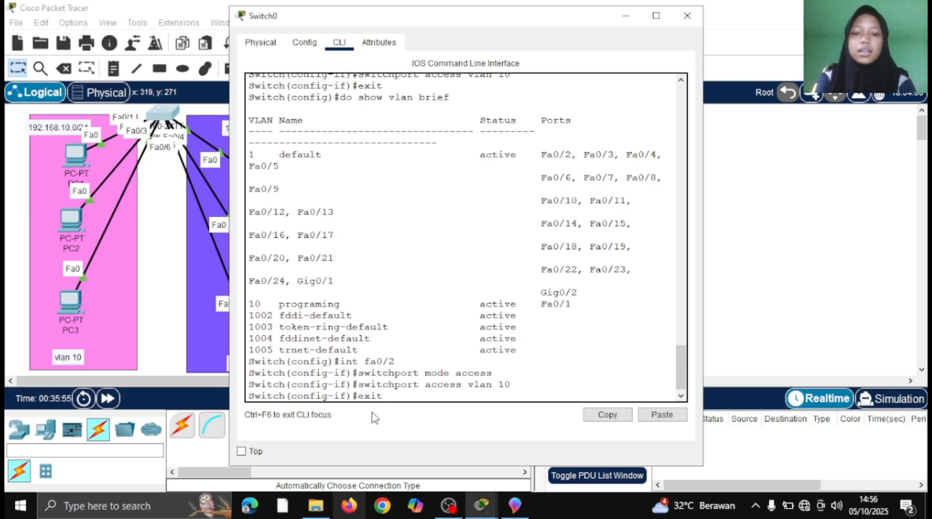
pyautogui.press('Return')
# - Enter interface fa0/3 with int fa0/3 and set it to access mode by reusing switchport mode access
pyautogui.write('int f')
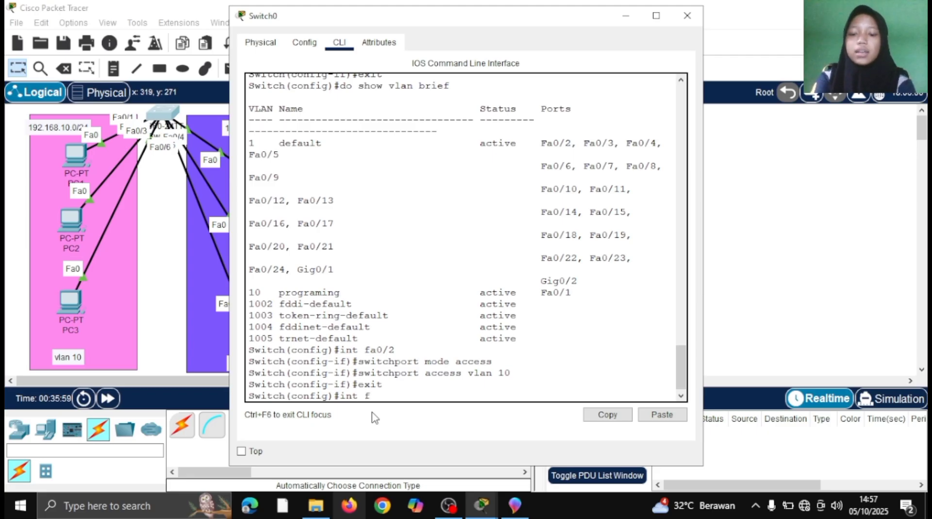
pyautogui.write('a0/3')
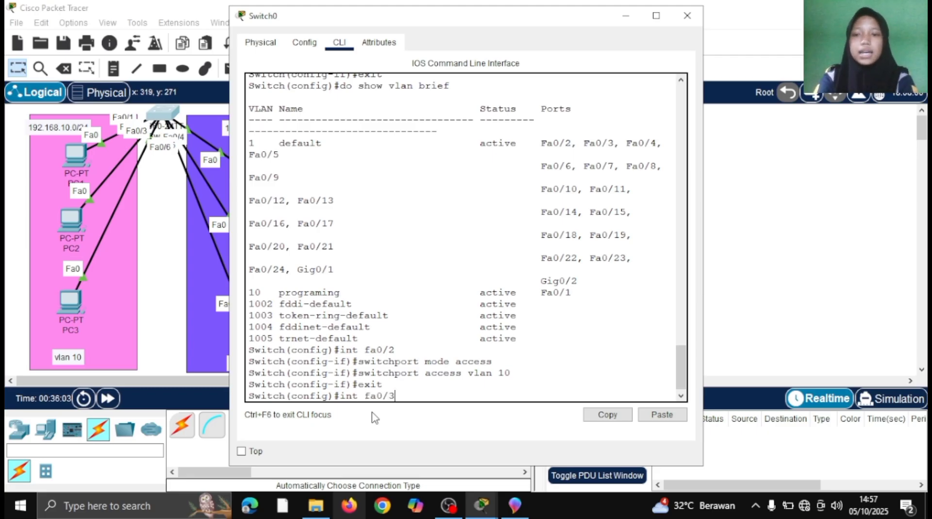
pyautogui.press('Return')
pyautogui.press('Up')
pyautogui.press('Up')
pyautogui.press('Up')
pyautogui.press('Up')
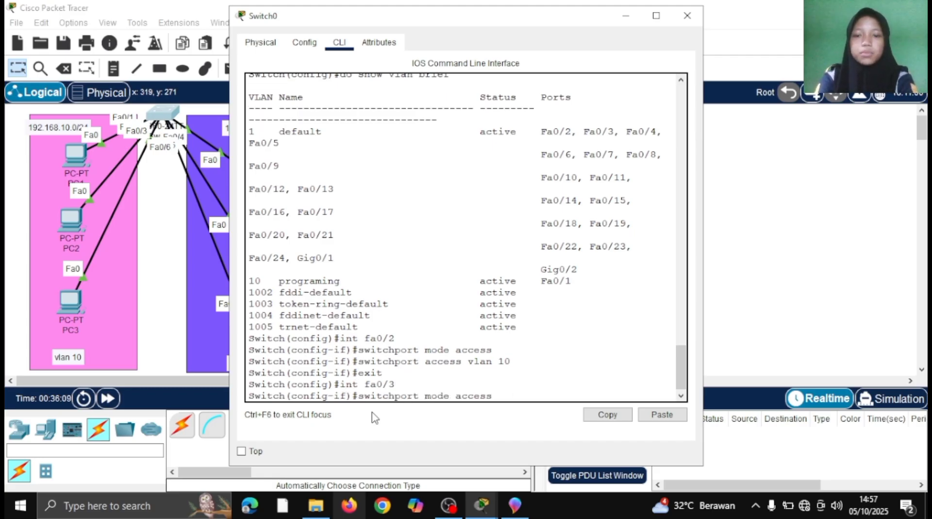
pyautogui.press('Return')
# - Assign interface fa0/3 to VLAN 10 by reusing switchport access vlan 10 and exit to global configuration mode
pyautogui.press('Up')
pyautogui.press('Up')
pyautogui.press('Up')
pyautogui.press('Up')
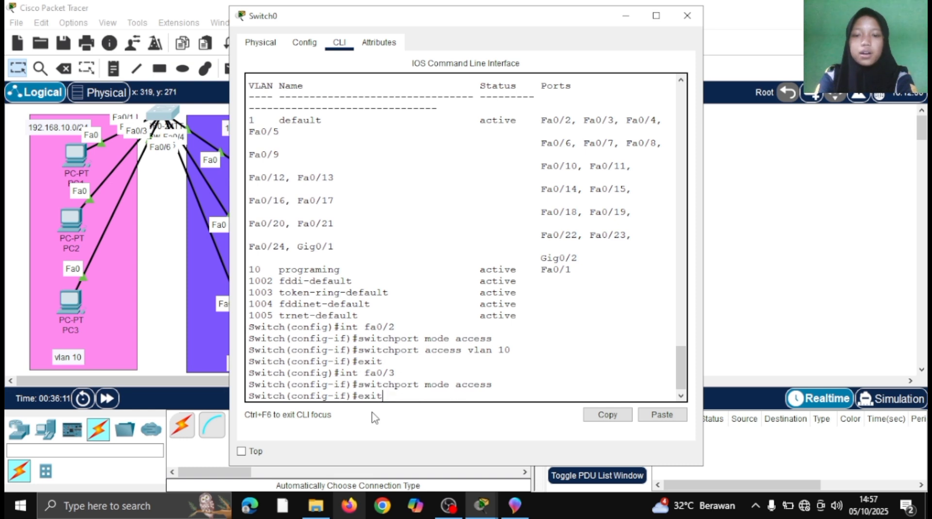
pyautogui.press('Return')
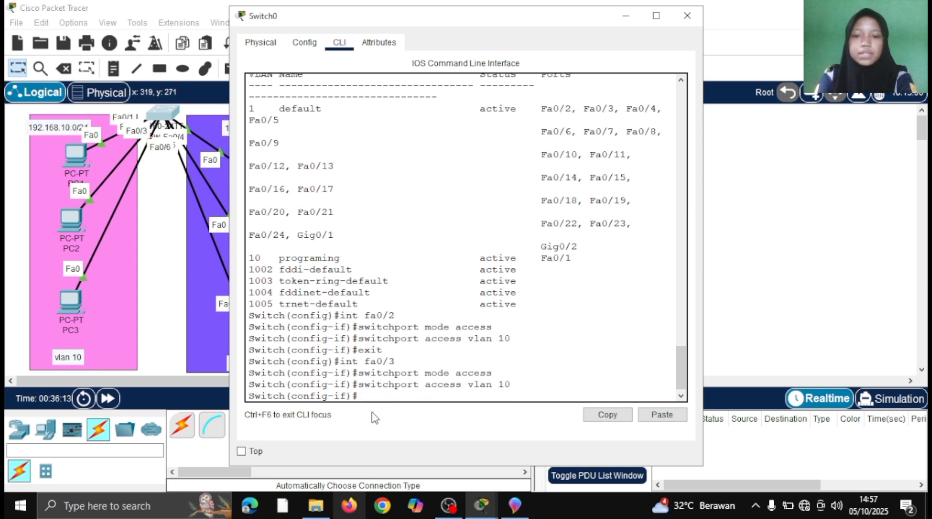
pyautogui.write('exit')
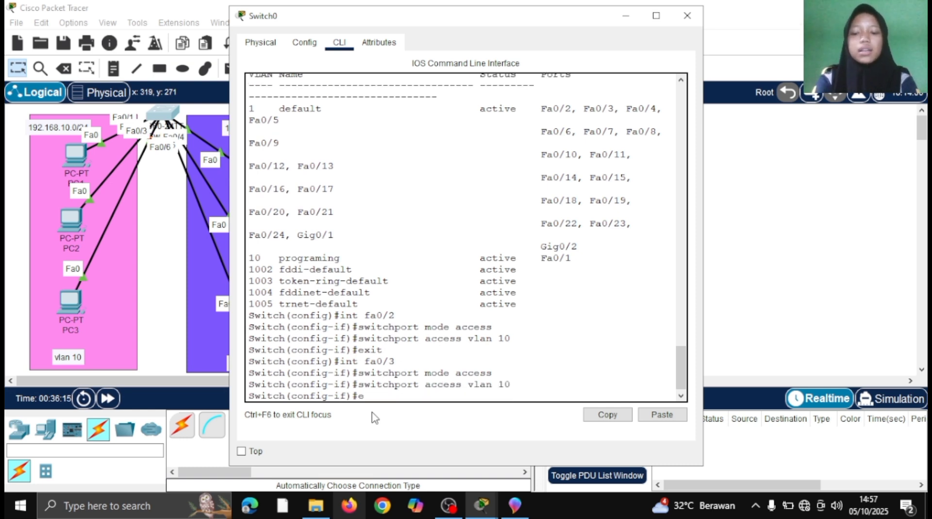
pyautogui.press('Return')
# - Run do show vlan brief again and examine the ports listed for the VLAN 10 entry
pyautogui.press('Up')
pyautogui.press('Up')
pyautogui.press('Up')
pyautogui.press('Up')
pyautogui.press('Up')
pyautogui.press('Up')
pyautogui.press('Up')
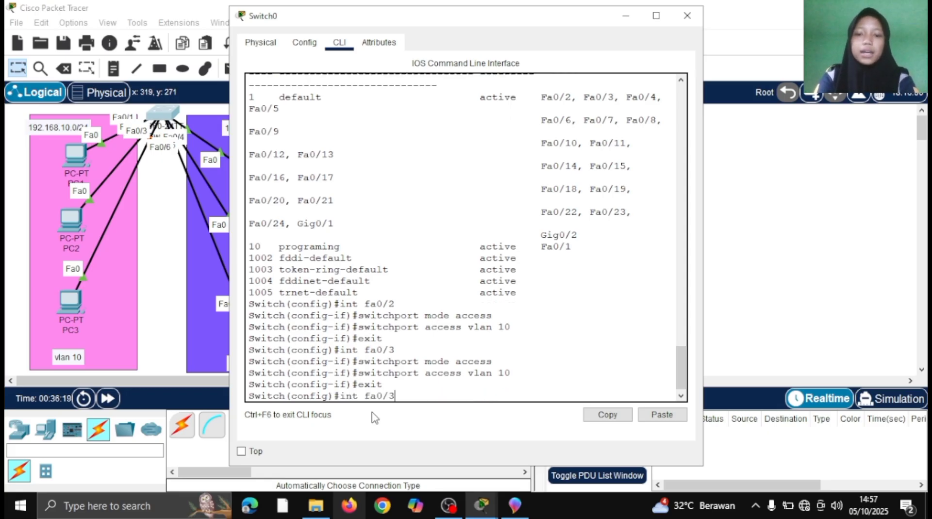
pyautogui.press('Up')
pyautogui.press('Up')
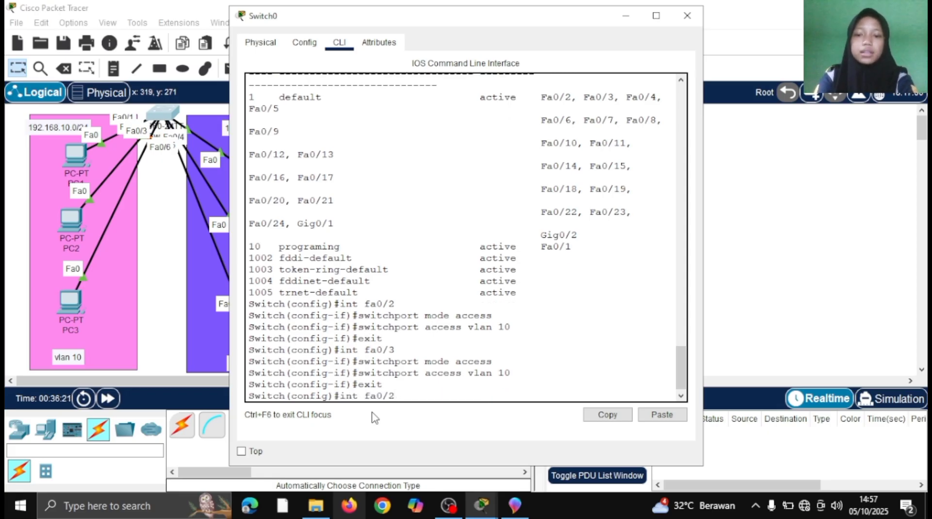
pyautogui.press('Return')
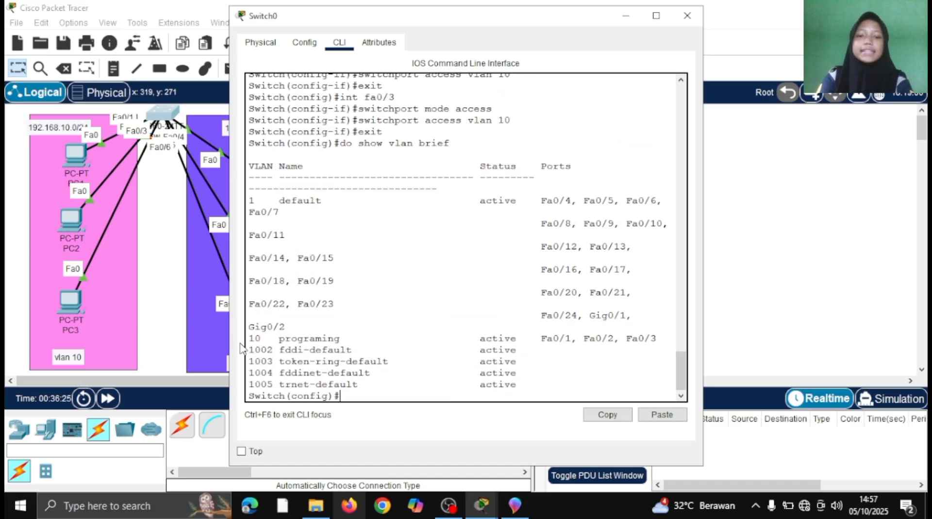
pyautogui.moveTo(253, 338); pyautogui.dragTo(249, 338)
pyautogui.click(291, 338)
pyautogui.moveTo(249, 339); pyautogui.dragTo(577, 342)
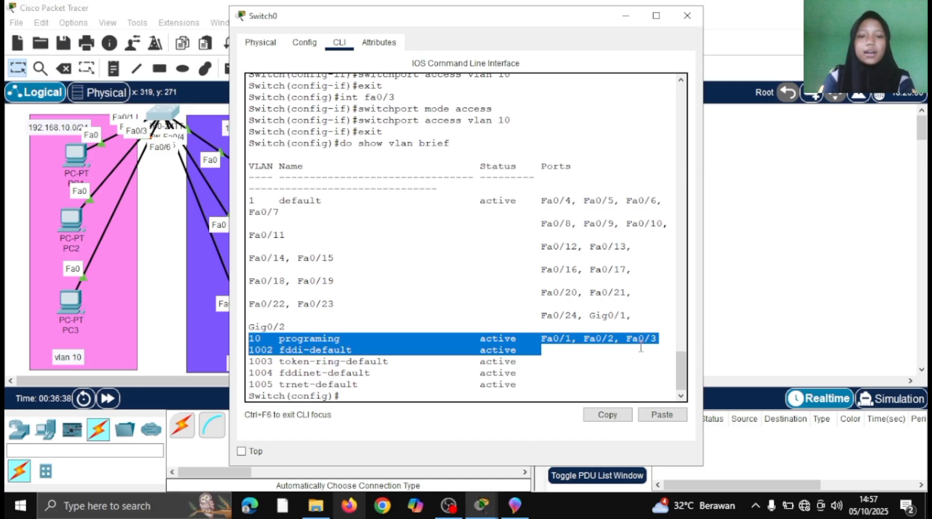
pyautogui.click(625, 373)
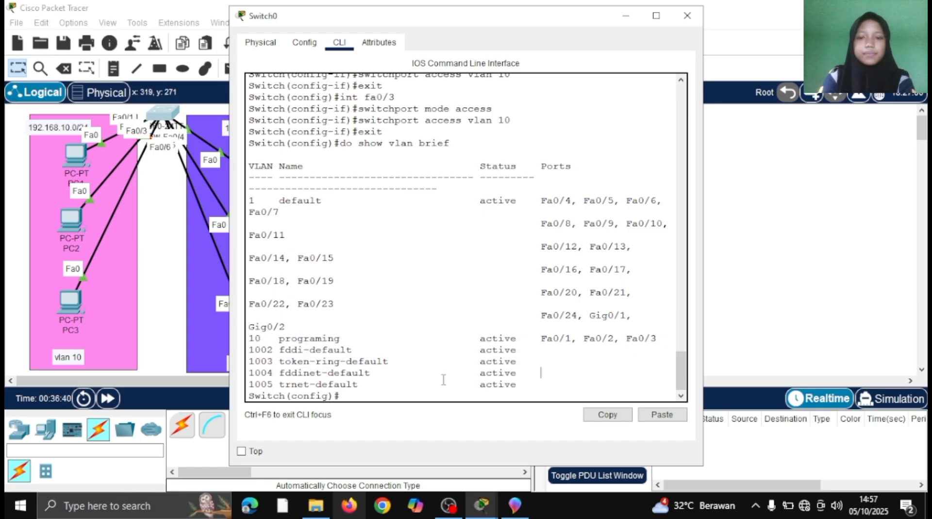
pyautogui.click(395, 394)
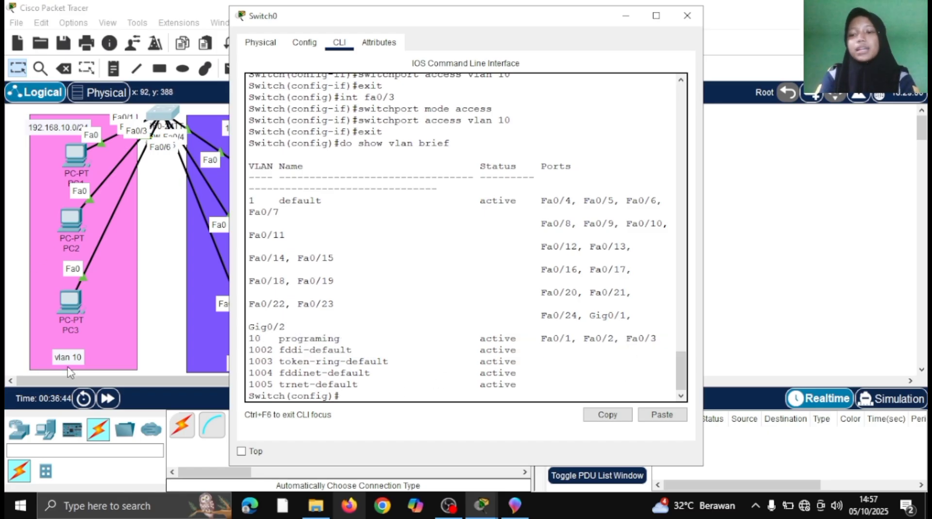
# - Minimise the switch window and move PC4 and PC5 slightly upward within the purple VLAN 20 area
pyautogui.click(625, 17)
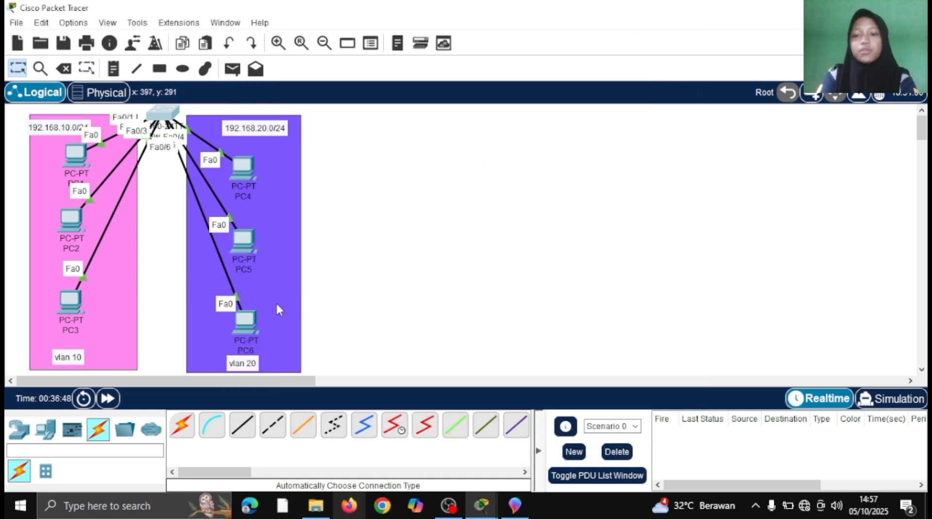
pyautogui.moveTo(242, 171)
pyautogui.mouseDown()
pyautogui.moveTo(291, 141)
pyautogui.moveTo(281, 134)
pyautogui.moveTo(283, 155)
pyautogui.moveTo(256, 163)
pyautogui.mouseUp()
pyautogui.moveTo(242, 248)
pyautogui.mouseDown()
pyautogui.moveTo(249, 195)
pyautogui.moveTo(289, 163)
pyautogui.moveTo(245, 237)
pyautogui.mouseUp()
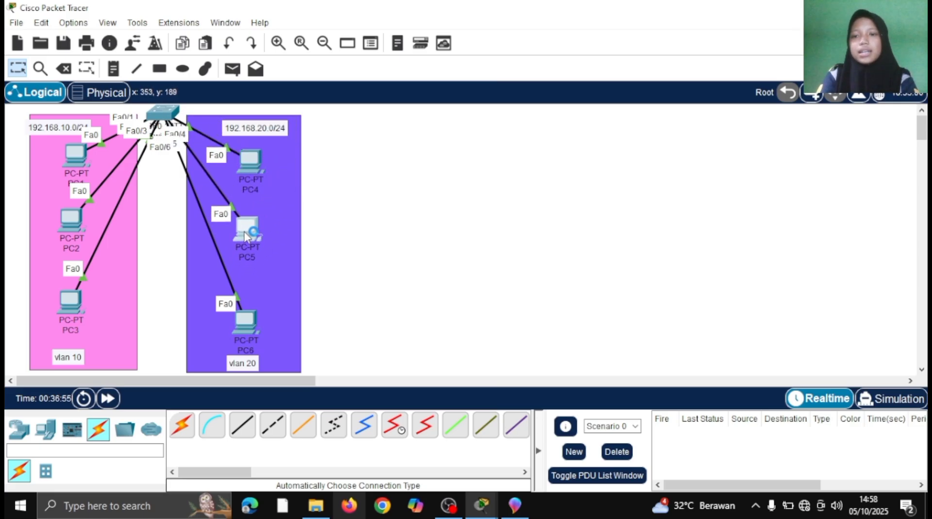
# - Reopen Switch0's command line and try to select ports fa0/4 to fa0/6 with interface runge fa0/4-6
pyautogui.click(160, 113)
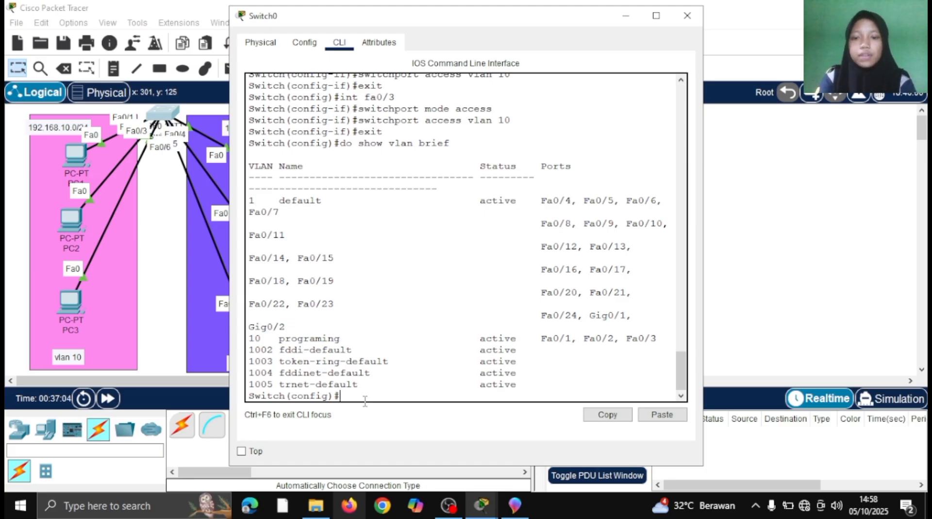
pyautogui.write('inter')
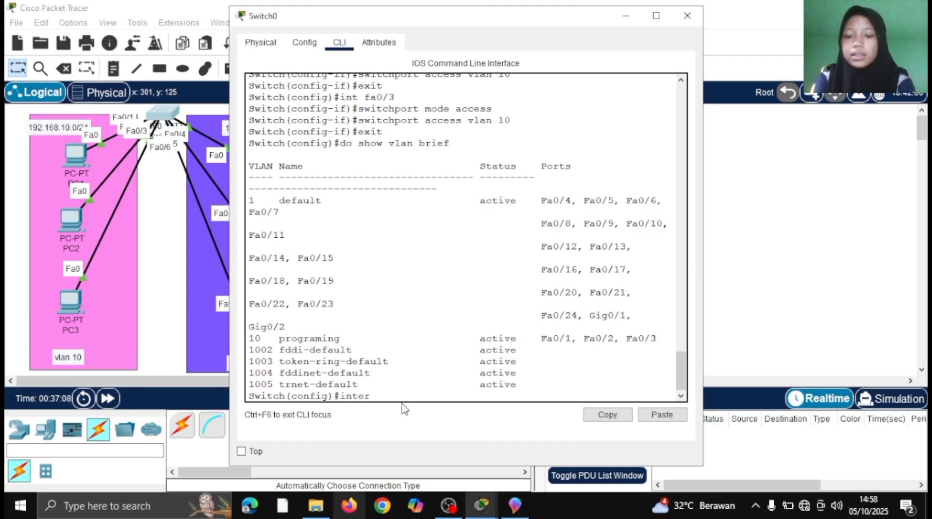
pyautogui.write('face ru')
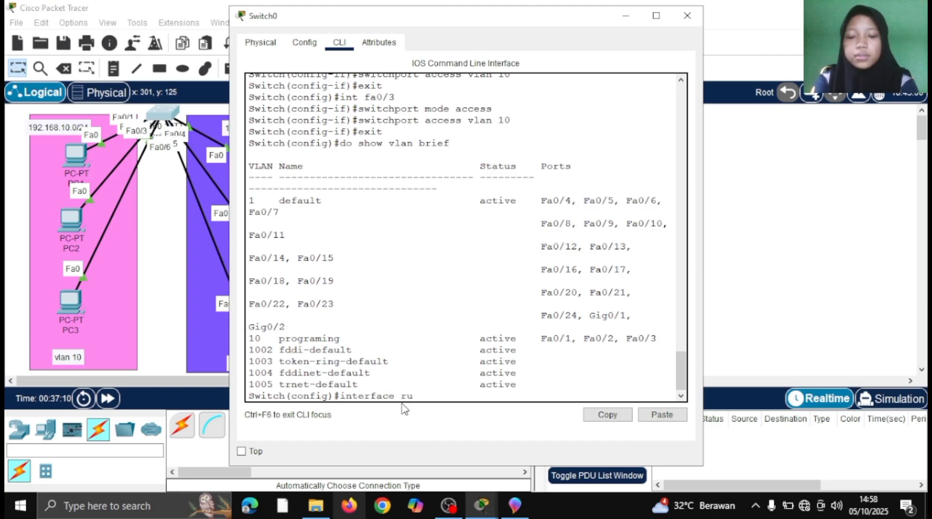
pyautogui.write('nge fa')
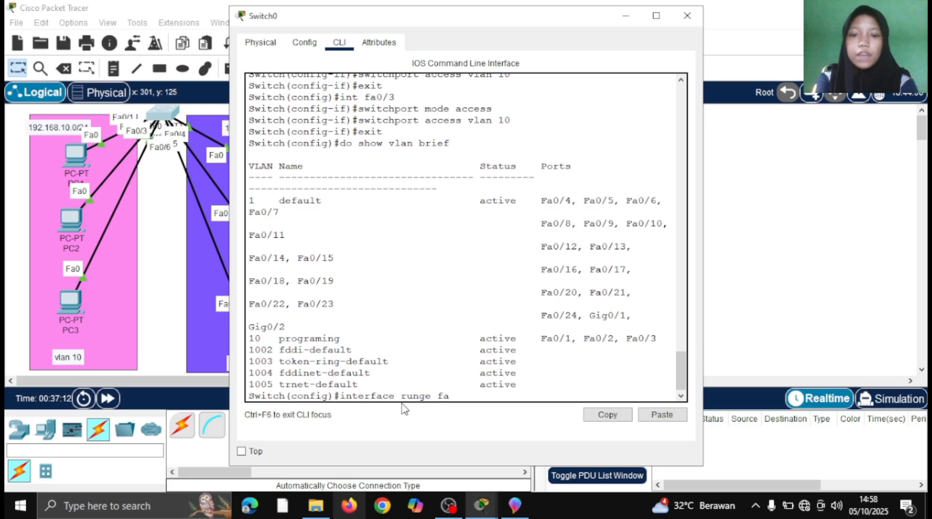
pyautogui.write('0')
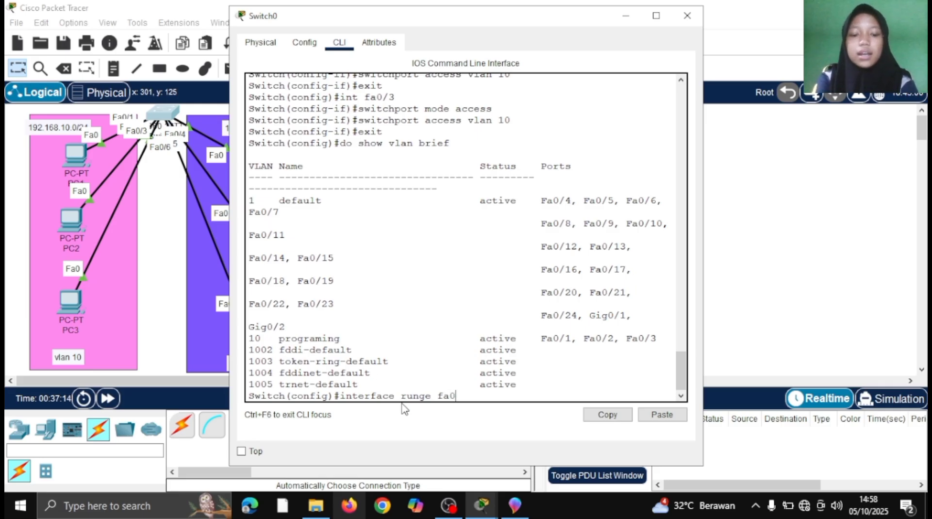
pyautogui.write('/4-')
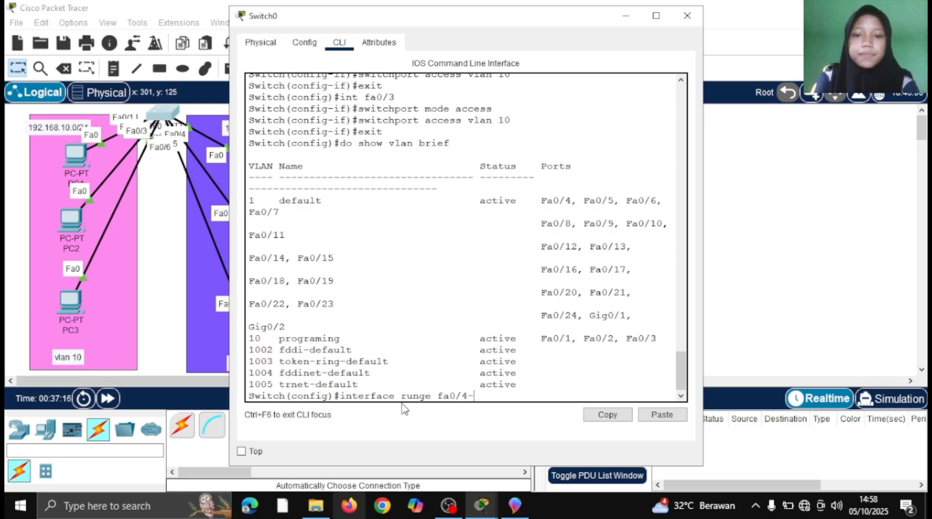
pyautogui.write('6')
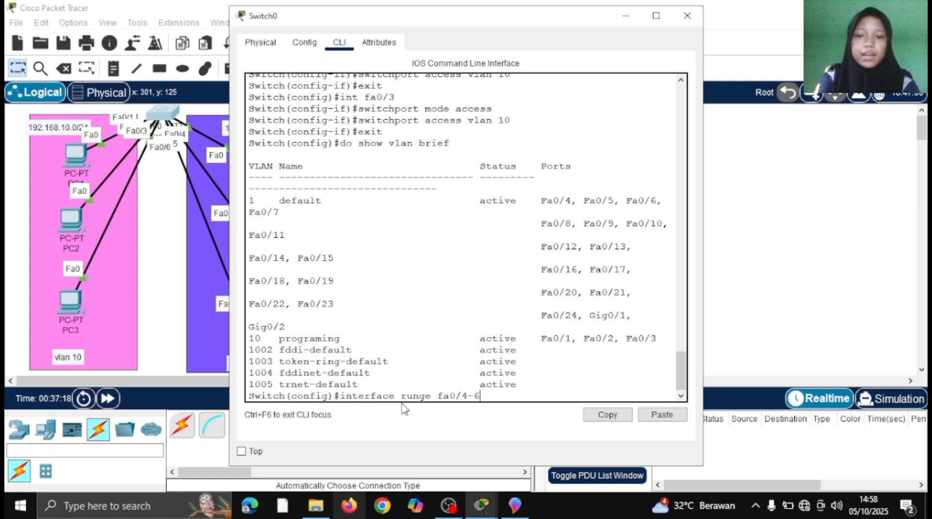
pyautogui.press('Return')
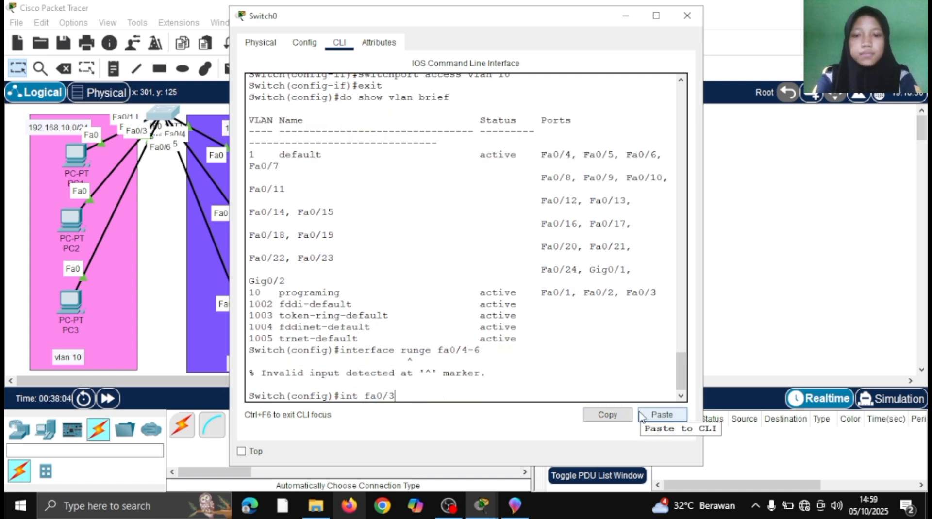
# - Reuse the misspelled range command, correct it to interface range fa0/4-6 and run it
pyautogui.press('Down')
pyautogui.press('Down')
pyautogui.press('Down')
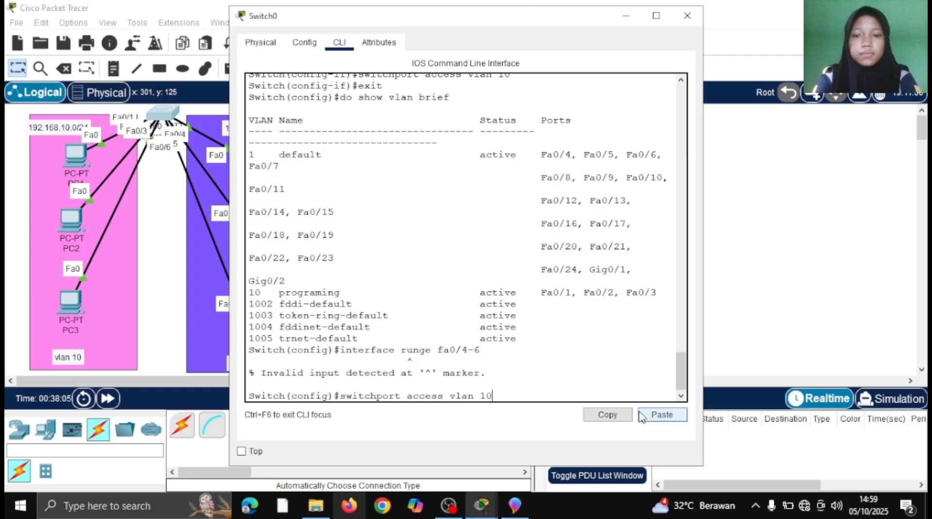
pyautogui.press('Down')
pyautogui.press('Down')
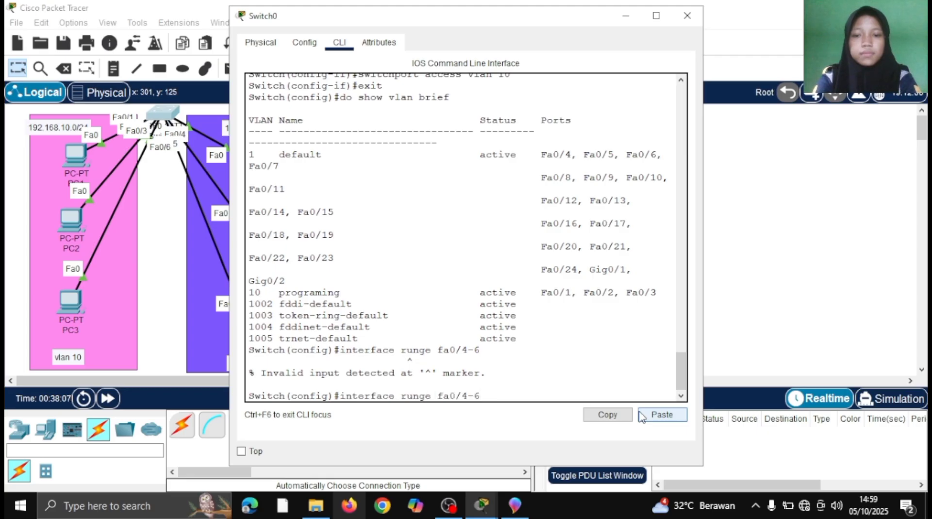
pyautogui.press('Left')
pyautogui.press('Left')
pyautogui.press('Left')
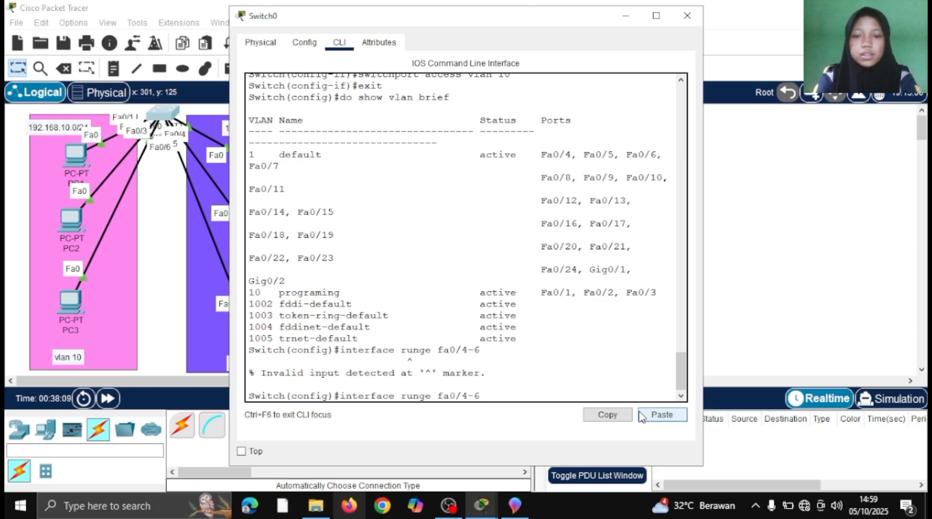
pyautogui.press('BackSpace')
pyautogui.write('a')
pyautogui.press('Return')
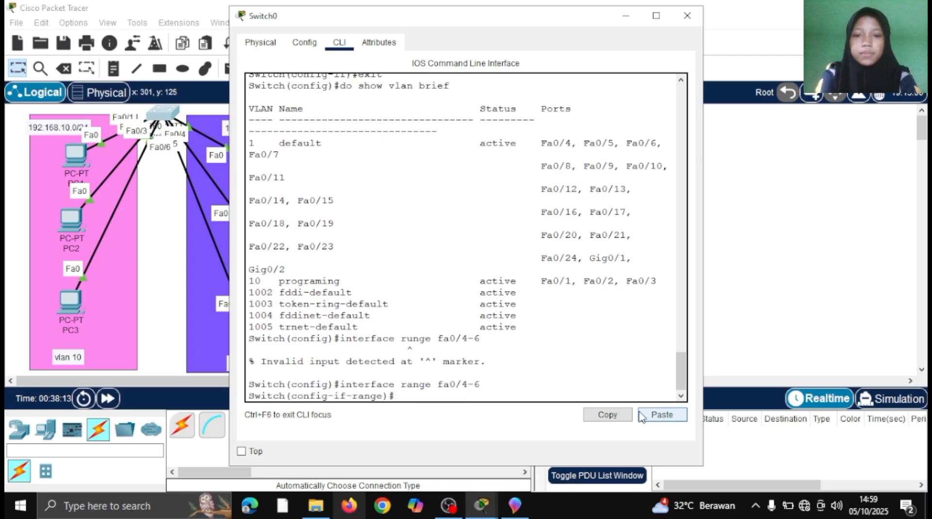
# - Clear the recalled command and leave the interface range configuration with exit
pyautogui.press('Up')
pyautogui.press('Up')
pyautogui.press('Up')
pyautogui.press('Up')
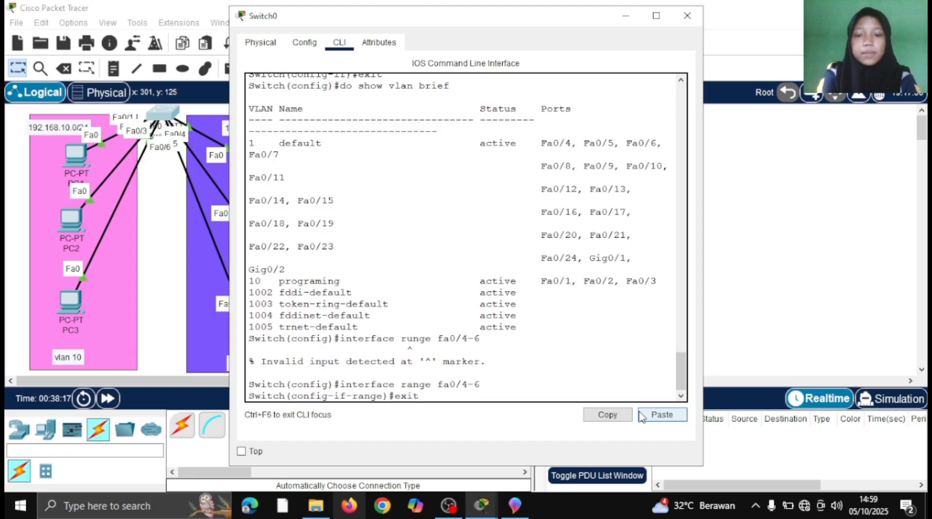
pyautogui.press('BackSpace')
pyautogui.press('BackSpace')
pyautogui.press('BackSpace')
pyautogui.press('BackSpace')
pyautogui.press('BackSpace')
pyautogui.press('BackSpace')
pyautogui.press('BackSpace')
pyautogui.press('BackSpace')
pyautogui.press('BackSpace')
pyautogui.press('BackSpace')
pyautogui.press('BackSpace')
pyautogui.press('BackSpace')
pyautogui.press('BackSpace')
pyautogui.press('BackSpace')
pyautogui.press('BackSpace')
pyautogui.press('BackSpace')
pyautogui.press('BackSpace')
pyautogui.press('BackSpace')
pyautogui.press('BackSpace')
pyautogui.press('BackSpace')
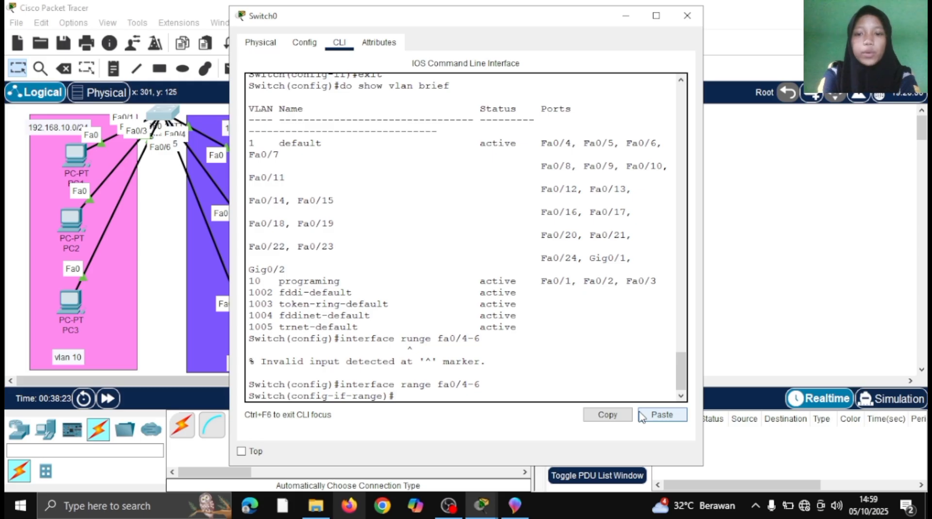
pyautogui.write('exit')
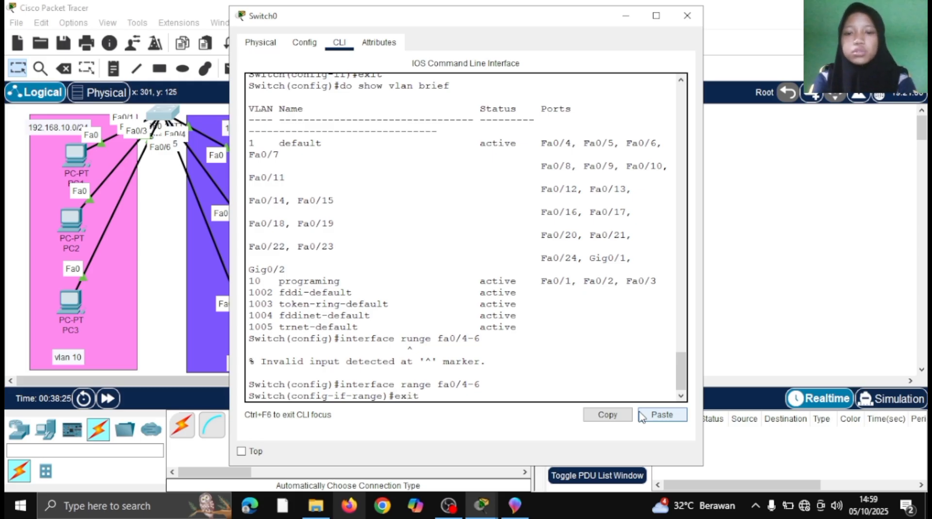
pyautogui.press('Return')
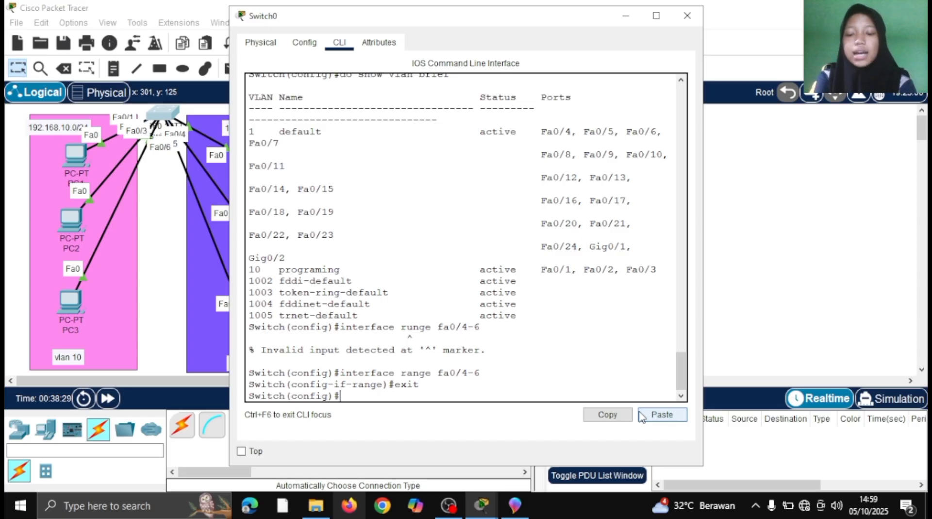
# - Create VLAN 20 with vlan 20 and name it marketing
pyautogui.write('vlan ')
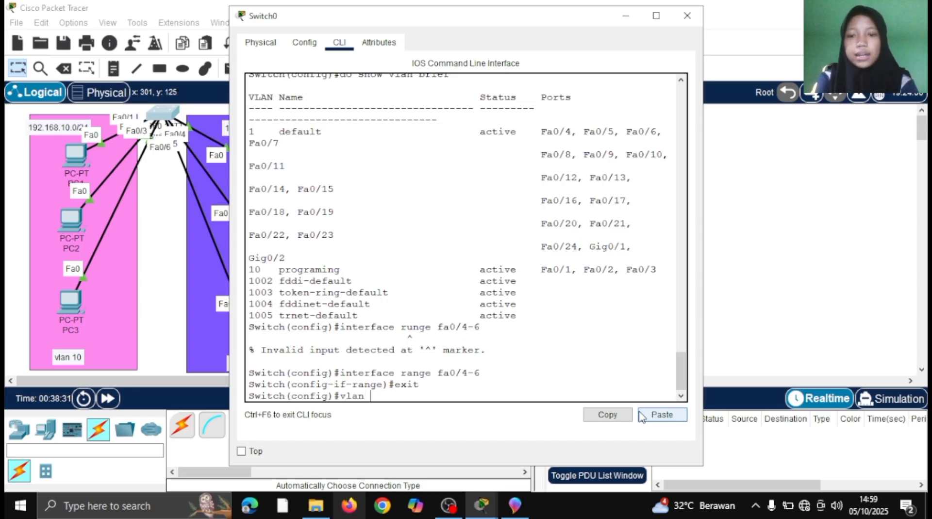
pyautogui.write('20')
pyautogui.press('Return')
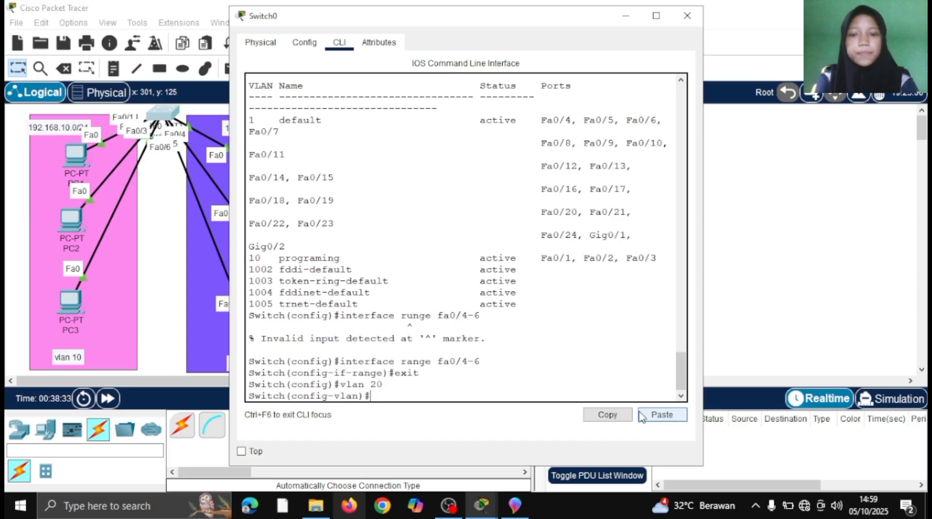
pyautogui.write('name ')
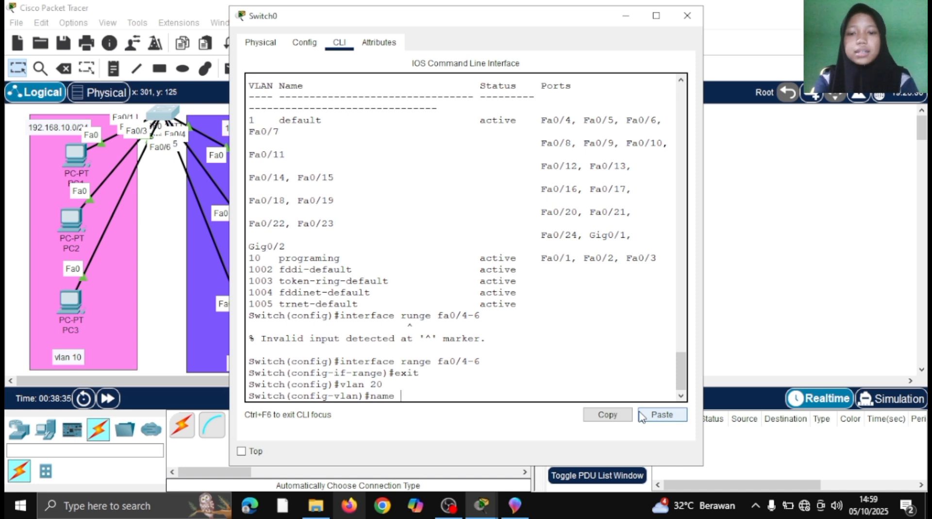
pyautogui.write('mar')
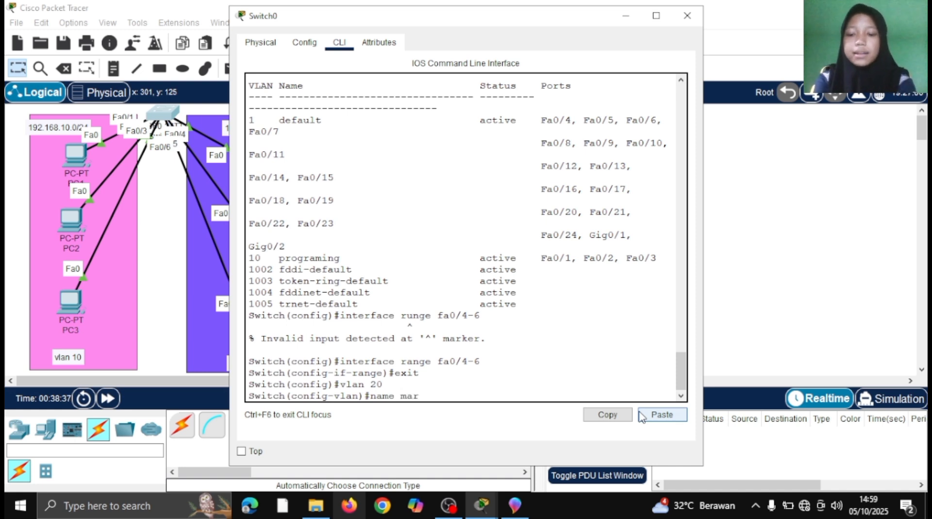
pyautogui.write('keting')
pyautogui.press('Return')
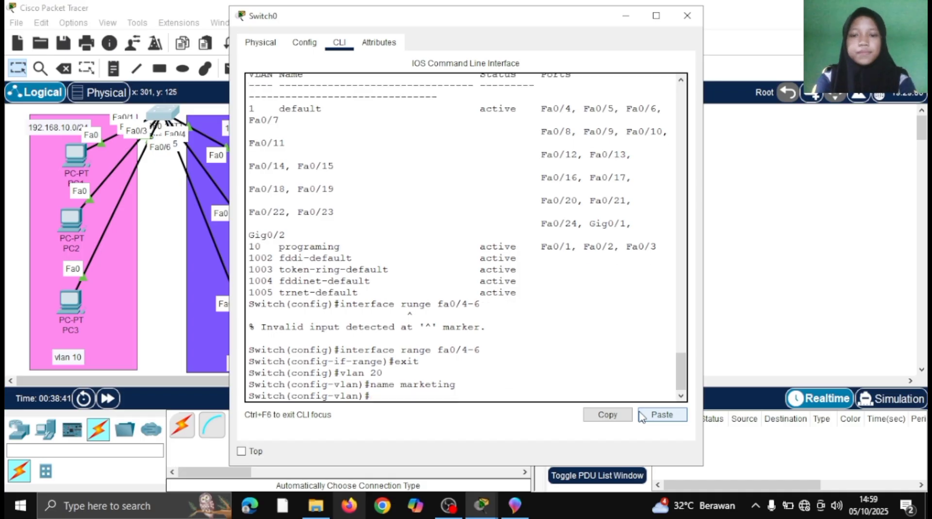
# - Run do show vlan brief from the VLAN configuration mode and examine the VLAN 20 entry
pyautogui.press('Up')
pyautogui.press('Up')
pyautogui.press('Up')
pyautogui.press('Up')
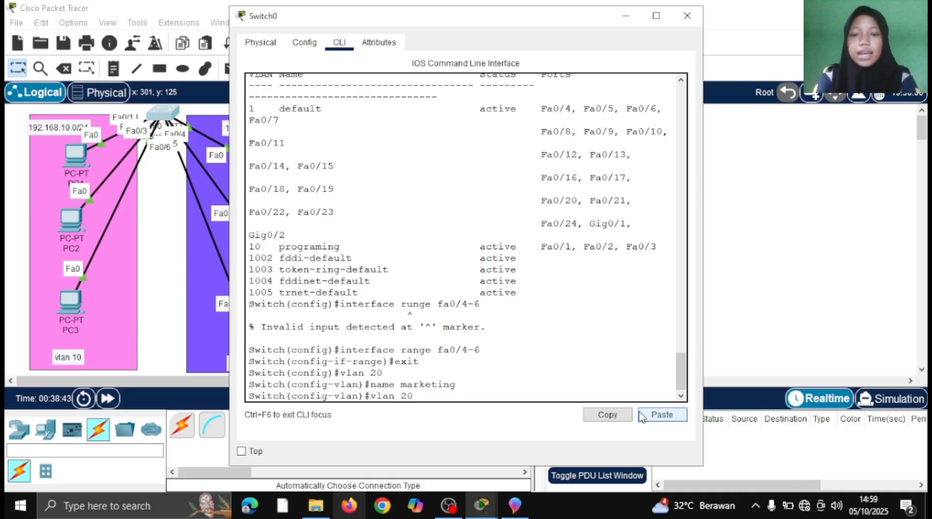
pyautogui.press('Down')
pyautogui.press('Up')
pyautogui.press('Up')
pyautogui.press('Up')
pyautogui.press('Return')
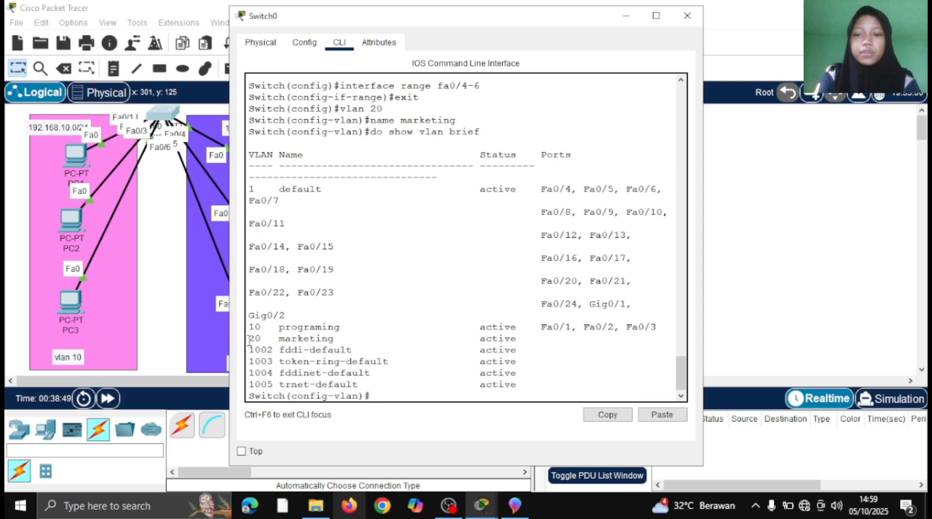
pyautogui.moveTo(248, 338); pyautogui.dragTo(565, 348)
pyautogui.click(554, 338)
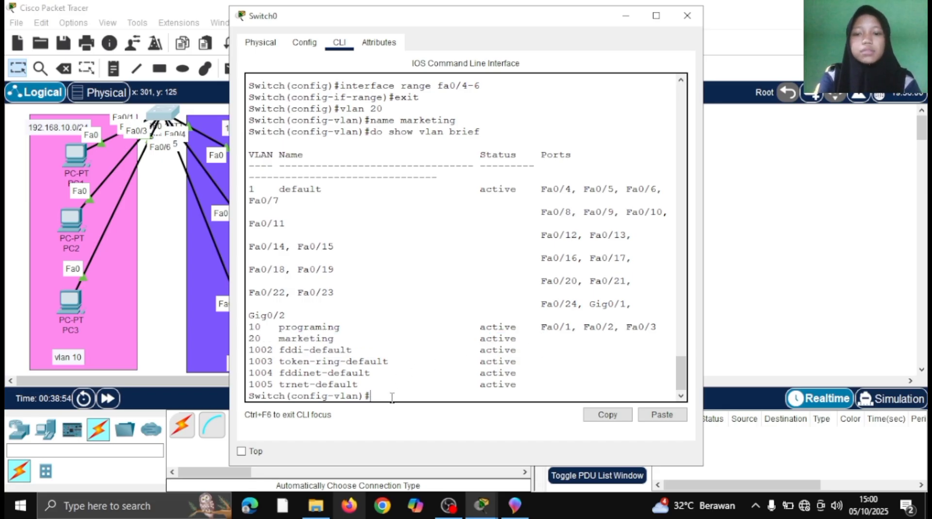
# - Exit the VLAN configuration and enter ports fa0/4 to fa0/6 together with interface range fa0/4-6
pyautogui.write('exit')
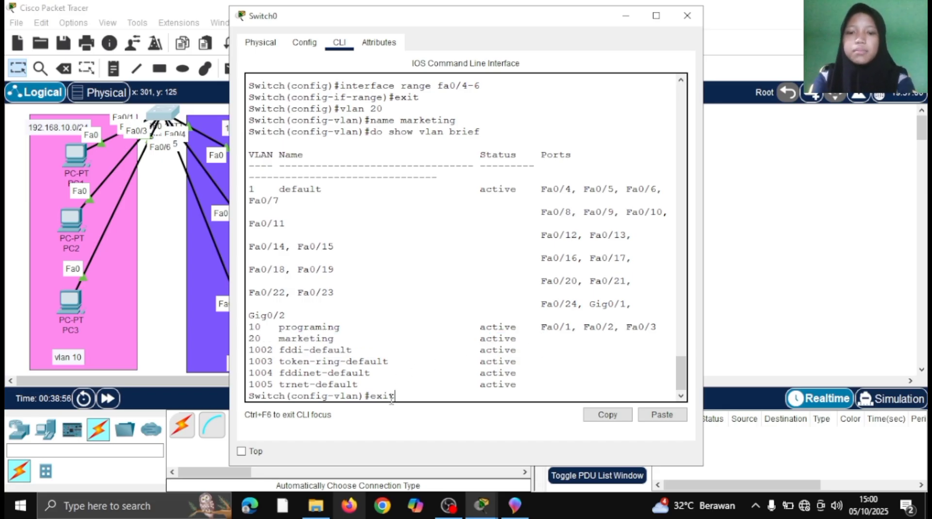
pyautogui.press('Return')
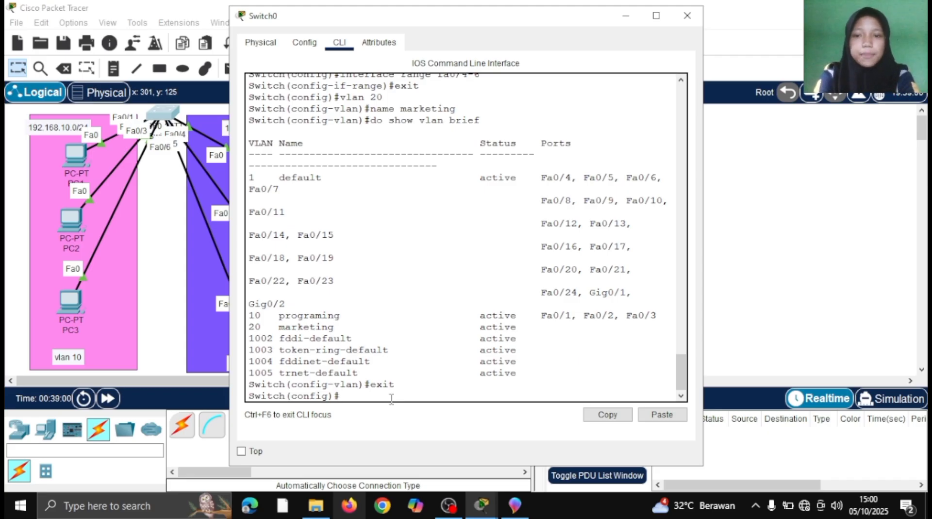
pyautogui.write('inet')
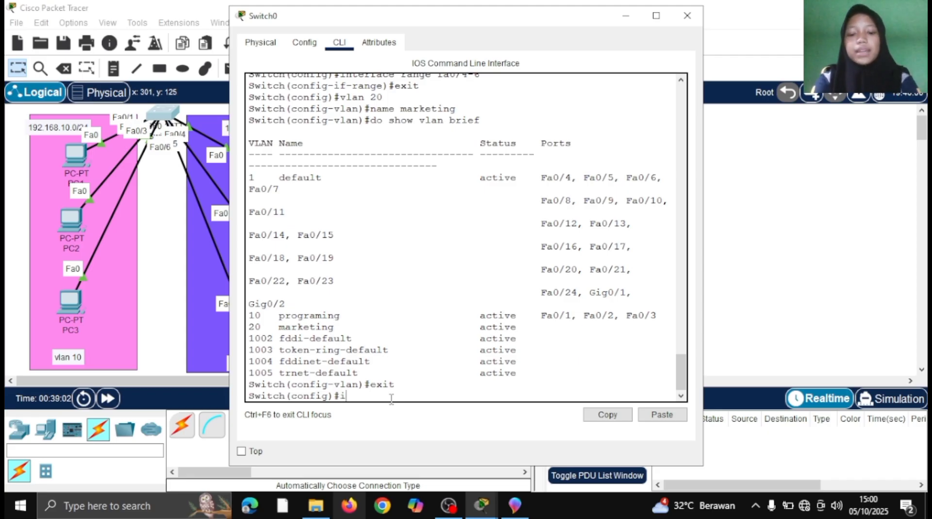
pyautogui.press('BackSpace')
pyautogui.press('BackSpace')
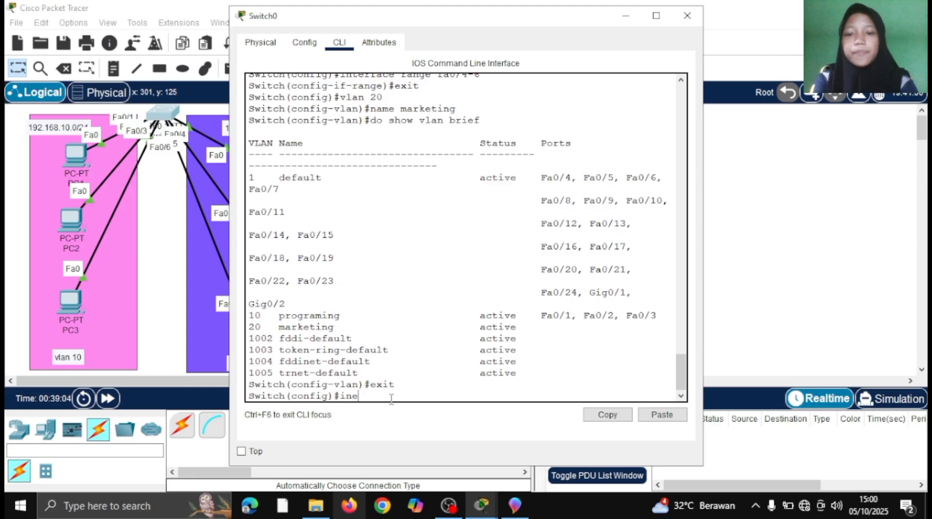
pyautogui.write('terface')
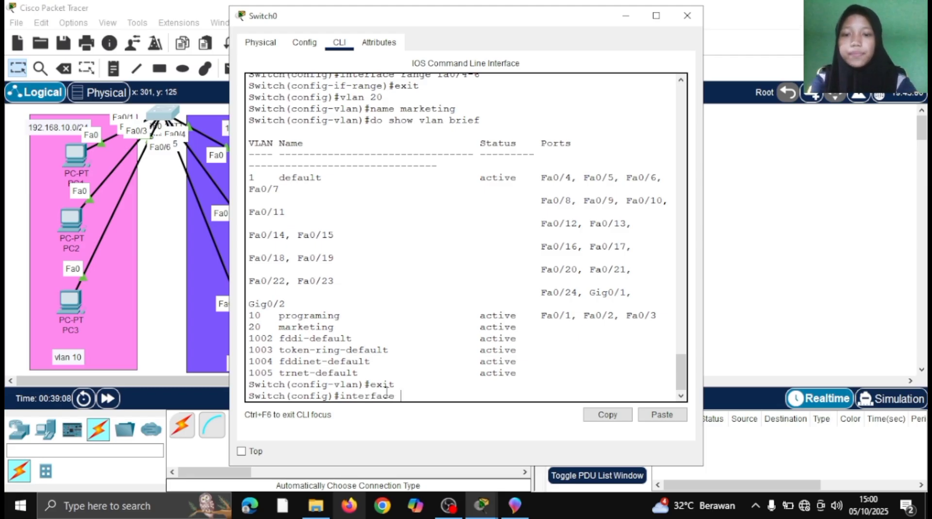
pyautogui.write(' range fa0/4')
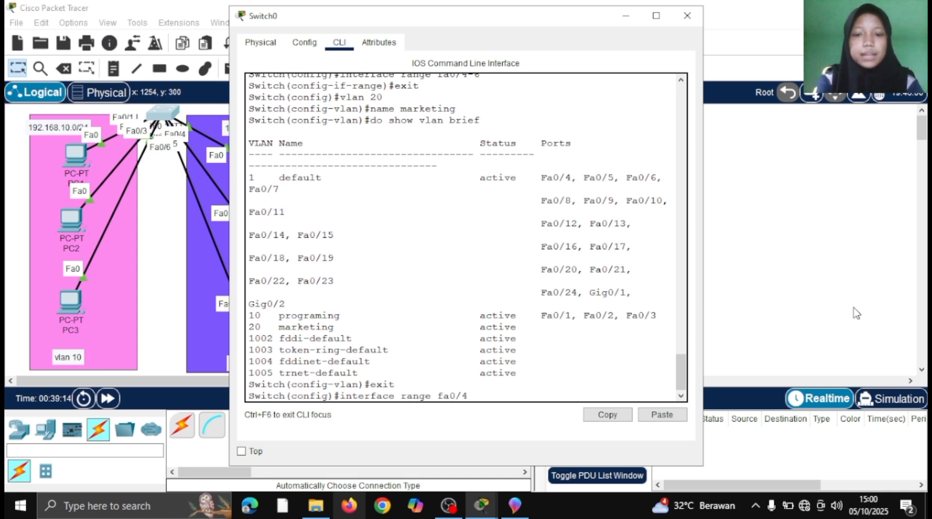
pyautogui.write('-6')
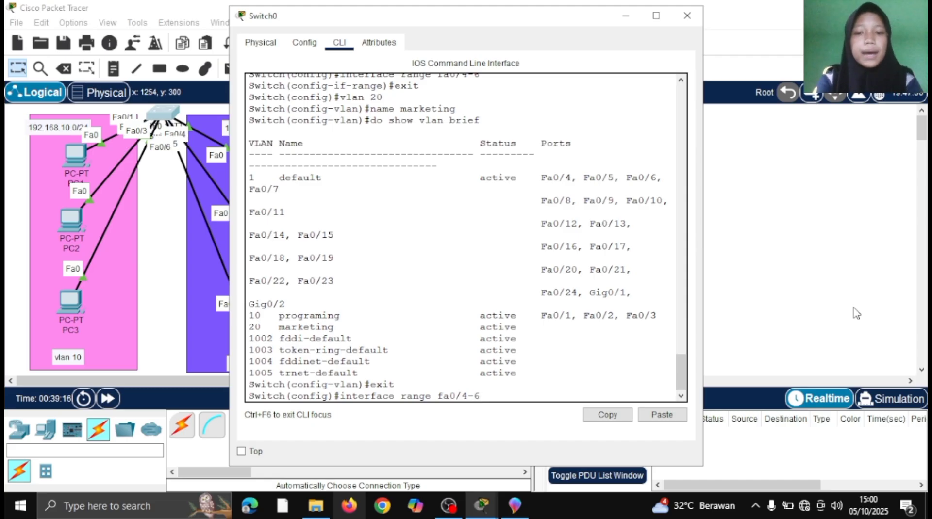
pyautogui.click(626, 16)
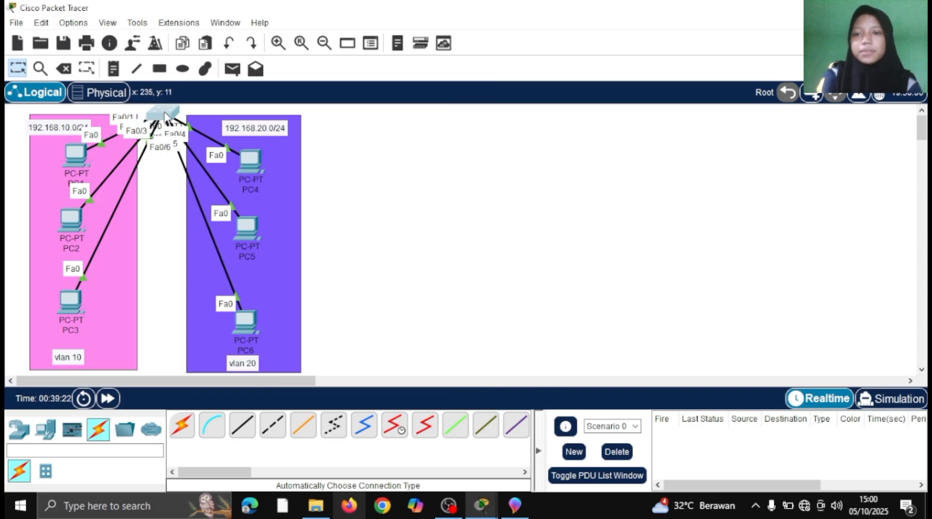
pyautogui.click(165, 116)
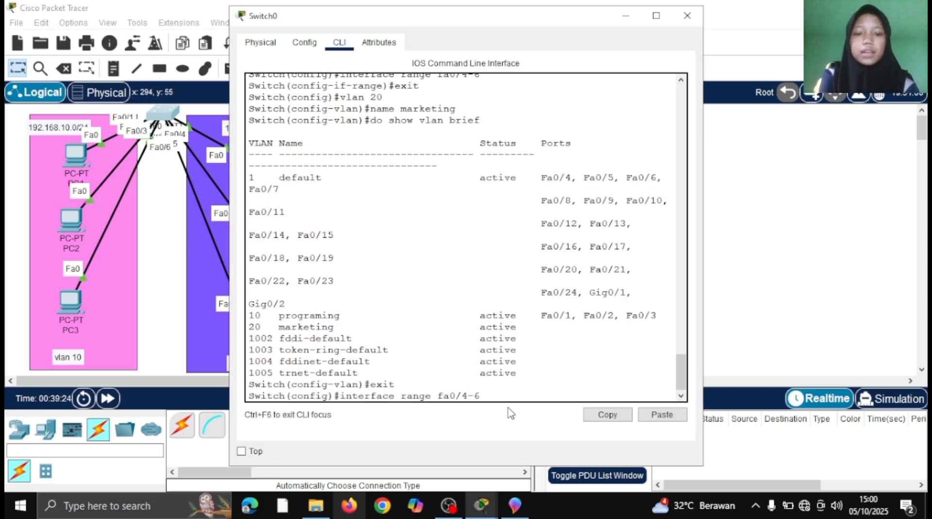
pyautogui.press('Return')
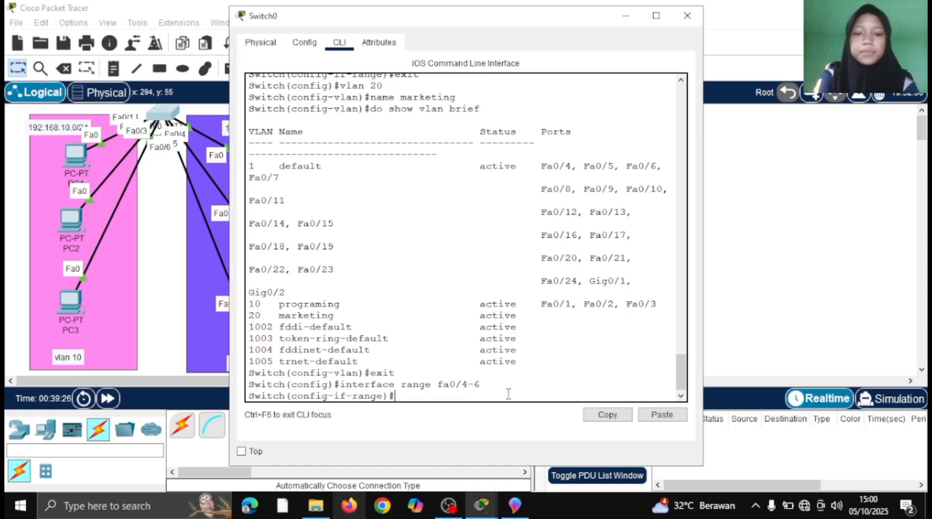
pyautogui.press('Up')
pyautogui.press('Up')
pyautogui.press('Up')
pyautogui.press('Up')
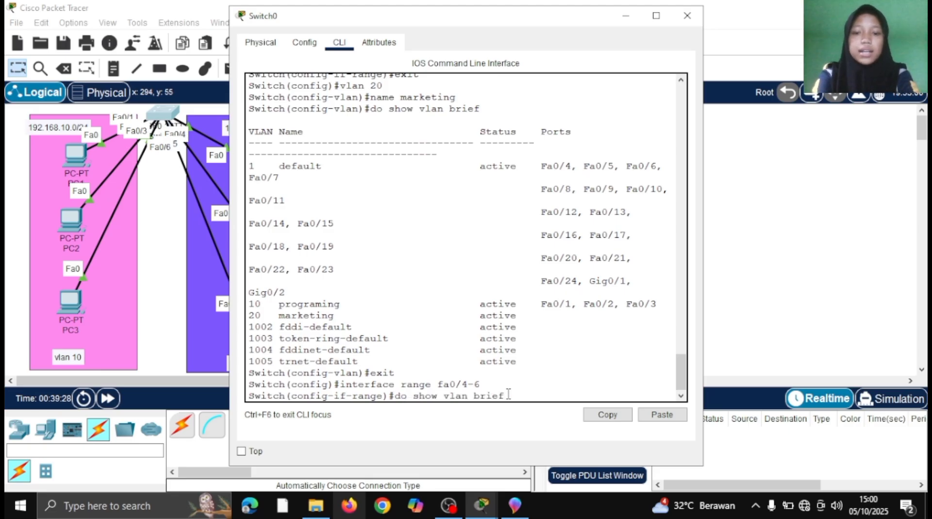
pyautogui.press('Up')
pyautogui.press('Up')
pyautogui.press('Up')
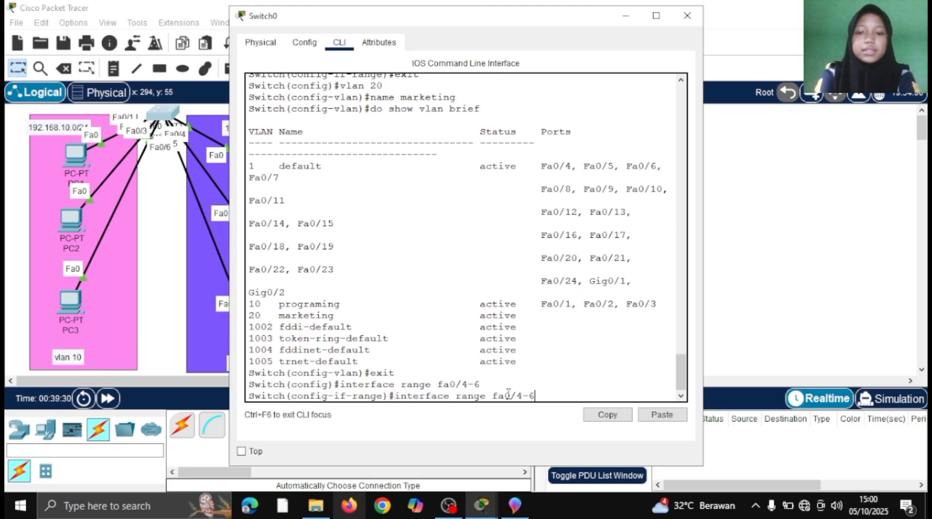
pyautogui.press('Up')
pyautogui.press('Up')
pyautogui.press('Up')
pyautogui.press('BackSpace')
pyautogui.press('BackSpace')
pyautogui.press('BackSpace')
pyautogui.press('BackSpace')
pyautogui.press('BackSpace')
pyautogui.press('BackSpace')
pyautogui.press('BackSpace')
pyautogui.press('BackSpace')
pyautogui.press('BackSpace')
pyautogui.press('BackSpace')
pyautogui.press('BackSpace')
pyautogui.press('BackSpace')
pyautogui.press('BackSpace')
pyautogui.press('BackSpace')
pyautogui.press('BackSpace')
pyautogui.press('BackSpace')
pyautogui.press('BackSpace')
pyautogui.press('BackSpace')
pyautogui.press('BackSpace')
pyautogui.press('BackSpace')
# - Set ports fa0/4-6 to access mode with switchport mode access and assign them to VLAN 20 with switchport access vlan 20
pyautogui.write('switchport mode access')
pyautogui.press('Return')
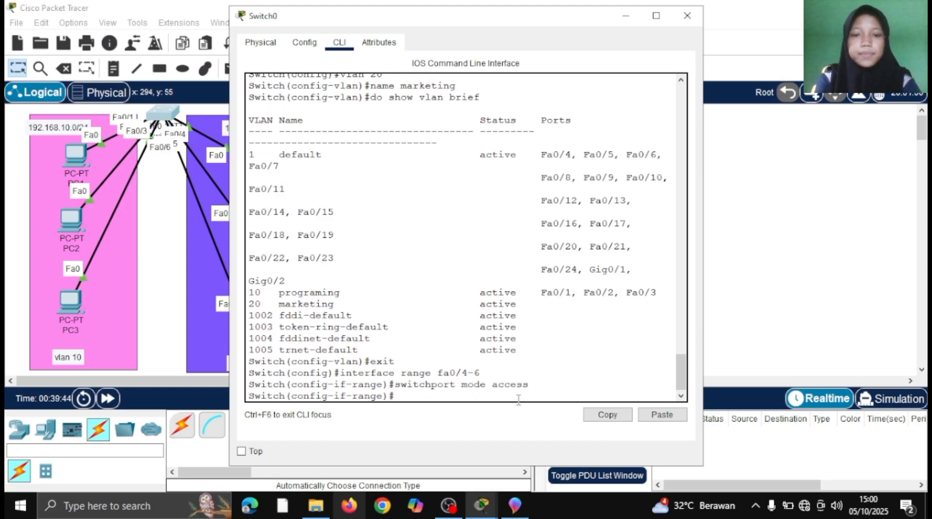
pyautogui.write('switch')
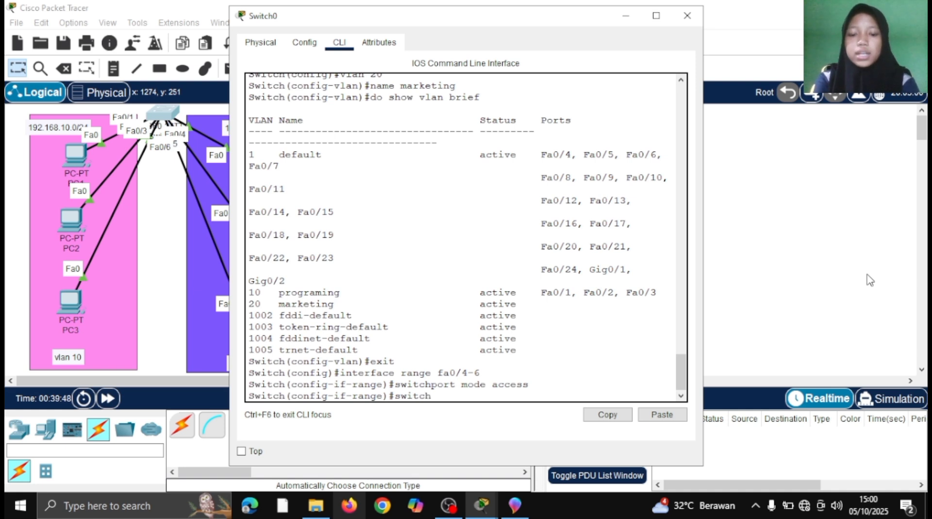
pyautogui.write('port')
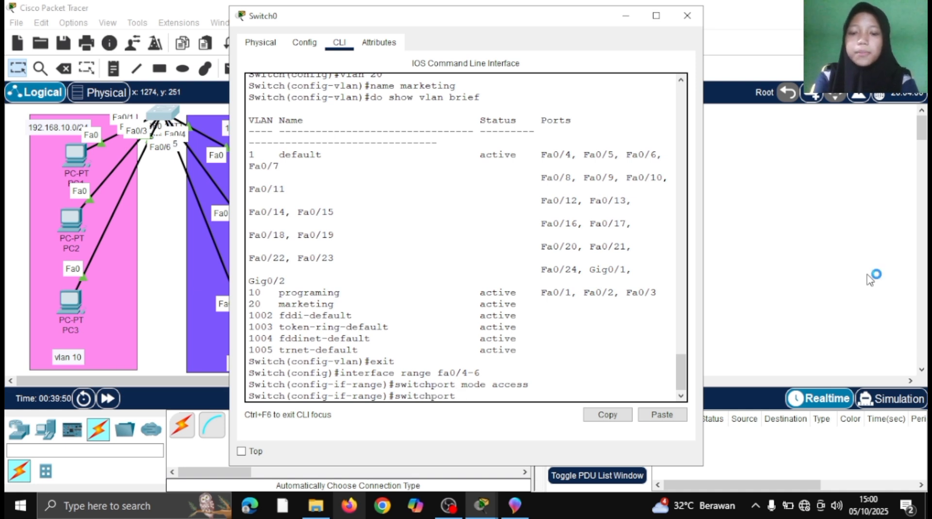
pyautogui.write(' access vlan 20')
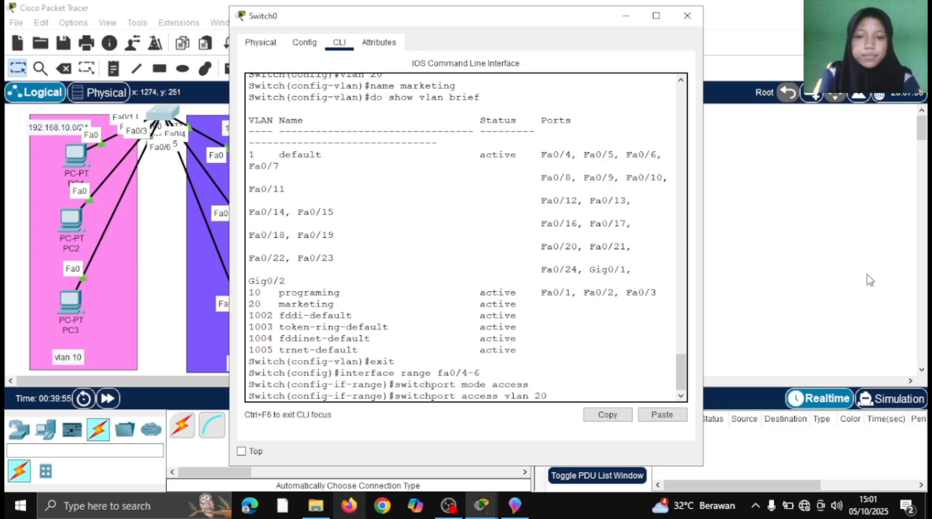
pyautogui.press('Return')
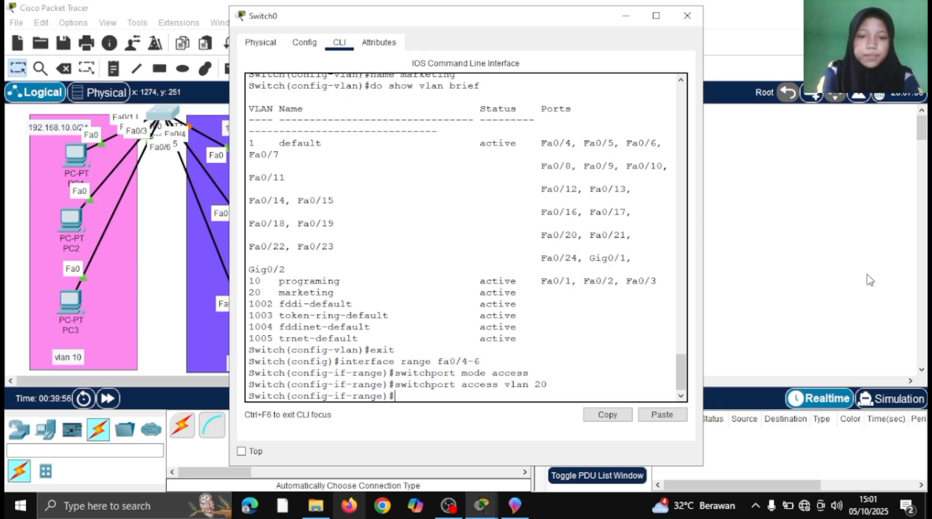
# - Run do show vlan brief from the interface range configuration and examine the ports listed for VLAN 20 marketing
pyautogui.press('Up')
pyautogui.press('Up')
pyautogui.press('Up')
pyautogui.press('Up')
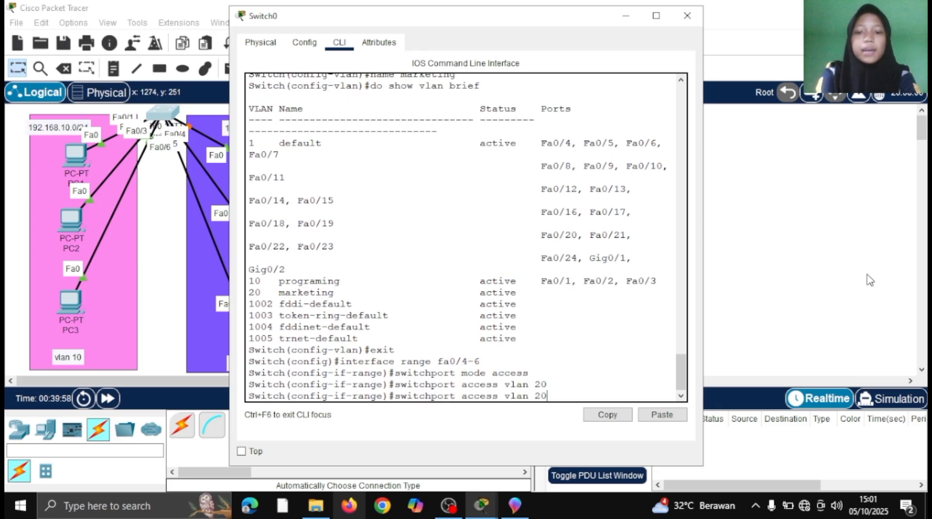
pyautogui.press('Up')
pyautogui.press('Up')
pyautogui.press('Down')
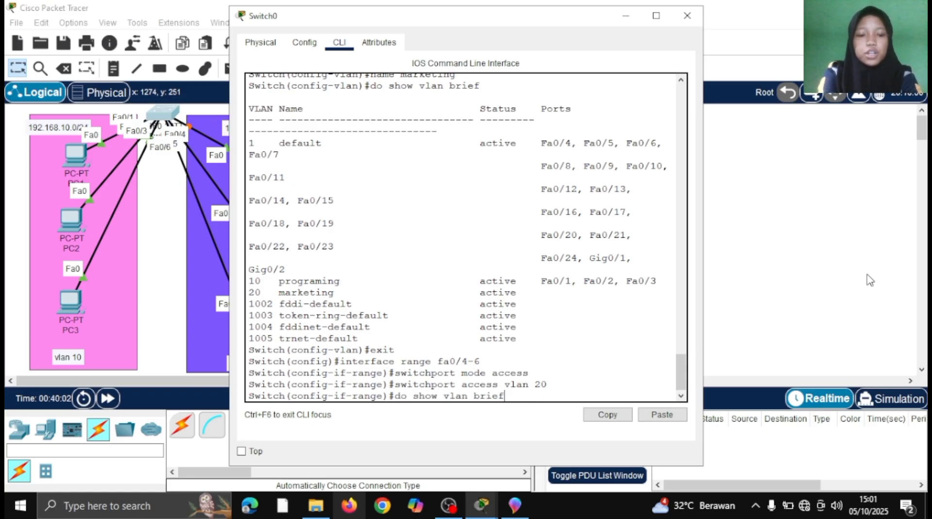
pyautogui.press('Return')
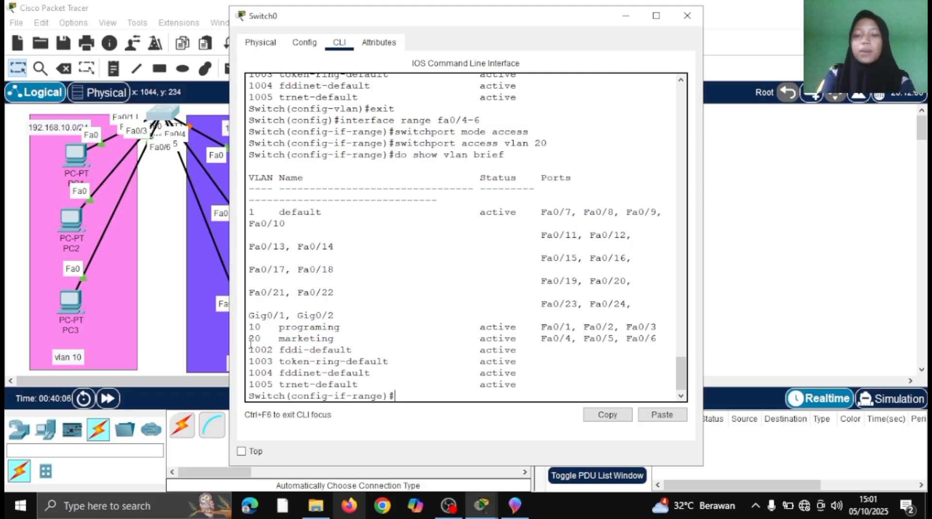
pyautogui.moveTo(248, 339); pyautogui.dragTo(663, 340)
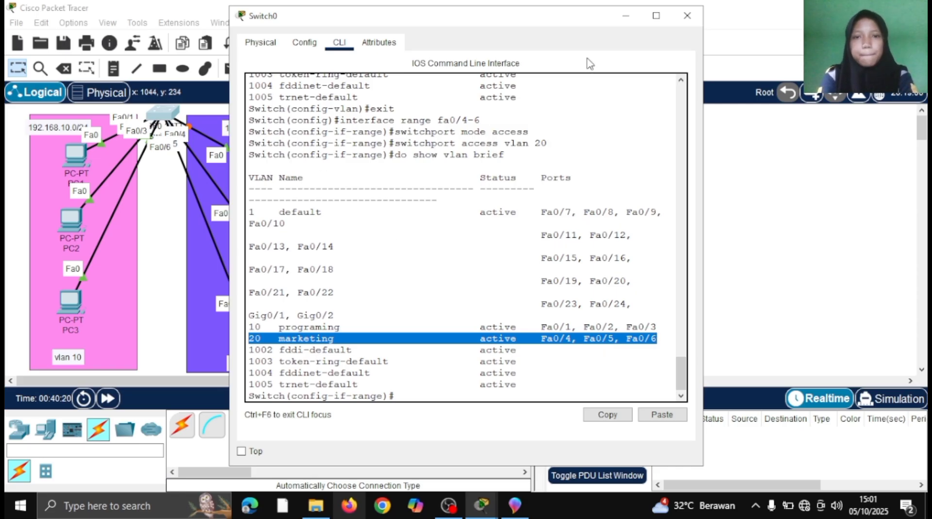
# - Minimize the Switch0 window and move PC6 and the vlan 20 and vlan 10 labels slightly upward in the topology
pyautogui.click(626, 15)
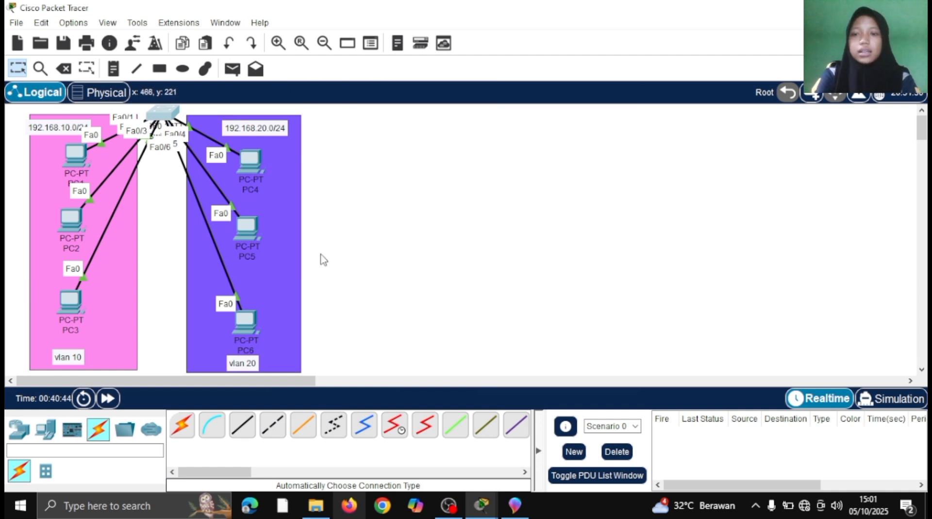
pyautogui.moveTo(247, 326); pyautogui.dragTo(243, 295)
pyautogui.moveTo(249, 368); pyautogui.dragTo(251, 350)
pyautogui.moveTo(61, 364); pyautogui.dragTo(60, 351)
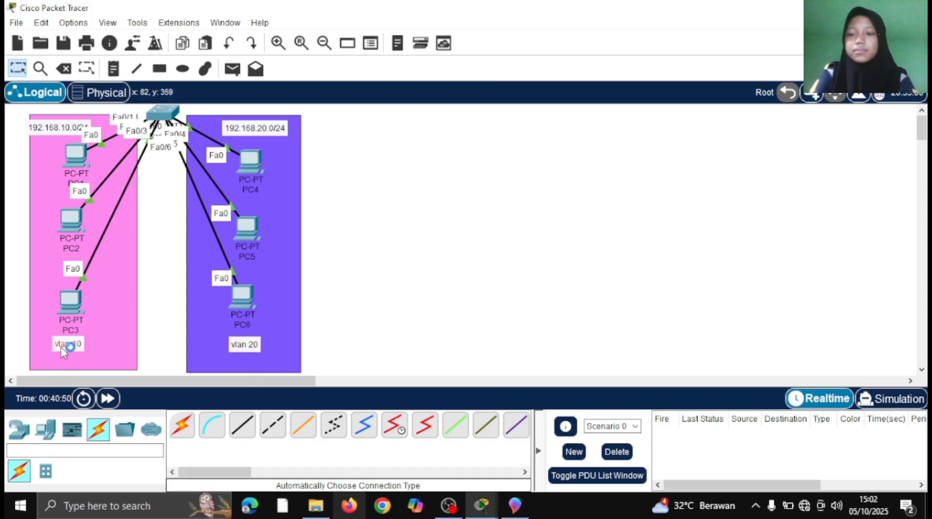
# - Test connectivity with simple PDUs from PC1 to PC2 and from PC1 to PC4, and delete the scenario's test entries
pyautogui.click(232, 69)
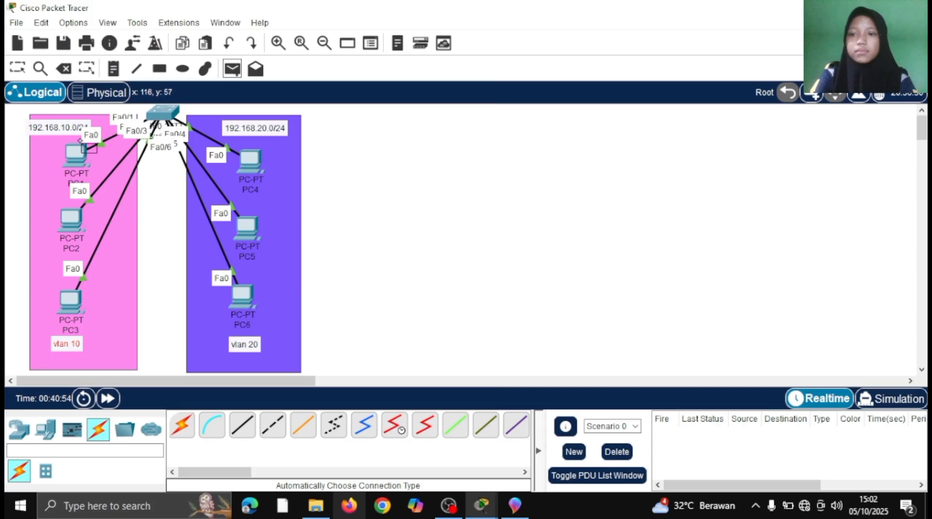
pyautogui.click(75, 151)
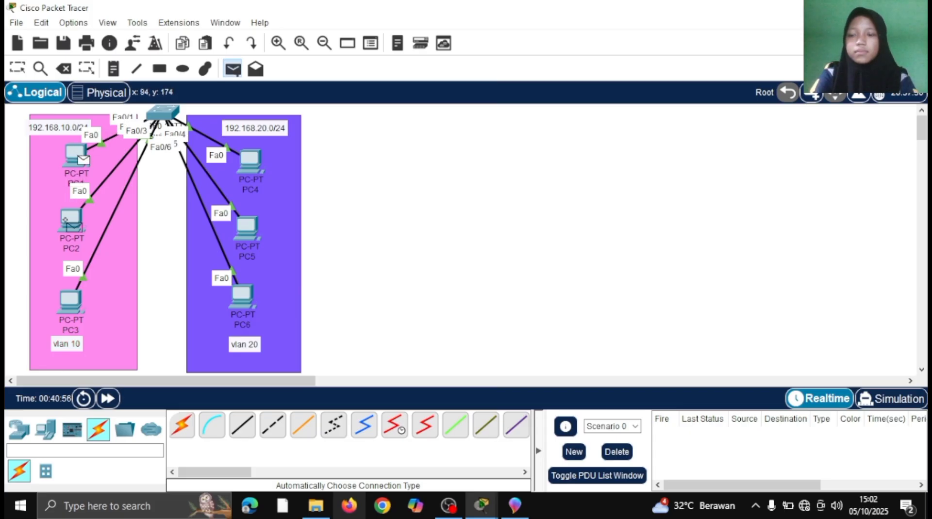
pyautogui.click(68, 218)
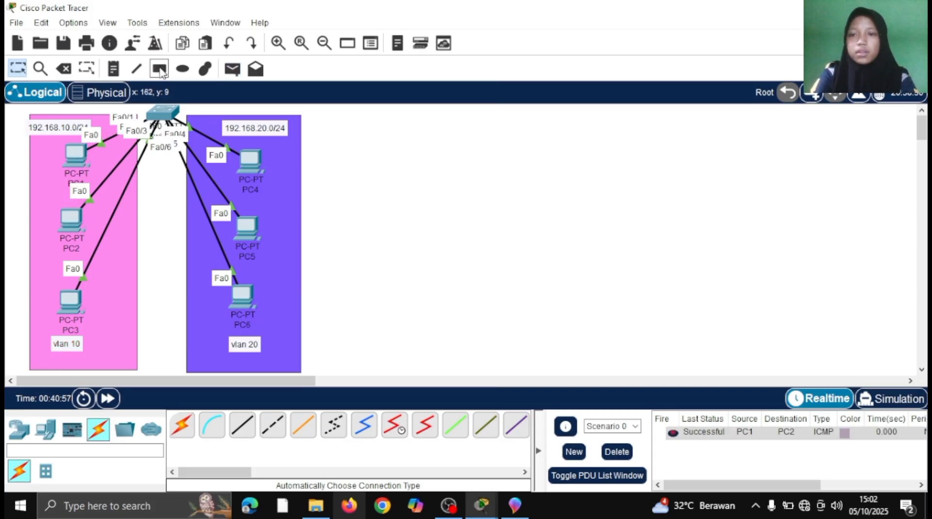
pyautogui.click(231, 69)
pyautogui.click(75, 156)
pyautogui.click(251, 159)
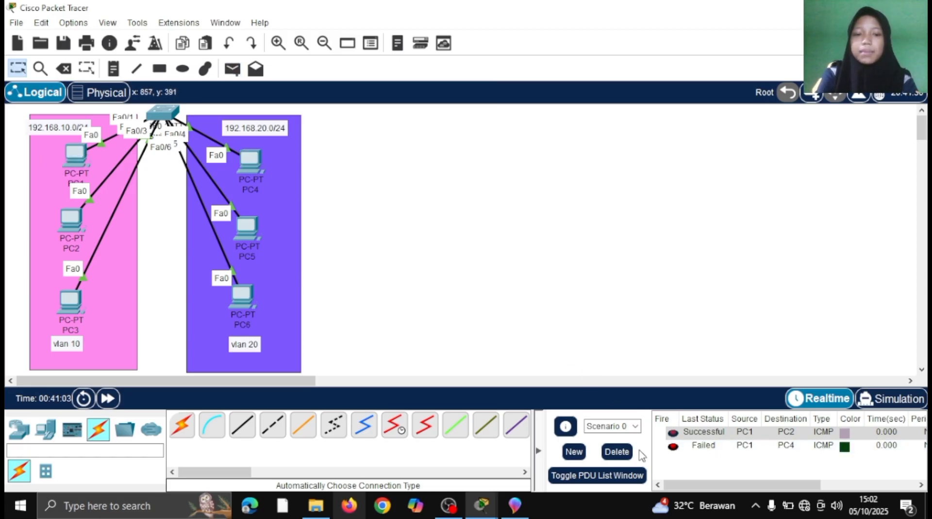
pyautogui.click(625, 457)
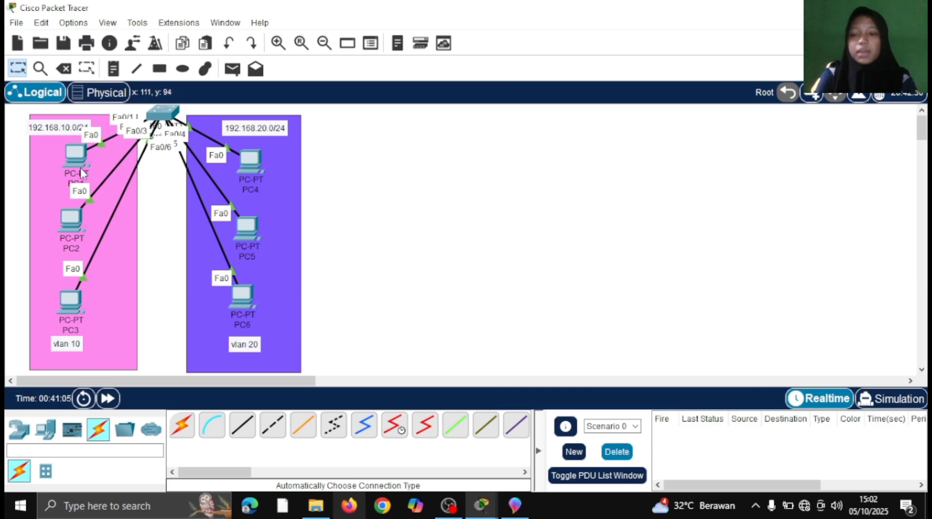
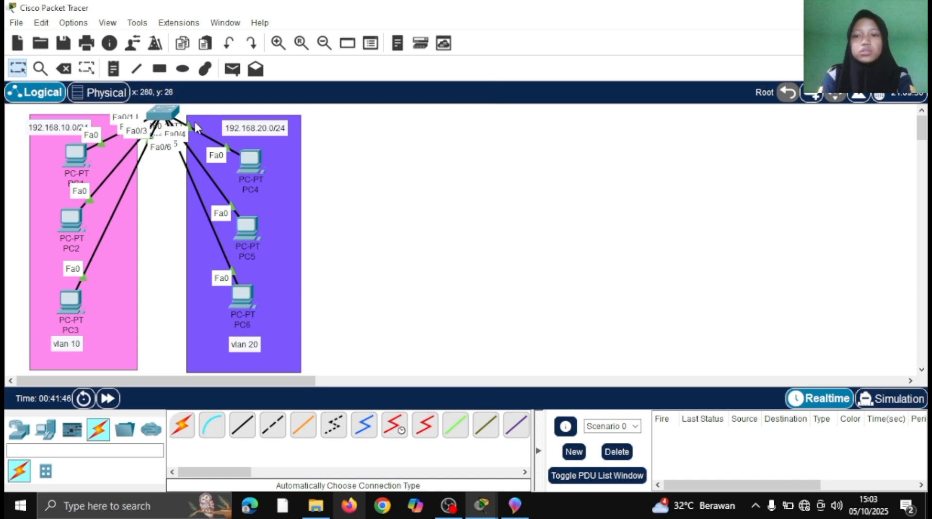
# - Reopen the CLI of Switch0 and leave the interface range configuration with exit
pyautogui.click(156, 115)
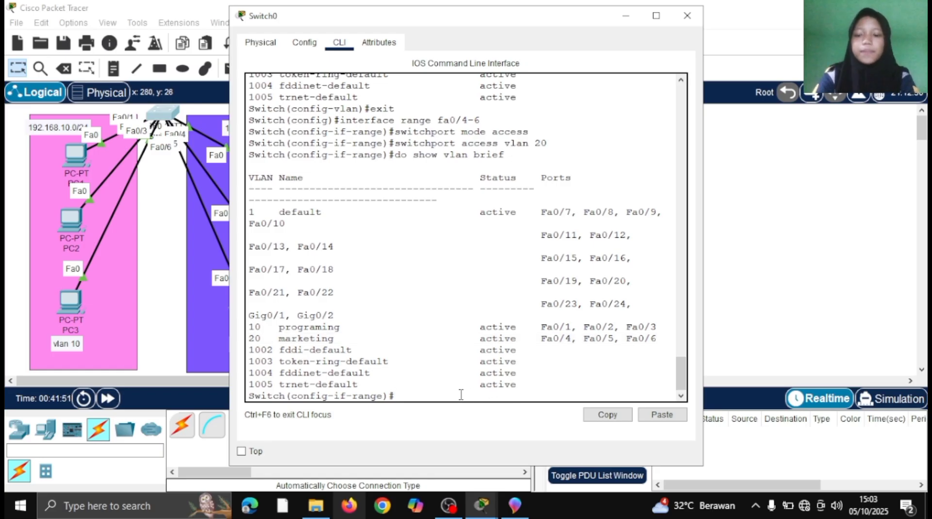
pyautogui.write('ex')
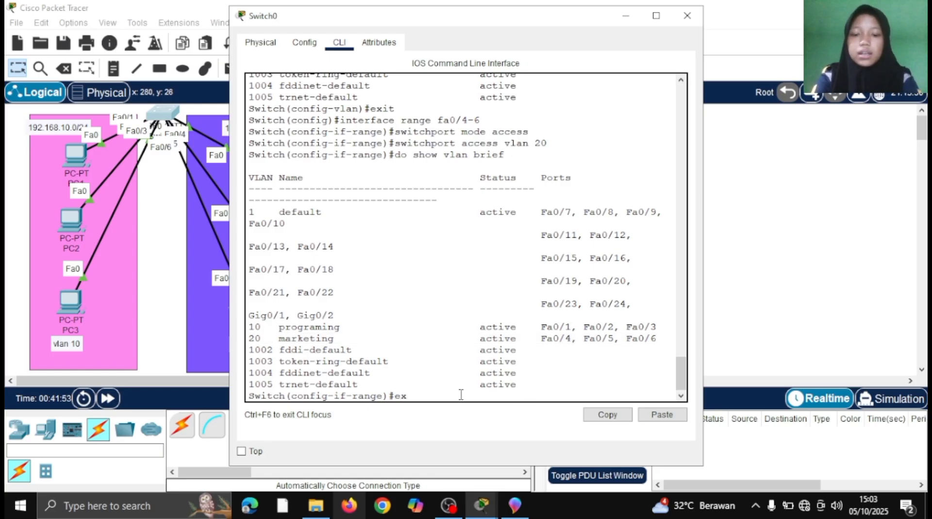
pyautogui.write('it')
pyautogui.press('Return')
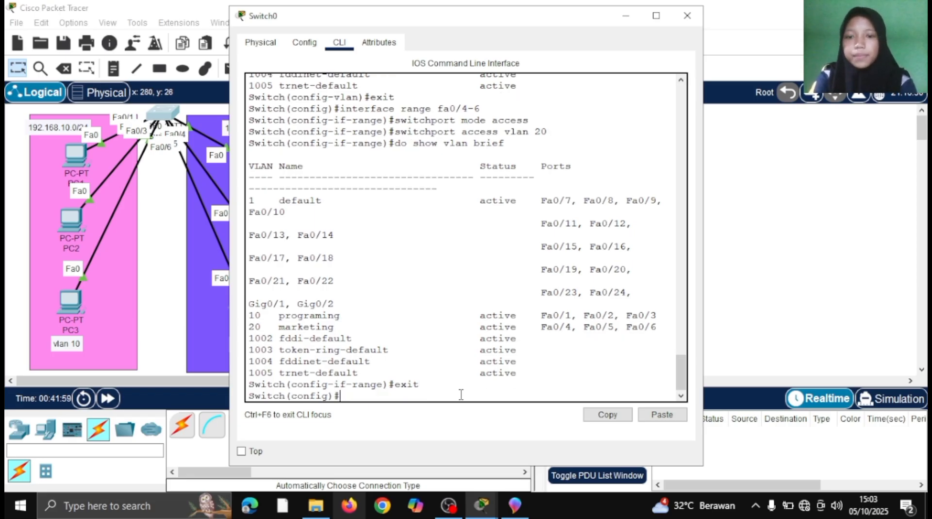
# - Try to display the MAC address table from global configuration mode with show mac-address-table
pyautogui.write('show mac')
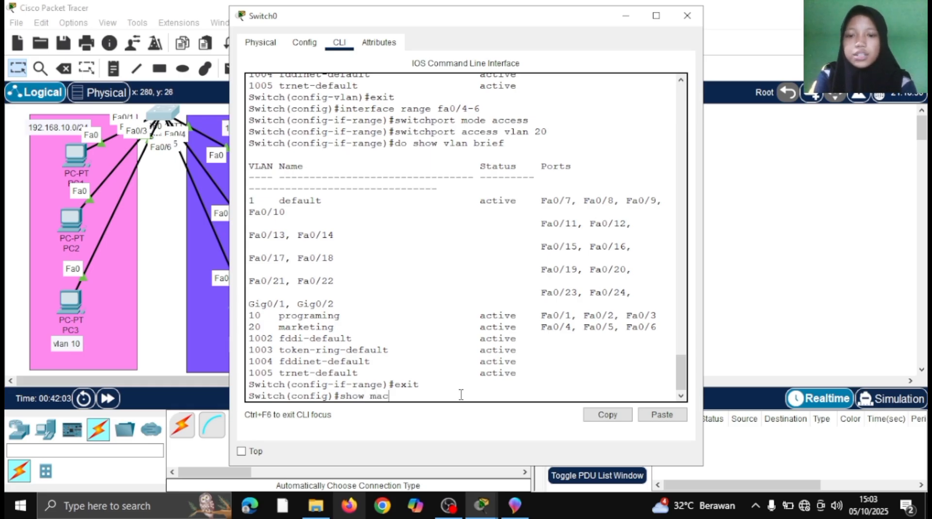
pyautogui.write('-address')
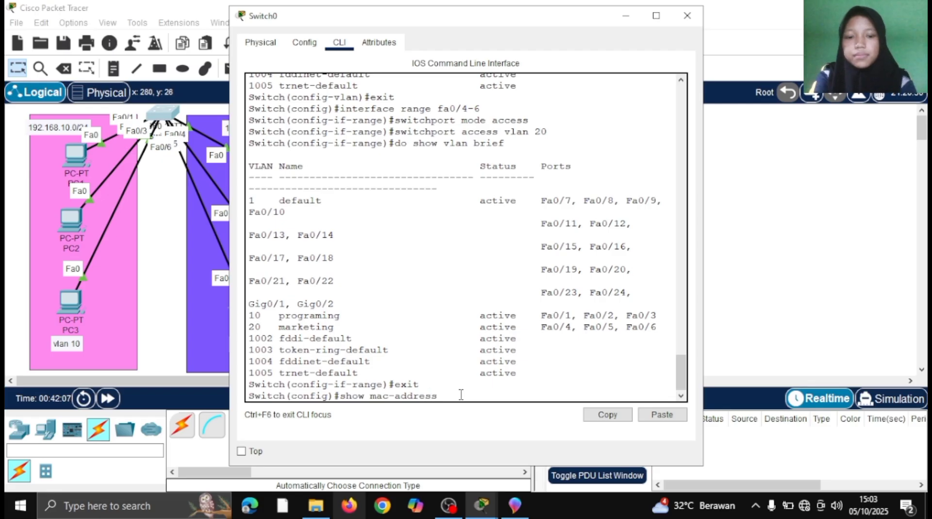
pyautogui.write('-')
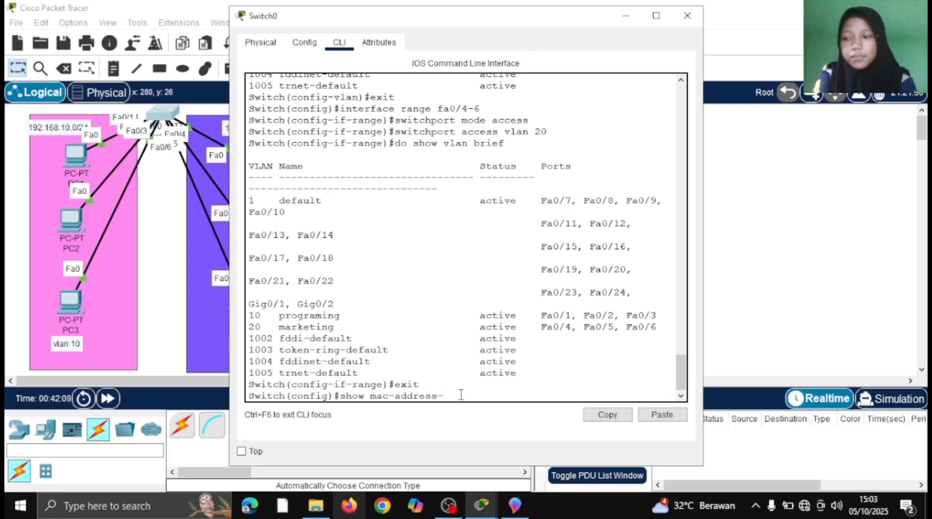
pyautogui.write('table')
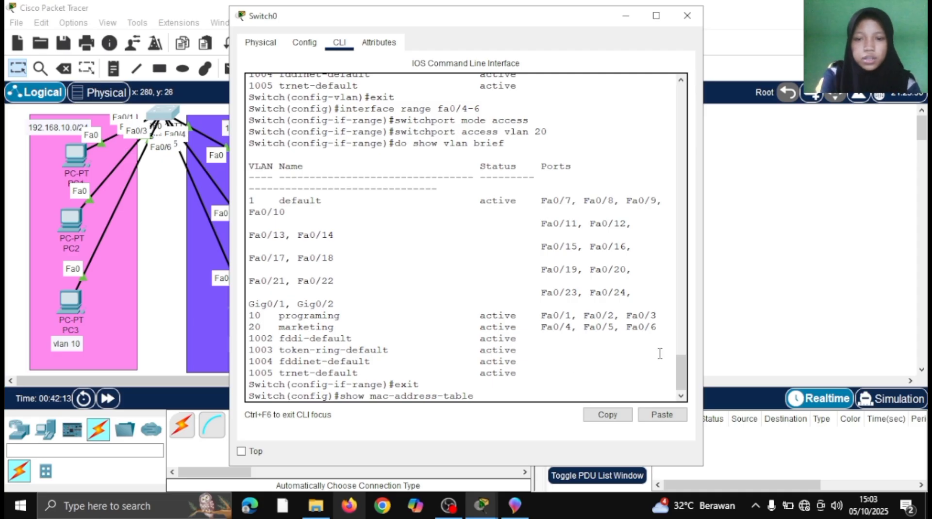
pyautogui.press('Return')
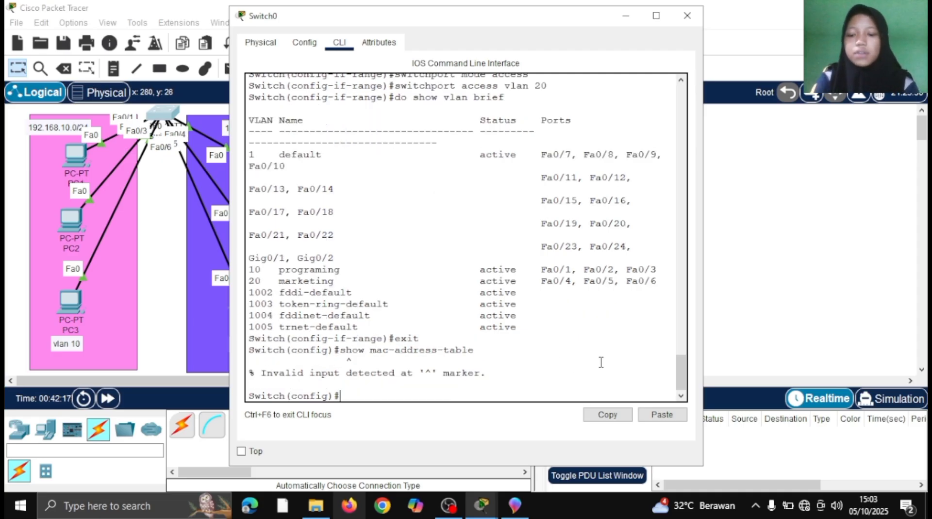
# - Leave global configuration mode with exit and bring up a clean privileged Switch# prompt
pyautogui.write('exit')
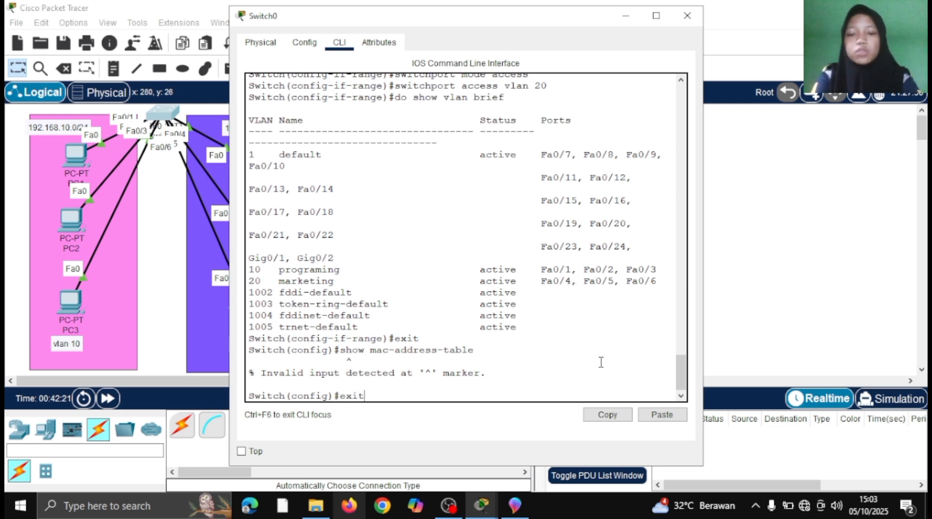
pyautogui.press('Return')
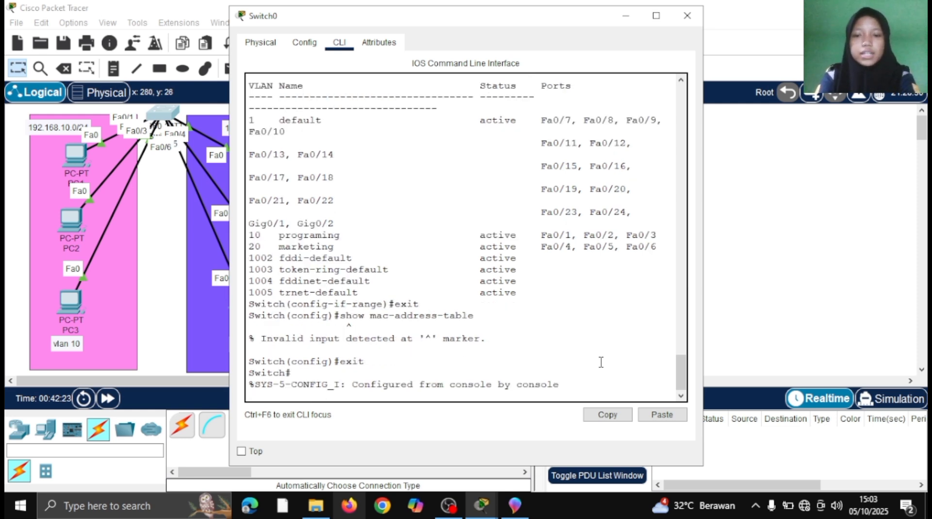
pyautogui.press('Return')
# - Clear the recalled command and run show mac-address-table in privileged mode to examine the learned MAC addresses
pyautogui.press('Up')
pyautogui.press('Up')
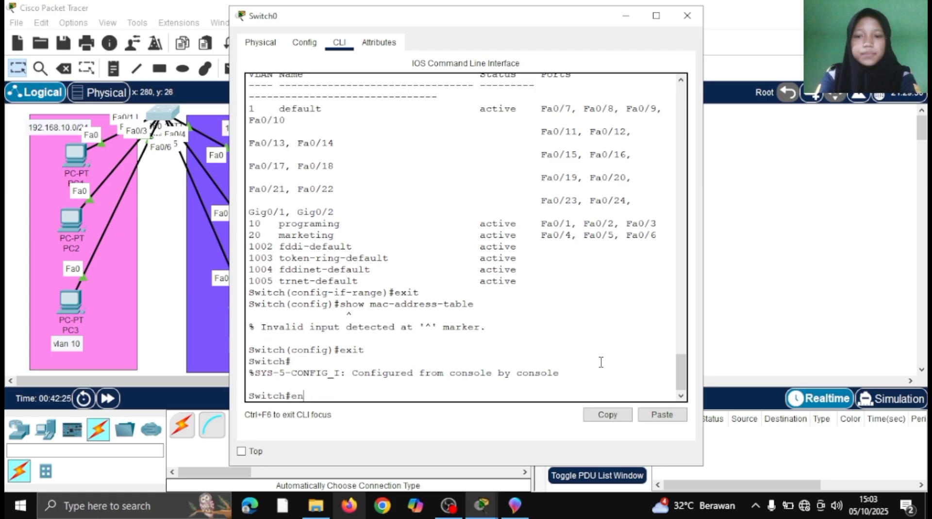
pyautogui.press('BackSpace')
pyautogui.write('show mac-address')
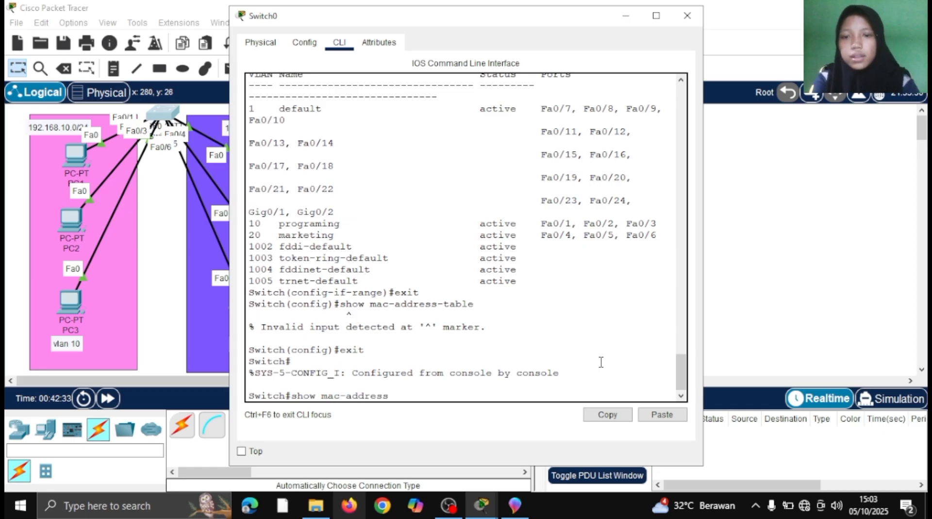
pyautogui.write('-ta')
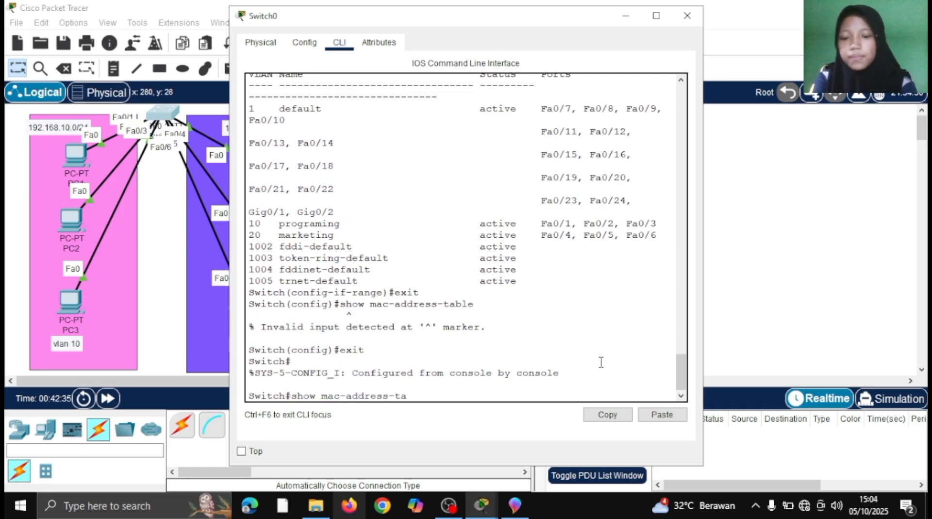
pyautogui.write('ble')
pyautogui.press('Return')
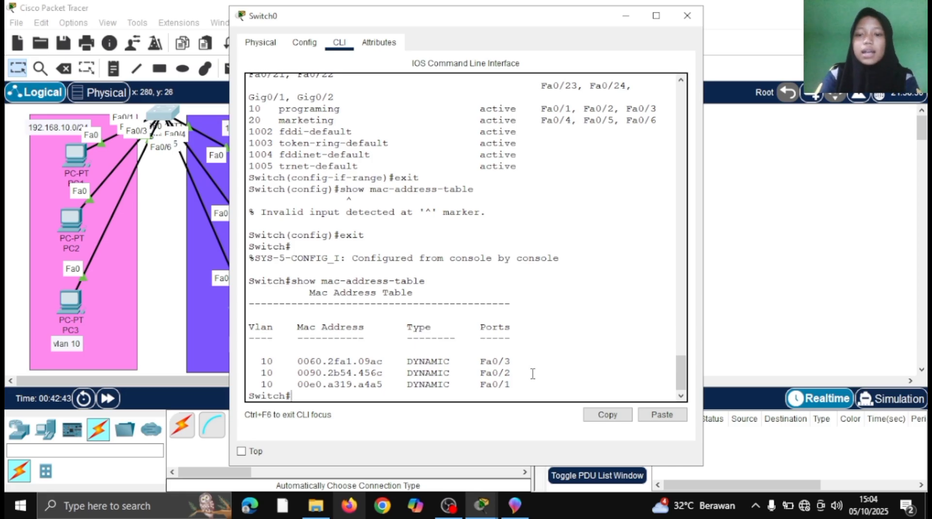
# - Clear the switch's learned MAC entries by running clear mac-address-table in privileged mode
pyautogui.write('clear')
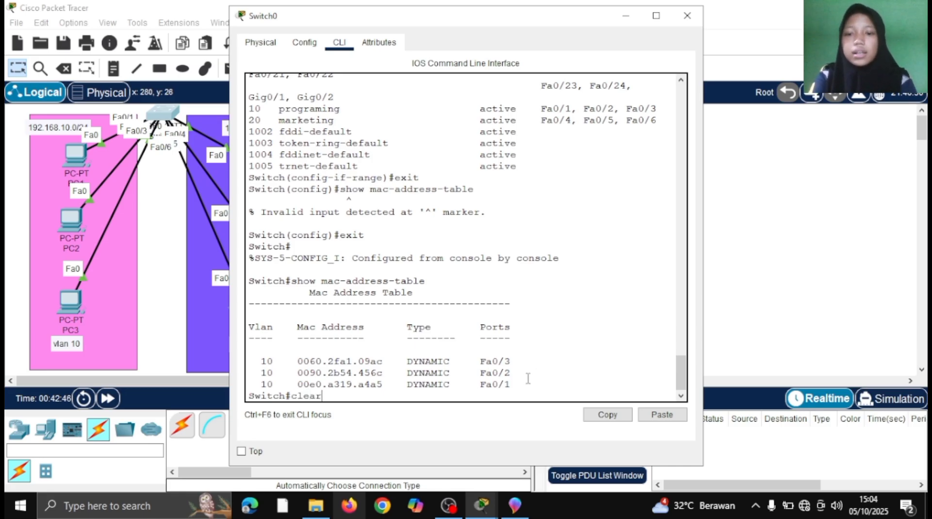
pyautogui.write(' mac')
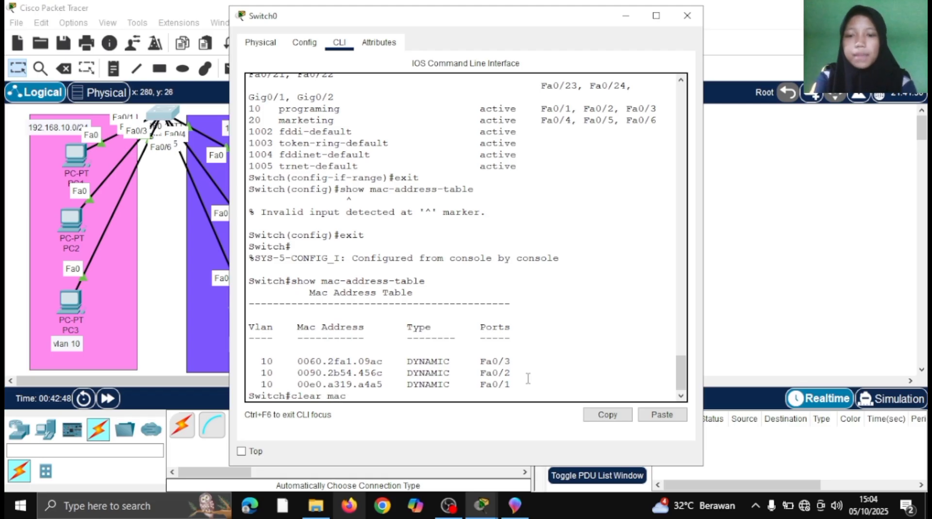
pyautogui.write('-address-tab')
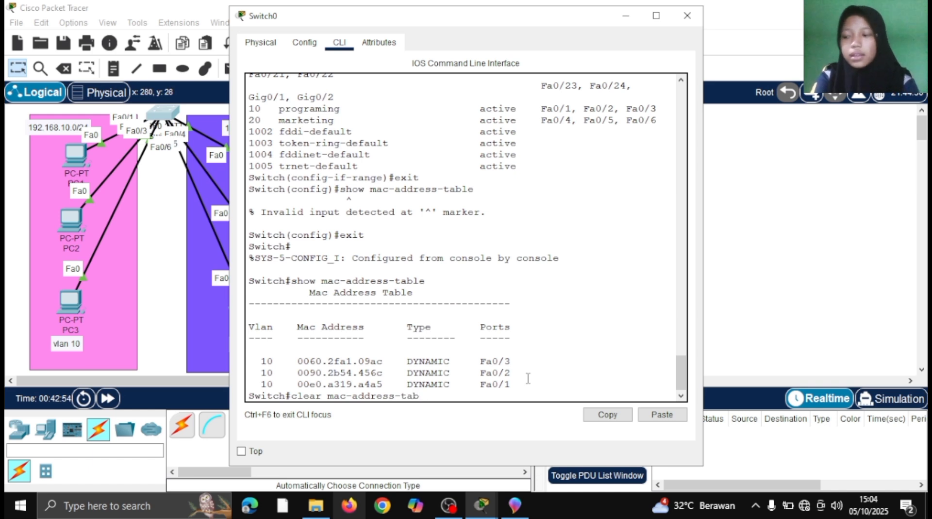
pyautogui.write('le')
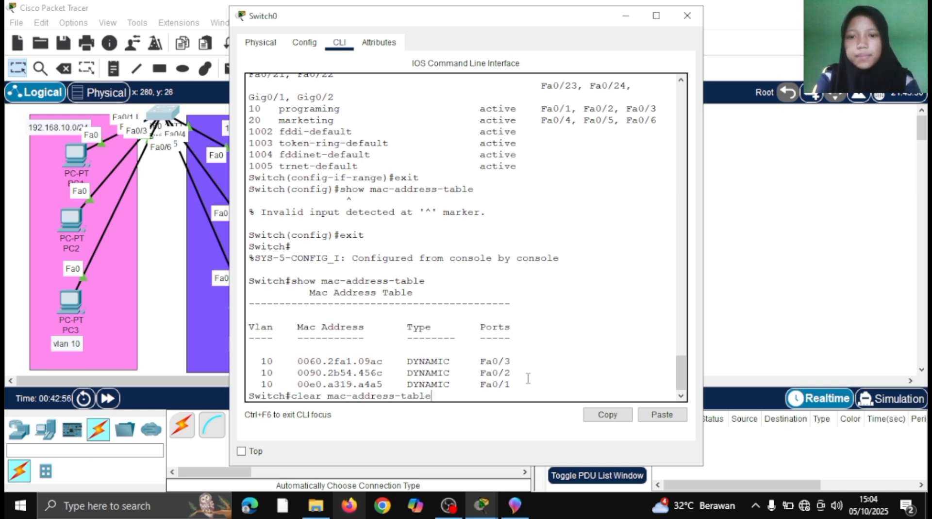
pyautogui.press('Return')
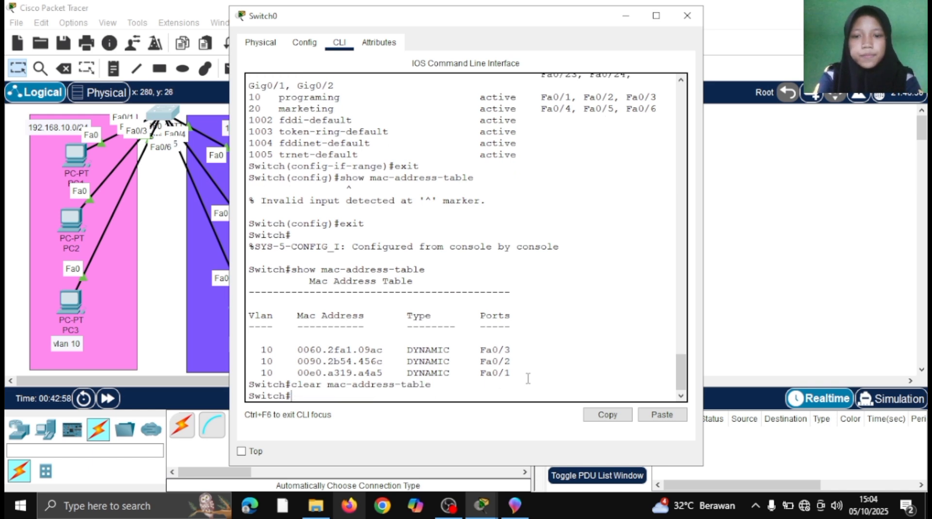
# - Run show mac-address-table again to check the table after clearing, and minimize the Switch0 window
pyautogui.press('Up')
pyautogui.press('Up')
pyautogui.press('Return')
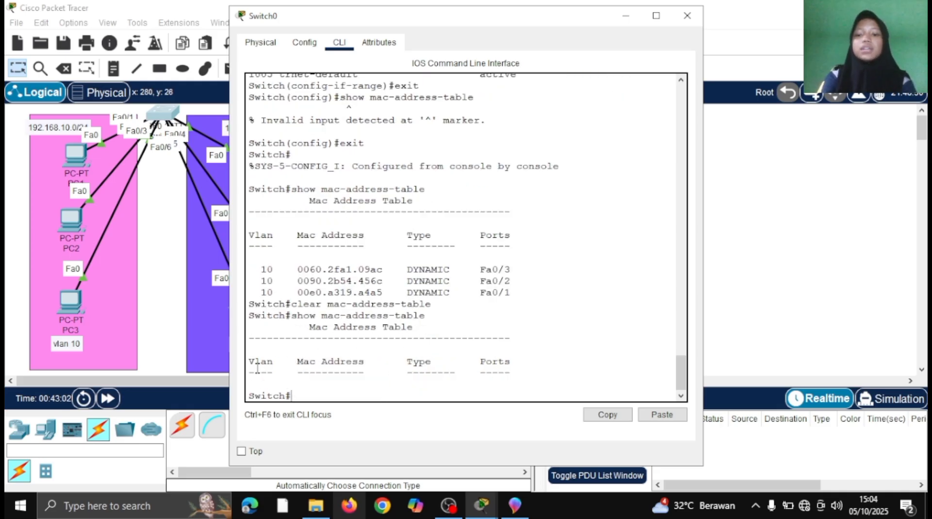
pyautogui.click(626, 16)
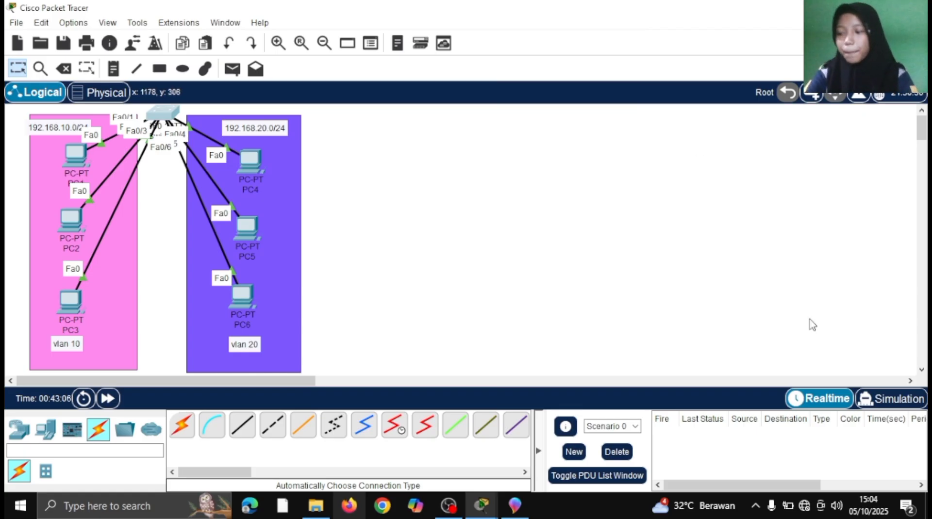
# - Switch to Simulation mode and add a simple PDU from PC1 to PC2
pyautogui.click(899, 399)
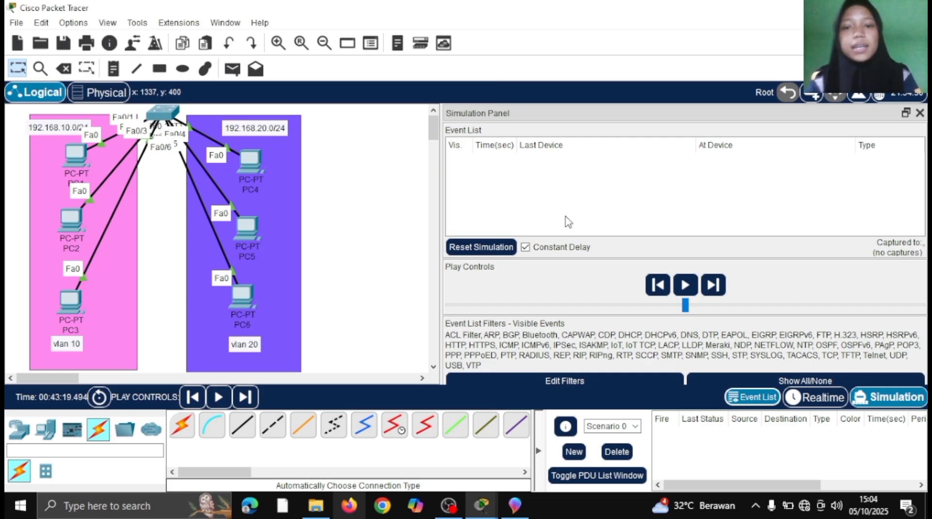
pyautogui.click(233, 75)
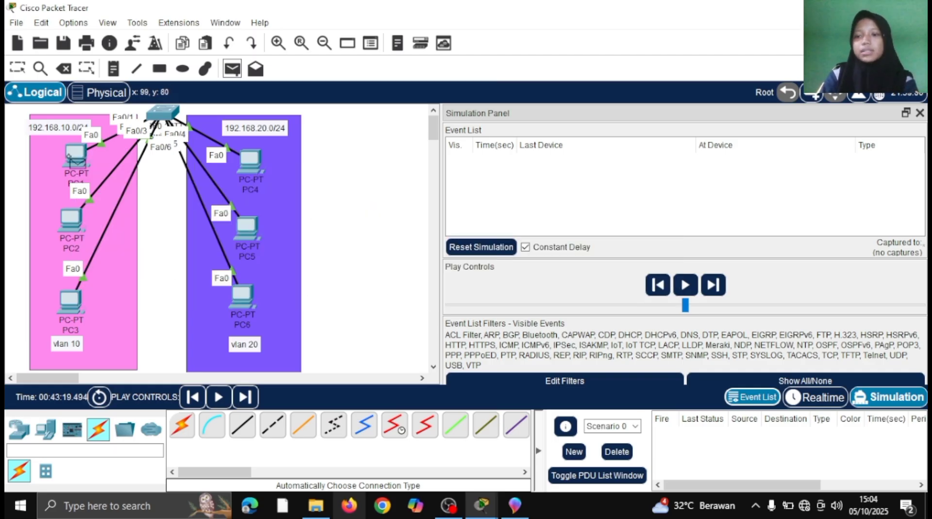
pyautogui.click(69, 157)
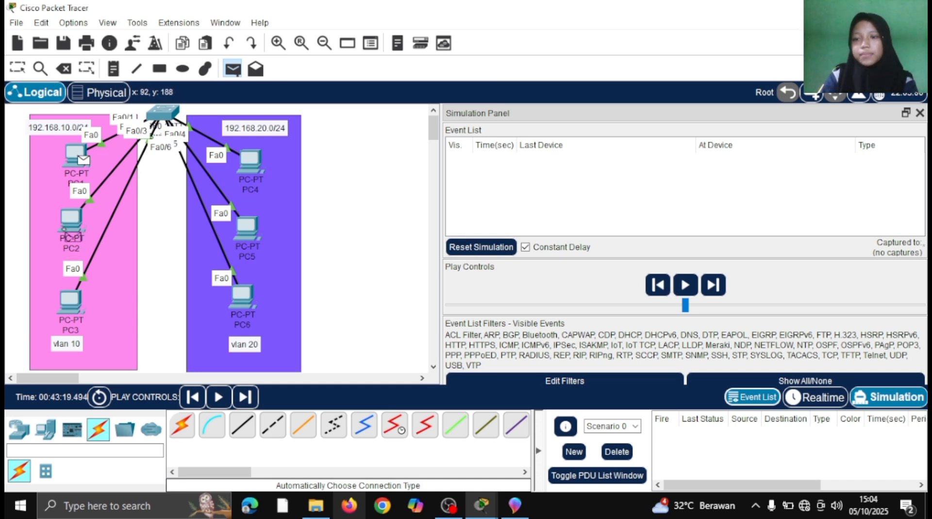
pyautogui.click(67, 224)
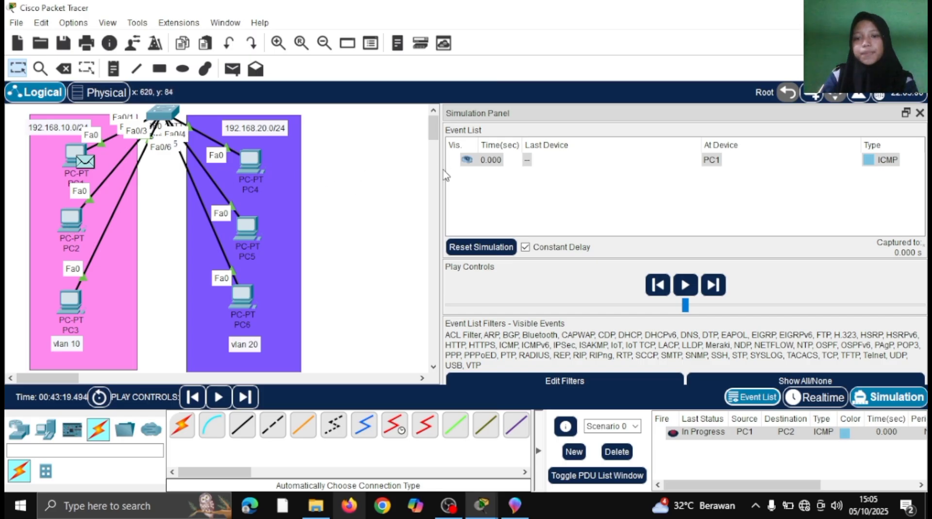
pyautogui.moveTo(440, 175)
pyautogui.mouseDown()
pyautogui.moveTo(411, 175)
pyautogui.moveTo(440, 176)
pyautogui.mouseUp()
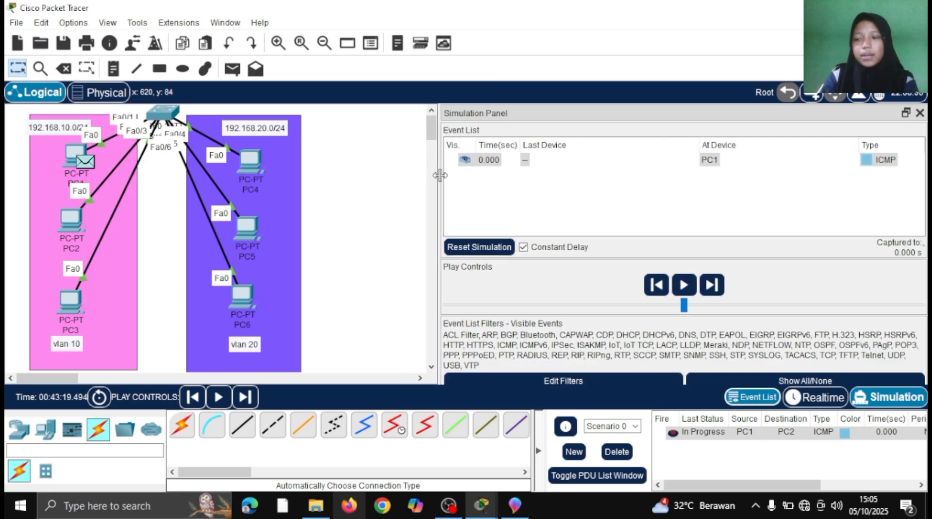
# - Open PC1's Command Prompt, run arp -a to check its ARP entries, and minimize the PC1 window
pyautogui.click(72, 156)
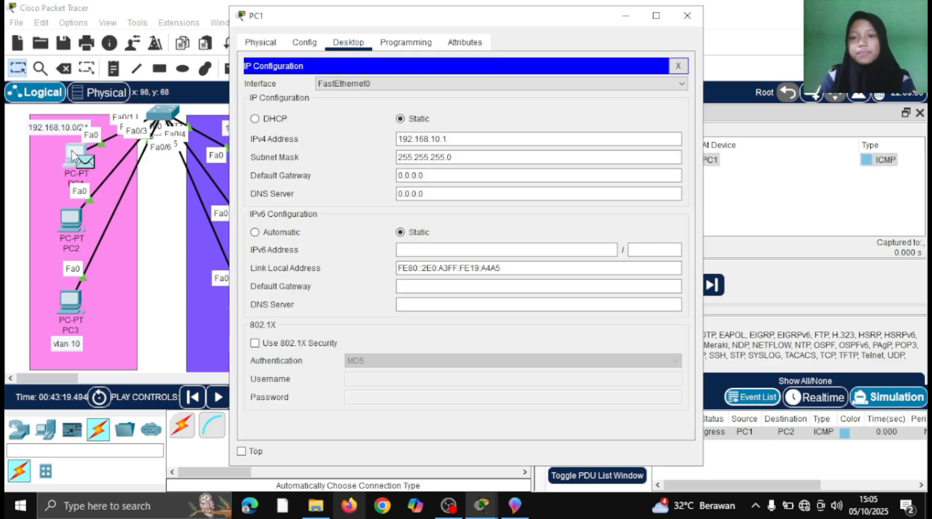
pyautogui.click(679, 67)
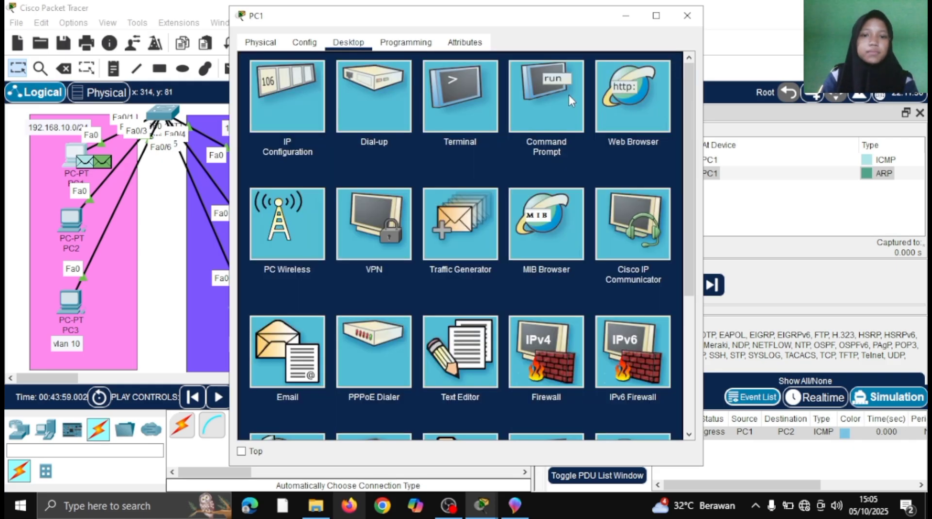
pyautogui.click(537, 109)
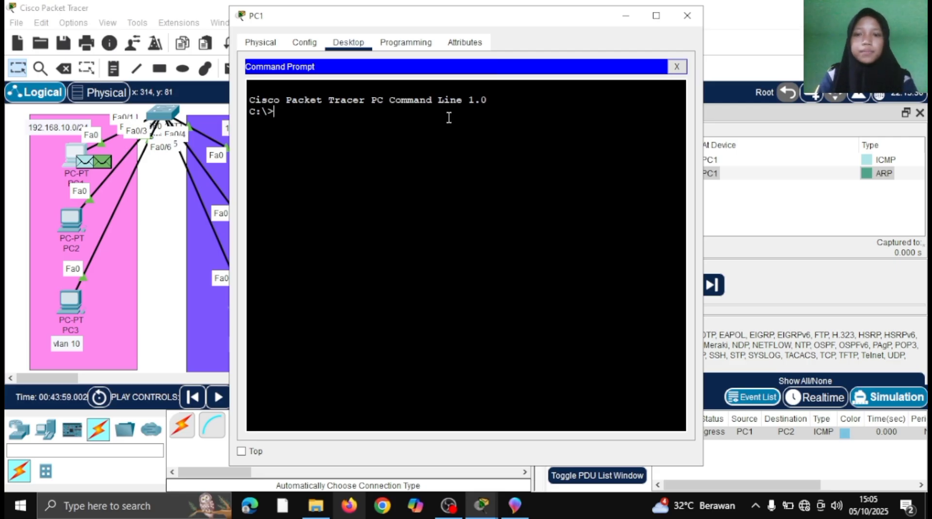
pyautogui.write('arp -a')
pyautogui.press('Return')
pyautogui.press('Up')
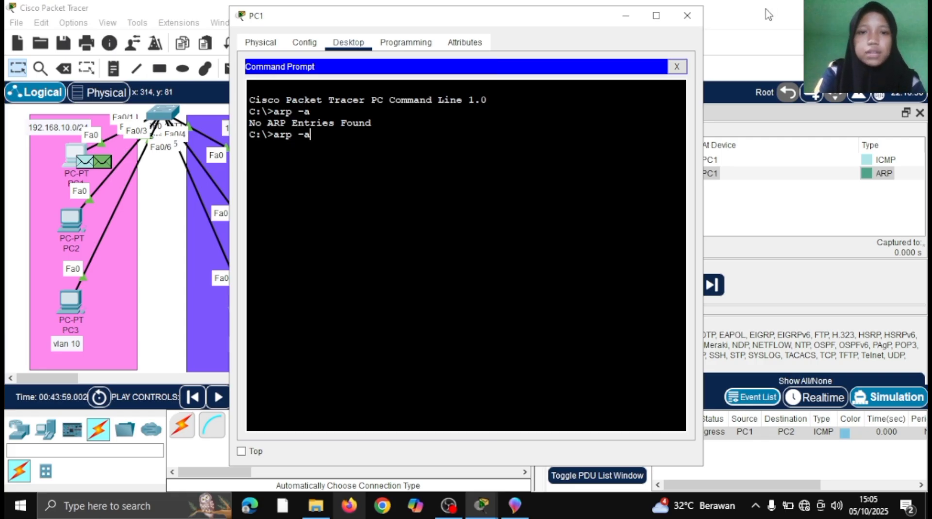
pyautogui.click(625, 16)
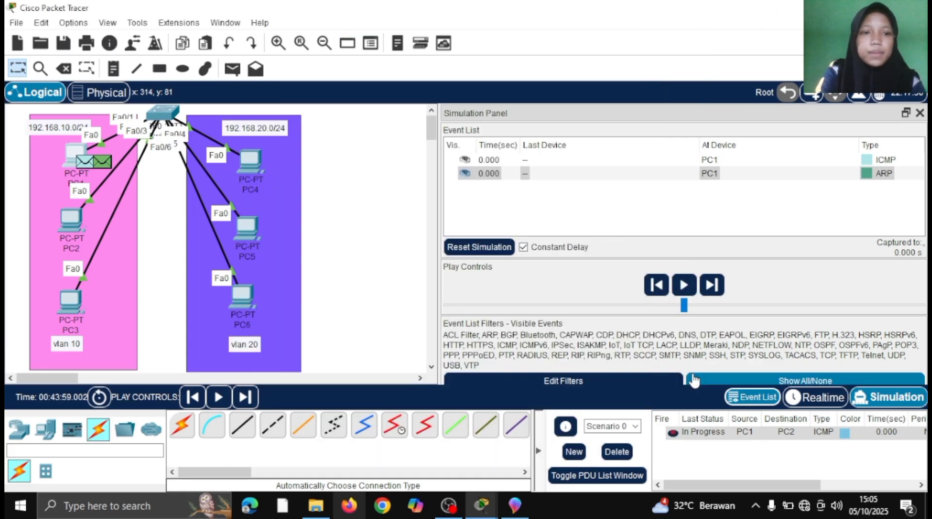
# - Delete the current PDU scenario and add a fresh simple PDU from PC1 to PC2
pyautogui.click(616, 452)
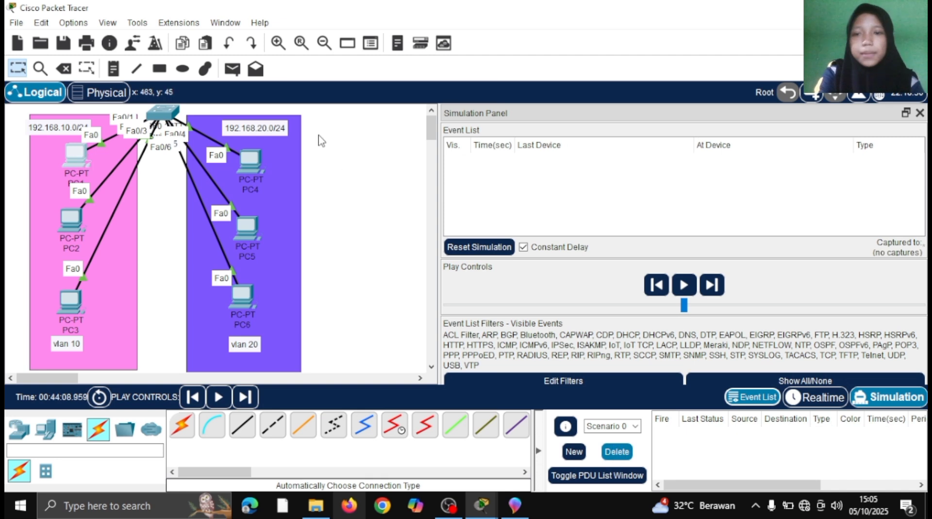
pyautogui.click(233, 70)
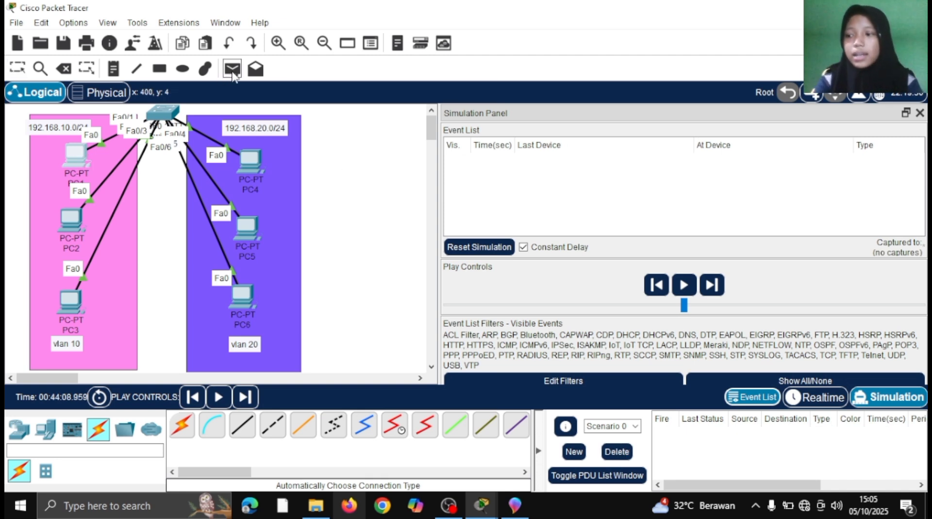
pyautogui.click(78, 157)
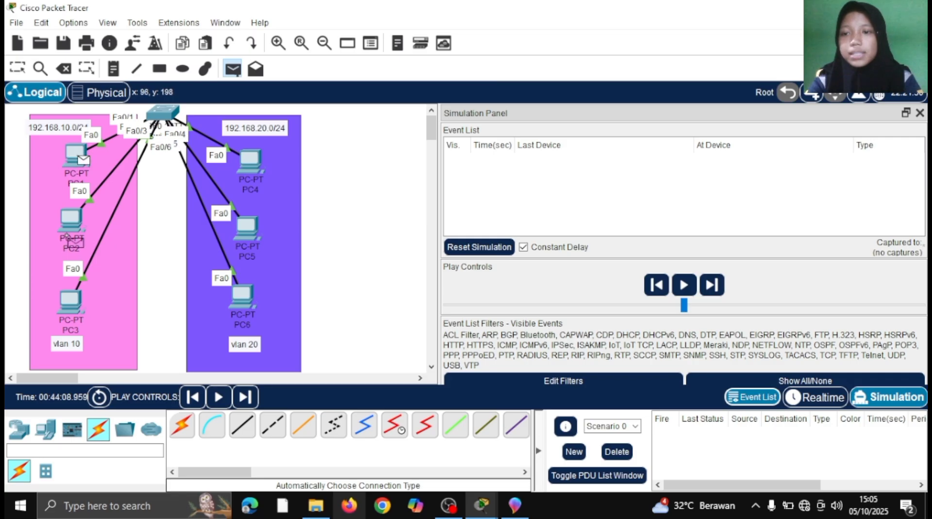
pyautogui.click(74, 222)
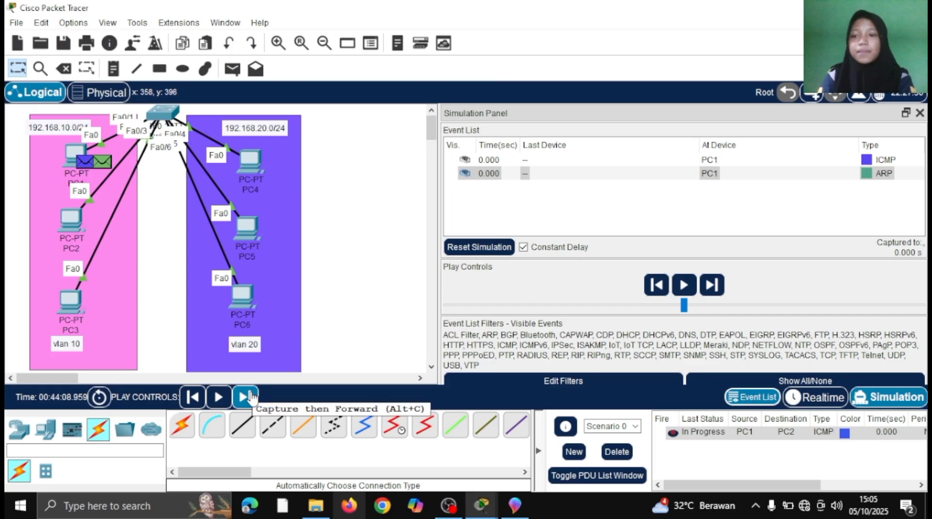
# - Advance the simulation one event at a time through the ARP request and reply between PC1 and PC2
pyautogui.click(251, 397)
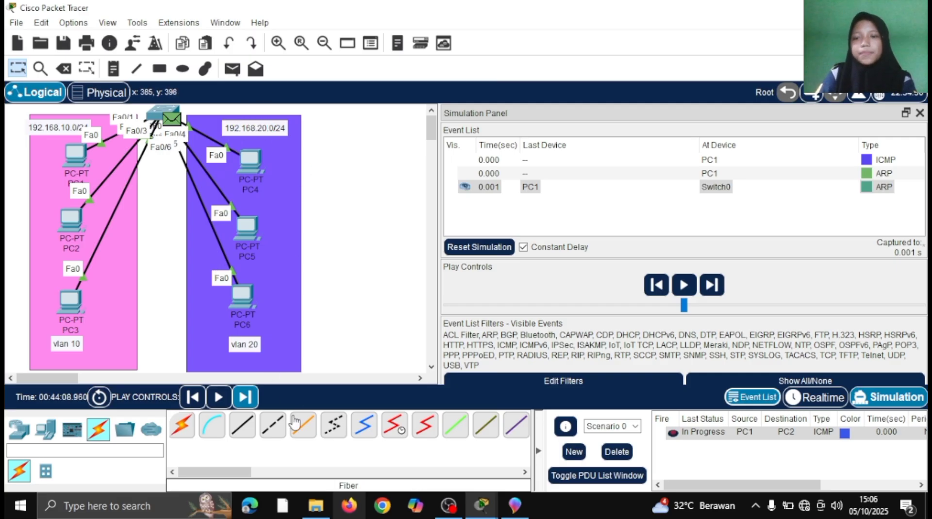
pyautogui.click(243, 401)
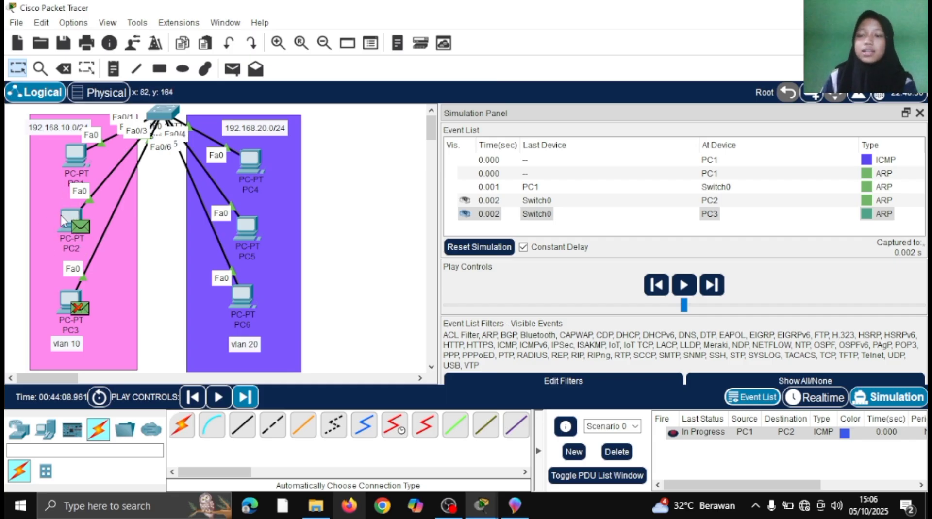
pyautogui.moveTo(63, 221)
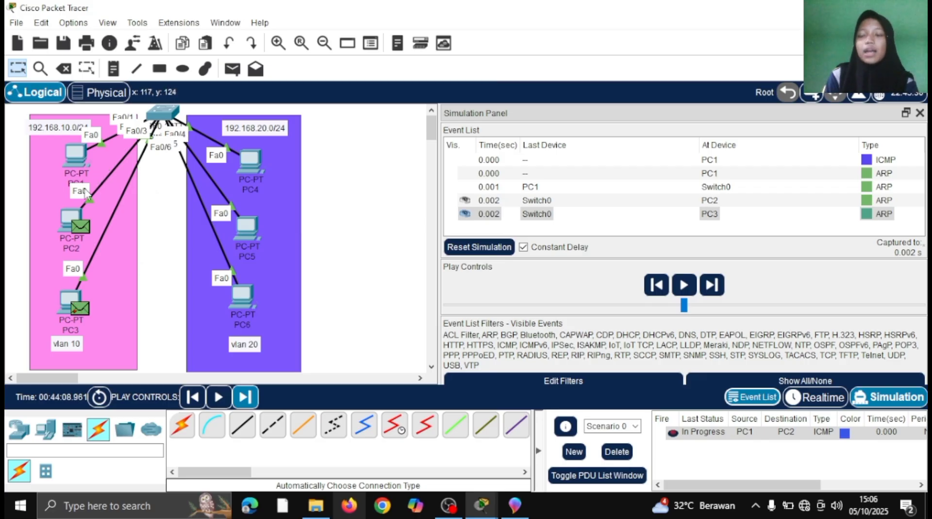
pyautogui.click(244, 398)
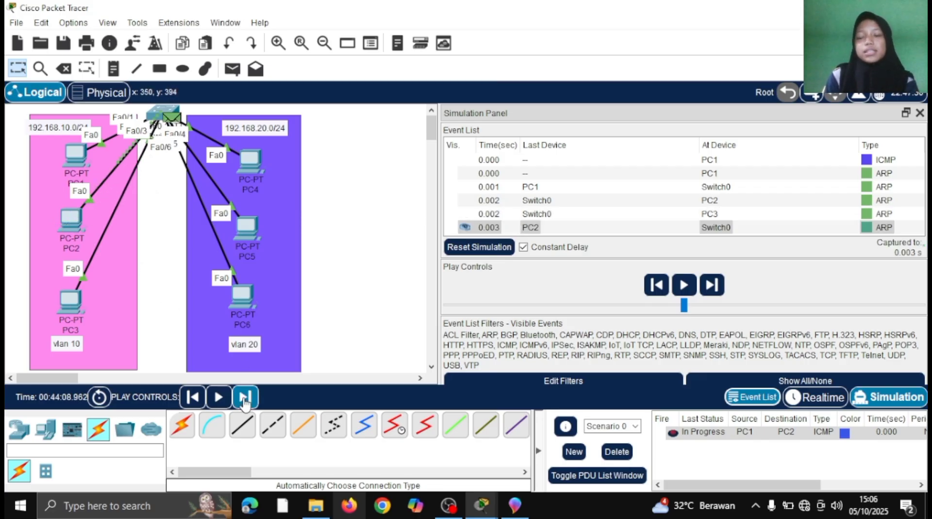
pyautogui.click(244, 397)
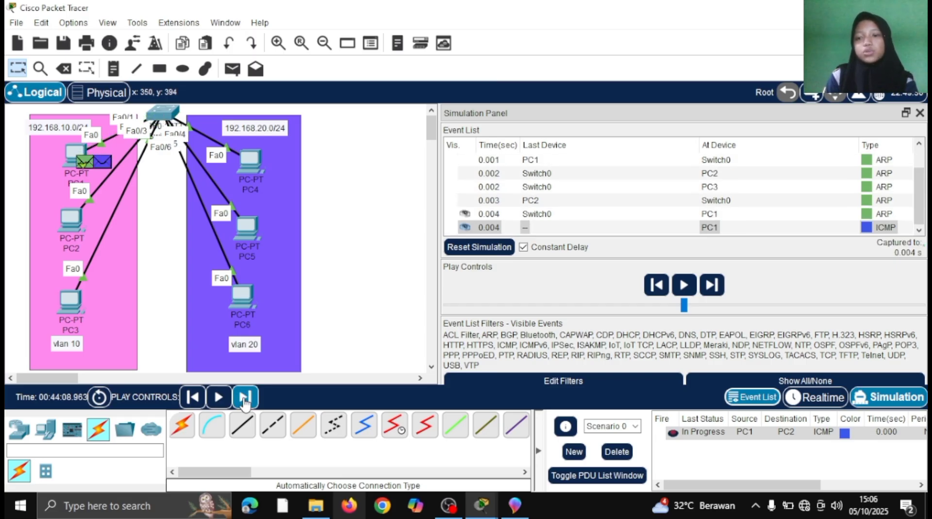
# - Advance the simulation event by event as the ICMP packet travels to PC2 and its reply returns to PC1
pyautogui.doubleClick(124, 237)
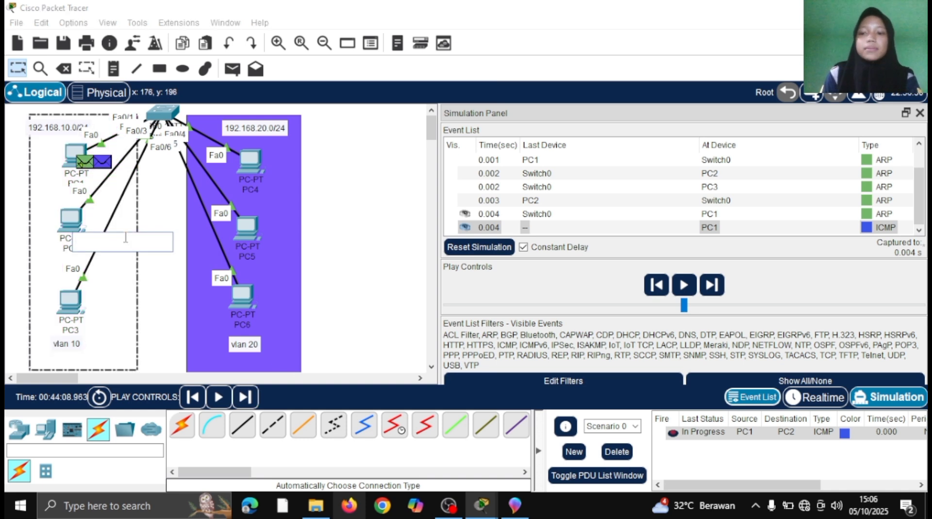
pyautogui.click(248, 397)
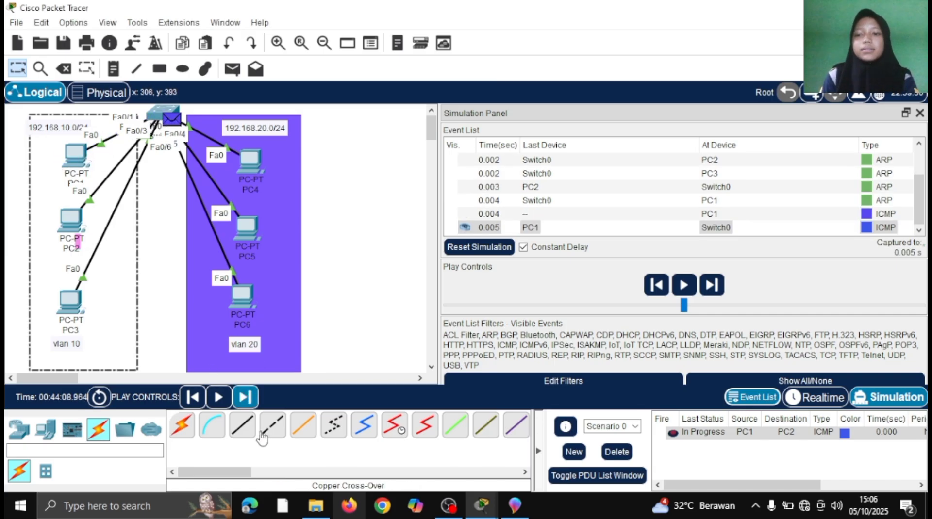
pyautogui.click(242, 398)
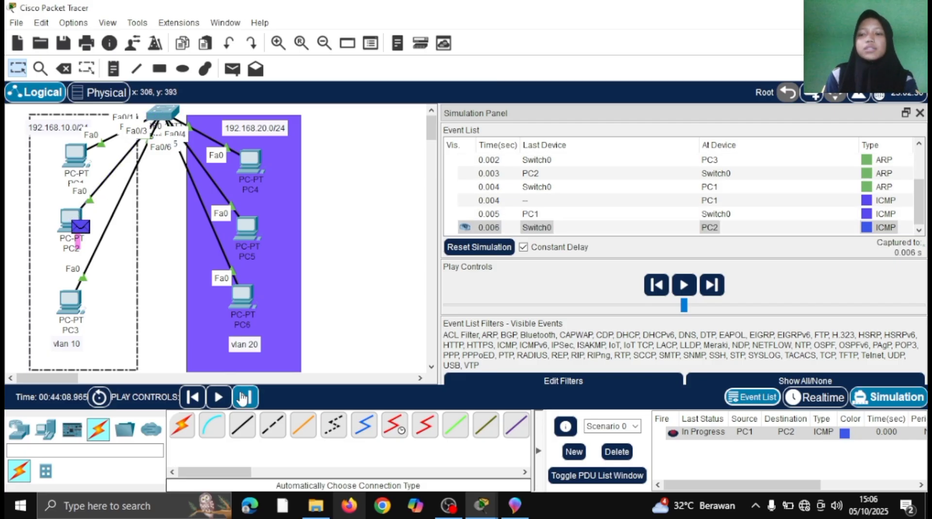
pyautogui.click(242, 398)
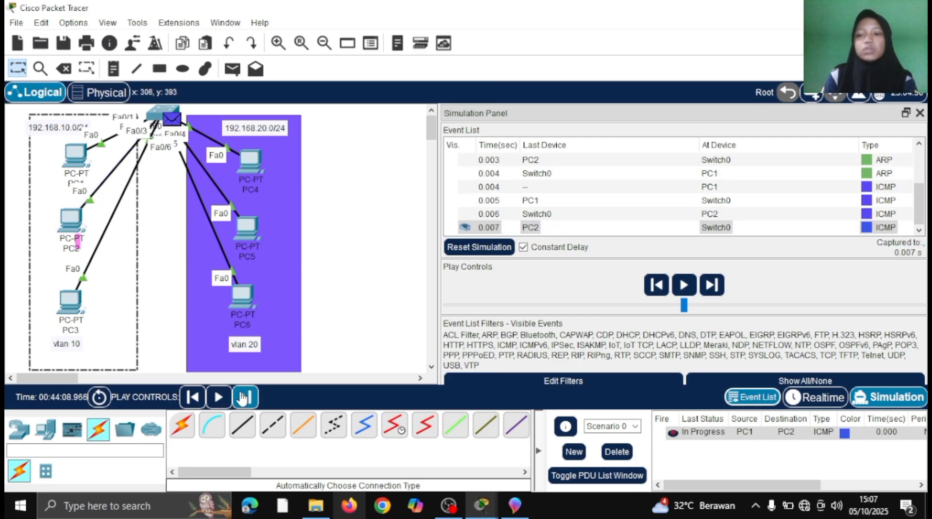
pyautogui.click(243, 398)
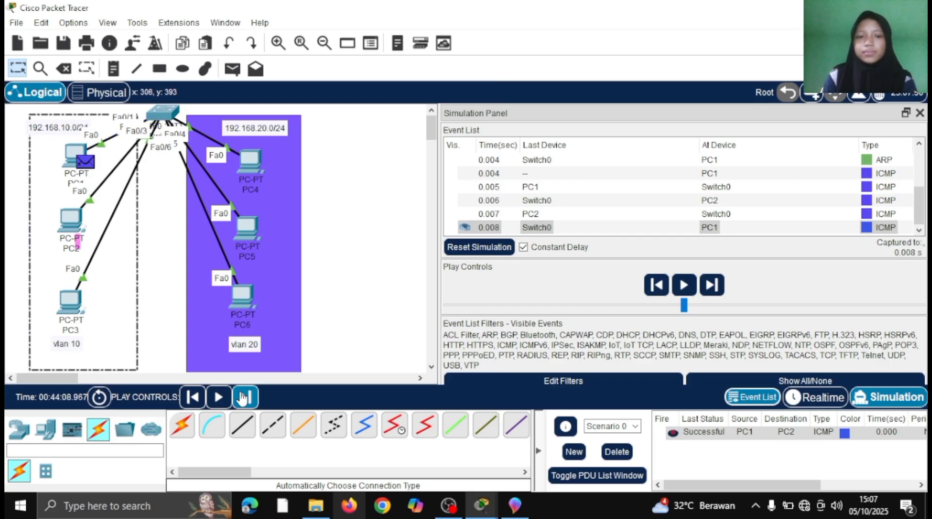
pyautogui.click(757, 435)
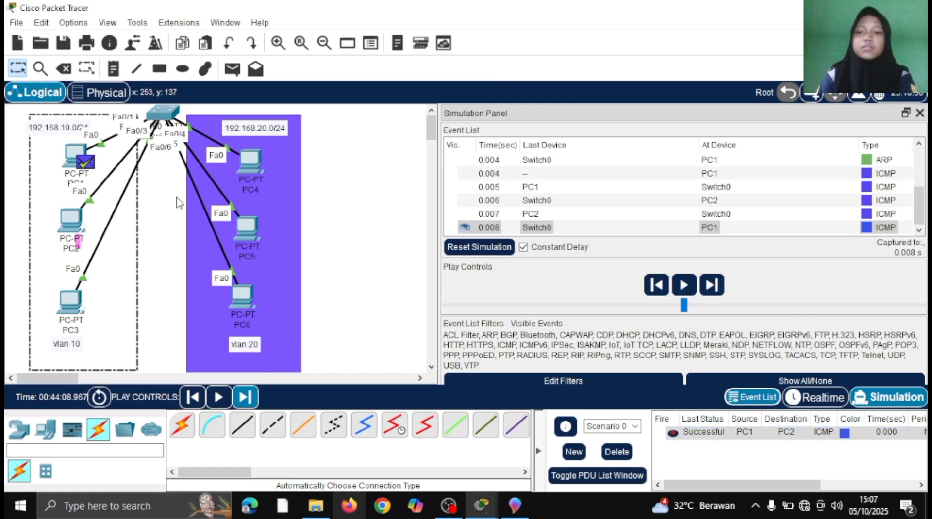
# - Return to Realtime mode and place three new PCs in a vertical column to the right of the VLAN 20 area
pyautogui.click(801, 402)
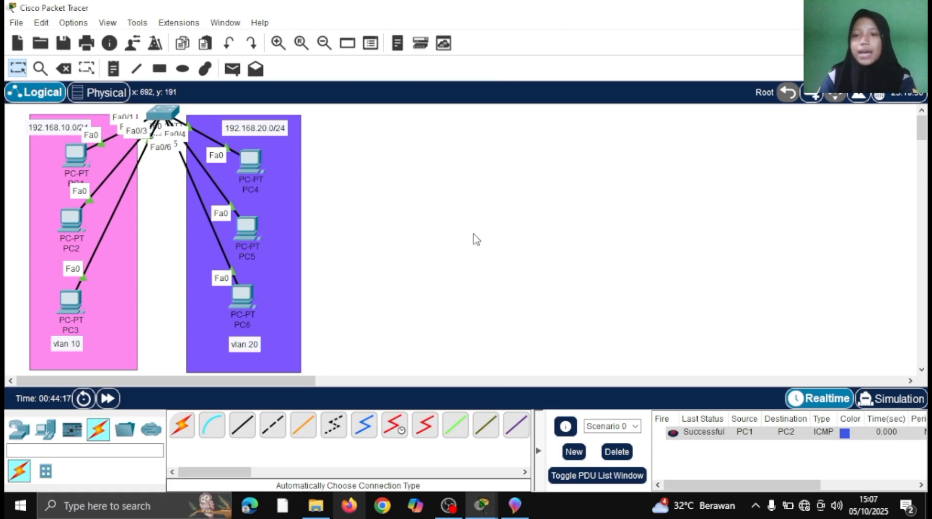
pyautogui.click(50, 435)
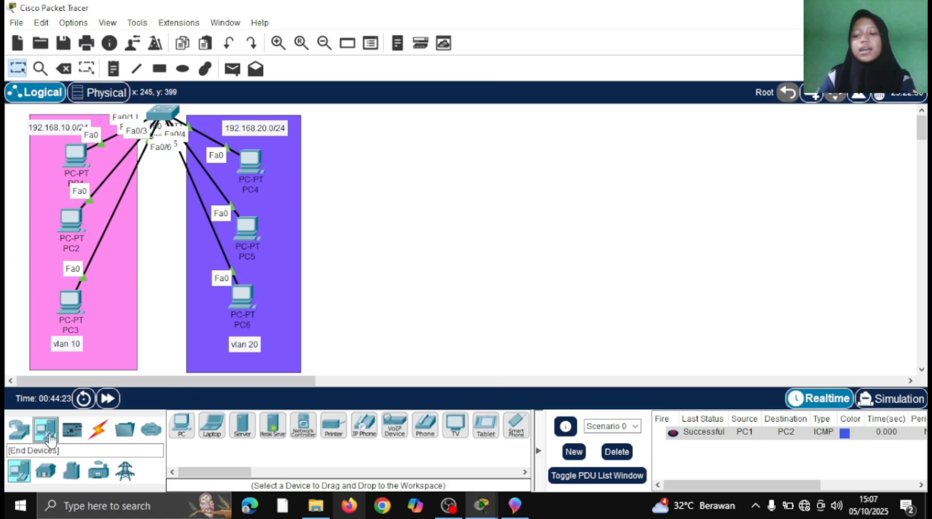
pyautogui.click(181, 426)
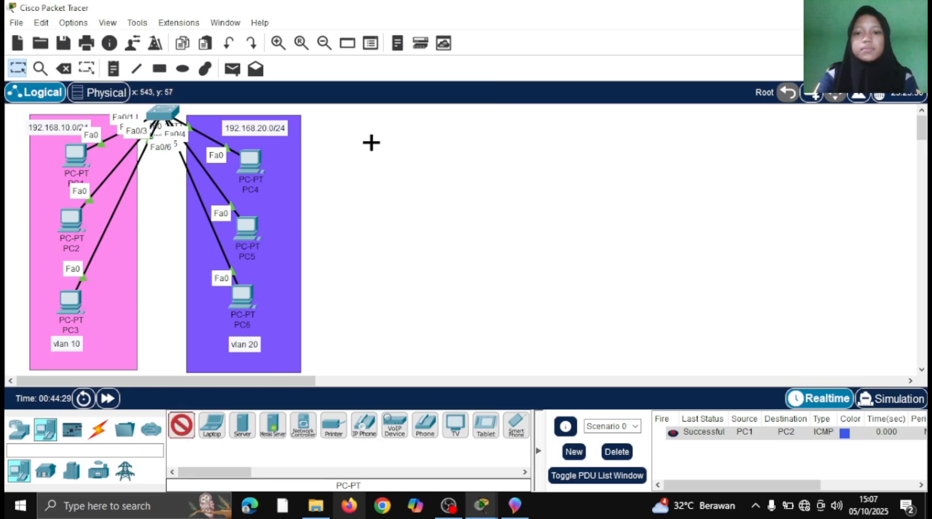
pyautogui.click(357, 147)
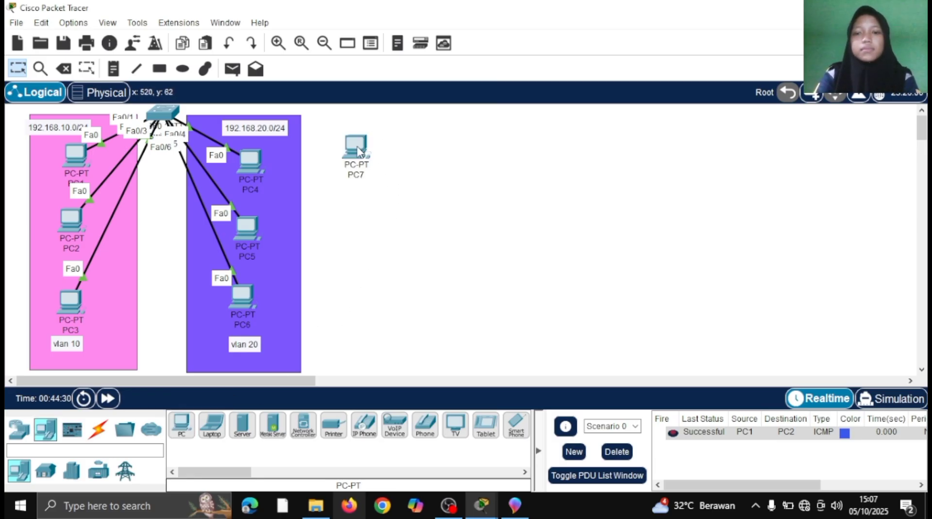
pyautogui.click(179, 436)
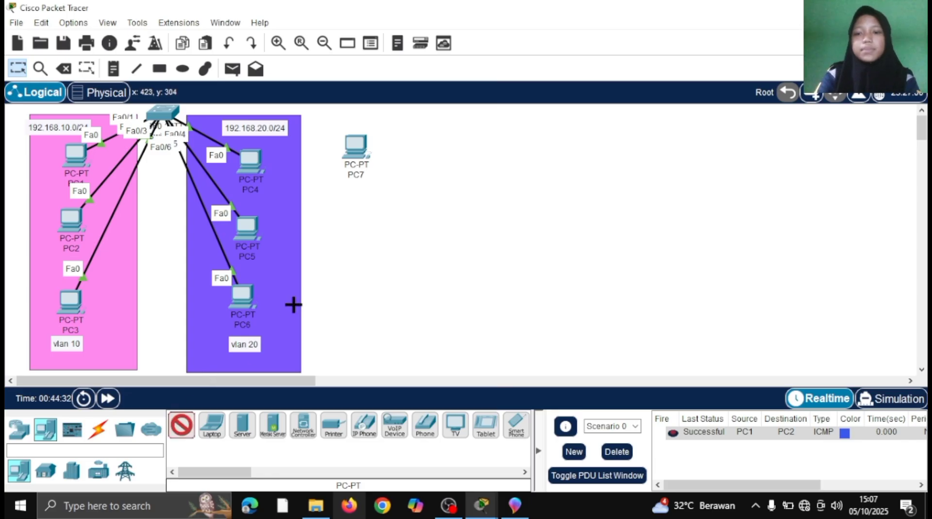
pyautogui.click(352, 221)
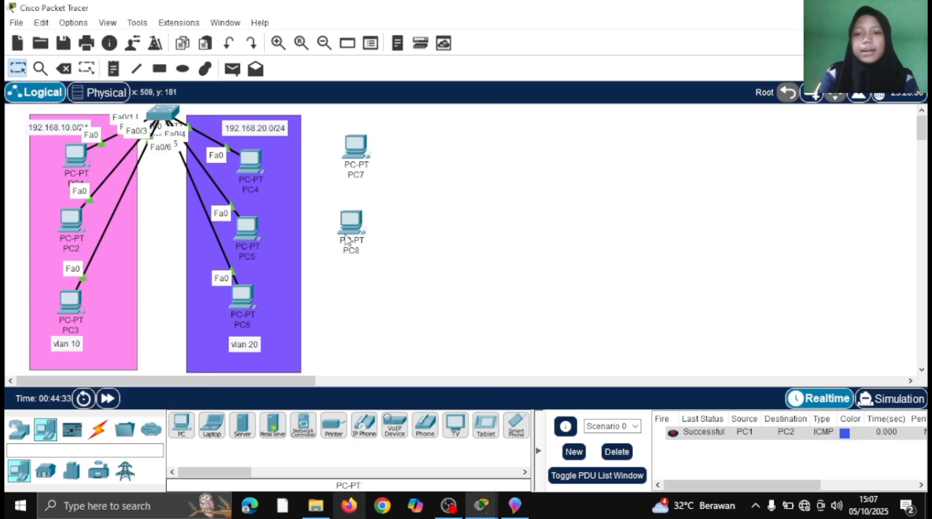
pyautogui.click(178, 433)
pyautogui.click(346, 296)
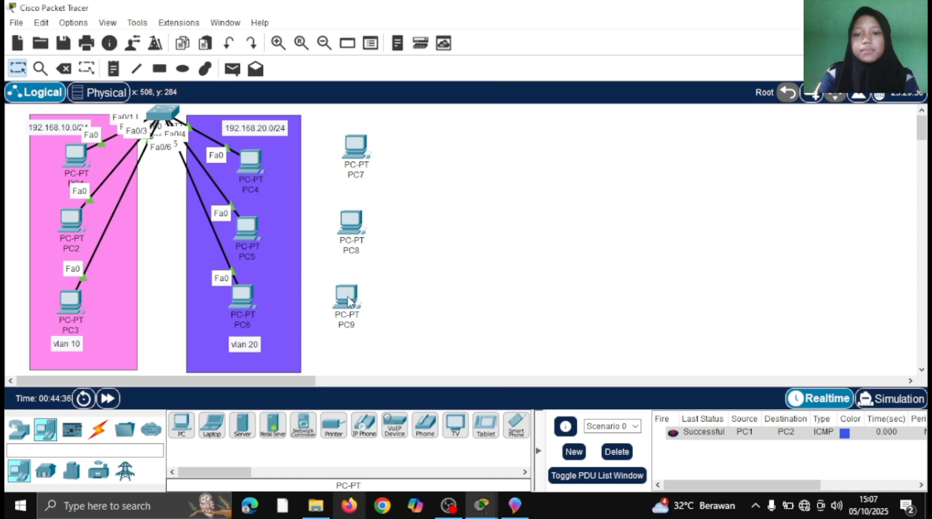
# - Place three more PCs in a second vertical column, well to the right of PC7, PC8 and PC9
pyautogui.click(185, 428)
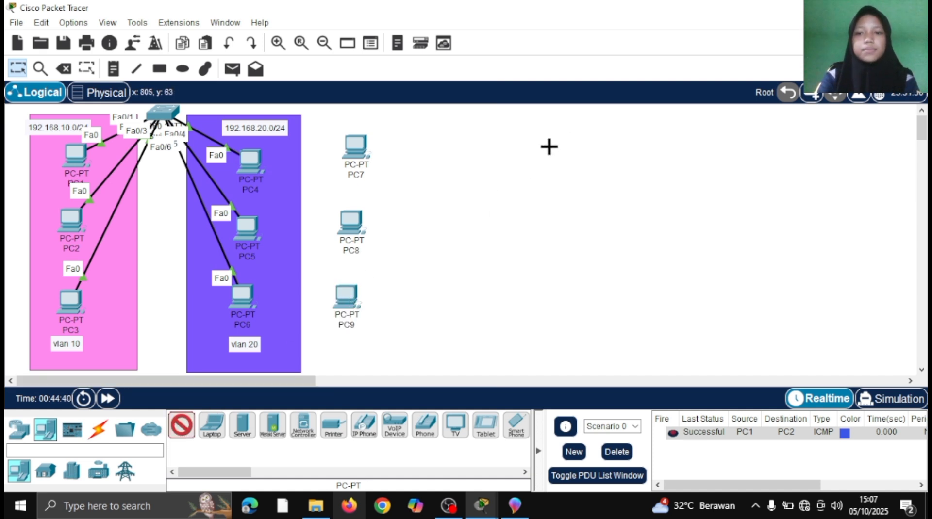
pyautogui.click(549, 147)
pyautogui.click(184, 428)
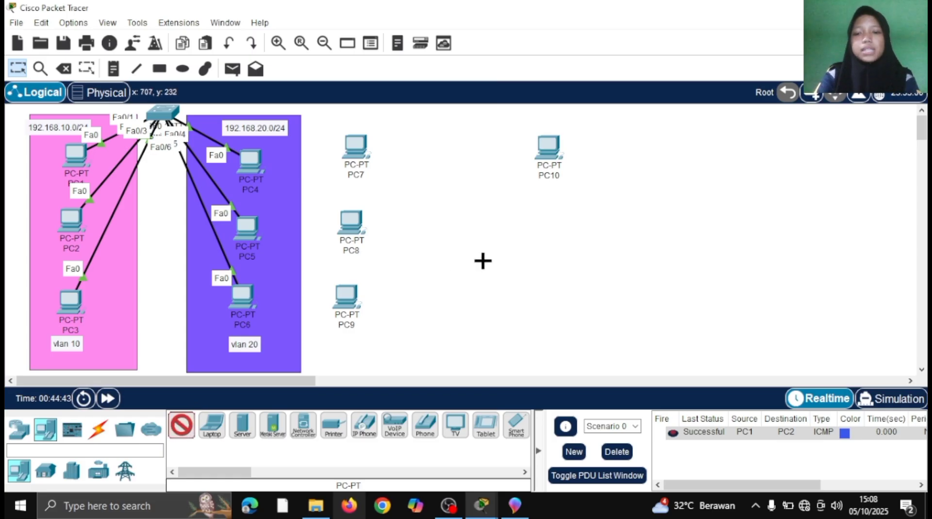
pyautogui.click(541, 217)
pyautogui.click(182, 426)
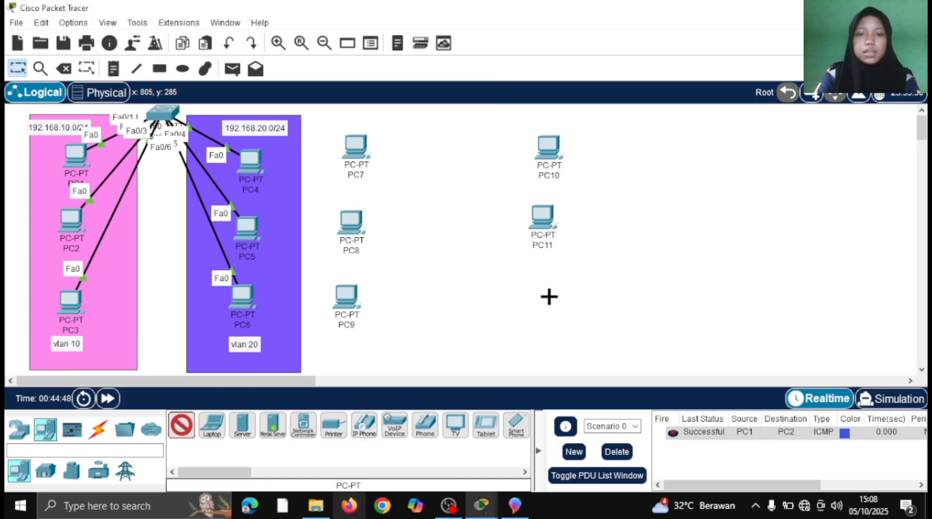
pyautogui.click(552, 303)
# - Move PC8, PC7 and PC10 slightly to the left and down to tidy the two new PC columns
pyautogui.moveTo(351, 223); pyautogui.dragTo(338, 234)
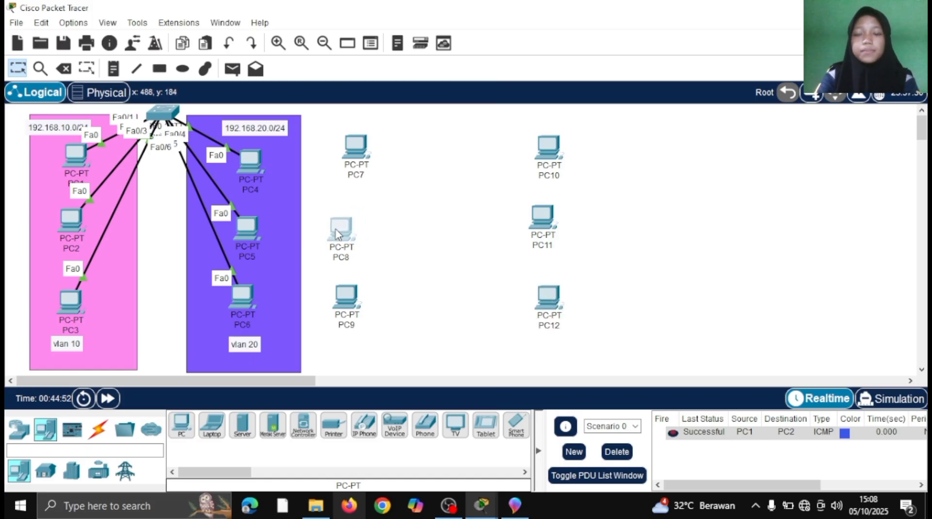
pyautogui.moveTo(357, 148); pyautogui.dragTo(335, 161)
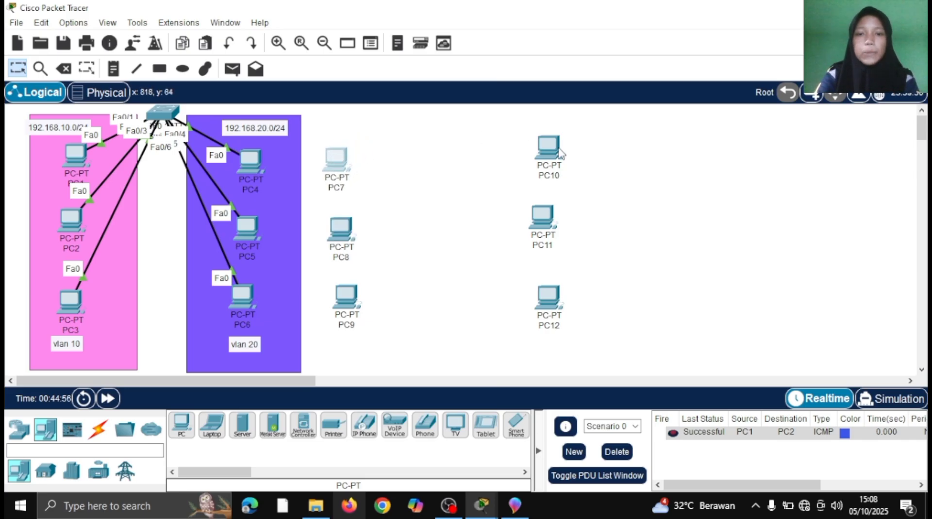
pyautogui.moveTo(546, 146); pyautogui.dragTo(537, 150)
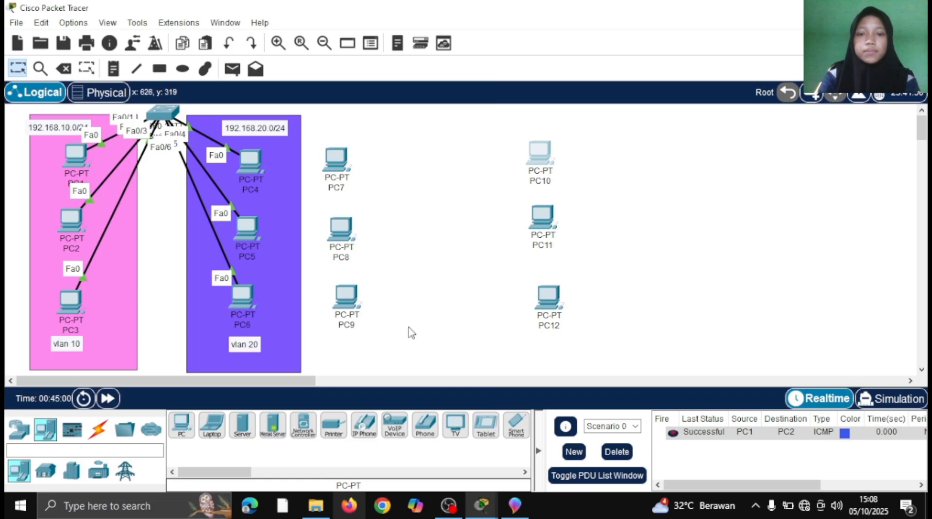
# - Add a 2960 switch above and between the two new PC columns
pyautogui.click(16, 436)
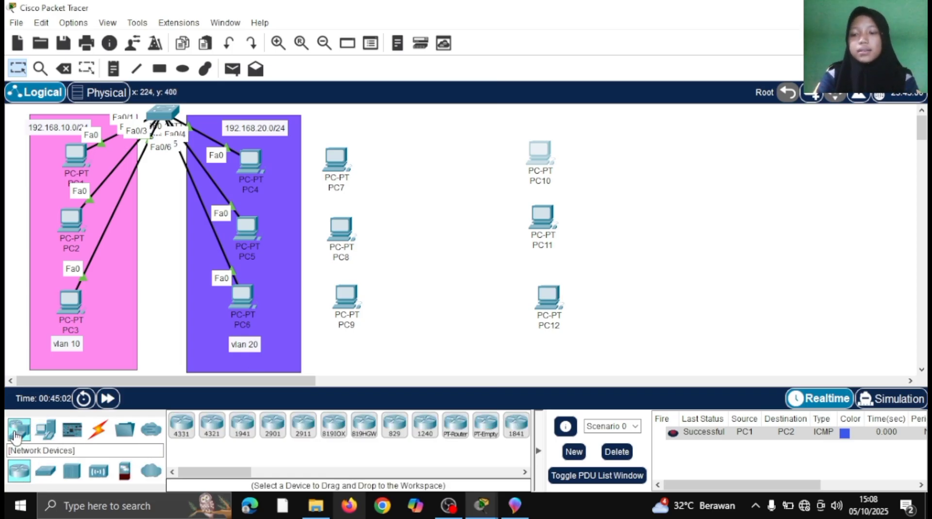
pyautogui.click(43, 473)
pyautogui.click(180, 427)
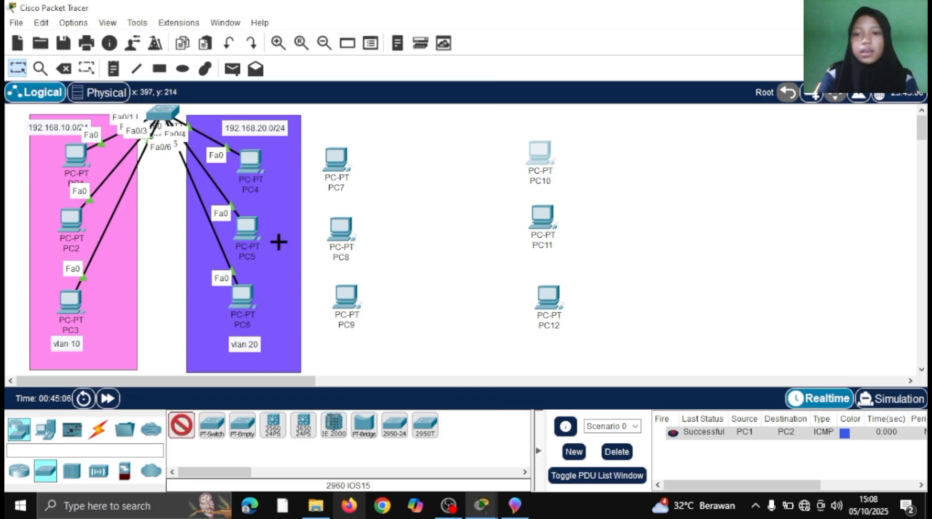
pyautogui.click(424, 116)
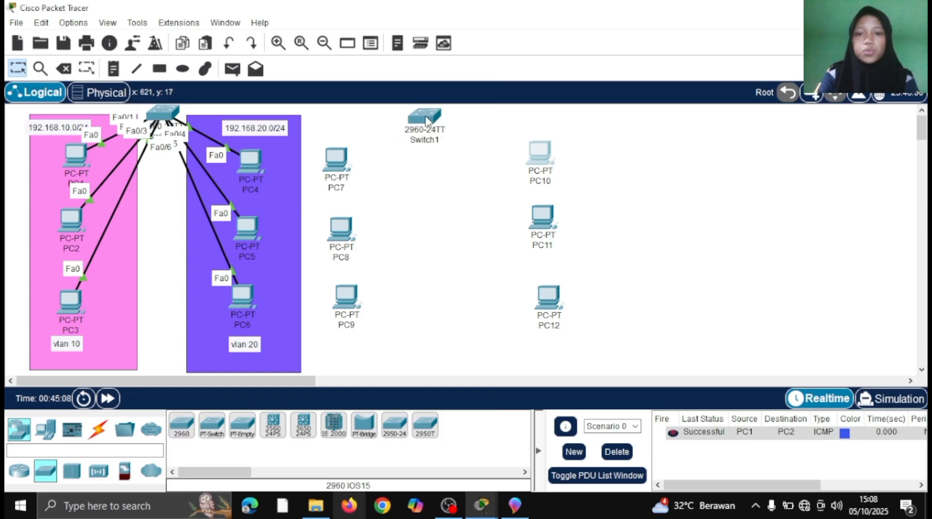
pyautogui.click(334, 162)
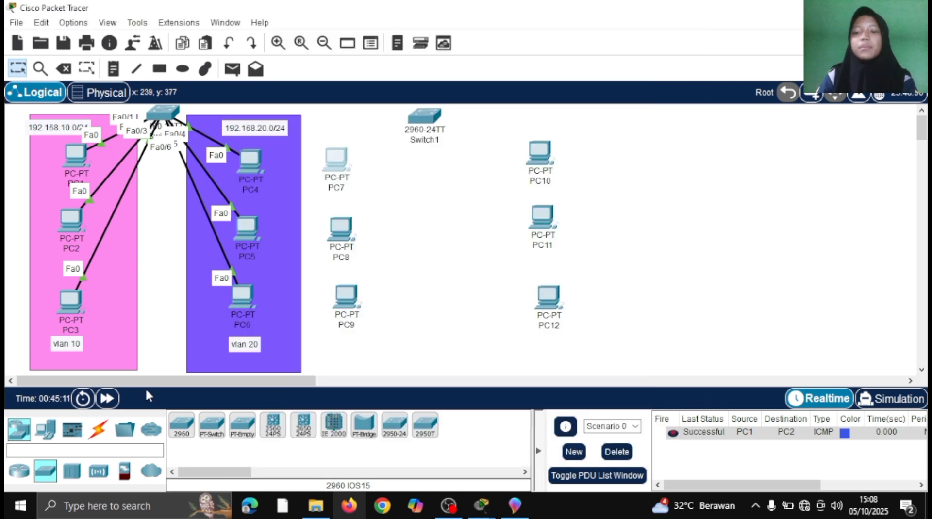
pyautogui.click(145, 388)
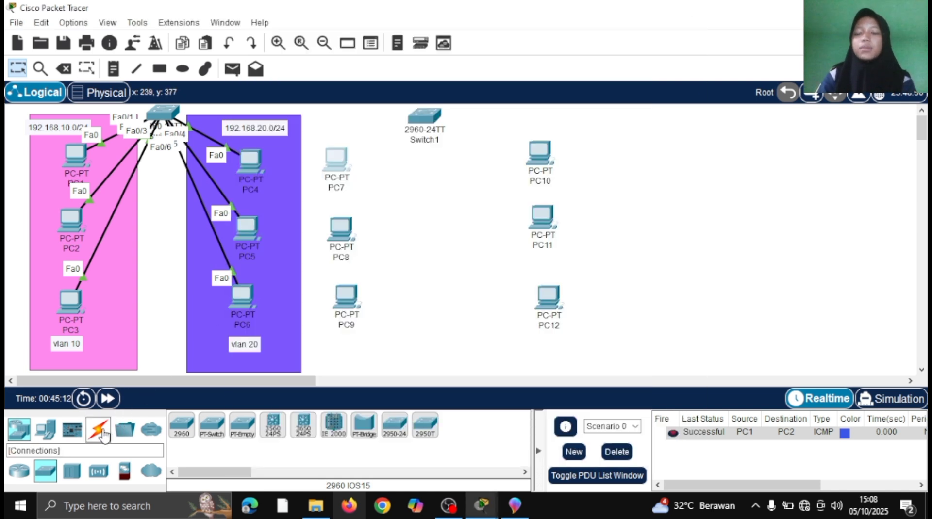
# - Cable PC7, PC8 and PC9 to Switch1 using the automatic connection type
pyautogui.click(101, 431)
pyautogui.click(181, 425)
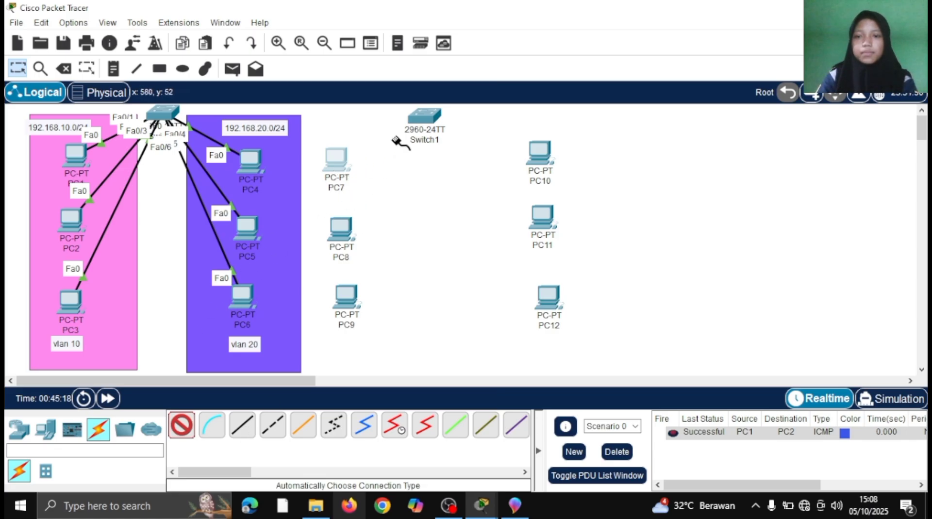
pyautogui.click(336, 163)
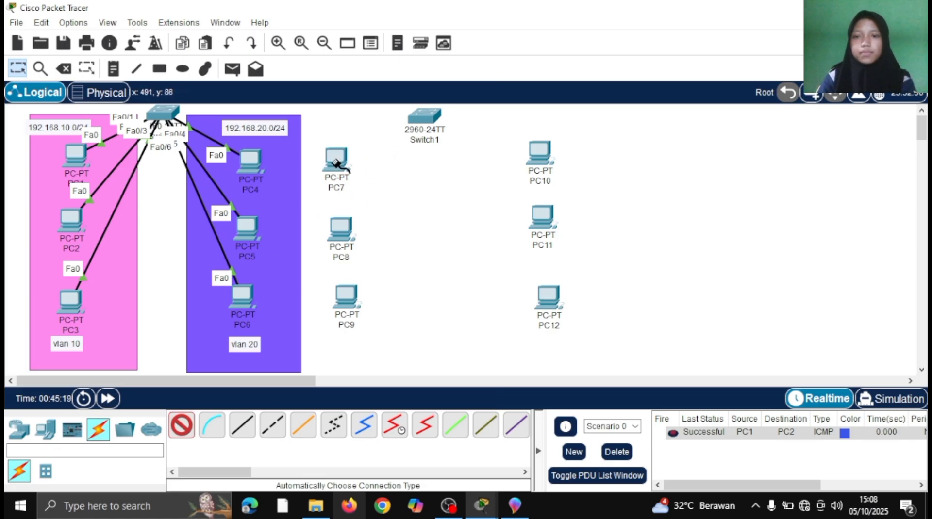
pyautogui.click(429, 115)
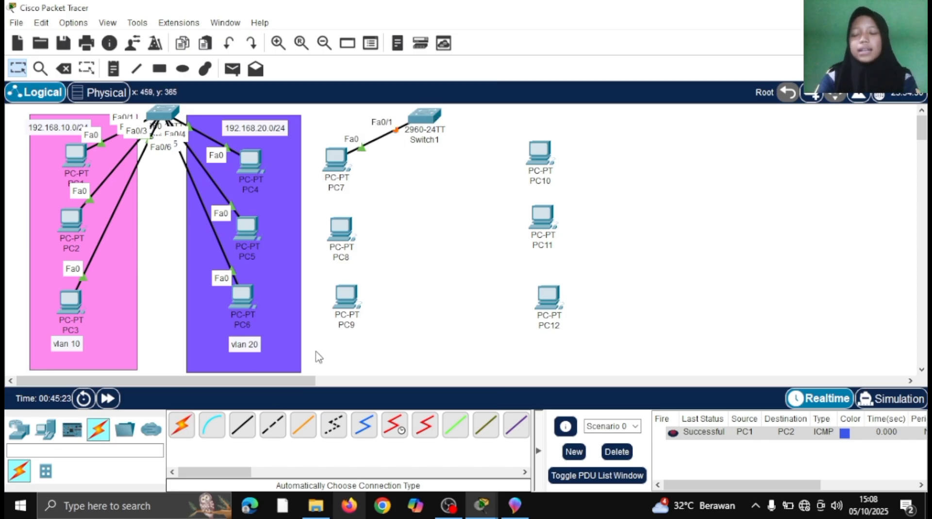
pyautogui.click(182, 427)
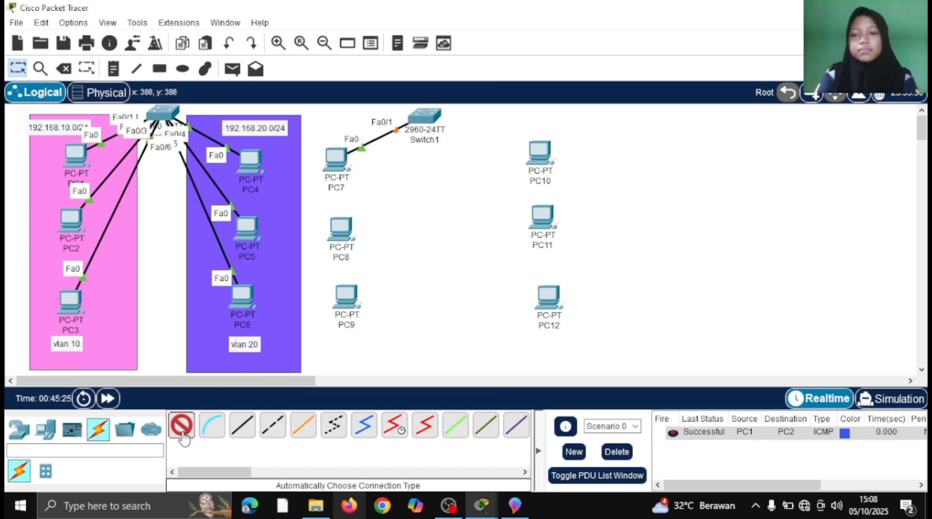
pyautogui.click(341, 224)
pyautogui.click(425, 117)
pyautogui.click(342, 301)
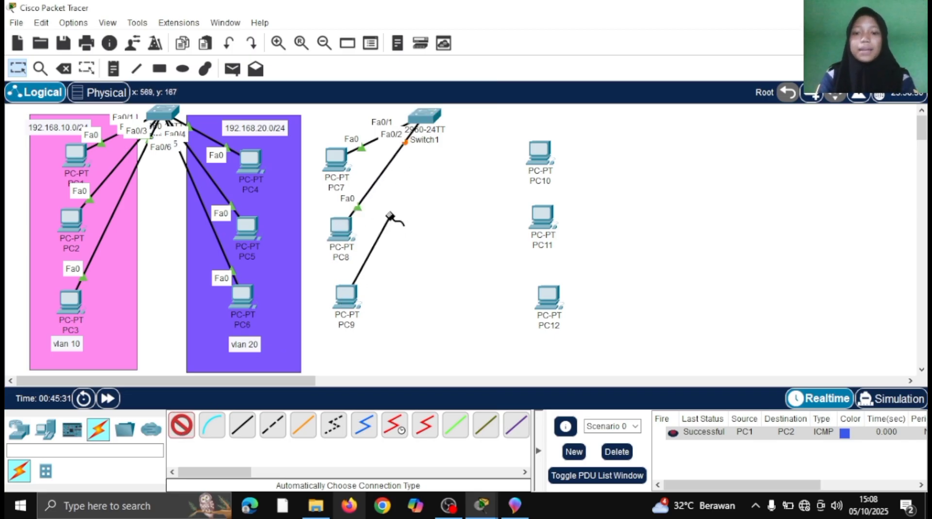
pyautogui.click(426, 115)
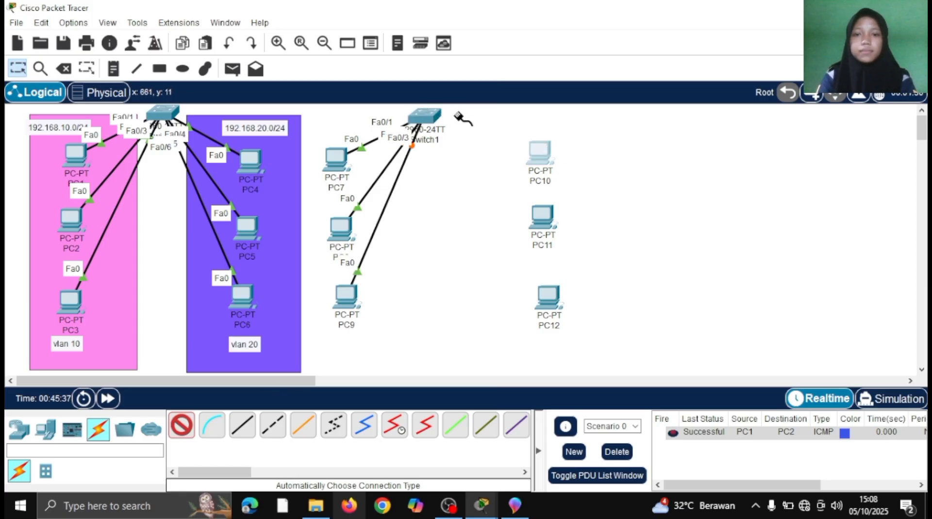
# - Cable PC10, PC11 and PC12 to Switch1 with automatic connections, then leave the connection tool
pyautogui.click(524, 143)
pyautogui.click(428, 117)
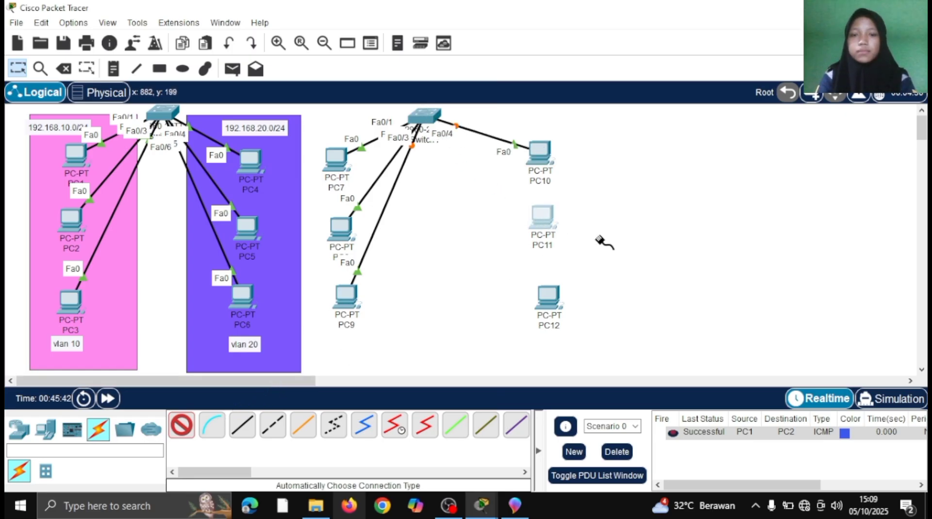
pyautogui.click(543, 213)
pyautogui.click(424, 117)
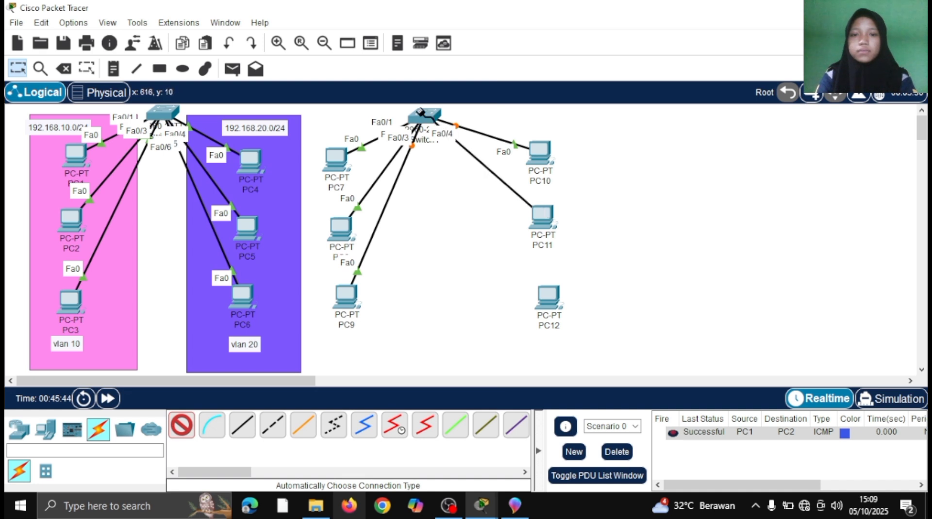
pyautogui.click(549, 296)
pyautogui.click(424, 119)
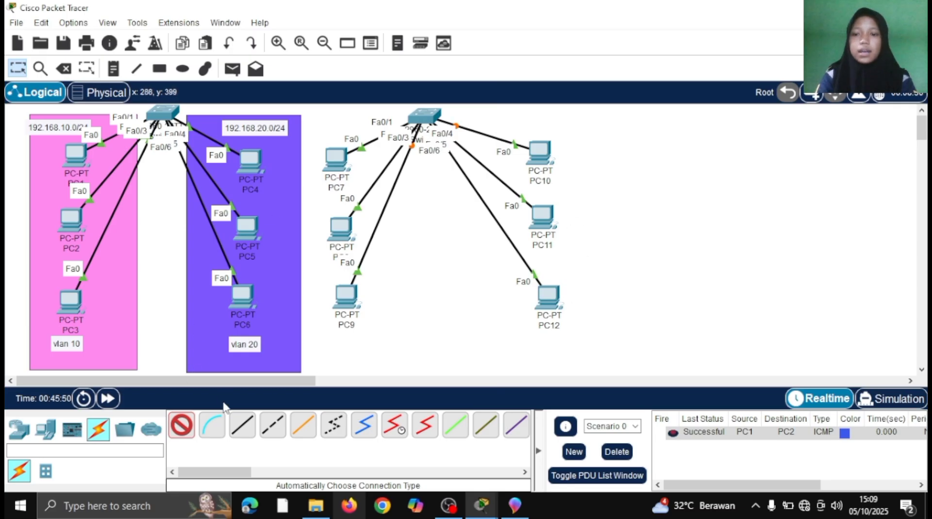
pyautogui.click(182, 426)
# - Move PC10, PC11 and PC12 closer to Switch1 in an aligned column, and nudge PC7 slightly to the right
pyautogui.moveTo(544, 294); pyautogui.dragTo(486, 294)
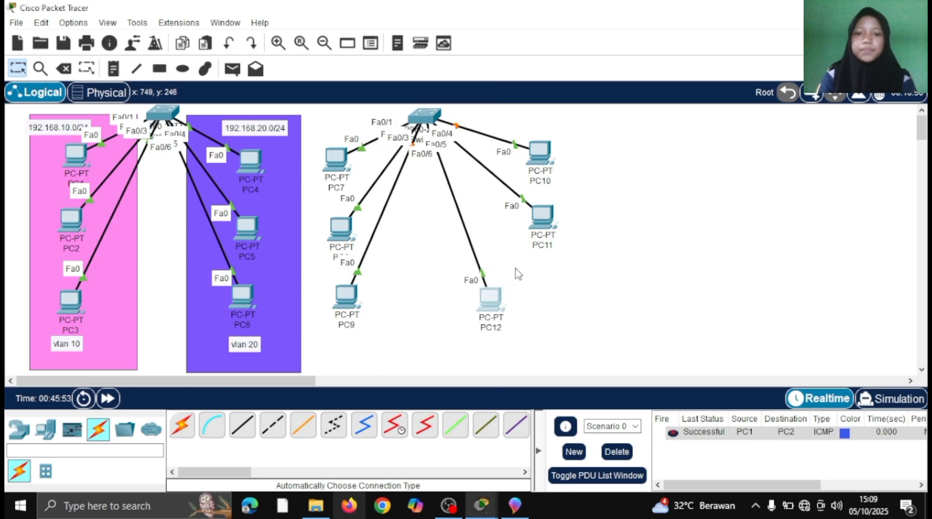
pyautogui.moveTo(551, 231); pyautogui.dragTo(514, 232)
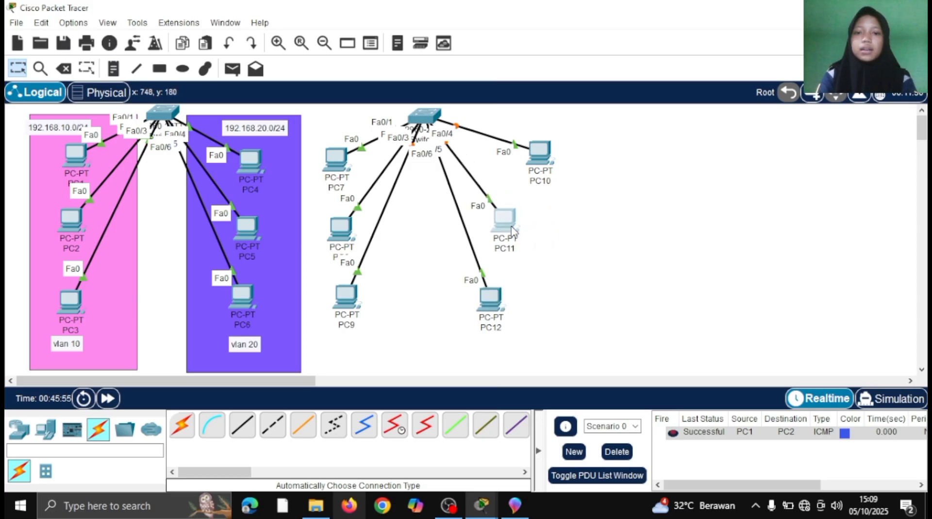
pyautogui.moveTo(544, 164); pyautogui.dragTo(508, 165)
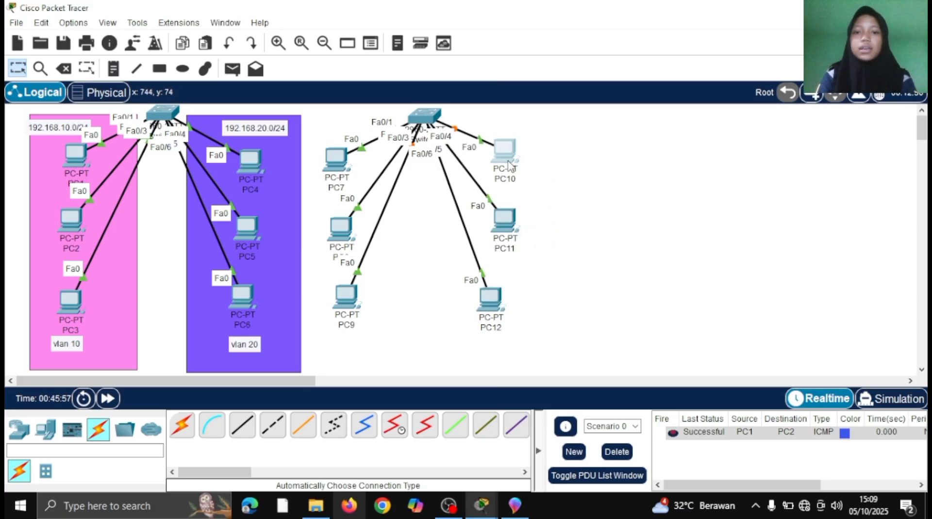
pyautogui.moveTo(499, 294); pyautogui.dragTo(508, 304)
pyautogui.moveTo(333, 168); pyautogui.dragTo(342, 167)
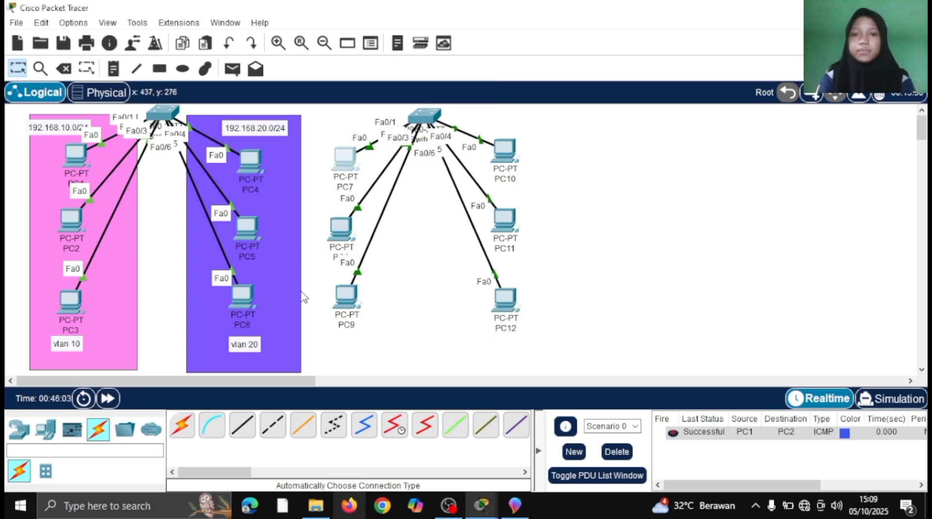
# - Link Switch0 to Switch1 with an automatic connection and shift Switch1 slightly upward
pyautogui.click(180, 427)
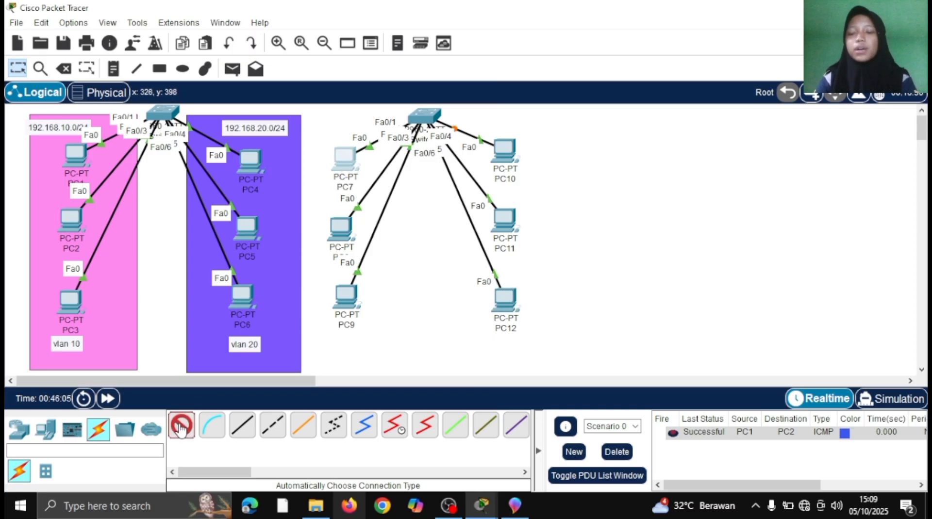
pyautogui.click(157, 114)
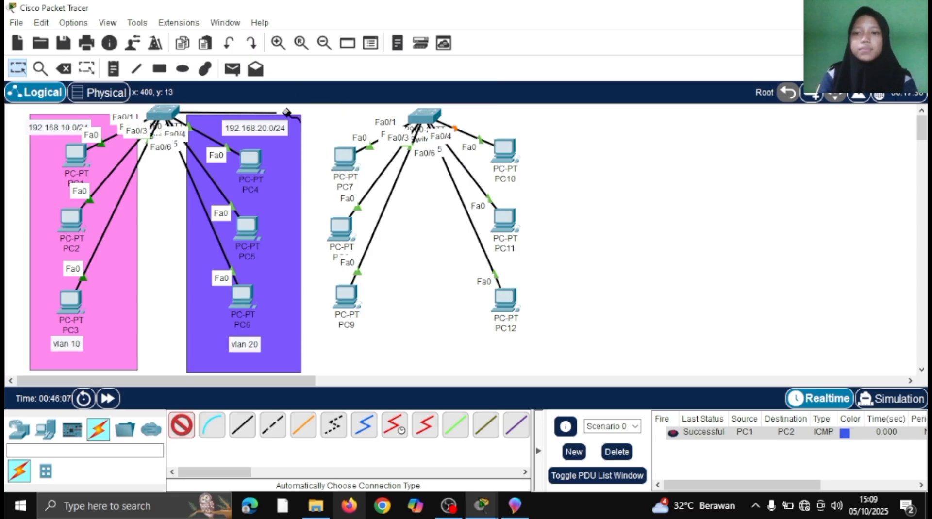
pyautogui.click(421, 118)
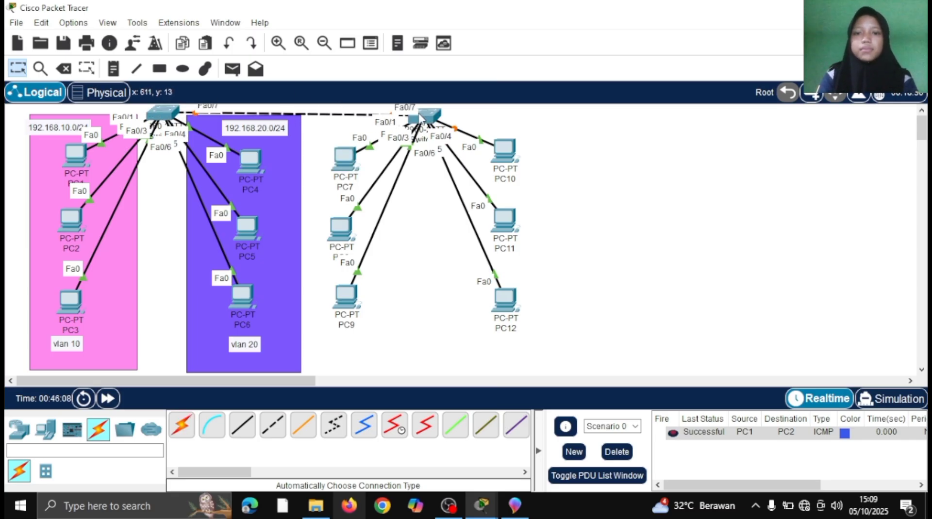
pyautogui.moveTo(430, 119); pyautogui.dragTo(431, 110)
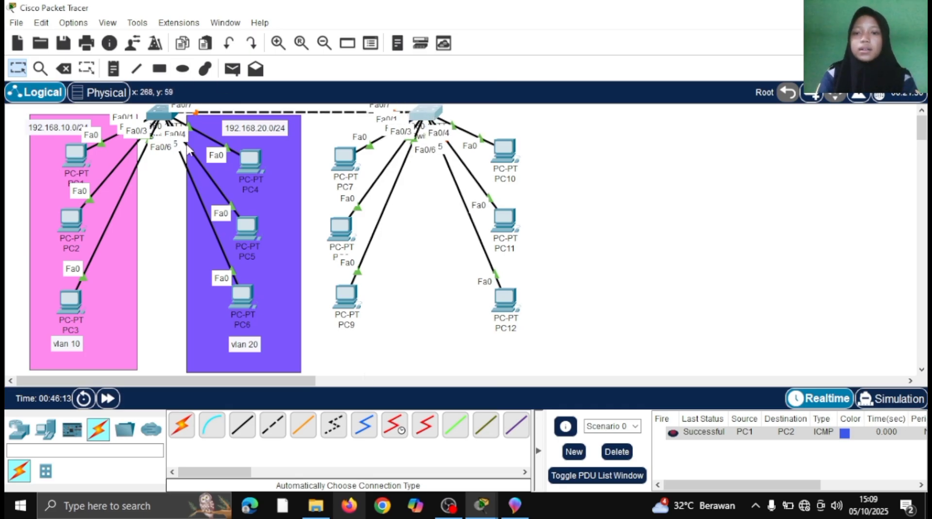
# - Draw a rectangle filled with #ff5574 behind PC7, PC8 and PC9, then return to selection mode
pyautogui.click(118, 71)
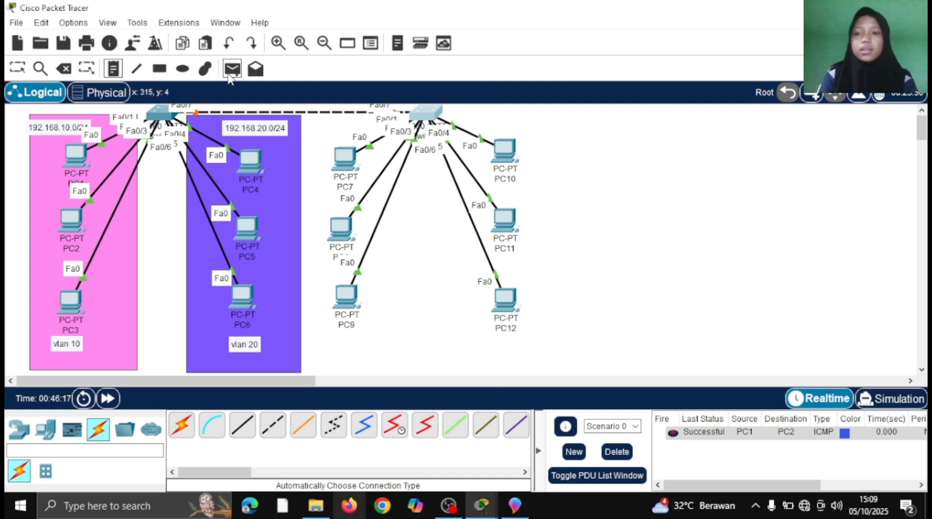
pyautogui.click(162, 69)
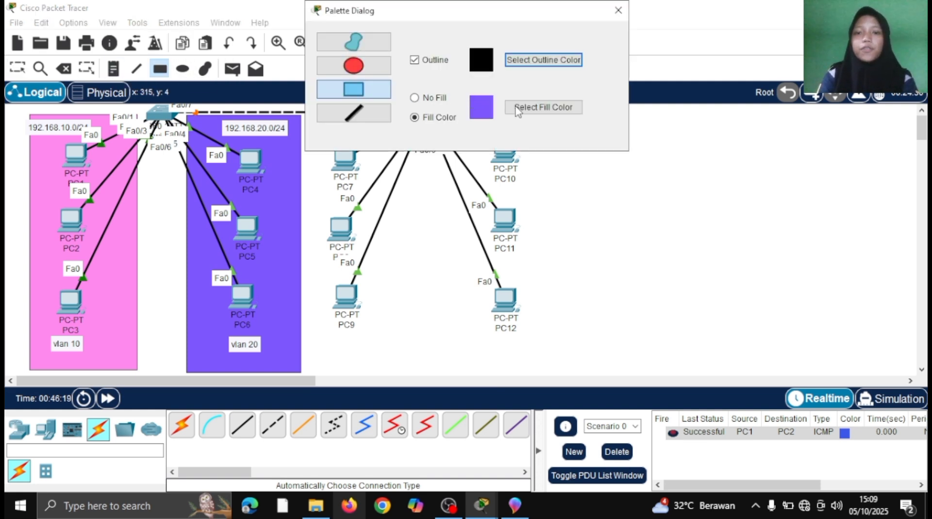
pyautogui.click(519, 111)
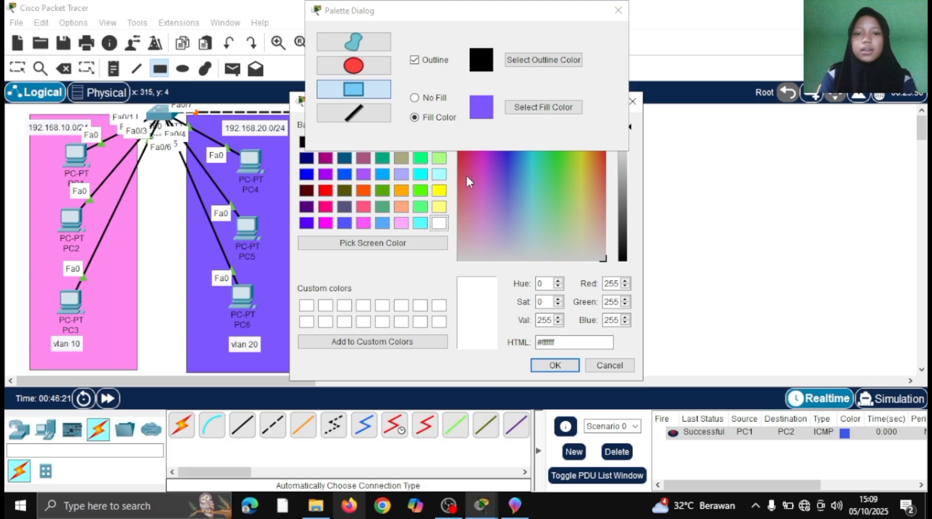
pyautogui.click(462, 171)
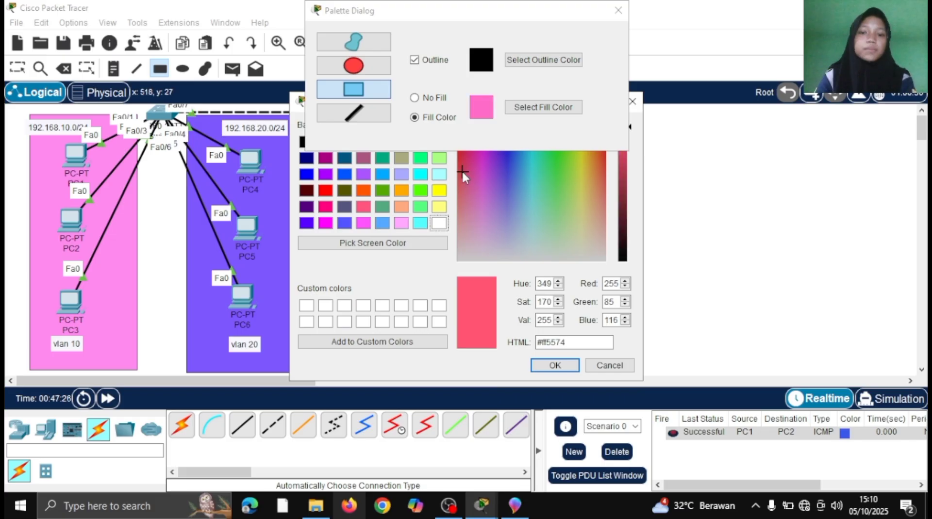
pyautogui.click(555, 366)
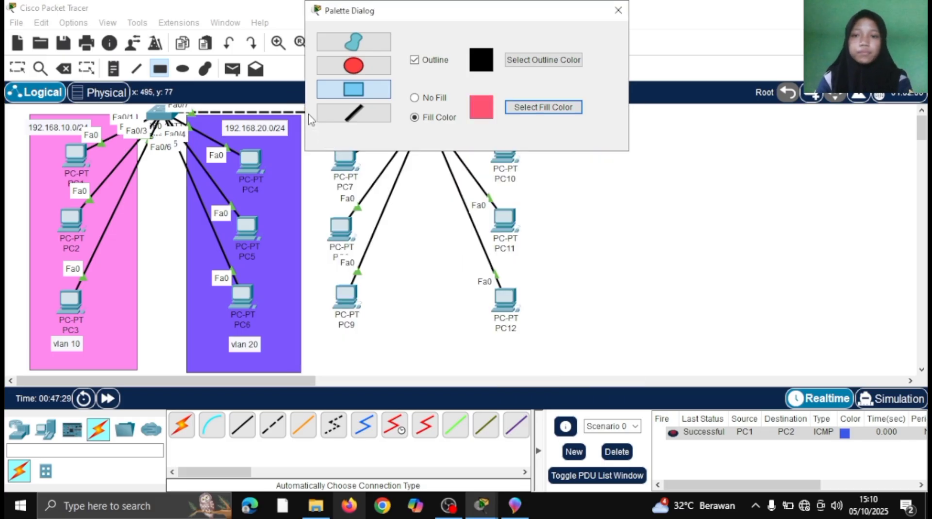
pyautogui.click(618, 11)
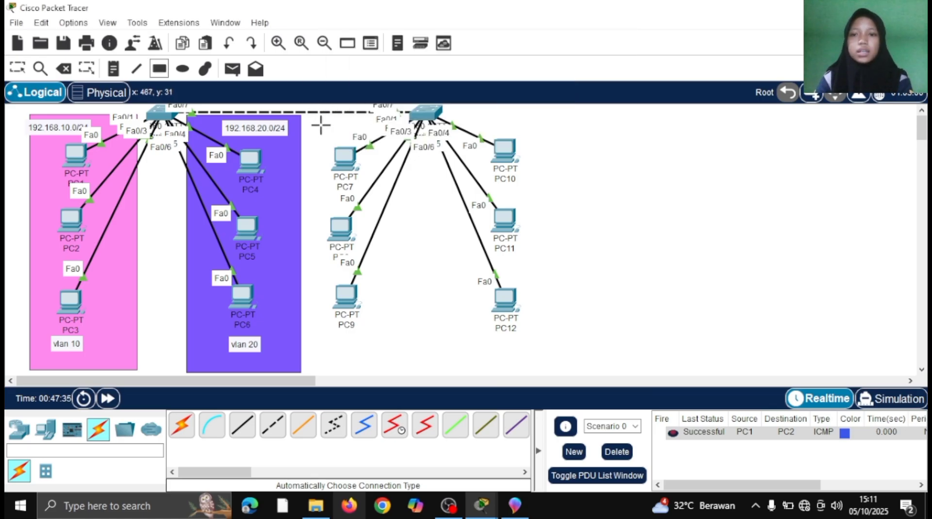
pyautogui.moveTo(320, 119); pyautogui.dragTo(408, 365)
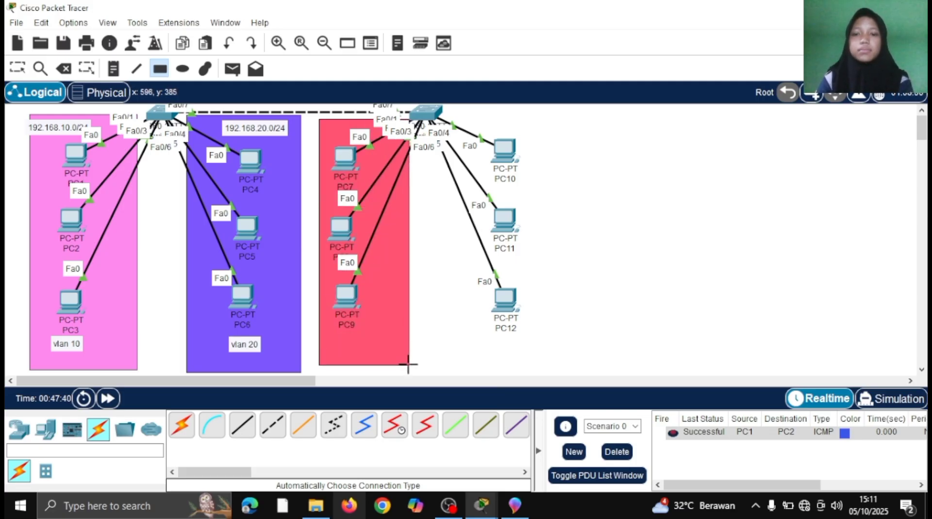
pyautogui.click(16, 77)
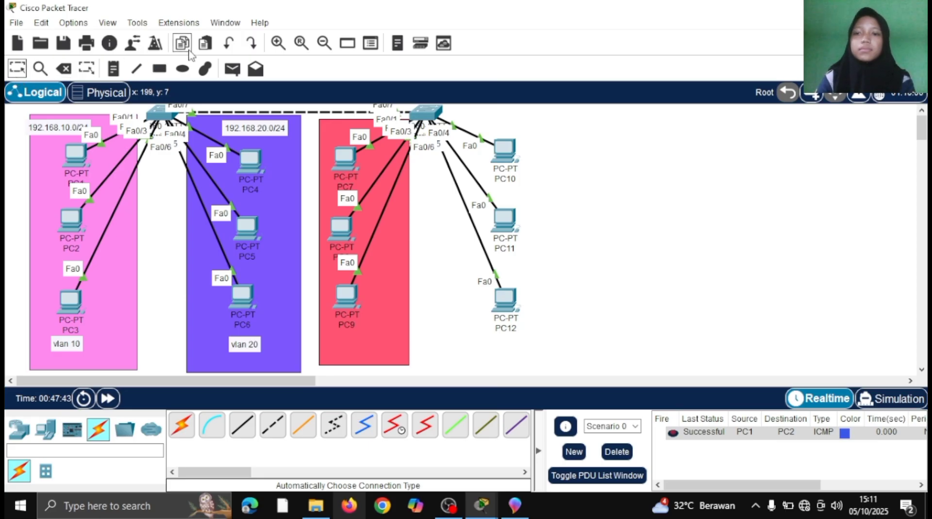
# - Draw a rectangle filled with #6bb3ff behind PC10, PC11 and PC12, then return to selection mode
pyautogui.click(160, 68)
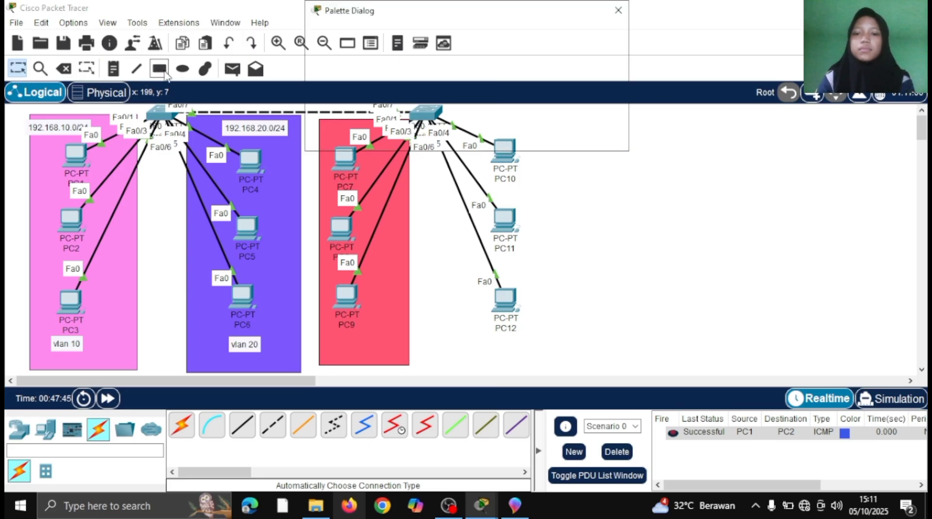
pyautogui.click(519, 109)
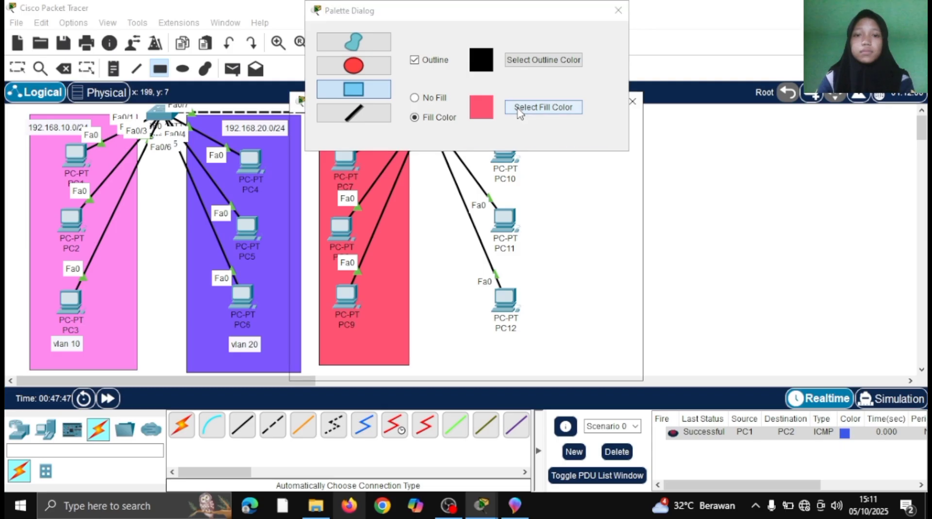
pyautogui.click(518, 184)
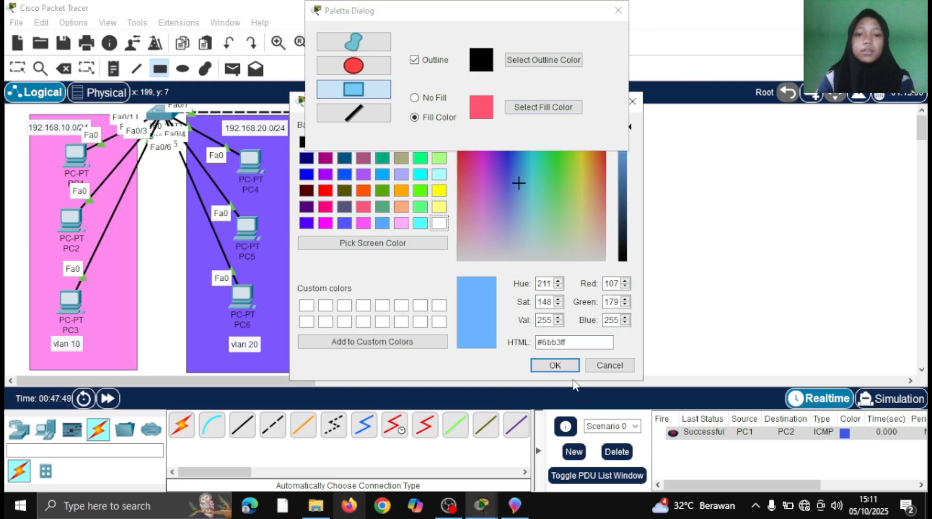
pyautogui.click(553, 366)
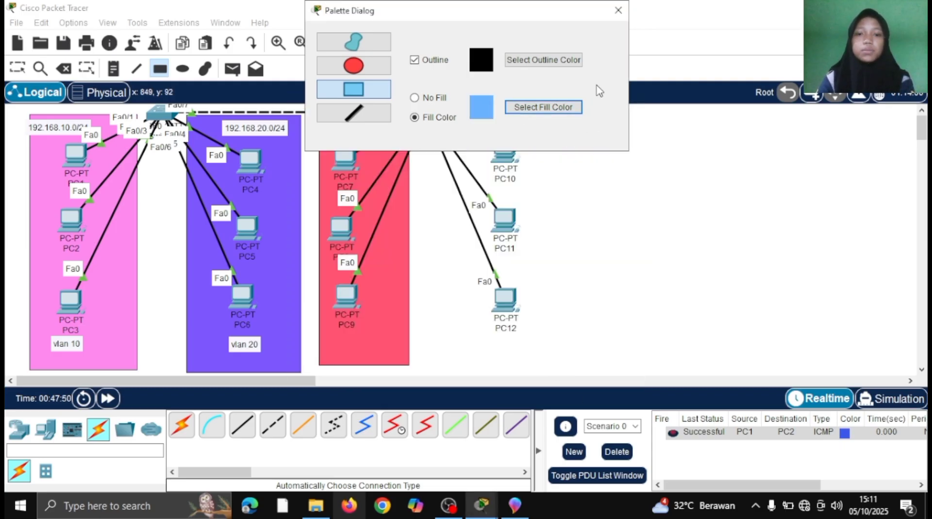
pyautogui.click(612, 15)
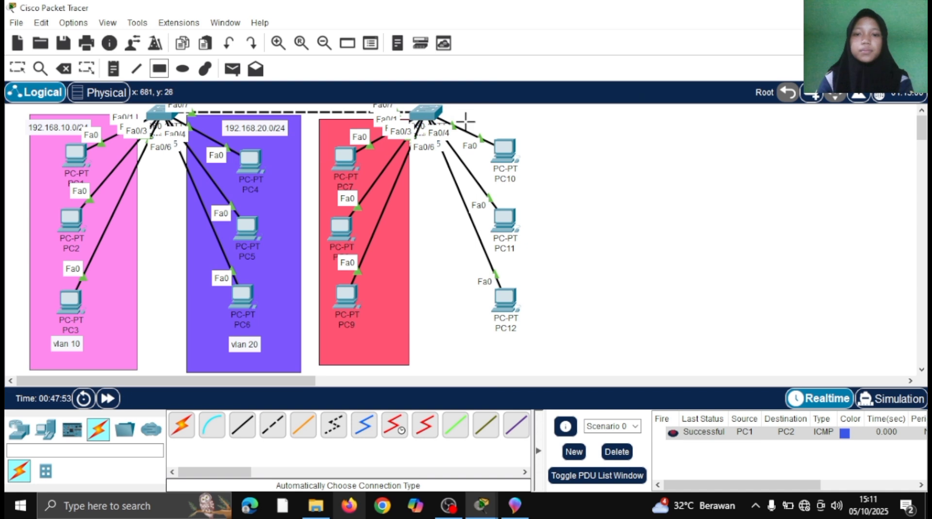
pyautogui.click(159, 68)
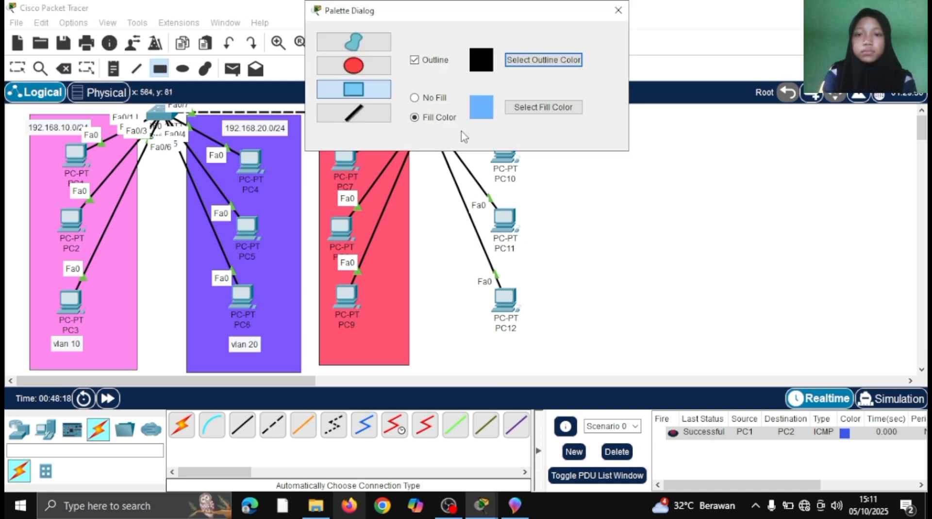
pyautogui.click(618, 15)
pyautogui.moveTo(437, 114)
pyautogui.mouseDown()
pyautogui.moveTo(526, 239)
pyautogui.moveTo(562, 324)
pyautogui.moveTo(553, 361)
pyautogui.mouseUp()
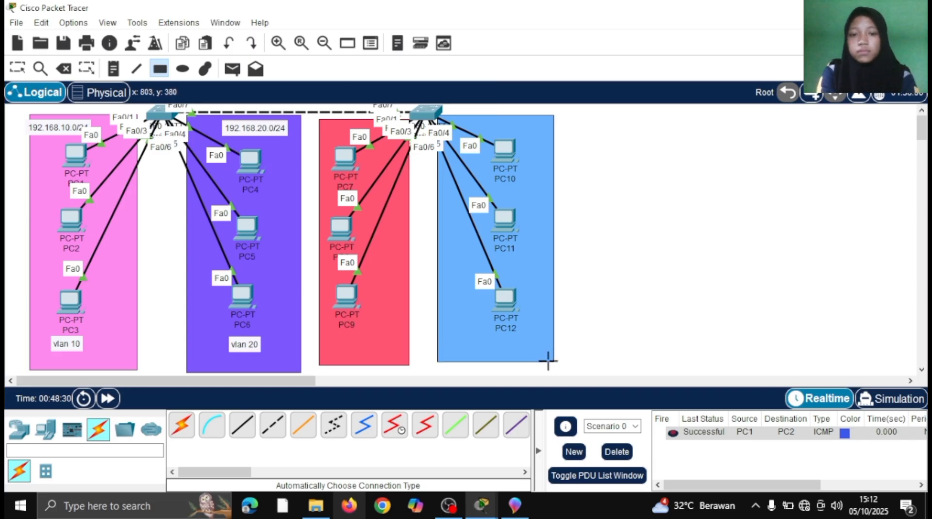
pyautogui.click(22, 67)
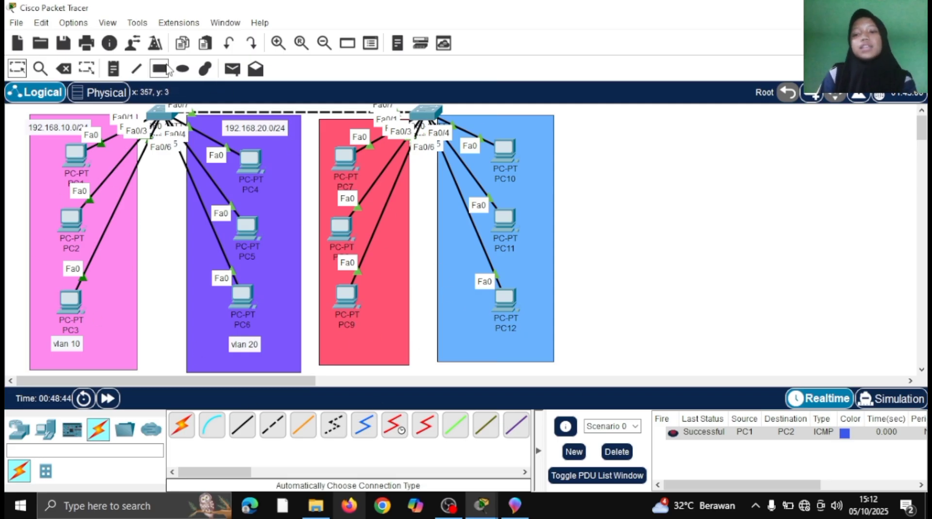
# - Place a text note reading "trunk" in the empty area beside the blue rectangle
pyautogui.click(119, 76)
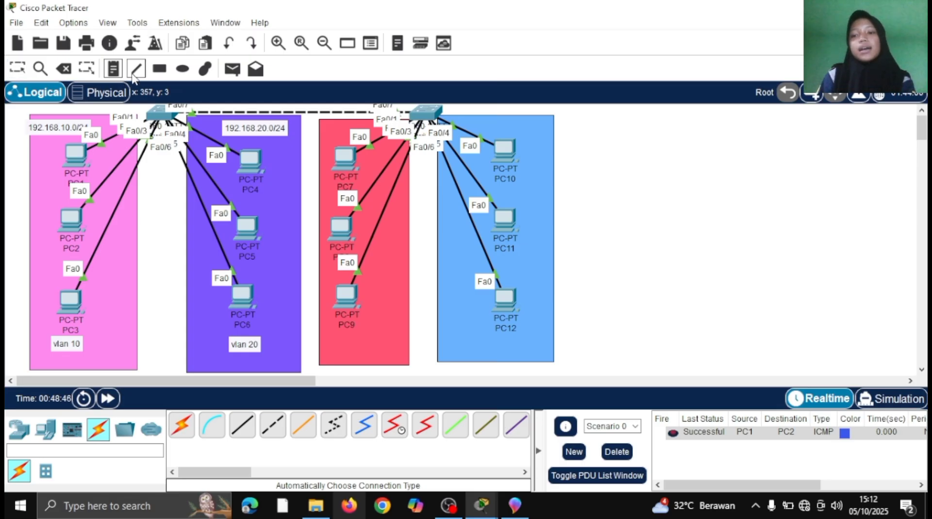
pyautogui.click(581, 175)
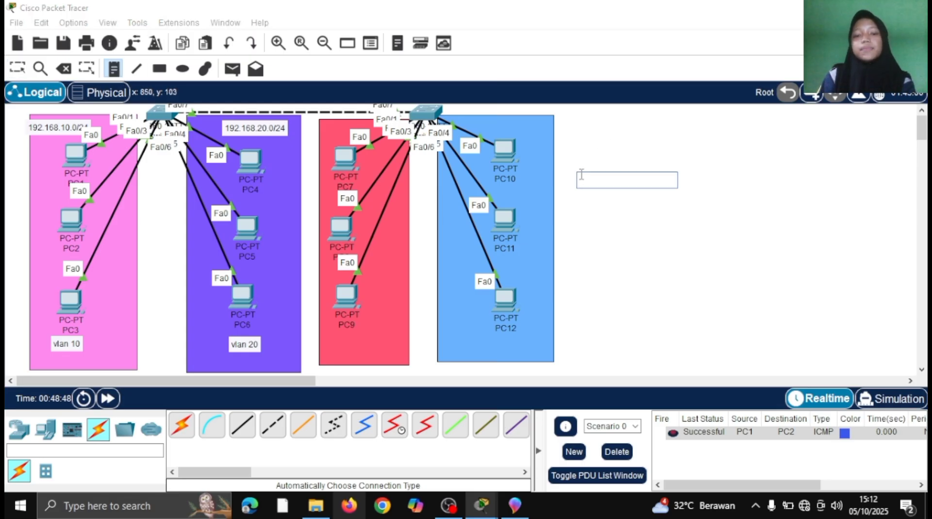
pyautogui.write('trunk')
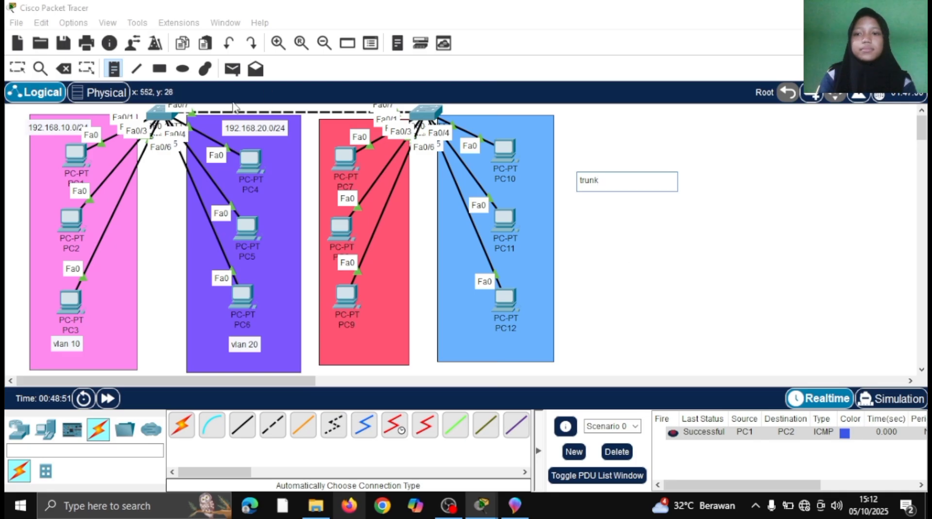
pyautogui.click(19, 69)
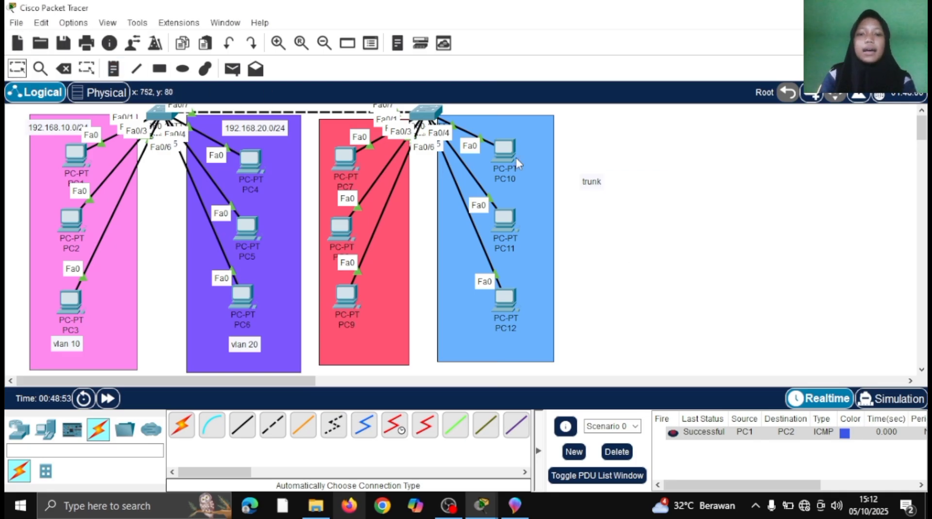
# - Change the note's text to "Trunk" and move it between the purple and red rectangles, below the switch-to-switch link
pyautogui.doubleClick(591, 182)
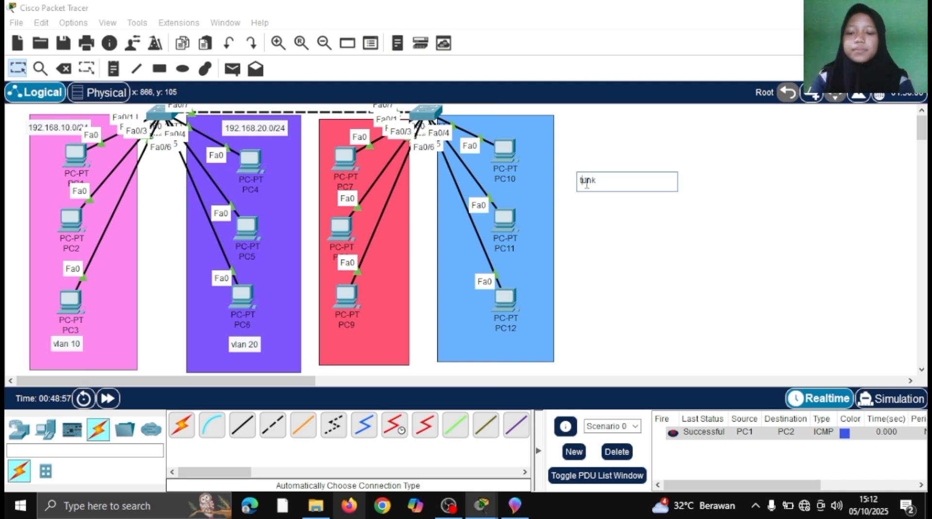
pyautogui.write('T')
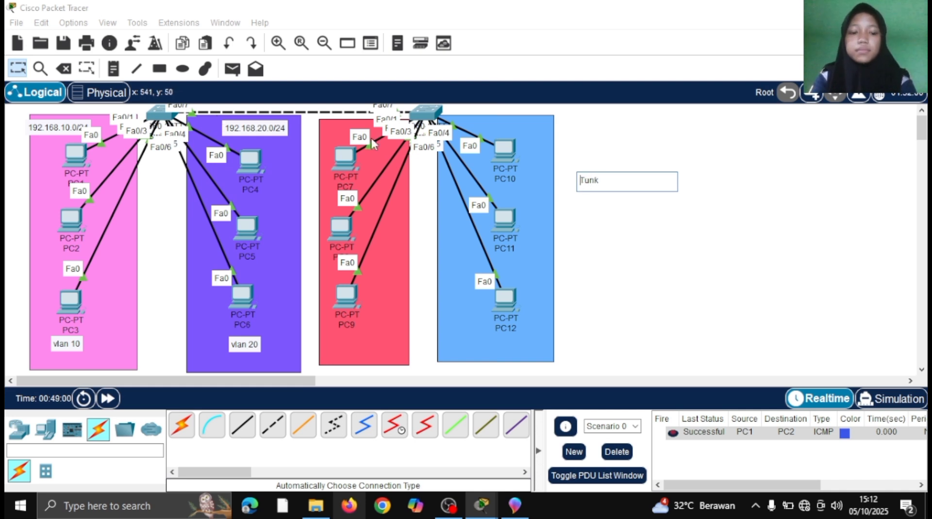
pyautogui.write('R')
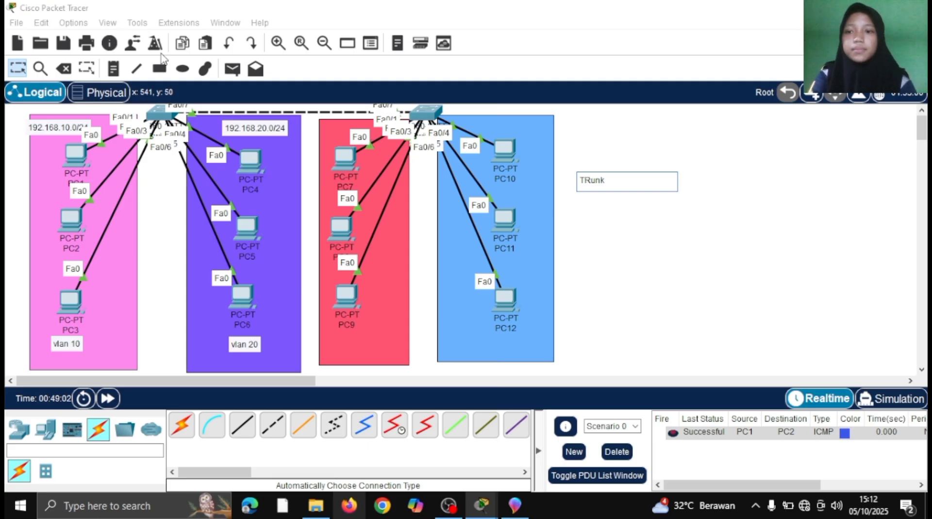
pyautogui.press('BackSpace')
pyautogui.write('r')
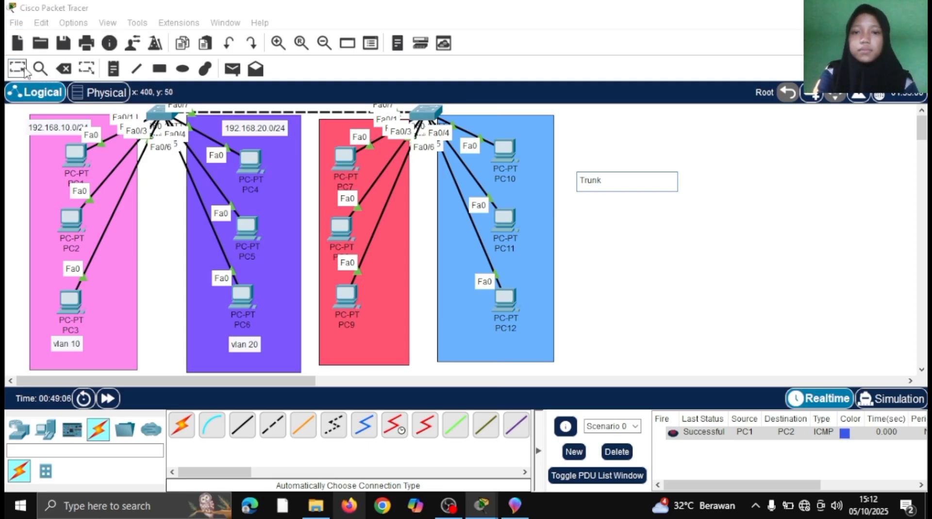
pyautogui.click(182, 69)
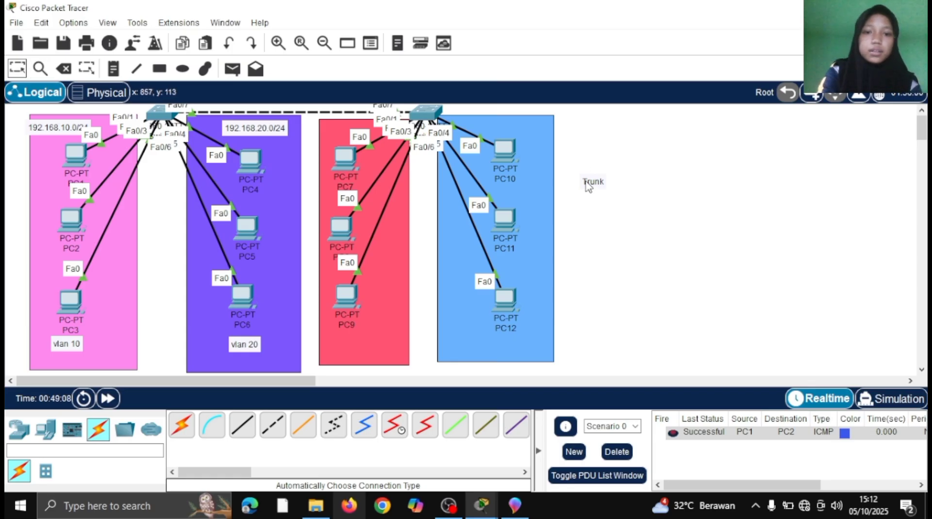
pyautogui.press('Escape')
pyautogui.moveTo(588, 183); pyautogui.dragTo(307, 141)
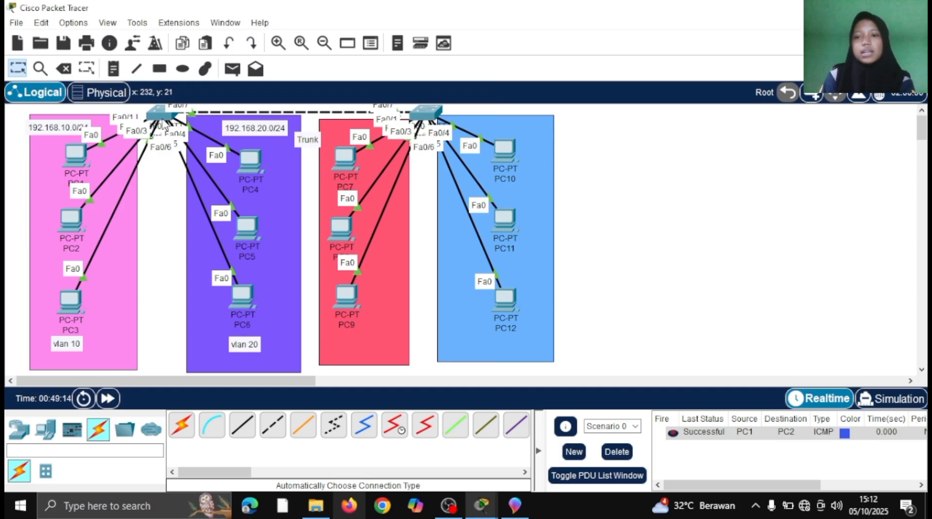
# - Check Switch0's command line and minimize its window, then nudge the 192.168.10.0/24 label slightly upward
pyautogui.click(164, 124)
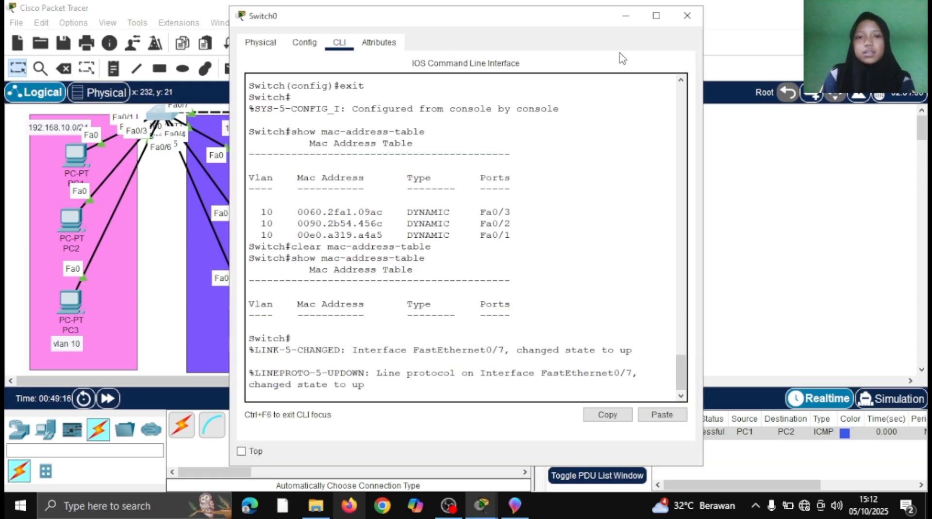
pyautogui.click(625, 17)
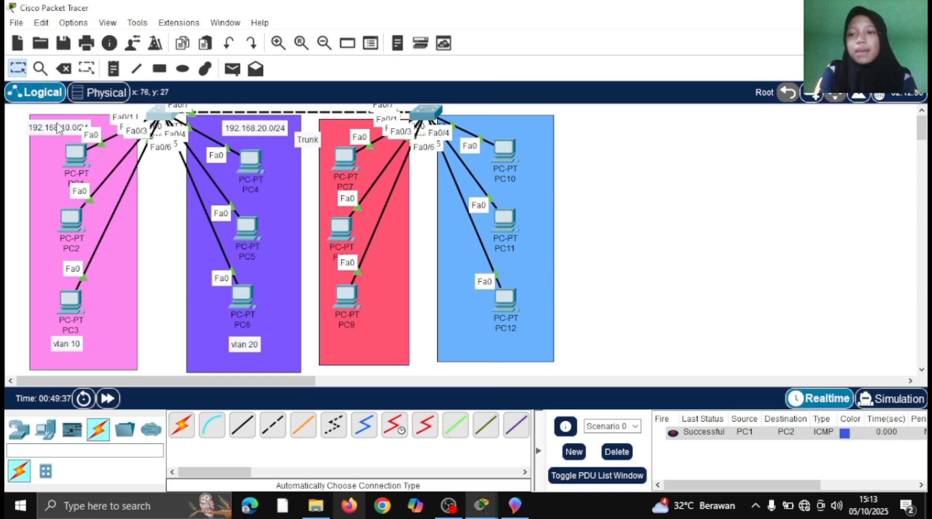
pyautogui.moveTo(56, 126); pyautogui.dragTo(57, 120)
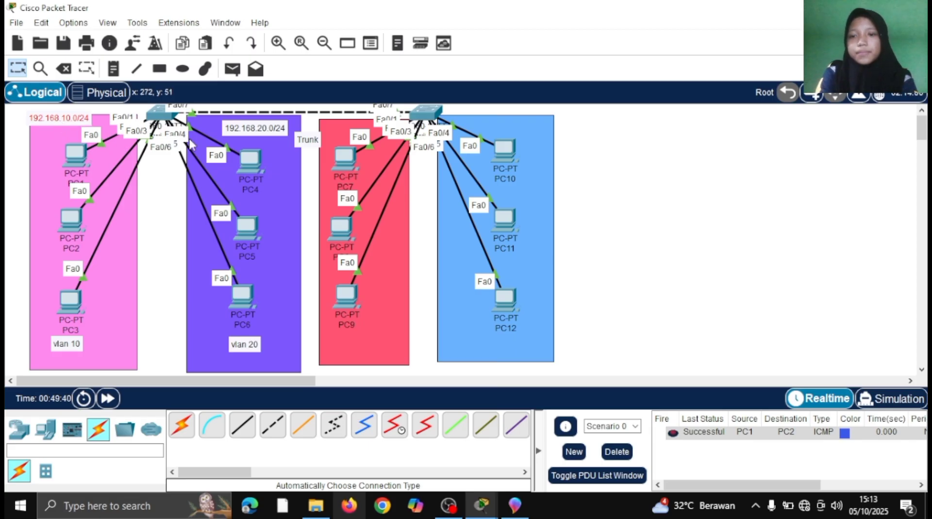
# - Place a copy of the 192.168.10.0/24 label at the head of the red PC7–PC9 area and shift the original label on the pink area
pyautogui.moveTo(247, 131); pyautogui.dragTo(244, 123)
pyautogui.click(68, 123)
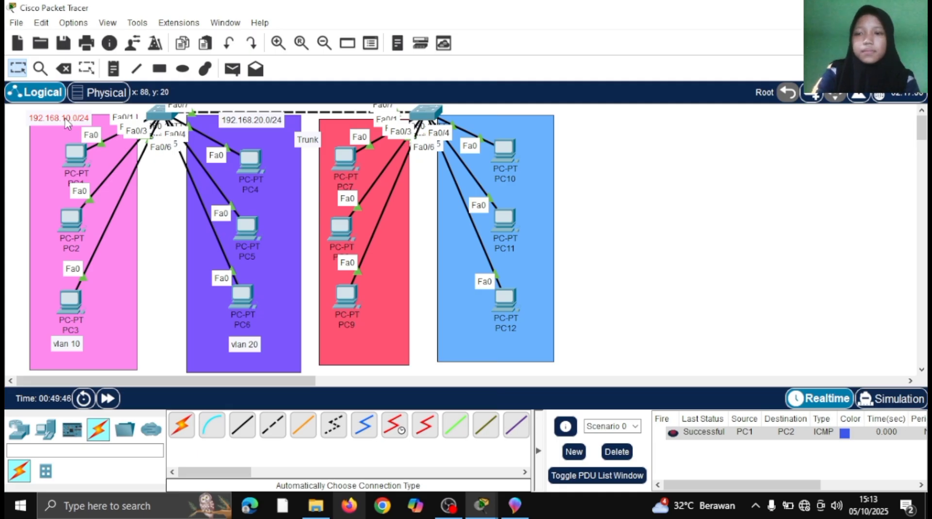
pyautogui.moveTo(67, 123); pyautogui.dragTo(50, 136)
pyautogui.hotkey('ctrl', 'v')
pyautogui.moveTo(165, 187); pyautogui.dragTo(349, 143)
pyautogui.click(349, 145)
pyautogui.moveTo(38, 151); pyautogui.dragTo(40, 123)
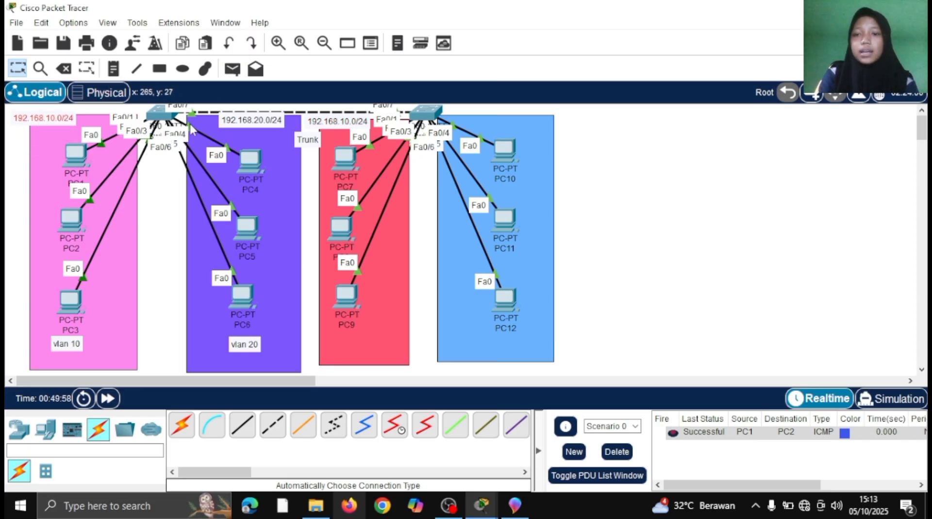
pyautogui.moveTo(232, 125); pyautogui.dragTo(232, 130)
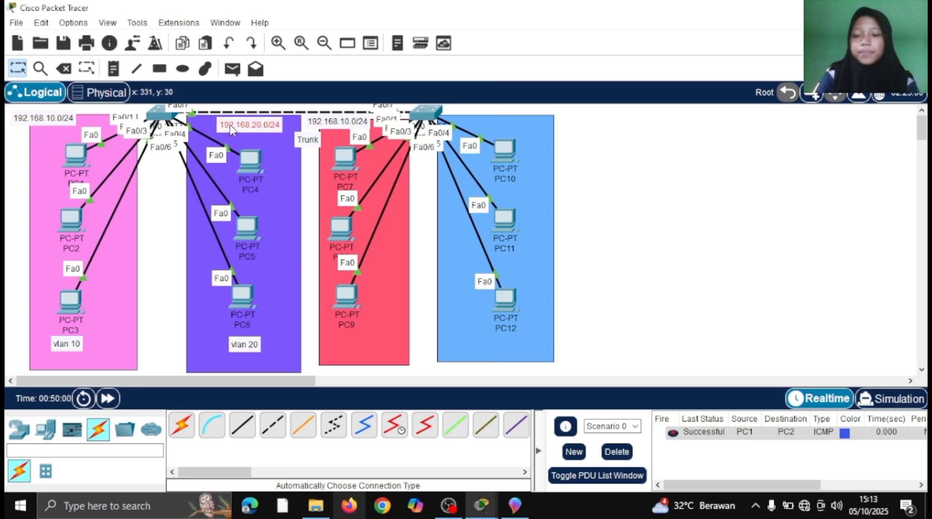
pyautogui.hotkey('ctrl', 'v')
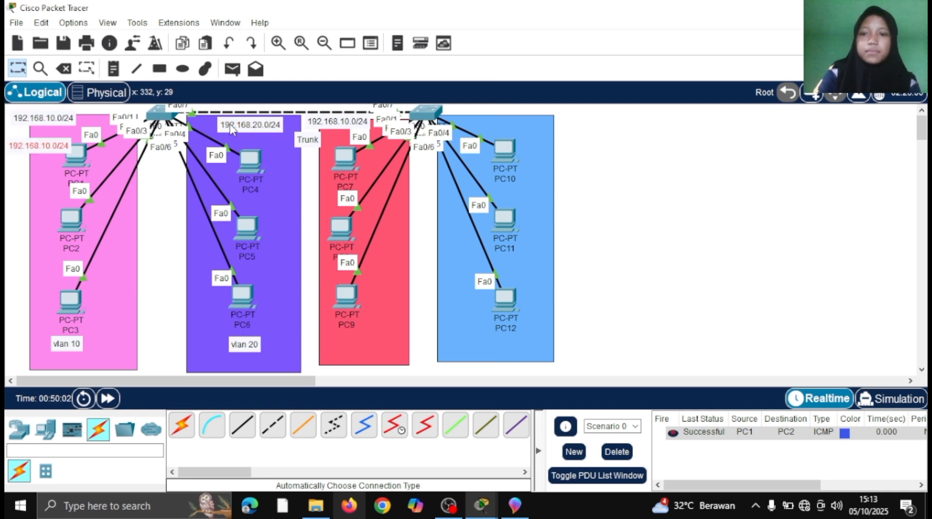
pyautogui.moveTo(230, 125)
pyautogui.mouseDown()
pyautogui.moveTo(240, 110)
pyautogui.moveTo(218, 127)
pyautogui.mouseUp()
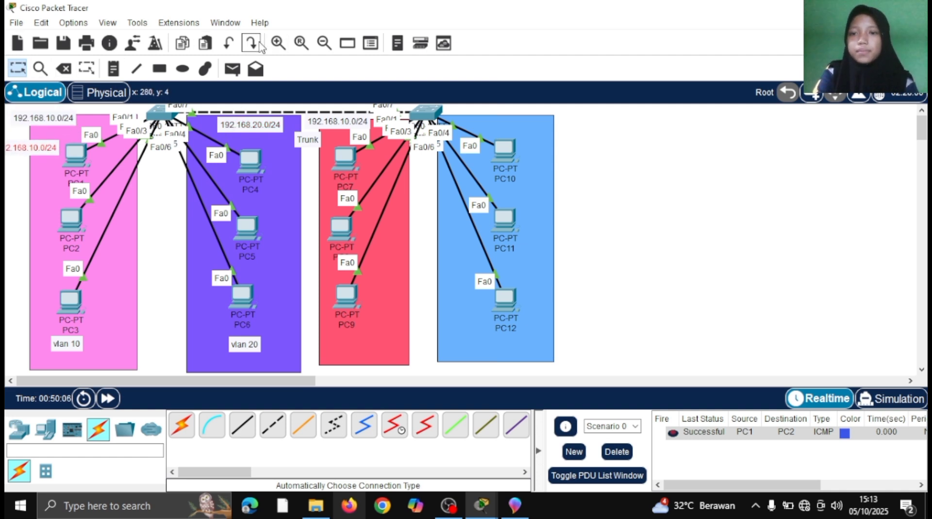
pyautogui.click(230, 44)
pyautogui.click(251, 126)
pyautogui.moveTo(251, 125); pyautogui.dragTo(251, 141)
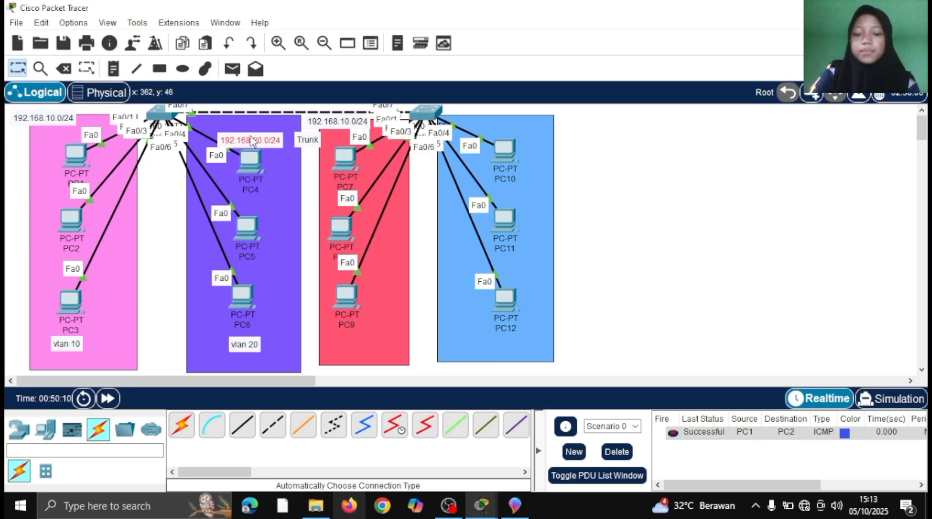
pyautogui.hotkey('ctrl', 'v')
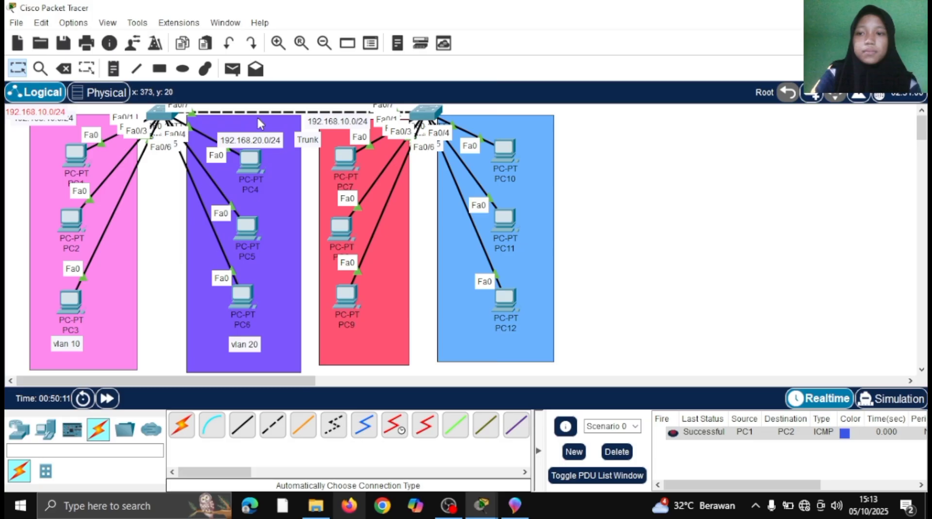
pyautogui.hotkey('ctrl', 'z')
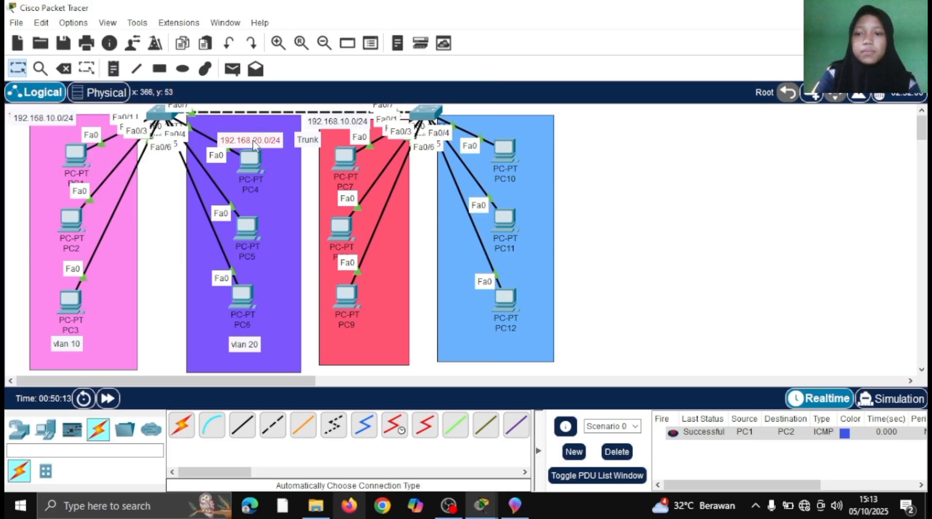
# - Copy the 192.168.20.0/24 label to the head of the blue PC10–PC12 area and line up the network labels across the coloured areas
pyautogui.doubleClick(253, 139)
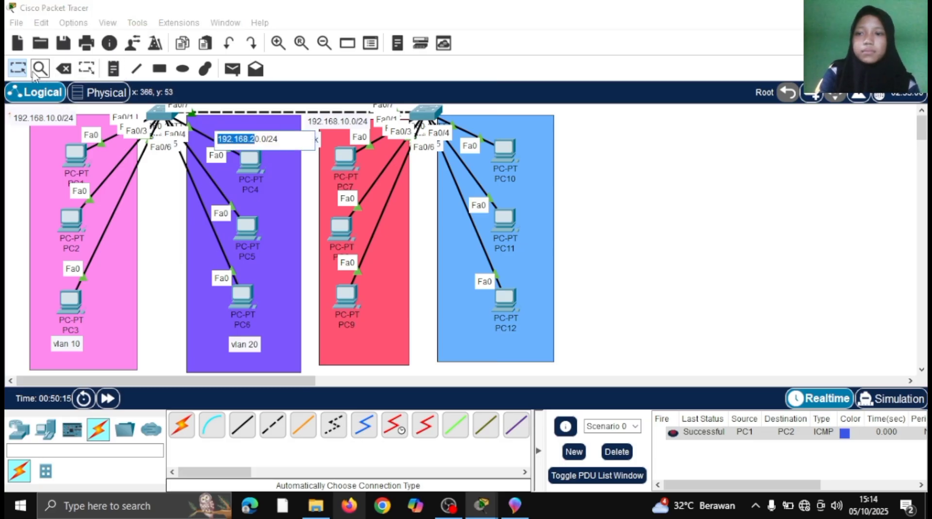
pyautogui.click(14, 69)
pyautogui.click(254, 142)
pyautogui.moveTo(254, 142); pyautogui.dragTo(512, 143)
pyautogui.hotkey('ctrl', 'v')
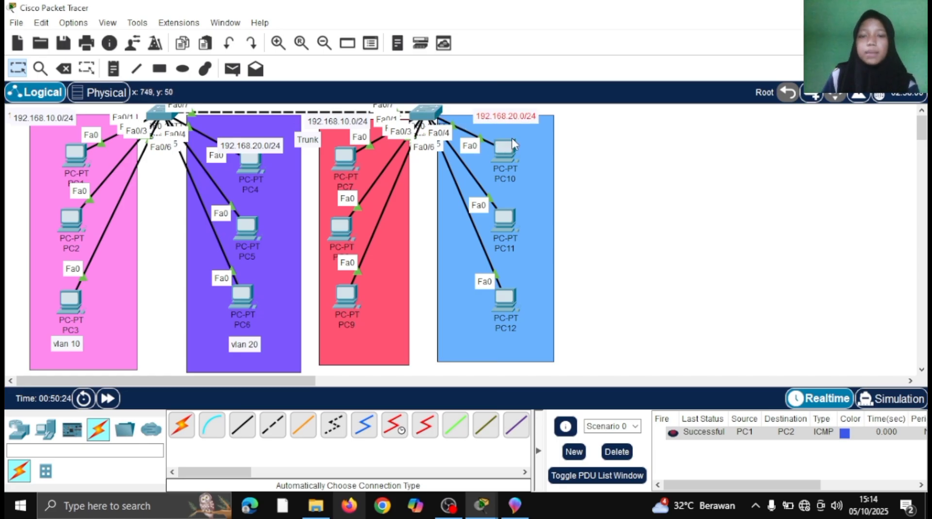
pyautogui.click(250, 151)
pyautogui.moveTo(251, 151); pyautogui.dragTo(234, 122)
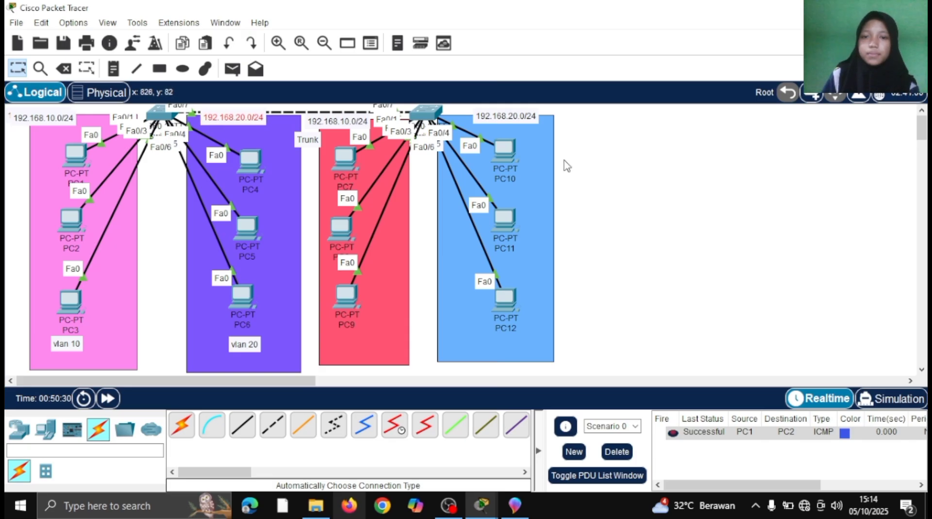
pyautogui.click(348, 124)
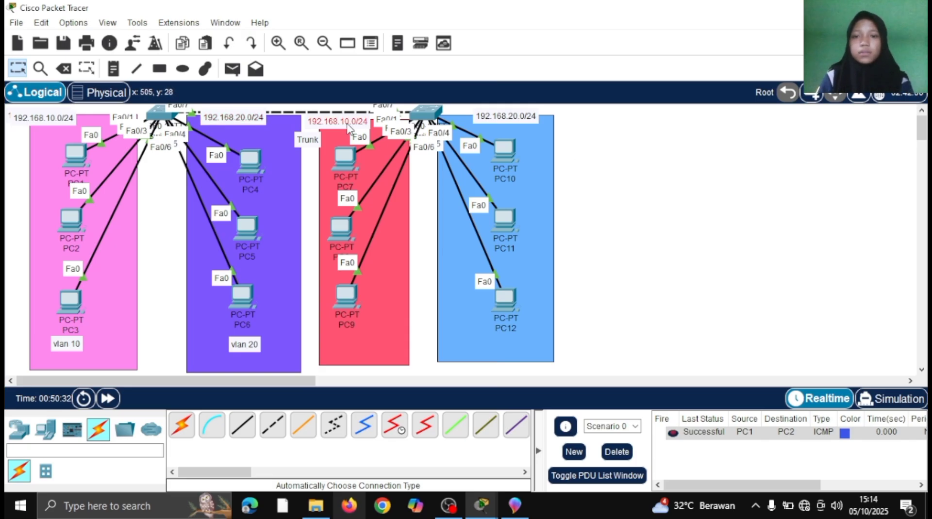
pyautogui.moveTo(349, 124); pyautogui.dragTo(349, 117)
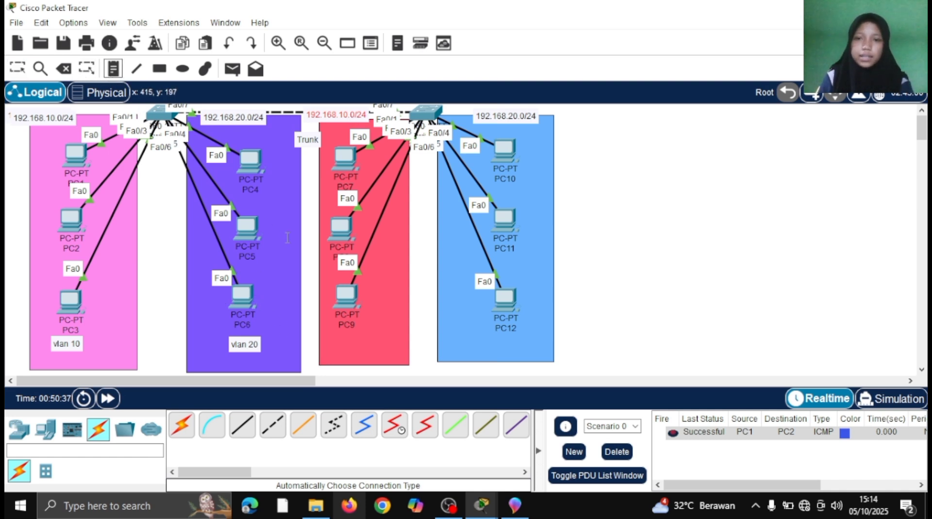
# - Add the notes "vlan 10" below PC9 and "vlan 20" below PC12, and position them inside the red and blue areas
pyautogui.click(341, 353)
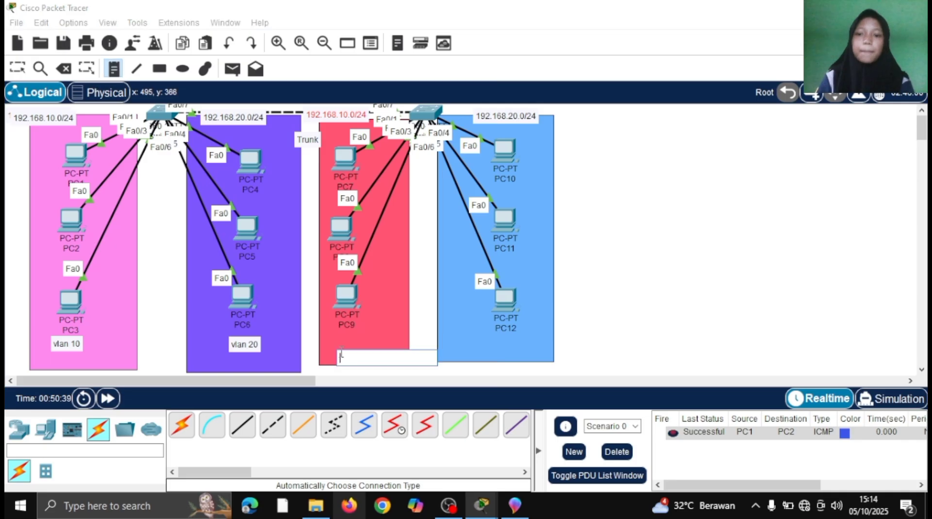
pyautogui.write('vlan 10')
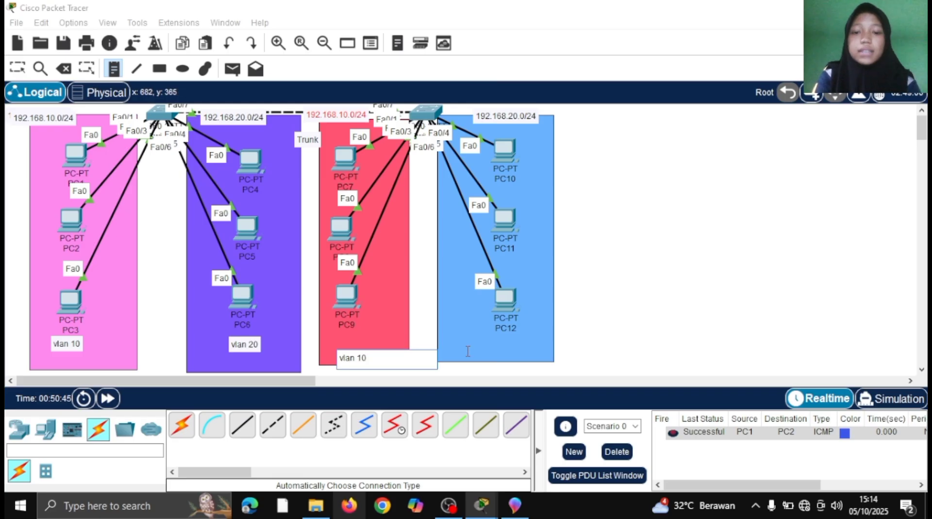
pyautogui.click(468, 352)
pyautogui.write('vlan 20')
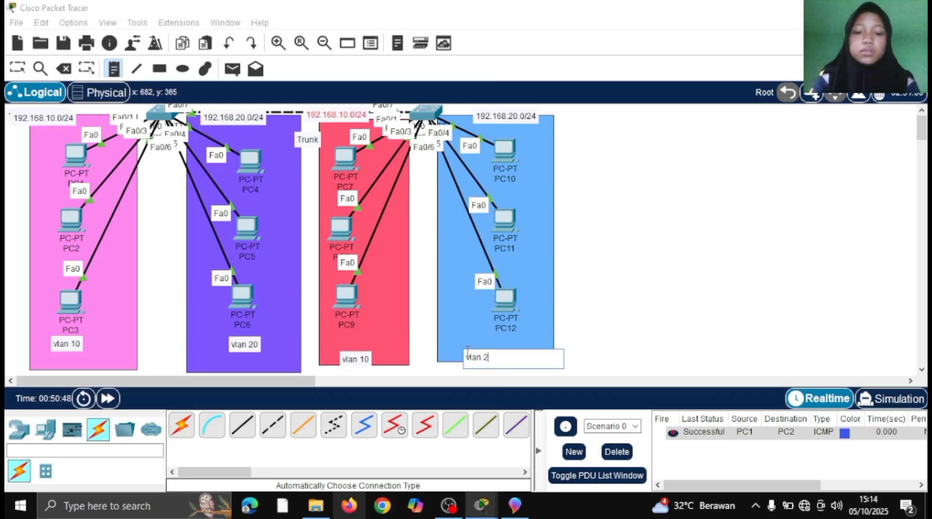
pyautogui.click(9, 68)
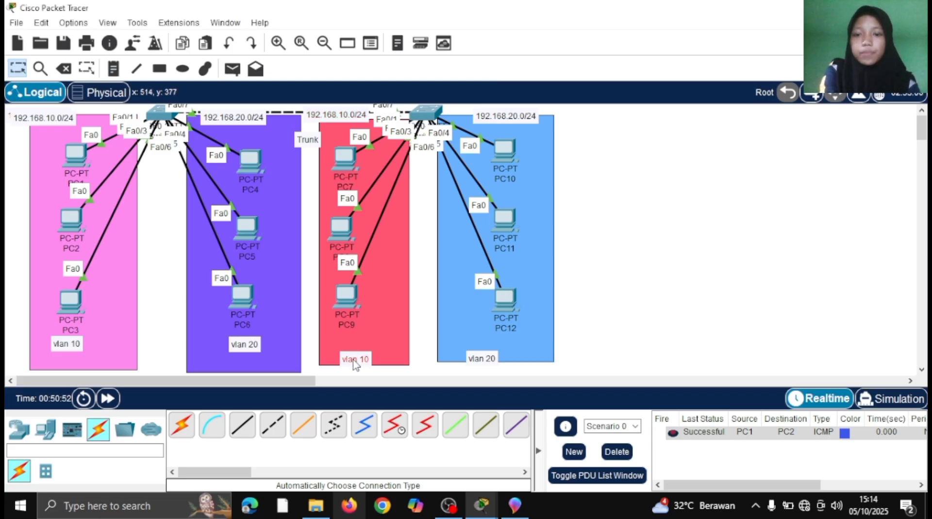
pyautogui.moveTo(353, 361); pyautogui.dragTo(348, 348)
pyautogui.moveTo(481, 361); pyautogui.dragTo(514, 356)
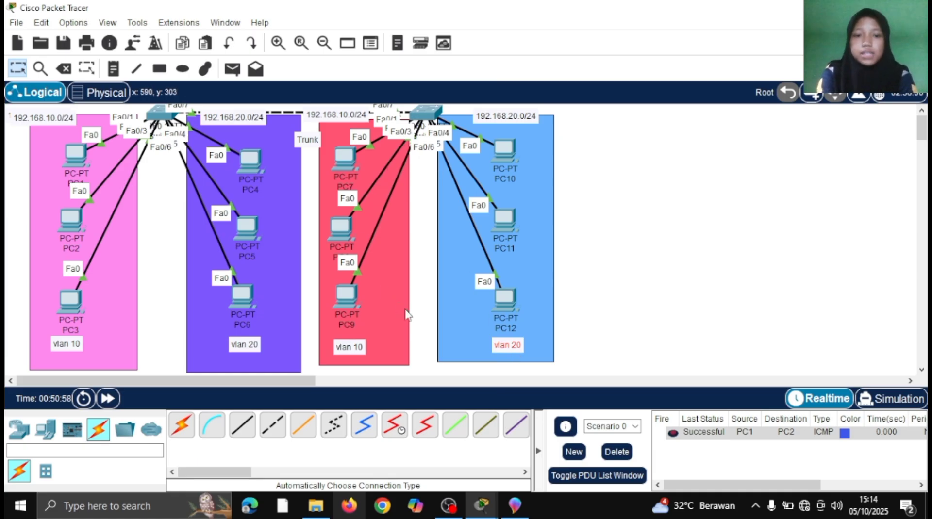
# - Open the command line of Switch1 and enter global configuration mode with en and conf t
pyautogui.click(433, 115)
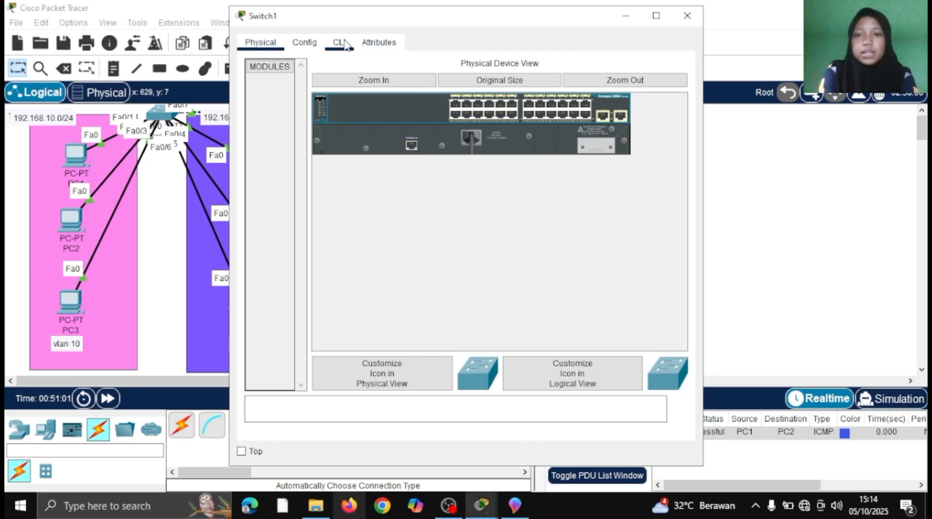
pyautogui.click(339, 42)
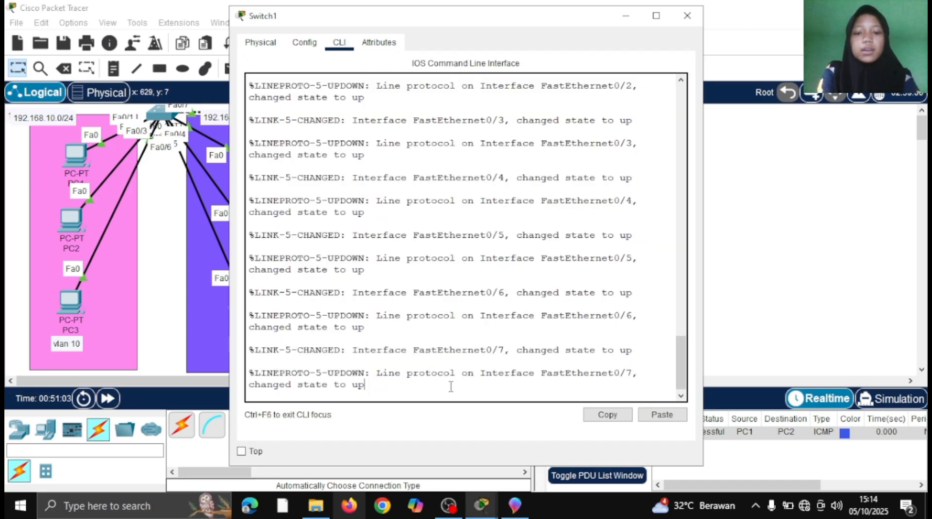
pyautogui.press('Return')
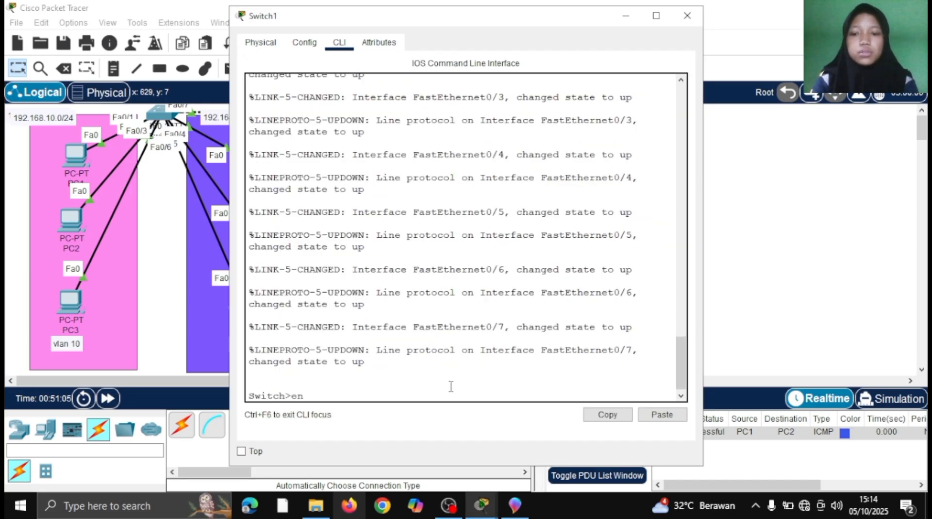
pyautogui.press('Return')
pyautogui.write('conf')
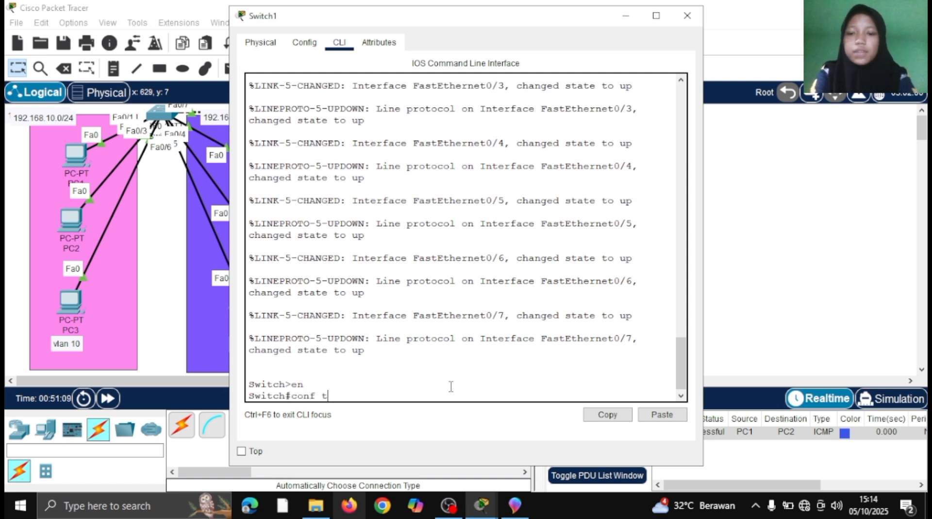
pyautogui.write(' t')
pyautogui.press('Return')
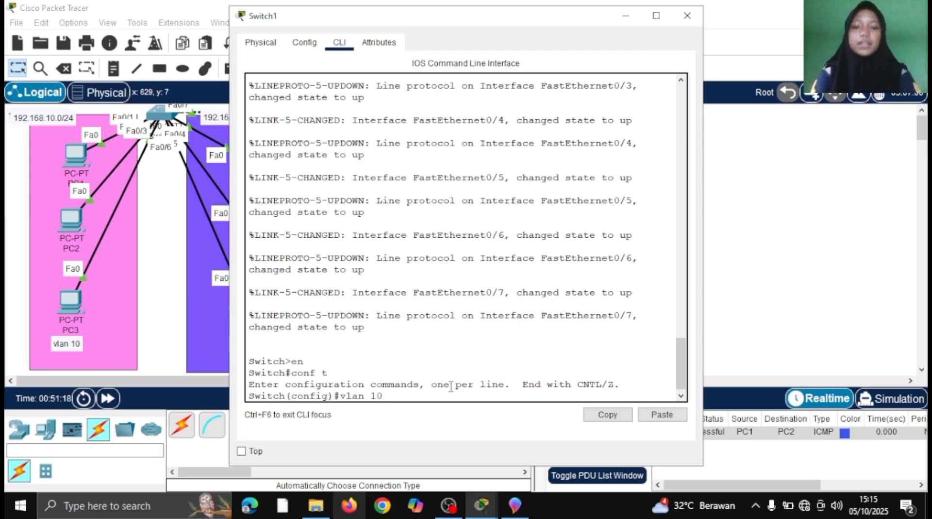
# - Create VLAN 10 on Switch1, name it programing, and exit VLAN configuration mode
pyautogui.press('Return')
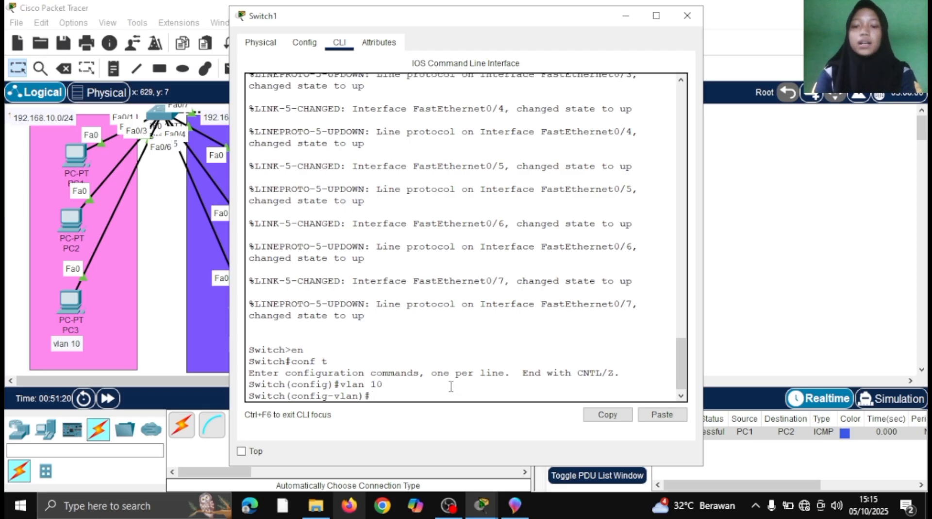
pyautogui.write('name')
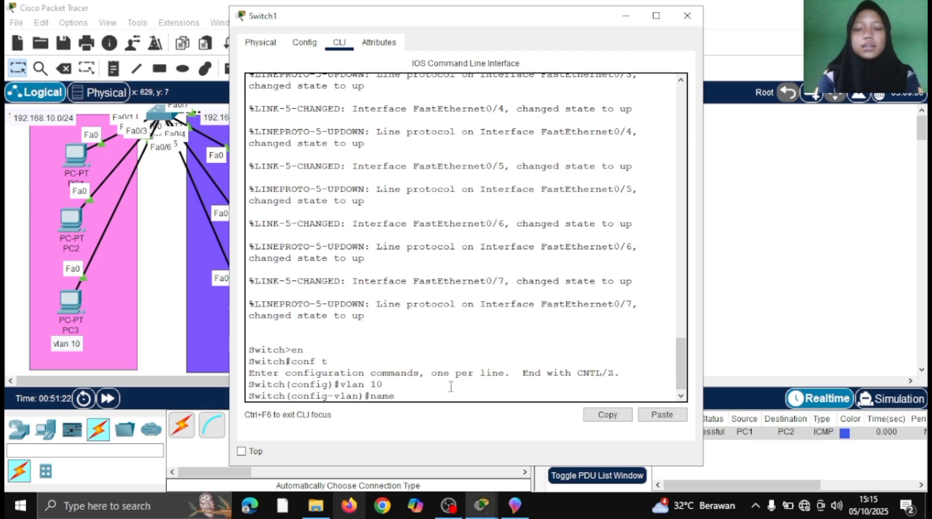
pyautogui.write(' prog')
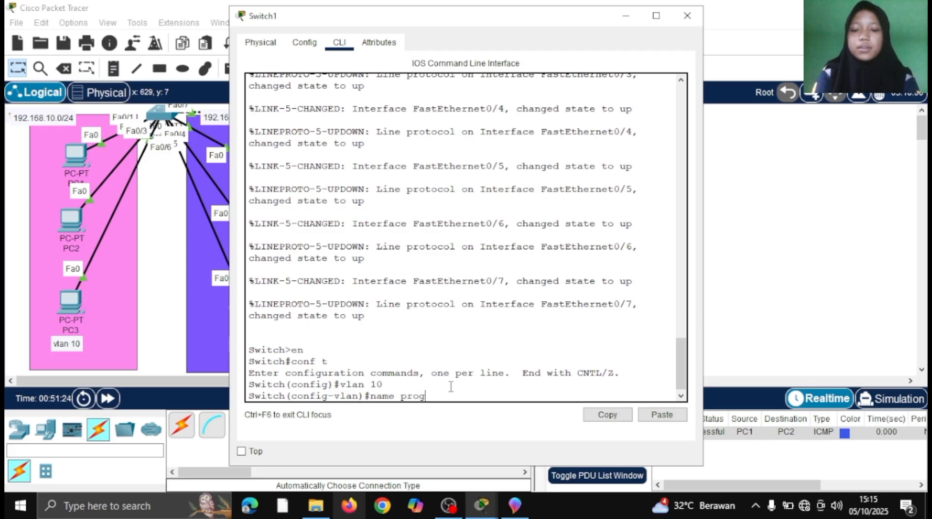
pyautogui.write('raming')
pyautogui.press('Return')
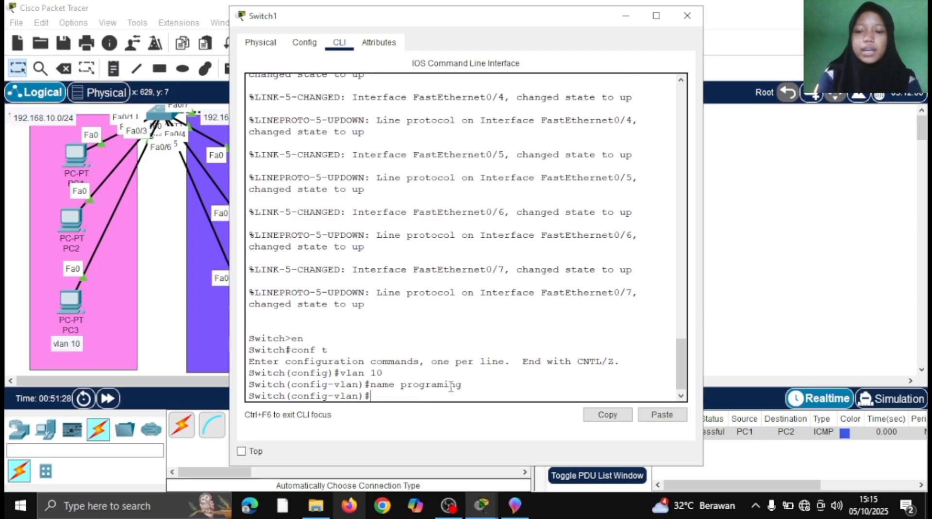
pyautogui.write('exit')
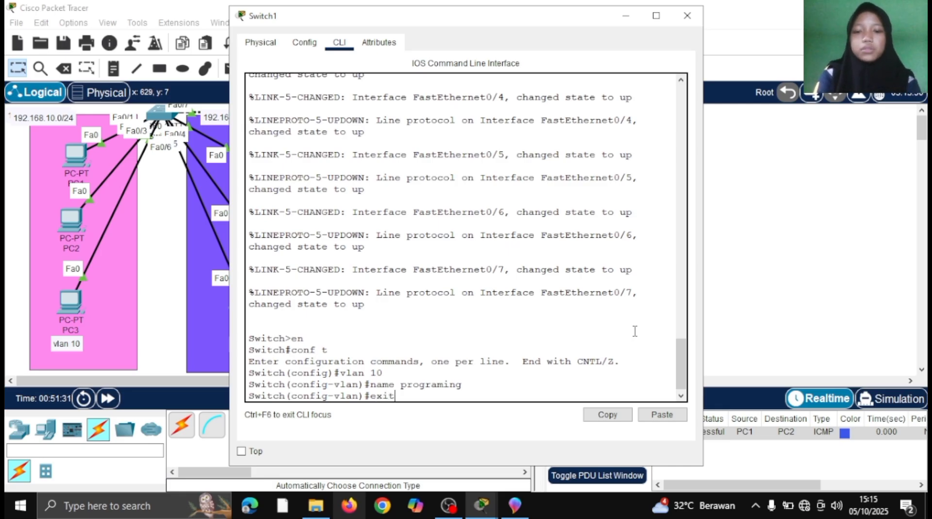
pyautogui.press('Return')
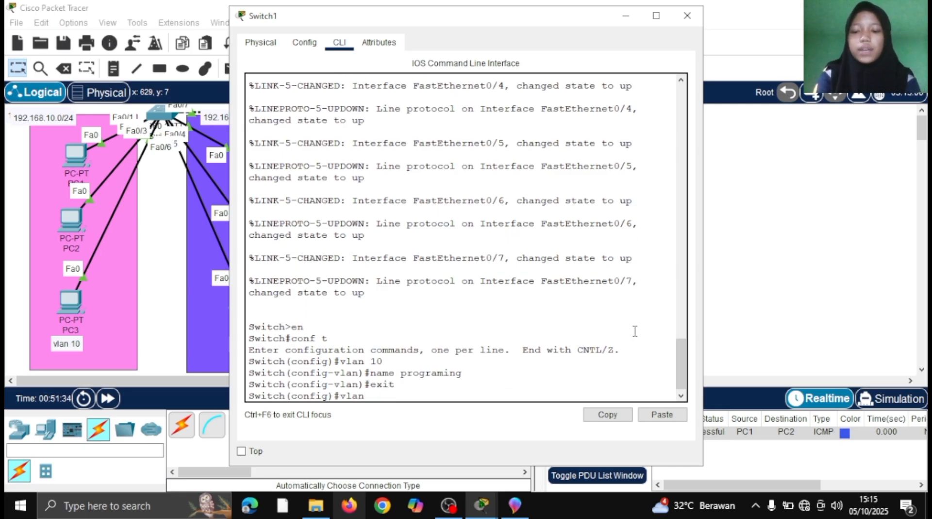
# - Create VLAN 20 on Switch1 and name it marketing, correcting the mistyped name command
pyautogui.press('Return')
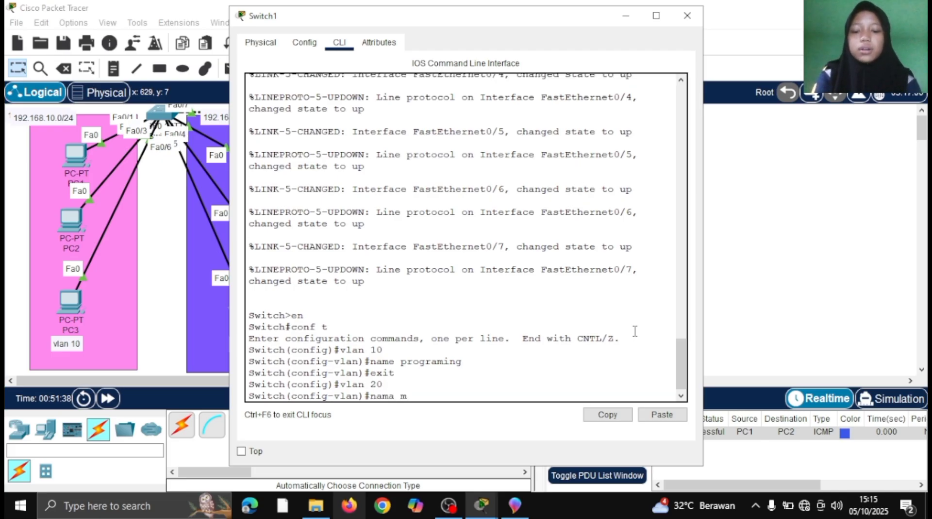
pyautogui.write('nama marketing')
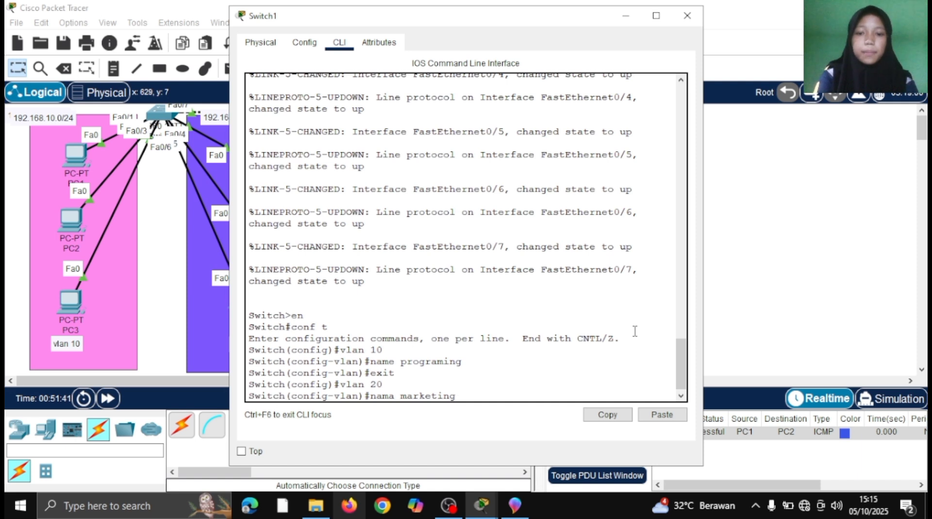
pyautogui.press('Return')
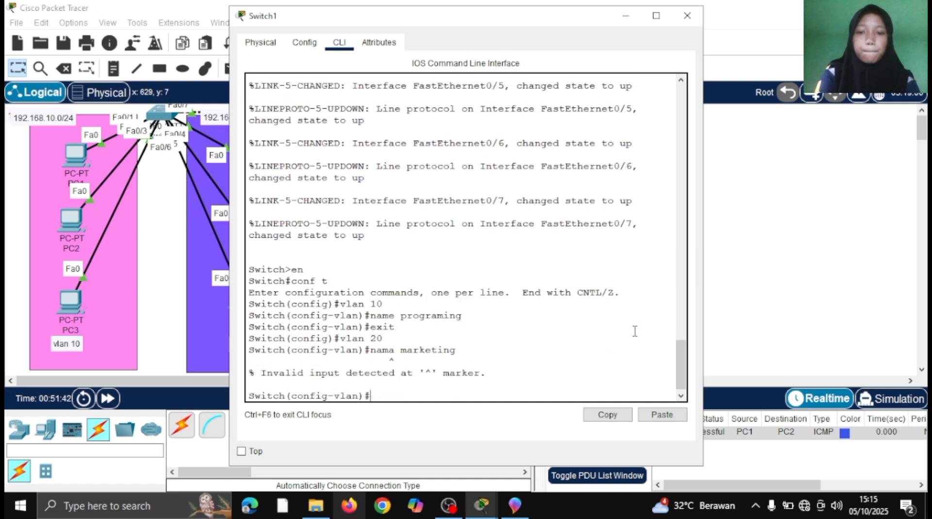
pyautogui.press('Up')
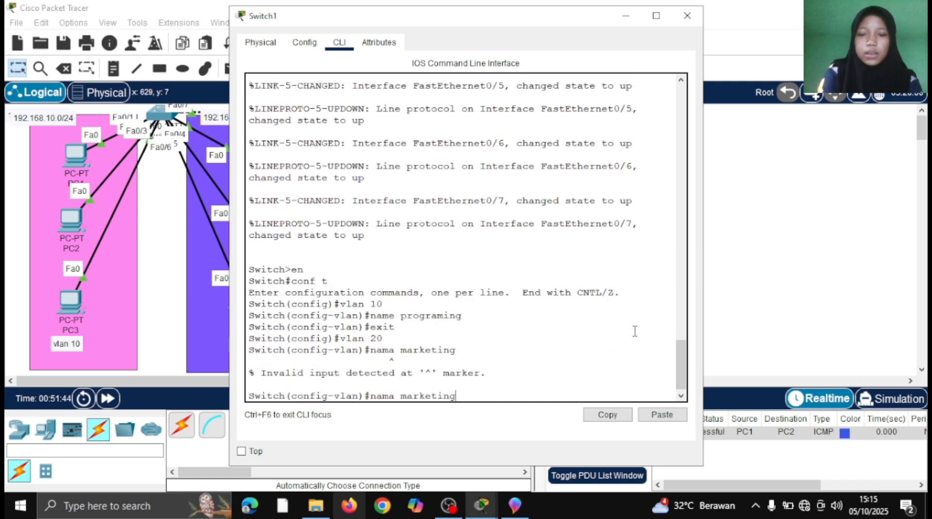
pyautogui.press('Left')
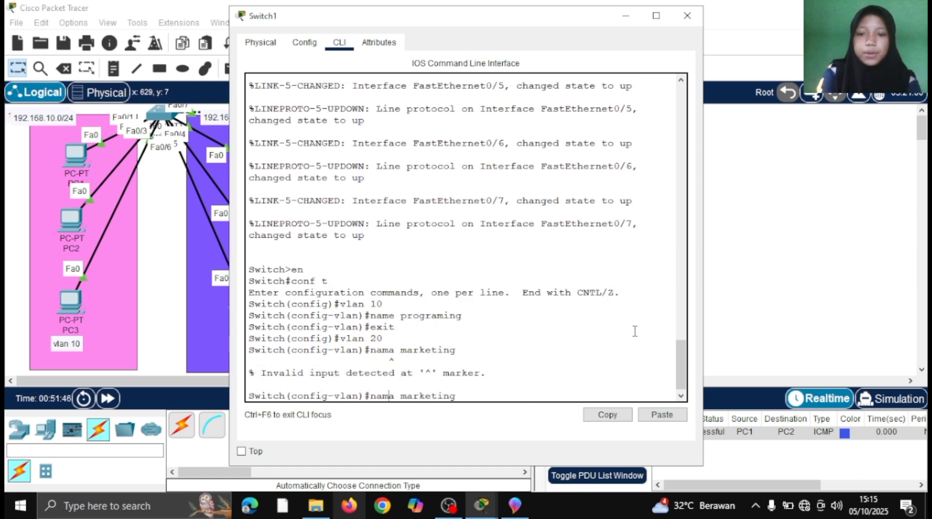
pyautogui.press('BackSpace')
pyautogui.write('e')
pyautogui.press('Return')
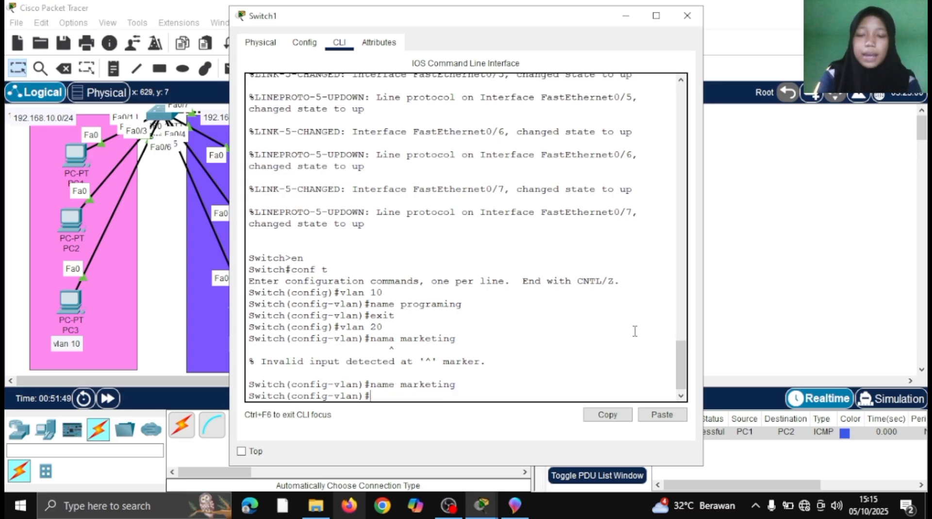
# - Display the VLAN summary on Switch1 with do show vlan brief and examine the entries for VLANs 10 and 20
pyautogui.write('do show vlan brief')
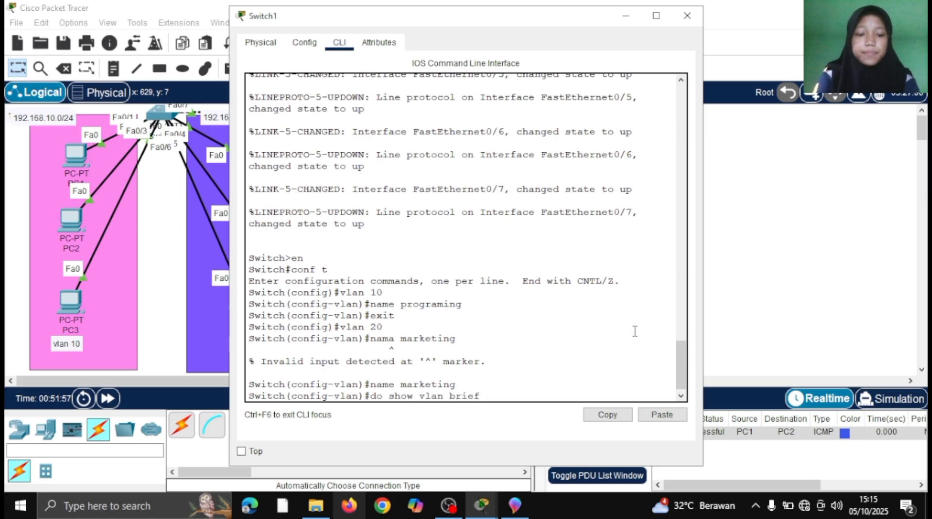
pyautogui.press('Return')
pyautogui.moveTo(249, 331); pyautogui.dragTo(377, 340)
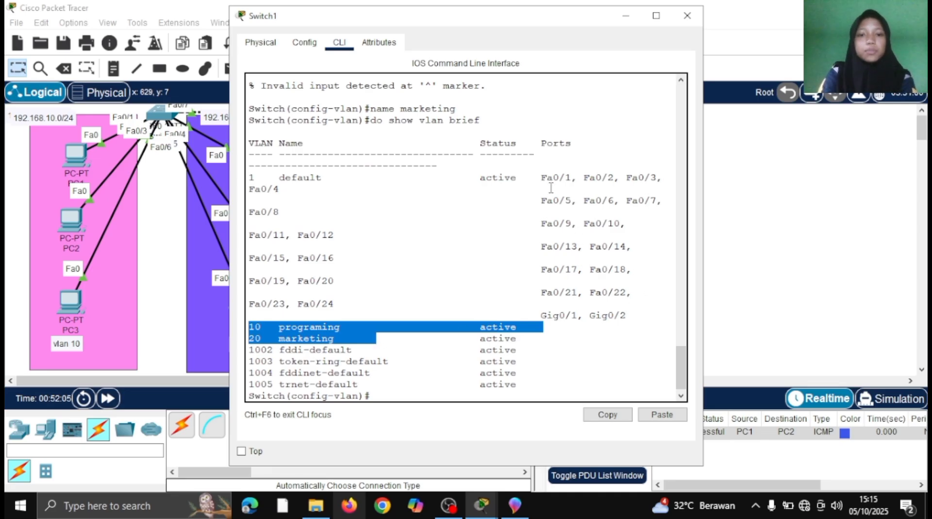
pyautogui.click(558, 334)
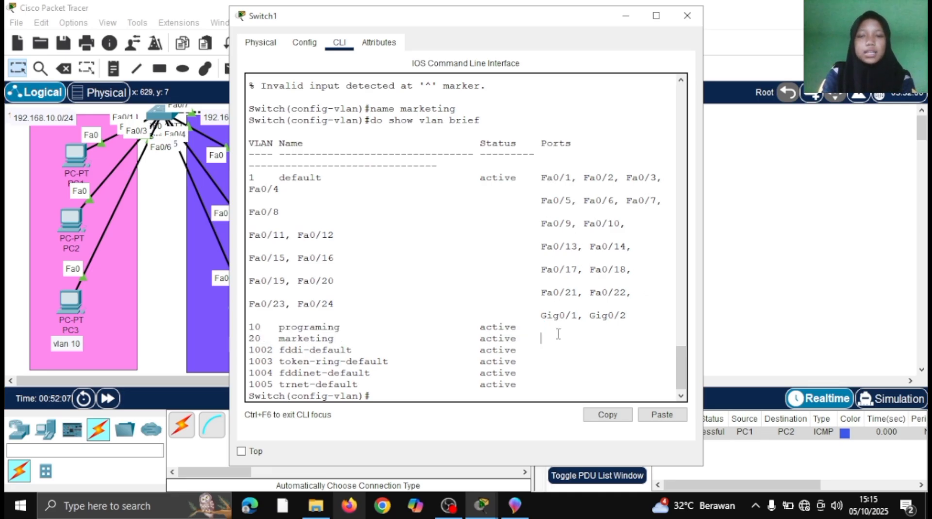
# - Minimize the Switch1 window and shift PC7, PC9 and the PC between them slightly within the red area
pyautogui.click(621, 16)
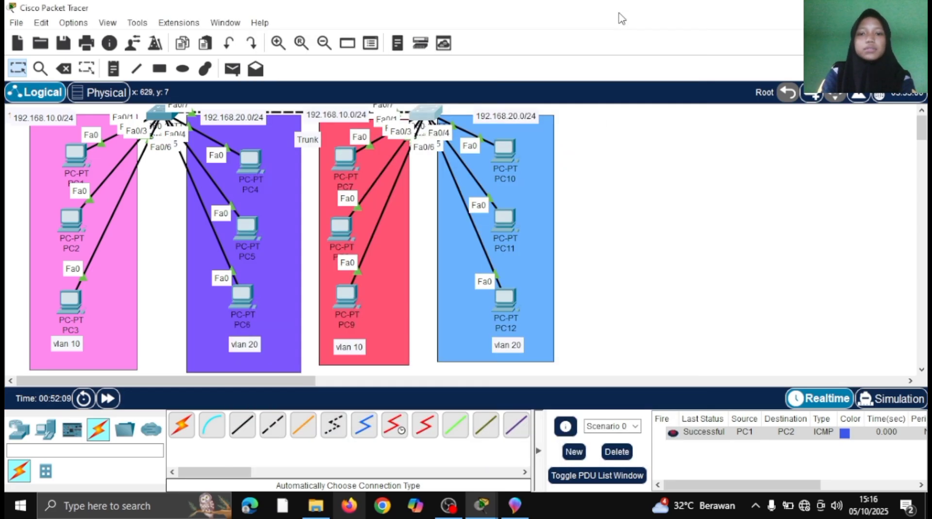
pyautogui.moveTo(340, 163)
pyautogui.mouseDown()
pyautogui.moveTo(245, 164)
pyautogui.moveTo(343, 167)
pyautogui.mouseUp()
pyautogui.moveTo(350, 240)
pyautogui.mouseDown()
pyautogui.moveTo(320, 232)
pyautogui.moveTo(349, 242)
pyautogui.mouseUp()
pyautogui.moveTo(348, 297)
pyautogui.mouseDown()
pyautogui.moveTo(318, 292)
pyautogui.moveTo(305, 272)
pyautogui.moveTo(345, 297)
pyautogui.mouseUp()
pyautogui.moveTo(330, 229); pyautogui.dragTo(335, 229)
# - Return to Switch1's command line and leave VLAN configuration mode with exit
pyautogui.click(426, 111)
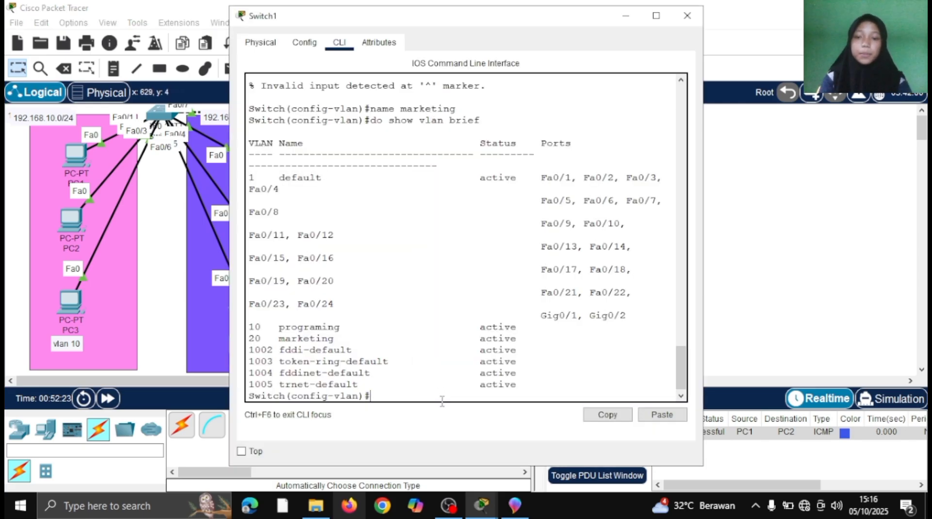
pyautogui.write('exit')
pyautogui.press('Return')
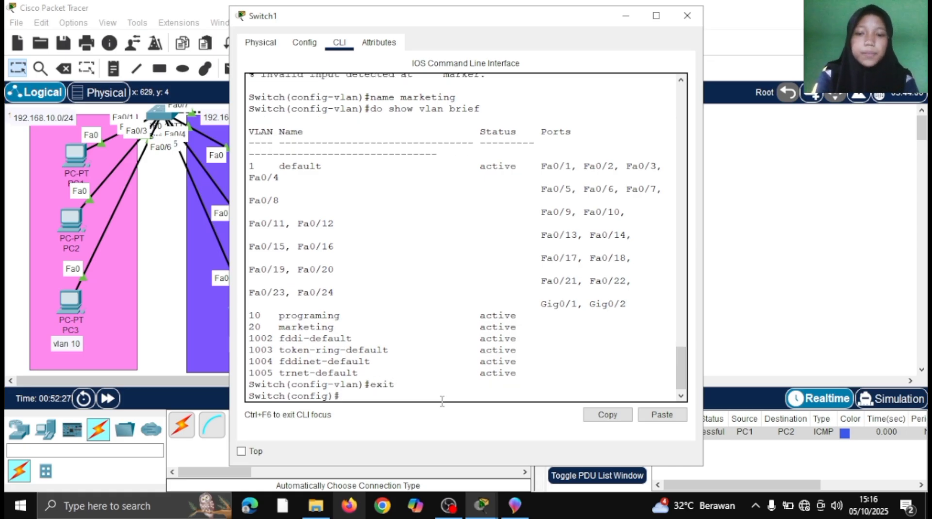
# - Try to select Switch1's first three ports with int fa0/1-3, checking the topology before submitting the command
pyautogui.write('int fa0/')
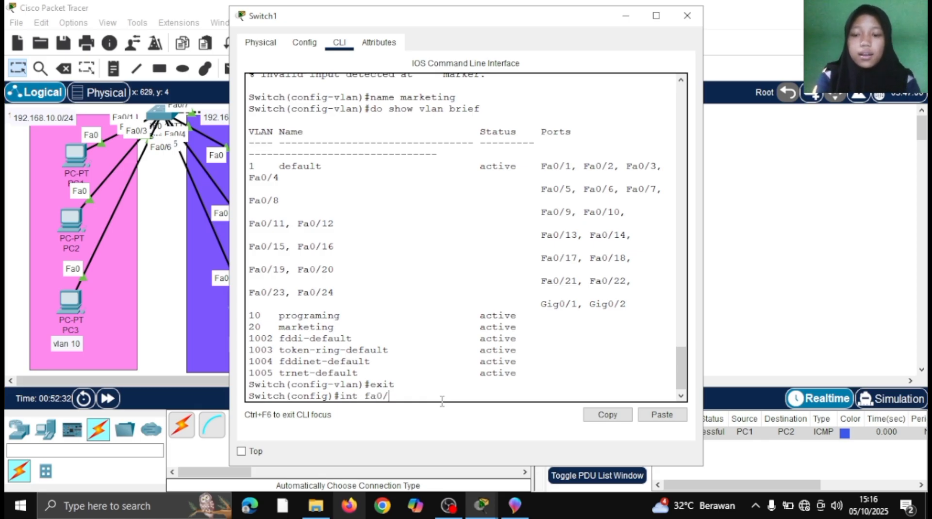
pyautogui.write('1')
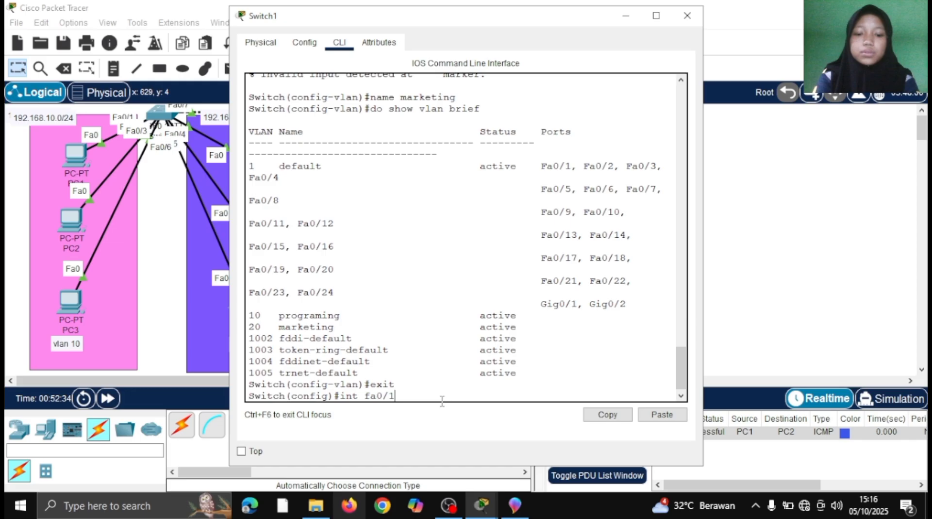
pyautogui.write('-')
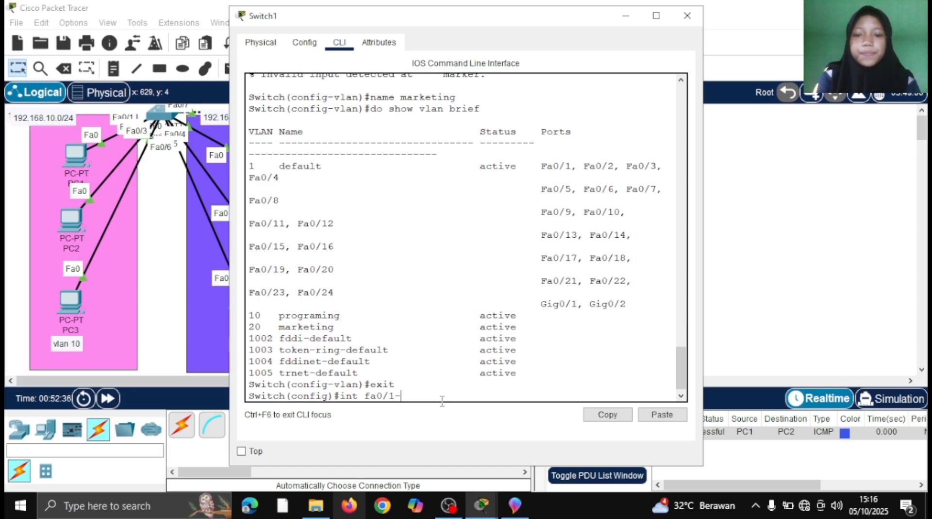
pyautogui.write('3')
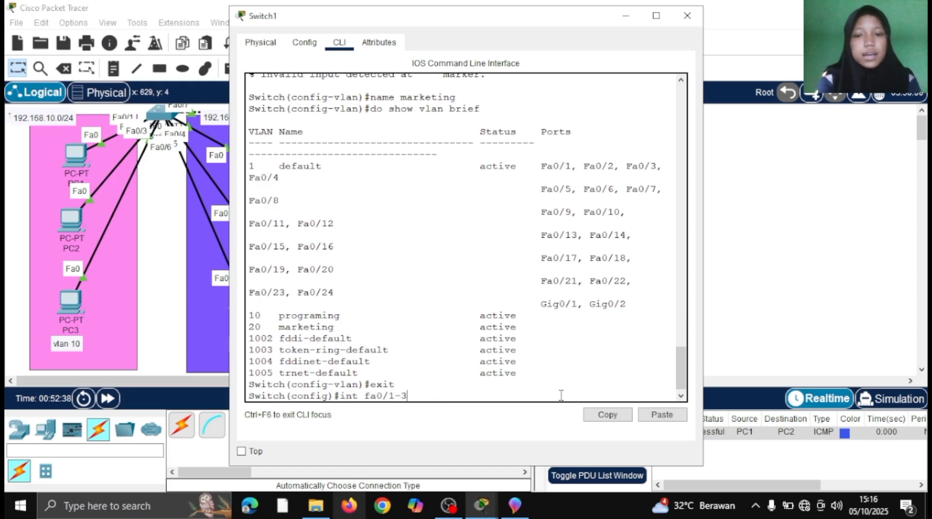
pyautogui.click(625, 16)
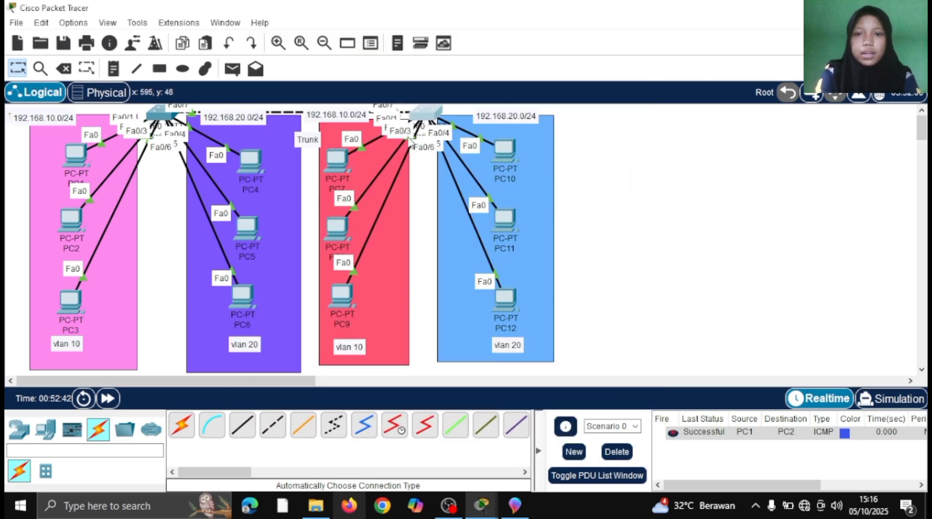
pyautogui.click(431, 112)
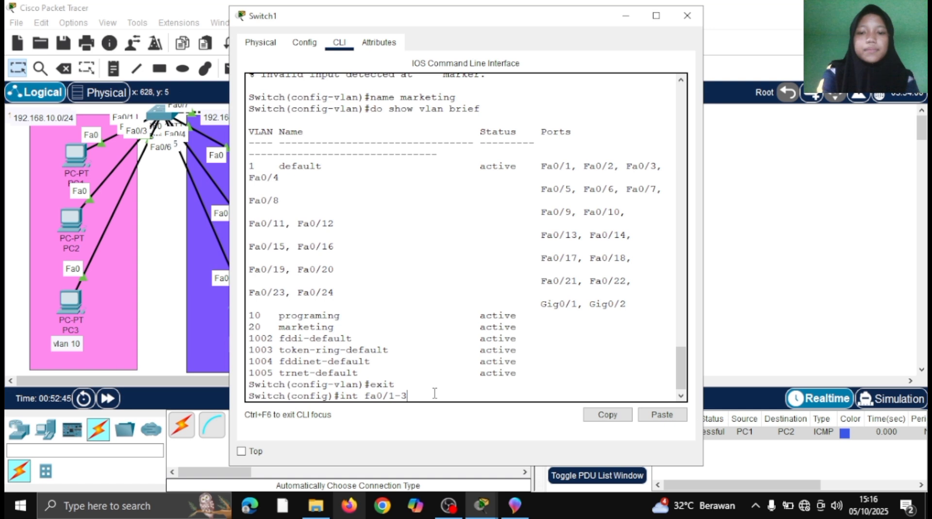
pyautogui.press('Return')
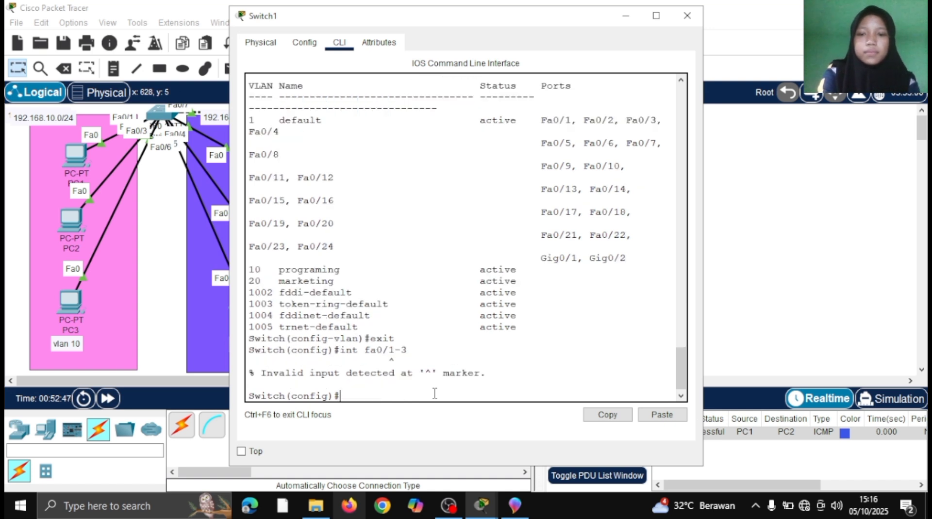
# - Exit global configuration mode on Switch1 and re-enter it with conf t
pyautogui.press('Up')
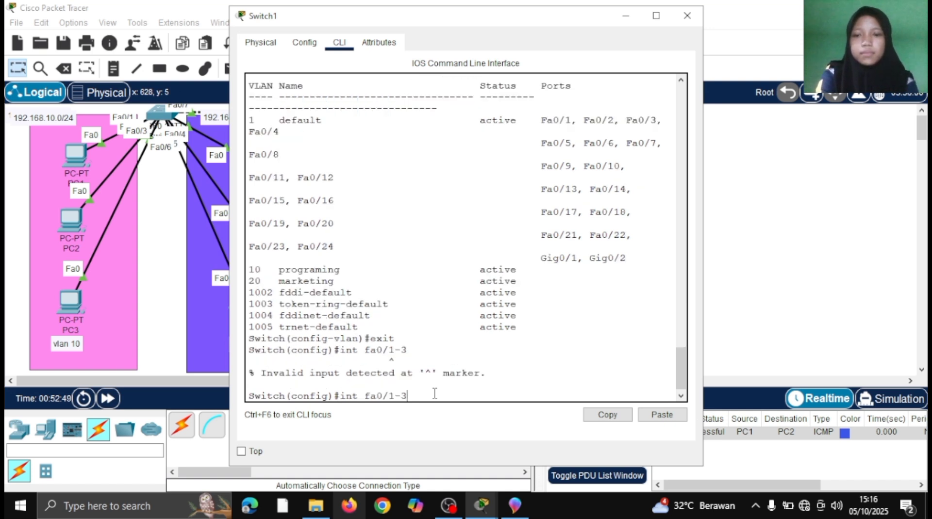
pyautogui.press('Up')
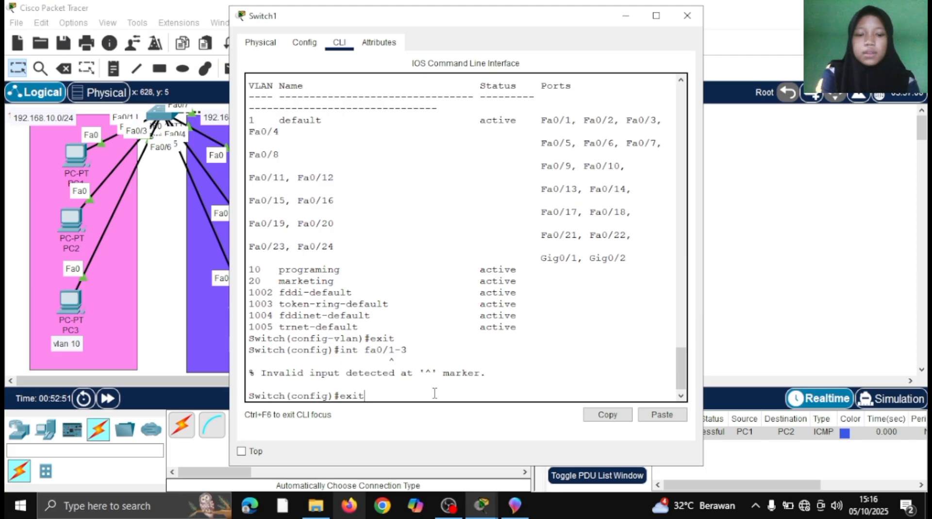
pyautogui.press('Return')
pyautogui.press('Return')
pyautogui.write('conf t')
pyautogui.press('Up')
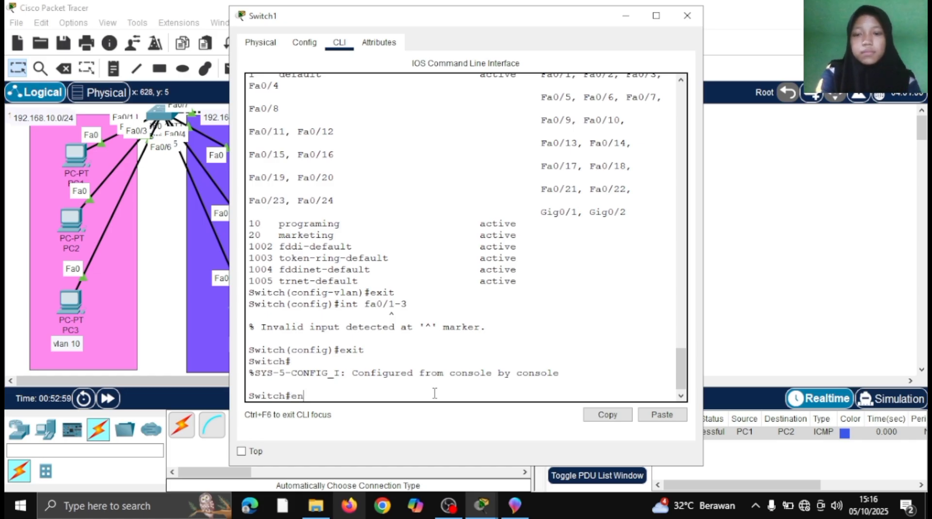
pyautogui.press('BackSpace')
pyautogui.press('BackSpace')
pyautogui.write('conf t')
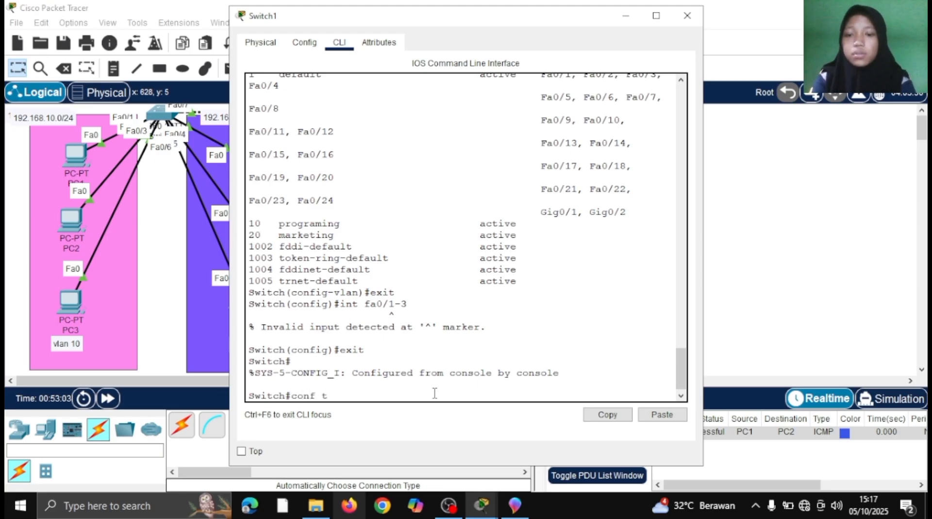
pyautogui.press('Return')
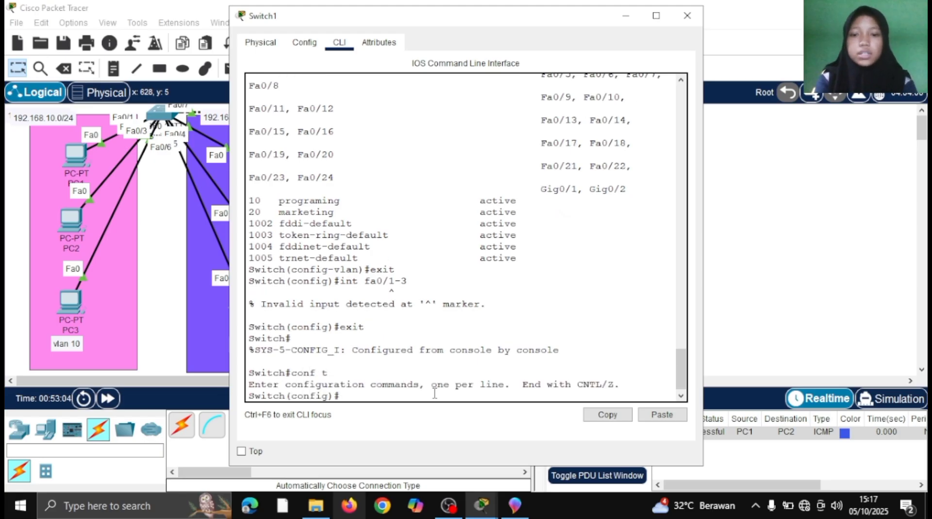
# - Enter configuration mode for Switch1's first three FastEthernet ports with interface range fa0/1-3
pyautogui.write('int')
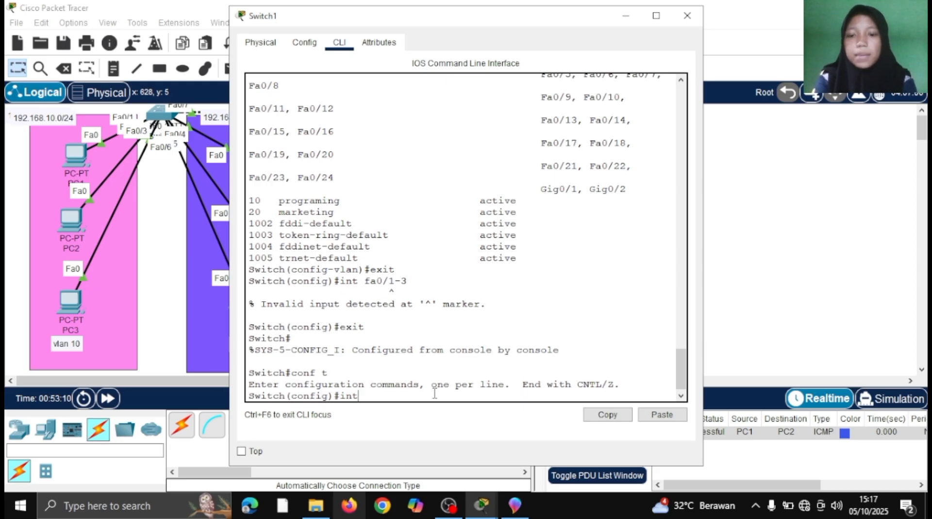
pyautogui.write('erfac')
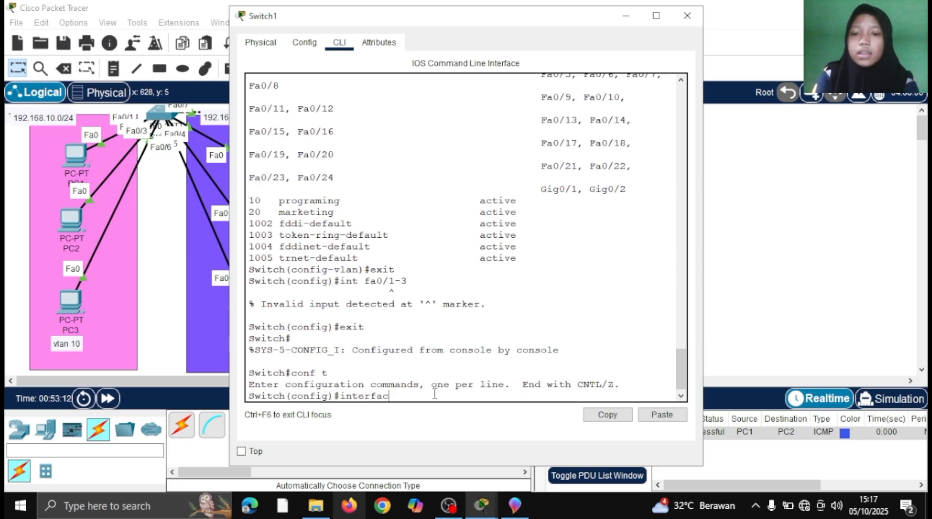
pyautogui.write('e range fa')
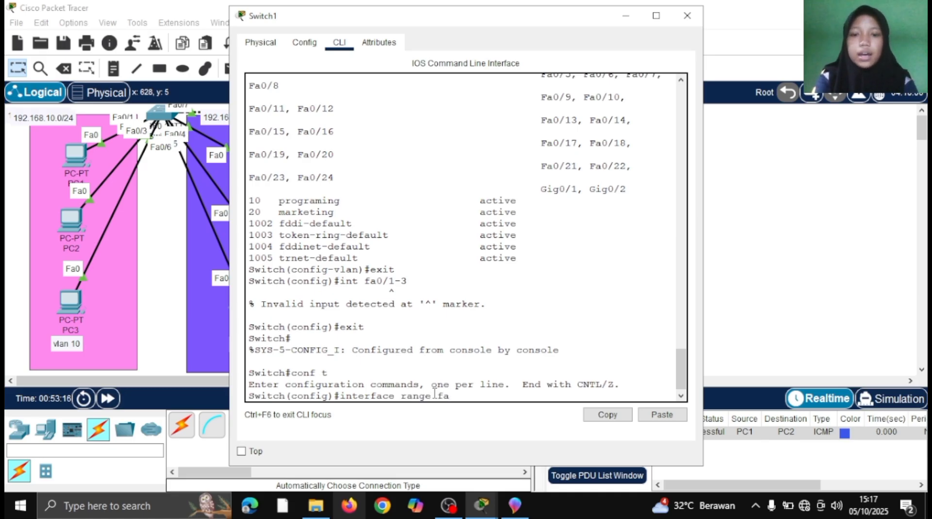
pyautogui.write('0/')
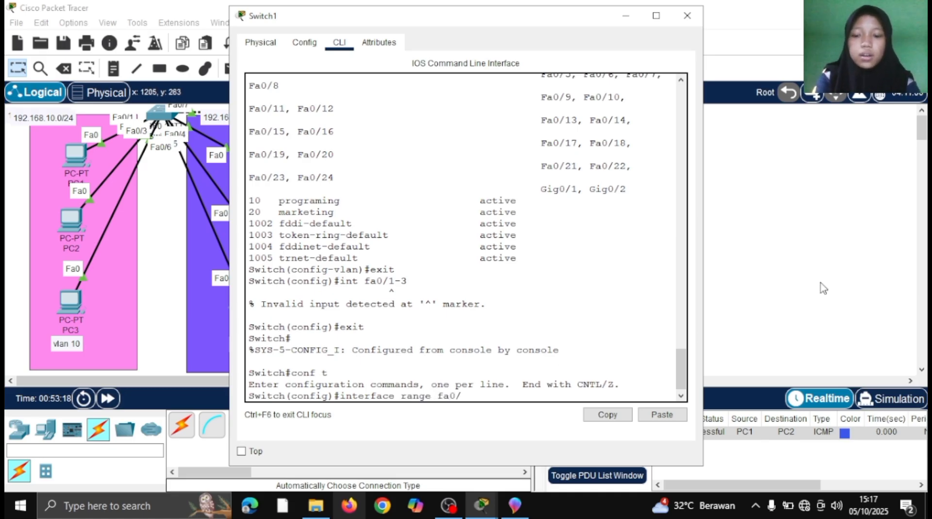
pyautogui.write('1-3')
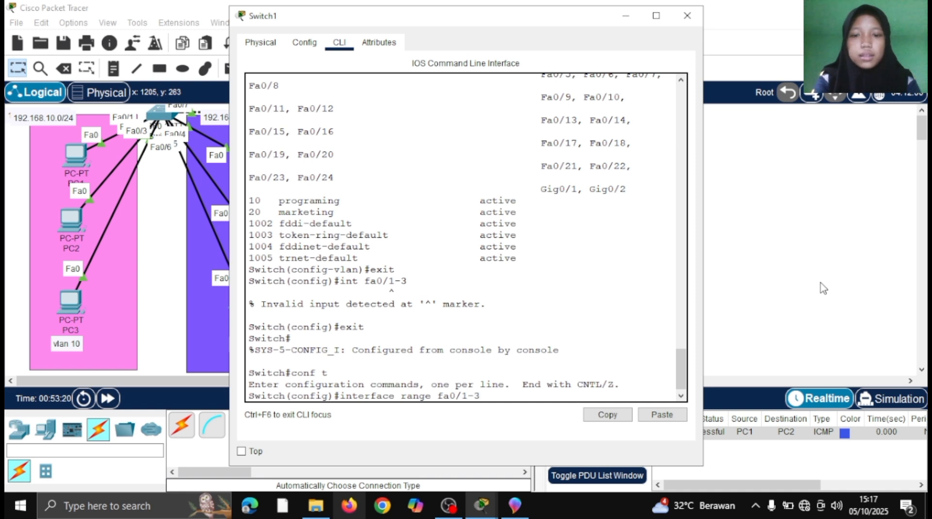
pyautogui.press('Return')
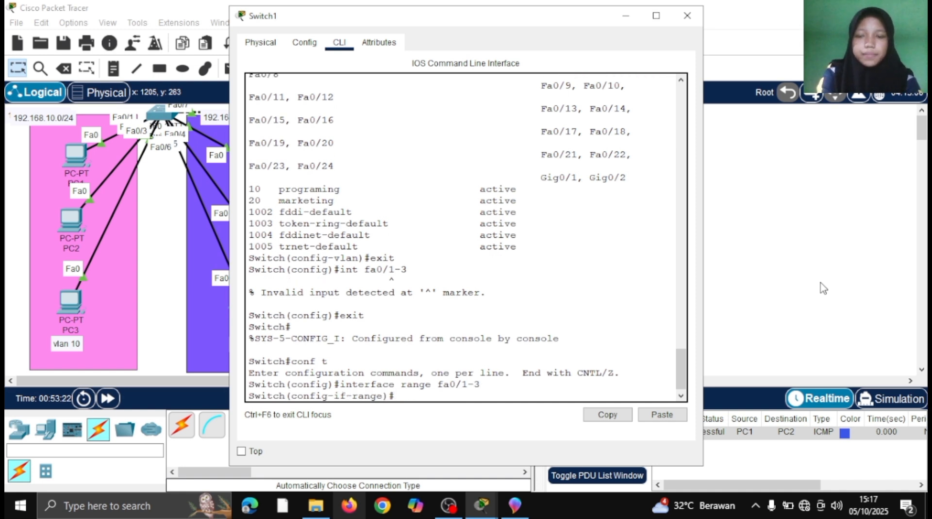
# - Set the selected port range to access mode with switchport mode access
pyautogui.write('swi')
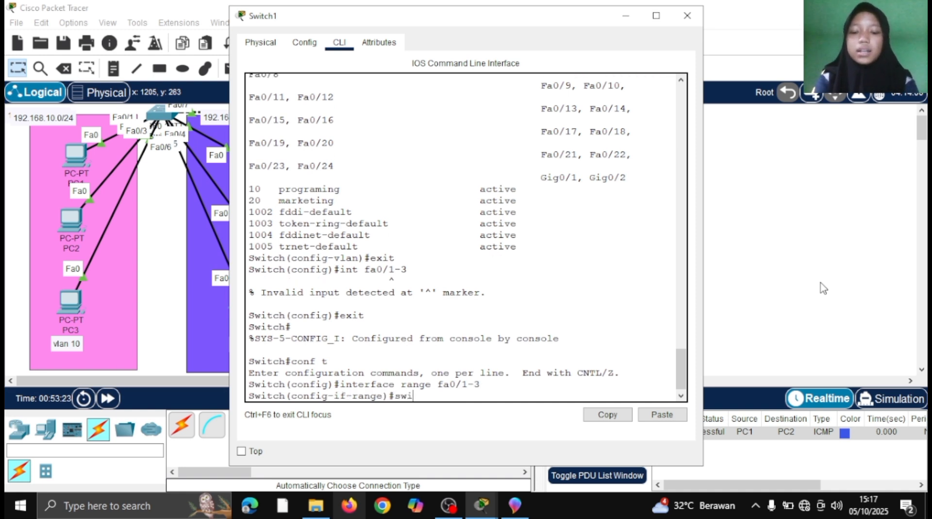
pyautogui.write('tcjo')
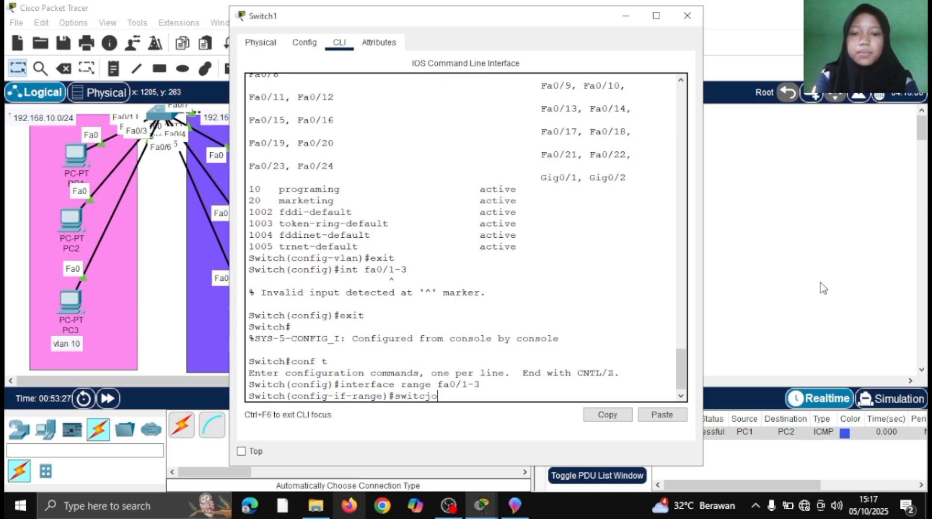
pyautogui.press('BackSpace')
pyautogui.press('BackSpace')
pyautogui.write('hport mode access')
pyautogui.press('Return')
# - Assign ports fa0/1-3 to VLAN 10 with switchport access vlan 10, and exit interface range configuration
pyautogui.press('Up')
pyautogui.press('BackSpace')
pyautogui.press('BackSpace')
pyautogui.press('BackSpace')
pyautogui.press('BackSpace')
pyautogui.press('BackSpace')
pyautogui.press('BackSpace')
pyautogui.press('BackSpace')
pyautogui.press('BackSpace')
pyautogui.press('BackSpace')
pyautogui.press('BackSpace')
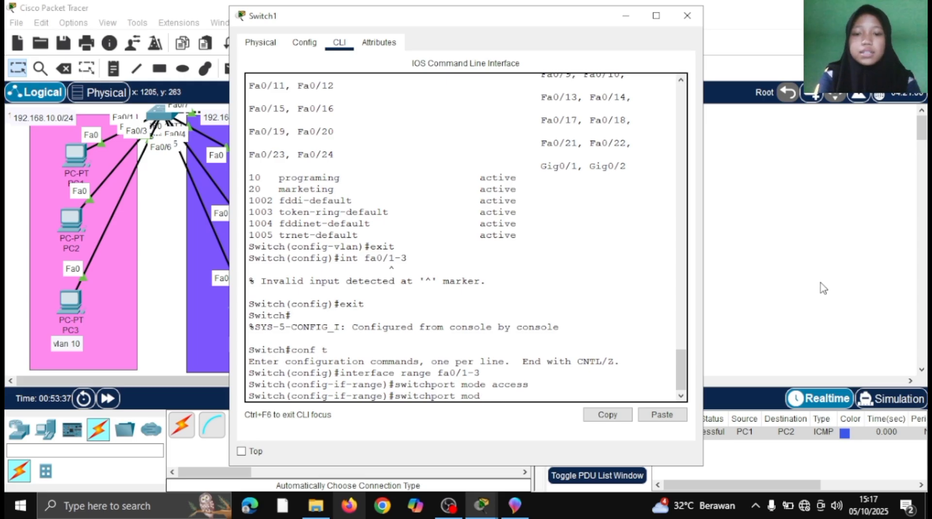
pyautogui.write('acce')
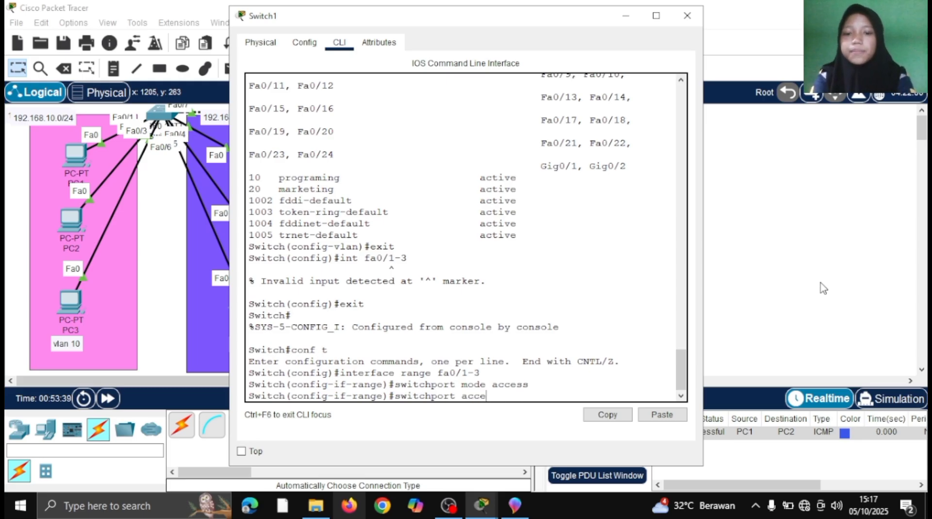
pyautogui.write('ss vlan 10')
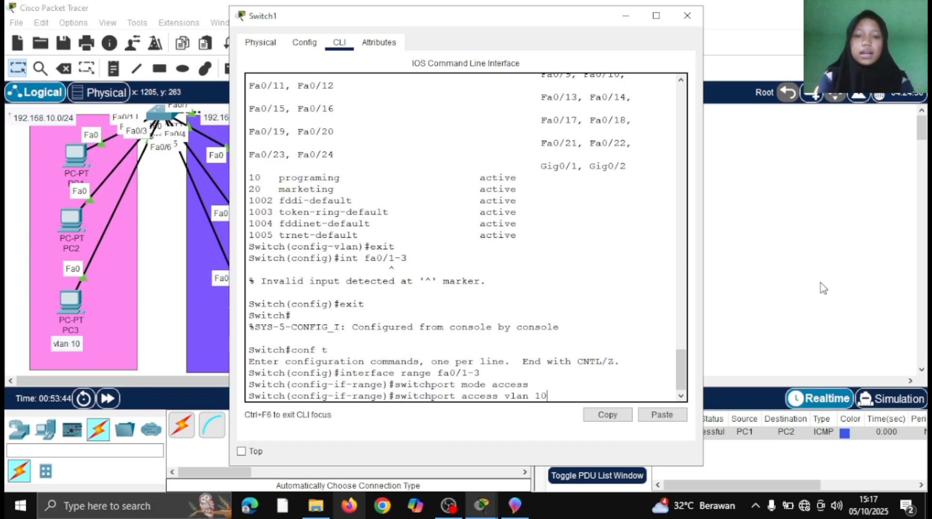
pyautogui.press('Return')
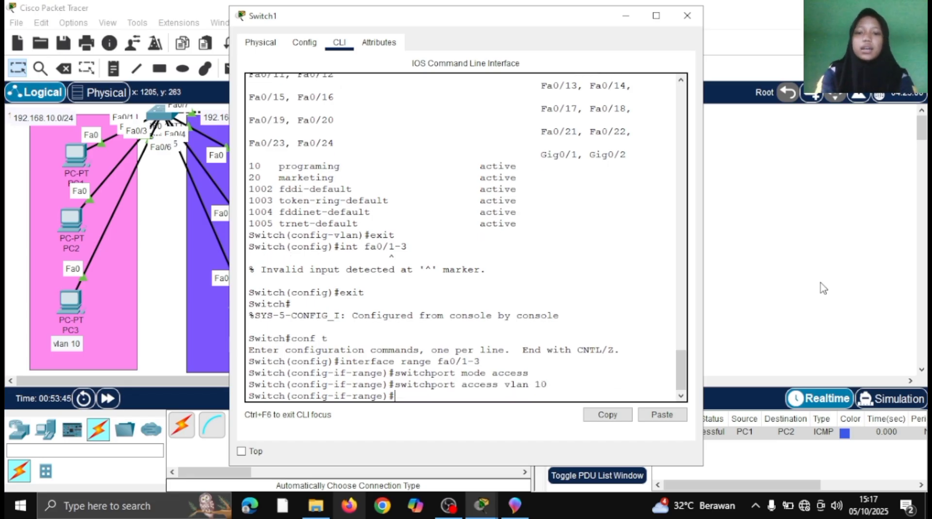
pyautogui.write('exit')
pyautogui.press('Return')
# - Run do show vlan brief again and check which ports are assigned to VLAN 10 programing
pyautogui.write('exit')
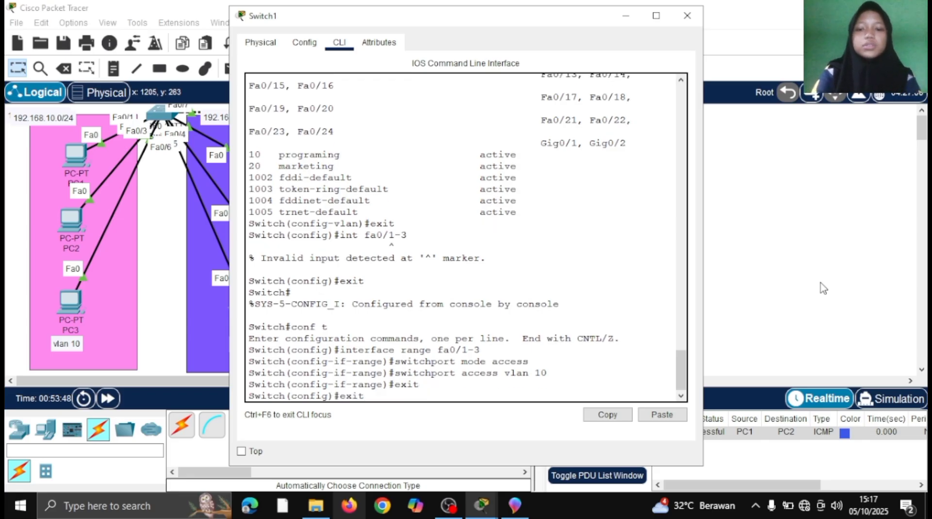
pyautogui.press('Up')
pyautogui.press('Up')
pyautogui.press('Up')
pyautogui.press('Up')
pyautogui.press('Up')
pyautogui.press('Up')
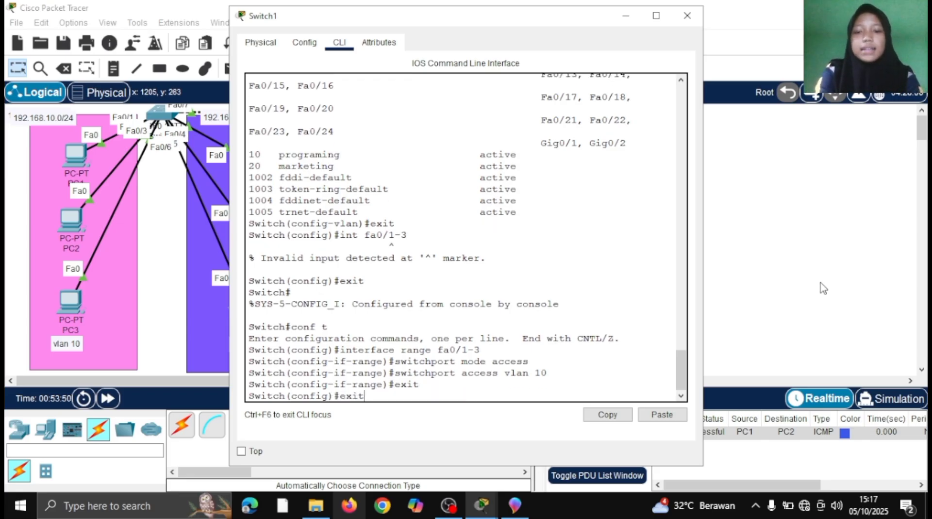
pyautogui.press('Up')
pyautogui.press('Up')
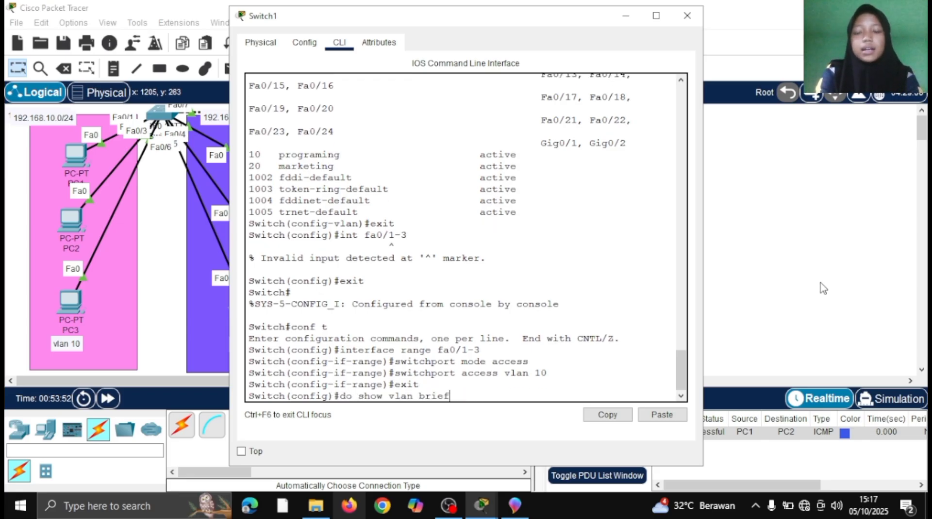
pyautogui.press('Return')
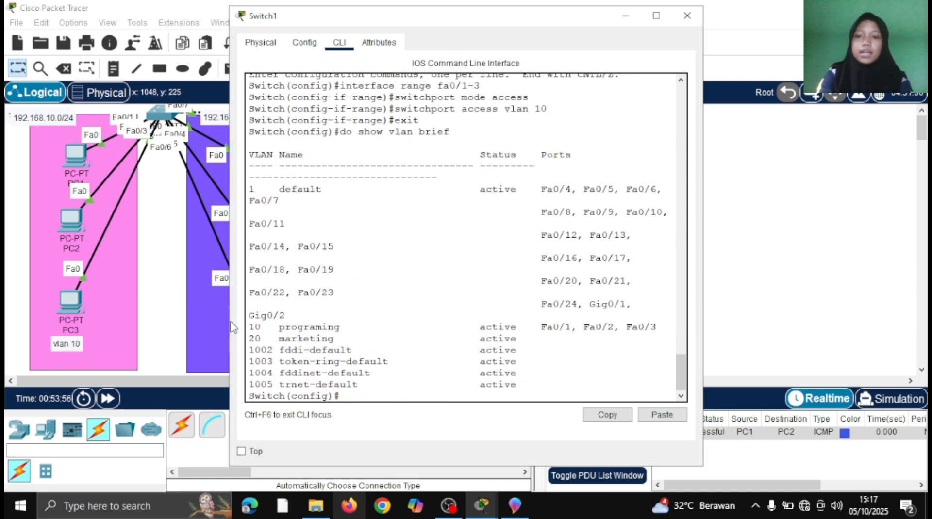
pyautogui.moveTo(247, 326); pyautogui.dragTo(657, 333)
pyautogui.click(546, 321)
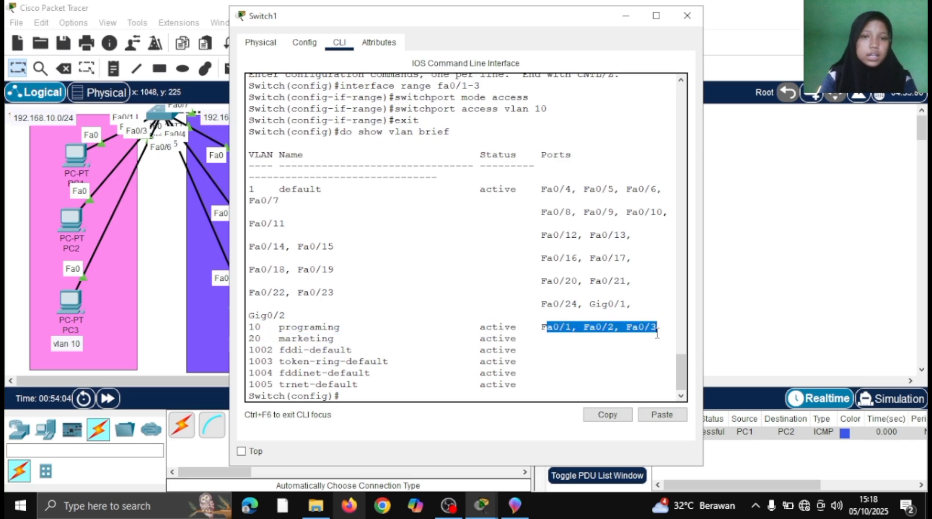
# - Shift PC10 slightly within the blue 192.168.20.0/24 area and reopen Switch1's command line
pyautogui.click(625, 16)
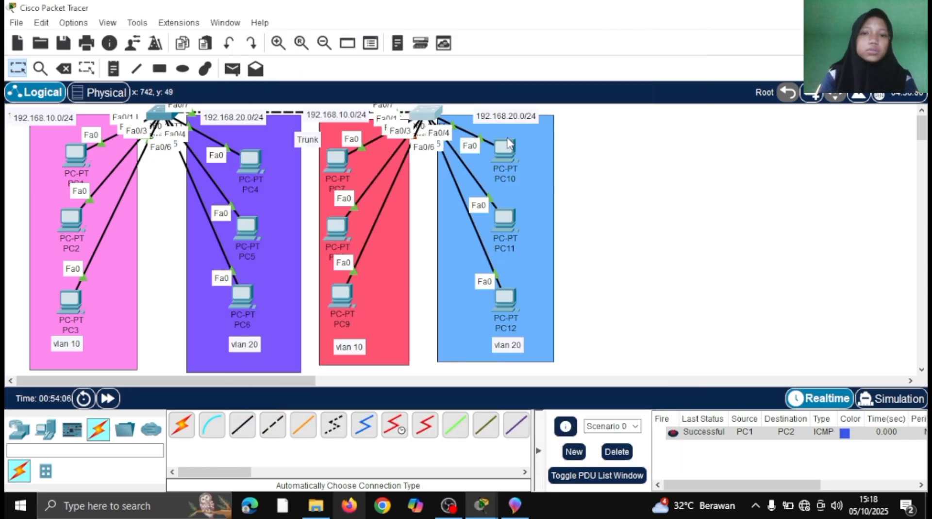
pyautogui.moveTo(508, 143)
pyautogui.mouseDown()
pyautogui.moveTo(525, 131)
pyautogui.moveTo(511, 147)
pyautogui.mouseUp()
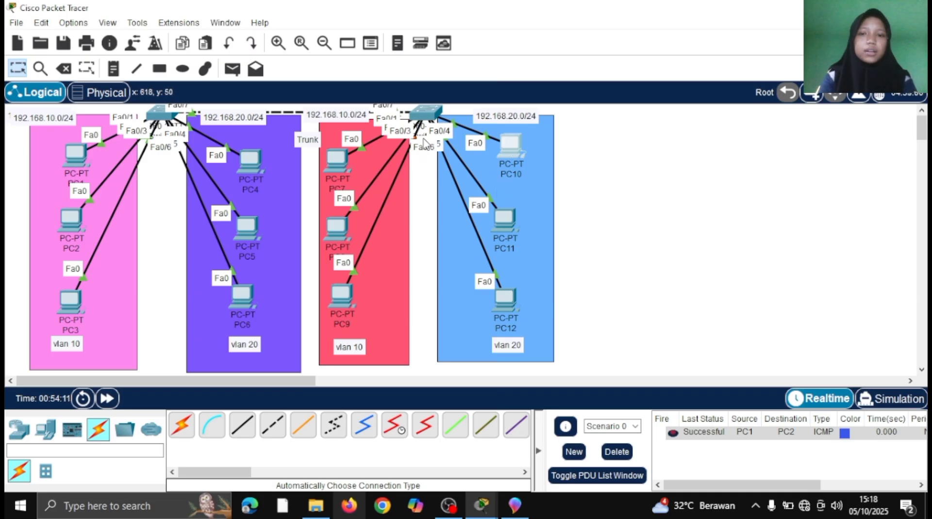
pyautogui.click(426, 113)
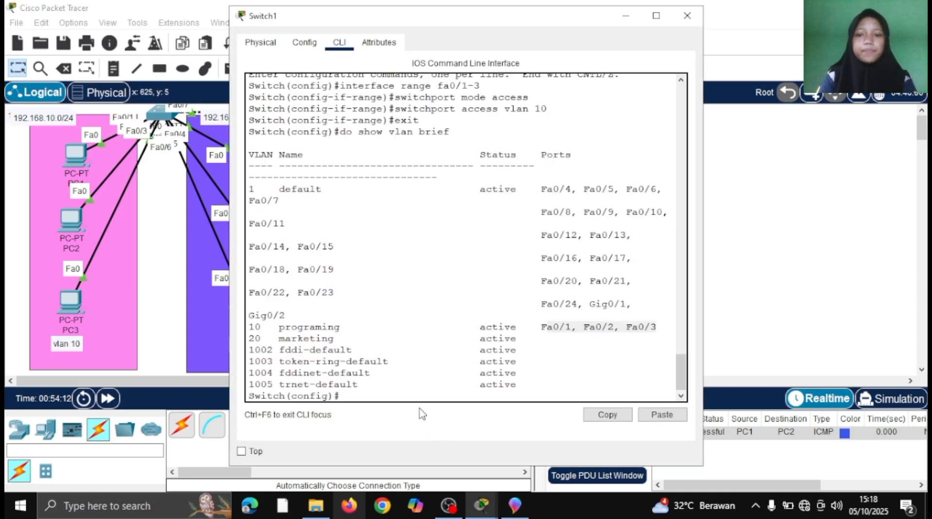
pyautogui.click(413, 397)
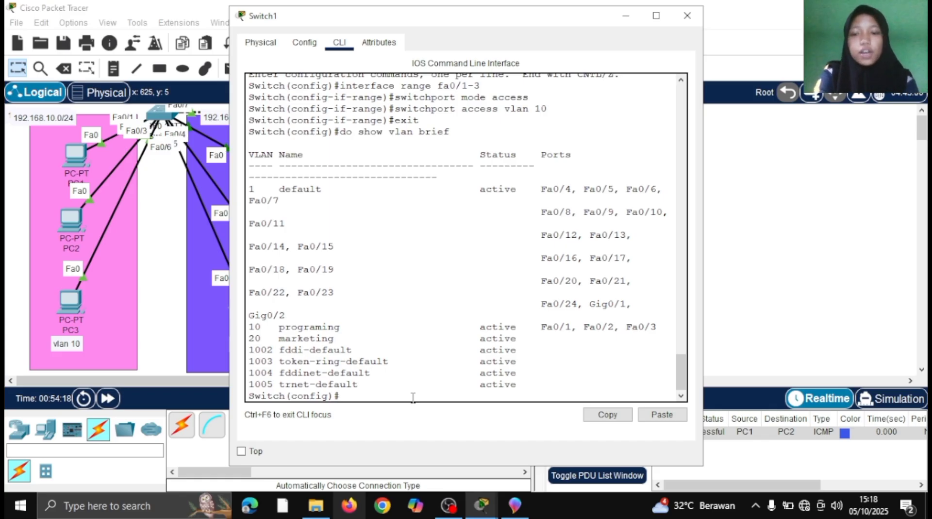
pyautogui.write('vla')
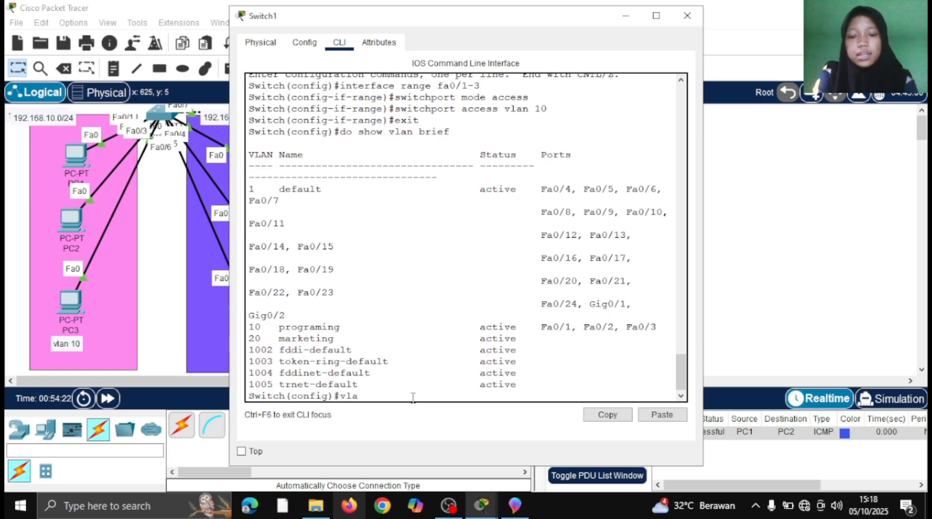
pyautogui.write('n 20')
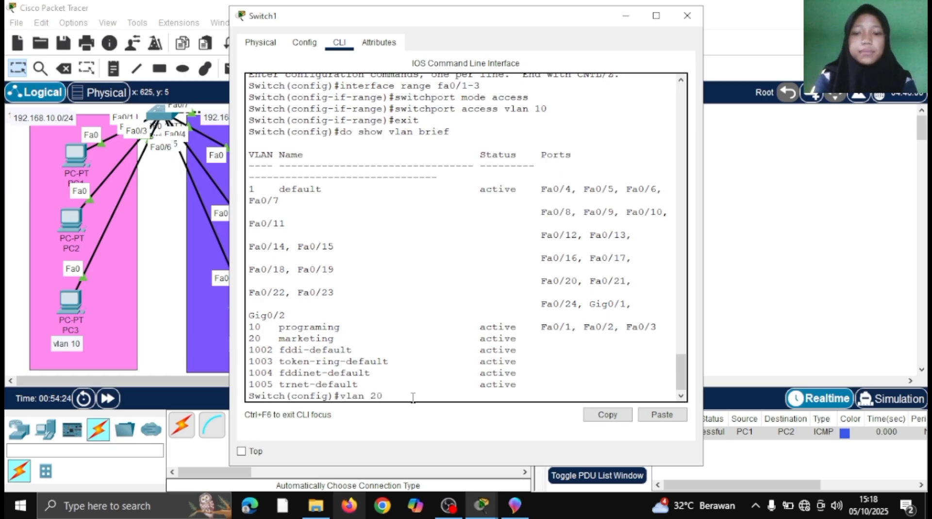
pyautogui.press('BackSpace')
pyautogui.press('BackSpace')
pyautogui.press('BackSpace')
pyautogui.press('BackSpace')
pyautogui.press('BackSpace')
pyautogui.press('BackSpace')
pyautogui.press('BackSpace')
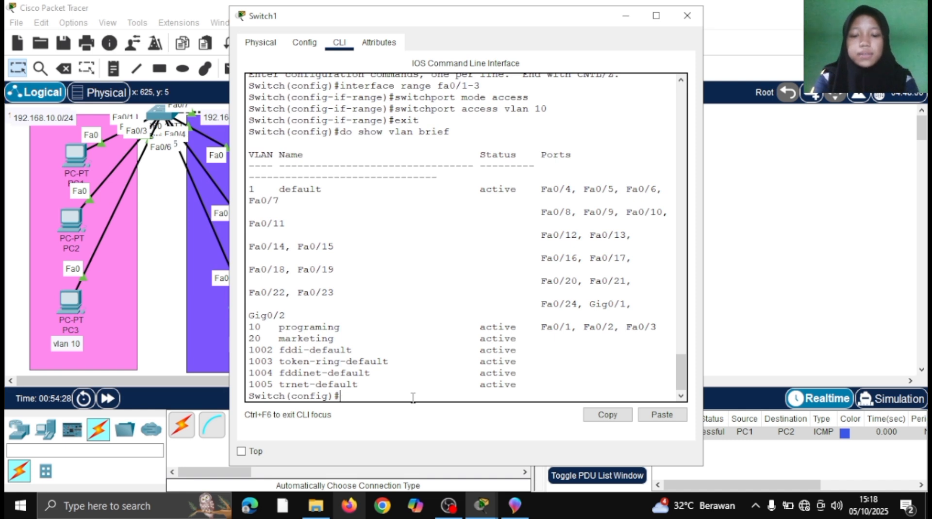
# - Enter configuration mode for Switch1's next three FastEthernet ports with interface range fa0/4-6
pyautogui.write('int')
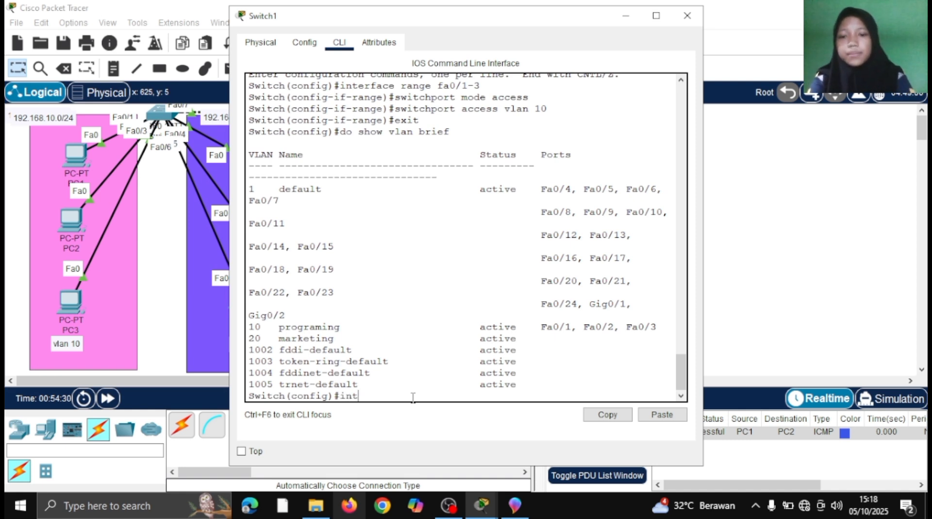
pyautogui.write(' erface range')
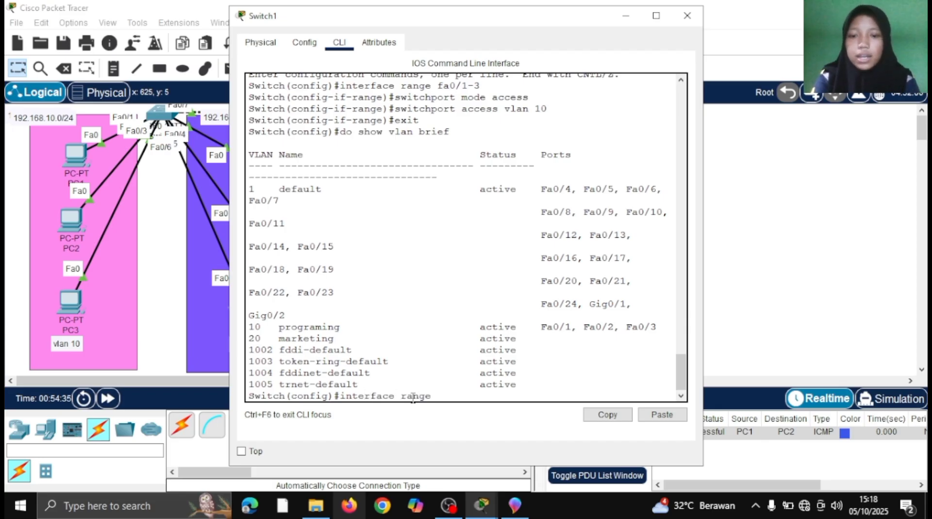
pyautogui.write(' fa0')
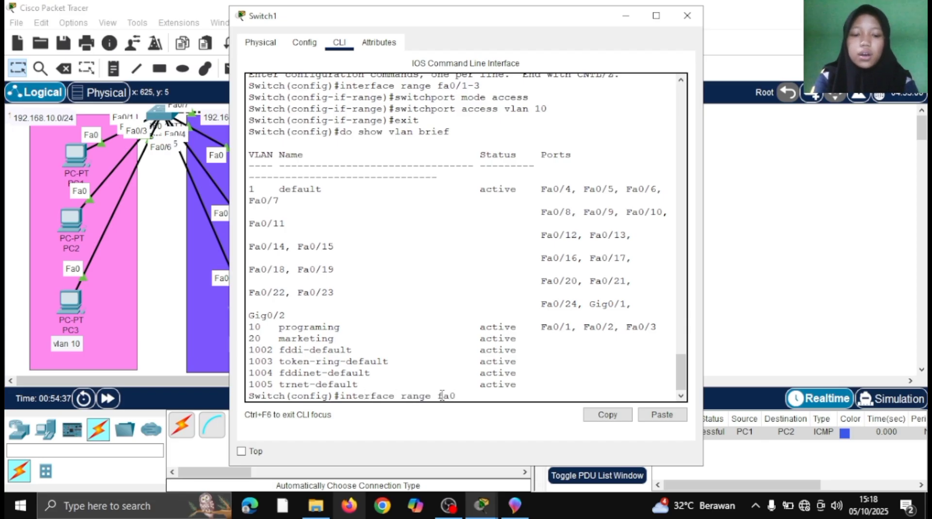
pyautogui.write('/4-6')
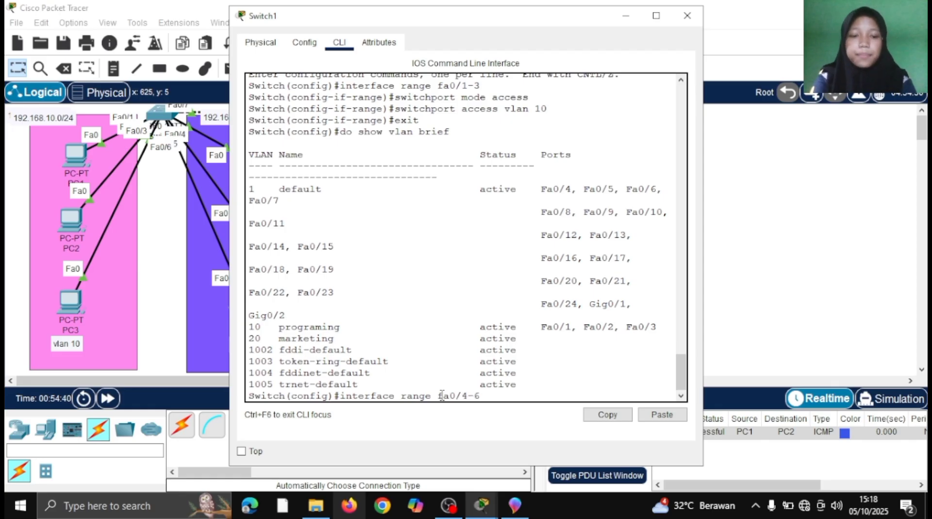
pyautogui.press('Return')
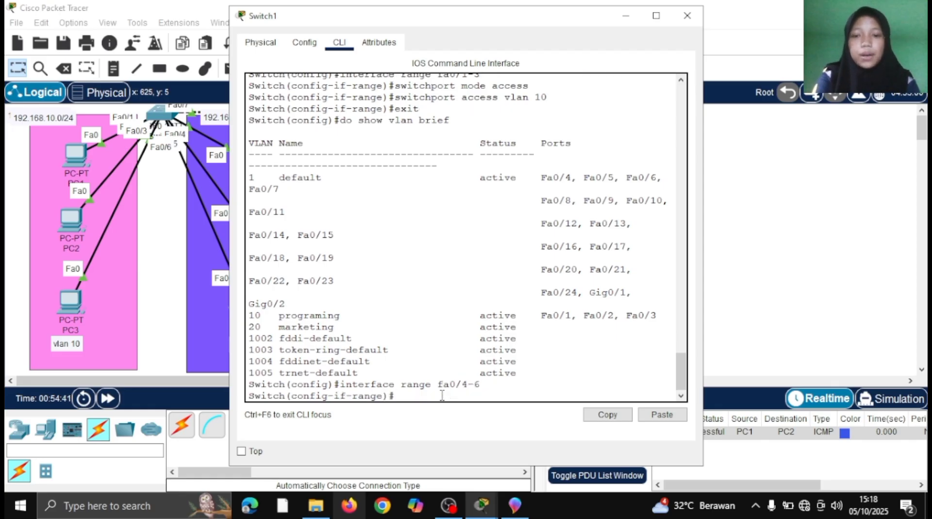
# - Set ports fa0/4-6 to access mode with switchport mode access
pyautogui.write('exit')
pyautogui.press('Up')
pyautogui.press('Up')
pyautogui.press('Up')
pyautogui.press('Return')
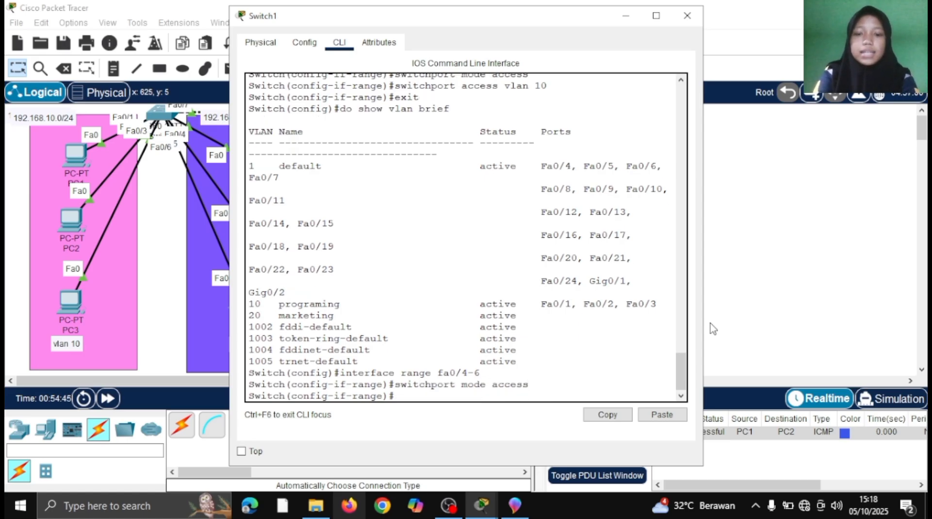
# - Assign ports fa0/4-6 to VLAN 20 with switchport access vlan 20, and exit interface range configuration
pyautogui.press('Up')
pyautogui.press('Up')
pyautogui.press('Up')
pyautogui.press('Up')
pyautogui.press('Up')
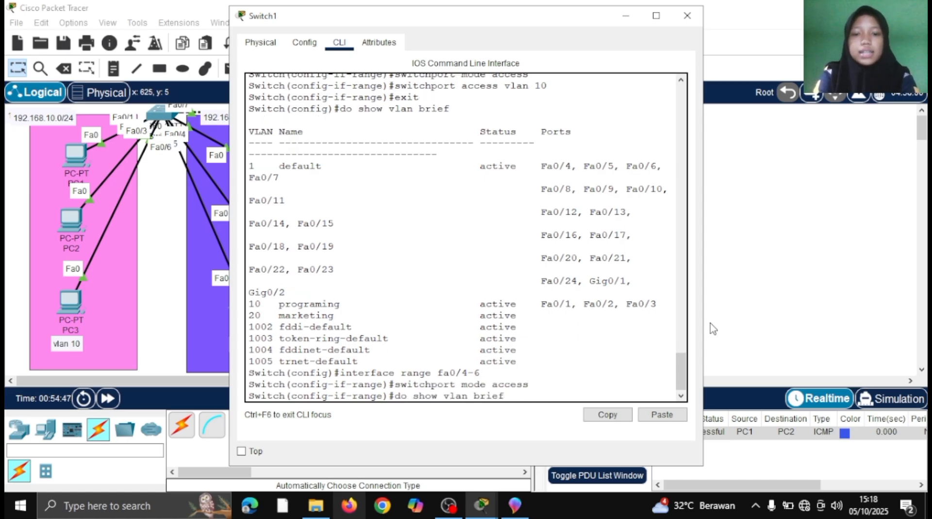
pyautogui.press('BackSpace')
pyautogui.press('BackSpace')
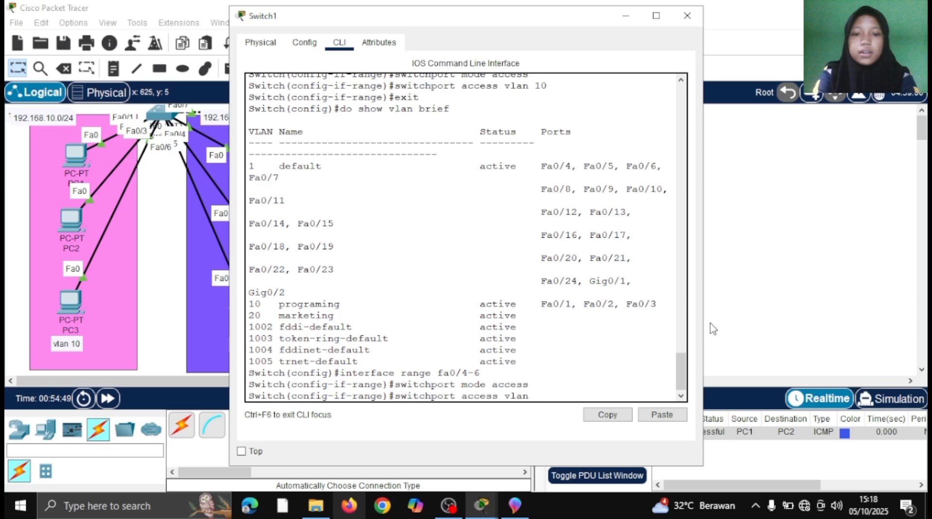
pyautogui.write('20')
pyautogui.press('Return')
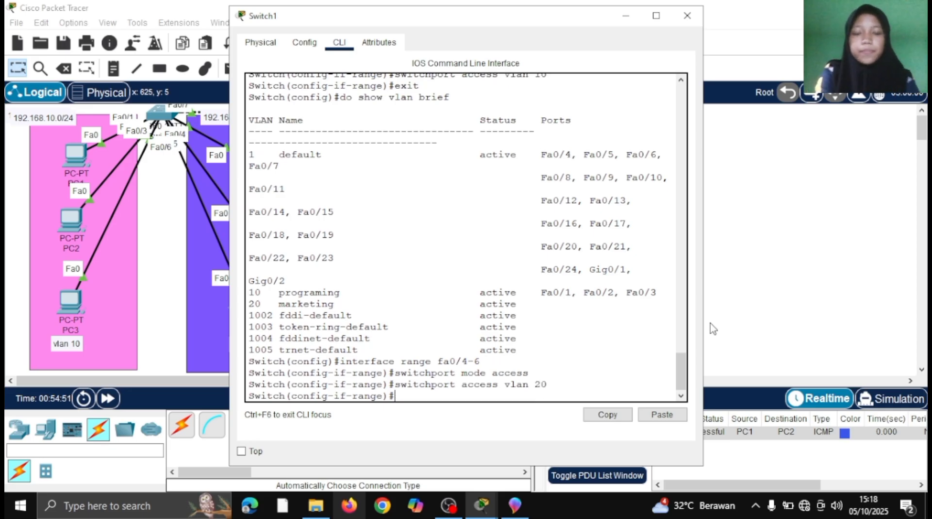
pyautogui.press('Up')
pyautogui.press('Up')
pyautogui.press('Up')
pyautogui.press('Up')
pyautogui.press('Up')
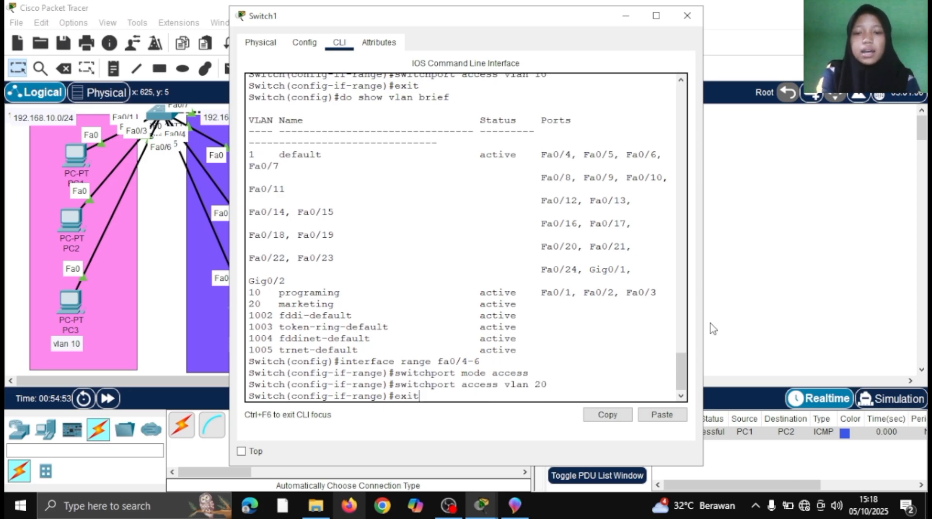
pyautogui.press('Return')
# - Run do show vlan brief, check the ports assigned to VLAN 20 marketing, and minimize Switch1's window
pyautogui.press('Up')
pyautogui.press('Up')
pyautogui.press('Up')
pyautogui.press('Up')
pyautogui.press('Up')
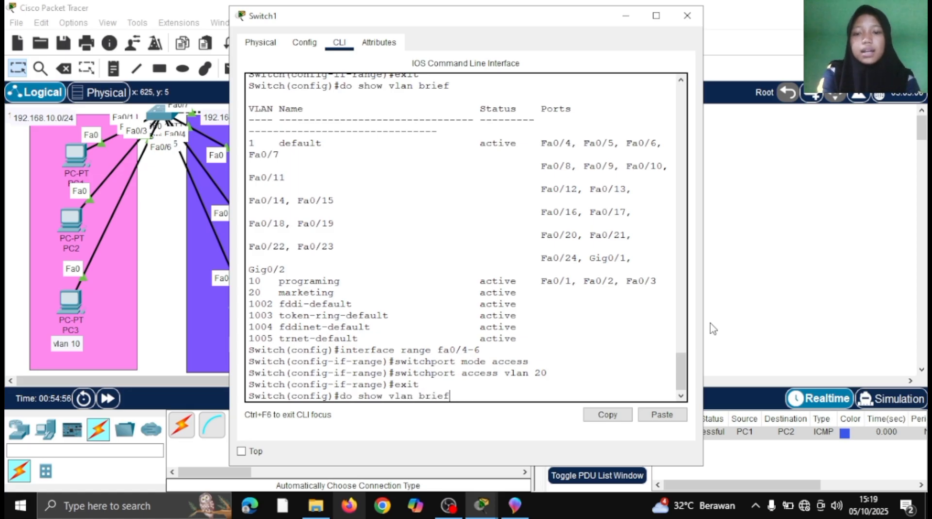
pyautogui.press('Return')
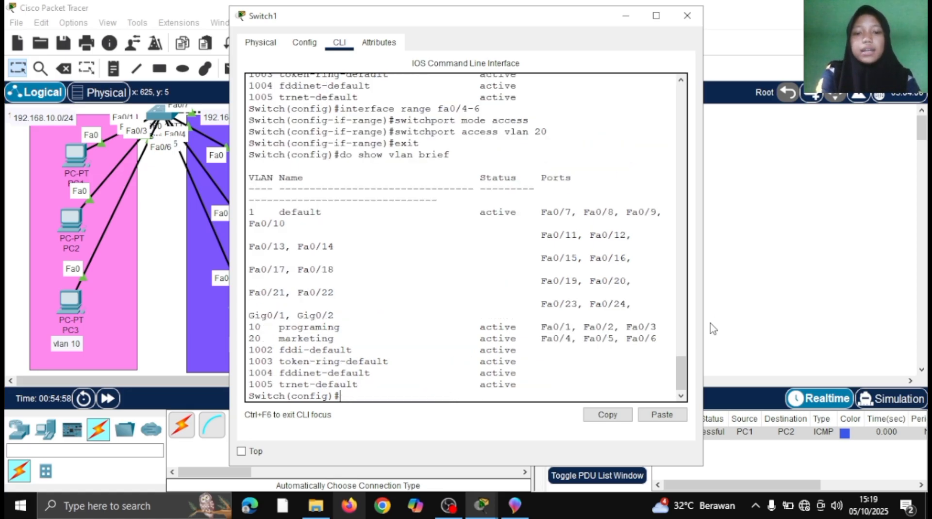
pyautogui.moveTo(250, 336); pyautogui.dragTo(713, 342)
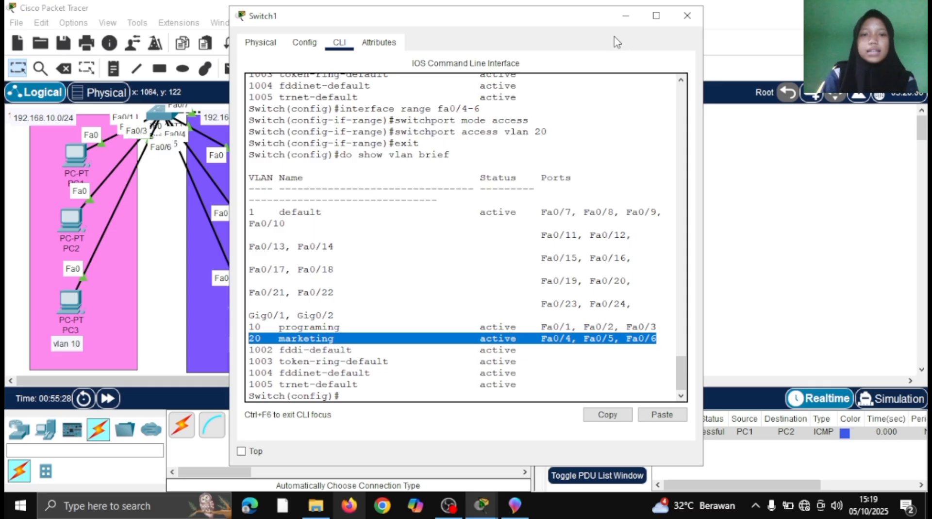
pyautogui.click(625, 19)
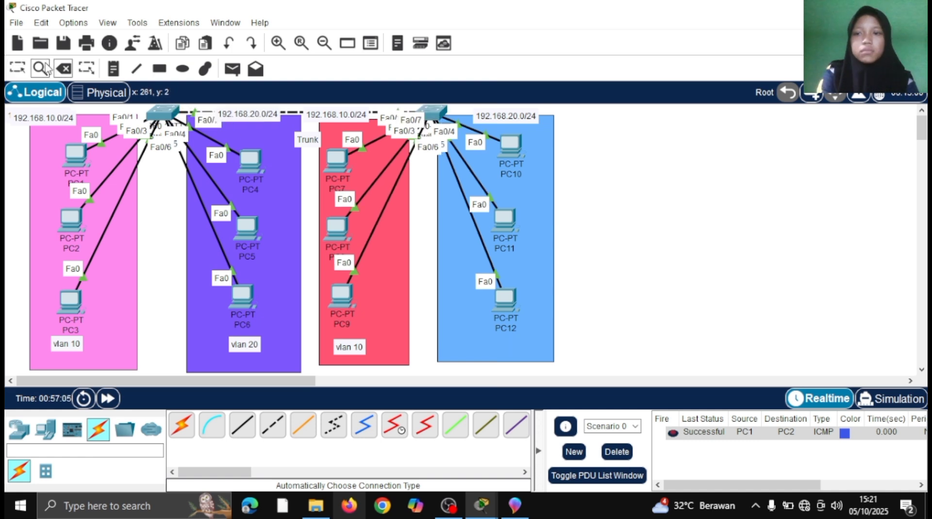
# - Place a text note reading vlan 20 below PC12 in the blue area of the topology
pyautogui.click(112, 68)
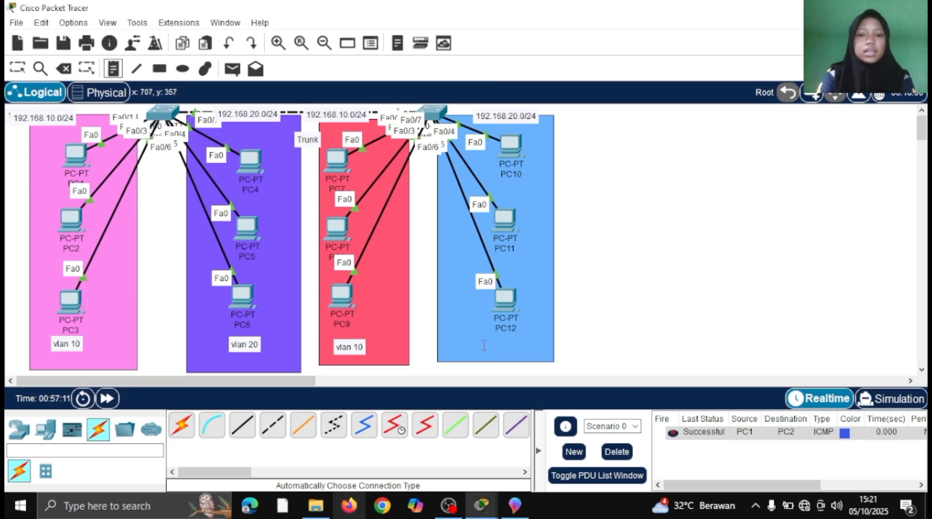
pyautogui.click(478, 342)
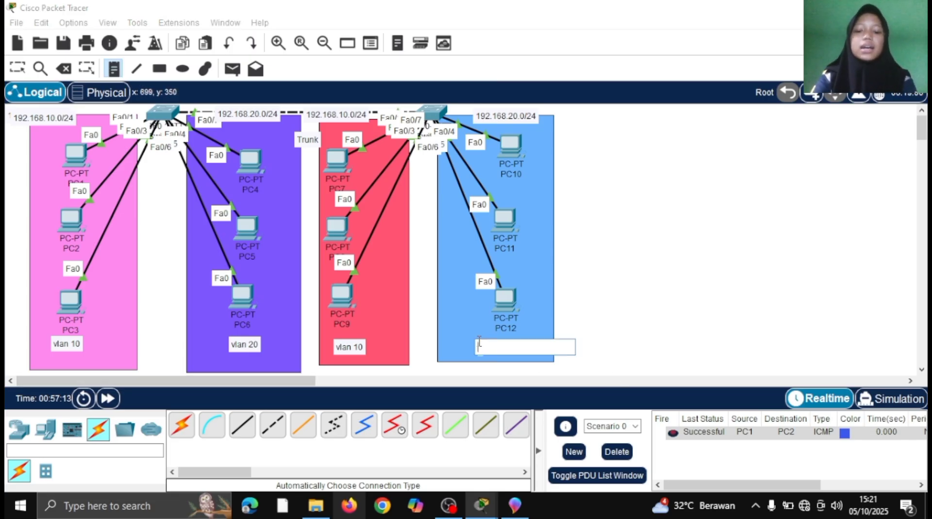
pyautogui.write('vlan 20')
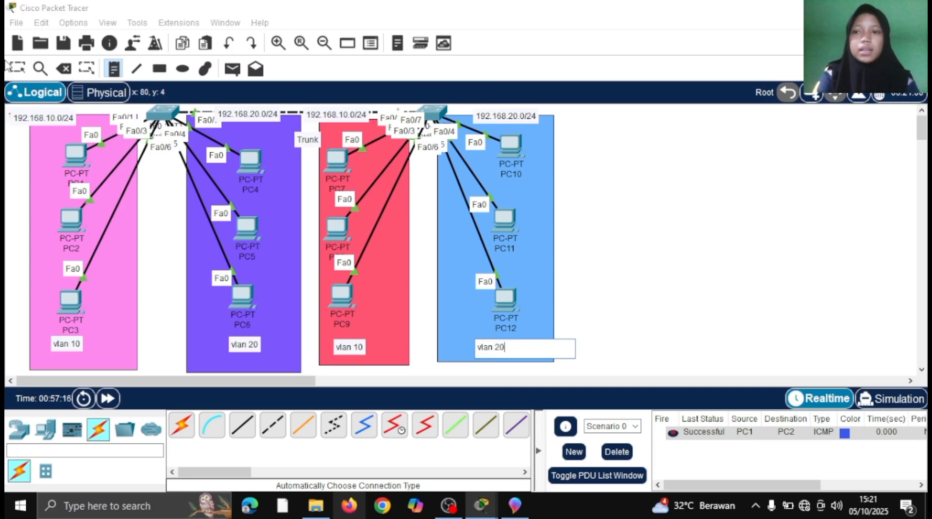
pyautogui.click(20, 69)
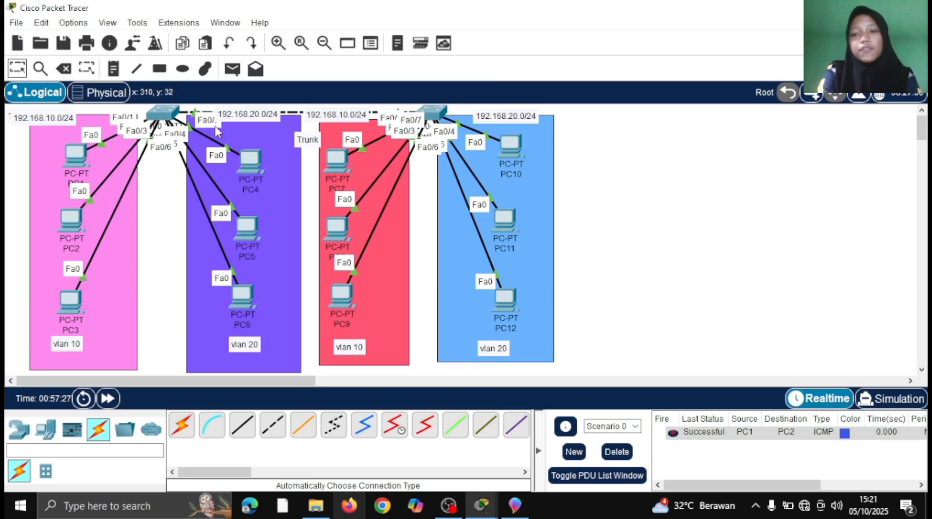
# - Open Switch0's command line and enter global configuration mode with en and conf t
pyautogui.click(163, 112)
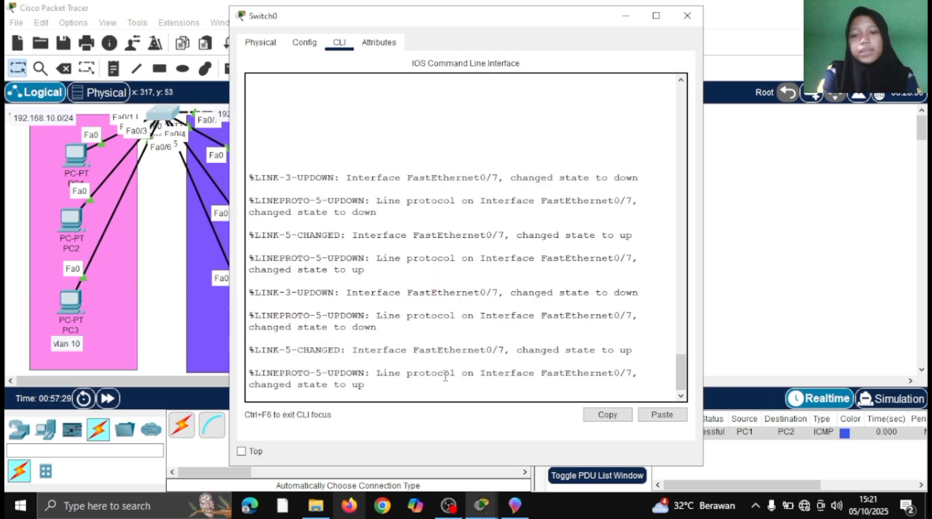
pyautogui.press('Return')
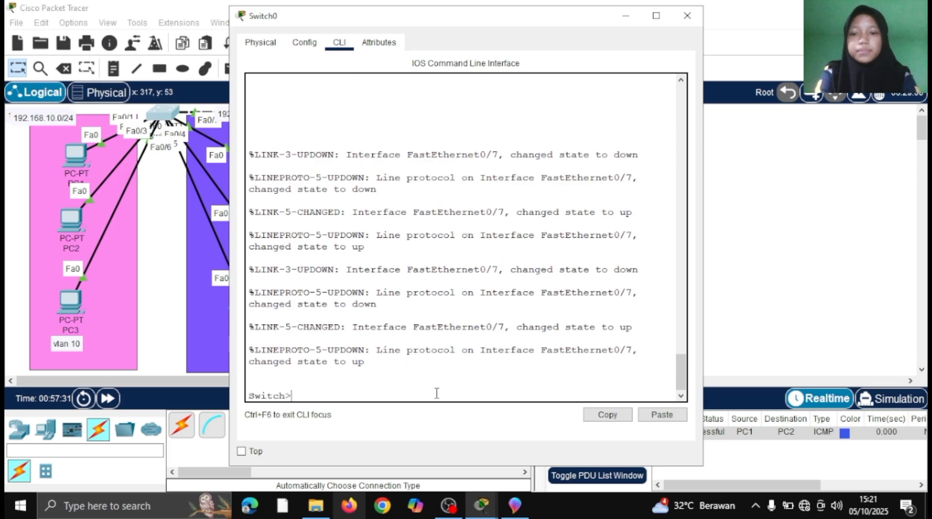
pyautogui.write('en')
pyautogui.press('Return')
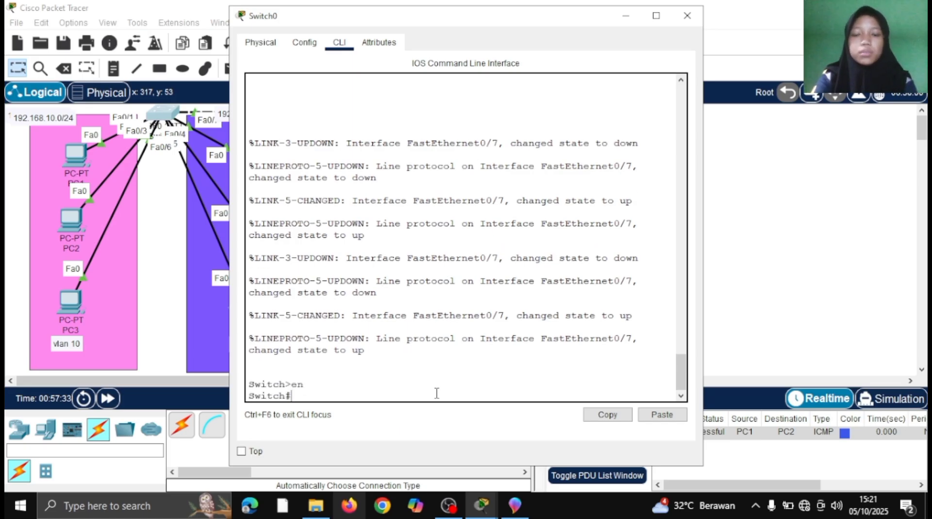
pyautogui.write('conf')
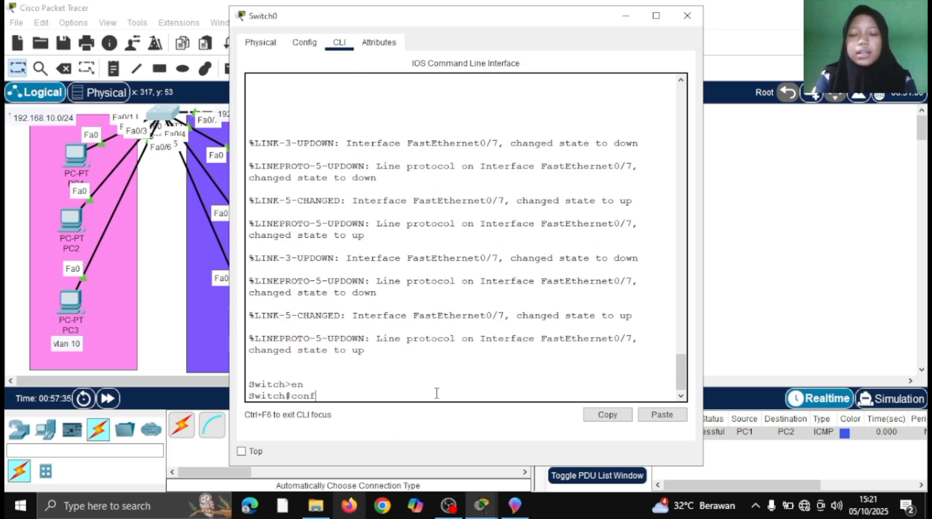
pyautogui.write(' t')
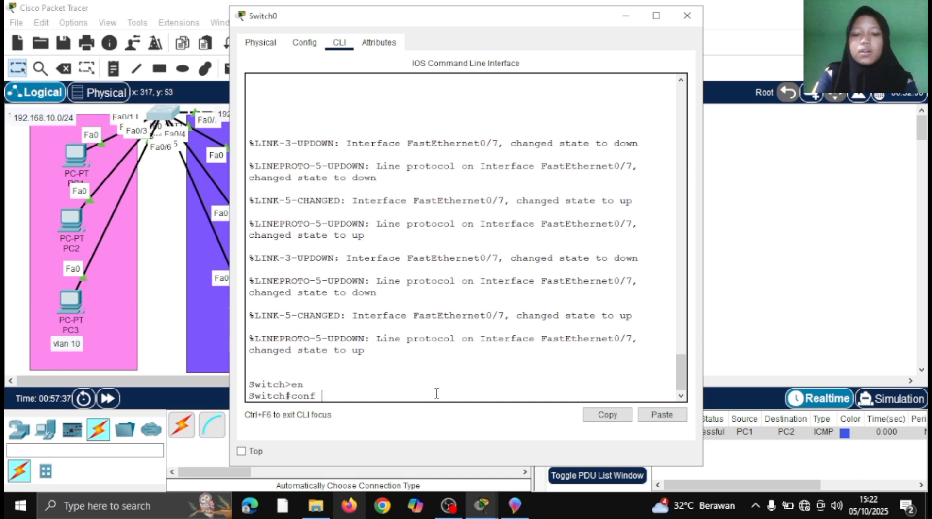
pyautogui.press('Return')
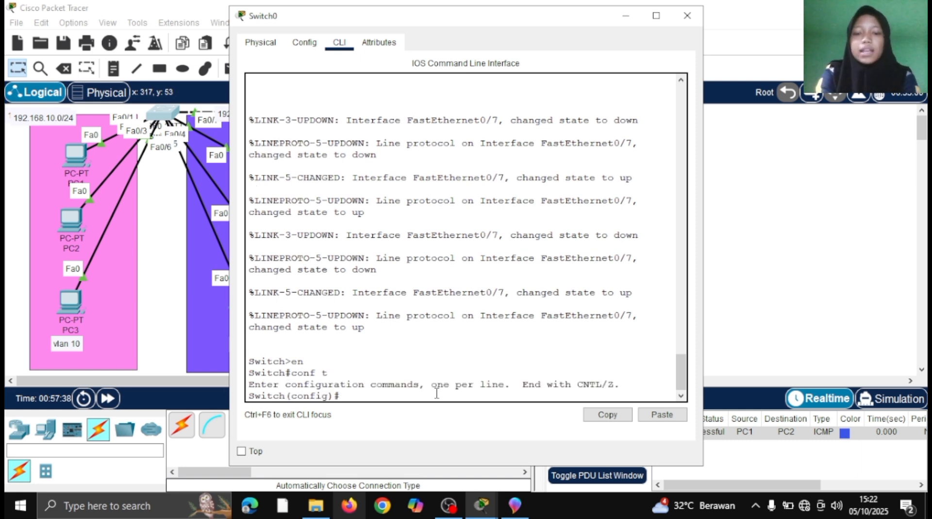
# - Set Switch0's fa0/7 interface to trunking with switchport mode trunk, and exit interface configuration
pyautogui.write('int f')
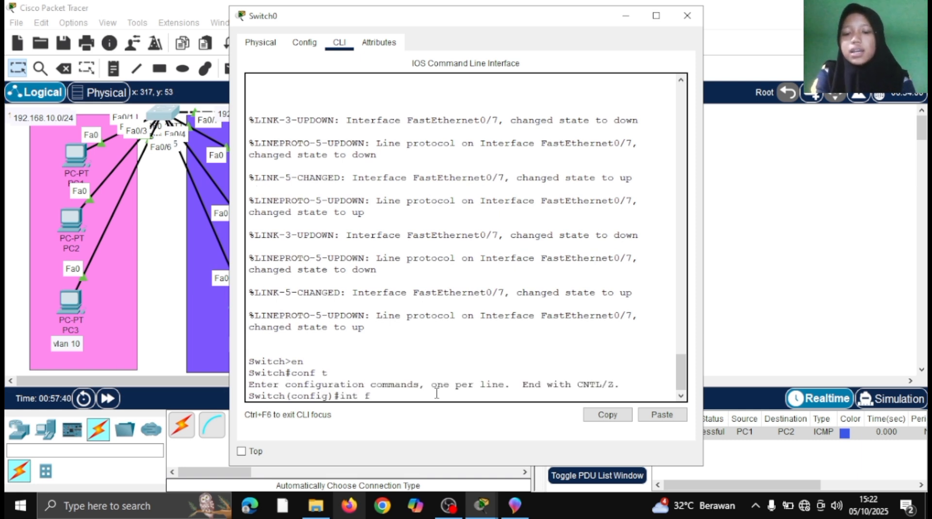
pyautogui.write('a0/7')
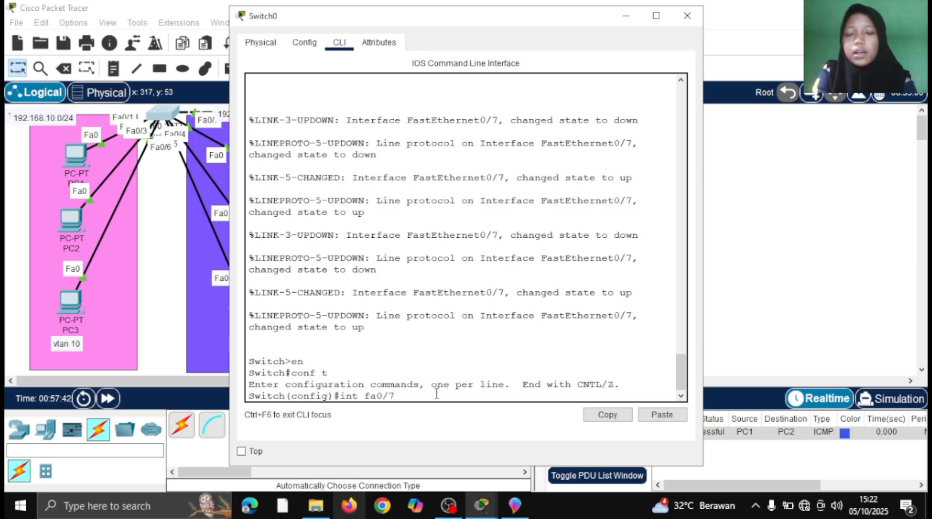
pyautogui.press('Return')
pyautogui.write('switchport mo')
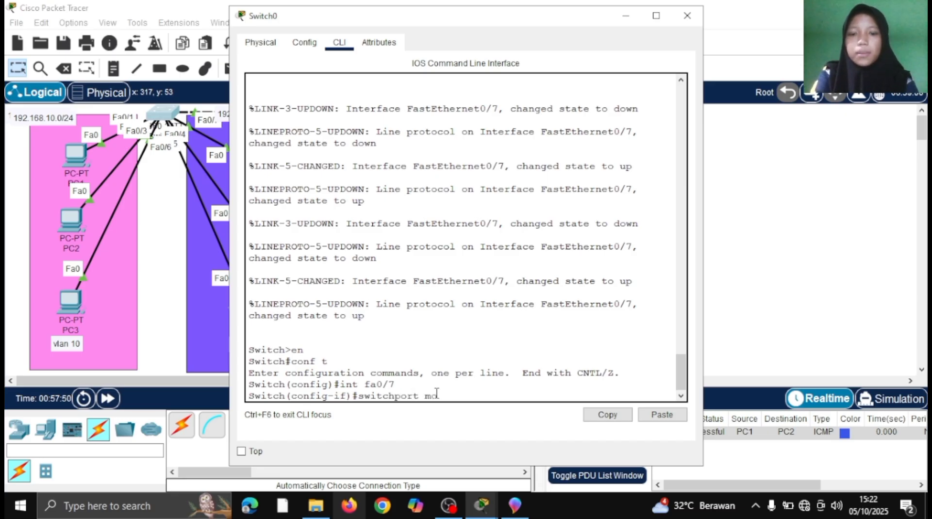
pyautogui.write('de')
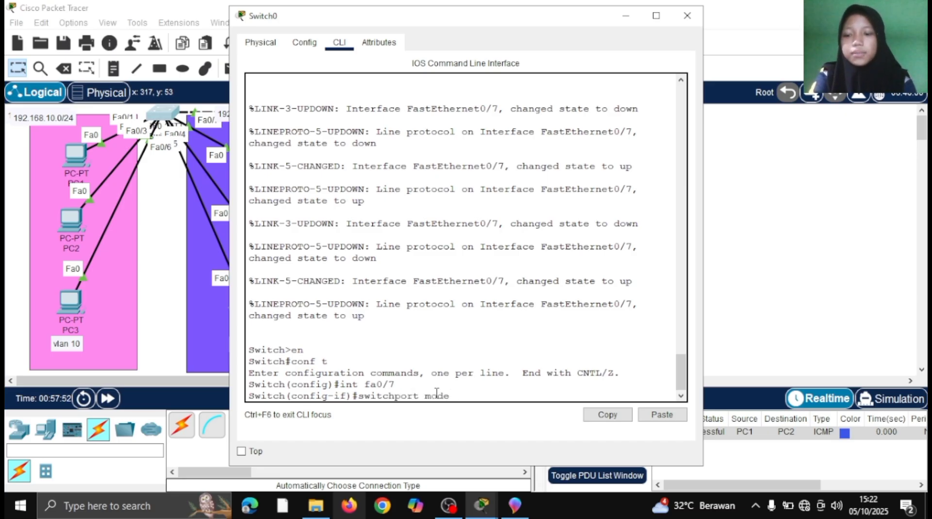
pyautogui.write(' trunk')
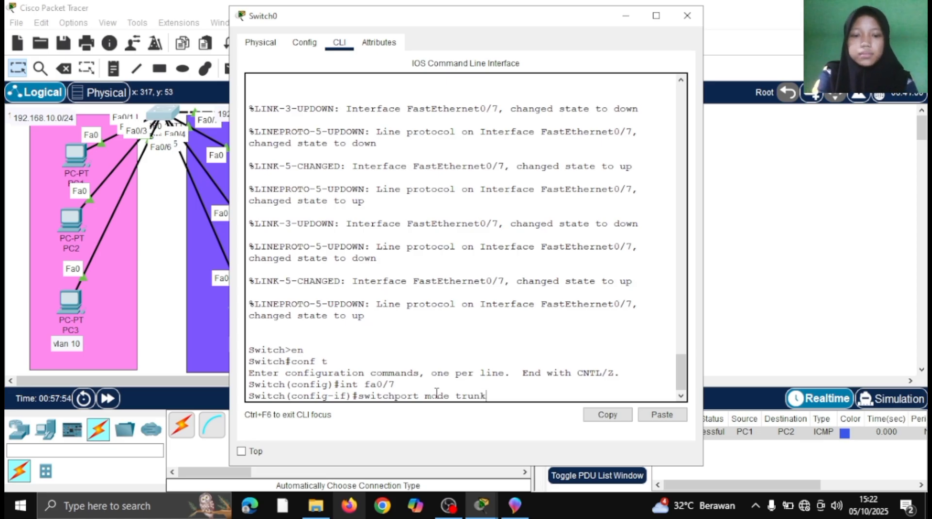
pyautogui.press('Return')
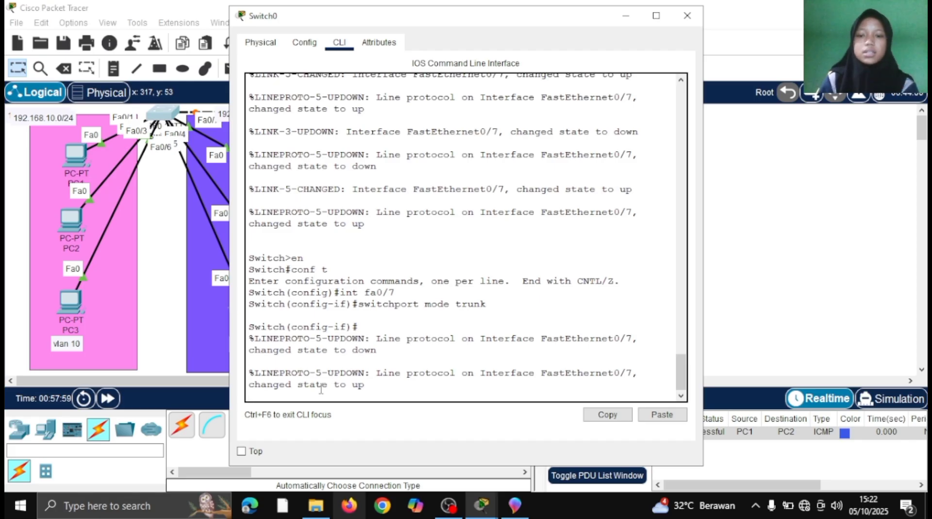
pyautogui.press('Return')
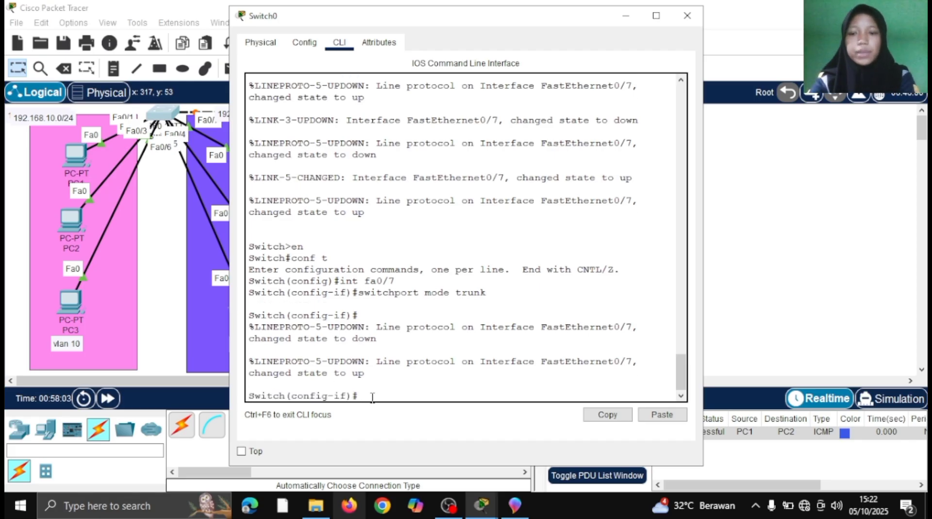
pyautogui.write('exit')
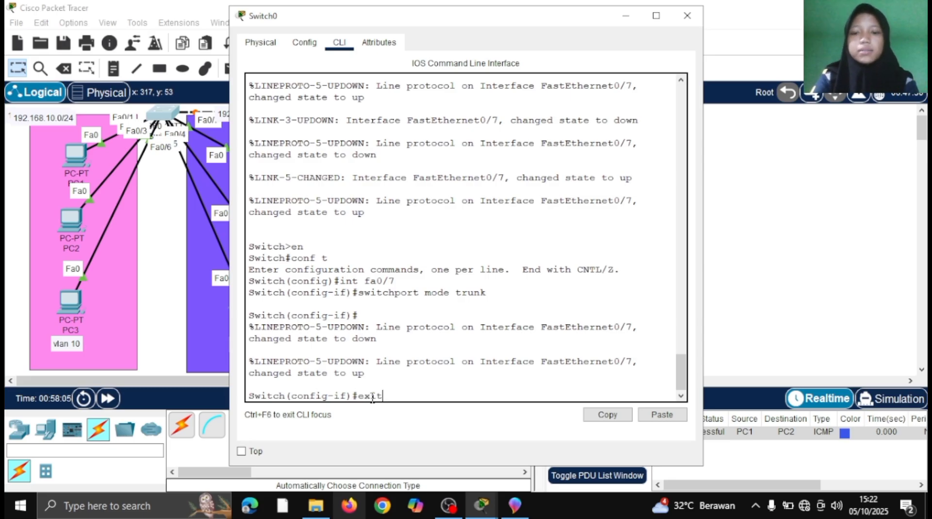
pyautogui.press('Return')
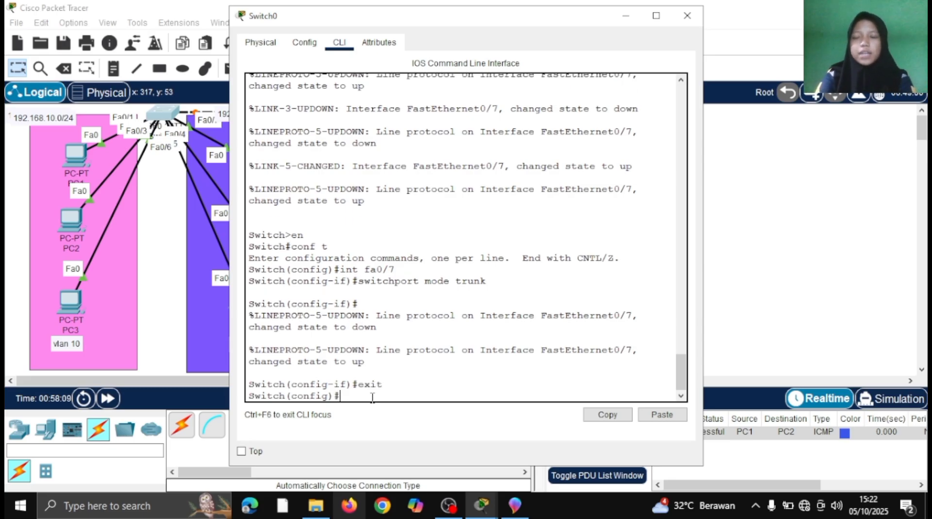
# - Check Switch0's trunk with do show interface trunk, highlighting the first Fa0/7 table, and minimize Switch0's window
pyautogui.write('do')
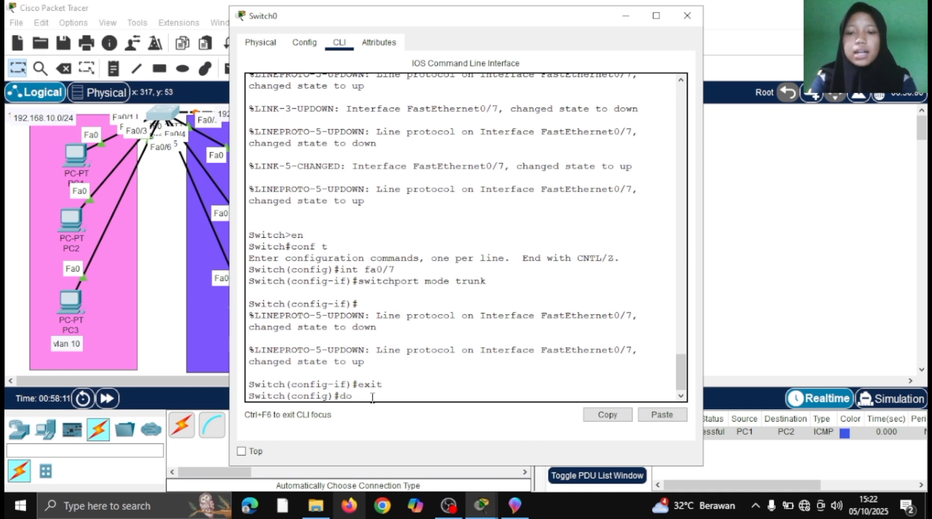
pyautogui.write(' show ')
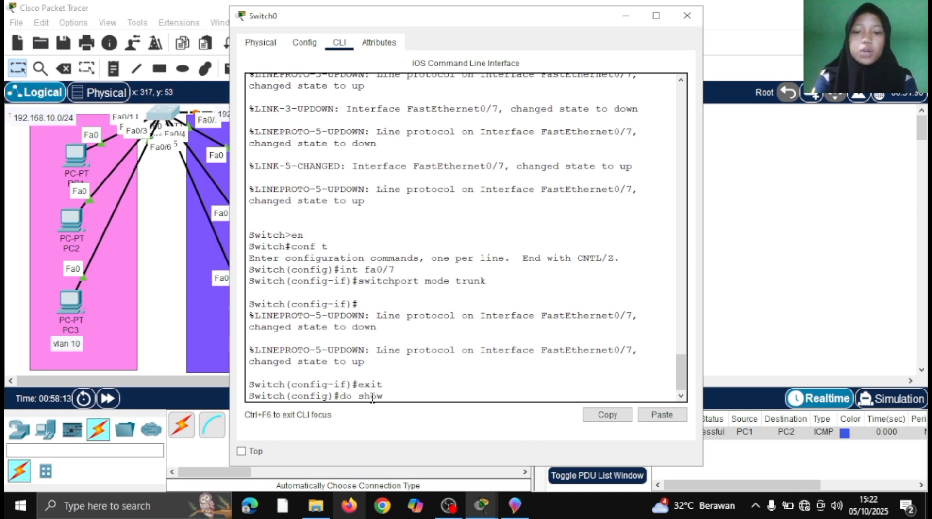
pyautogui.write('i')
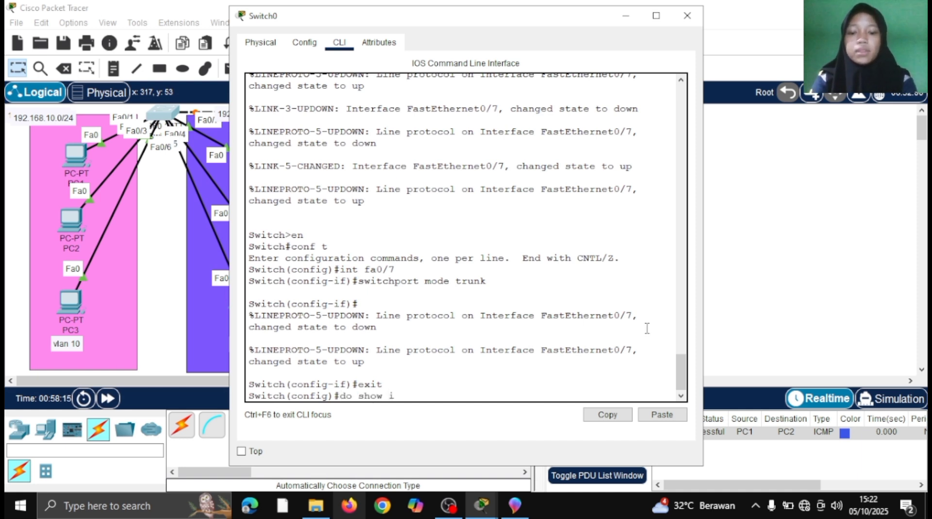
pyautogui.write('nterfa')
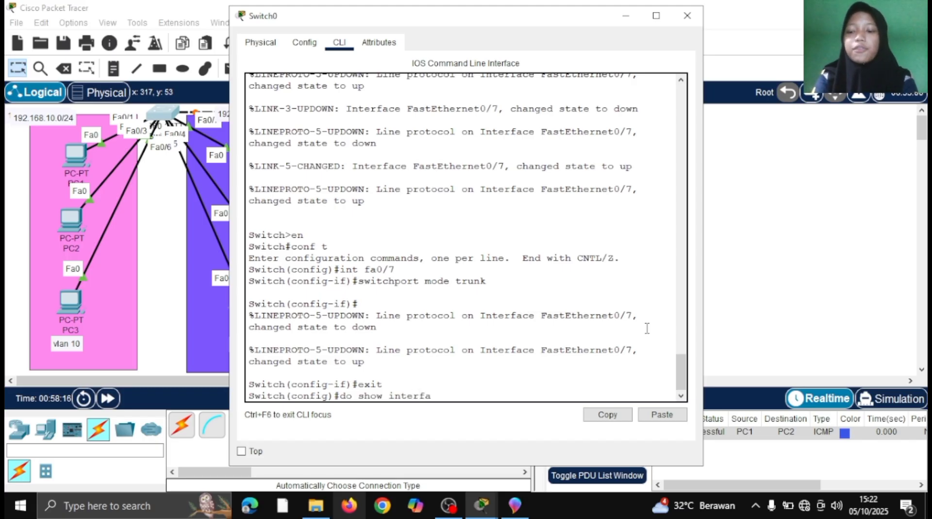
pyautogui.write('ce trunk')
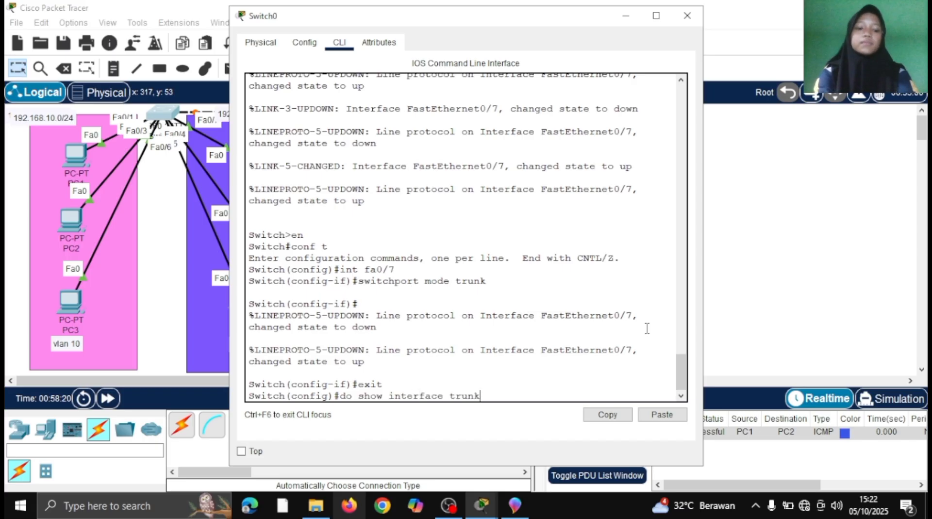
pyautogui.press('Return')
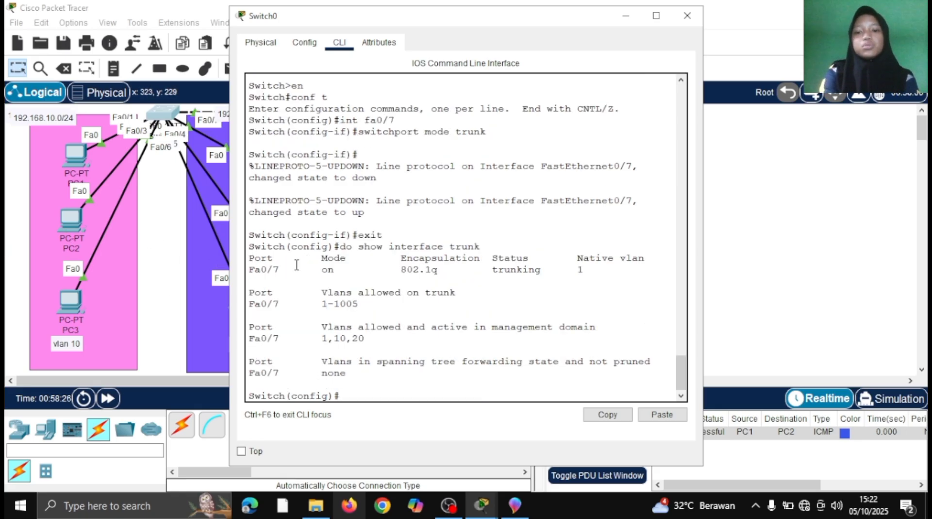
pyautogui.moveTo(249, 258); pyautogui.dragTo(490, 281)
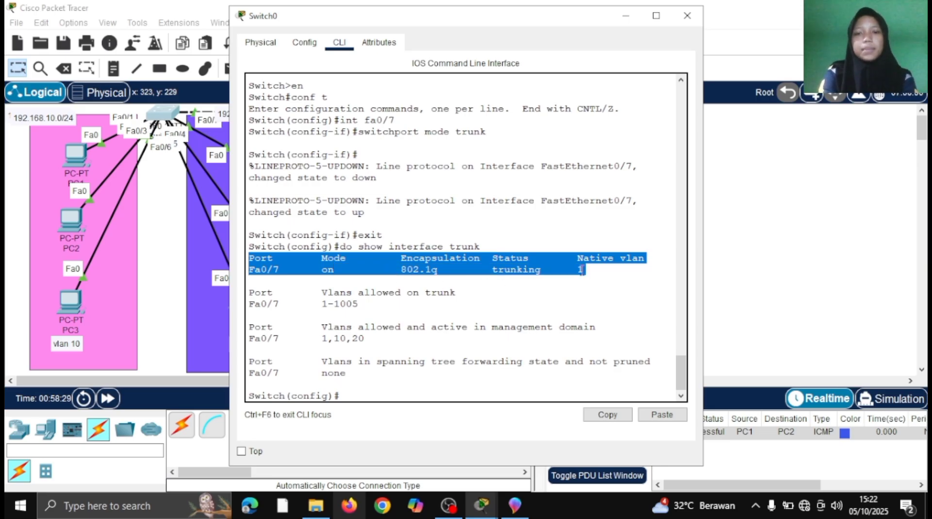
pyautogui.click(626, 16)
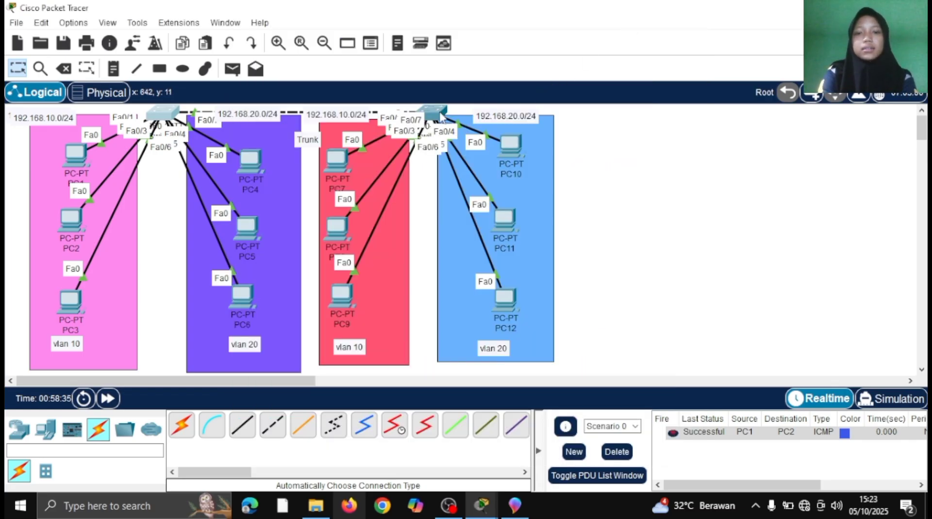
# - Open Switch1's command line and enter interface configuration for the inter-switch port with int fa0/7
pyautogui.click(439, 115)
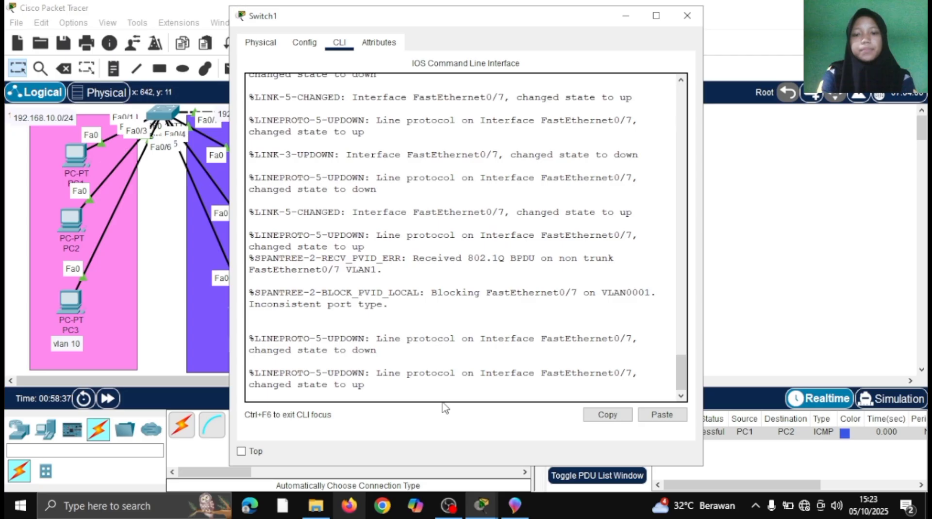
pyautogui.press('Return')
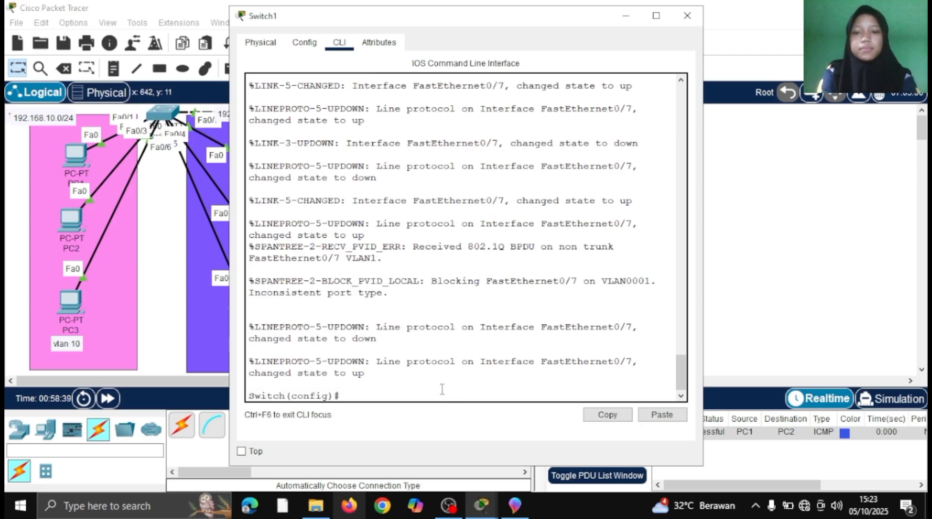
pyautogui.click(625, 15)
pyautogui.moveTo(431, 116)
pyautogui.mouseDown()
pyautogui.moveTo(439, 184)
pyautogui.moveTo(478, 104)
pyautogui.moveTo(417, 103)
pyautogui.moveTo(428, 98)
pyautogui.mouseUp()
pyautogui.click(430, 115)
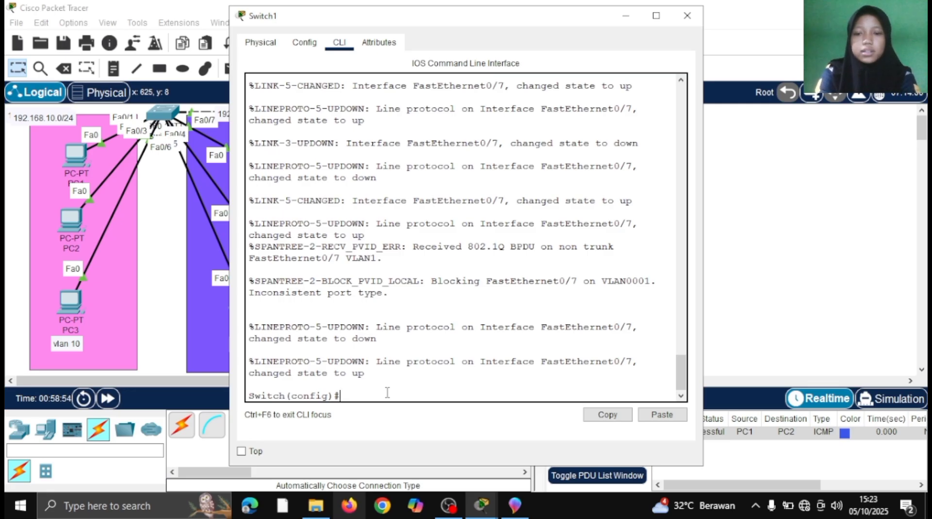
pyautogui.write('nt fa0/7')
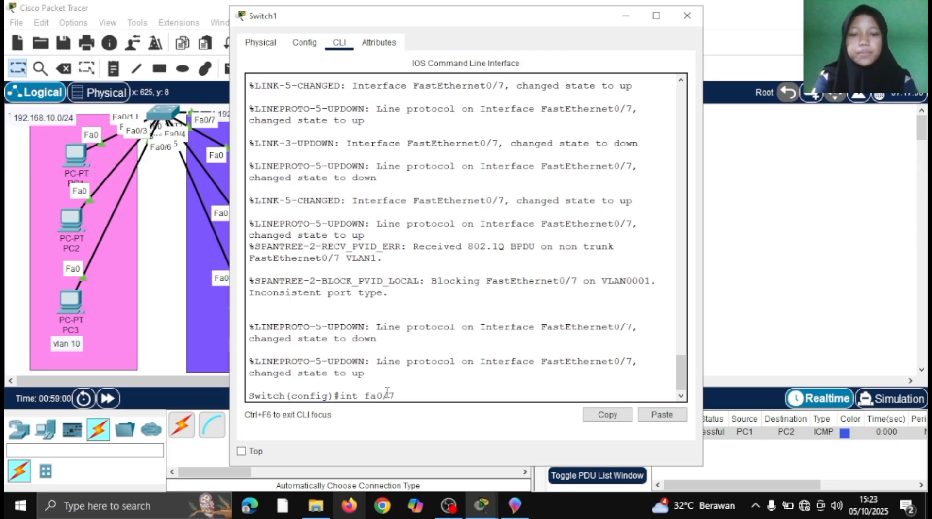
pyautogui.press('Return')
# - Set Switch1's fa0/7 interface to trunking with switchport mode trunk, and exit interface configuration
pyautogui.write('do show vlan brief')
pyautogui.press('Up')
pyautogui.press('Up')
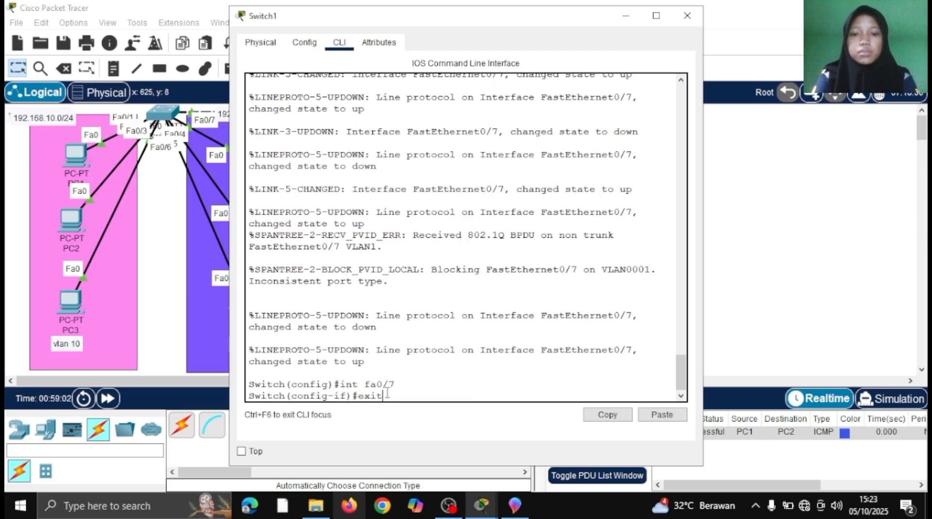
pyautogui.press('Up')
pyautogui.press('BackSpace')
pyautogui.press('BackSpace')
pyautogui.press('BackSpace')
pyautogui.press('BackSpace')
pyautogui.press('BackSpace')
pyautogui.press('BackSpace')
pyautogui.press('BackSpace')
pyautogui.press('BackSpace')
pyautogui.press('BackSpace')
pyautogui.press('BackSpace')
pyautogui.press('BackSpace')
pyautogui.press('BackSpace')
pyautogui.press('BackSpace')
pyautogui.press('BackSpace')
pyautogui.press('BackSpace')
pyautogui.press('BackSpace')
pyautogui.press('BackSpace')
pyautogui.press('BackSpace')
pyautogui.press('BackSpace')
pyautogui.press('BackSpace')
pyautogui.write('wit')
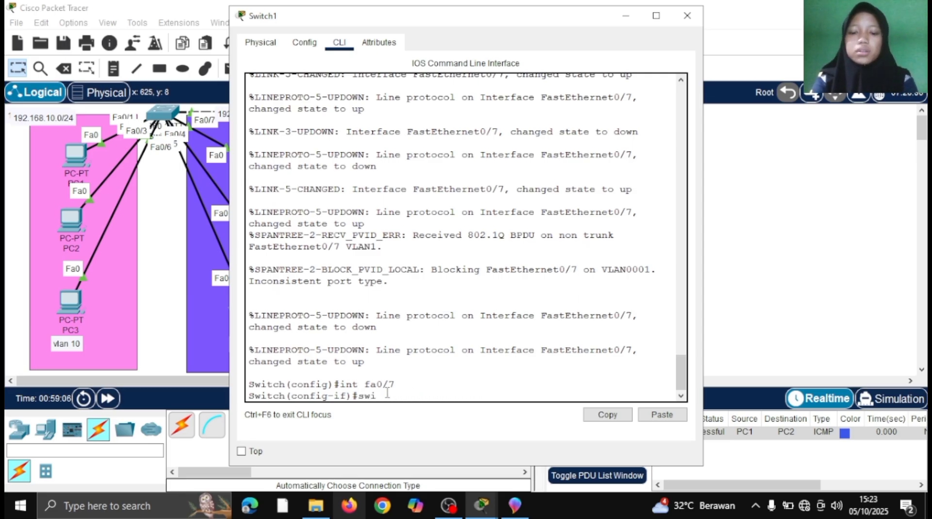
pyautogui.write('ch')
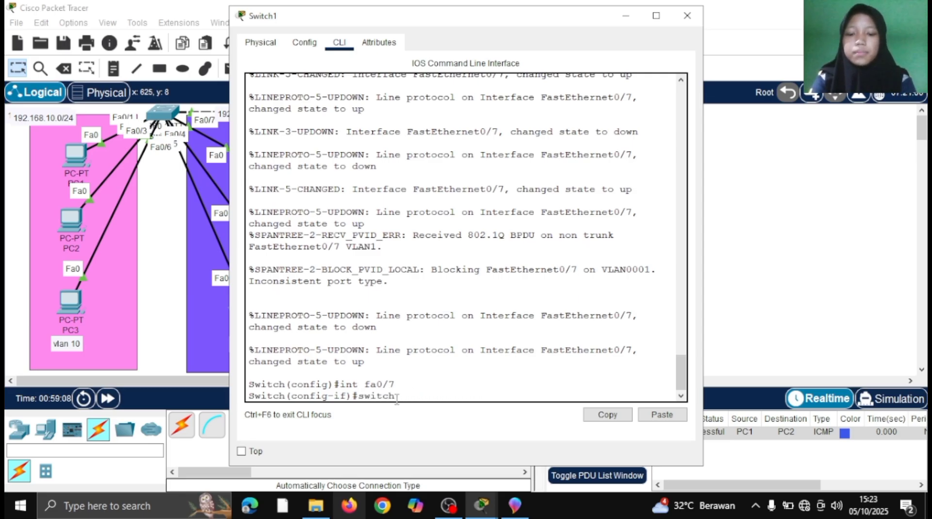
pyautogui.write('port m')
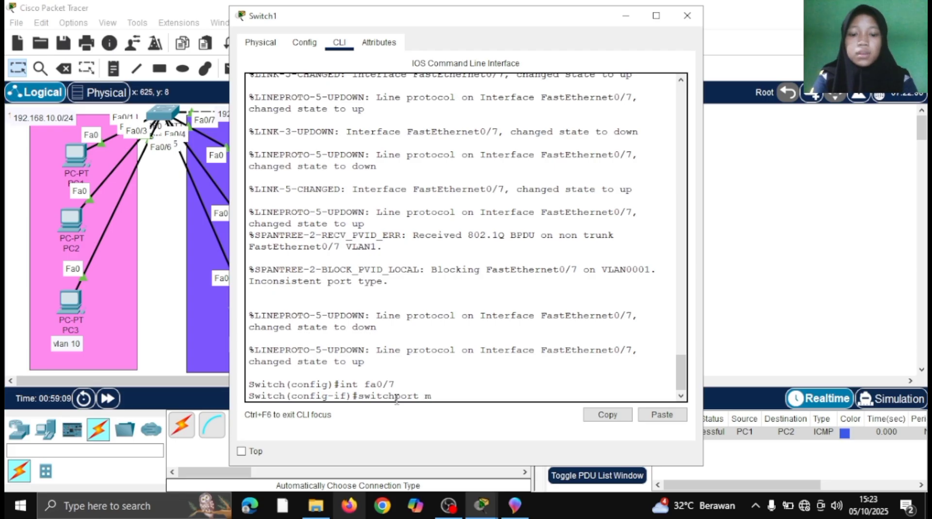
pyautogui.write('ode trun')
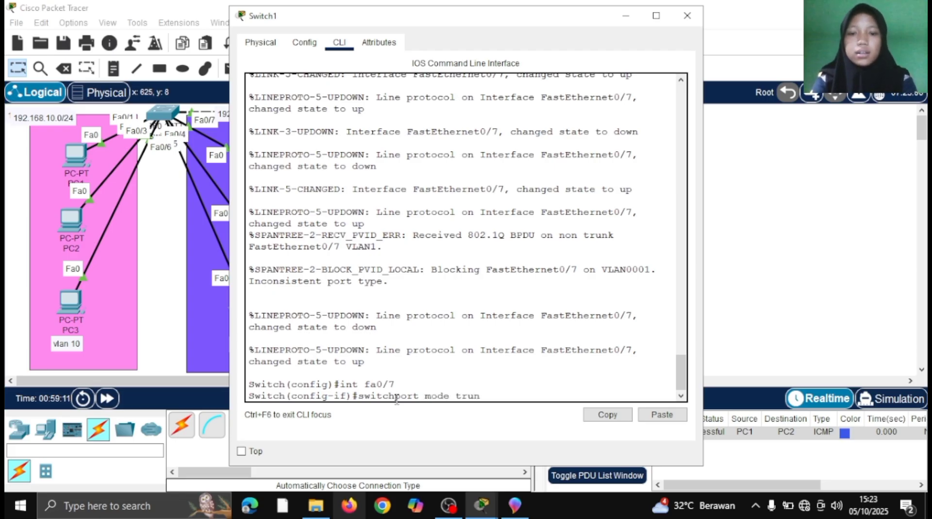
pyautogui.write('k')
pyautogui.press('Return')
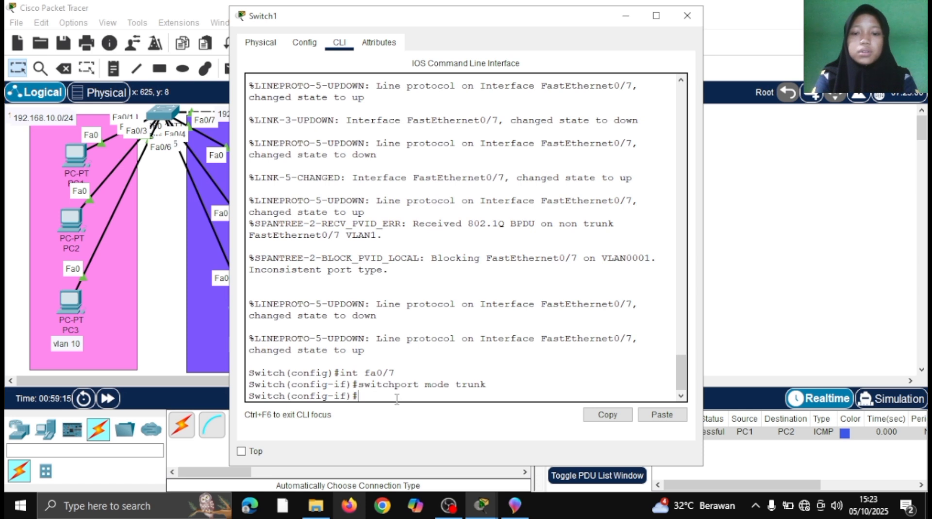
pyautogui.write('exit')
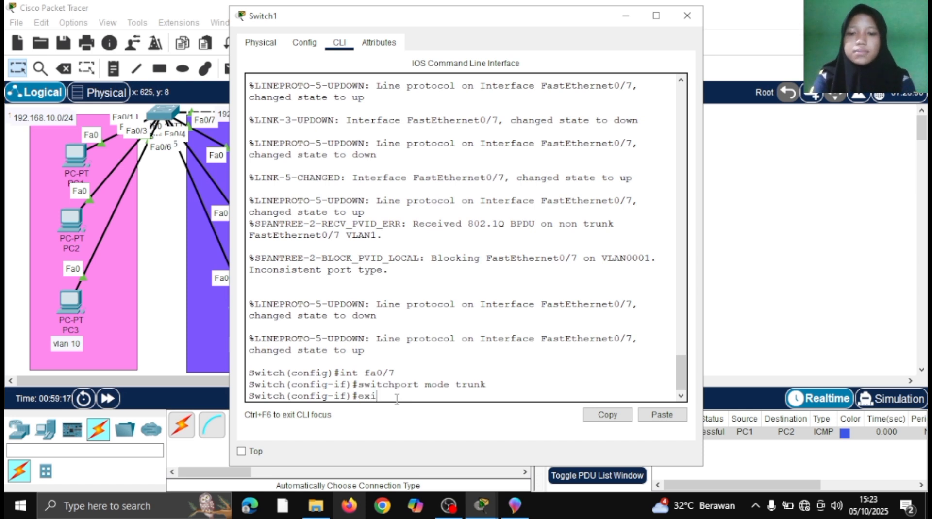
pyautogui.press('Return')
# - Check Switch1's trunk on fa0/7 with do show interface trunk, and minimize Switch1's window
pyautogui.write('exit')
pyautogui.press('Up')
pyautogui.press('Up')
pyautogui.press('Up')
pyautogui.press('Up')
pyautogui.press('BackSpace')
pyautogui.press('BackSpace')
pyautogui.press('BackSpace')
pyautogui.press('BackSpace')
pyautogui.press('BackSpace')
pyautogui.press('BackSpace')
pyautogui.press('BackSpace')
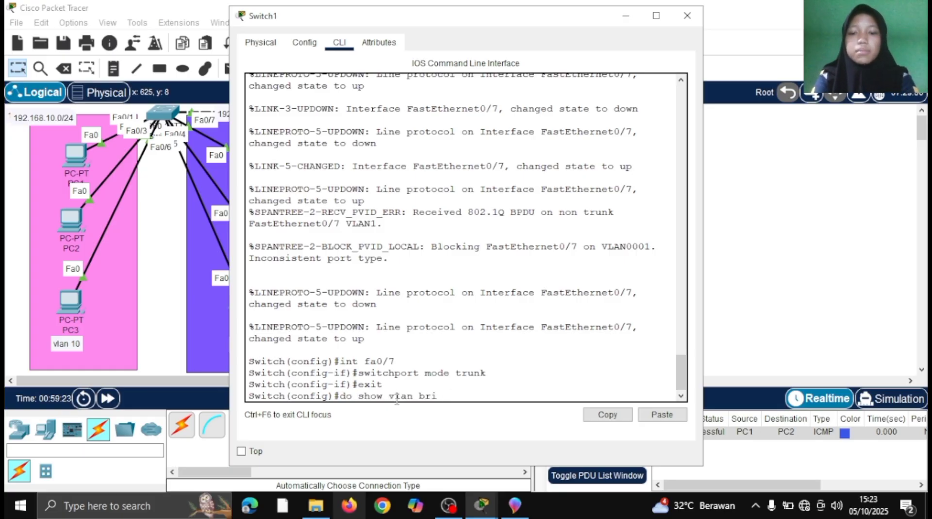
pyautogui.press('BackSpace')
pyautogui.press('BackSpace')
pyautogui.press('BackSpace')
pyautogui.write('interface trunk')
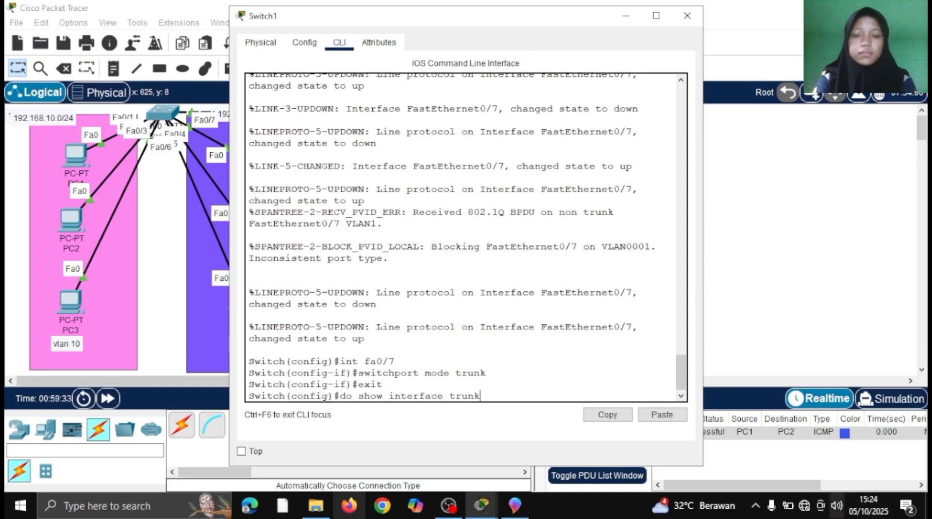
pyautogui.press('Return')
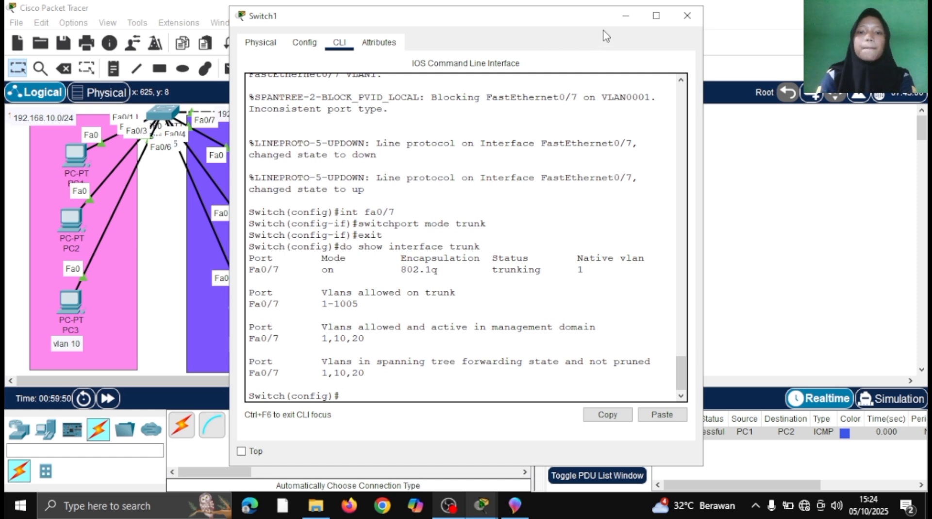
pyautogui.click(626, 20)
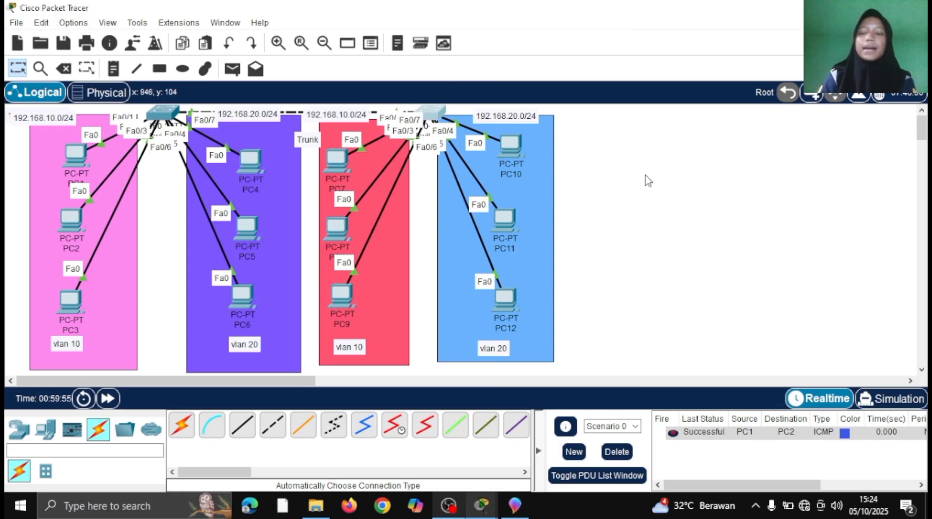
# - Try to send a simple PDU from PC1 to PC7, and dismiss the resulting message
pyautogui.click(232, 73)
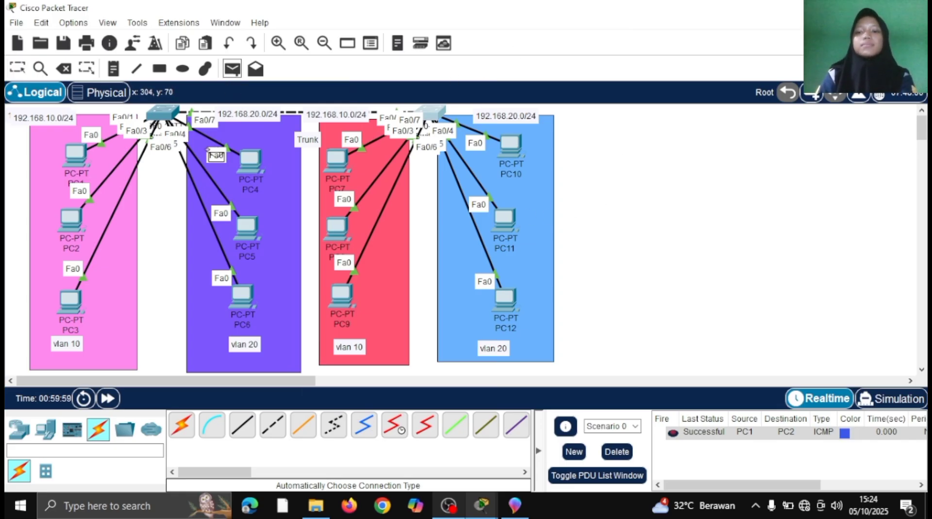
pyautogui.click(73, 157)
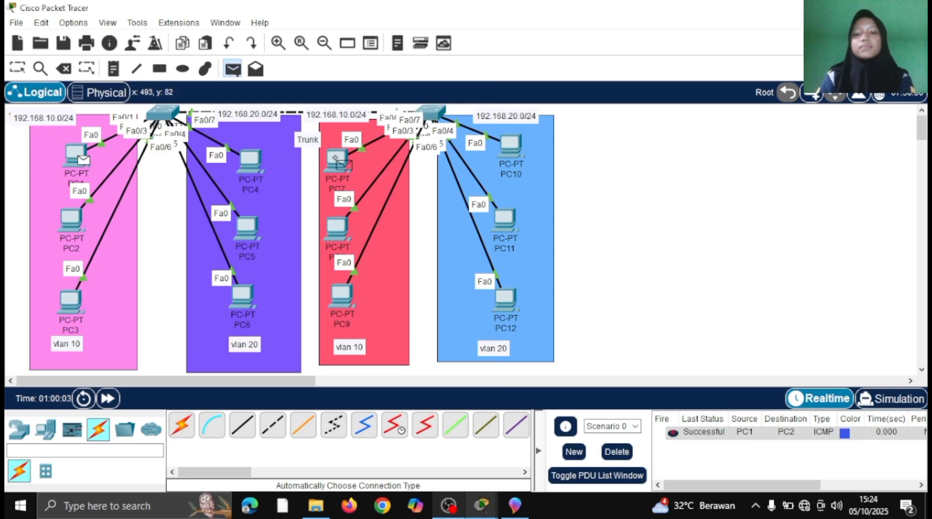
pyautogui.click(338, 160)
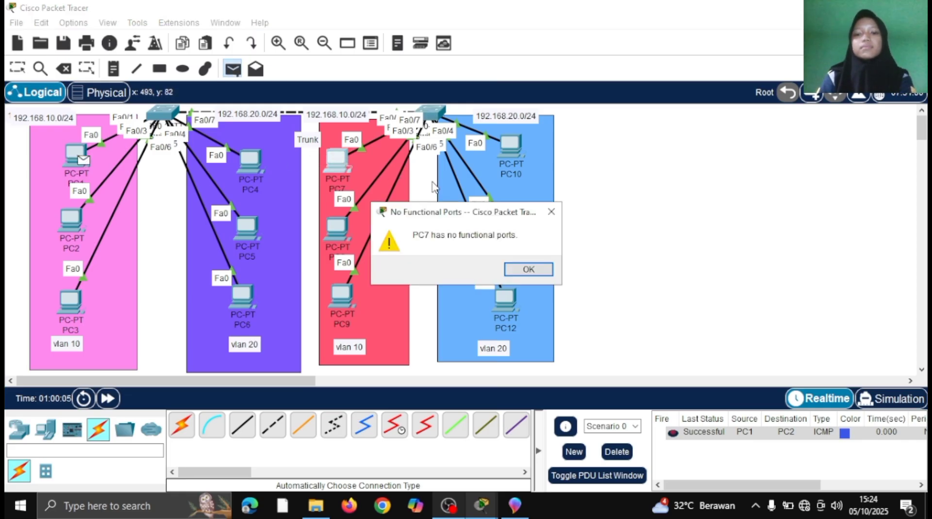
pyautogui.click(543, 272)
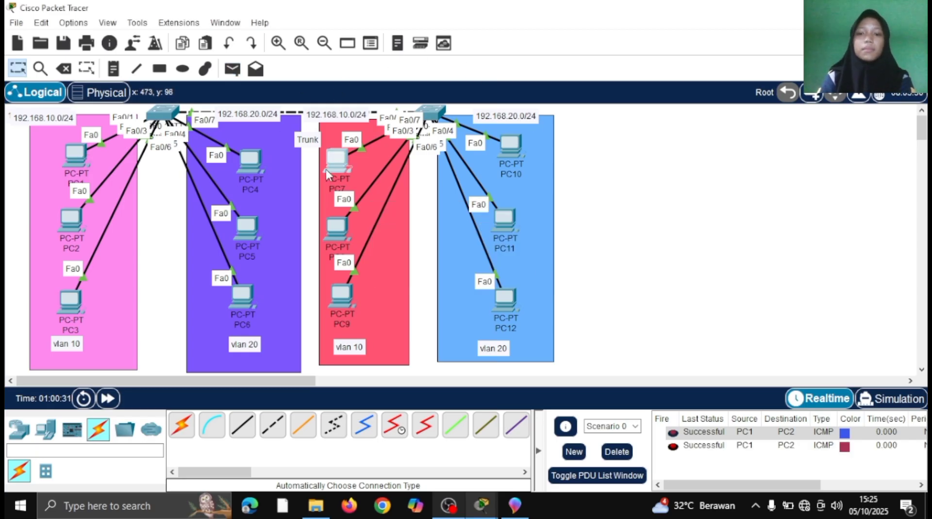
# - Set PC7's static IPv4 address to 192.168.10.4 with subnet mask 255.255.255.0, copy the address, and minimize its window
pyautogui.click(341, 167)
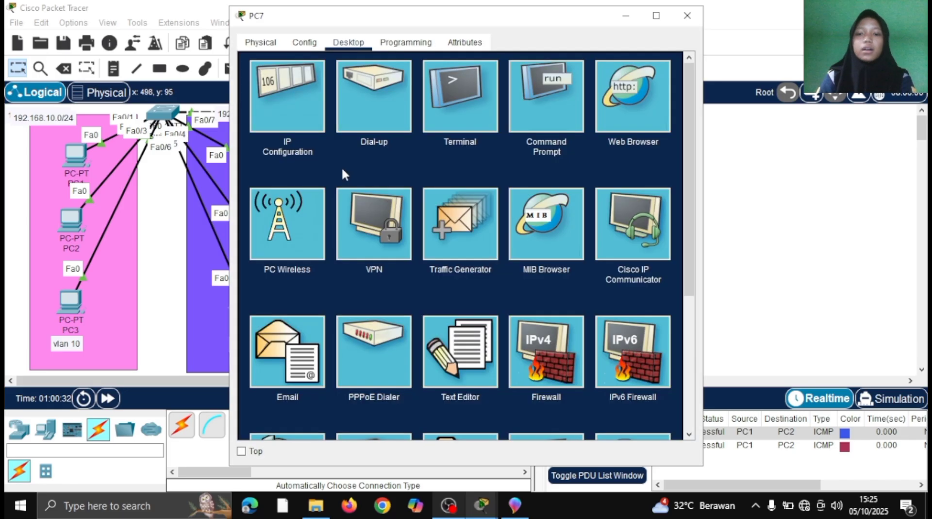
pyautogui.click(295, 116)
pyautogui.click(416, 141)
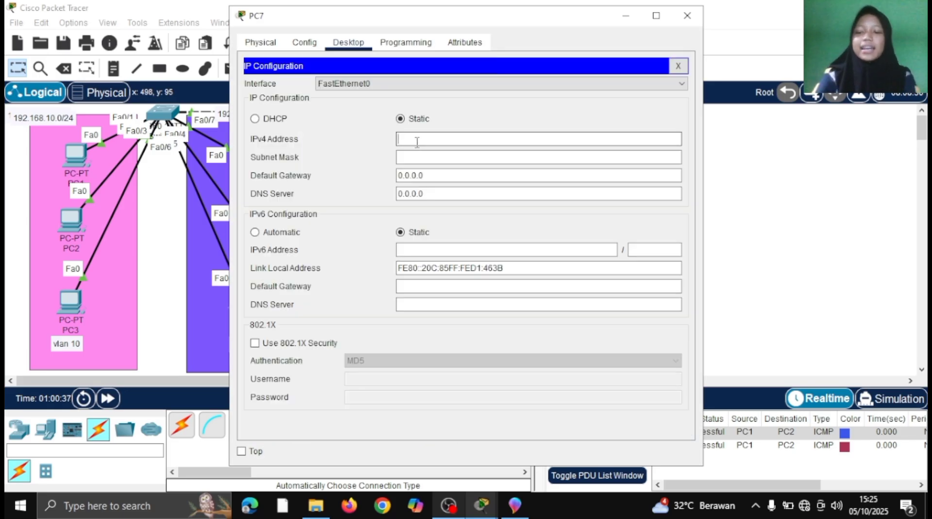
pyautogui.write('192.')
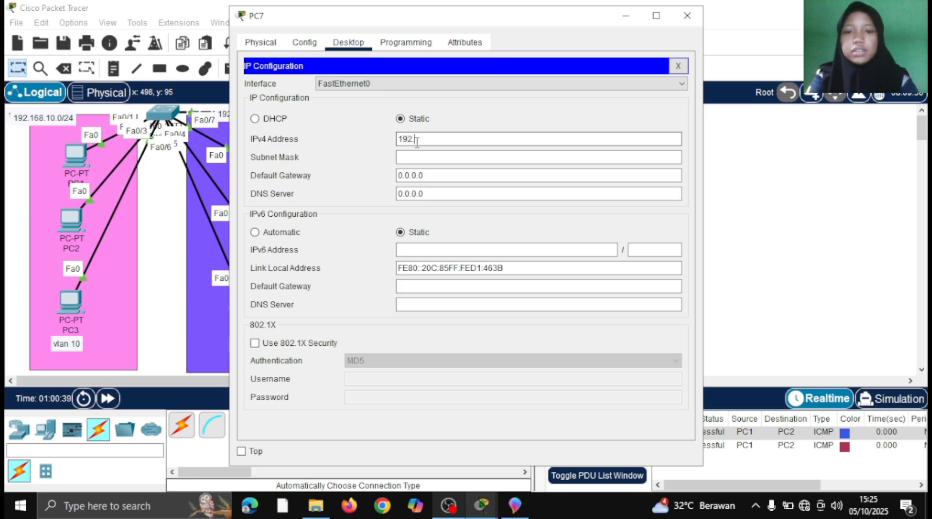
pyautogui.write('168')
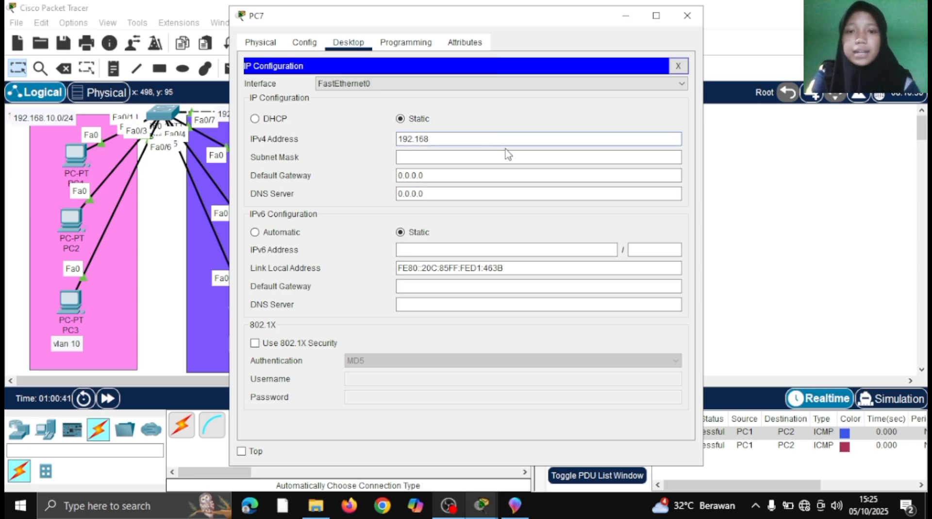
pyautogui.write('.')
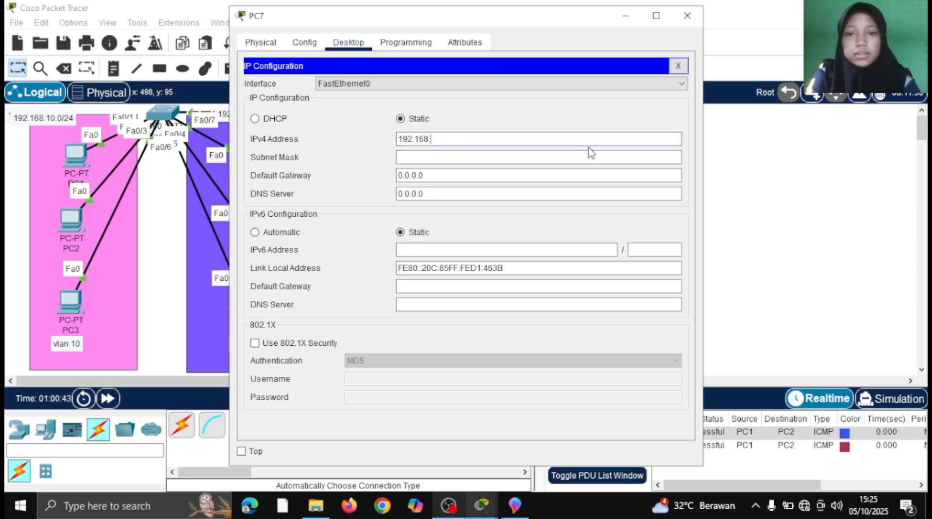
pyautogui.write('10.4')
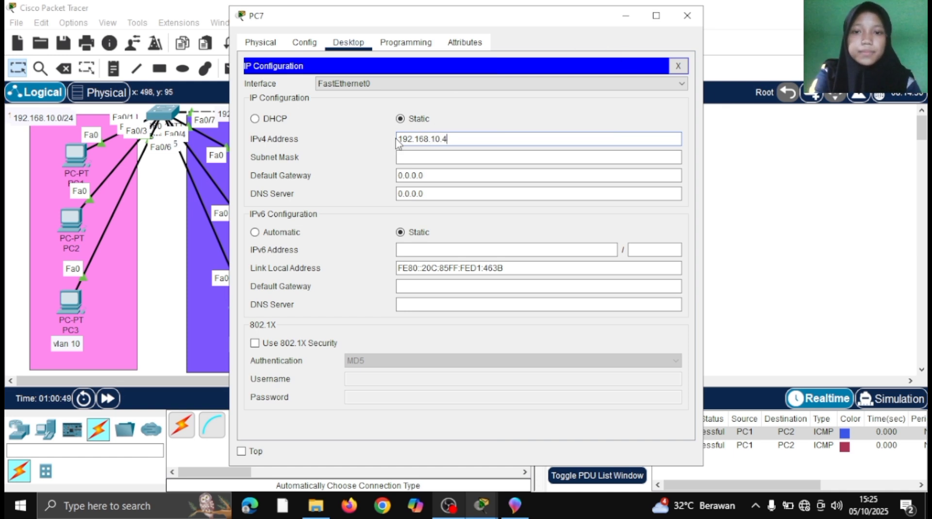
pyautogui.moveTo(398, 139); pyautogui.dragTo(466, 151)
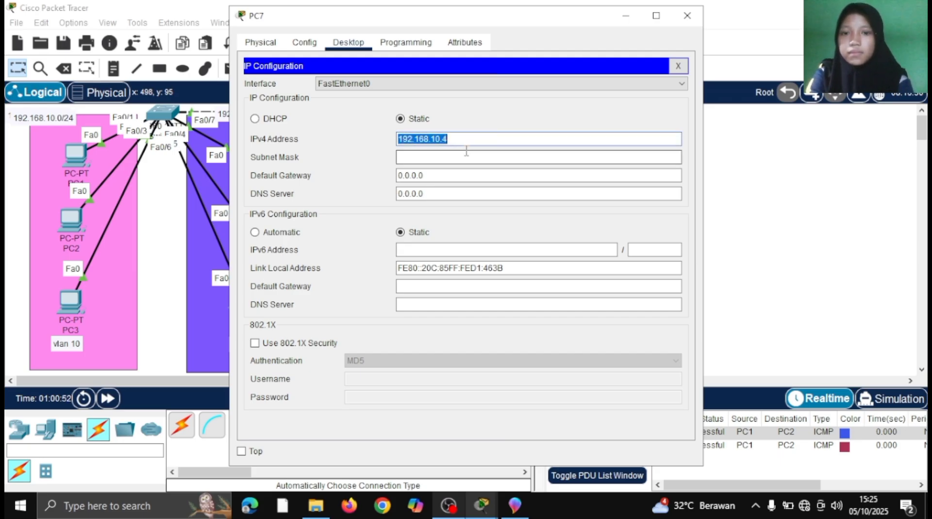
pyautogui.press('Right')
pyautogui.click(465, 154)
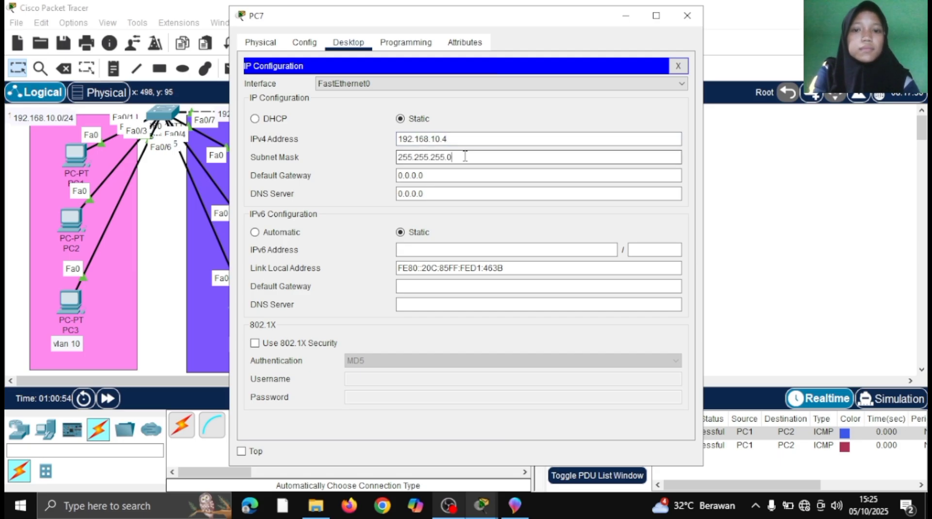
pyautogui.click(633, 16)
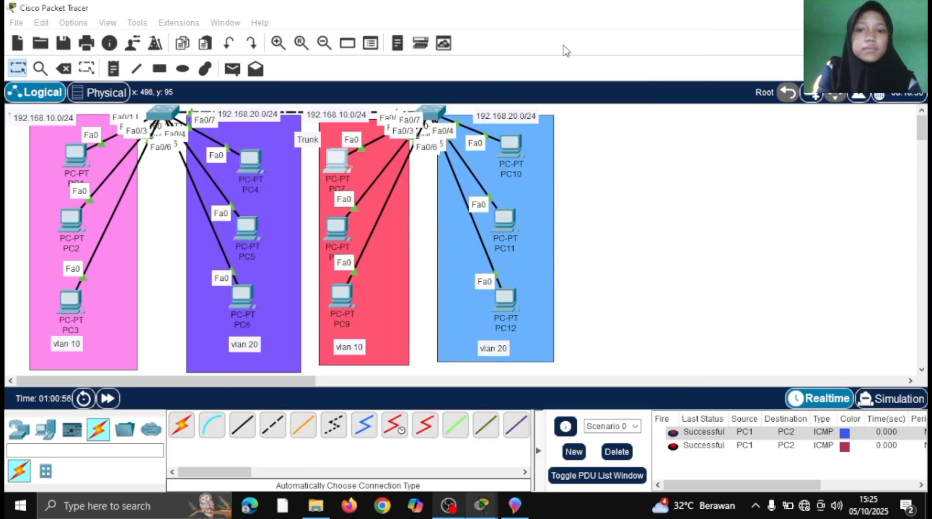
# - Set PC8's static IPv4 address to 192.168.10.5 with subnet mask 255.255.255.0, and minimize its window
pyautogui.click(329, 235)
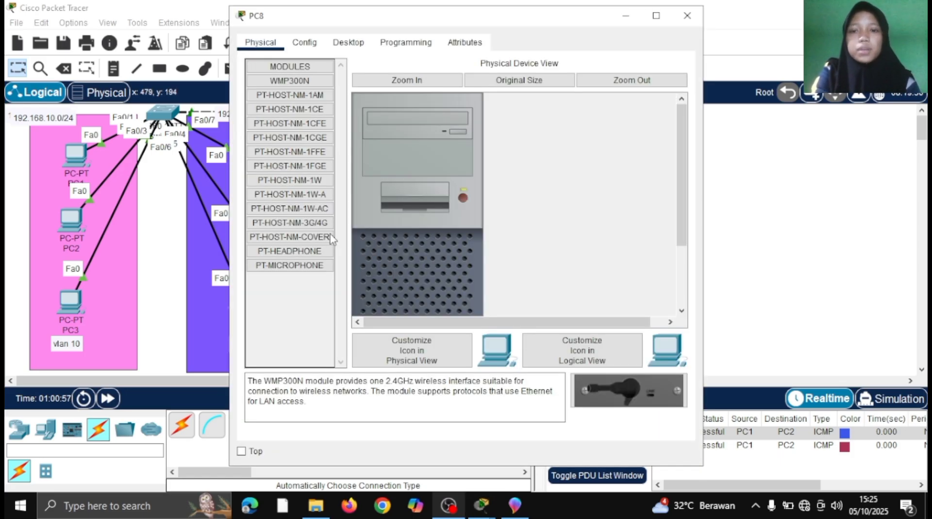
pyautogui.click(348, 42)
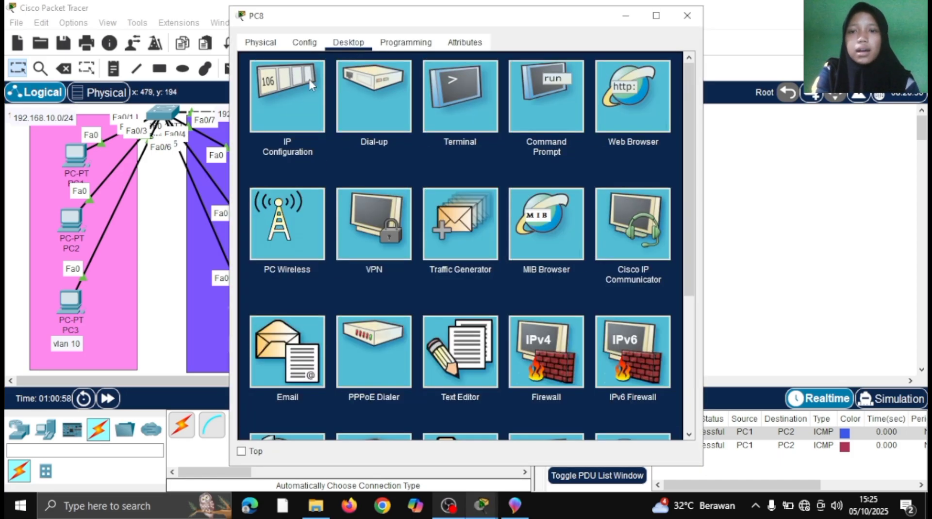
pyautogui.click(289, 103)
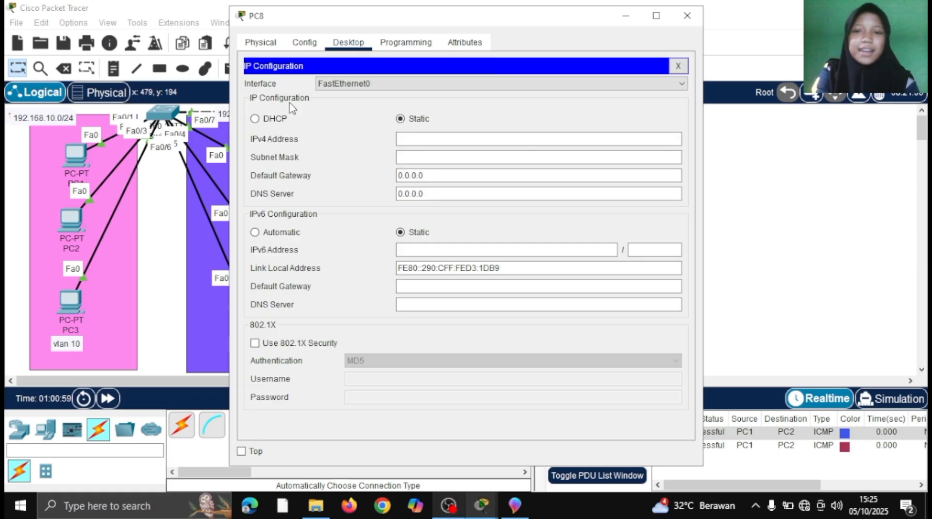
pyautogui.click(445, 142)
pyautogui.write('192.168.10.4')
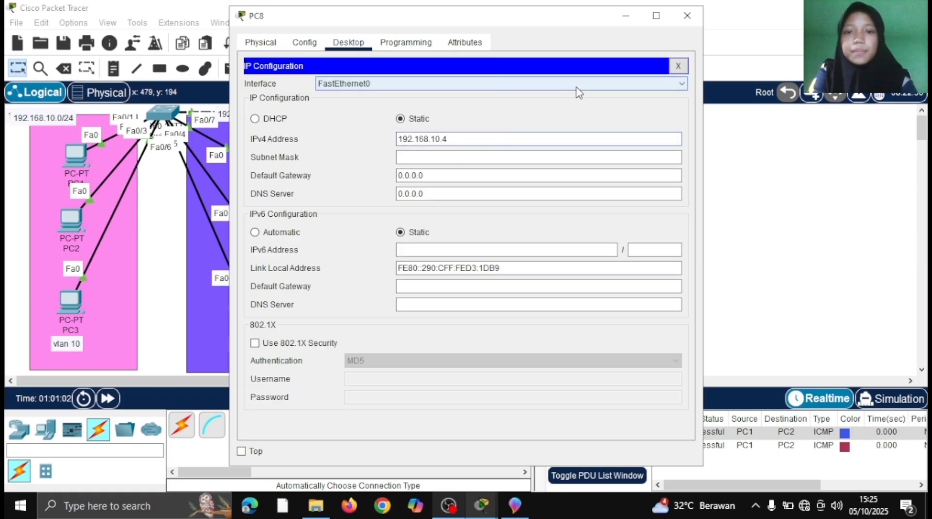
pyautogui.click(591, 155)
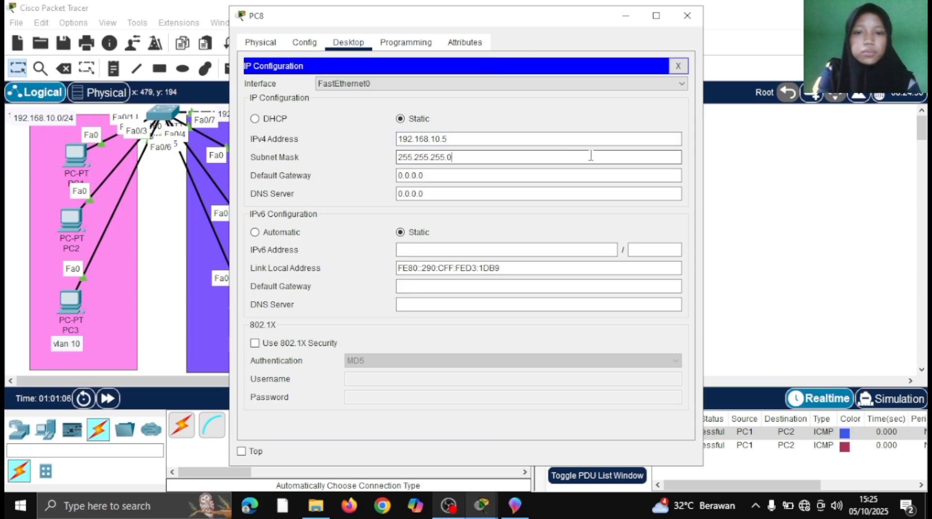
pyautogui.click(625, 16)
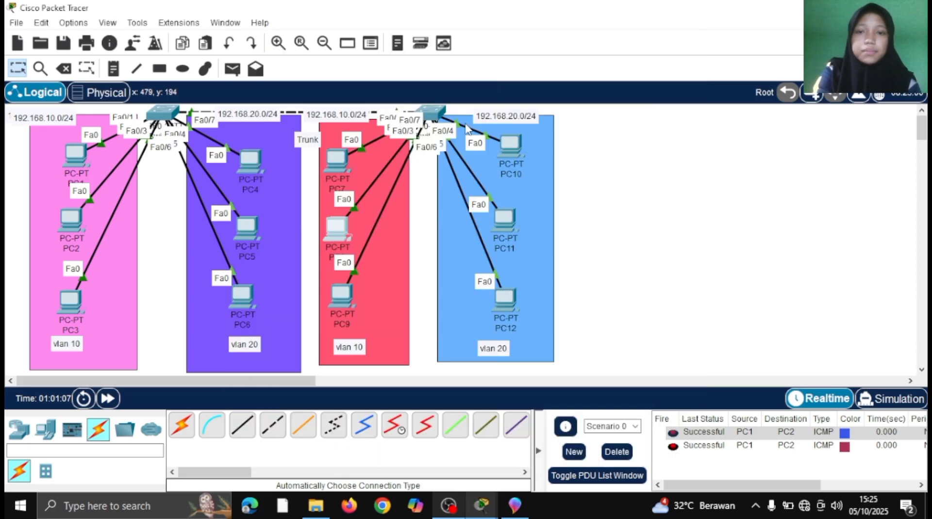
# - Give PC9 a static IPv4 address in the 192.168.10.0/24 network with its subnet mask, and check PC8's IP configuration
pyautogui.click(340, 295)
pyautogui.click(350, 43)
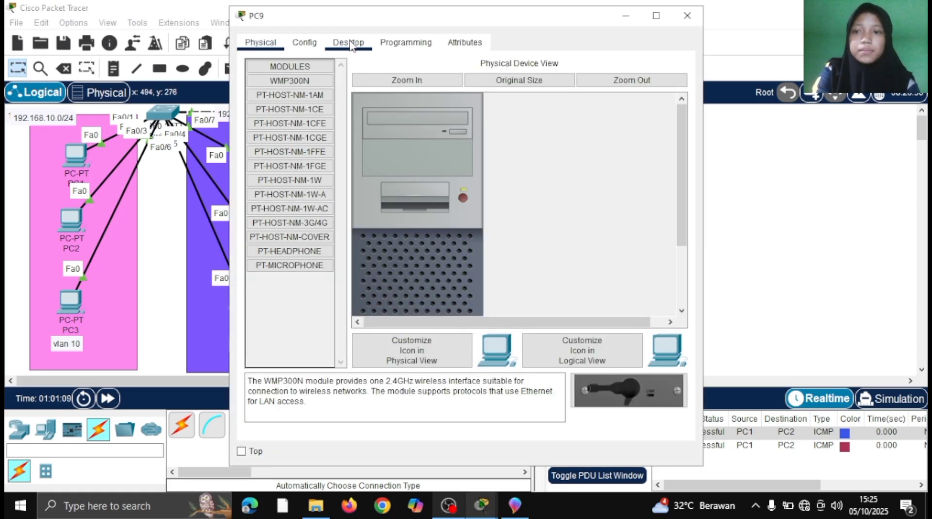
pyautogui.click(298, 96)
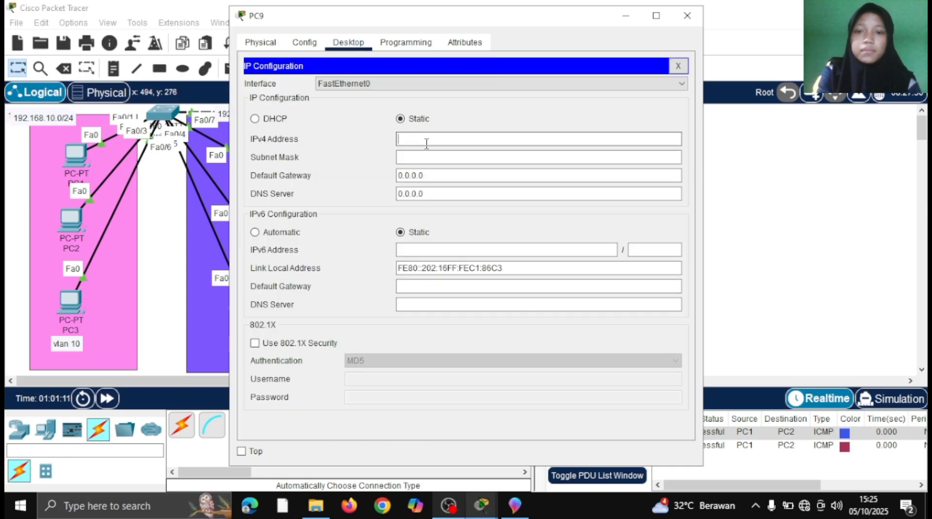
pyautogui.click(426, 139)
pyautogui.write('192.168.10.4')
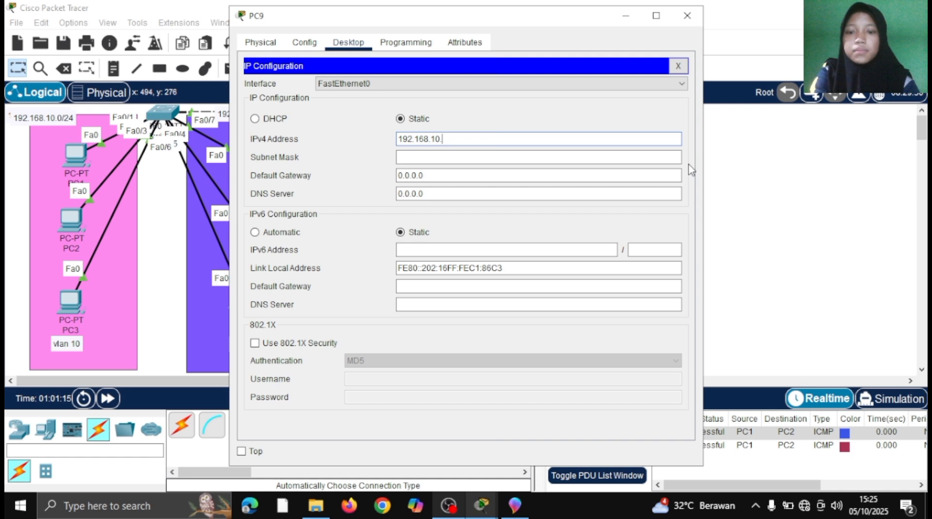
pyautogui.click(595, 158)
pyautogui.click(626, 15)
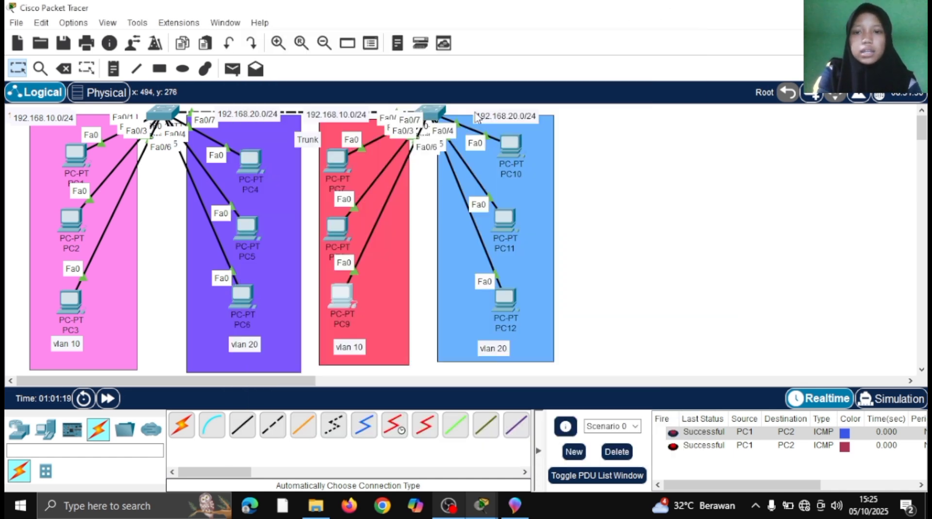
pyautogui.click(333, 237)
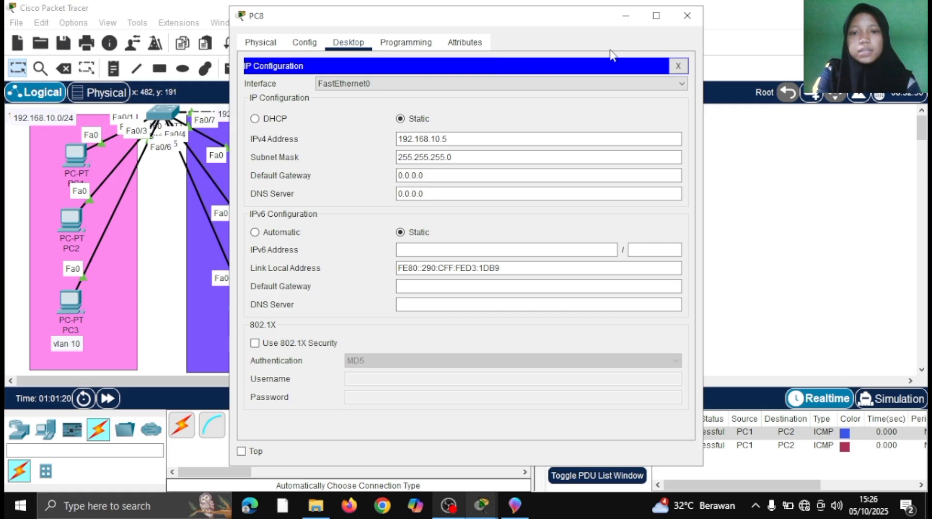
pyautogui.click(625, 19)
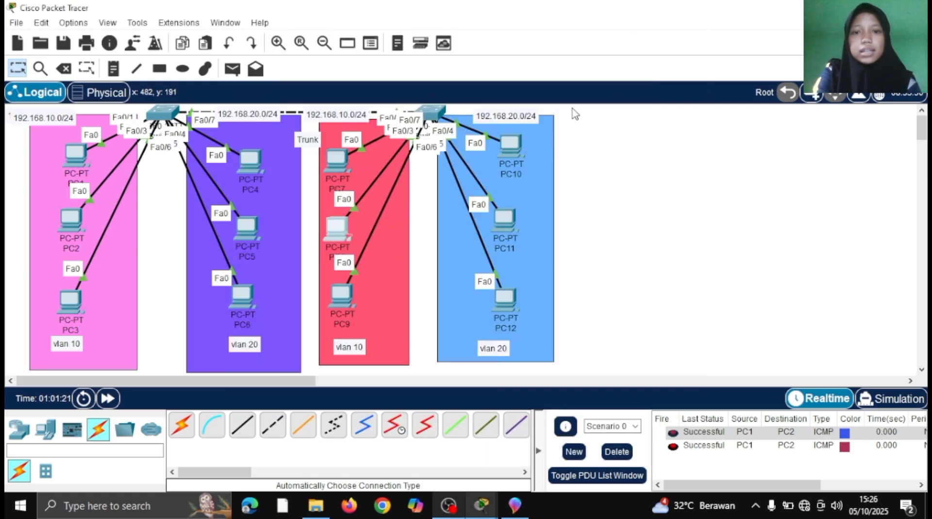
# - Set PC10's static IPv4 address to 192.168.20.4 with subnet mask 255.255.255.0, copy the address, and minimize its window
pyautogui.click(513, 146)
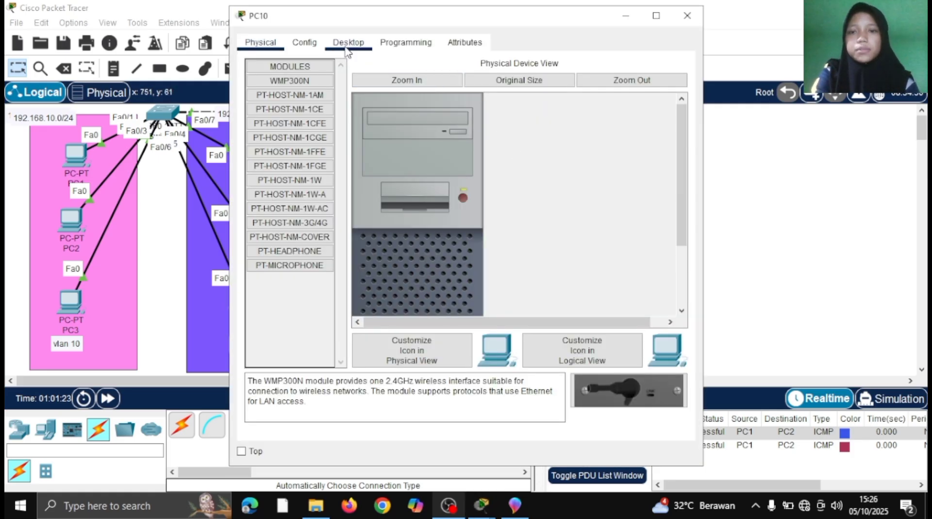
pyautogui.click(348, 43)
pyautogui.click(286, 85)
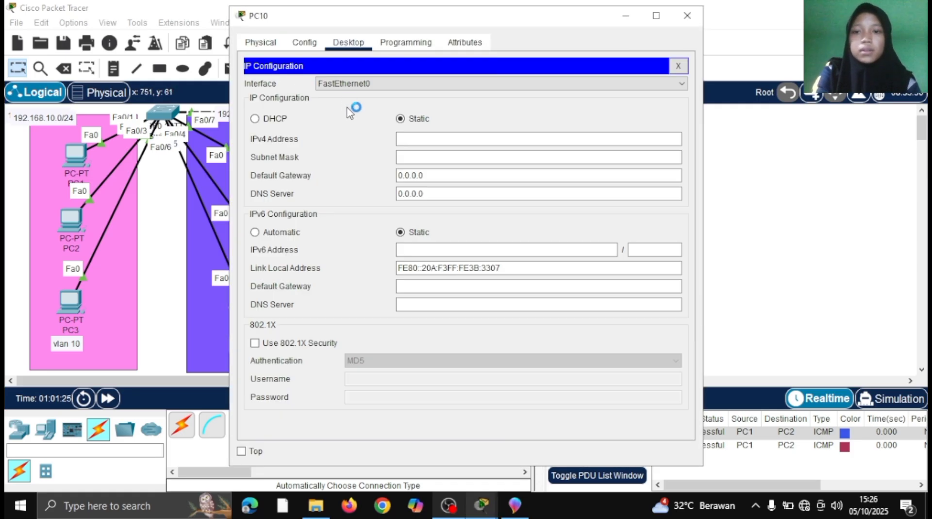
pyautogui.click(419, 139)
pyautogui.write('19')
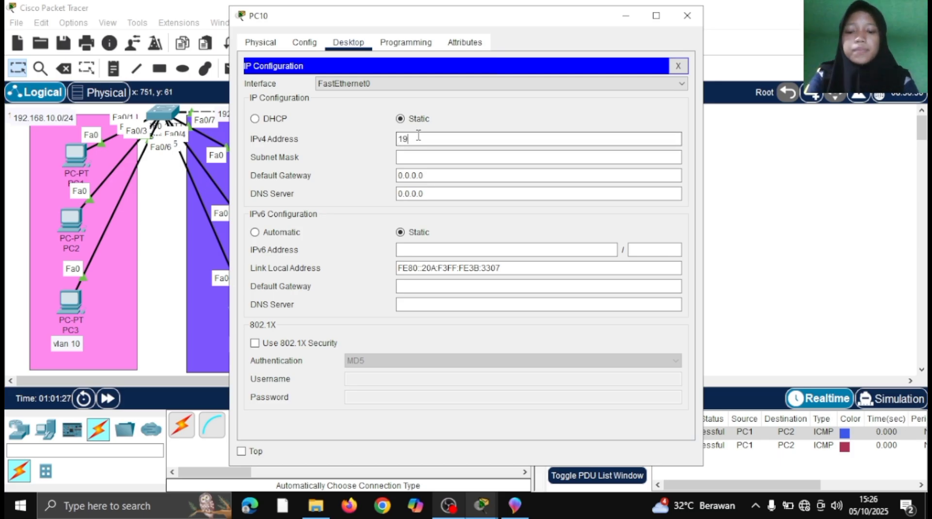
pyautogui.write('2.168.20.4')
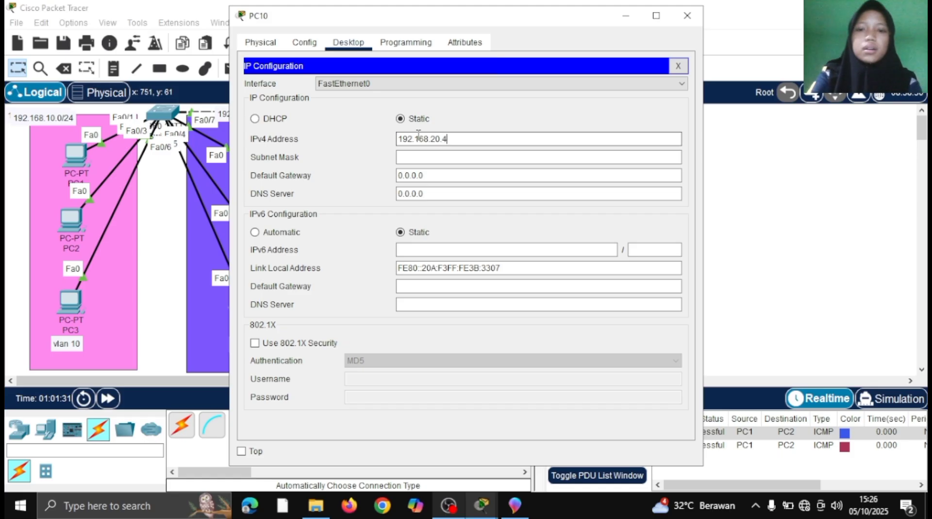
pyautogui.click(456, 160)
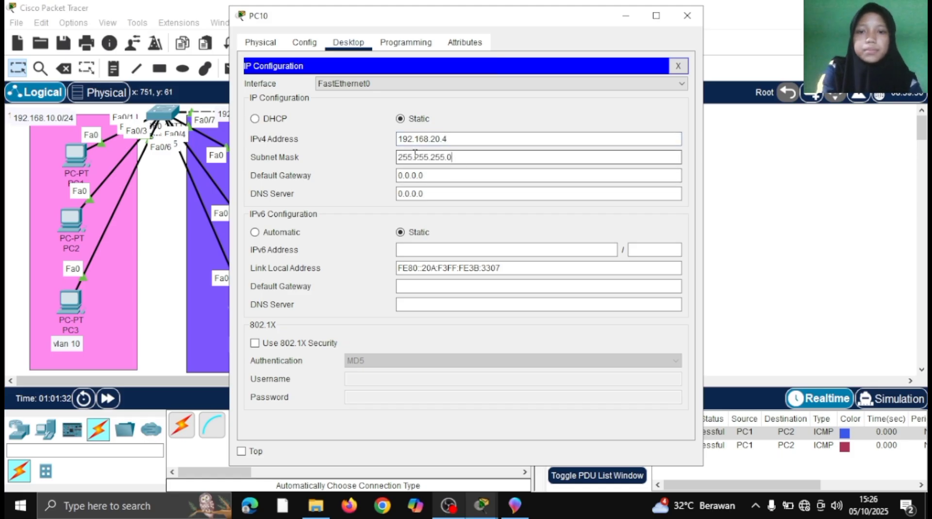
pyautogui.click(400, 140)
pyautogui.moveTo(398, 140); pyautogui.dragTo(451, 141)
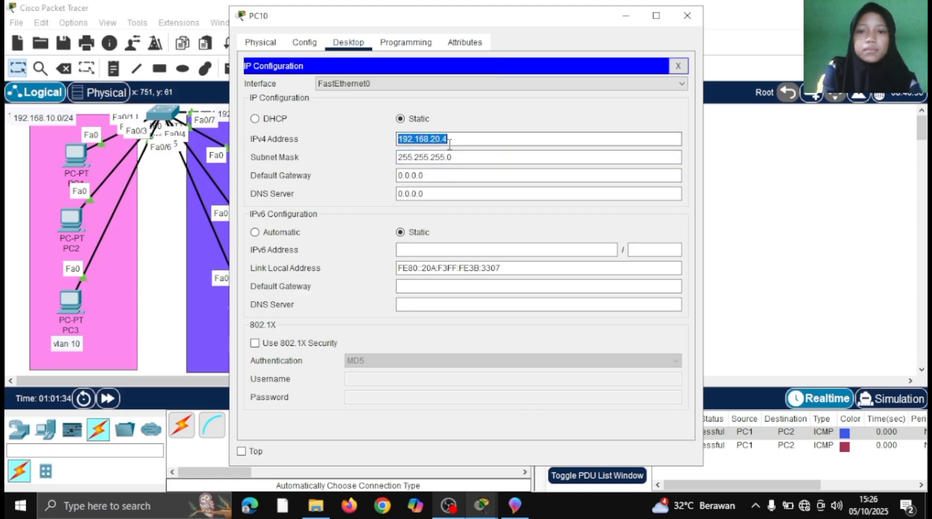
pyautogui.click(465, 145)
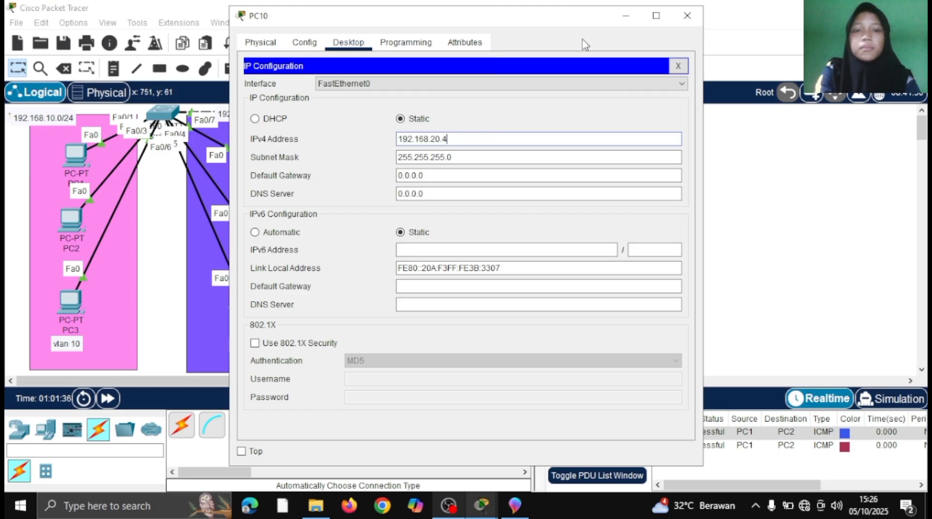
pyautogui.click(625, 16)
# - Set PC11's static IPv4 address to 192.168.20.5 with subnet mask 255.255.255.0, and minimize its window
pyautogui.click(500, 222)
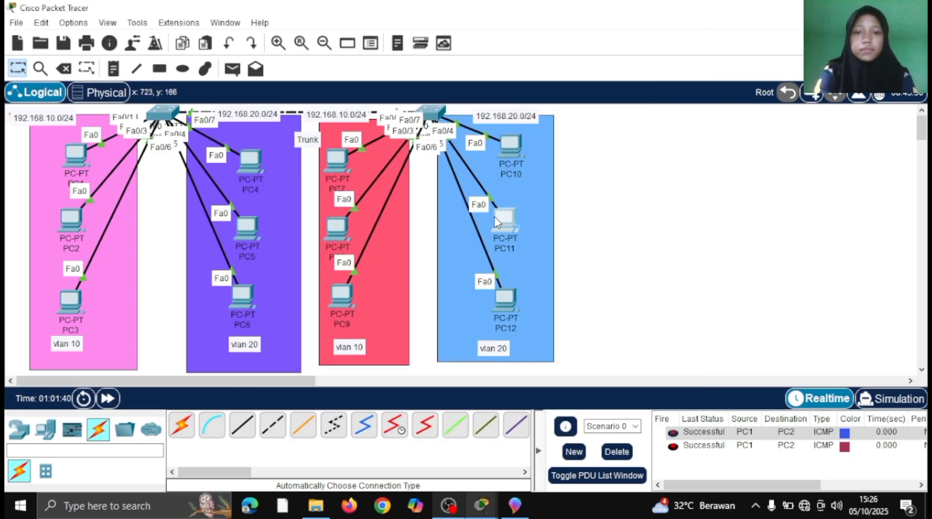
pyautogui.click(342, 43)
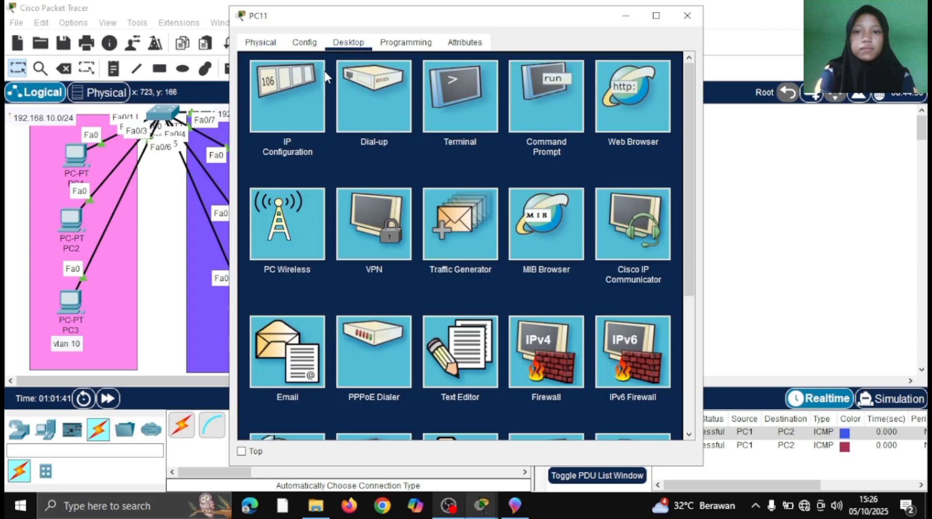
pyautogui.click(309, 83)
pyautogui.click(433, 141)
pyautogui.write('192.168.20.4')
pyautogui.press('BackSpace')
pyautogui.write('5')
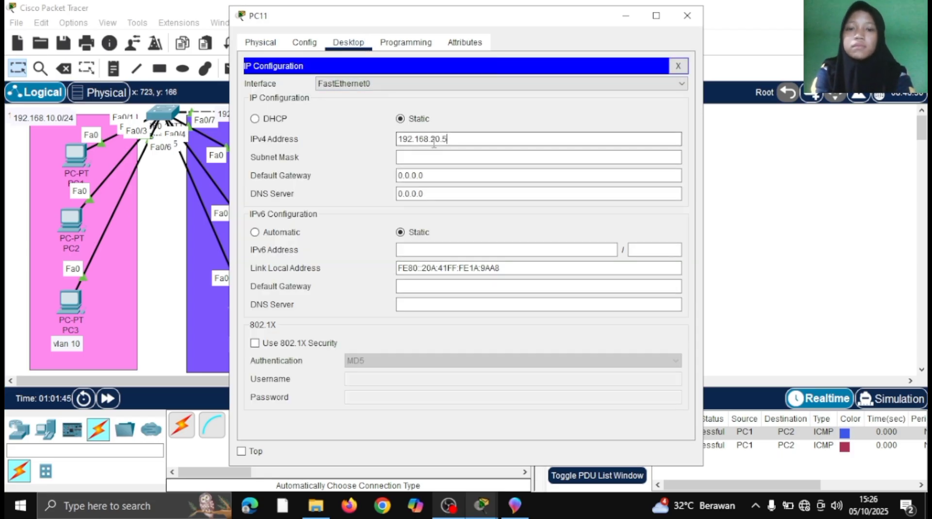
pyautogui.click(472, 161)
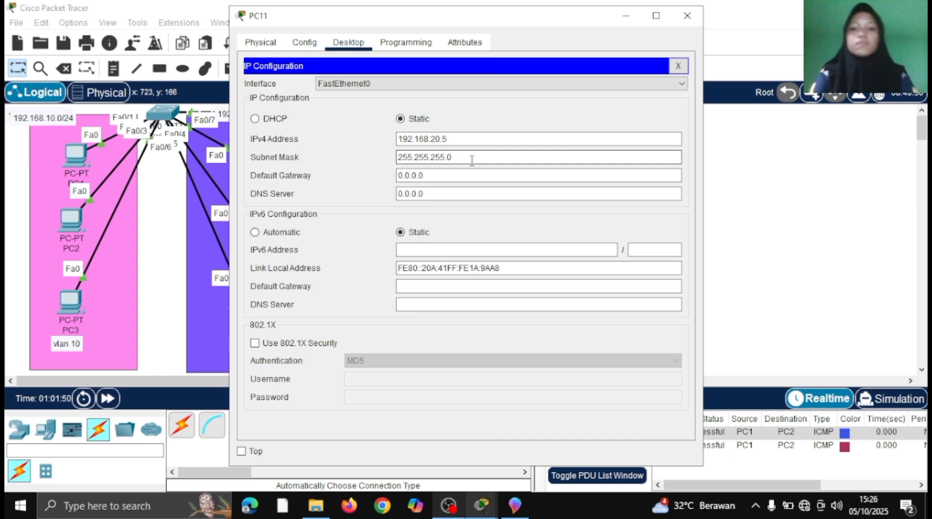
pyautogui.click(618, 12)
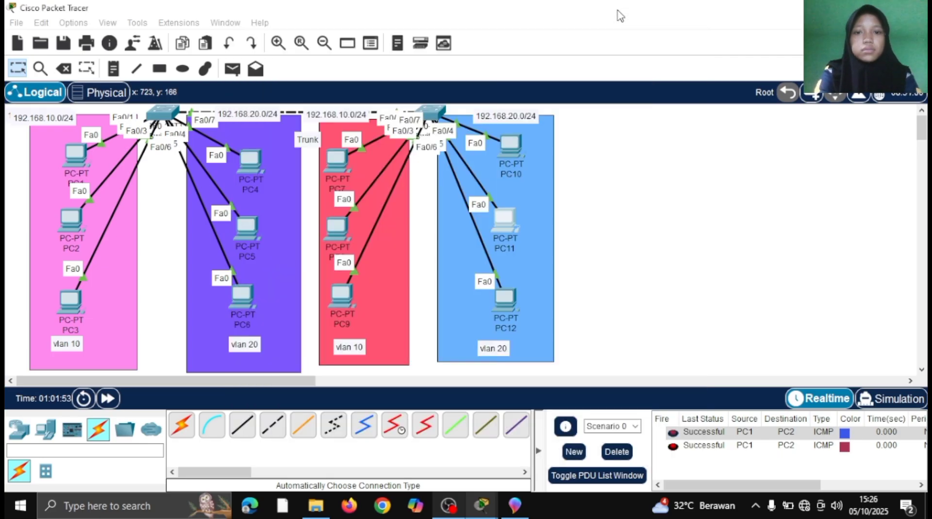
# - Set PC12's static IPv4 address to 192.168.20.6 with subnet mask 255.255.255.0, and minimize its window
pyautogui.click(494, 308)
pyautogui.click(350, 44)
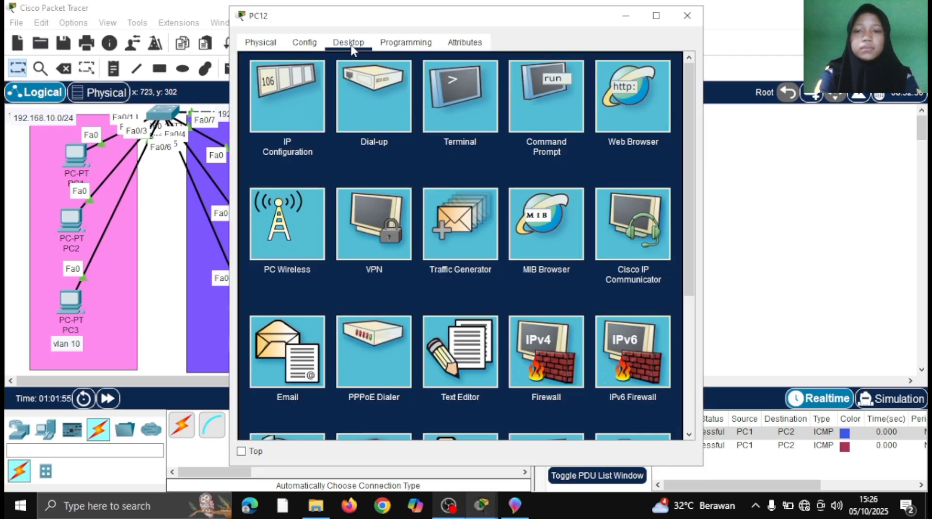
pyautogui.click(302, 83)
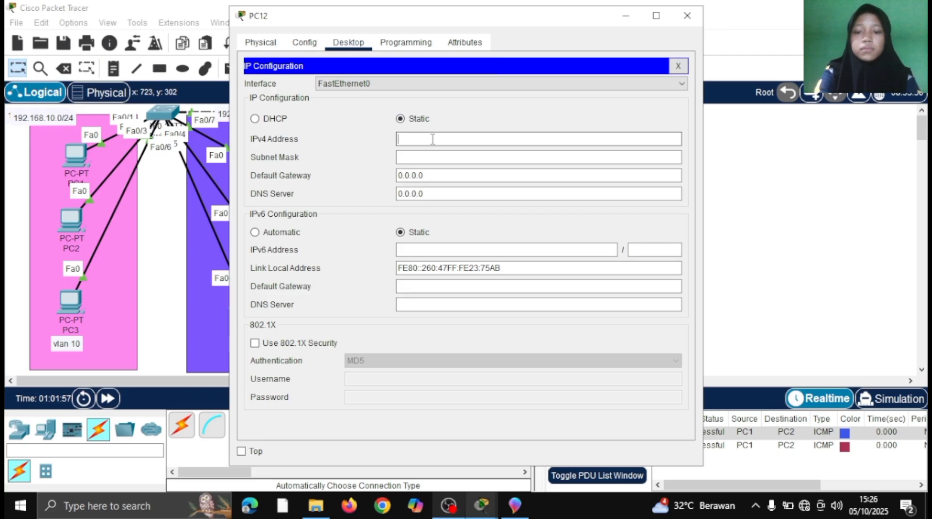
pyautogui.write('192.168.20.4')
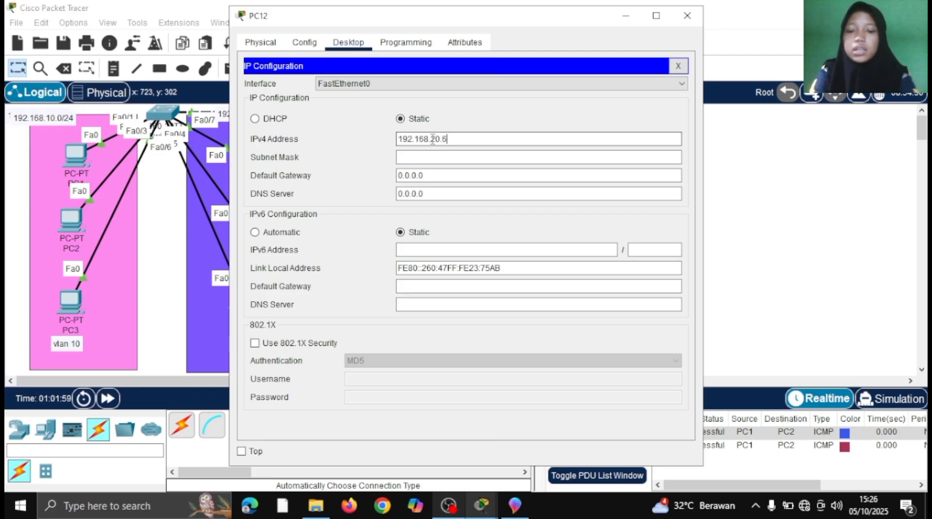
pyautogui.click(443, 156)
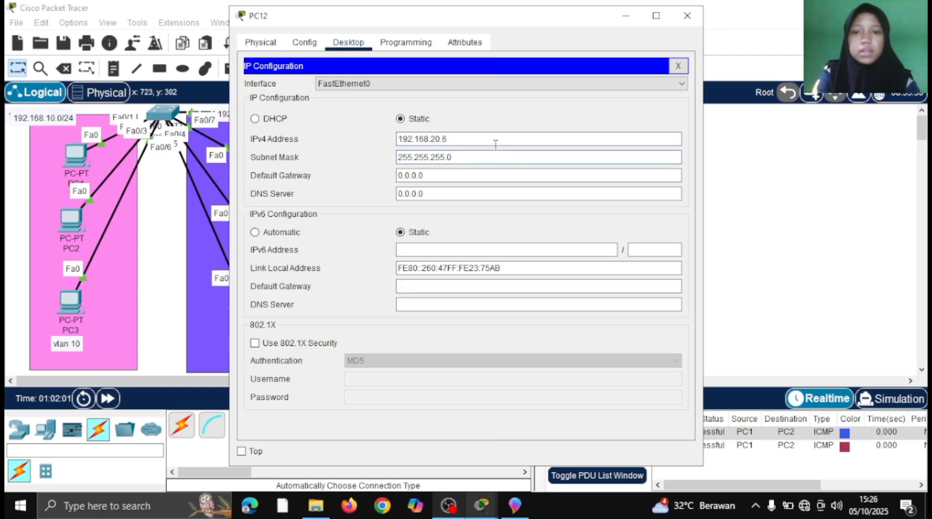
pyautogui.click(624, 16)
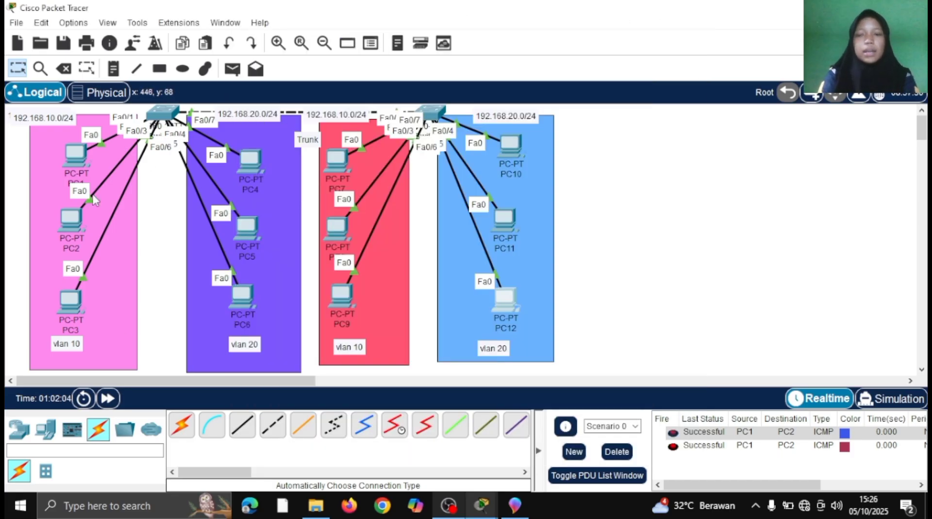
# - Test VLAN 10 connectivity with a simple PDU from PC1 to PC7, check its status, and delete the scenario's PDUs
pyautogui.click(232, 69)
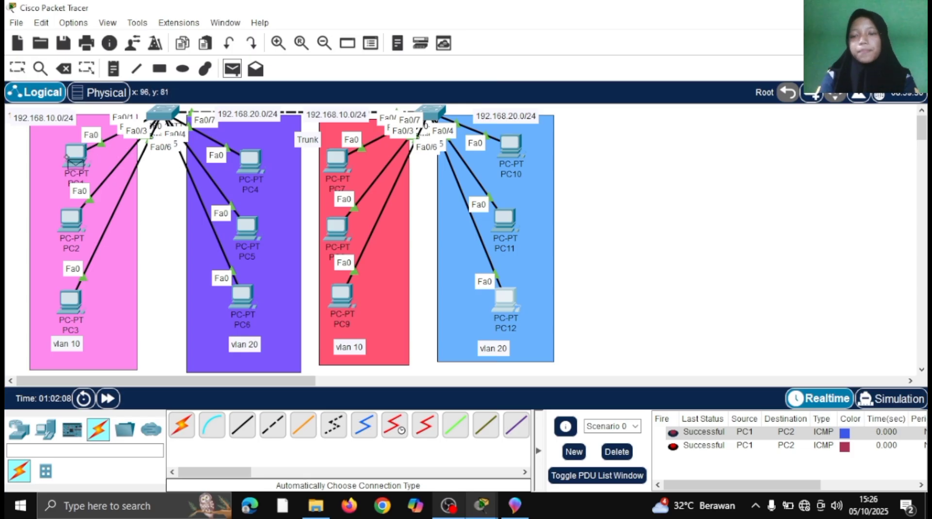
pyautogui.click(68, 156)
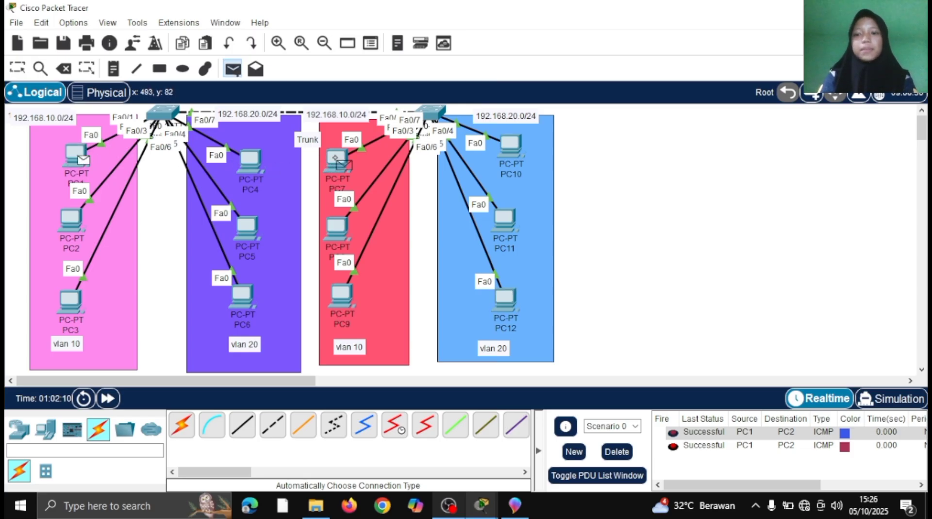
pyautogui.click(338, 160)
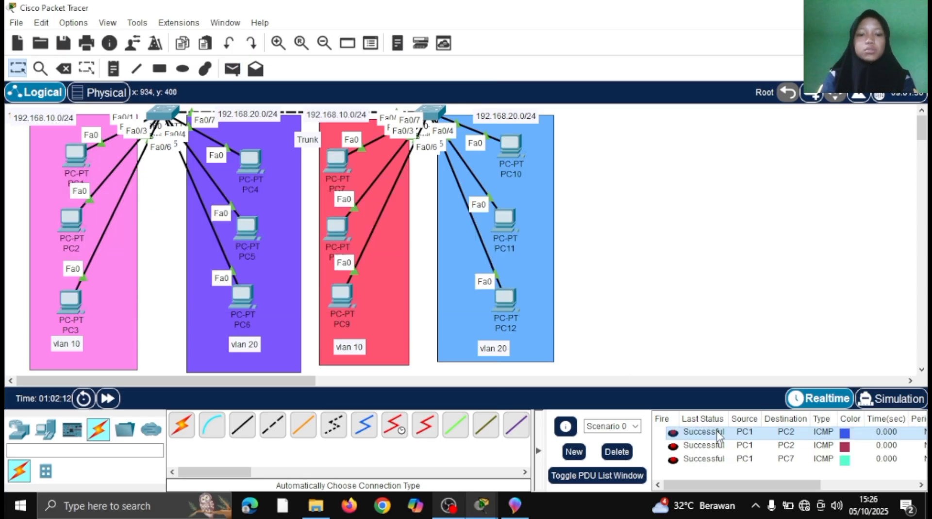
pyautogui.click(747, 460)
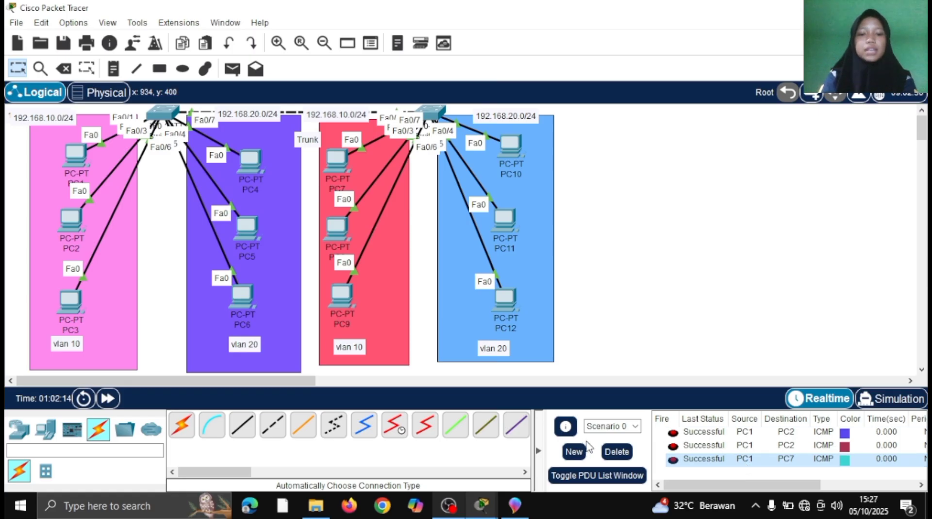
pyautogui.click(615, 451)
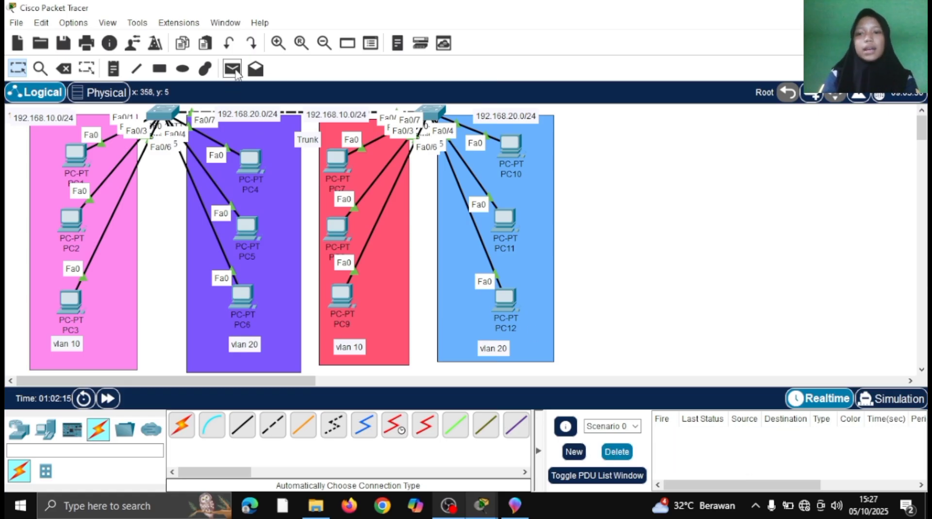
# - Test VLAN 10 connectivity with a simple PDU from PC2 to PC8, and clear the PDU list
pyautogui.click(232, 68)
pyautogui.click(67, 221)
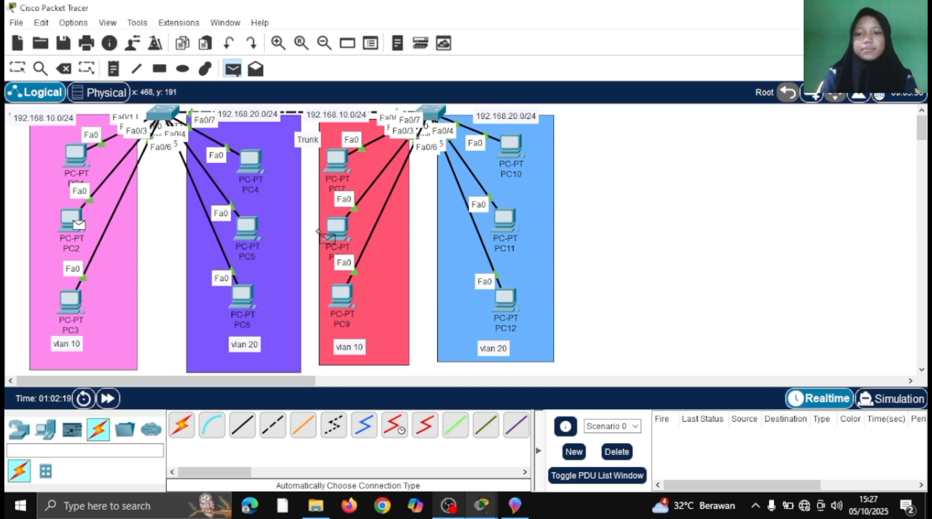
pyautogui.click(336, 228)
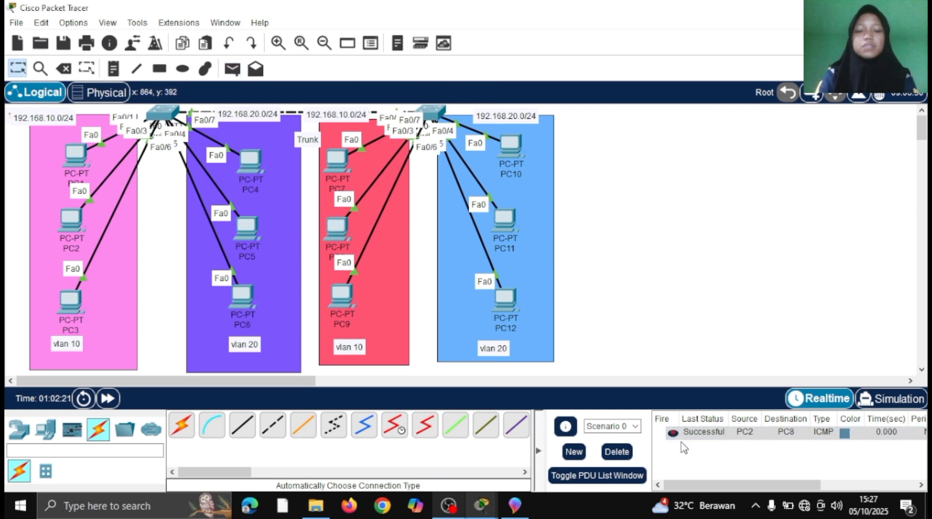
pyautogui.click(616, 452)
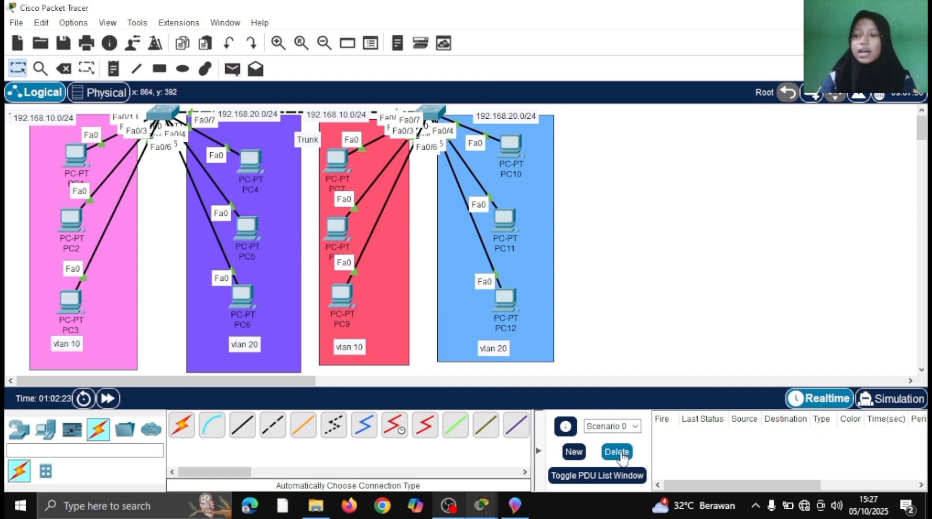
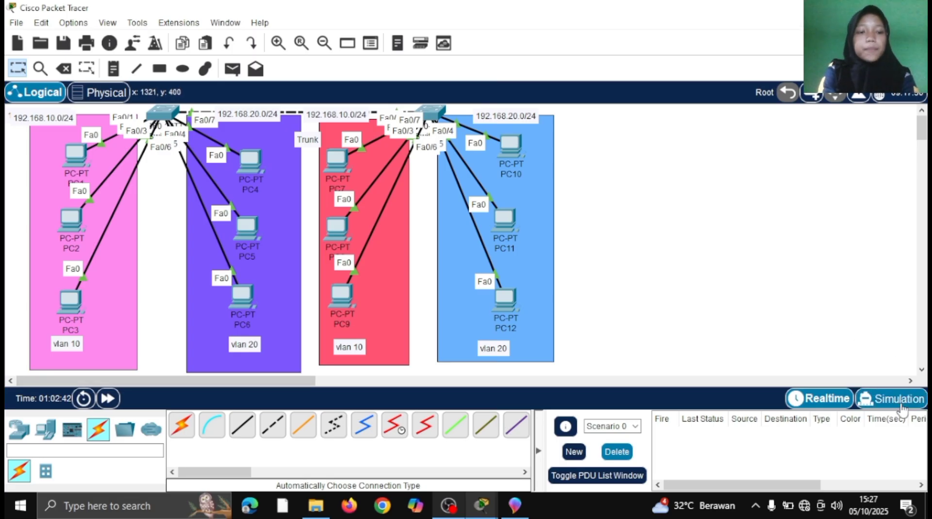
# - Switch to Simulation mode, create a simple PDU from PC1 to PC7, and delete that PDU
pyautogui.click(900, 406)
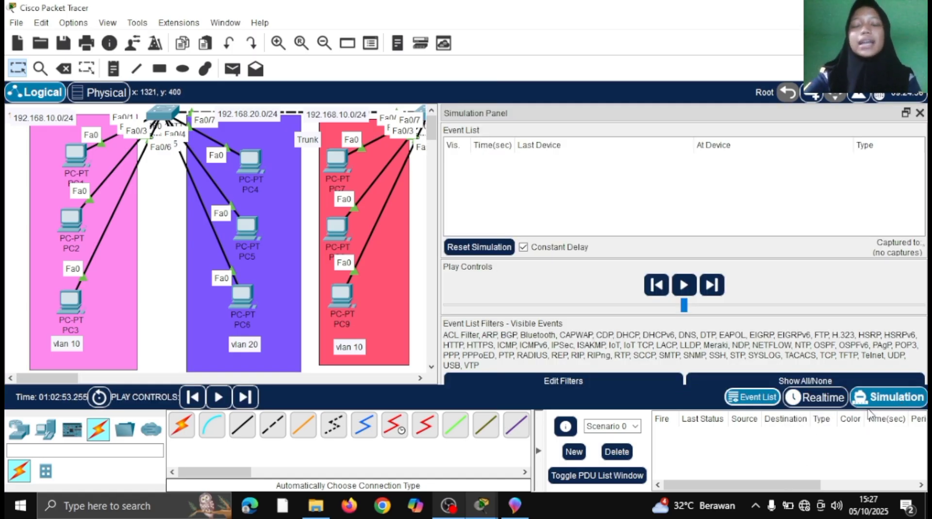
pyautogui.click(232, 70)
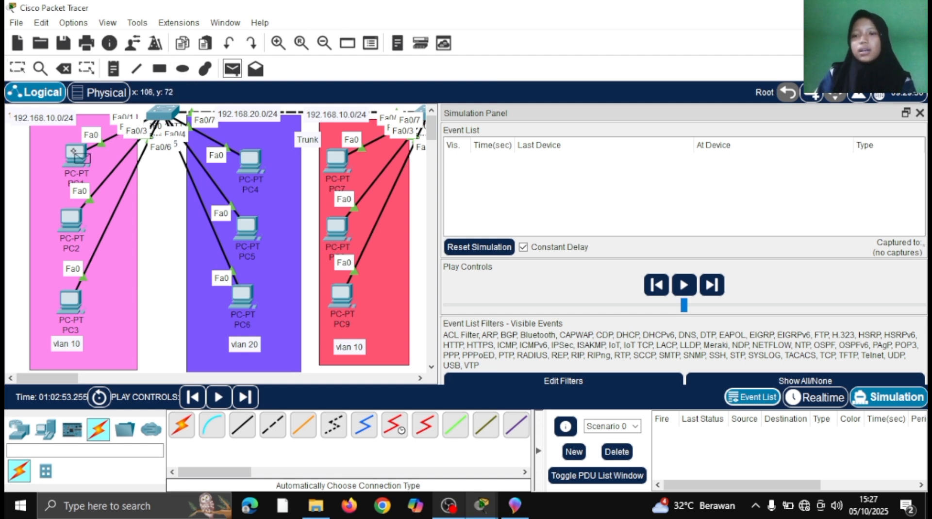
pyautogui.click(73, 152)
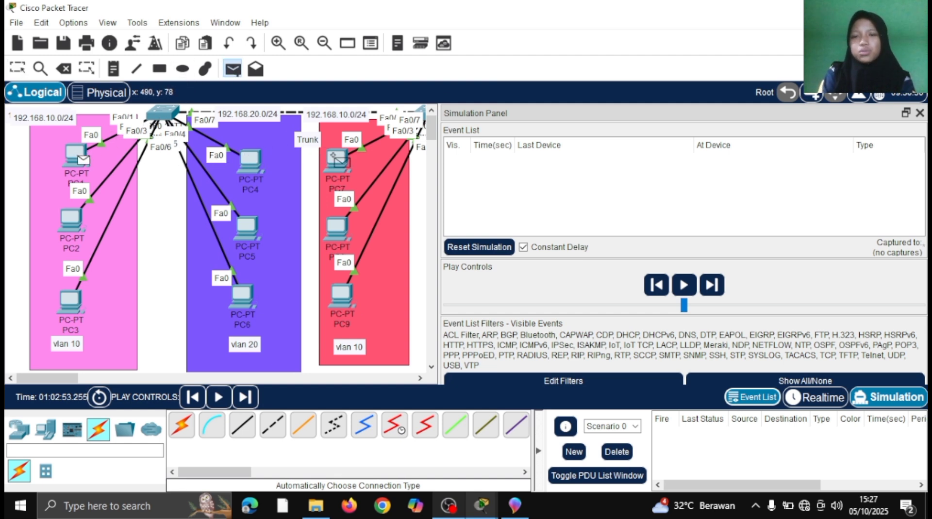
pyautogui.click(335, 157)
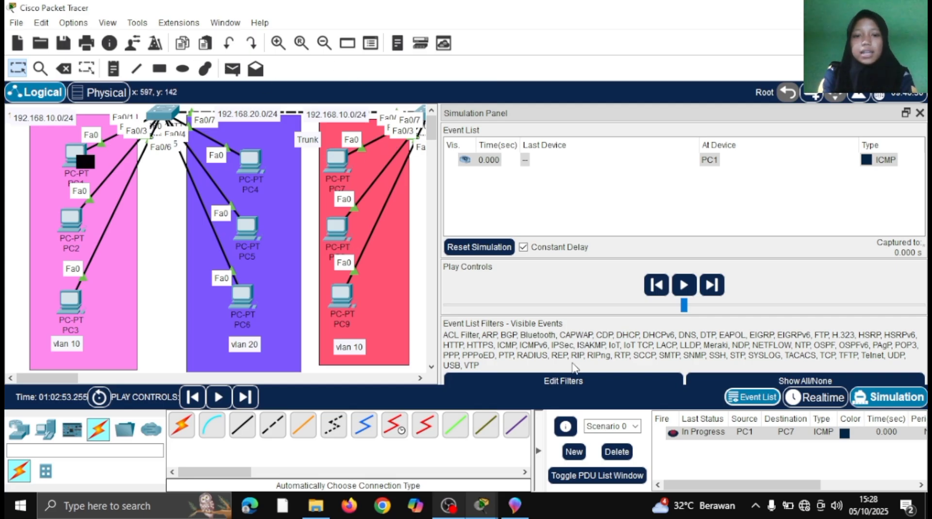
pyautogui.click(616, 452)
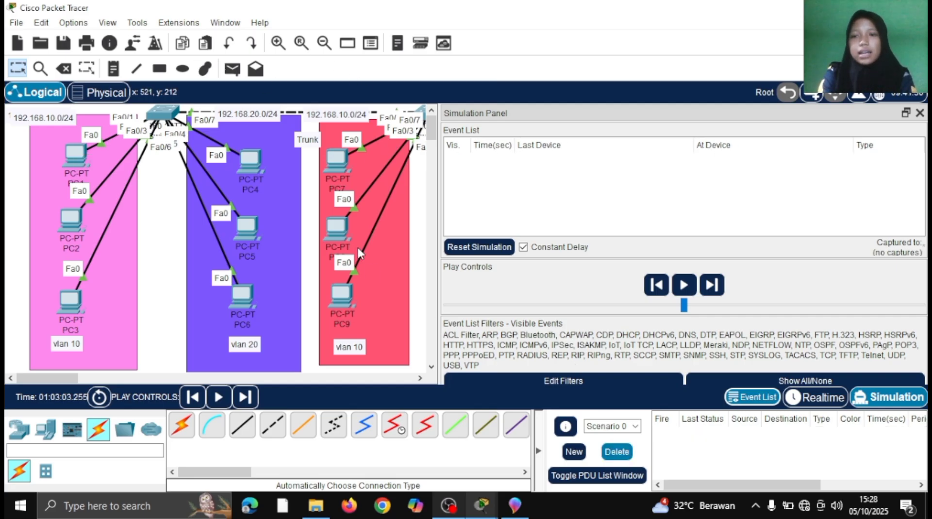
# - Create a simple PDU from PC2 to PC9, and narrow the Simulation Panel so the whole topology fits
pyautogui.click(231, 70)
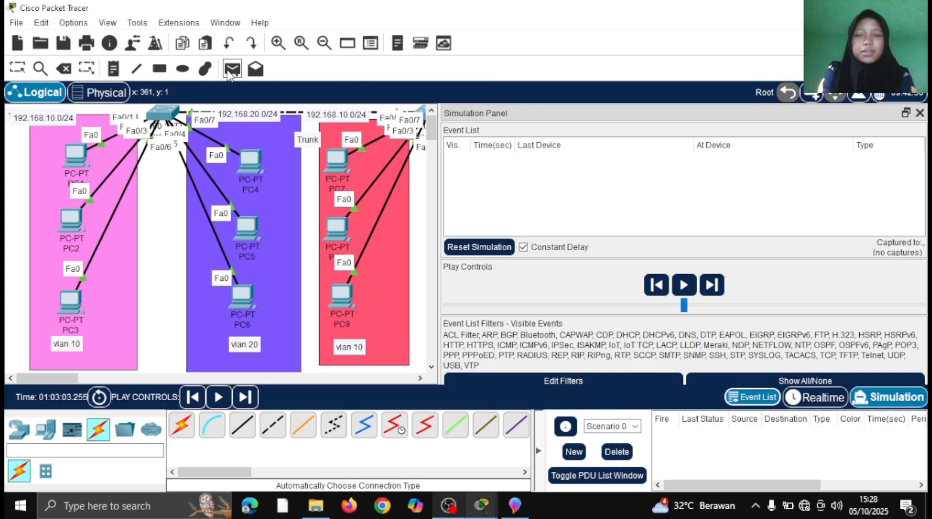
pyautogui.click(71, 229)
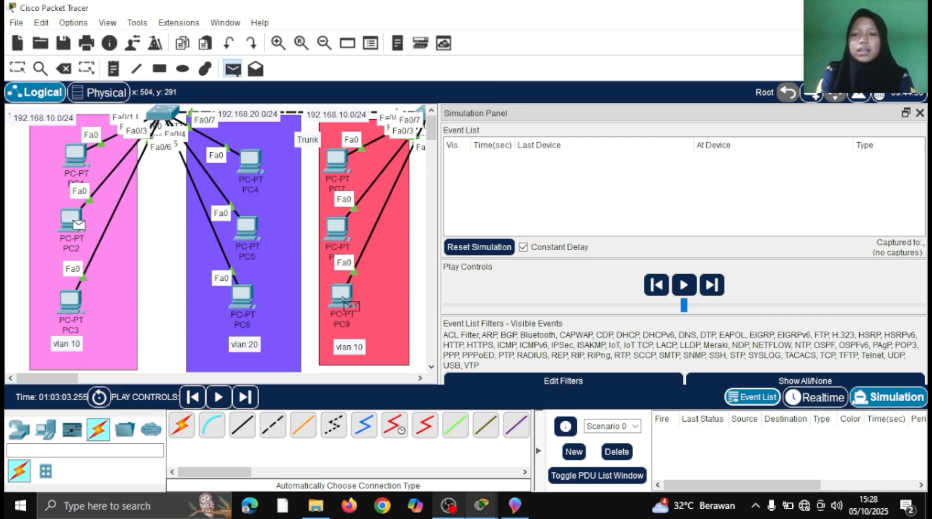
pyautogui.click(344, 299)
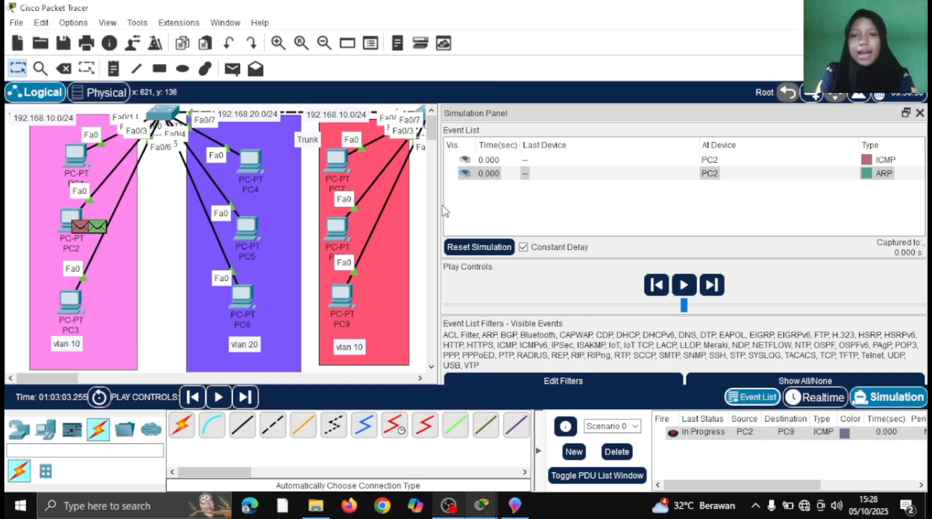
pyautogui.moveTo(439, 209); pyautogui.dragTo(609, 221)
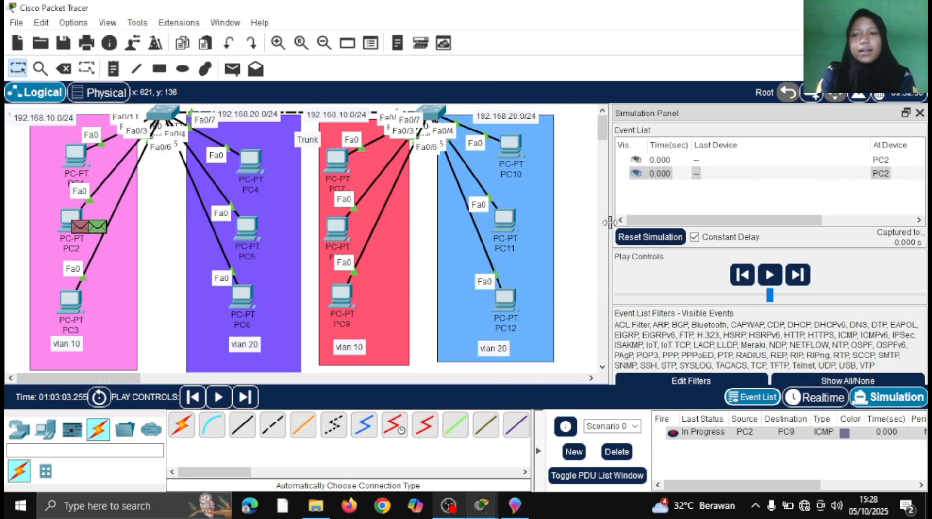
# - Advance the simulation event by event through the ARP exchange from PC2 to PC9 until the reply is back at PC2
pyautogui.click(245, 396)
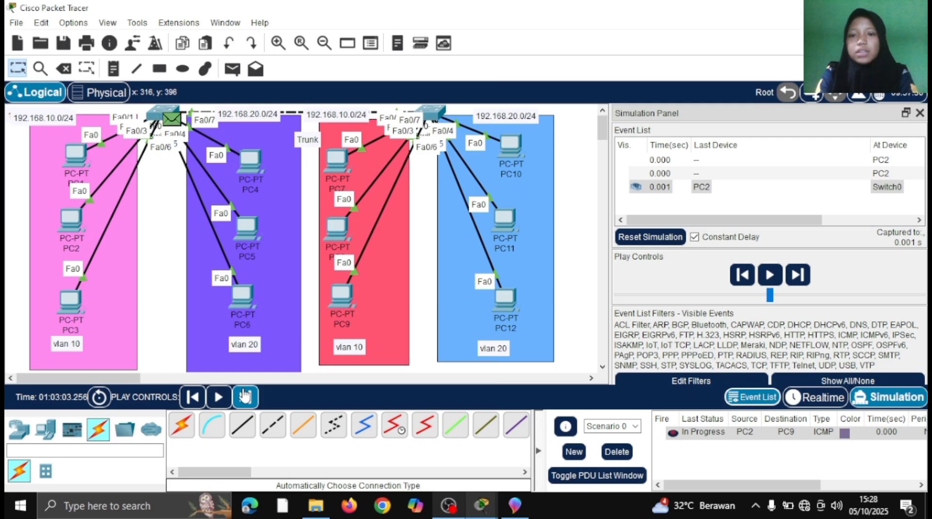
pyautogui.click(245, 396)
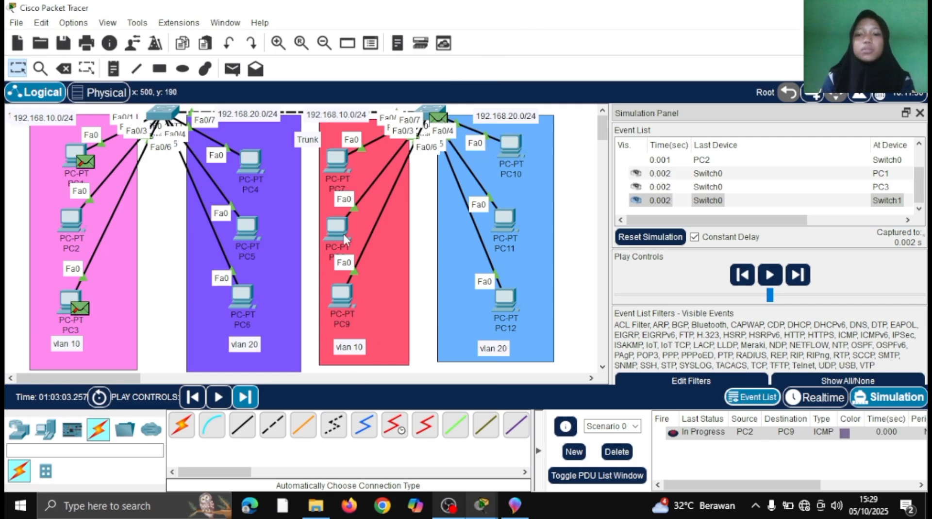
pyautogui.click(244, 398)
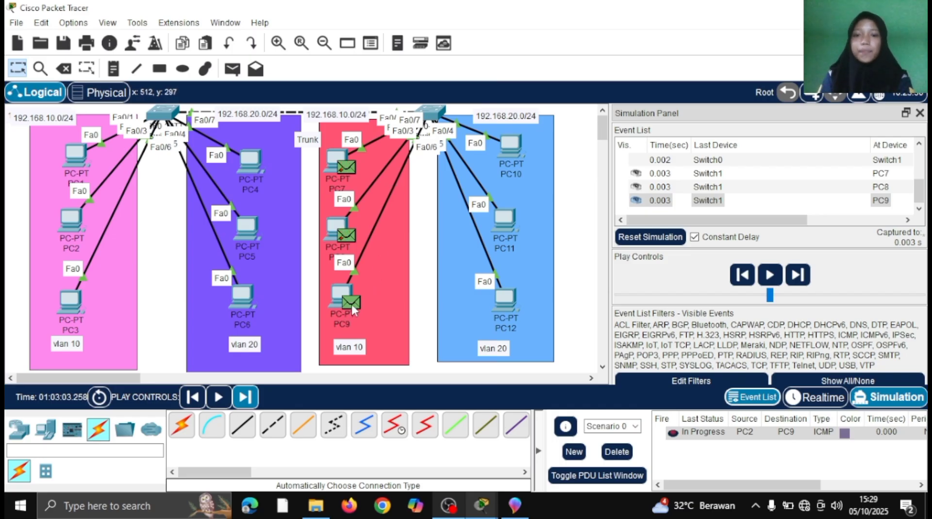
pyautogui.click(252, 397)
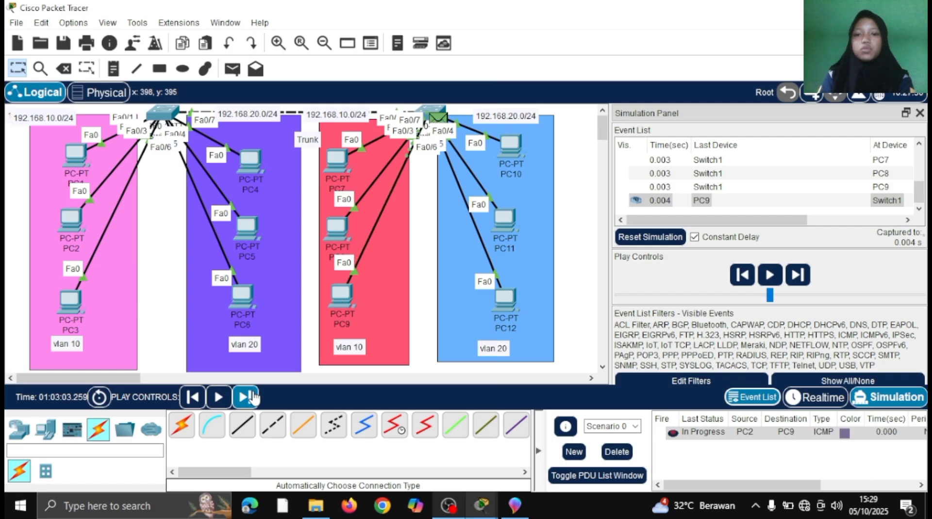
pyautogui.click(252, 398)
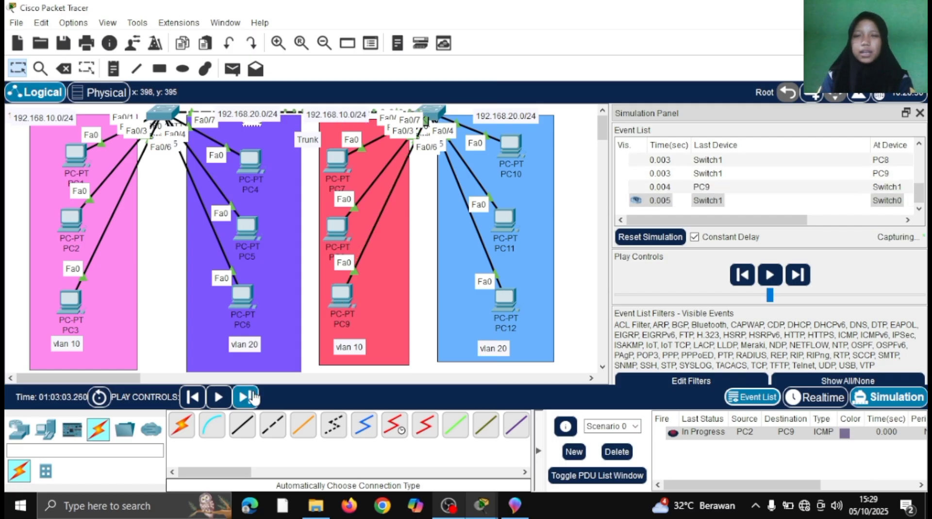
pyautogui.click(252, 398)
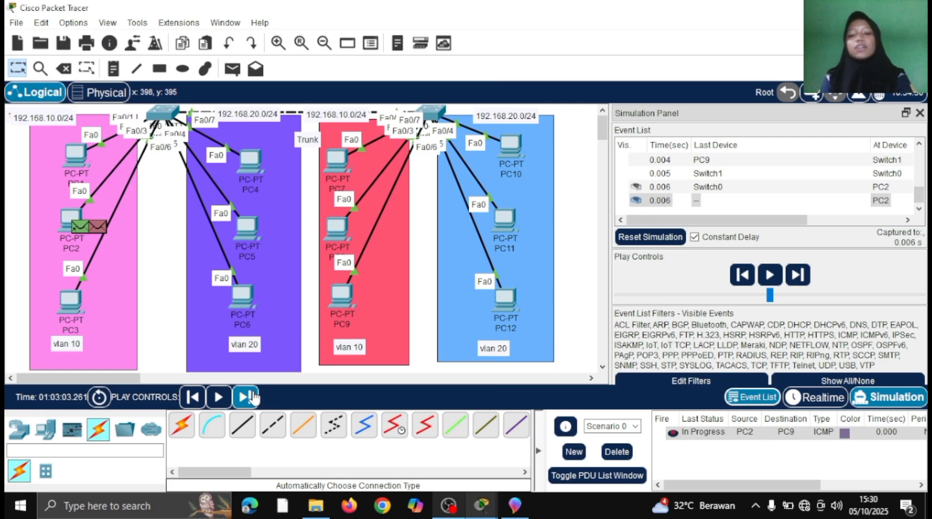
# - Advance the simulation event by event as the ICMP packet travels from PC2 to PC9 and its reply returns to PC2
pyautogui.click(246, 397)
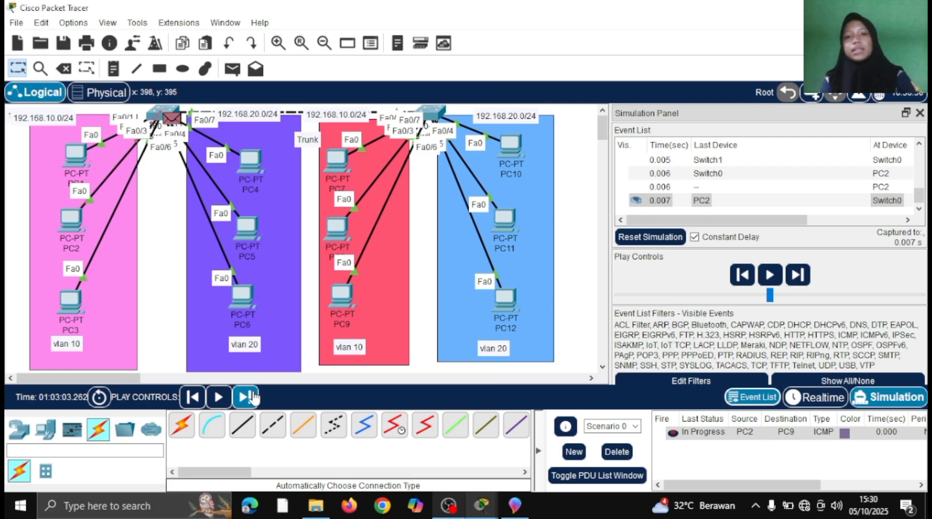
pyautogui.click(246, 397)
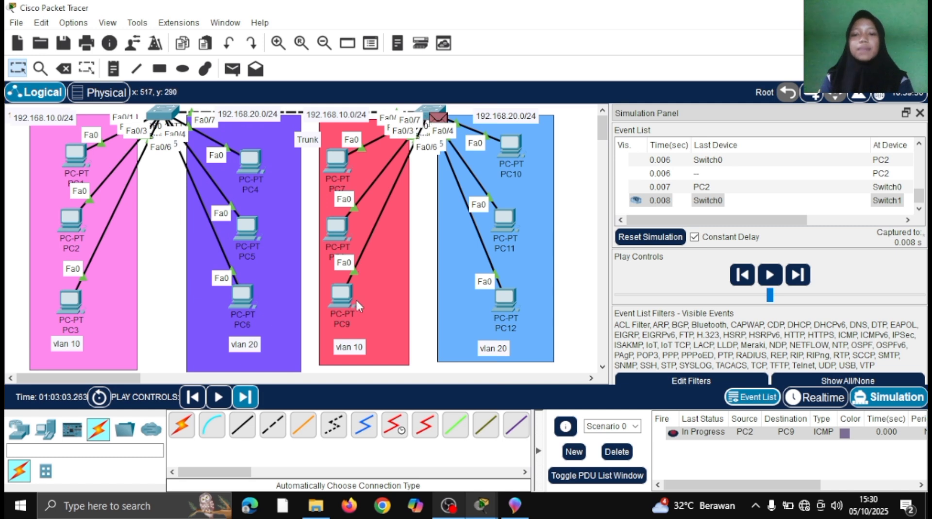
pyautogui.click(246, 398)
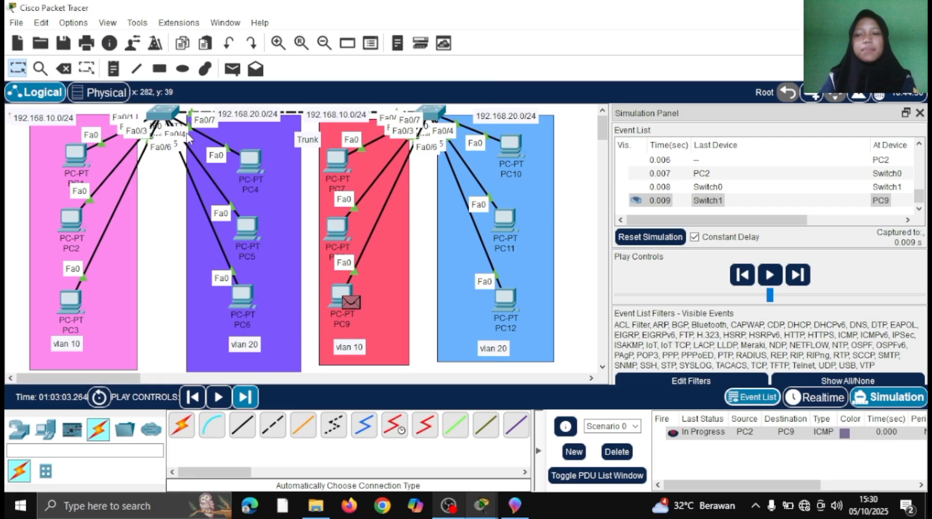
pyautogui.click(244, 397)
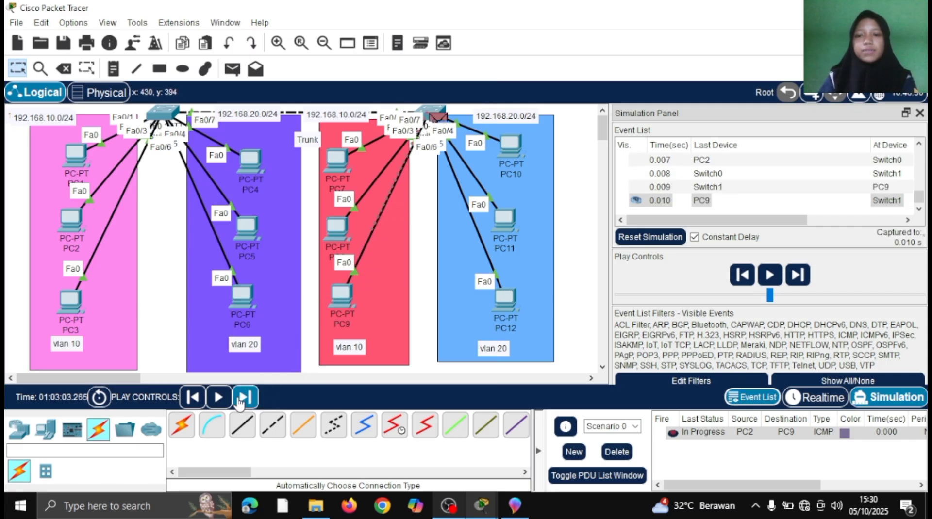
pyautogui.click(243, 398)
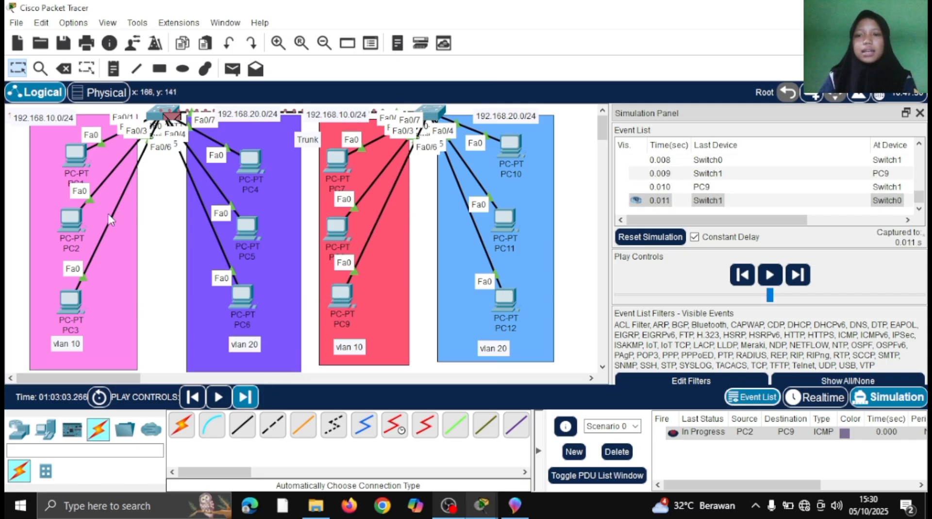
pyautogui.click(245, 403)
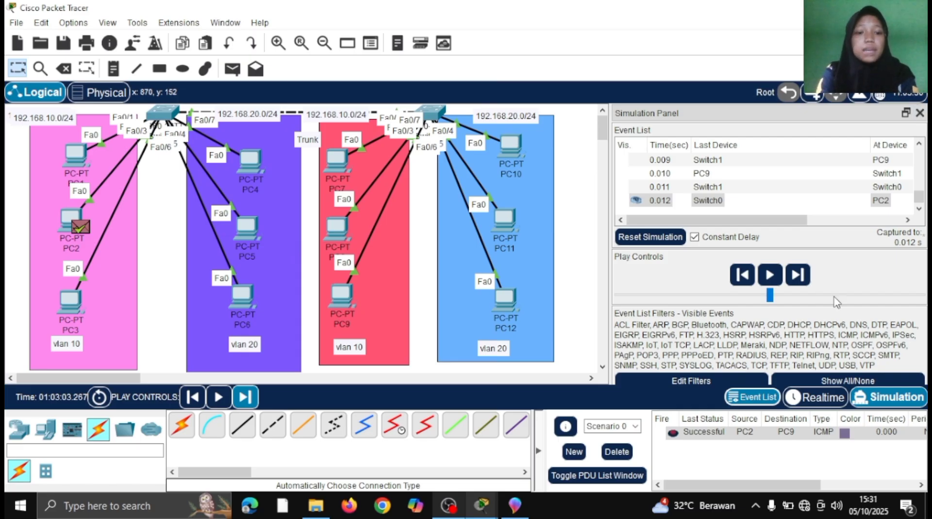
# - Return to Realtime mode and test VLAN 20 connectivity with a simple PDU from PC4 to PC10
pyautogui.click(832, 404)
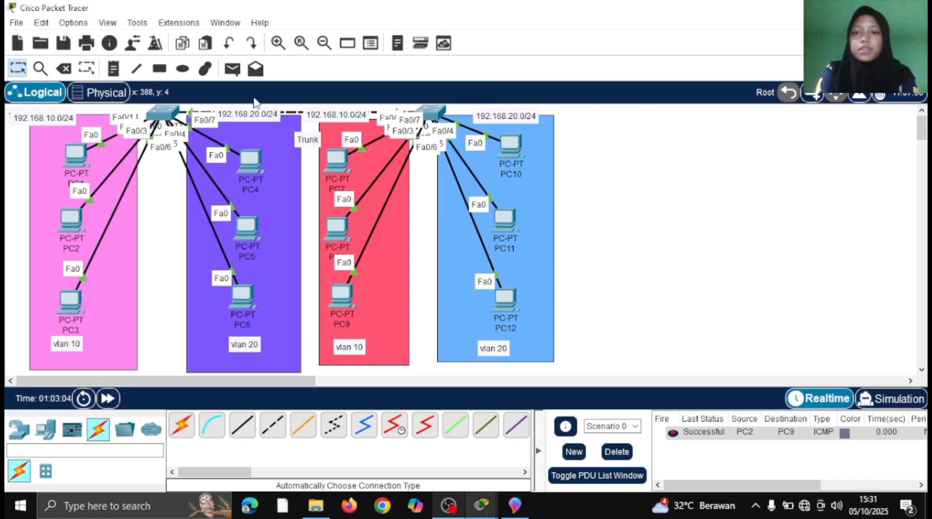
pyautogui.click(229, 72)
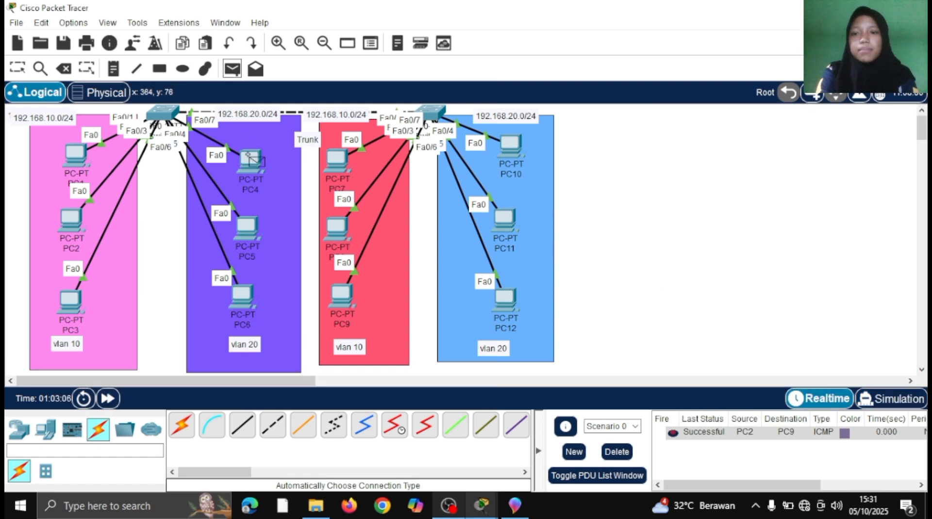
pyautogui.click(251, 164)
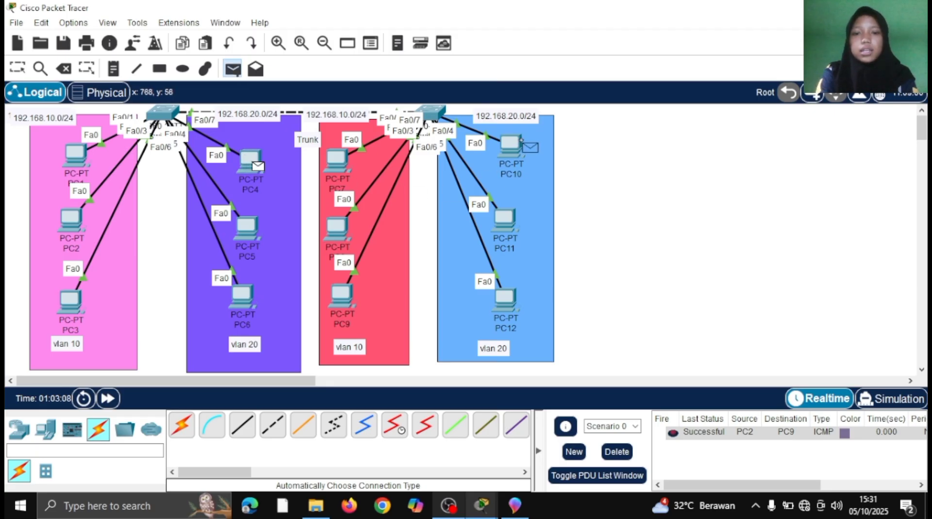
pyautogui.click(511, 151)
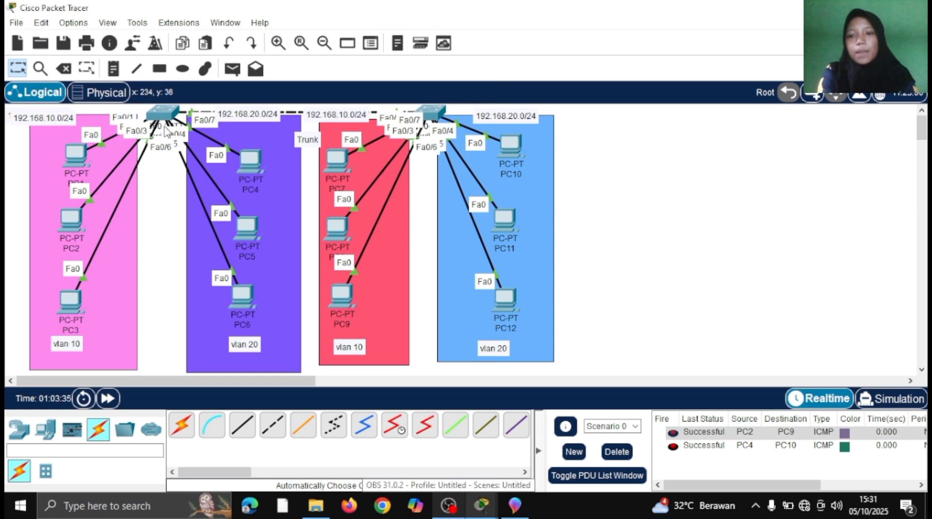
# - Run do show interface trunk in Switch0's CLI and examine the VLANs allowed on the trunk and active in the management domain
pyautogui.click(162, 113)
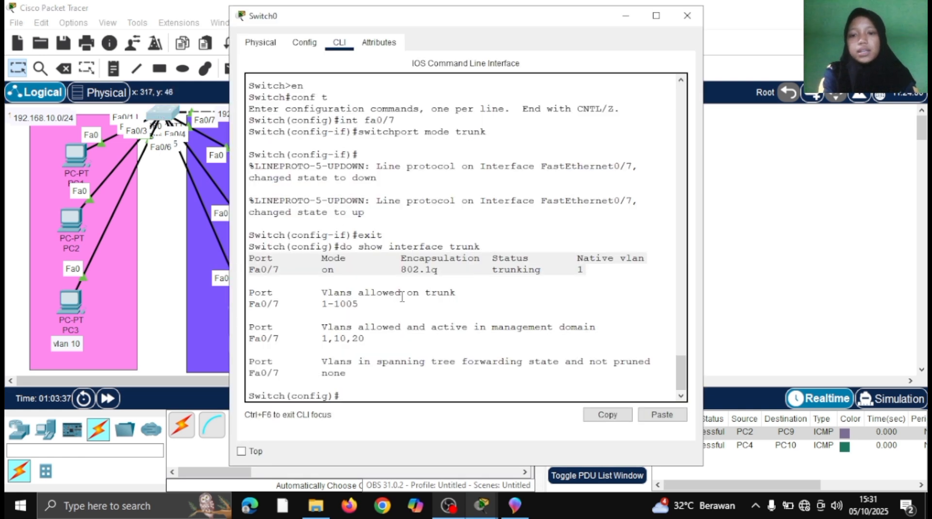
pyautogui.click(412, 396)
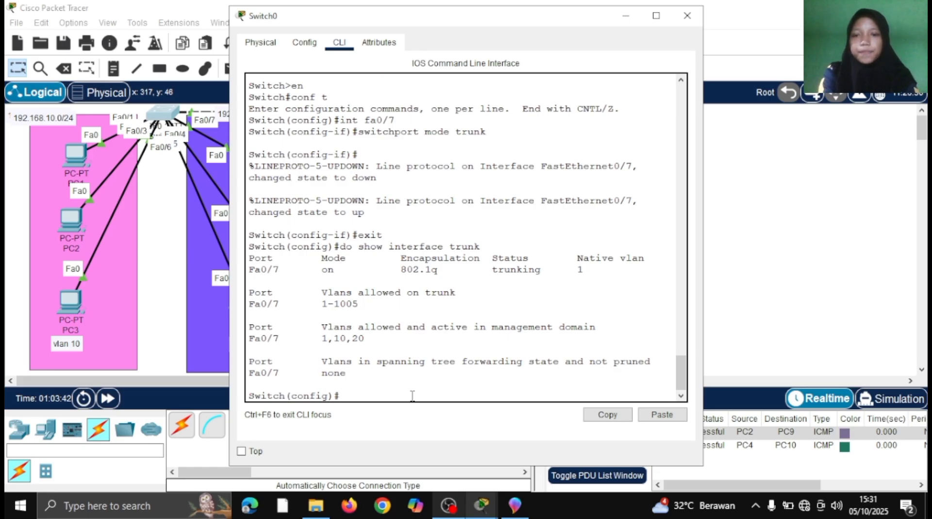
pyautogui.press('Up')
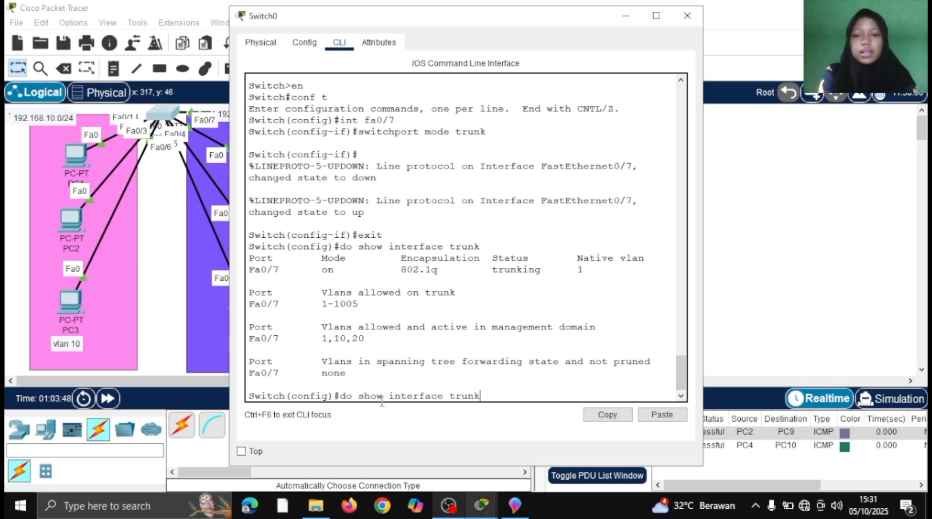
pyautogui.press('Return')
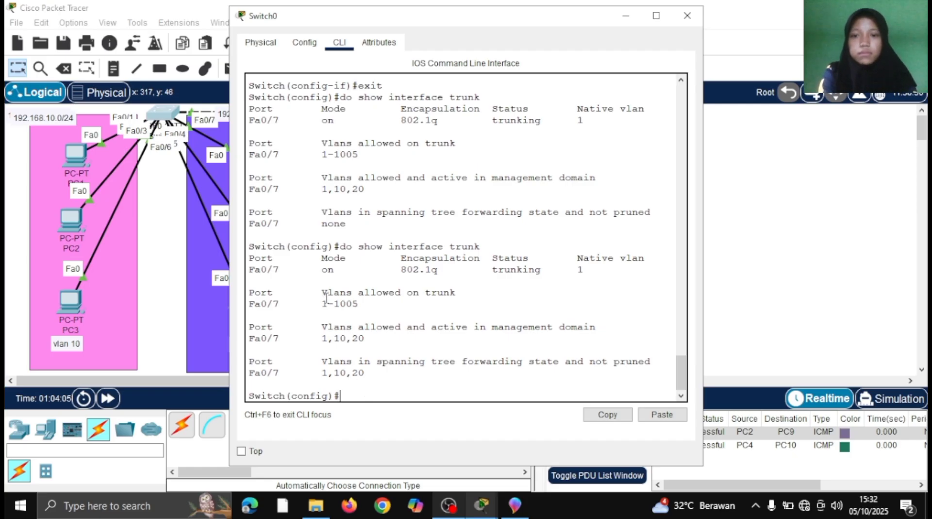
pyautogui.moveTo(322, 293)
pyautogui.mouseDown()
pyautogui.moveTo(364, 306)
pyautogui.moveTo(321, 293)
pyautogui.mouseUp()
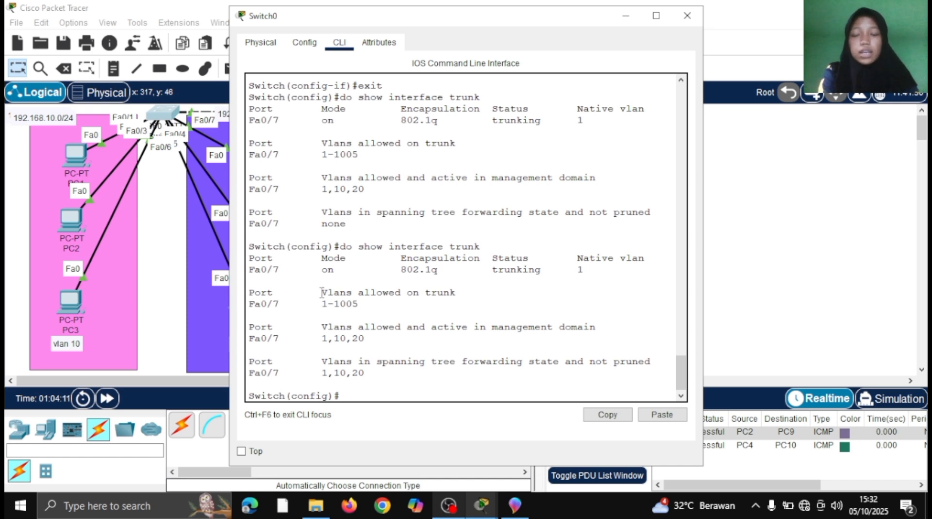
pyautogui.moveTo(322, 292); pyautogui.dragTo(367, 302)
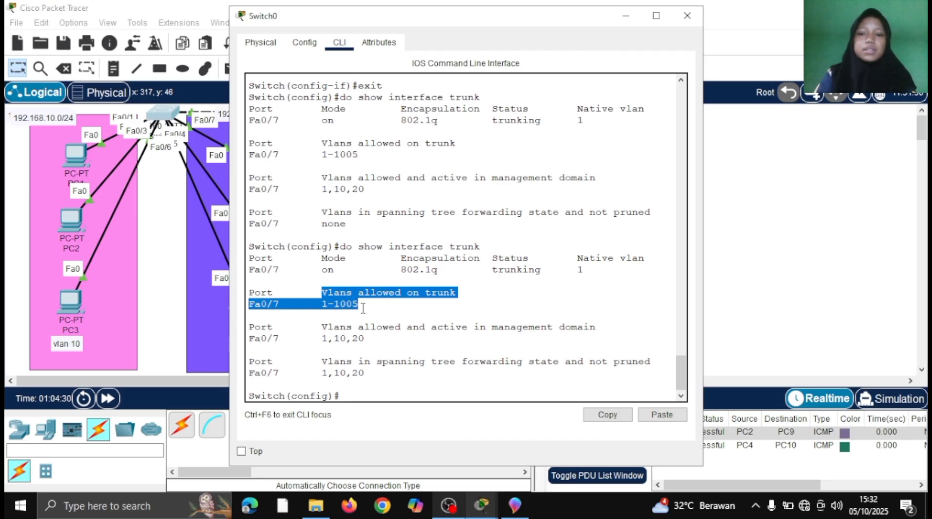
pyautogui.moveTo(312, 306)
pyautogui.mouseDown()
pyautogui.moveTo(353, 309)
pyautogui.moveTo(325, 303)
pyautogui.mouseUp()
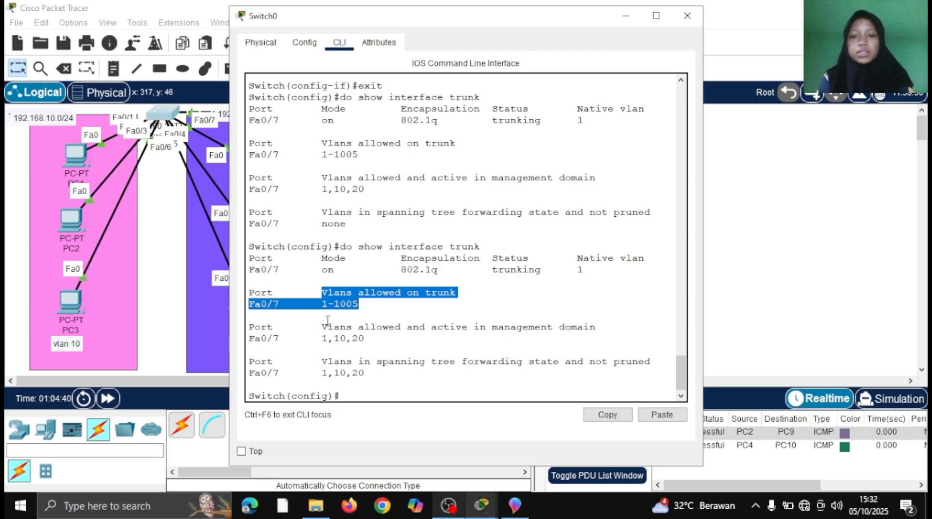
pyautogui.moveTo(322, 328); pyautogui.dragTo(433, 342)
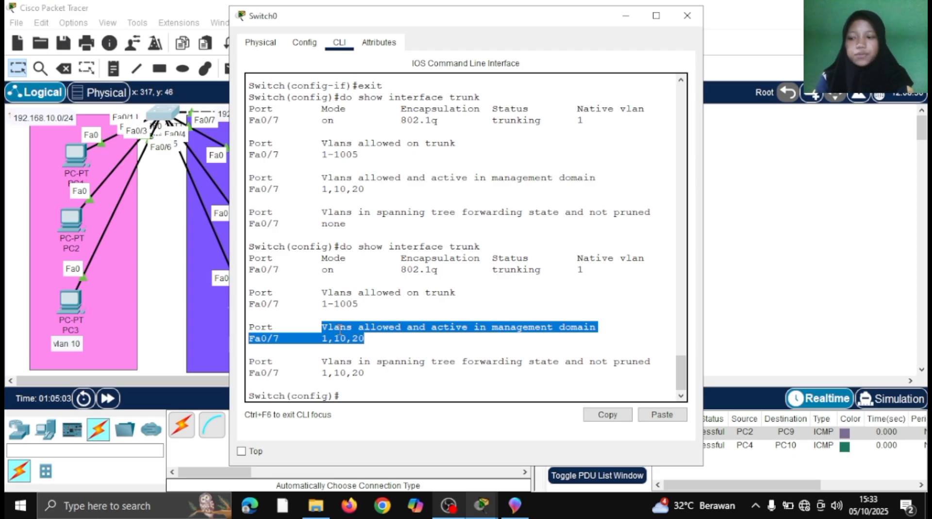
# - Enter interface configuration for fa0/7 on Switch0 and try the command switchport mode allow
pyautogui.click(356, 398)
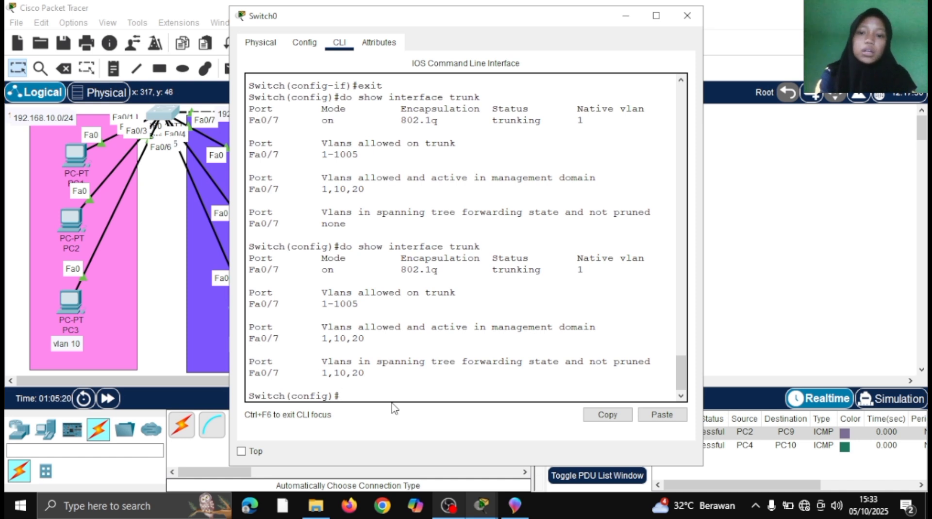
pyautogui.write('int')
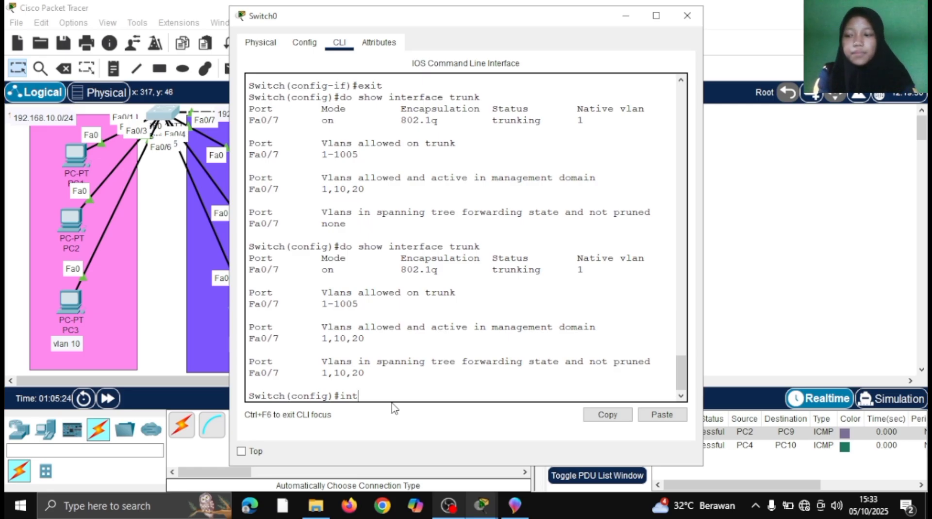
pyautogui.write(' fa')
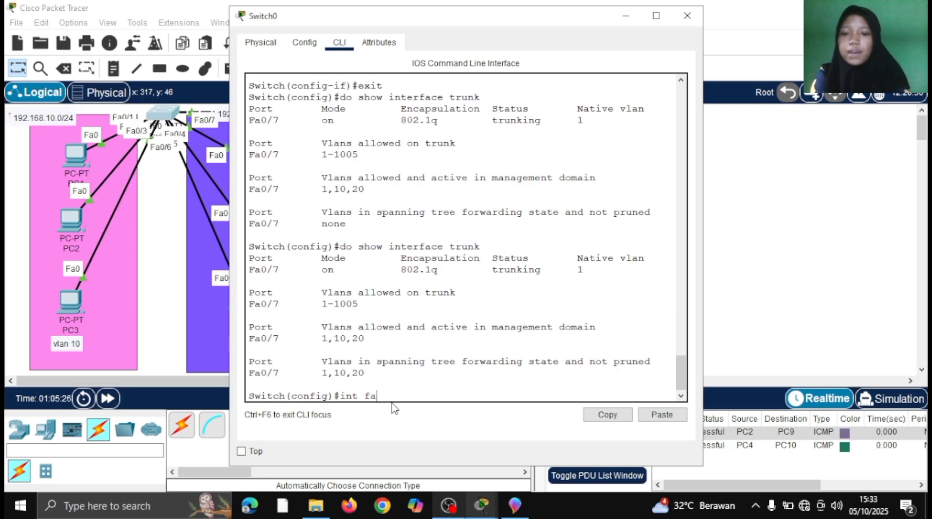
pyautogui.write('0/7')
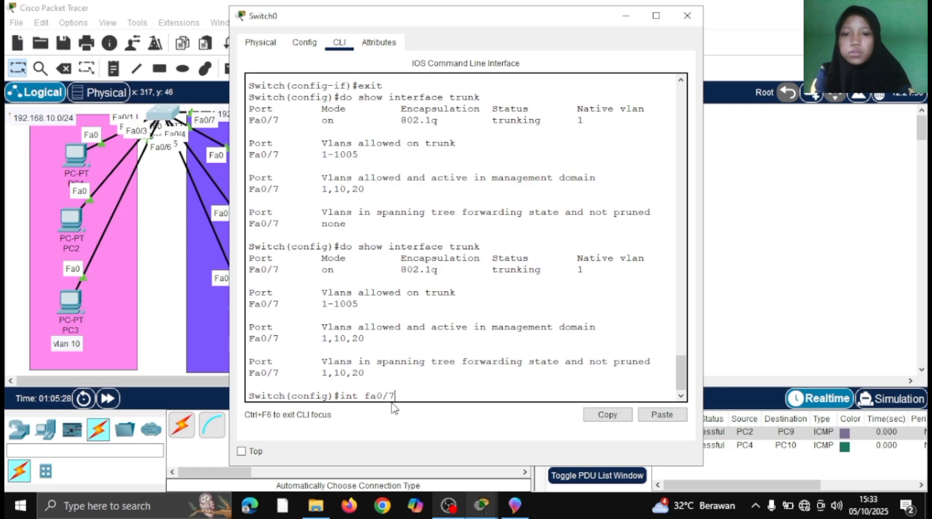
pyautogui.press('Return')
pyautogui.write('switchport mode allow')
pyautogui.press('Return')
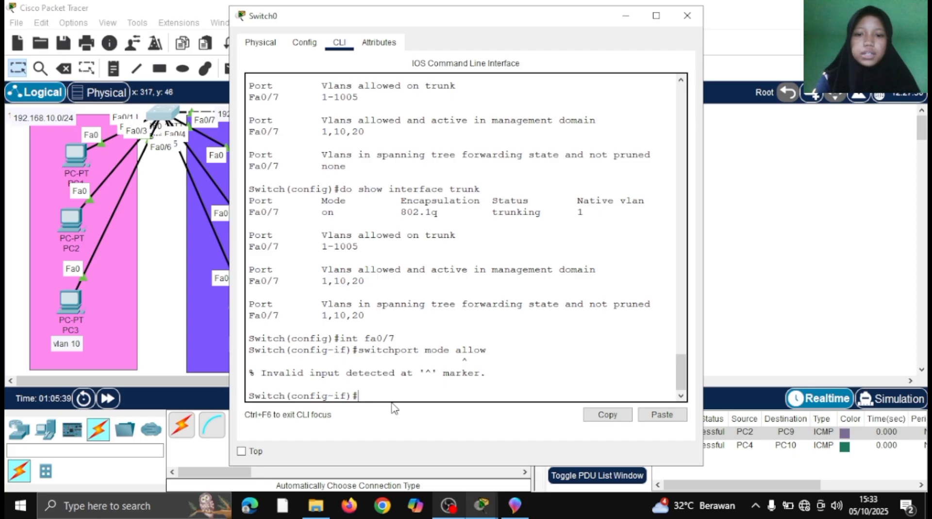
# - Restrict Switch0's fa0/7 trunk to VLANs 10 and 20 with switchport trunk allowed vlan 10,20, and exit interface configuration
pyautogui.press('Up')
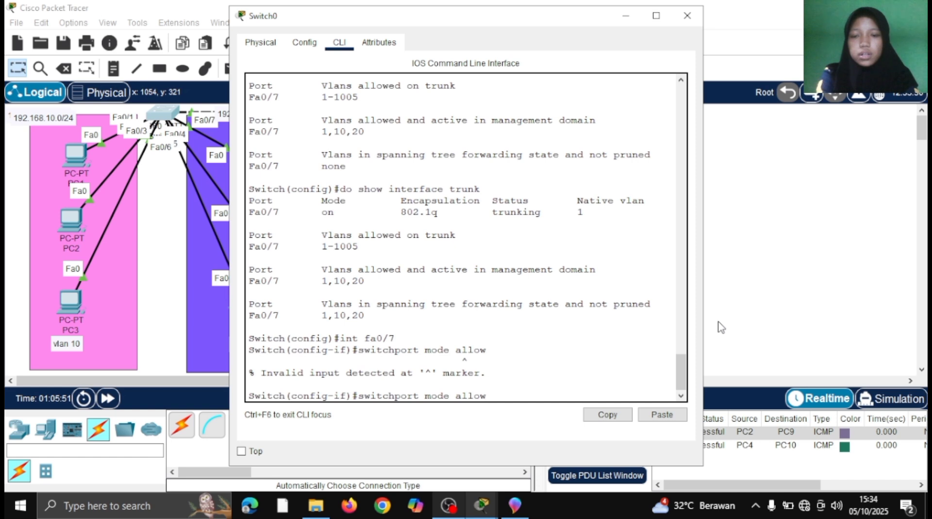
pyautogui.press('BackSpace')
pyautogui.press('BackSpace')
pyautogui.press('BackSpace')
pyautogui.press('BackSpace')
pyautogui.press('BackSpace')
pyautogui.press('BackSpace')
pyautogui.press('BackSpace')
pyautogui.press('BackSpace')
pyautogui.press('BackSpace')
pyautogui.press('BackSpace')
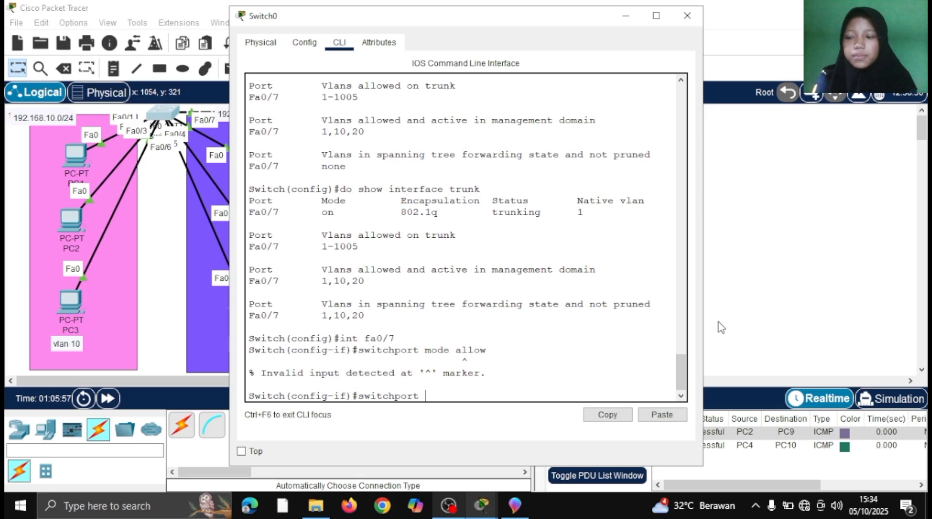
pyautogui.write('trun')
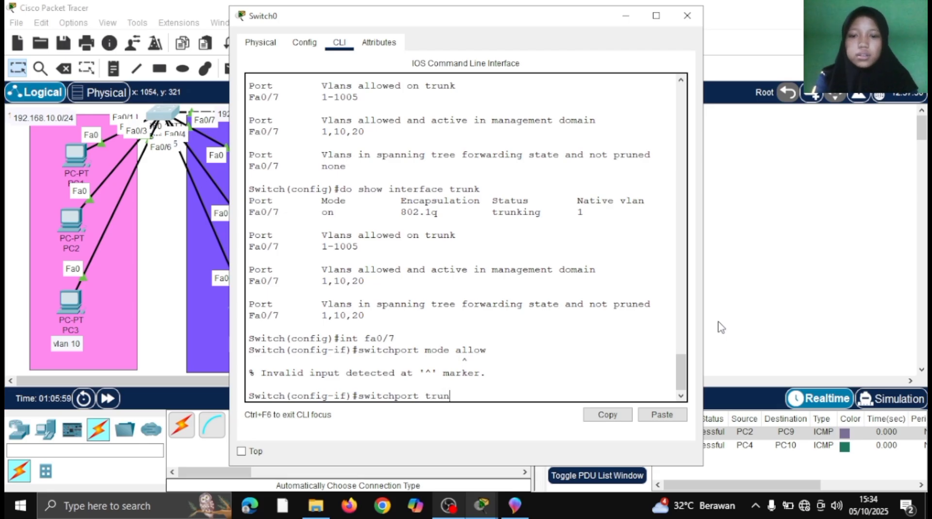
pyautogui.write('k')
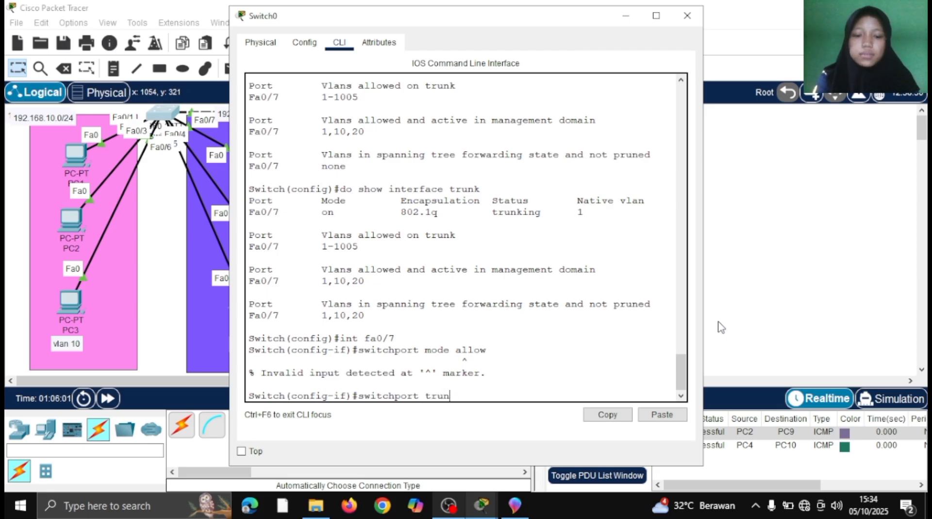
pyautogui.write(' allowed')
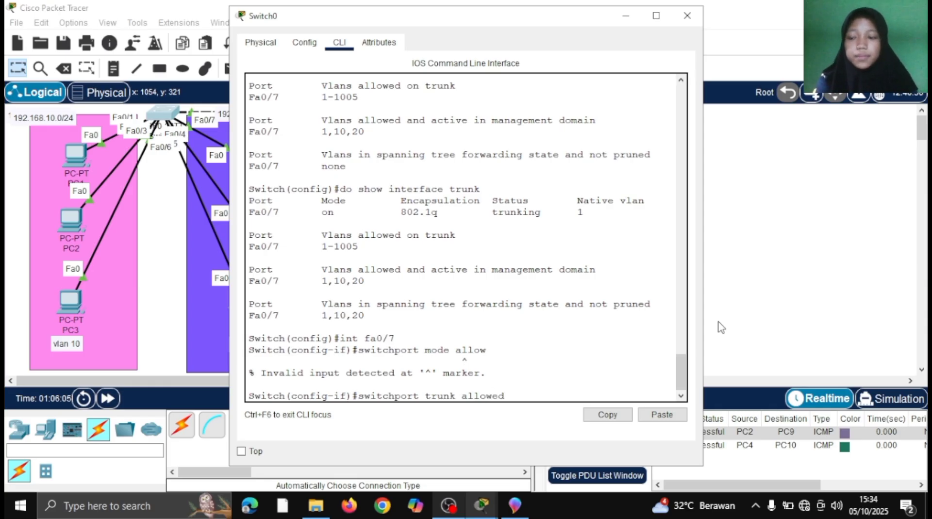
pyautogui.write(' vlan')
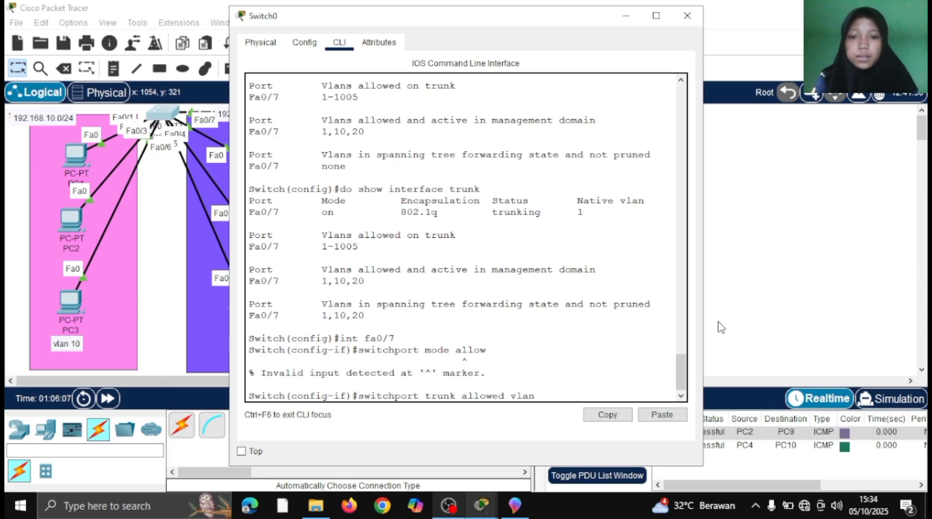
pyautogui.write(' 10')
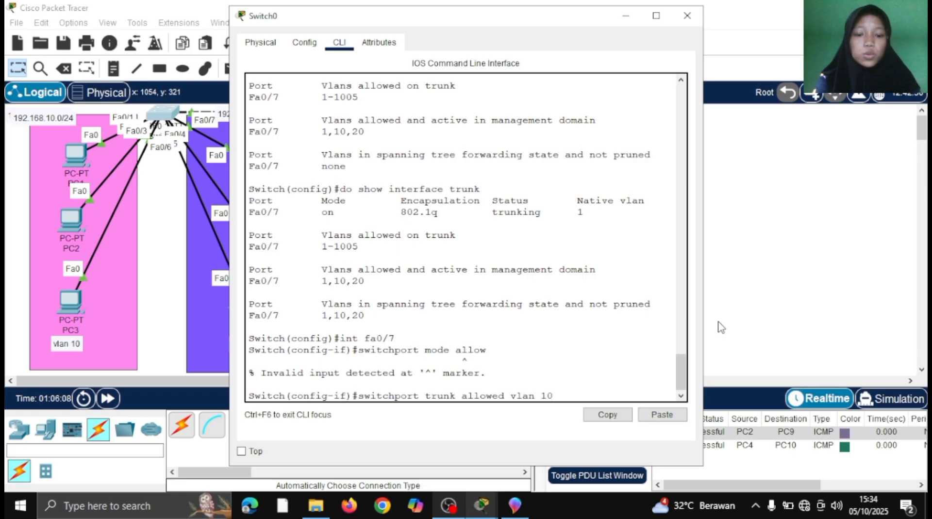
pyautogui.write(',20')
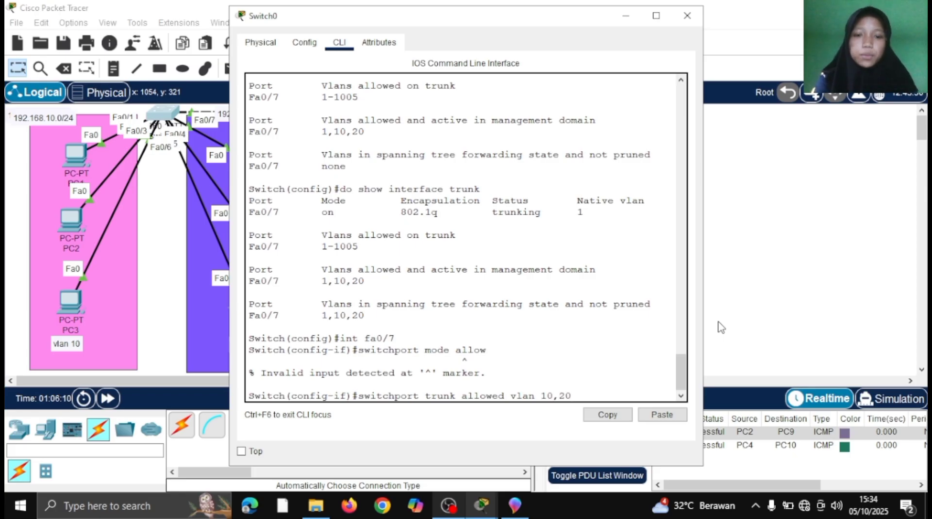
pyautogui.press('Return')
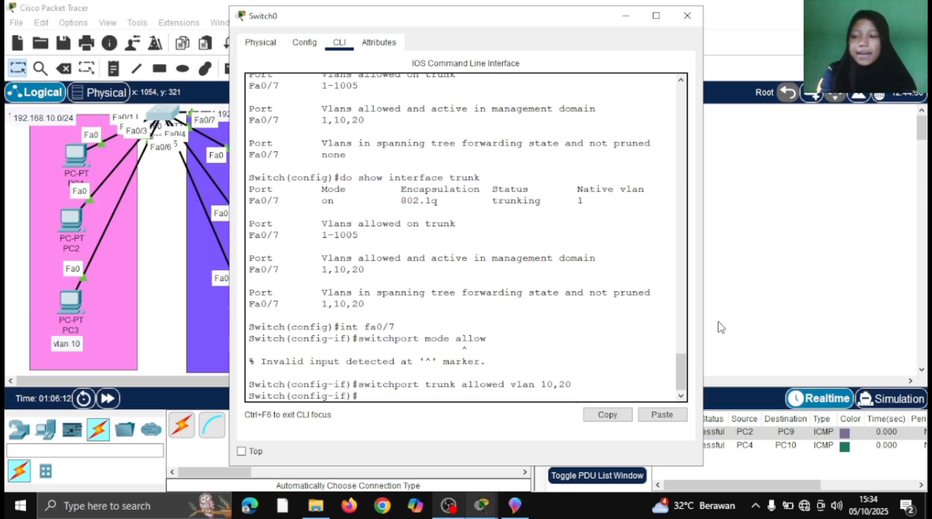
pyautogui.write('exit')
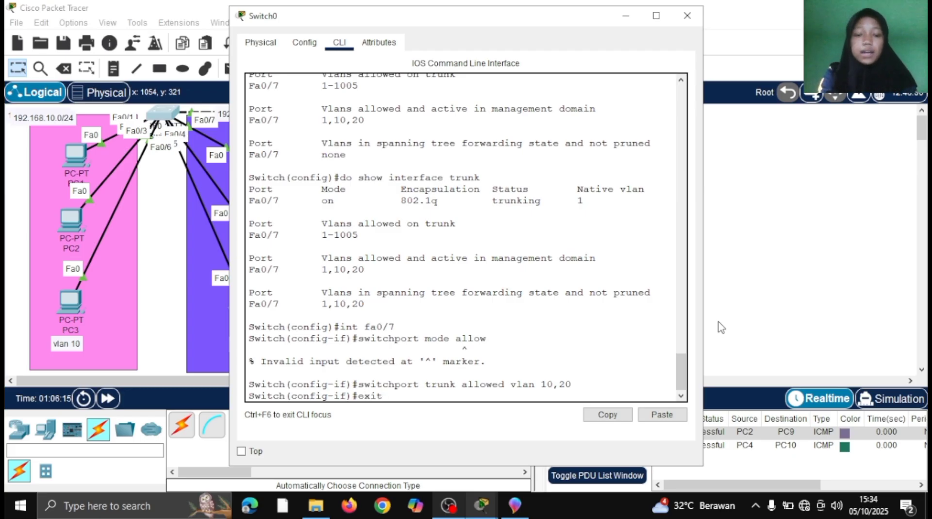
pyautogui.press('Return')
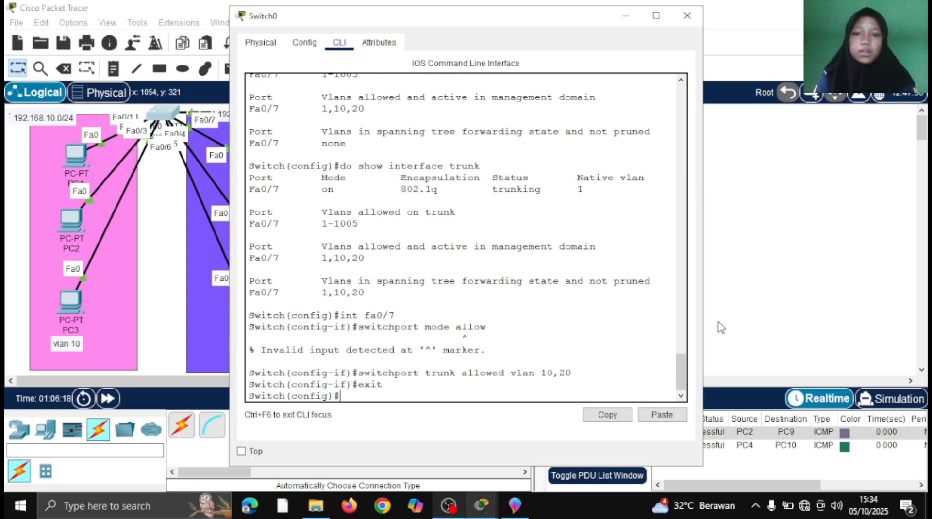
# - Run do show int trunk on Switch0, examine the VLANs allowed and active in the management domain, and minimize the switch window
pyautogui.write('do show i')
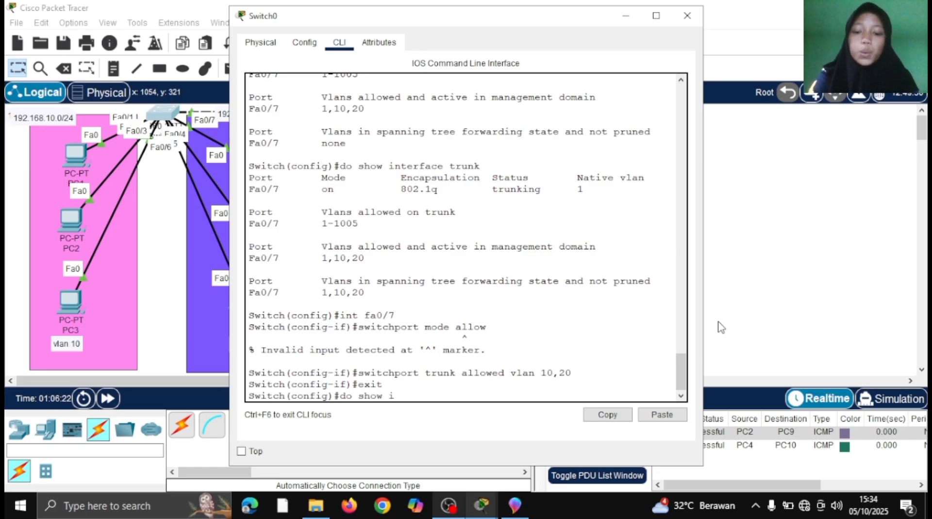
pyautogui.write('nt tru')
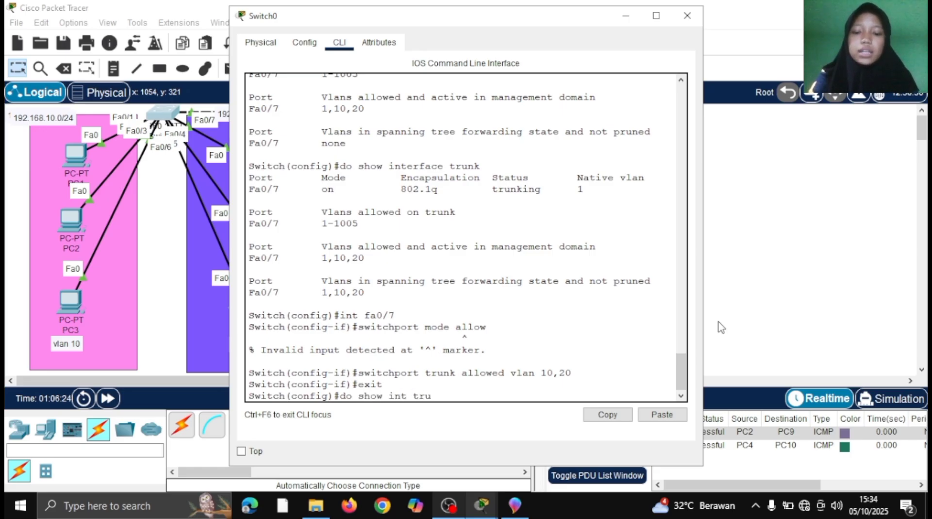
pyautogui.write('nk')
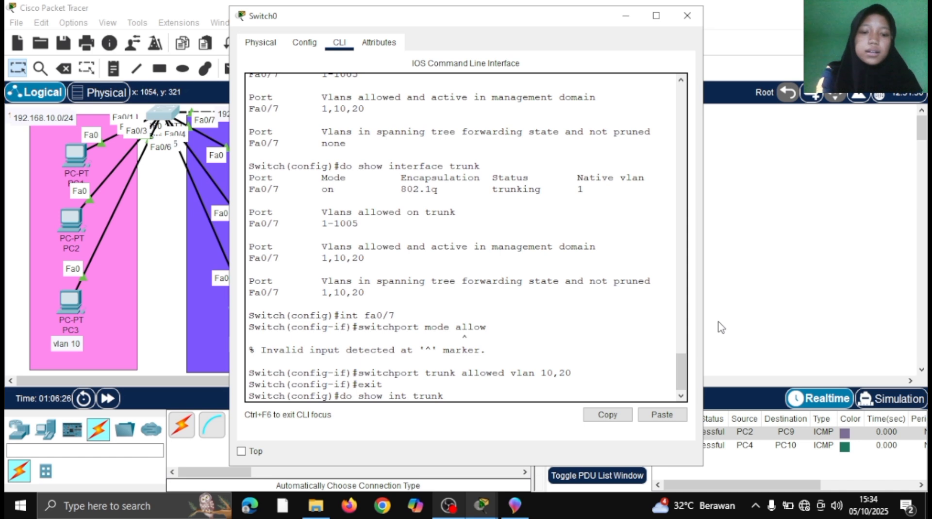
pyautogui.press('Return')
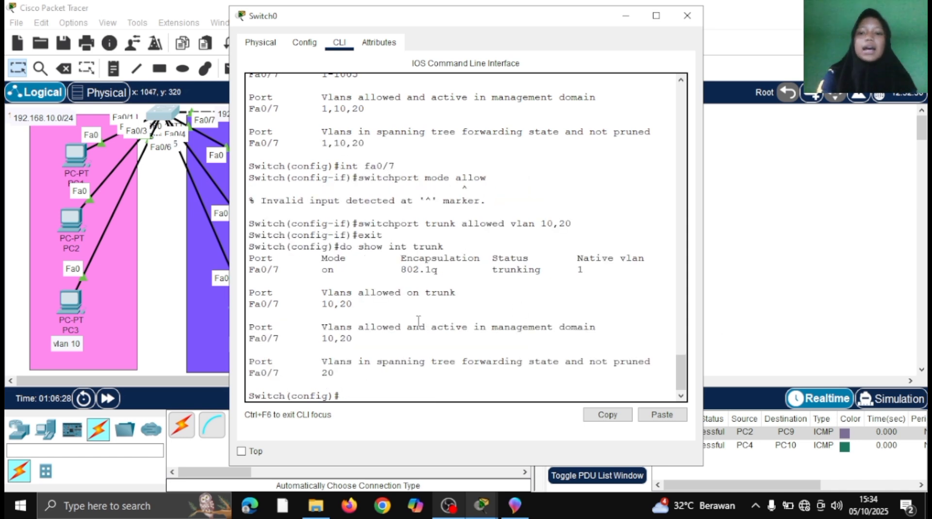
pyautogui.moveTo(313, 329); pyautogui.dragTo(380, 352)
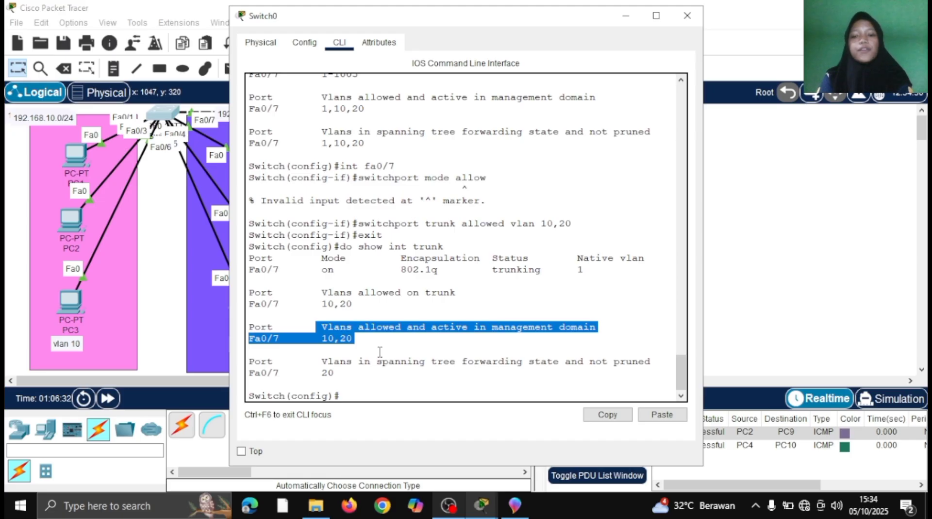
pyautogui.click(380, 351)
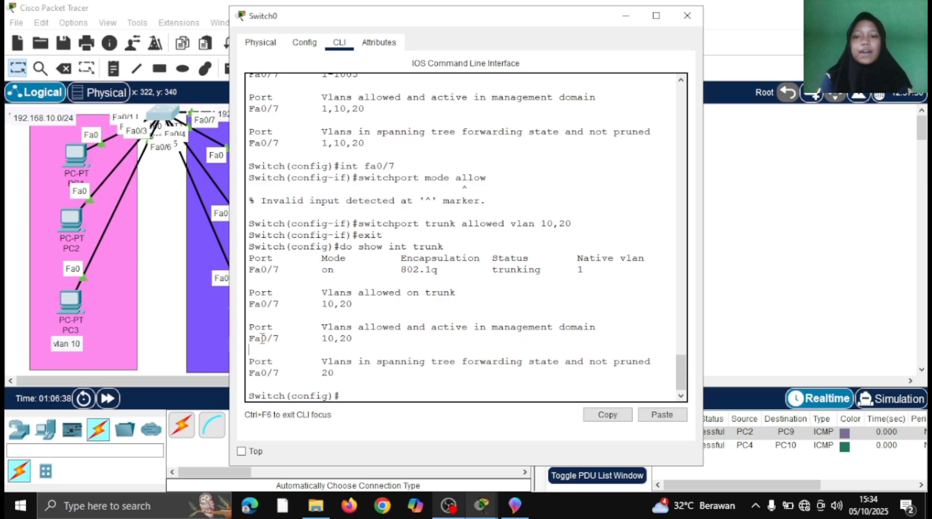
pyautogui.moveTo(322, 338); pyautogui.dragTo(355, 338)
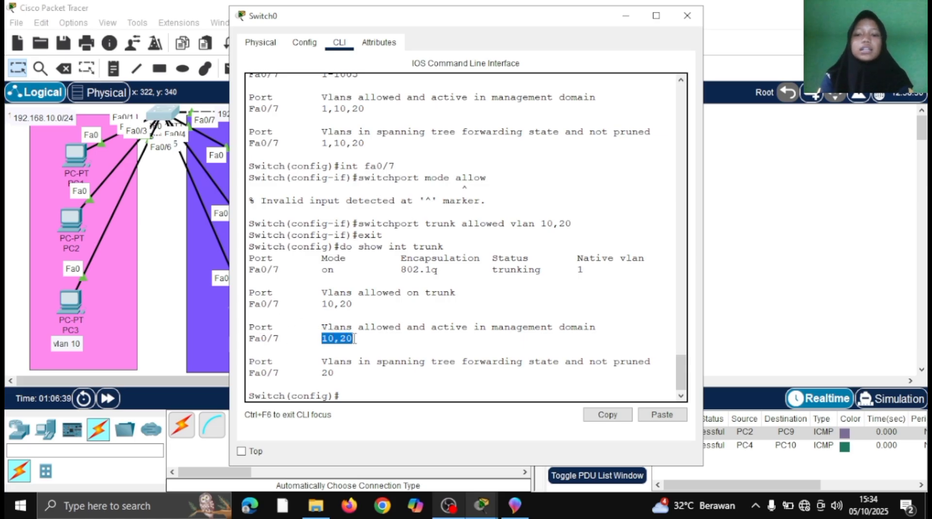
pyautogui.click(365, 341)
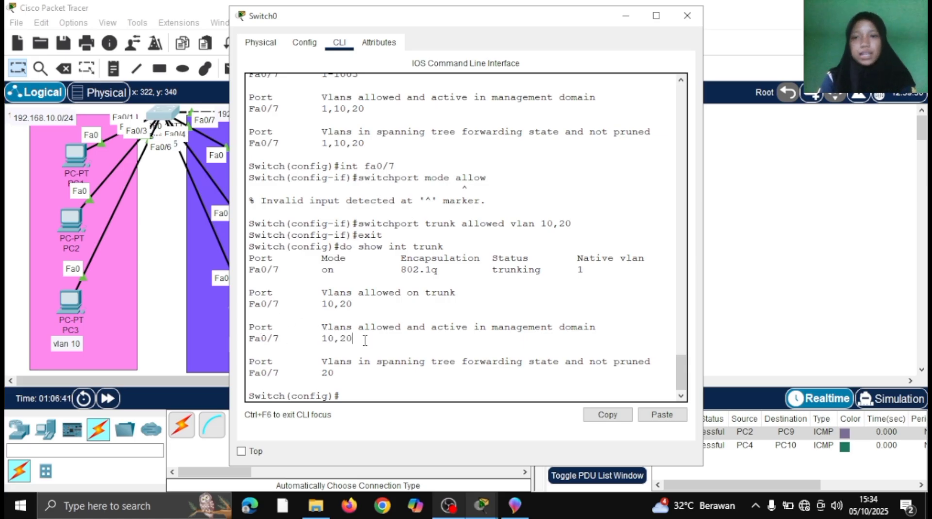
pyautogui.click(625, 17)
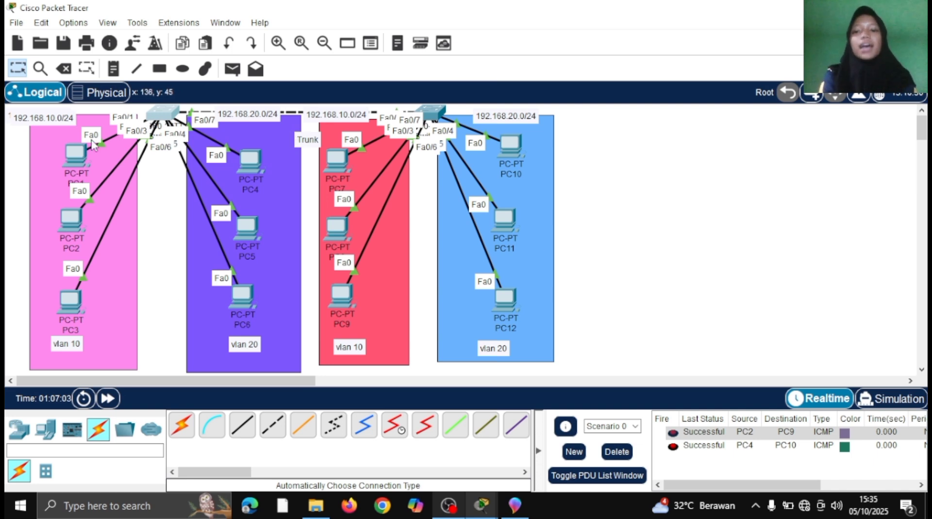
# - Place six new PCs in two columns of three in the empty workspace beside the blue VLAN 20 area
pyautogui.moveTo(347, 235)
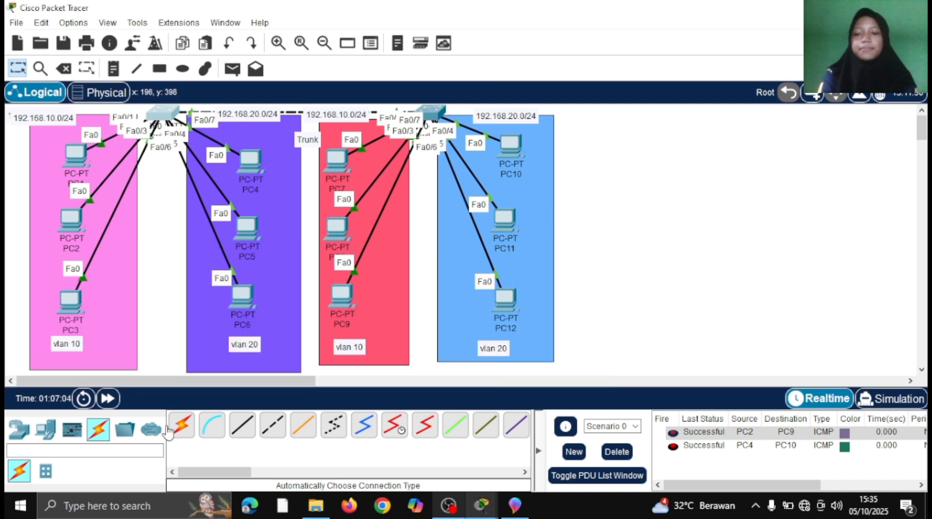
pyautogui.click(48, 437)
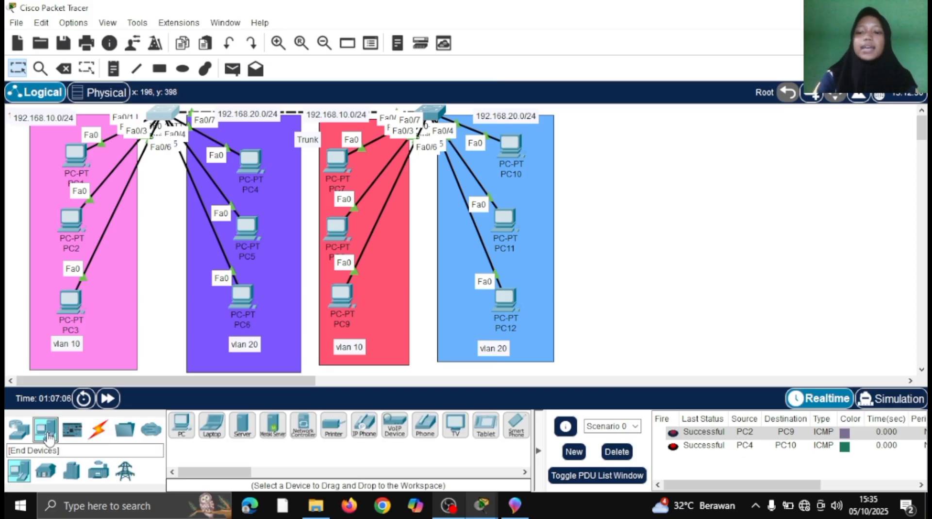
pyautogui.click(181, 425)
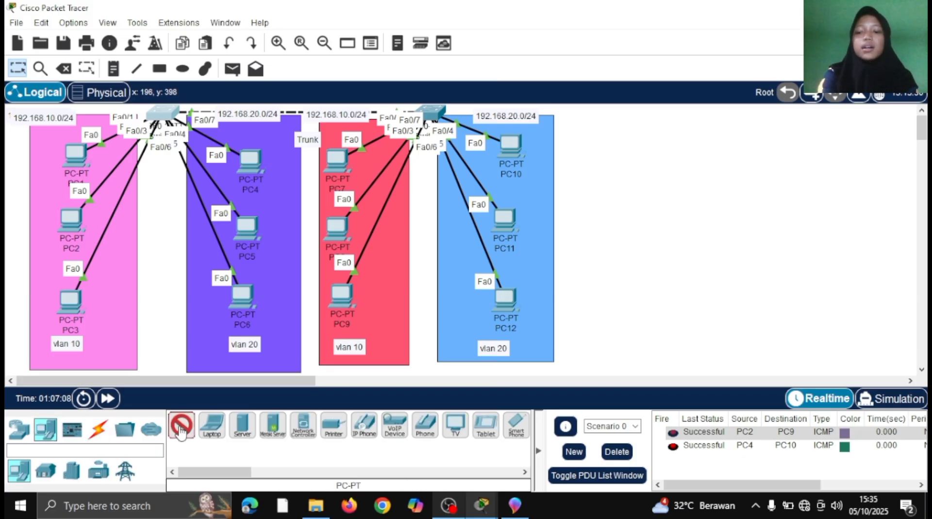
pyautogui.click(590, 145)
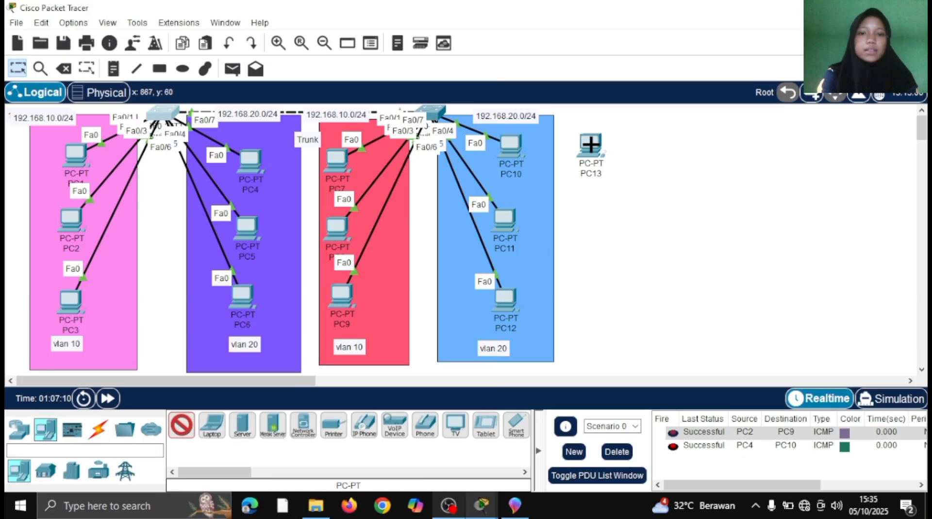
pyautogui.click(590, 213)
pyautogui.click(588, 309)
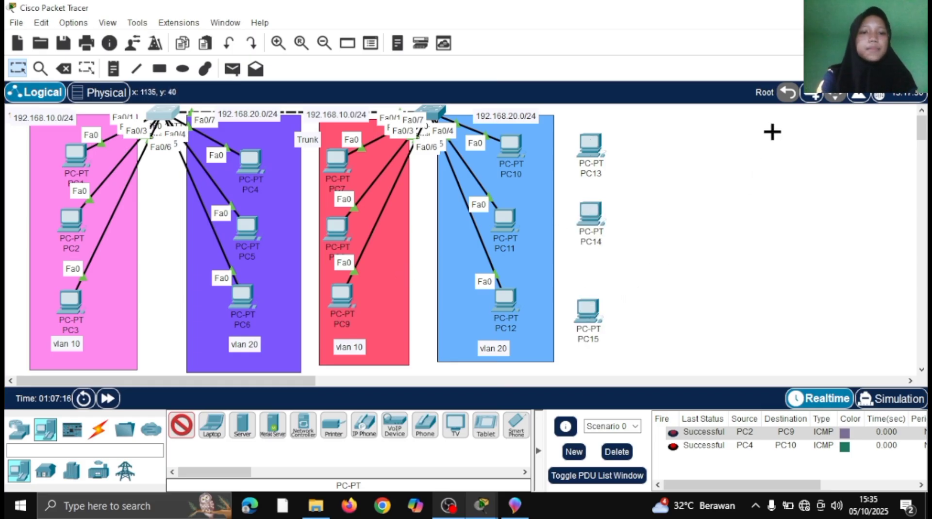
pyautogui.click(788, 141)
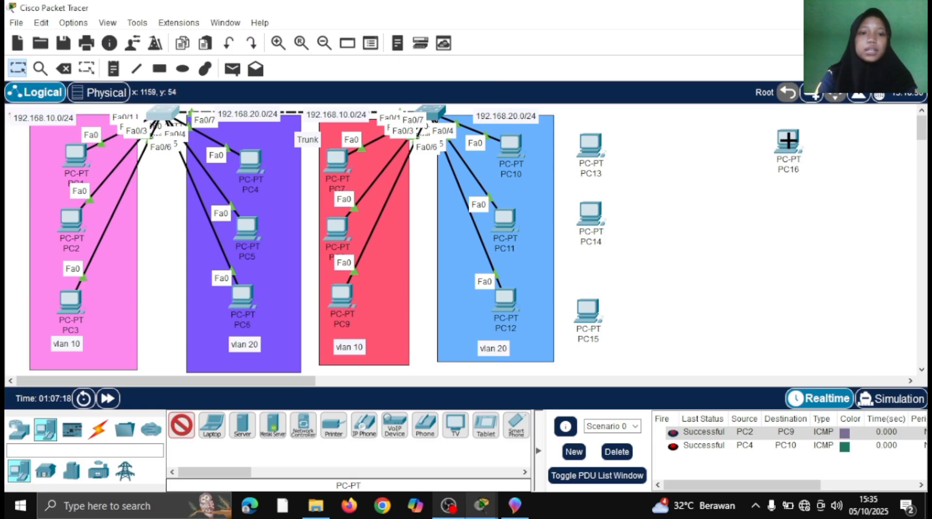
pyautogui.click(791, 214)
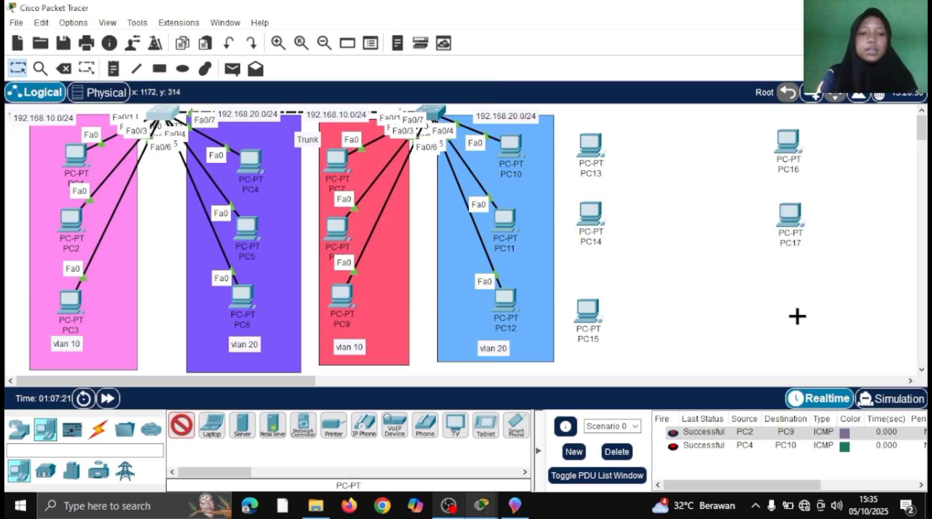
pyautogui.click(796, 315)
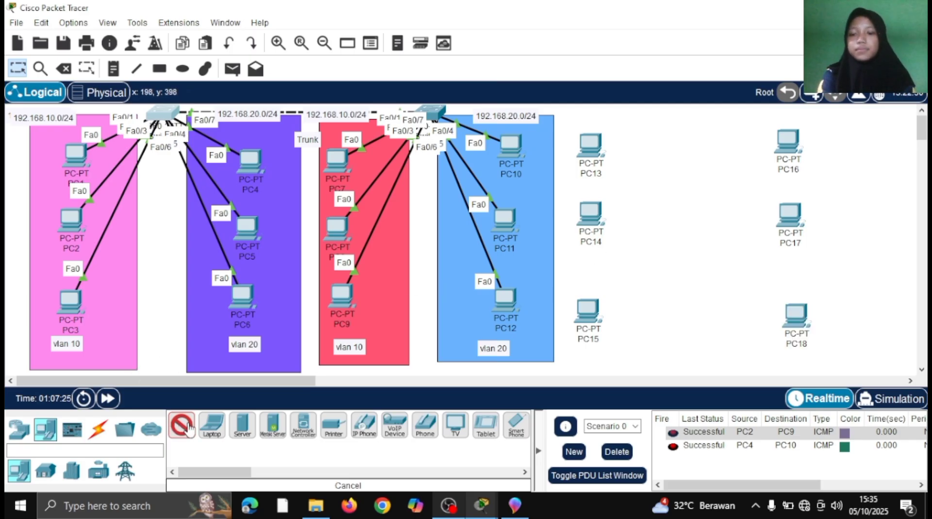
# - Place a 2960 switch above and between the two new columns of PCs
pyautogui.click(24, 434)
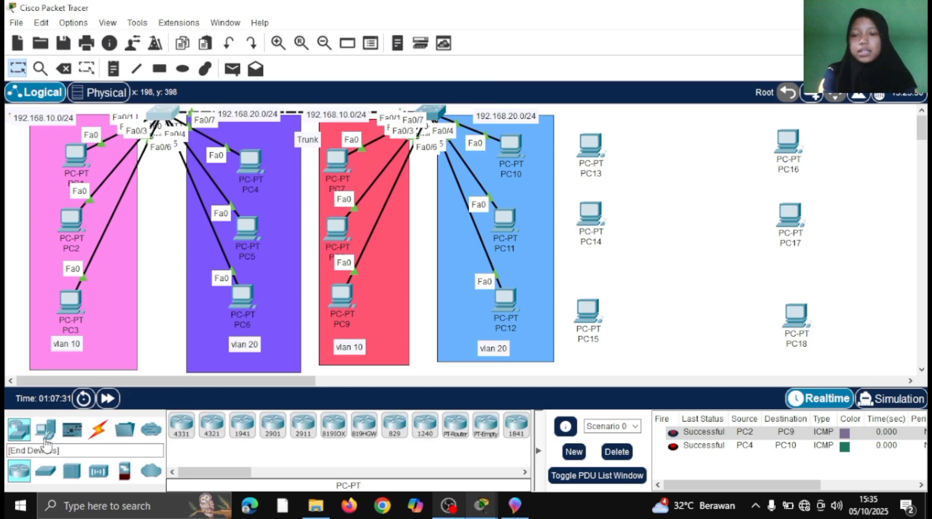
pyautogui.click(43, 432)
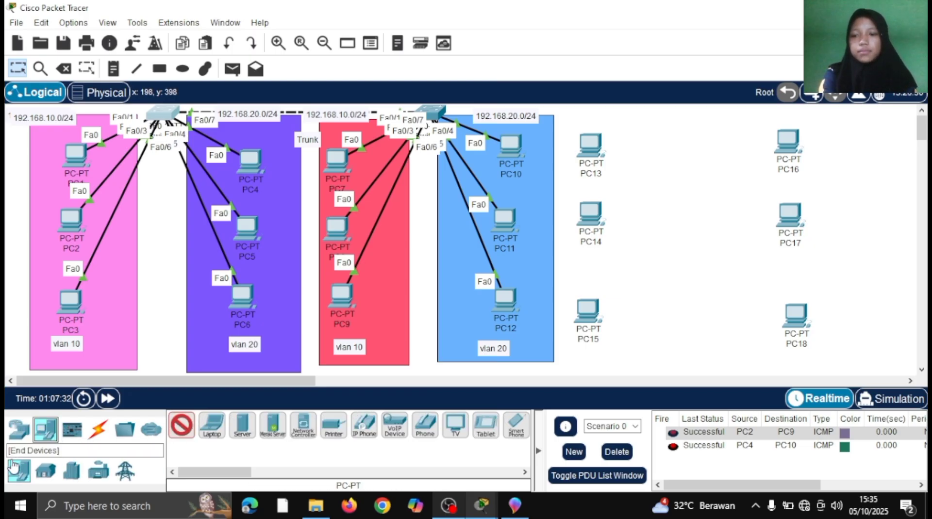
pyautogui.click(18, 432)
pyautogui.click(45, 471)
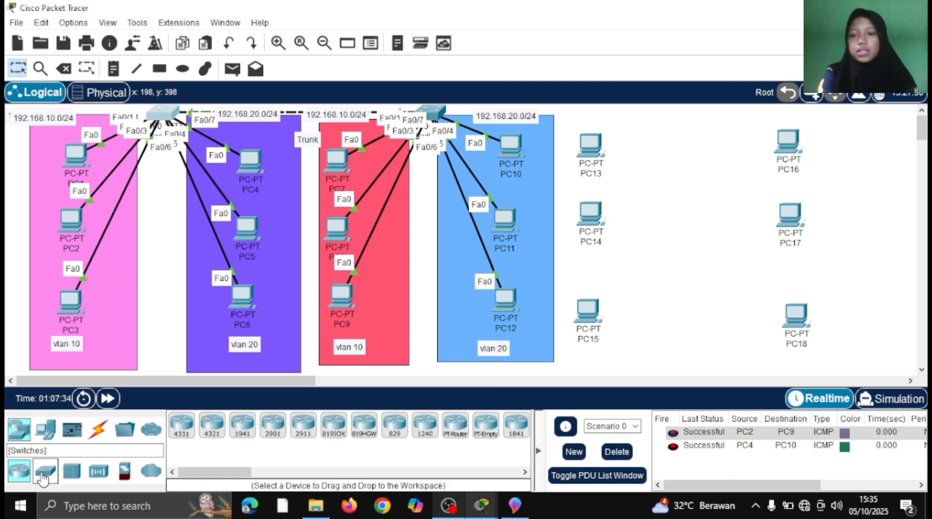
pyautogui.click(187, 425)
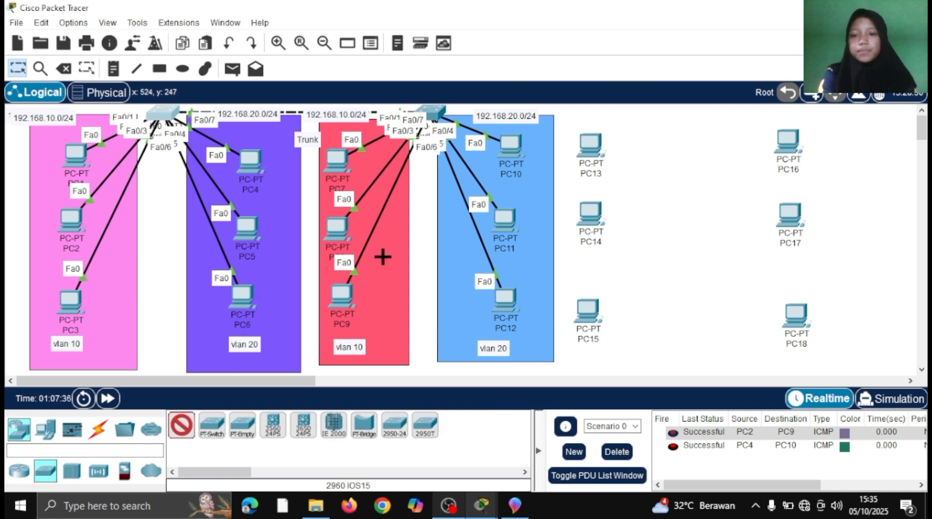
pyautogui.click(671, 119)
# - Connect PC13, PC14 and PC15 to Switch2 using the automatically chosen connection type
pyautogui.moveTo(582, 152)
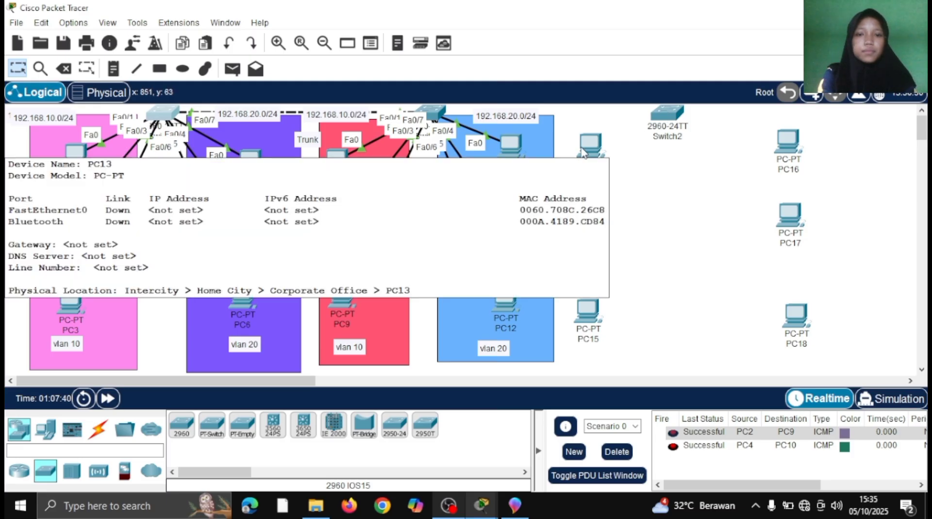
pyautogui.click(98, 429)
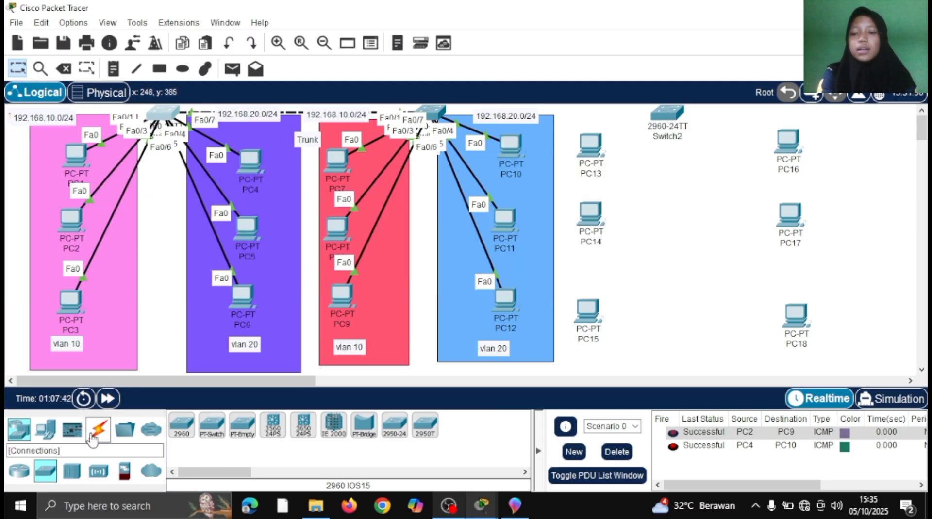
pyautogui.click(180, 427)
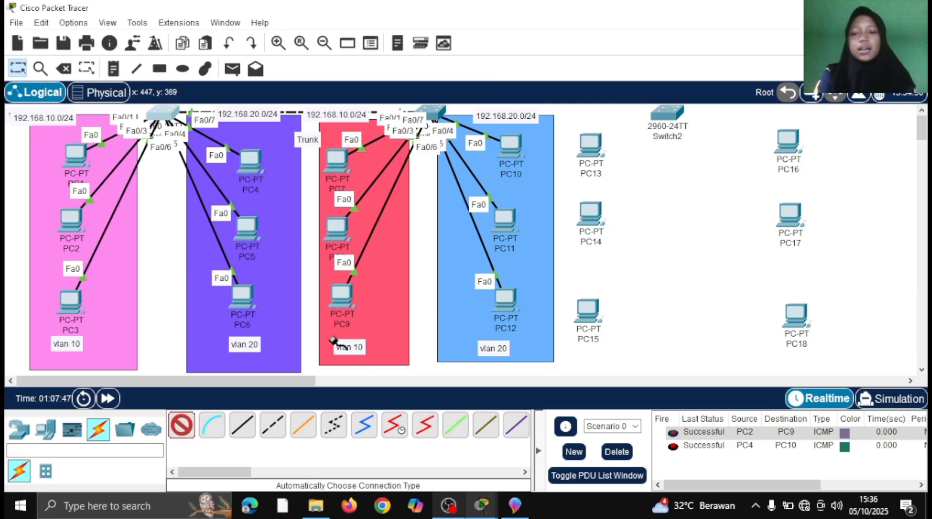
pyautogui.click(585, 151)
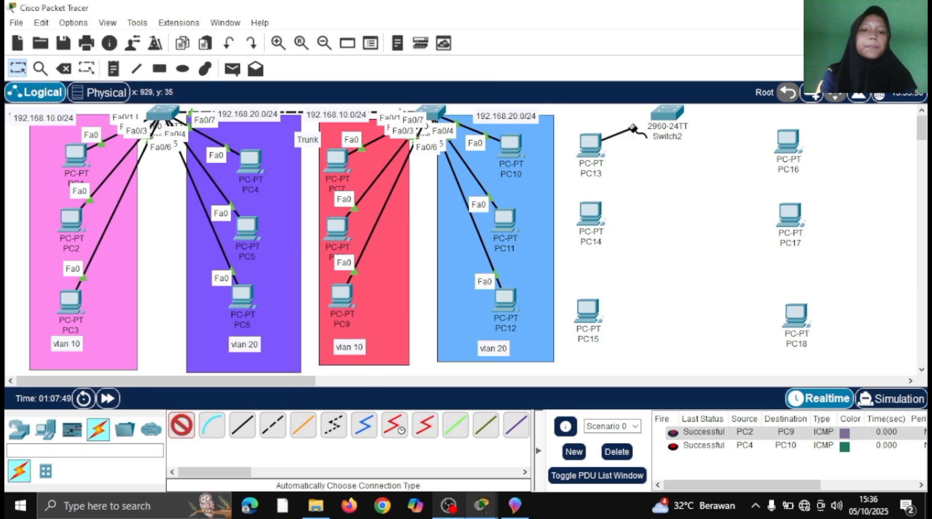
pyautogui.click(665, 113)
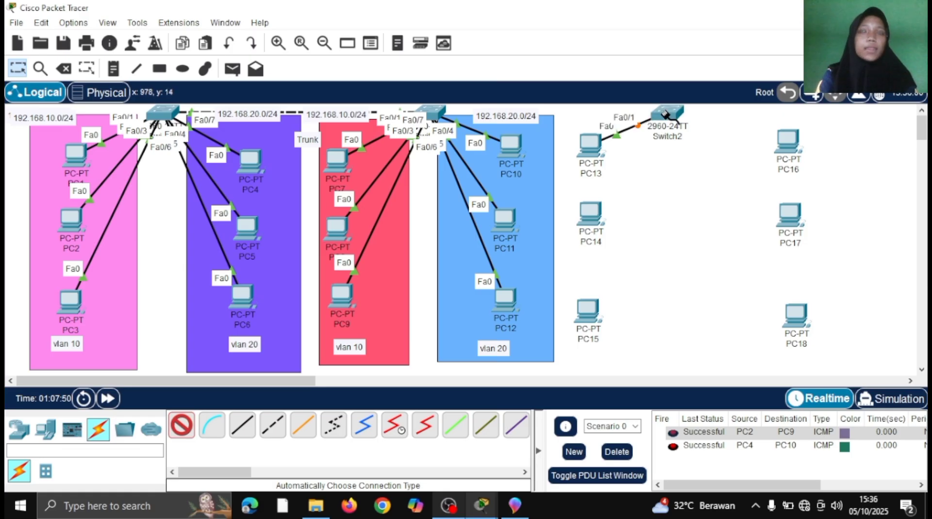
pyautogui.click(597, 206)
pyautogui.click(669, 118)
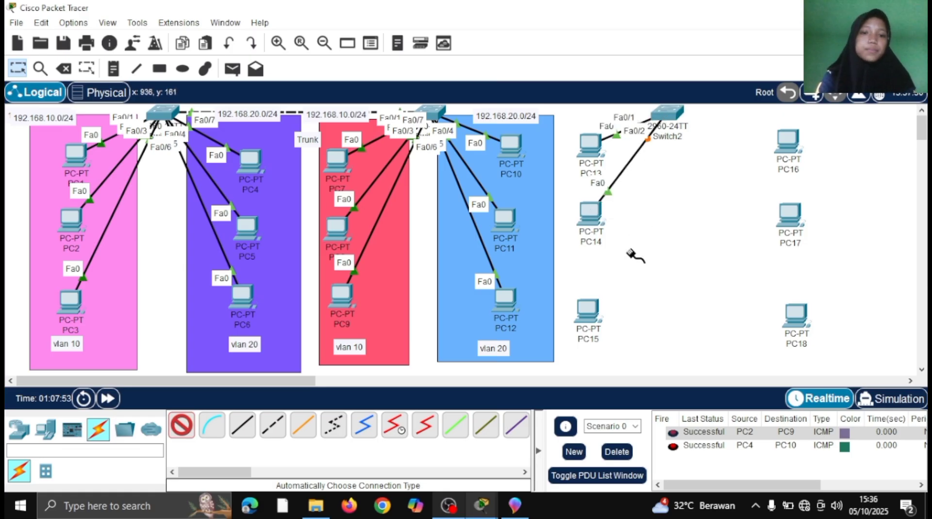
pyautogui.click(588, 313)
pyautogui.click(668, 117)
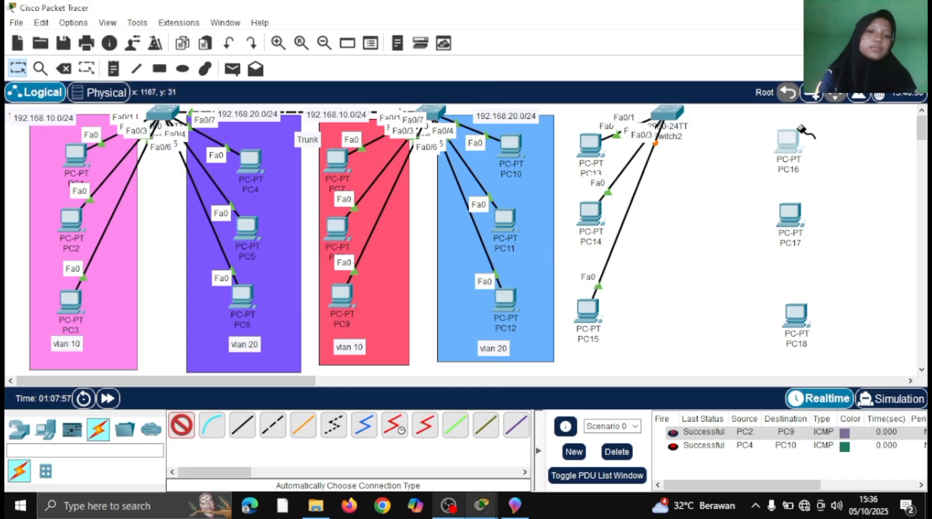
# - Connect PC16, PC17 and PC18 to Switch2 with automatically chosen cables
pyautogui.click(786, 138)
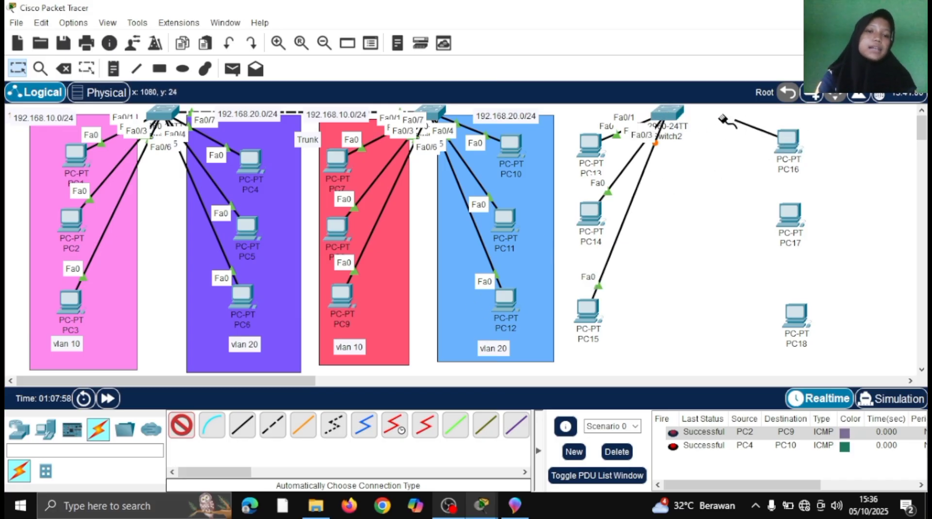
pyautogui.click(678, 111)
pyautogui.click(791, 221)
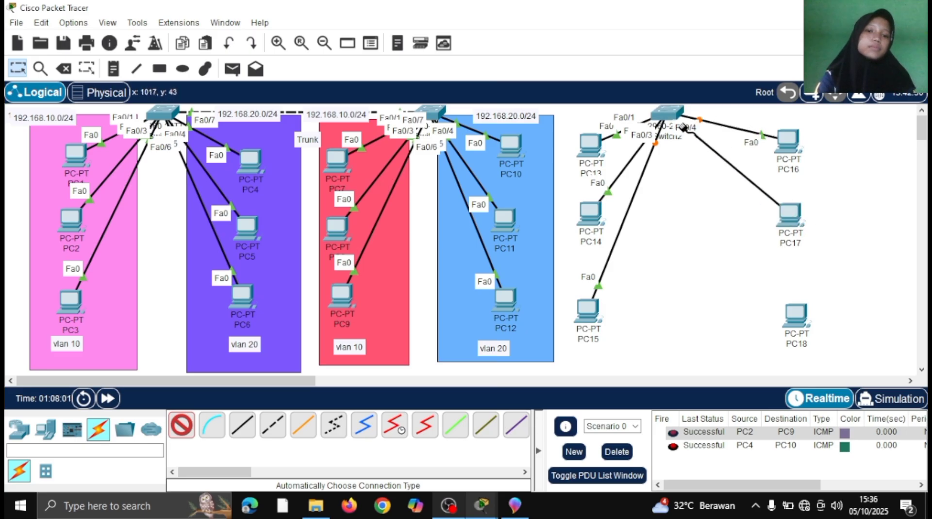
pyautogui.click(670, 114)
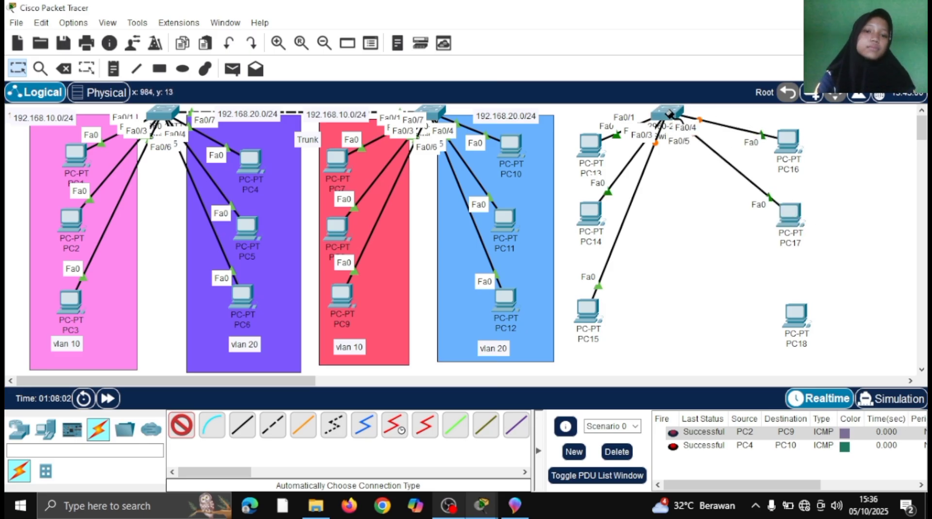
pyautogui.click(794, 315)
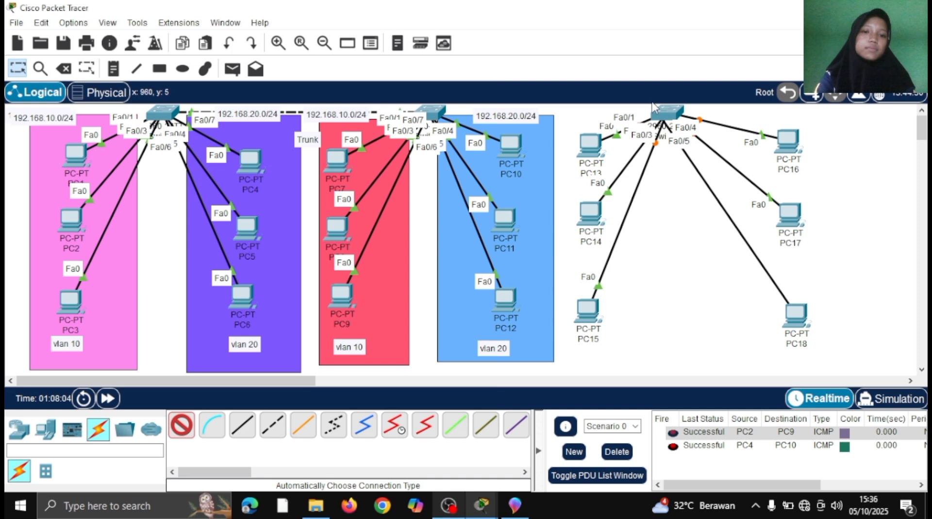
pyautogui.click(666, 113)
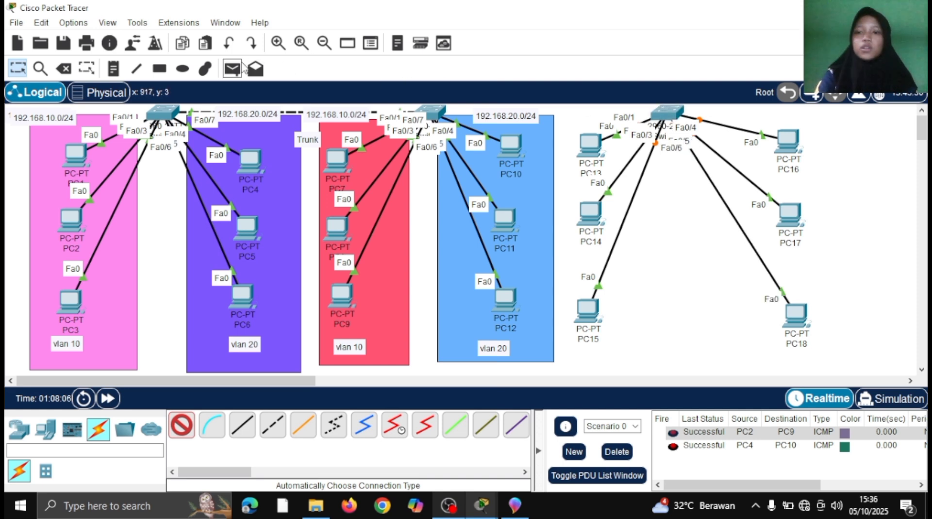
# - Move PC18, PC17 and PC16 closer to Switch2, keeping them in one column
pyautogui.click(89, 71)
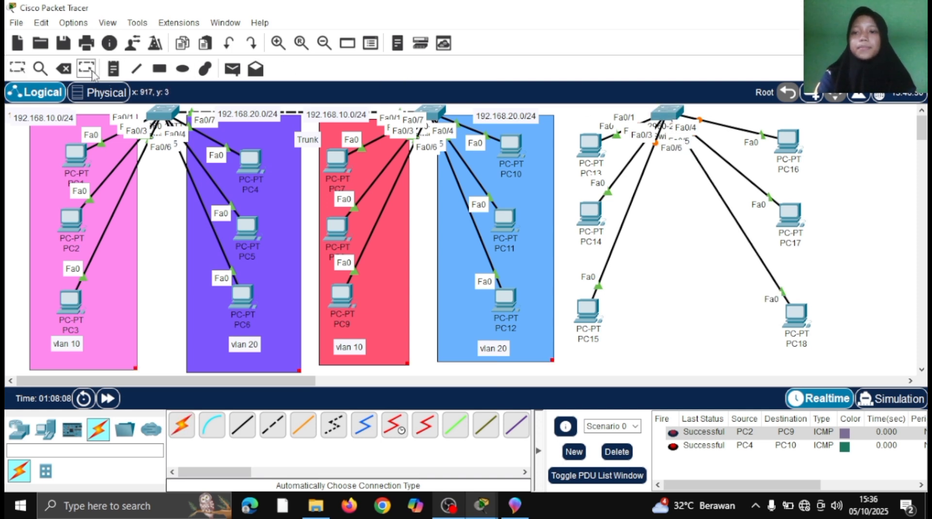
pyautogui.click(21, 73)
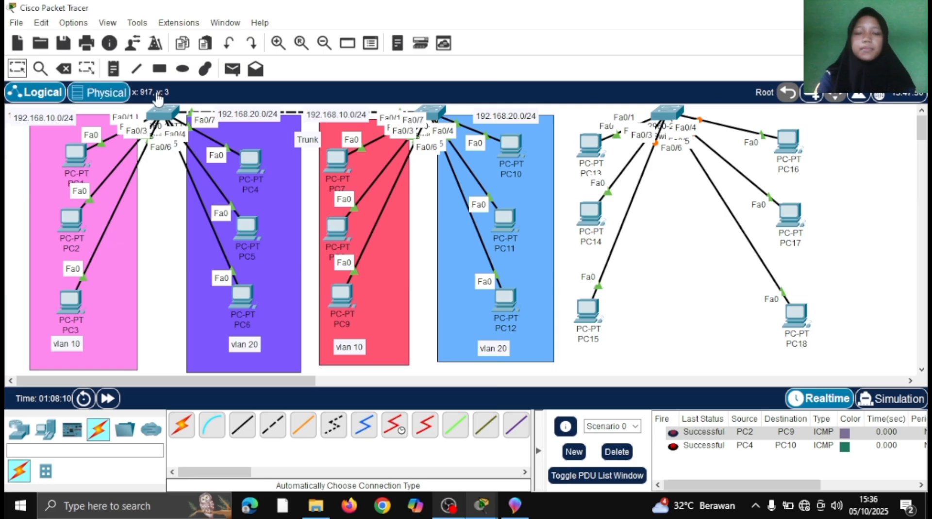
pyautogui.moveTo(805, 322); pyautogui.dragTo(762, 315)
pyautogui.moveTo(807, 231); pyautogui.dragTo(772, 217)
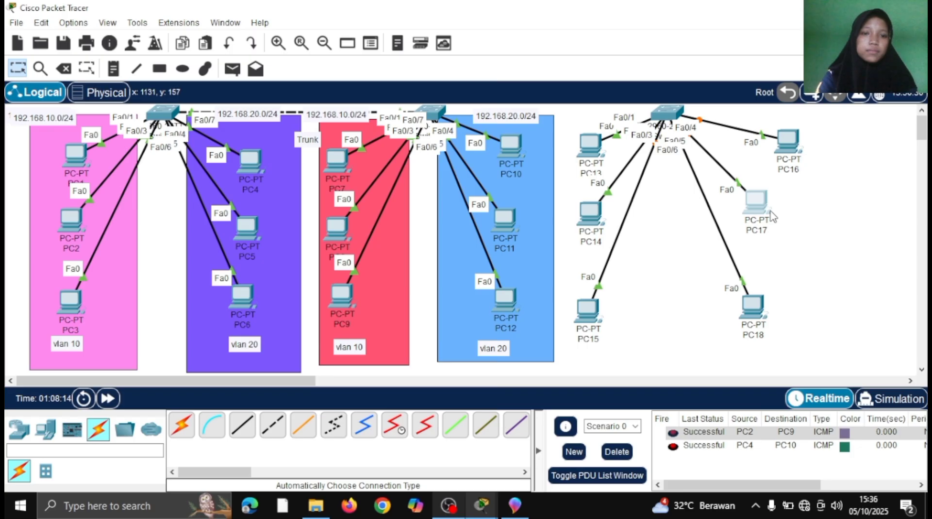
pyautogui.moveTo(796, 149); pyautogui.dragTo(764, 143)
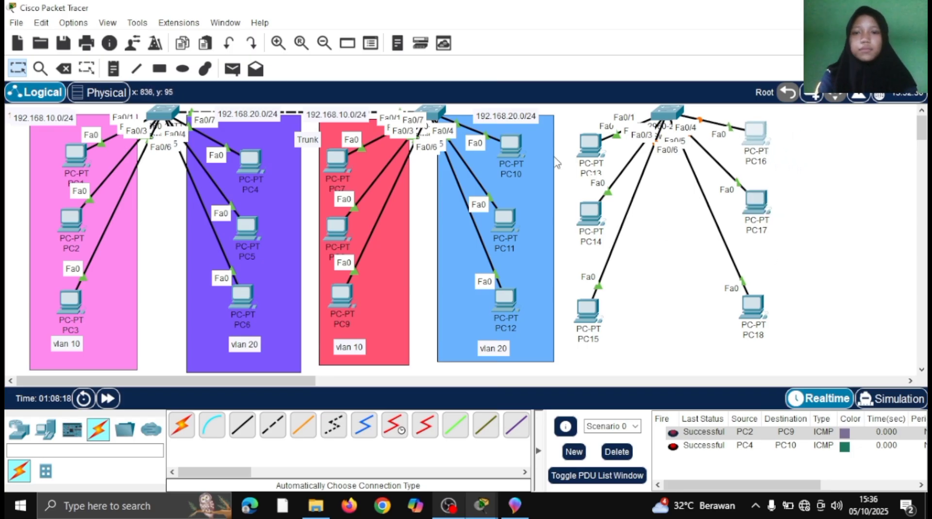
# - Draw a rectangle with violet fill #694eff and black outline around PC16, PC17 and PC18
pyautogui.click(168, 70)
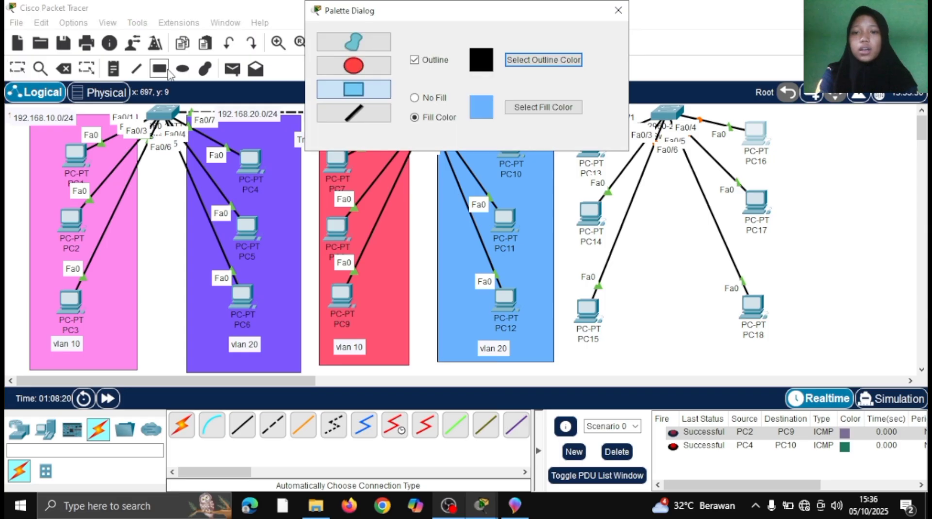
pyautogui.click(513, 112)
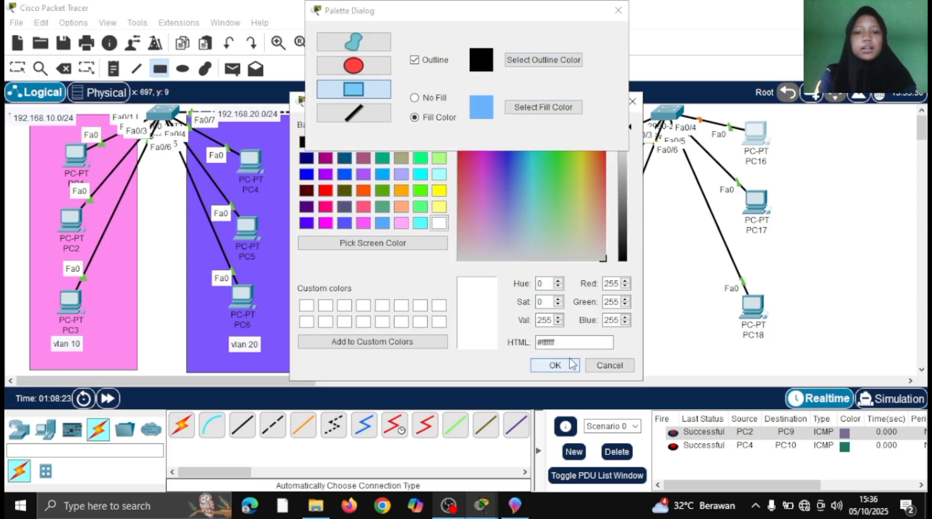
pyautogui.click(525, 217)
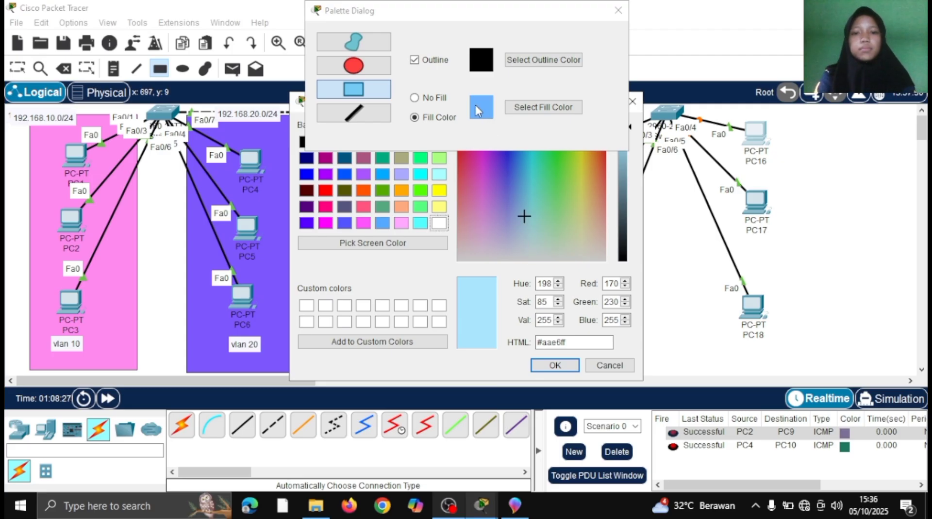
pyautogui.click(503, 174)
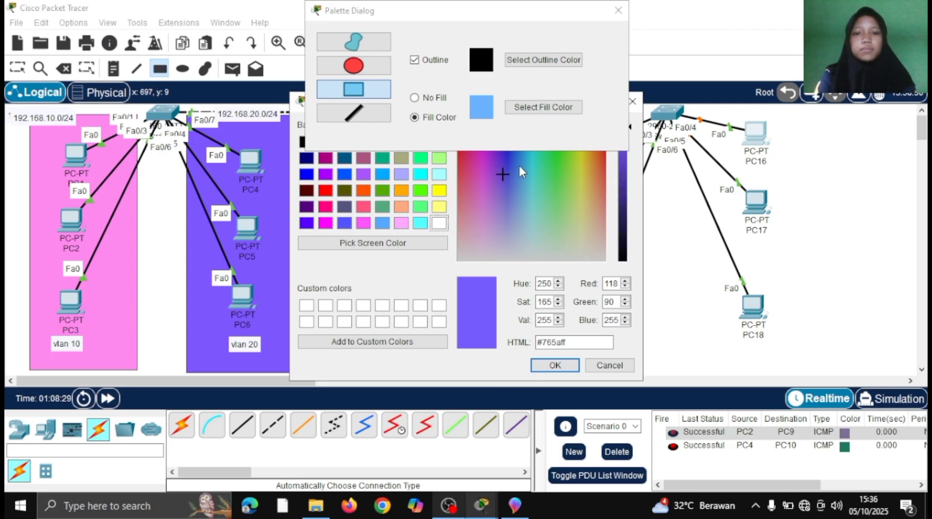
pyautogui.click(518, 165)
pyautogui.click(503, 166)
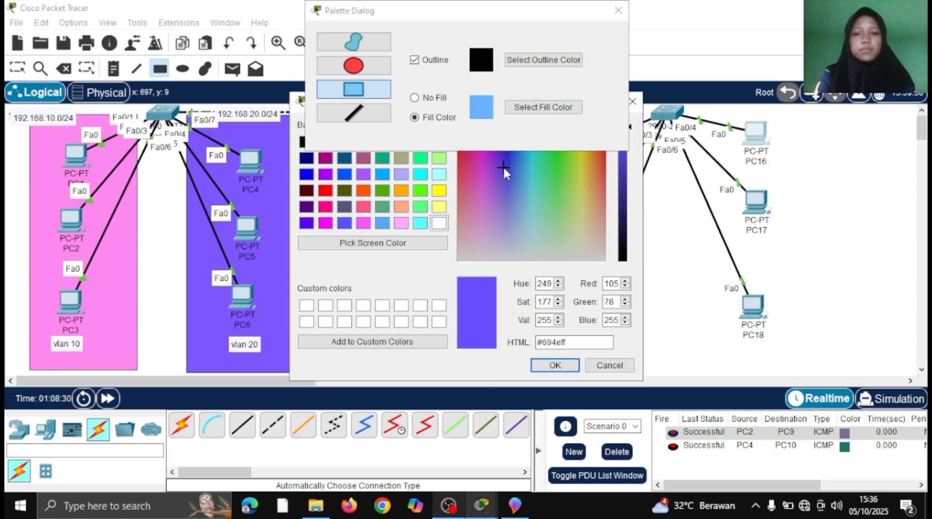
pyautogui.click(555, 365)
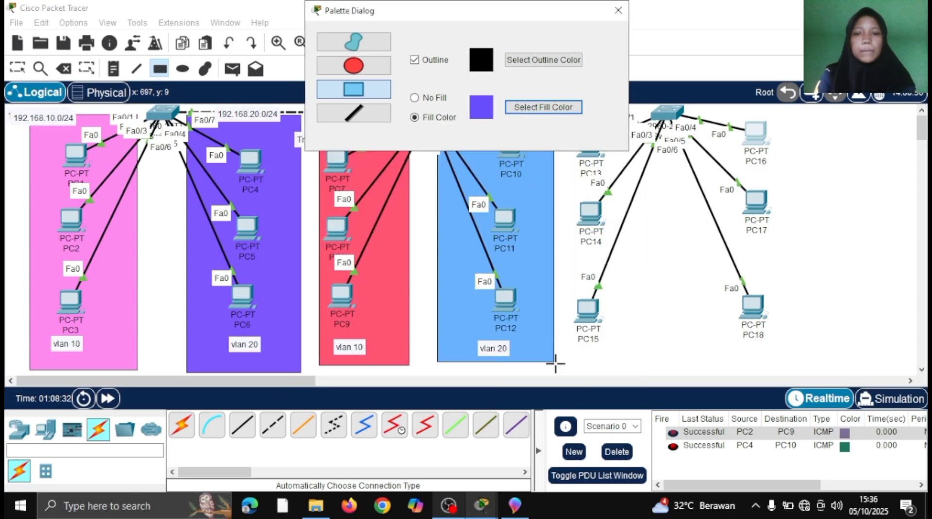
pyautogui.click(617, 10)
pyautogui.moveTo(705, 113); pyautogui.dragTo(823, 362)
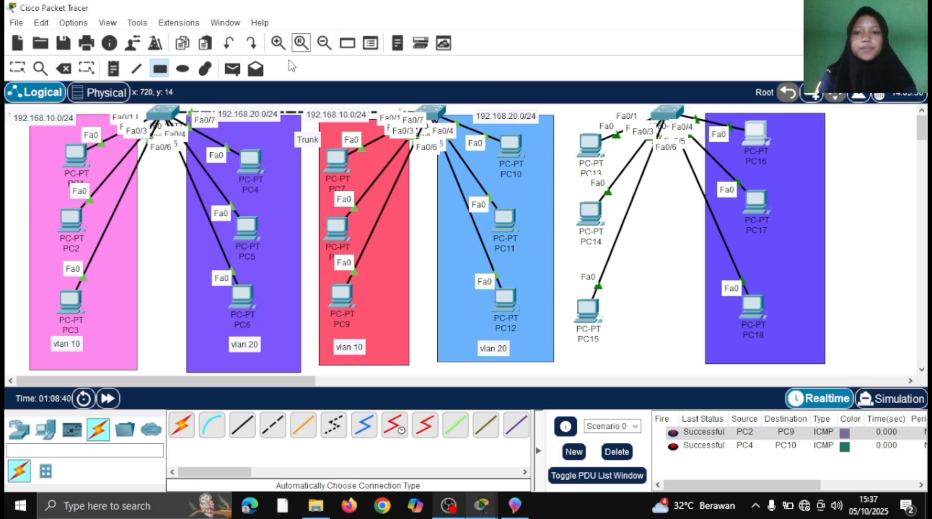
# - Draw a rectangle with pink fill #ff4797 around PC13, PC14 and PC15
pyautogui.click(161, 69)
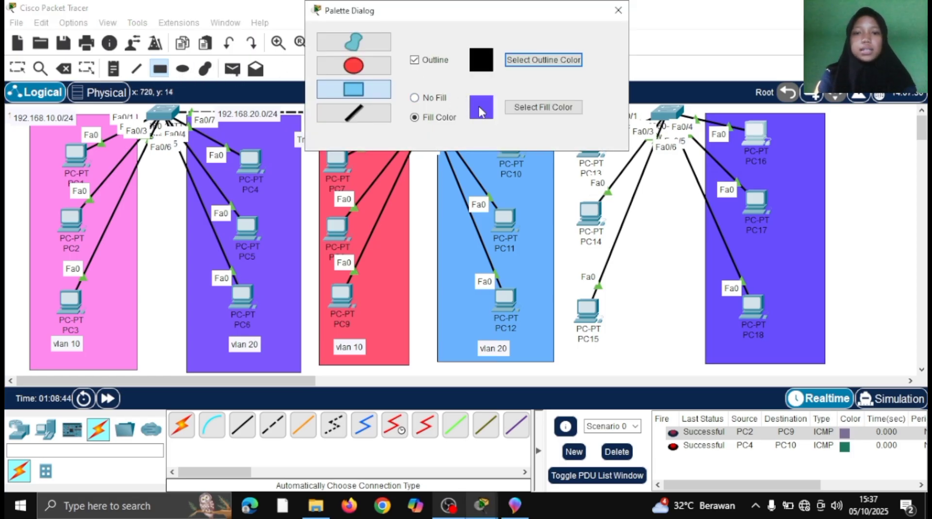
pyautogui.click(539, 110)
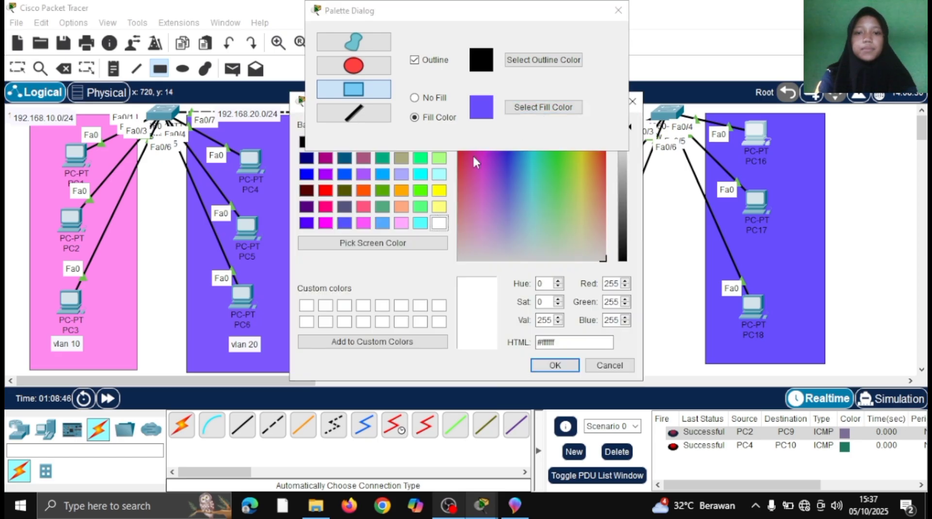
pyautogui.click(468, 165)
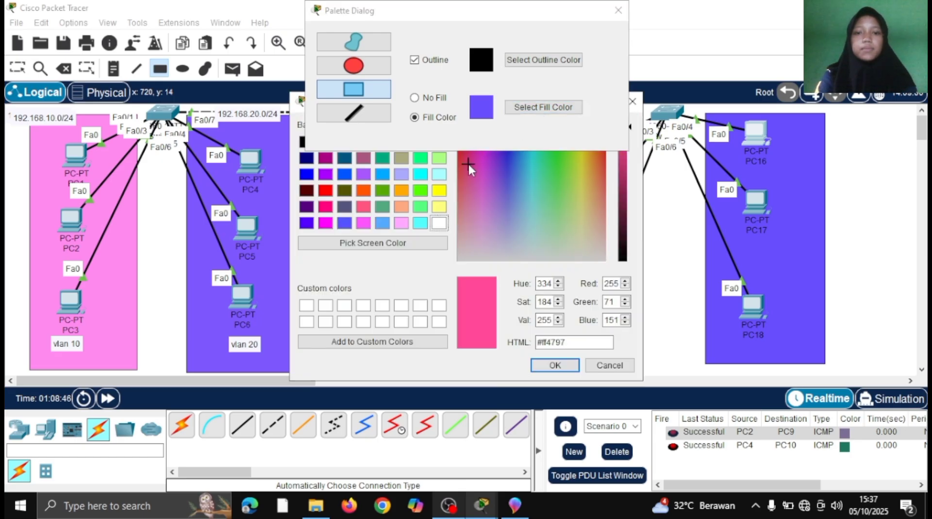
pyautogui.click(547, 367)
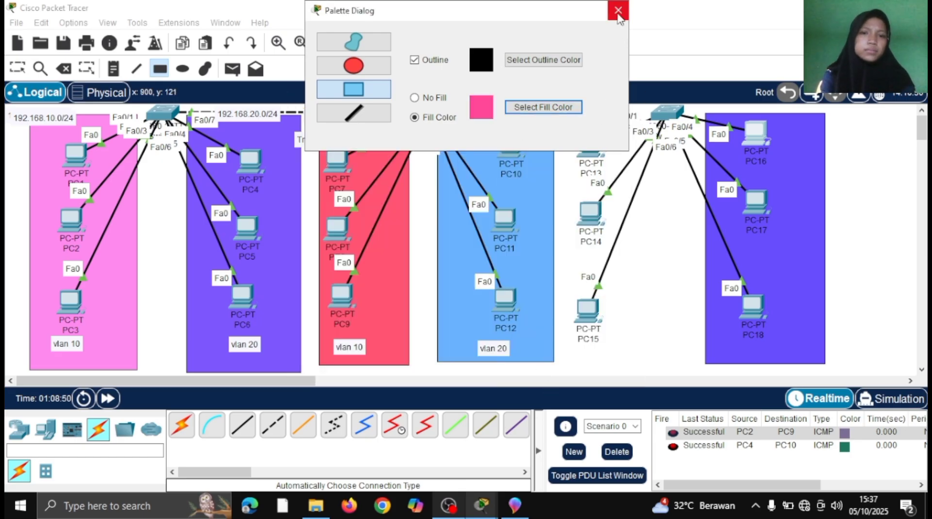
pyautogui.click(617, 11)
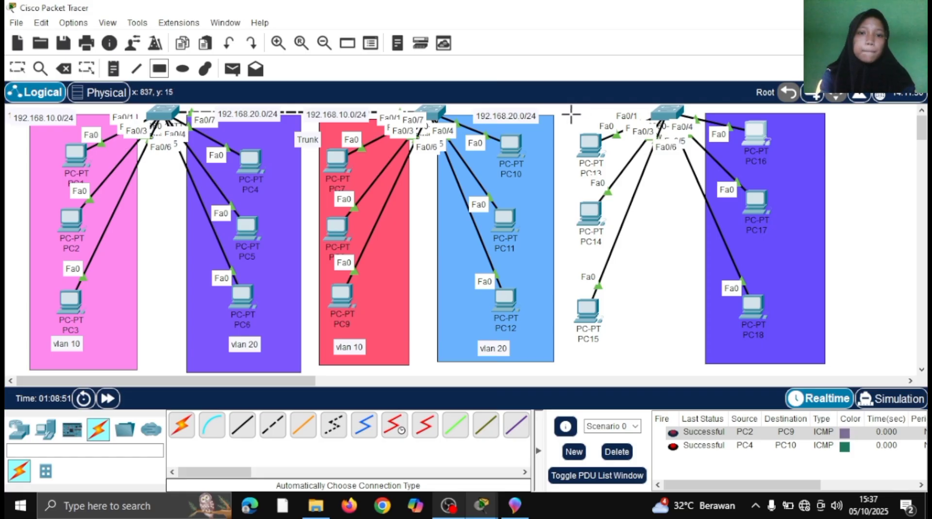
pyautogui.moveTo(570, 115); pyautogui.dragTo(663, 359)
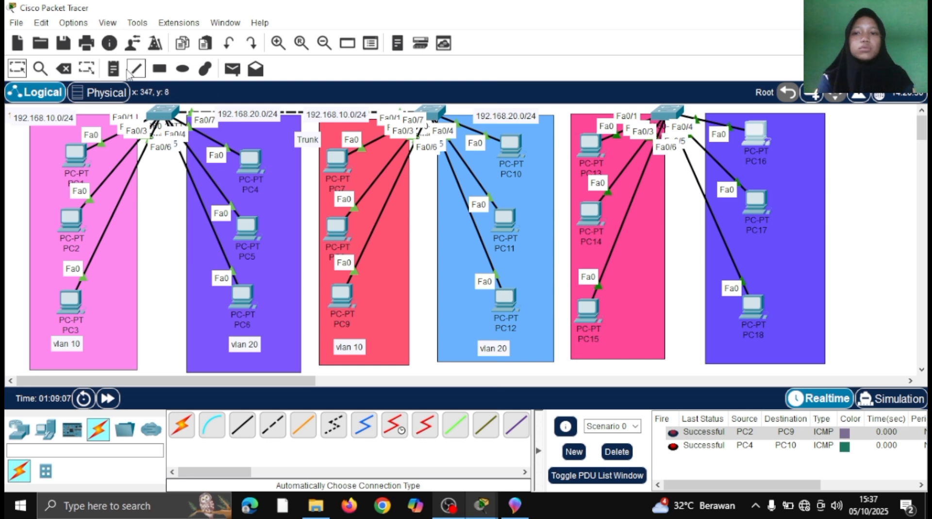
# - Add a text note reading vlan 10 below PC15 in the pink rectangle
pyautogui.click(119, 72)
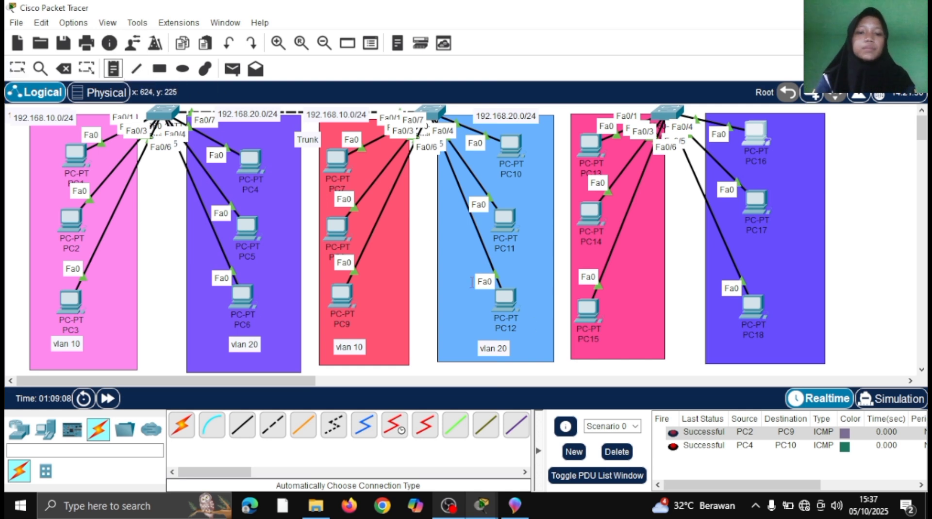
pyautogui.click(609, 351)
pyautogui.write('Ma')
pyautogui.write('n 10')
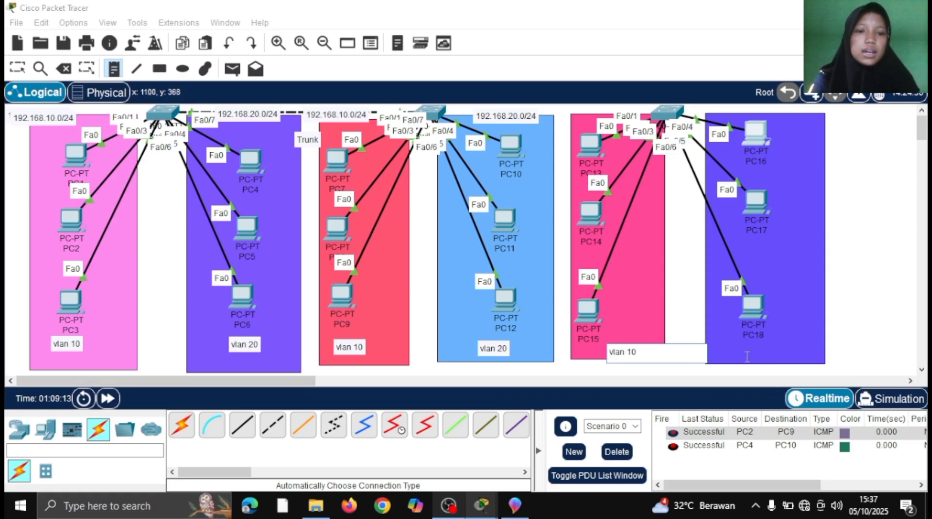
# - Add a vlan 20 note below PC18 in the violet rectangle, and shift the pink area's vlan 10 note slightly upward
pyautogui.click(746, 360)
pyautogui.click(736, 345)
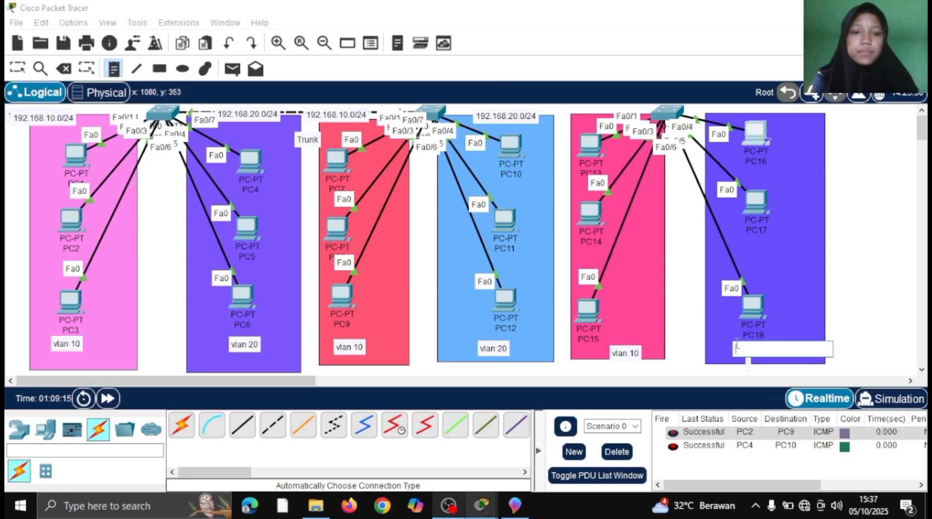
pyautogui.write('vlan 20')
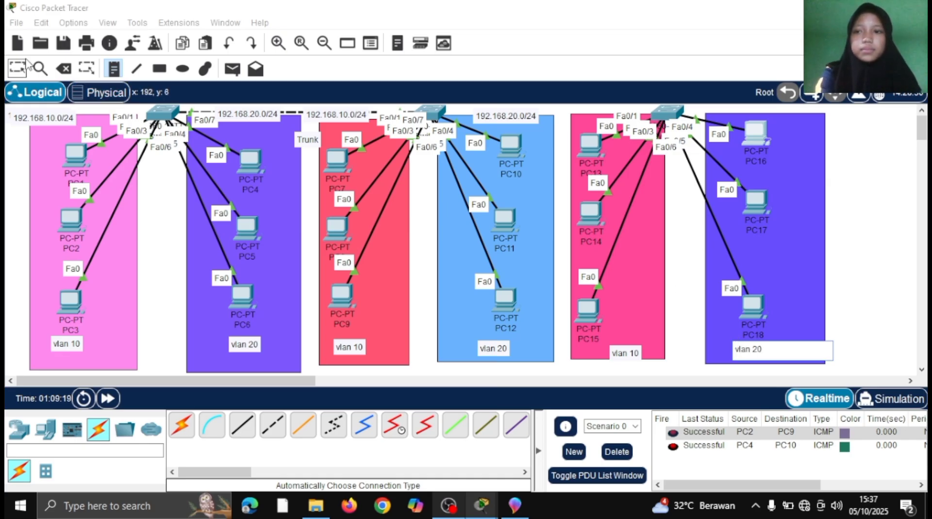
pyautogui.click(19, 70)
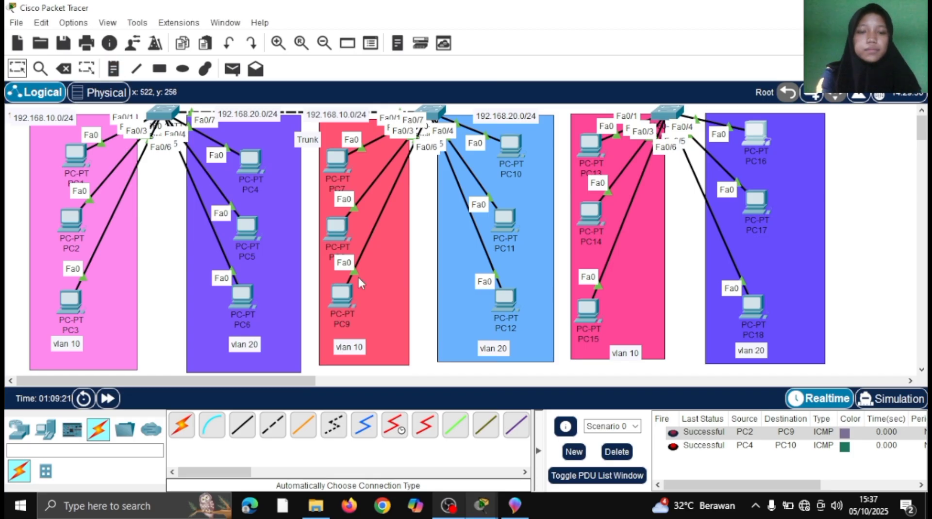
pyautogui.moveTo(631, 357); pyautogui.dragTo(626, 347)
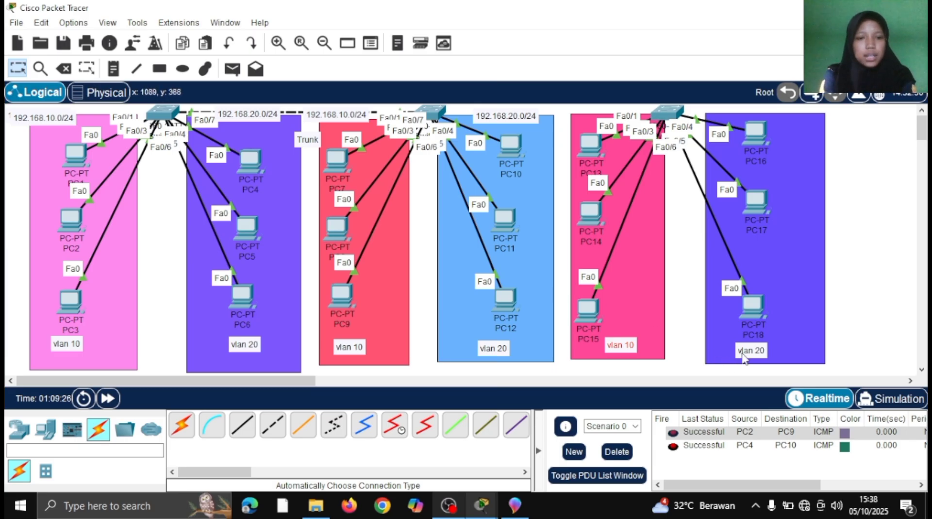
# - Shift the vlan 20 note below PC18 slightly right, and copy the blue area's 192.168.20.0/24 label to above PC16
pyautogui.moveTo(742, 358); pyautogui.dragTo(756, 356)
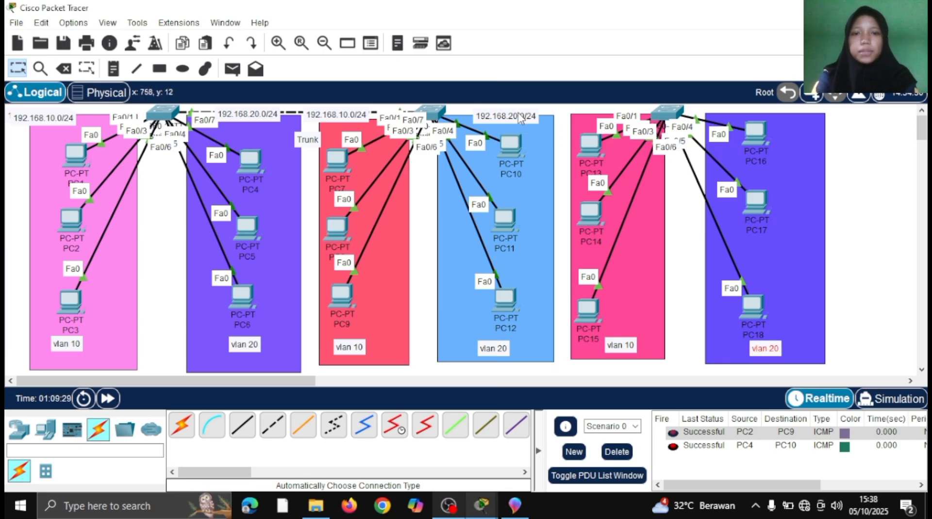
pyautogui.doubleClick(519, 114)
pyautogui.click(540, 144)
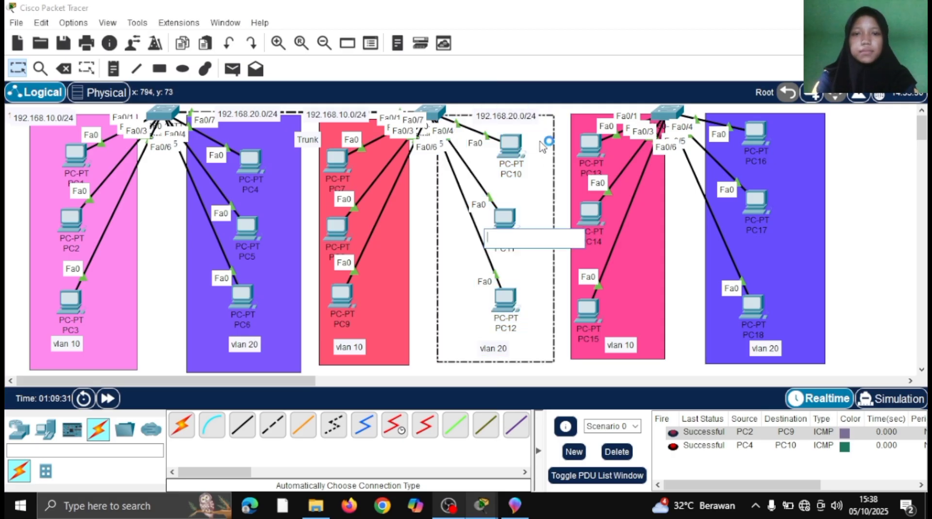
pyautogui.click(523, 113)
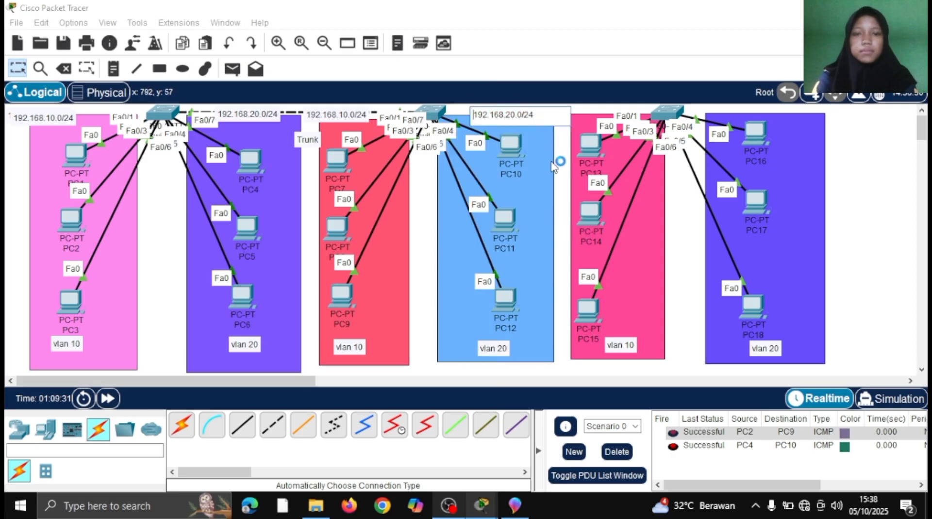
pyautogui.click(561, 172)
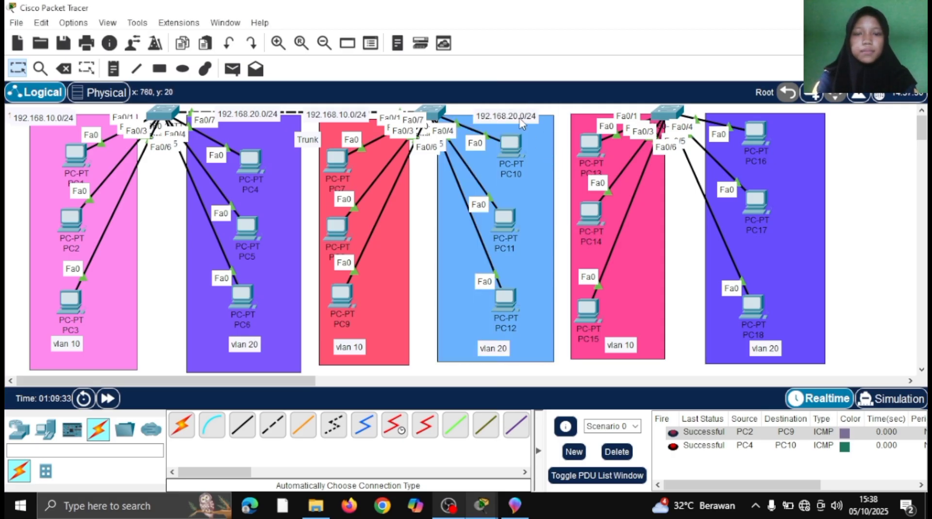
pyautogui.moveTo(520, 120); pyautogui.dragTo(519, 124)
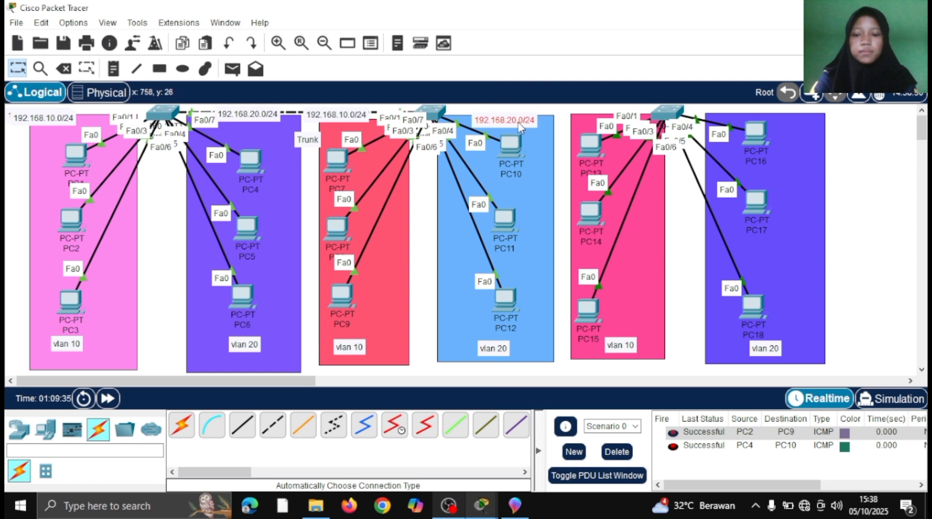
pyautogui.press('Down')
pyautogui.hotkey('ctrl', 'v')
pyautogui.moveTo(518, 121); pyautogui.dragTo(763, 122)
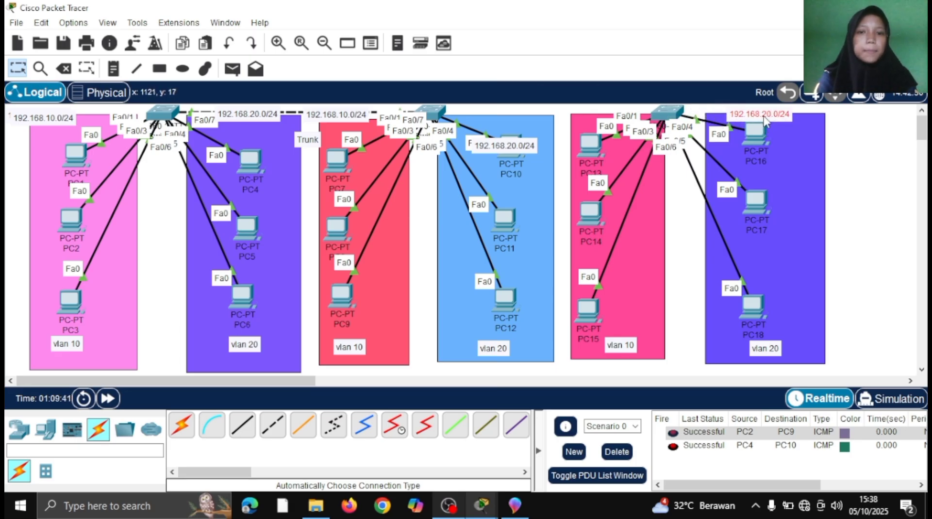
pyautogui.moveTo(526, 148); pyautogui.dragTo(525, 125)
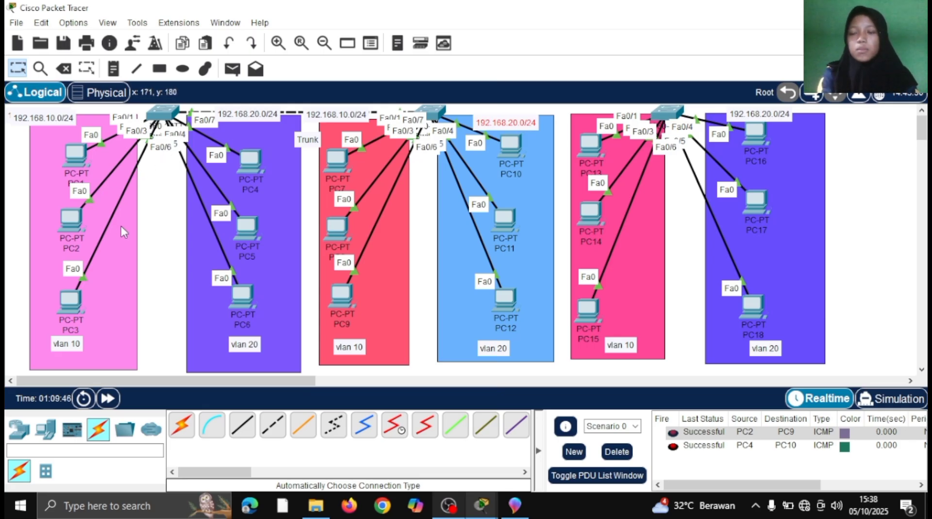
# - Copy the 192.168.10.0/24 label from above PC1 to above PC13 in the third switch's pink area
pyautogui.moveTo(66, 121); pyautogui.dragTo(595, 120)
pyautogui.hotkey('ctrl', 'v')
pyautogui.hotkey('ctrl', 'v')
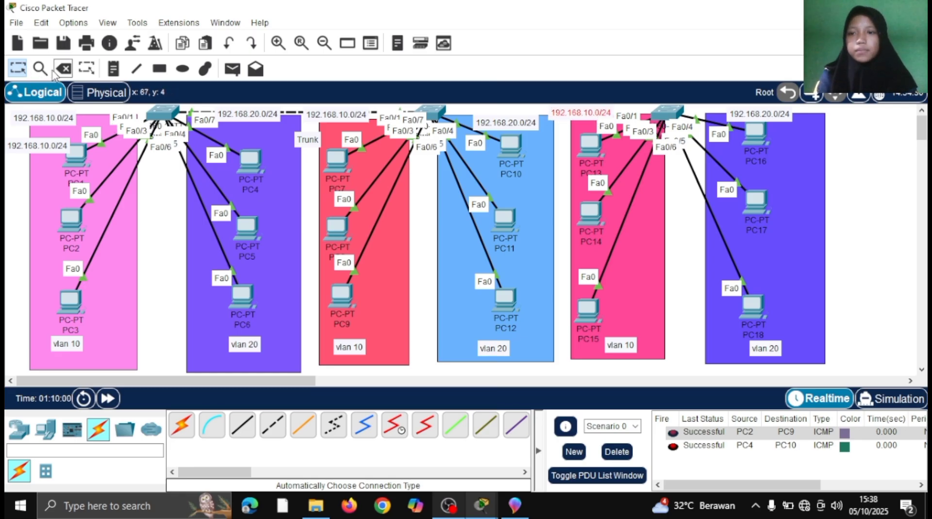
# - Delete the extra 192.168.10.0/24 label beside PC1
pyautogui.click(59, 72)
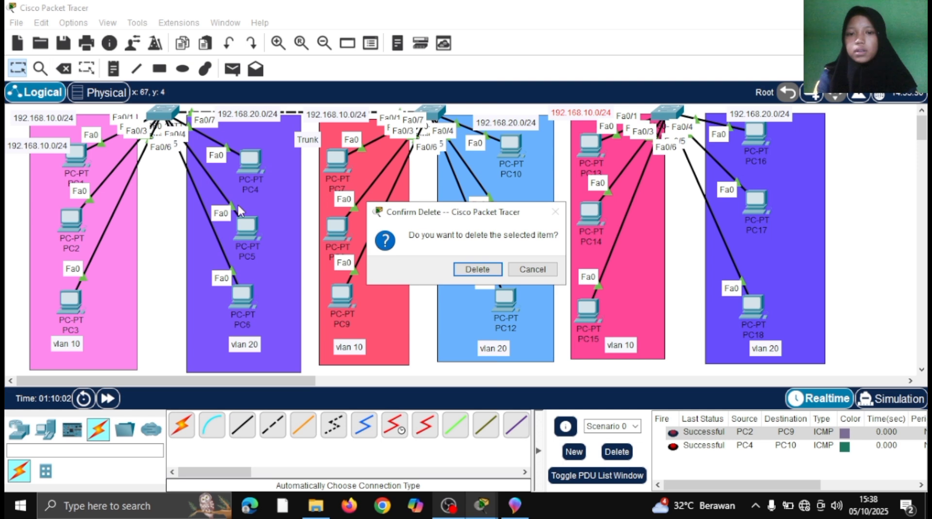
pyautogui.click(532, 271)
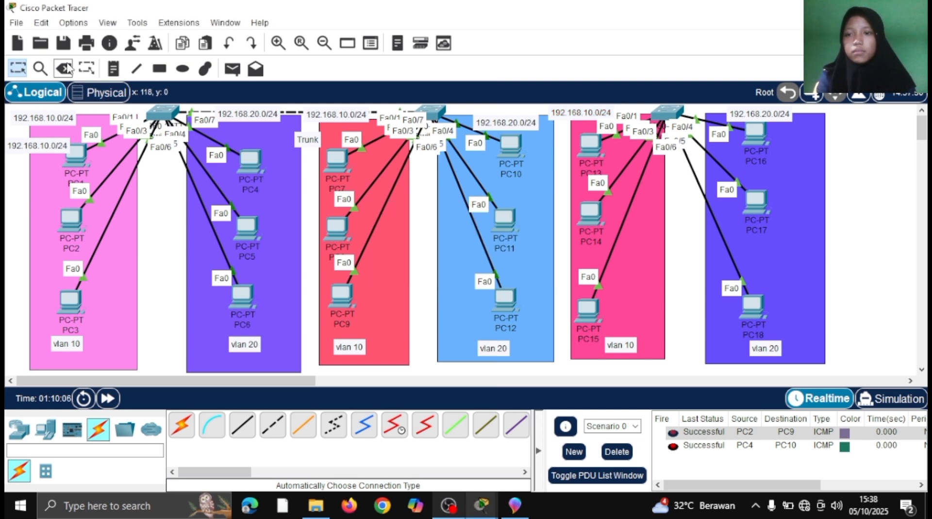
pyautogui.click(63, 68)
pyautogui.click(21, 144)
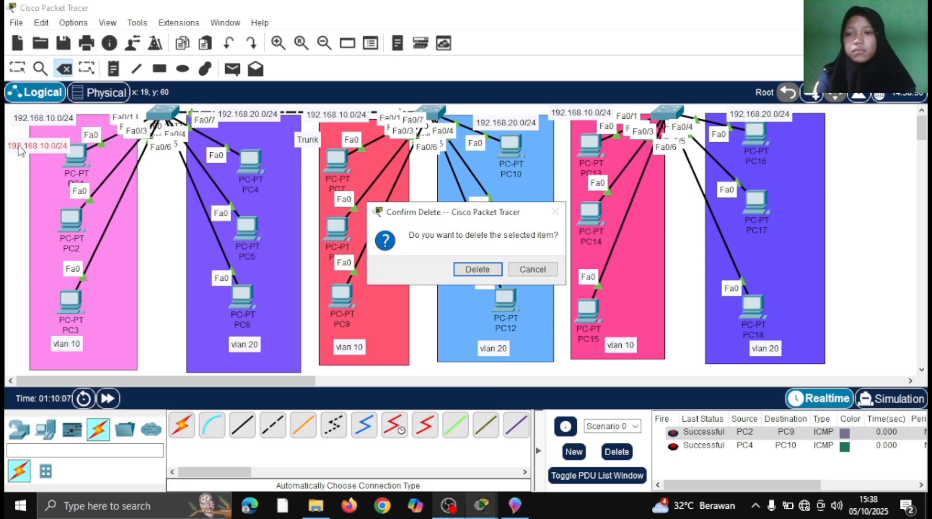
pyautogui.click(469, 269)
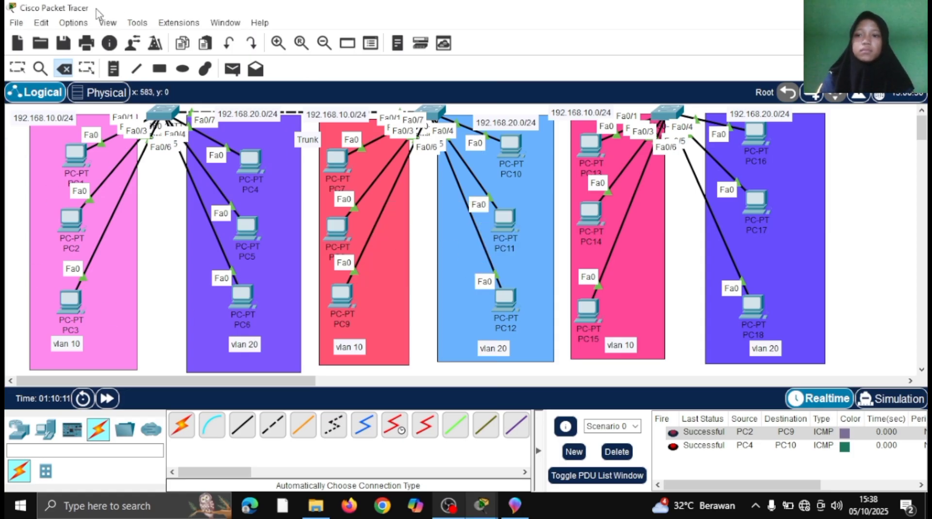
pyautogui.click(18, 70)
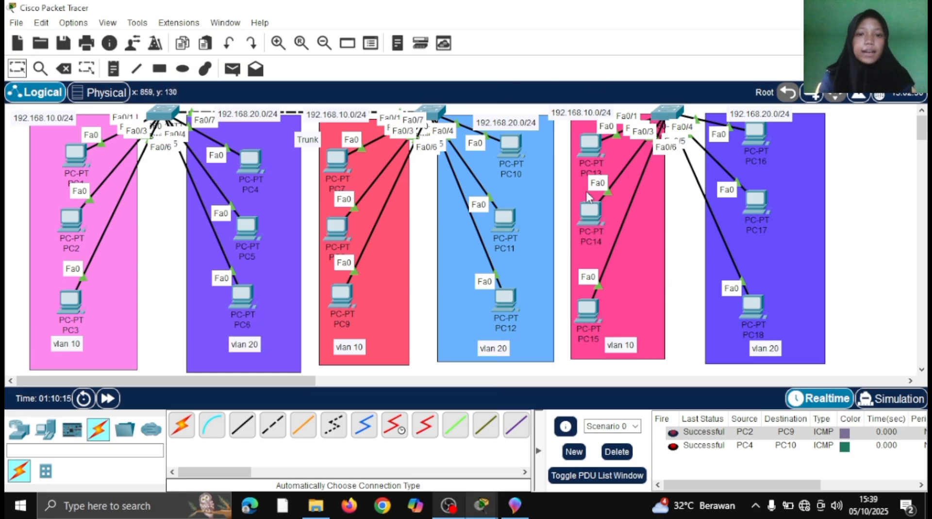
# - Assign PC13 the static IPv4 address 192.168.10.7 with subnet mask 255.255.255.0
pyautogui.click(590, 144)
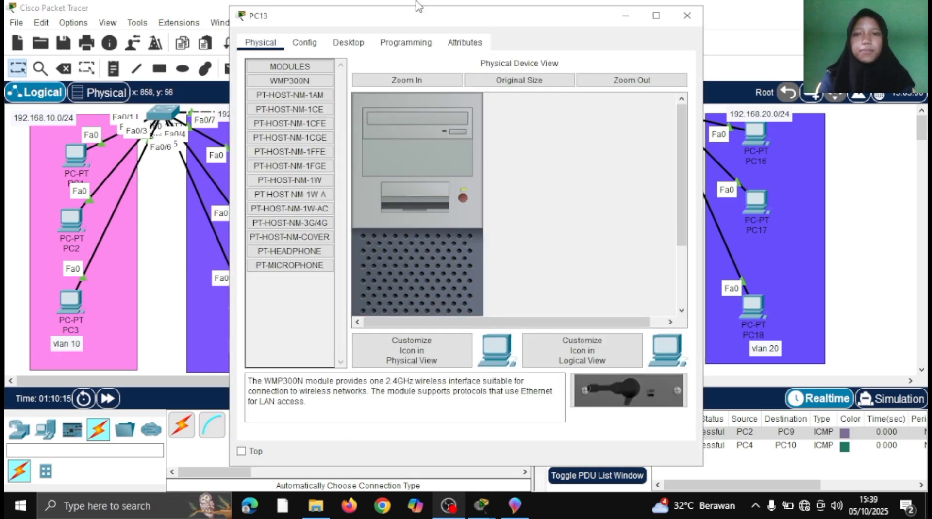
pyautogui.click(347, 43)
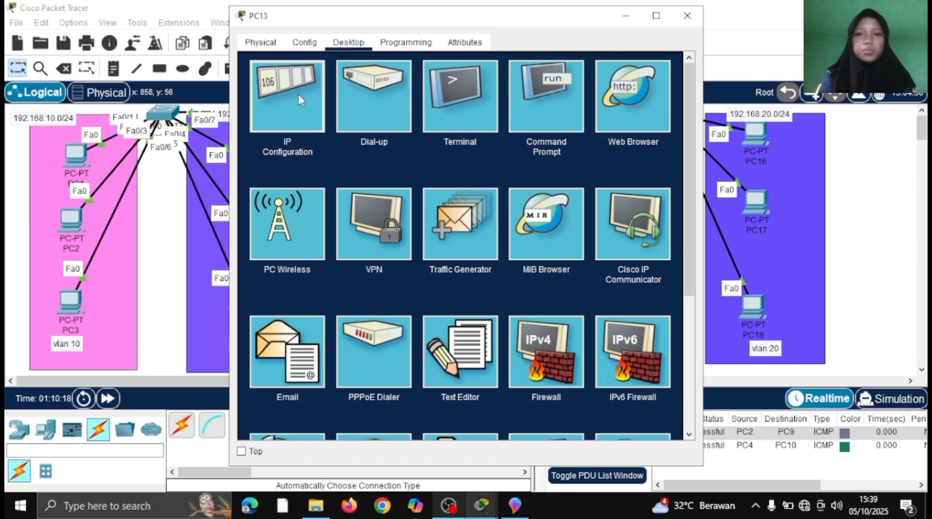
pyautogui.click(298, 94)
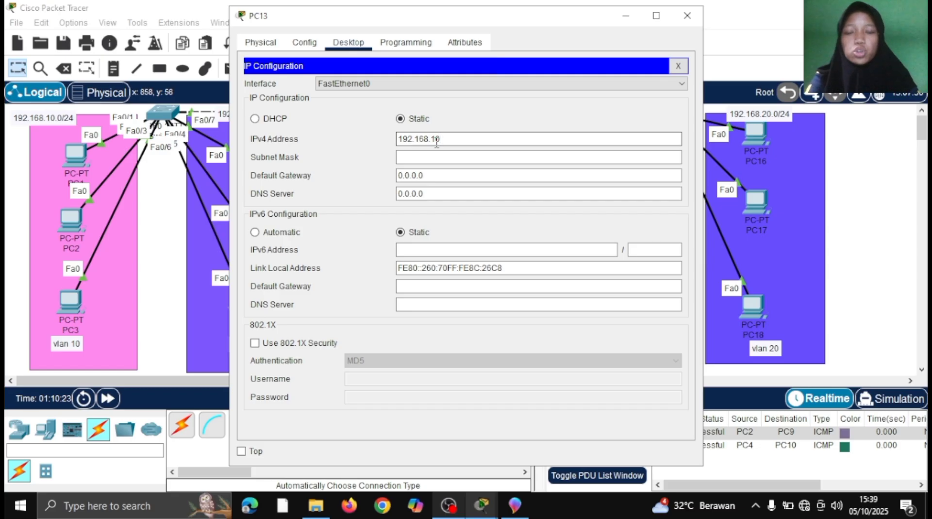
pyautogui.click(532, 158)
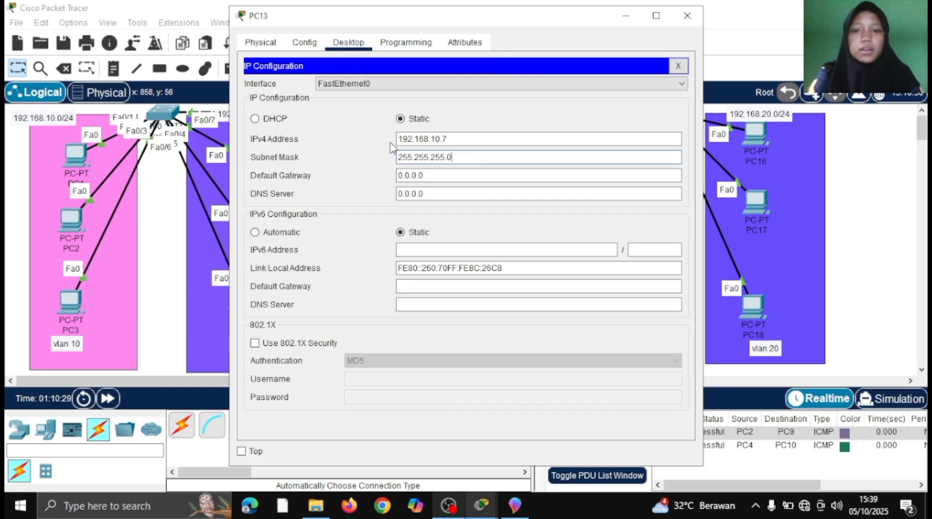
pyautogui.moveTo(397, 139); pyautogui.dragTo(479, 137)
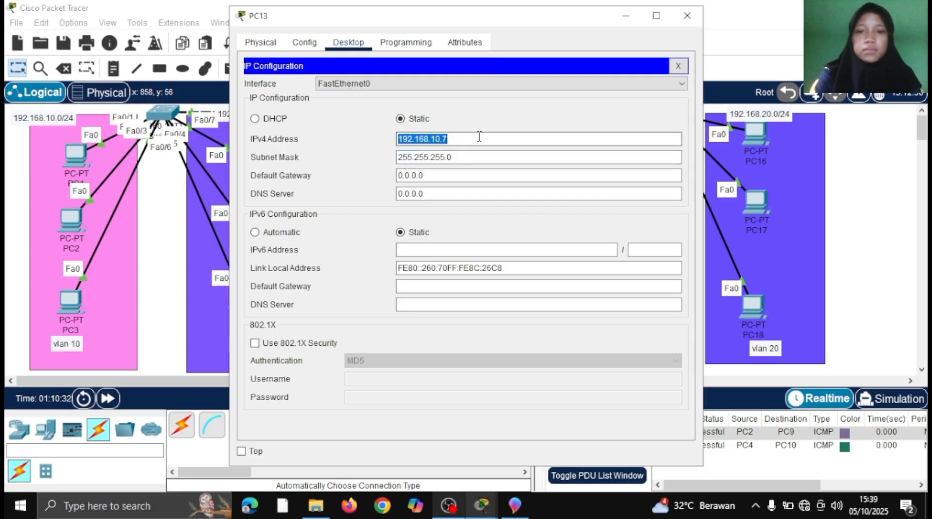
pyautogui.click(479, 136)
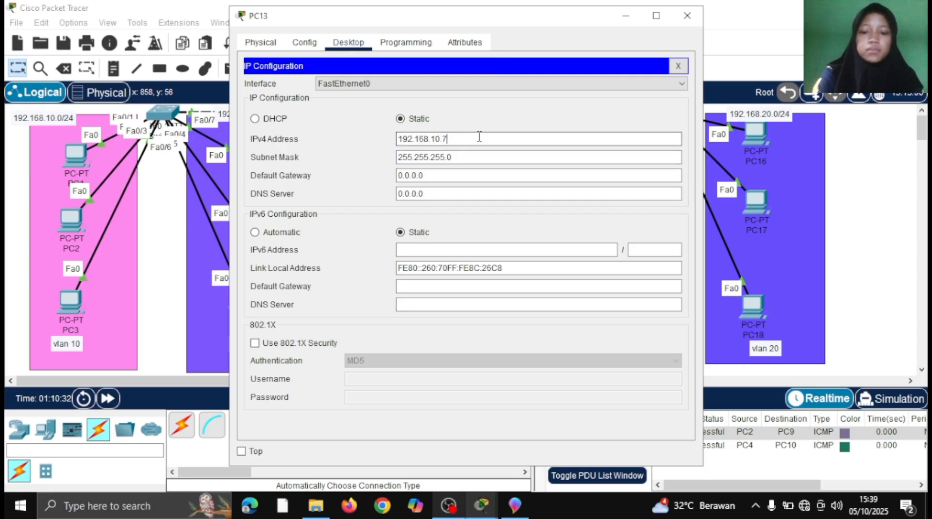
pyautogui.click(625, 14)
# - Assign PC14 the static IPv4 address 192.168.10.8 and fill in its default subnet mask
pyautogui.click(588, 220)
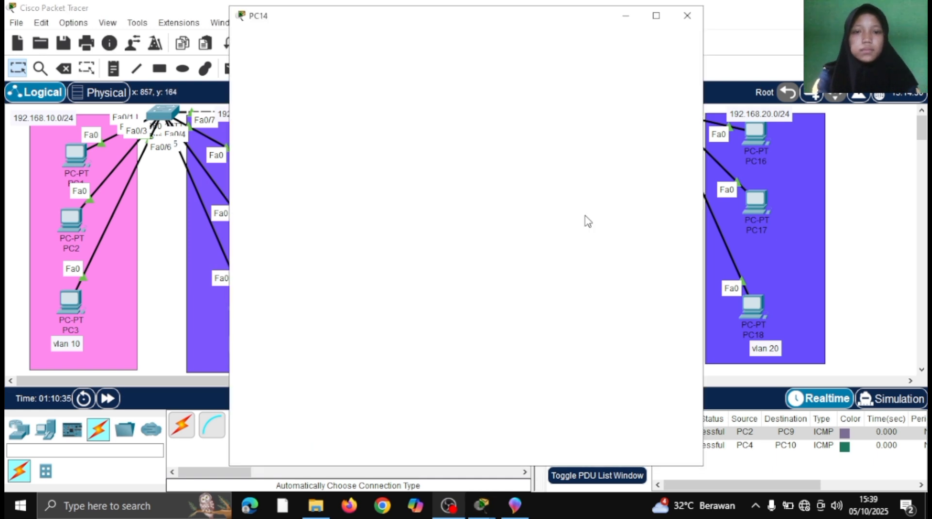
pyautogui.click(348, 43)
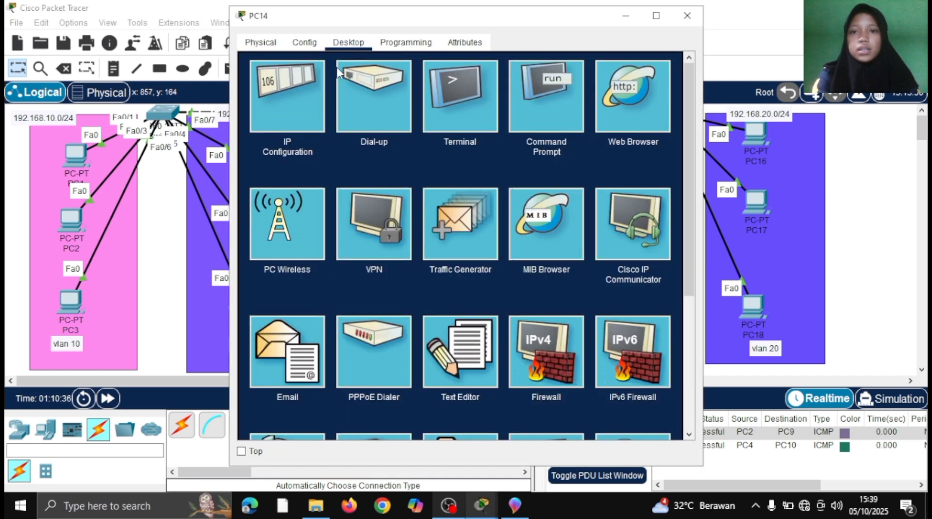
pyautogui.click(320, 99)
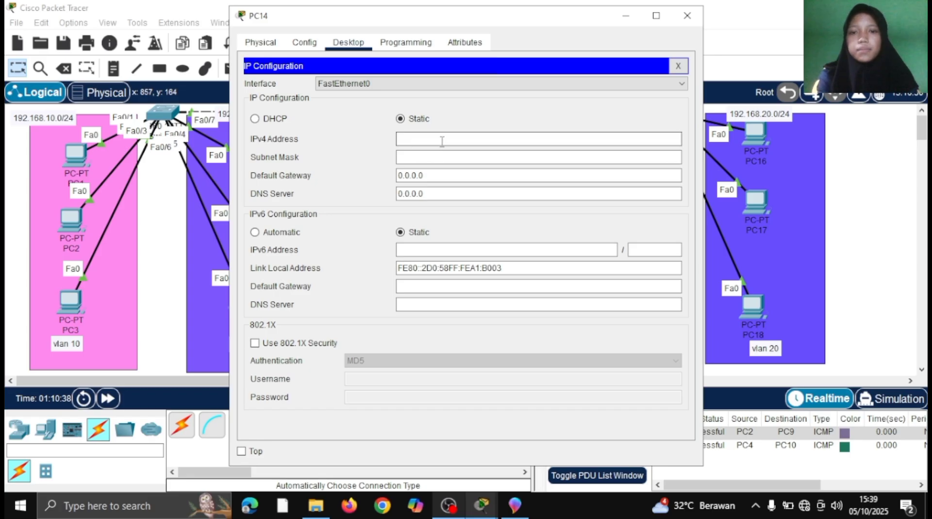
pyautogui.write('192.168.10.7')
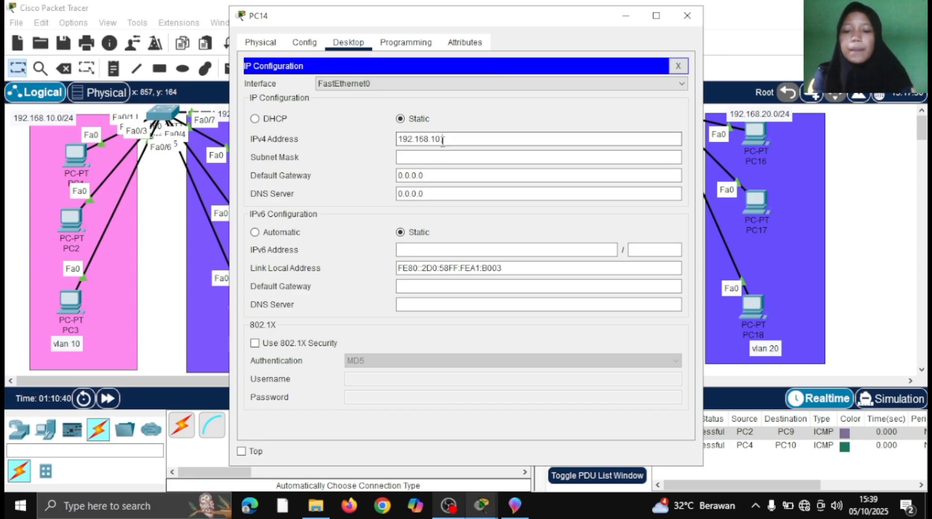
pyautogui.click(455, 156)
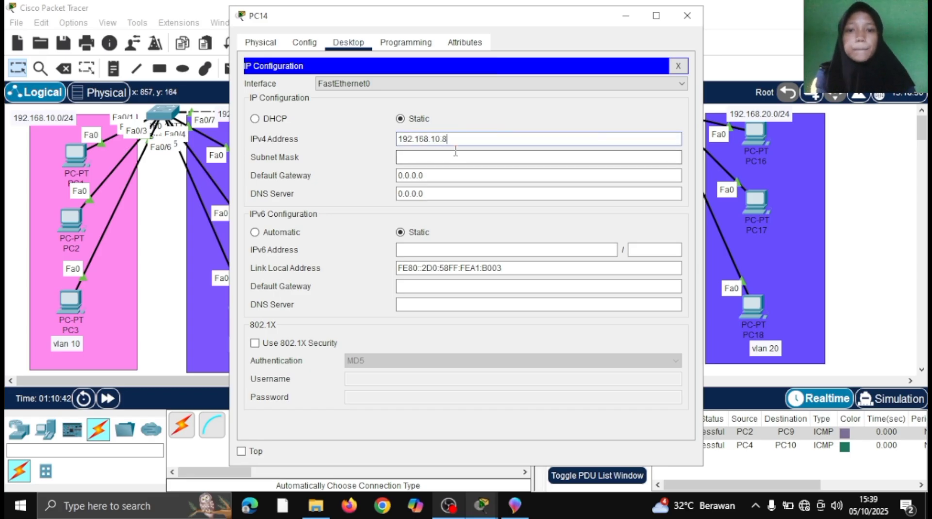
pyautogui.click(625, 16)
# - Open PC16's IP configuration and minimize its window
pyautogui.click(756, 133)
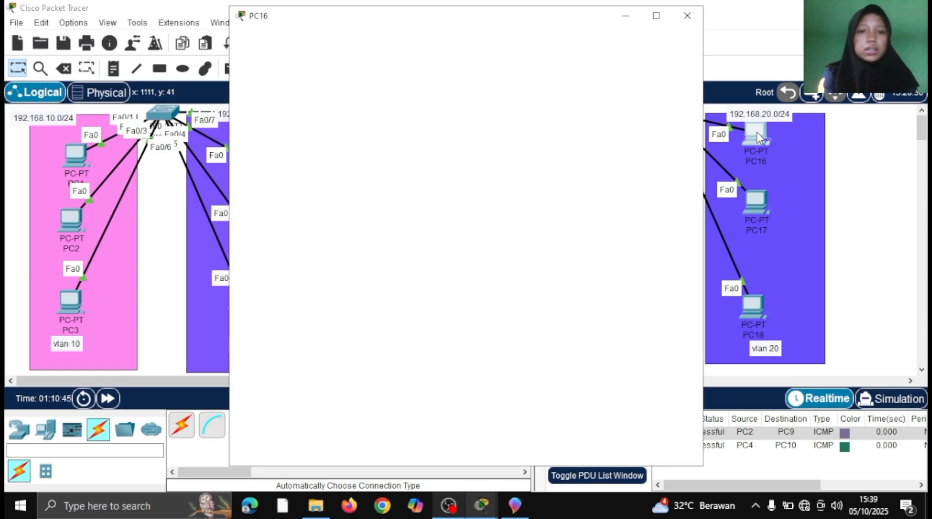
pyautogui.click(348, 44)
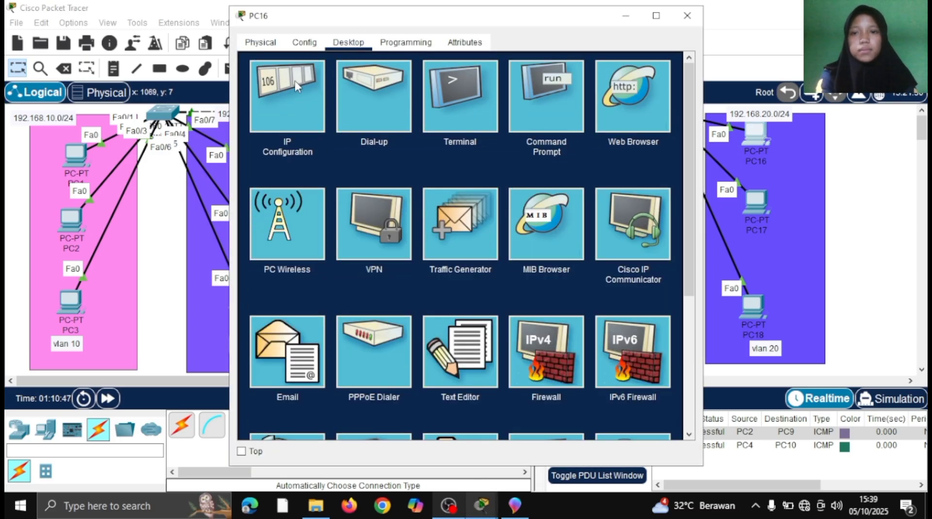
pyautogui.click(295, 81)
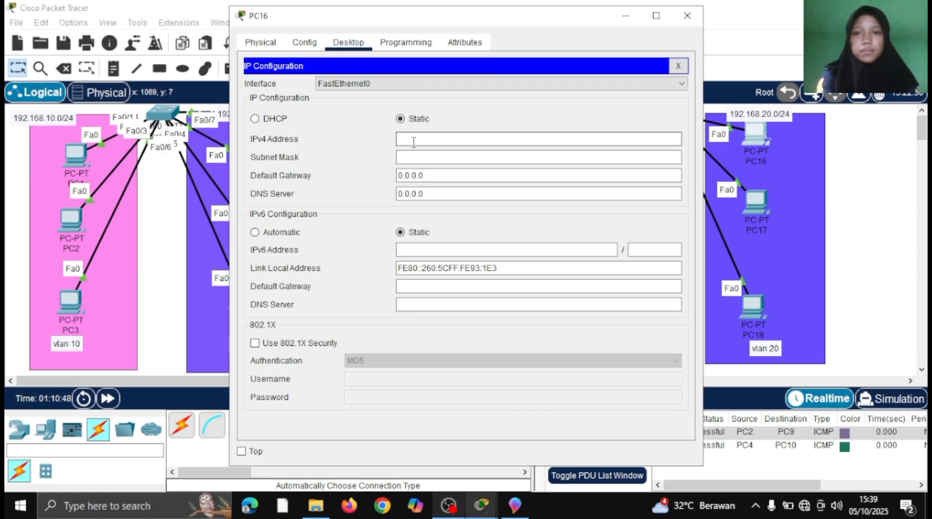
pyautogui.click(625, 16)
# - Assign PC15 the static IPv4 address 192.168.10.9 with subnet mask 255.255.255.0
pyautogui.click(588, 317)
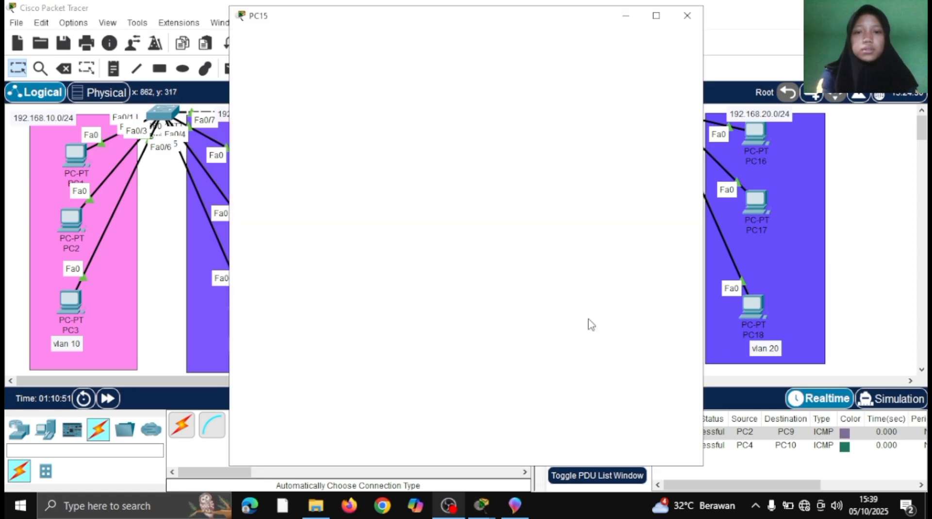
pyautogui.click(347, 42)
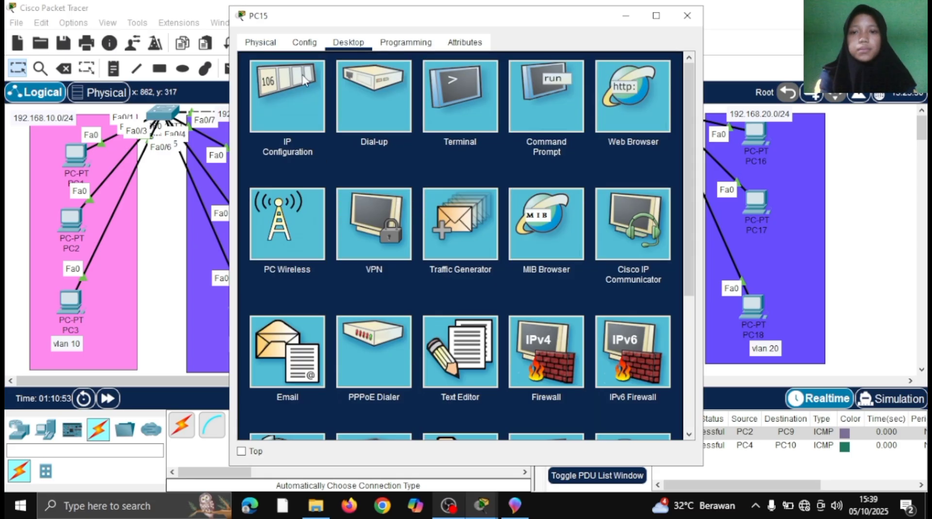
pyautogui.click(286, 93)
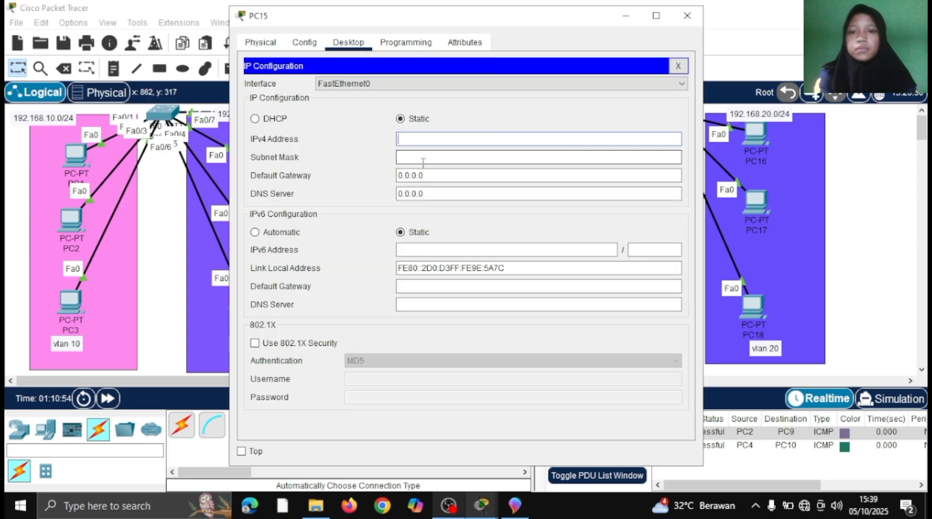
pyautogui.write('192.168.10.79')
pyautogui.click(428, 156)
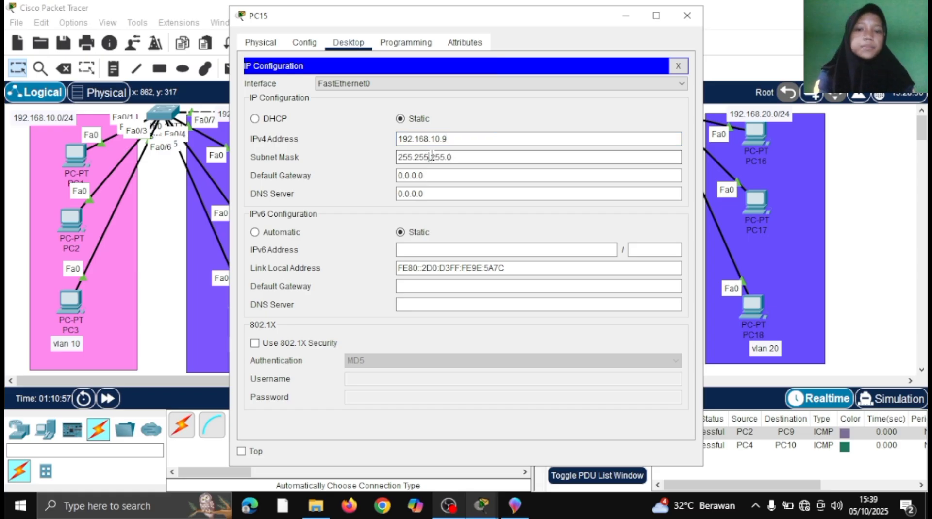
pyautogui.click(626, 16)
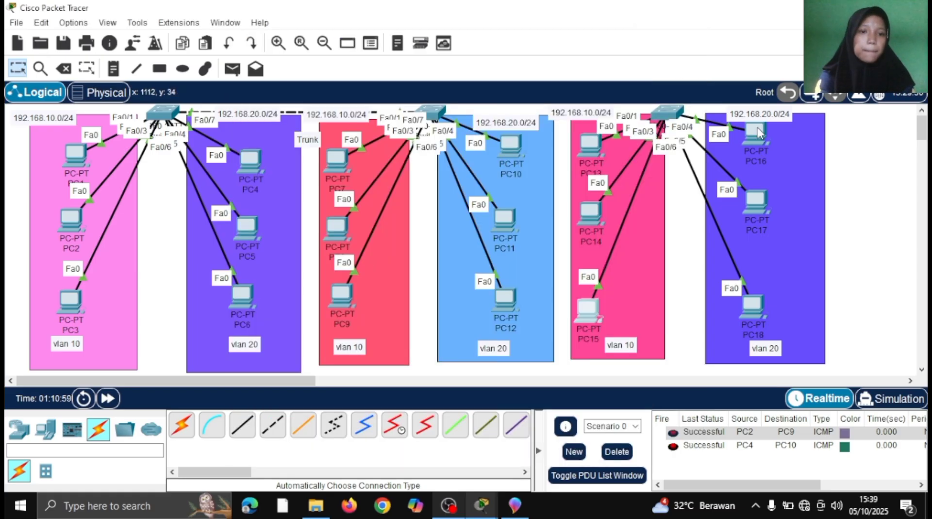
# - Assign PC16 the static IPv4 address 192.168.20.7 with subnet mask 255.255.255.0
pyautogui.click(750, 140)
pyautogui.click(435, 141)
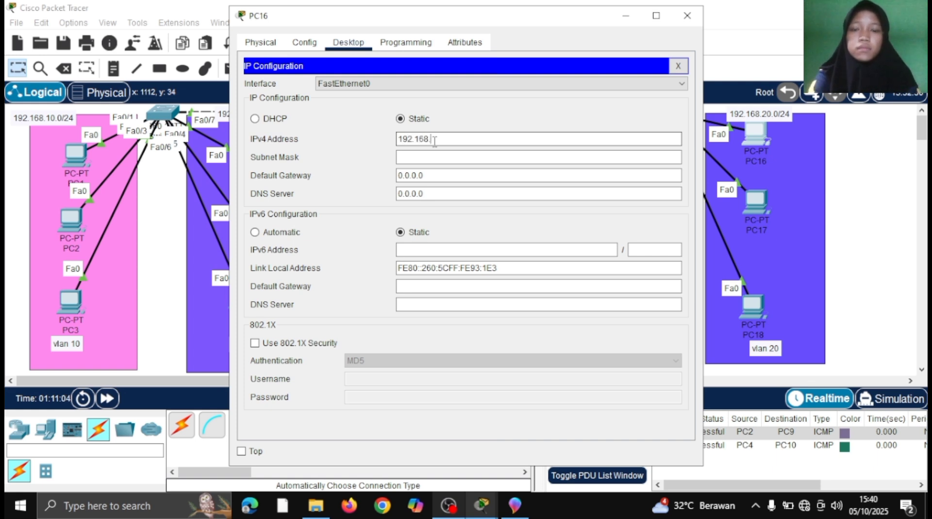
pyautogui.write('192.168.20.7')
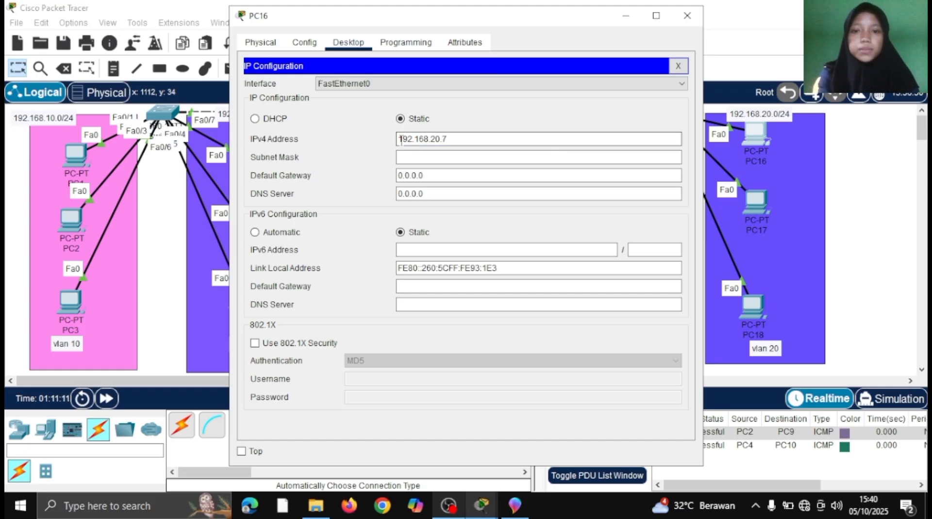
pyautogui.moveTo(399, 139); pyautogui.dragTo(479, 146)
pyautogui.press('Right')
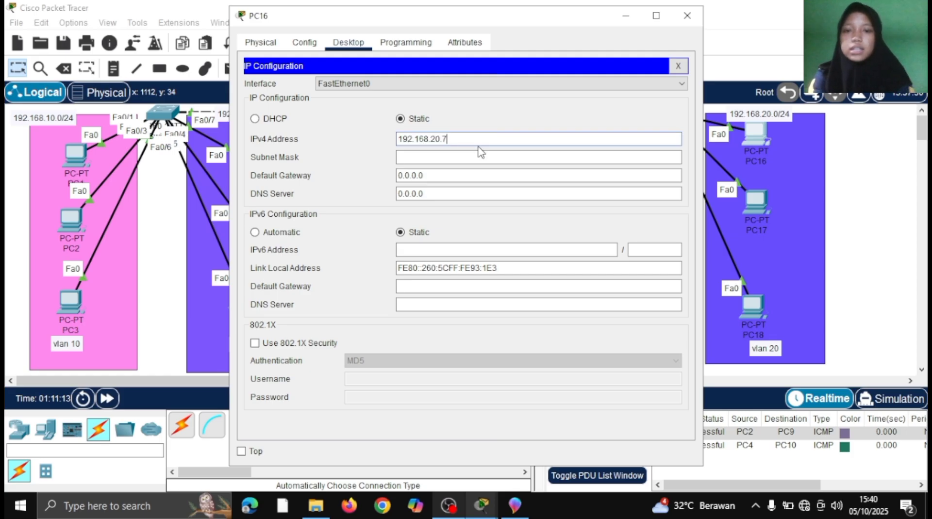
pyautogui.click(479, 156)
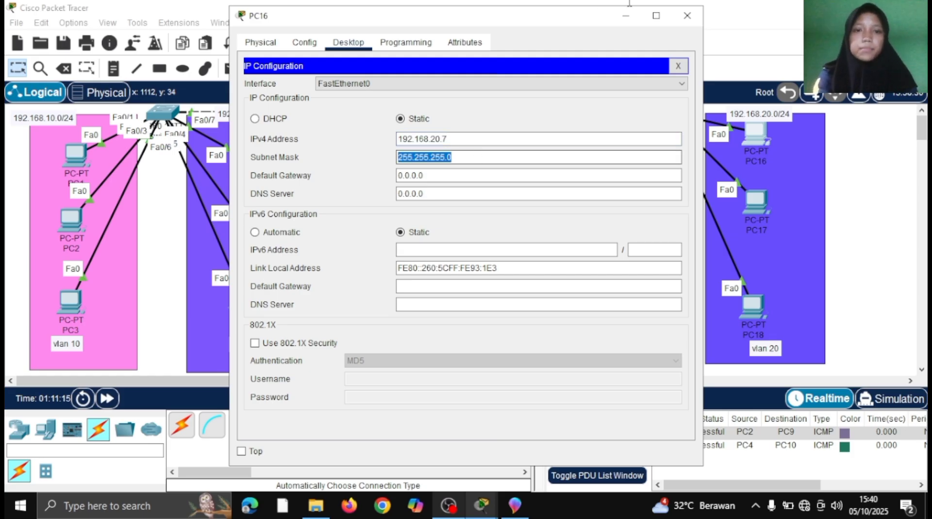
pyautogui.click(625, 19)
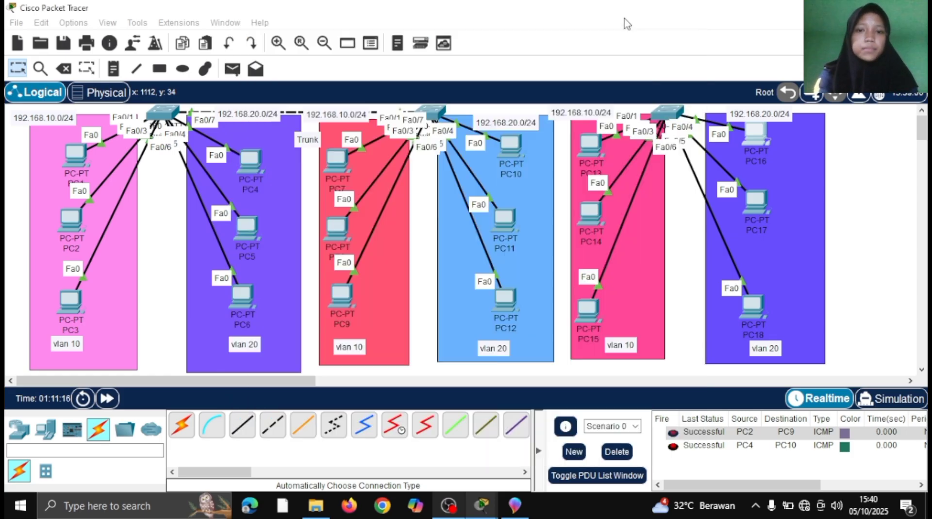
# - Assign PC17 the static IPv4 address 192.168.20.8 with subnet mask 255.255.255.0
pyautogui.click(758, 203)
pyautogui.click(348, 43)
pyautogui.click(300, 83)
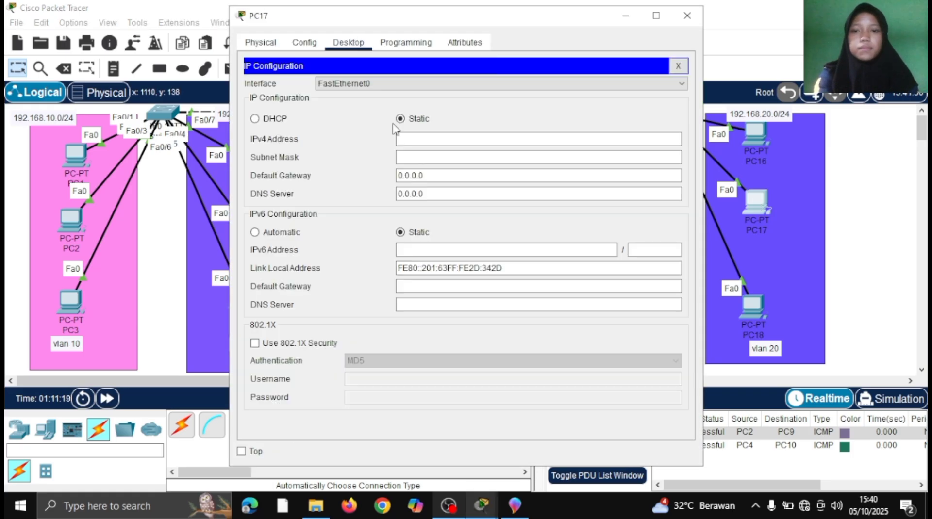
pyautogui.write('192.168.20.7')
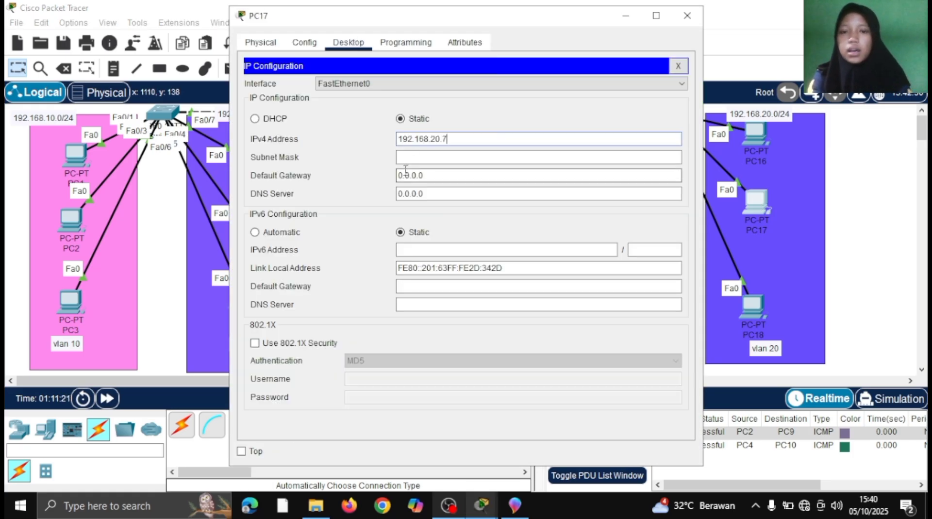
pyautogui.click(440, 157)
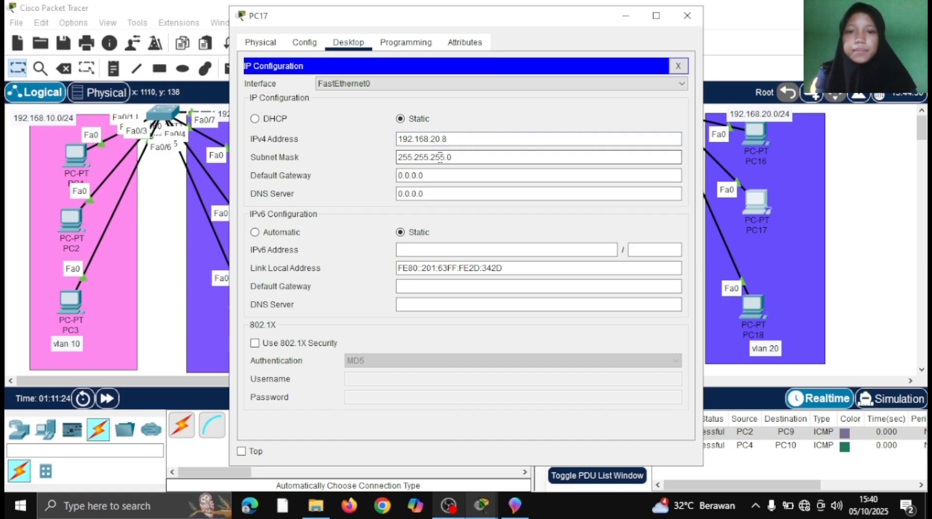
pyautogui.click(626, 16)
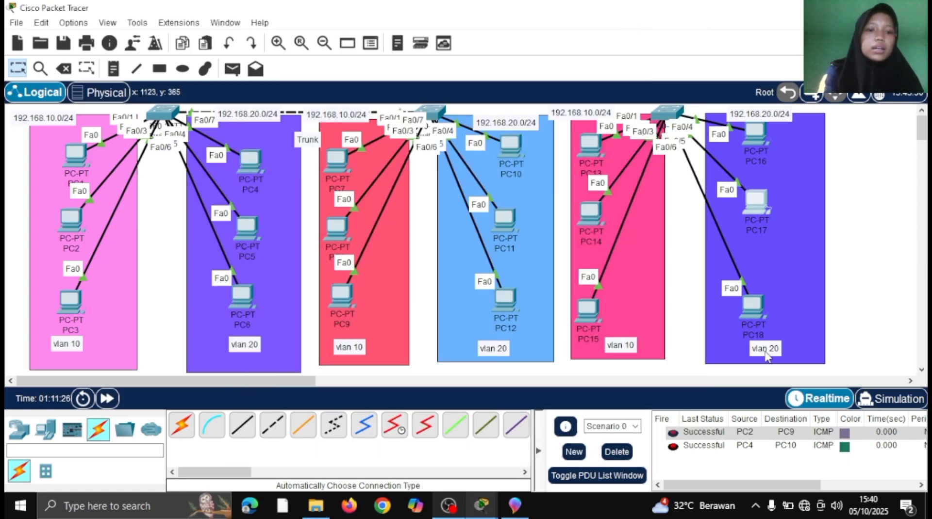
# - Assign PC18 the static IPv4 address 192.168.20.9 with subnet mask 255.255.255.0
pyautogui.click(753, 307)
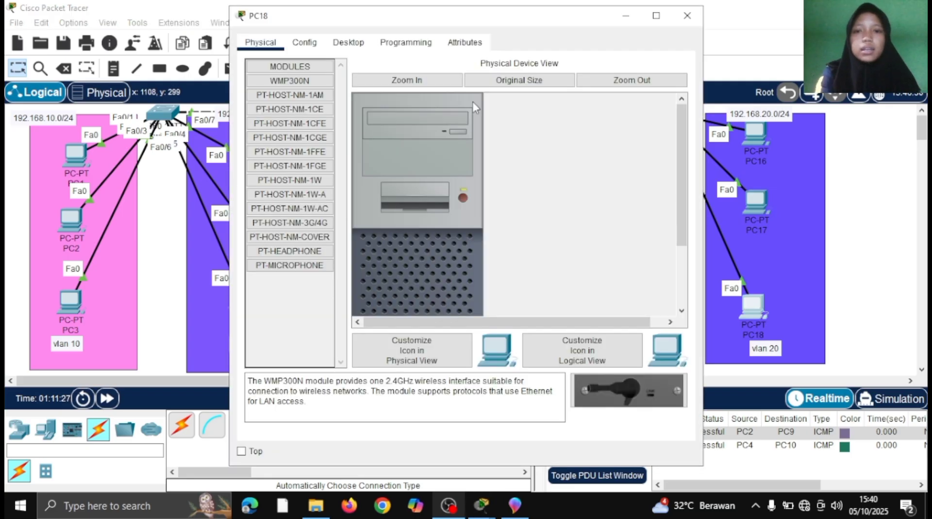
pyautogui.click(348, 42)
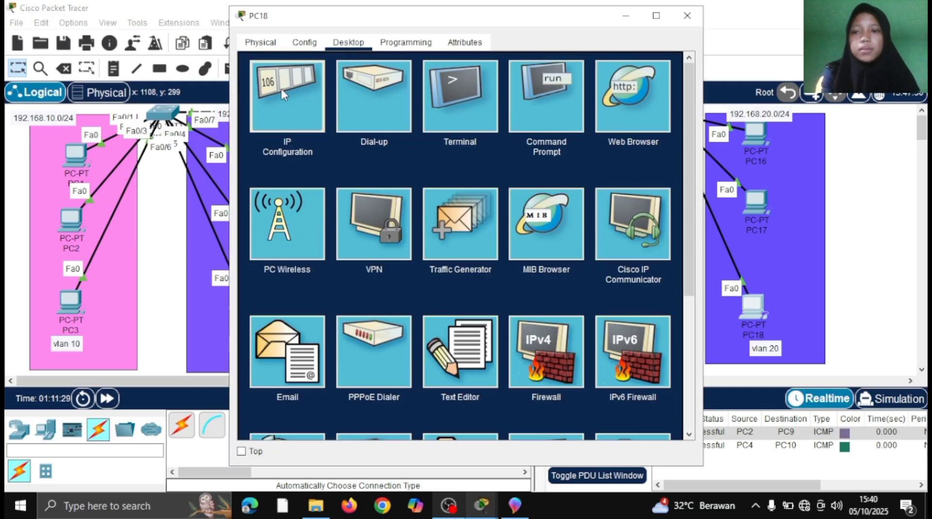
pyautogui.click(281, 88)
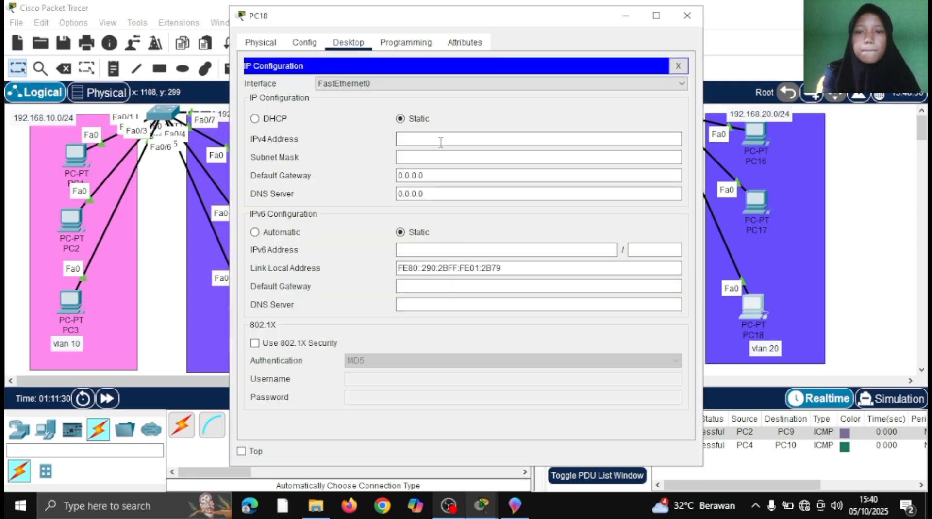
pyautogui.write('192.168.20.7')
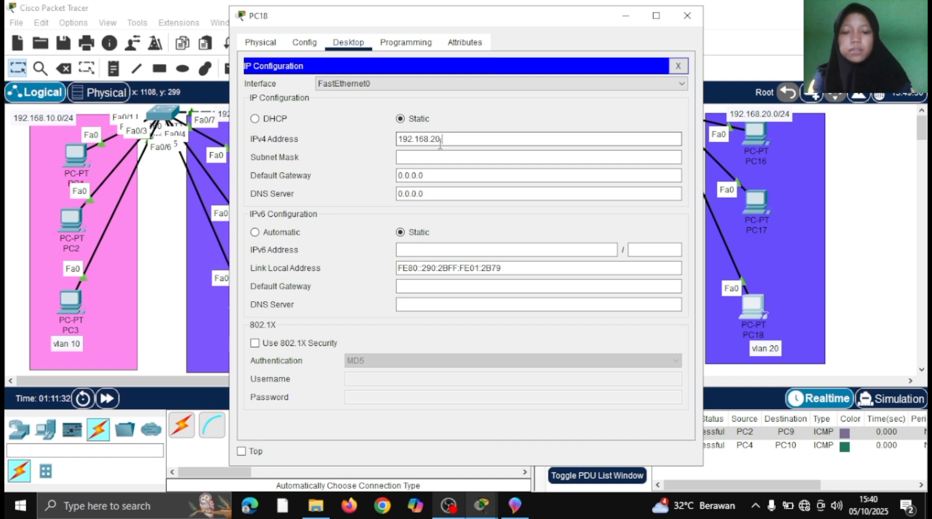
pyautogui.click(449, 152)
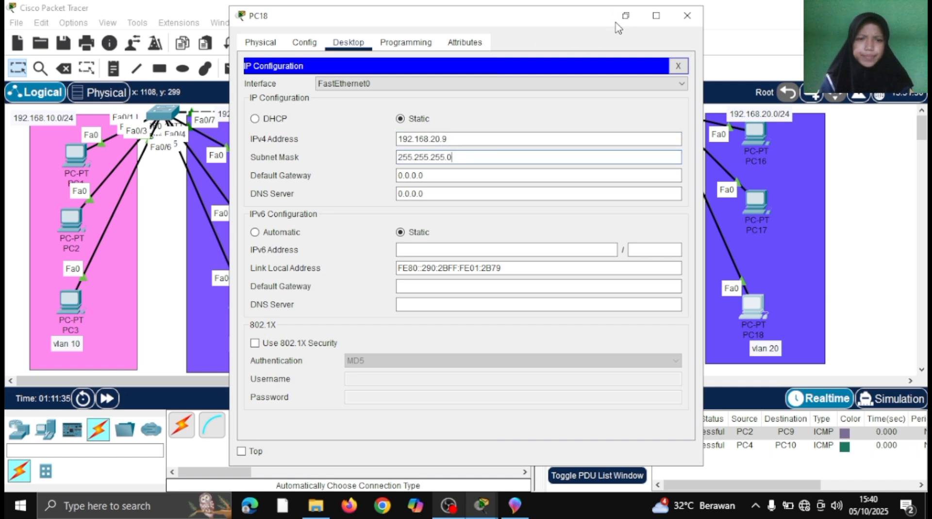
pyautogui.click(625, 16)
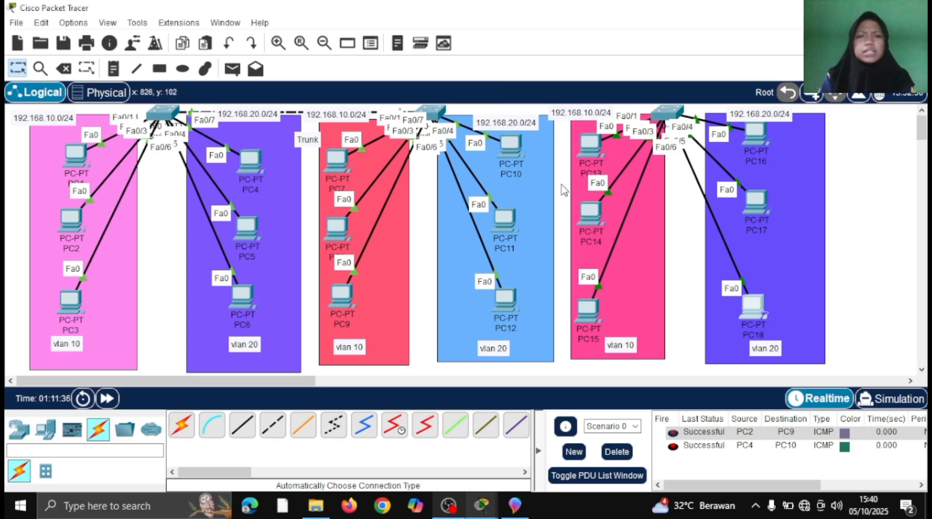
# - Connect the third switch to the middle switch with an automatically chosen cable
pyautogui.click(179, 425)
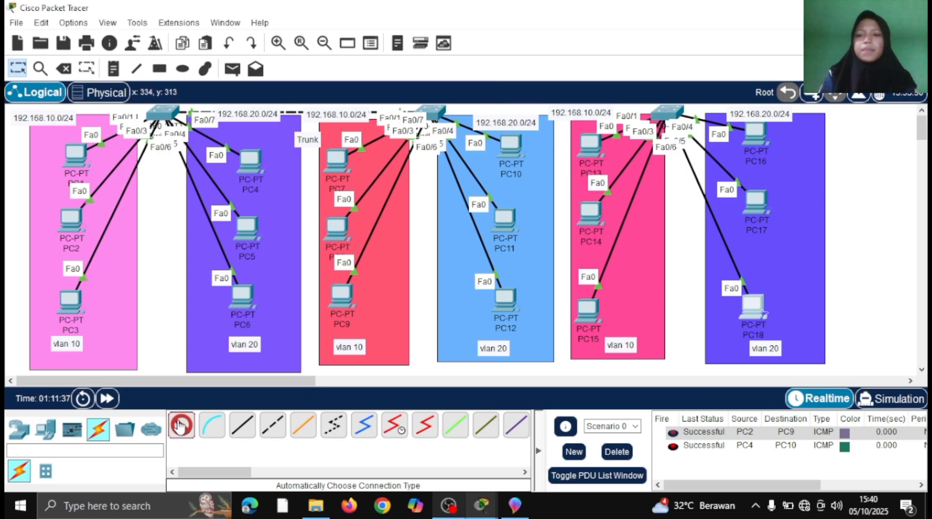
pyautogui.click(664, 105)
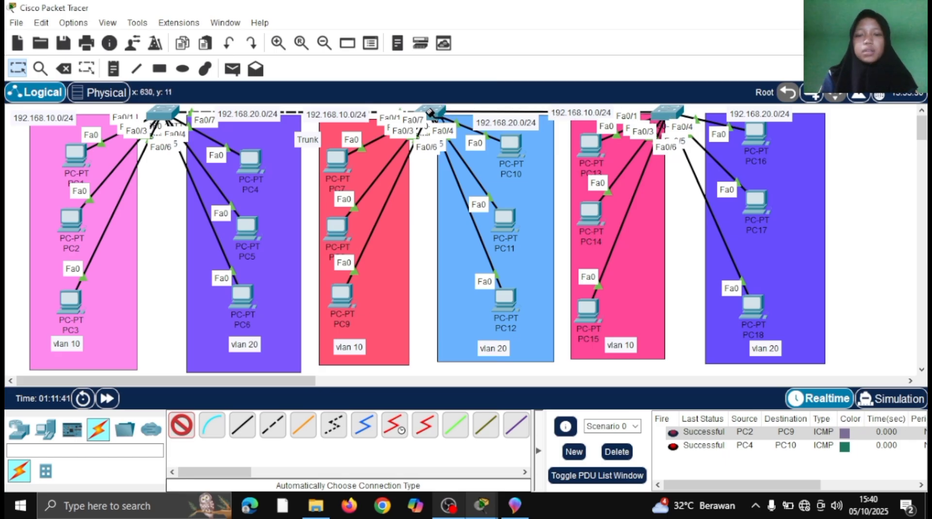
pyautogui.click(432, 115)
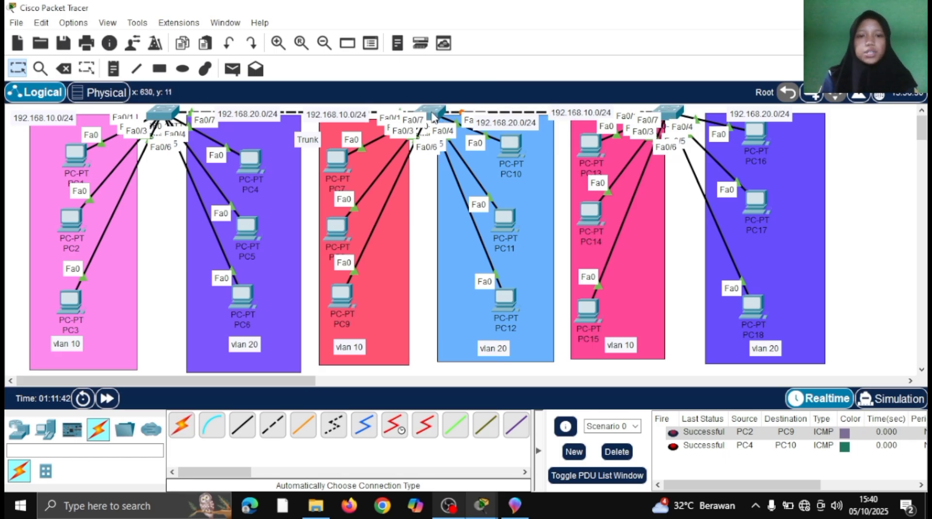
pyautogui.moveTo(432, 124)
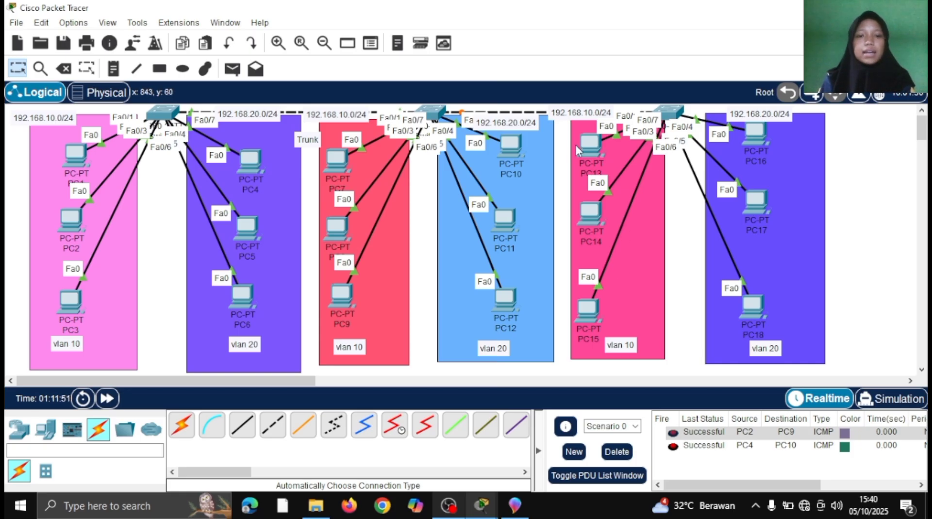
# - Shift PC13, PC15, PC16 and PC18 slightly within their VLAN rectangles
pyautogui.moveTo(582, 148)
pyautogui.mouseDown()
pyautogui.moveTo(556, 141)
pyautogui.moveTo(583, 172)
pyautogui.moveTo(585, 156)
pyautogui.mouseUp()
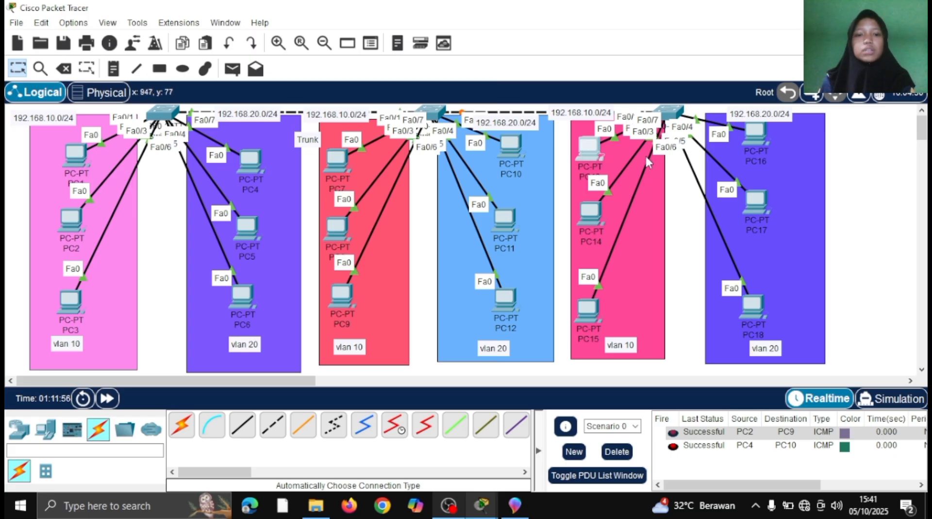
pyautogui.moveTo(589, 310)
pyautogui.mouseDown()
pyautogui.moveTo(634, 324)
pyautogui.moveTo(593, 316)
pyautogui.mouseUp()
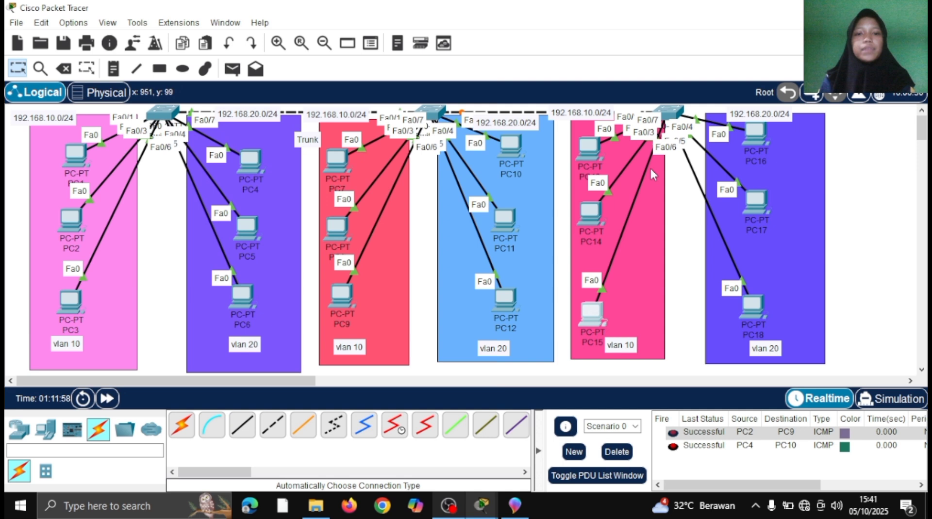
pyautogui.moveTo(756, 144)
pyautogui.mouseDown()
pyautogui.moveTo(770, 127)
pyautogui.moveTo(764, 139)
pyautogui.mouseUp()
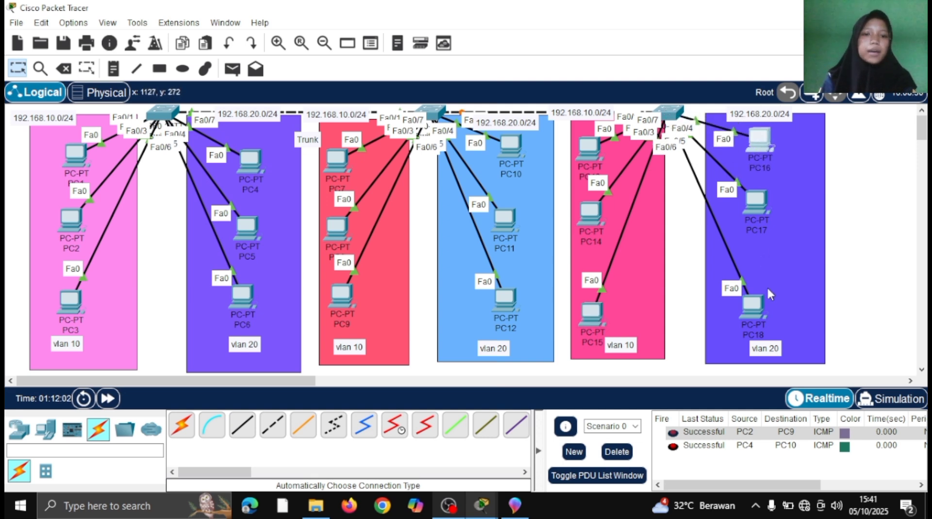
pyautogui.moveTo(763, 306)
pyautogui.mouseDown()
pyautogui.moveTo(754, 331)
pyautogui.moveTo(763, 311)
pyautogui.mouseUp()
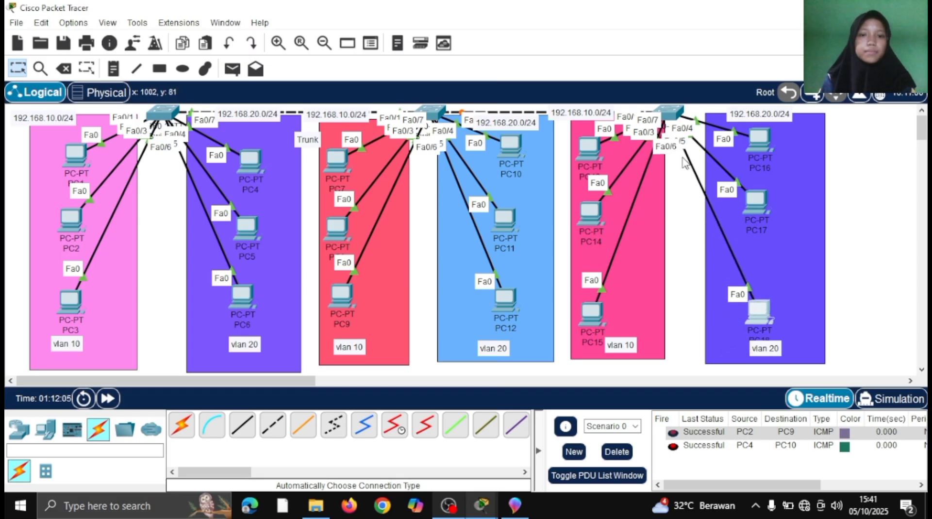
# - Open Switch2's command line and enter global configuration mode with en and conf t
pyautogui.click(669, 112)
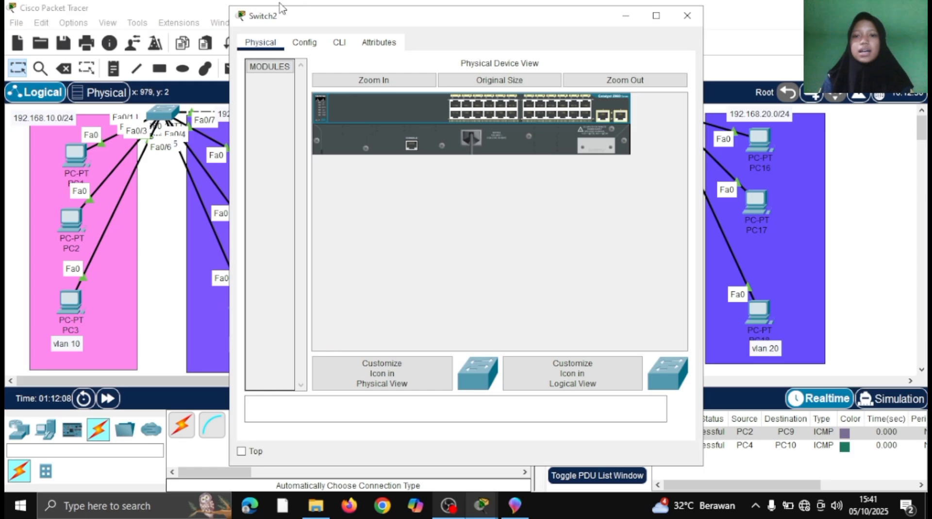
pyautogui.click(346, 47)
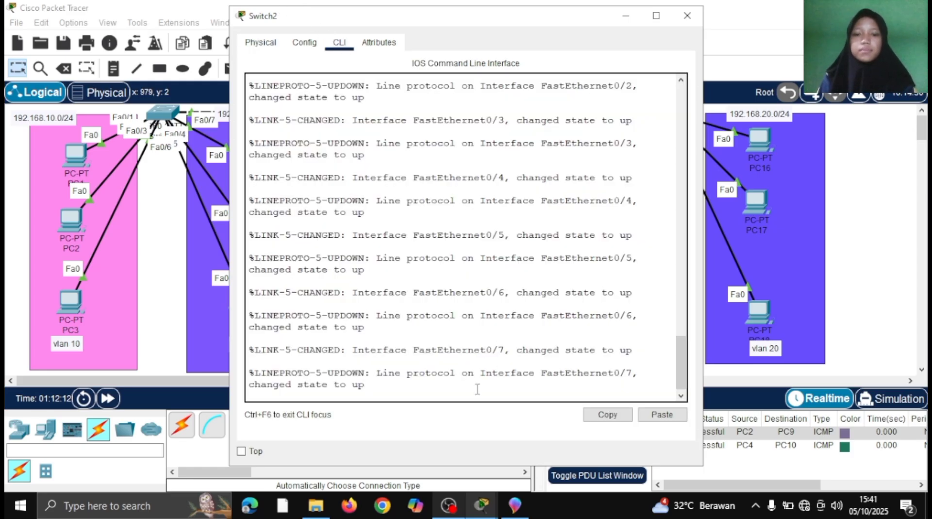
pyautogui.press('Return')
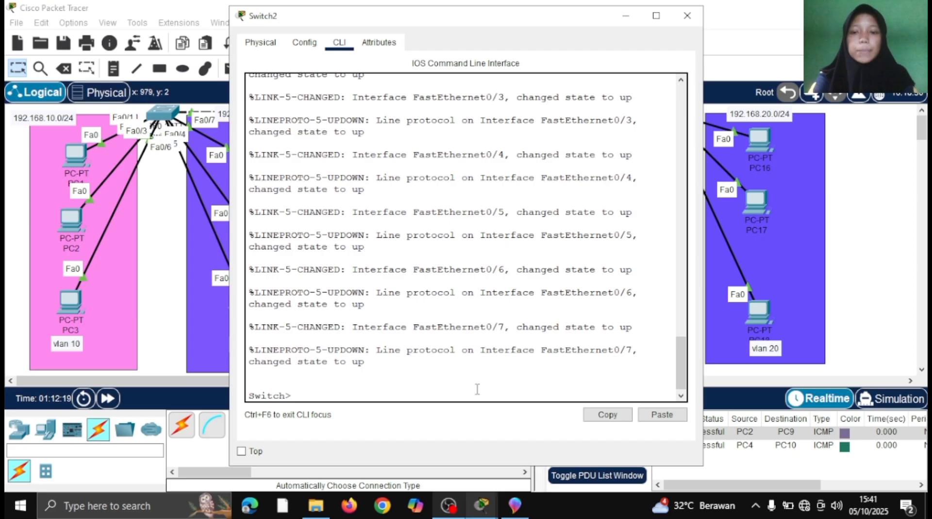
pyautogui.press('Return')
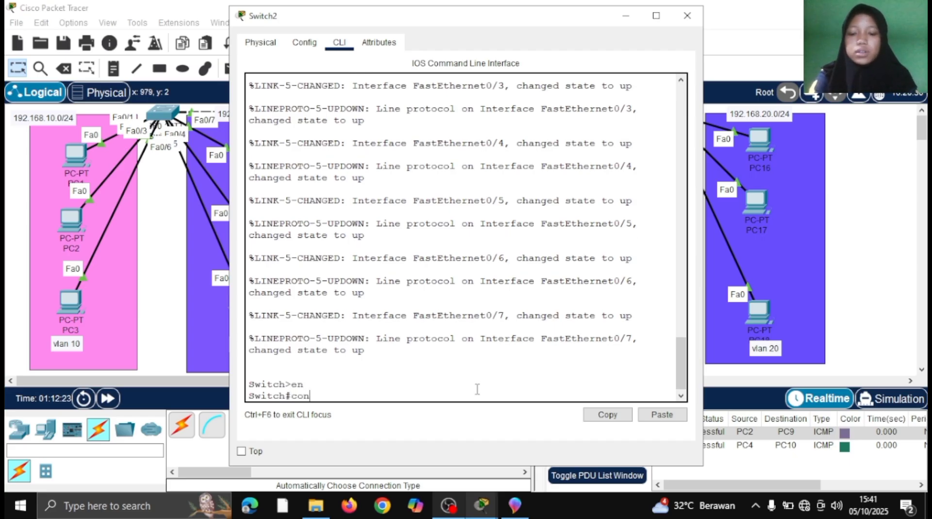
pyautogui.press('Return')
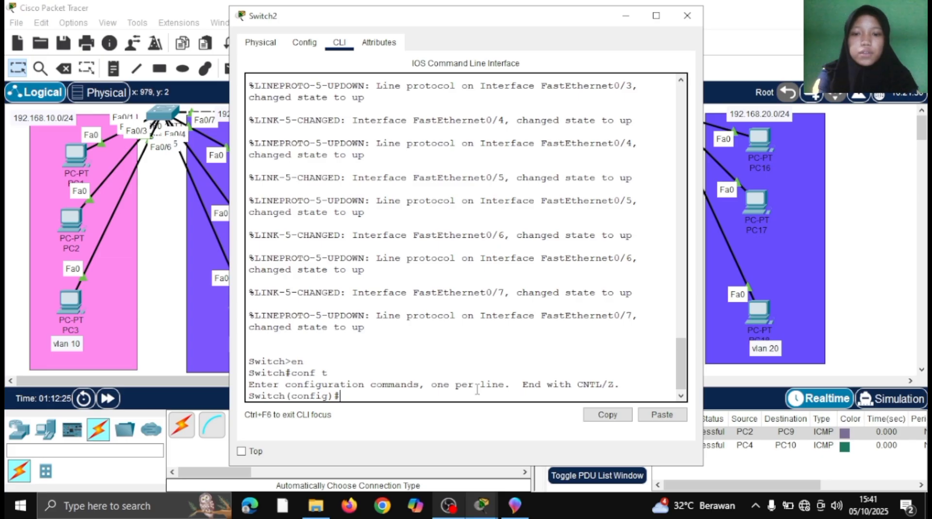
# - Select ports fa0/1-3 on Switch2 for configuration with the interface range command
pyautogui.write('t')
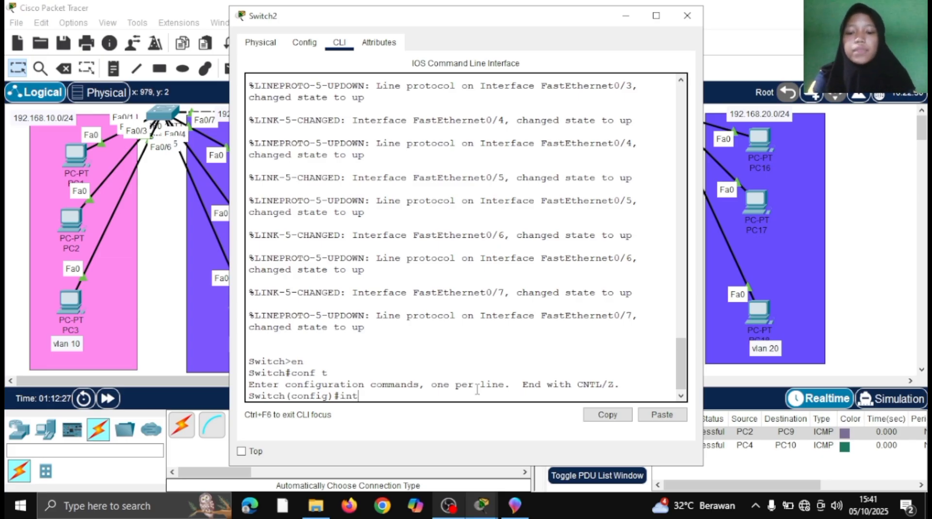
pyautogui.write('erface ra')
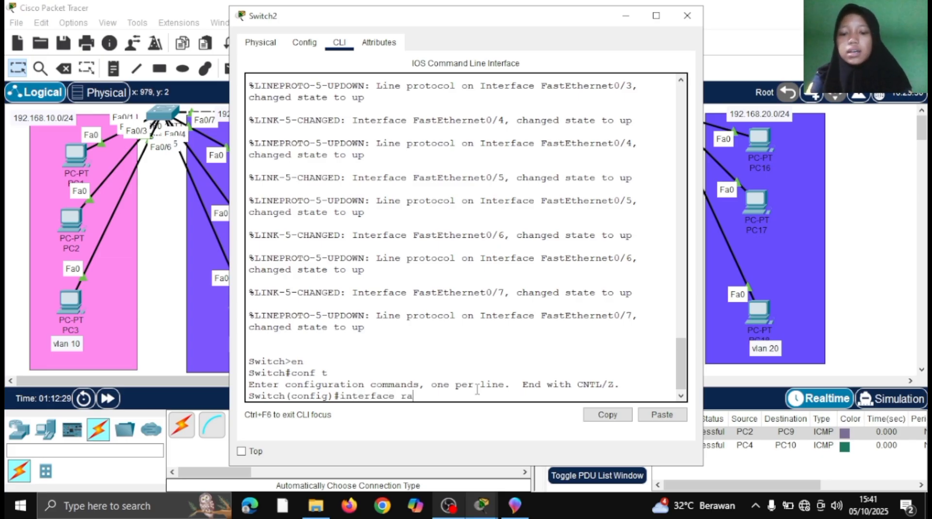
pyautogui.write('nge fa0/')
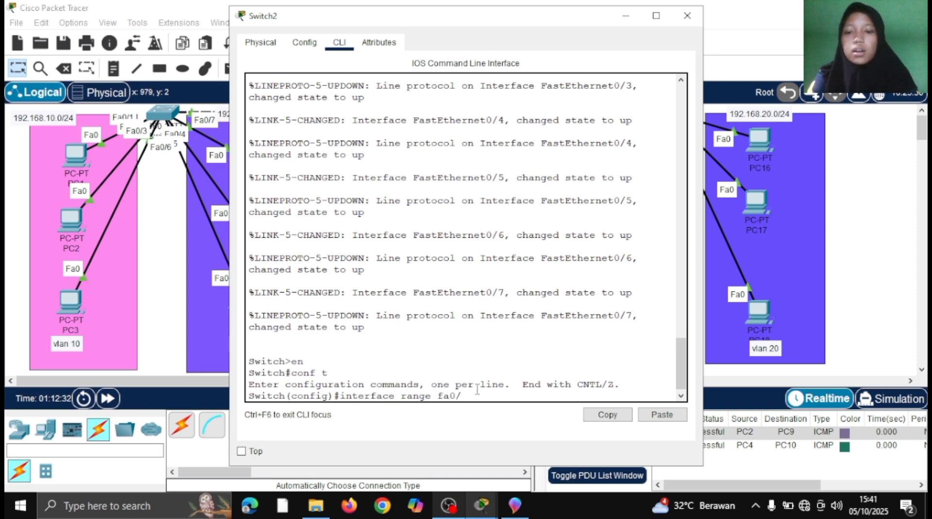
pyautogui.write('1-3')
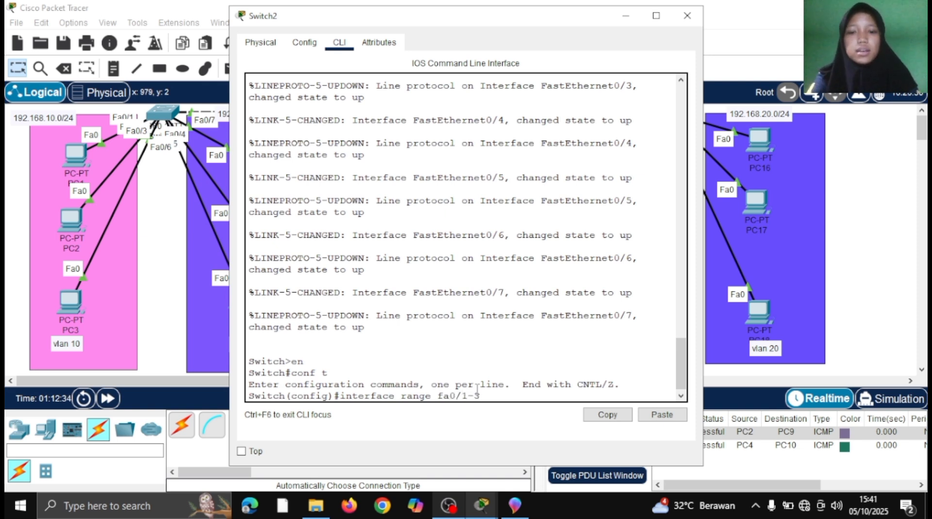
pyautogui.press('Return')
pyautogui.write('sw')
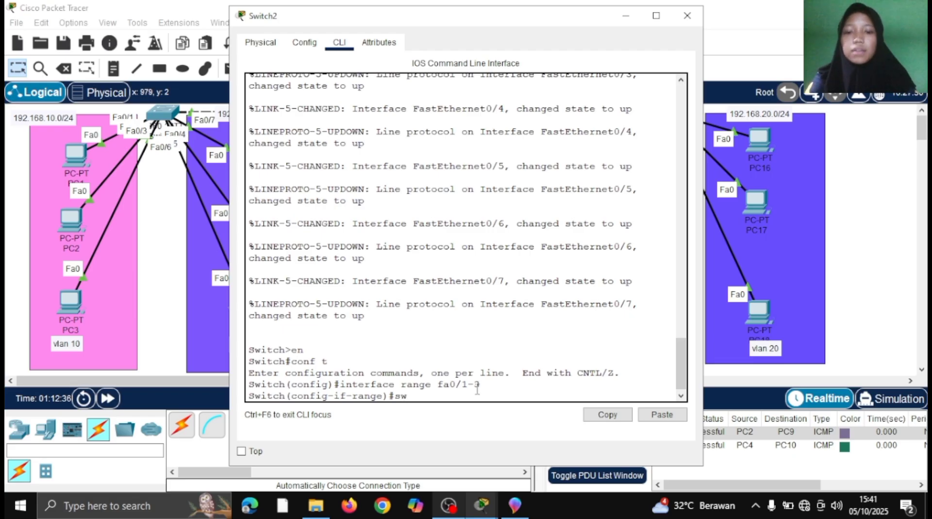
pyautogui.write('itchport mode access')
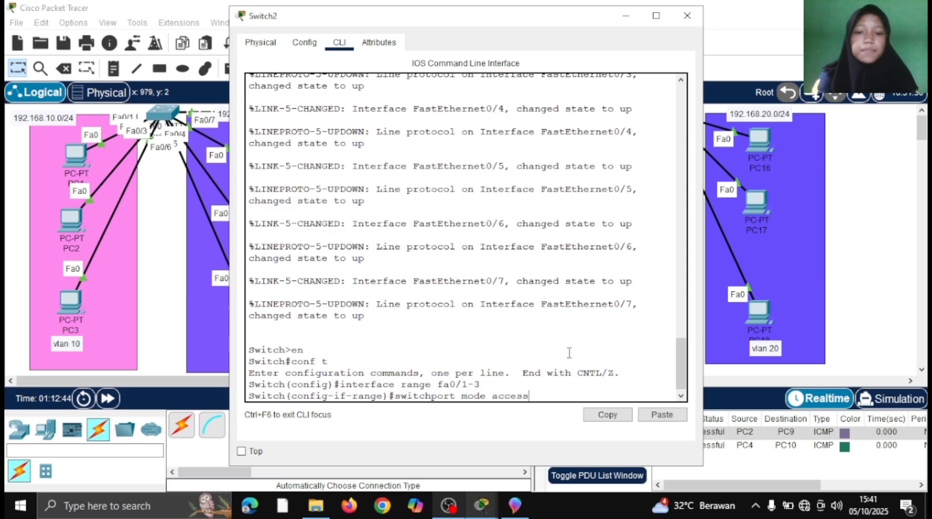
pyautogui.press('BackSpace')
pyautogui.press('BackSpace')
pyautogui.press('BackSpace')
pyautogui.press('BackSpace')
pyautogui.press('BackSpace')
pyautogui.press('BackSpace')
pyautogui.press('BackSpace')
pyautogui.press('BackSpace')
pyautogui.press('BackSpace')
pyautogui.press('BackSpace')
pyautogui.press('BackSpace')
pyautogui.press('BackSpace')
pyautogui.press('BackSpace')
pyautogui.press('BackSpace')
pyautogui.press('BackSpace')
pyautogui.press('BackSpace')
pyautogui.press('BackSpace')
pyautogui.press('BackSpace')
pyautogui.press('BackSpace')
pyautogui.press('BackSpace')
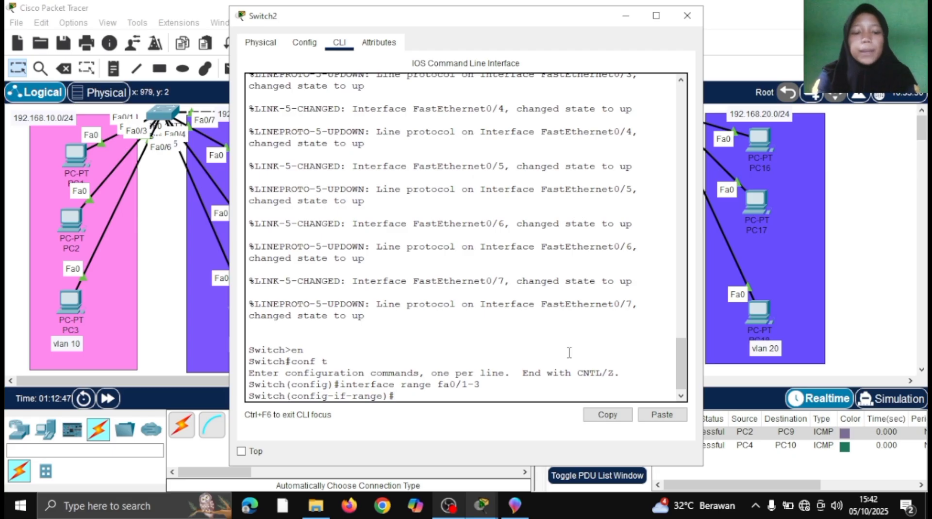
# - Exit the fa0/1-3 interface range on Switch2 to return to global configuration mode
pyautogui.write('ex')
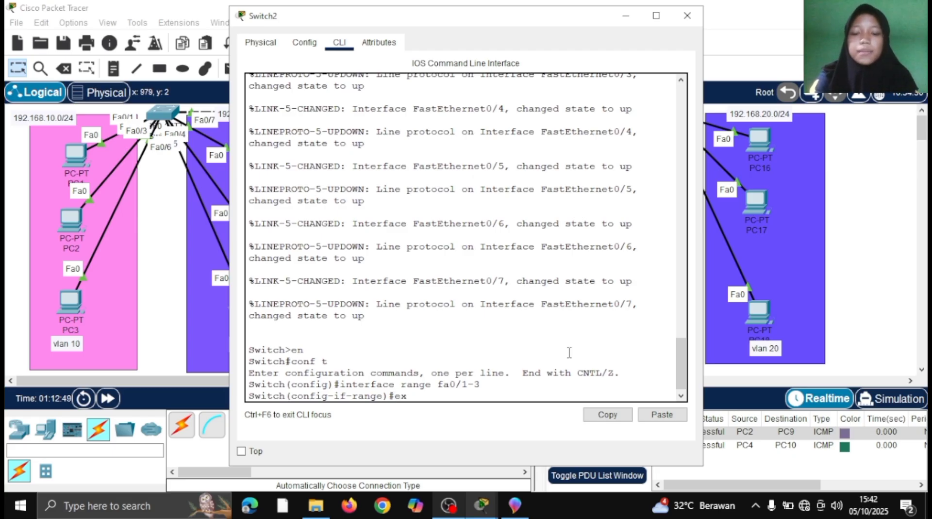
pyautogui.write('it')
pyautogui.press('Return')
pyautogui.write('exit')
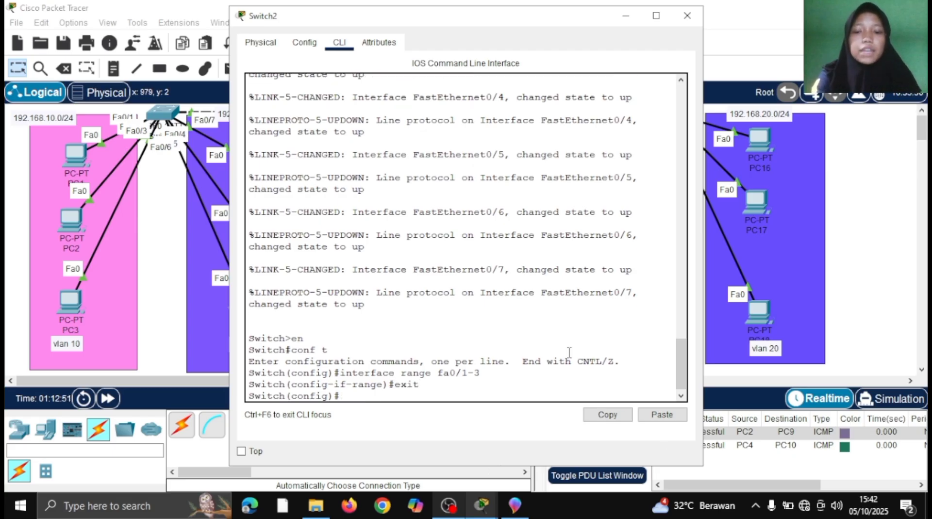
pyautogui.press('Up')
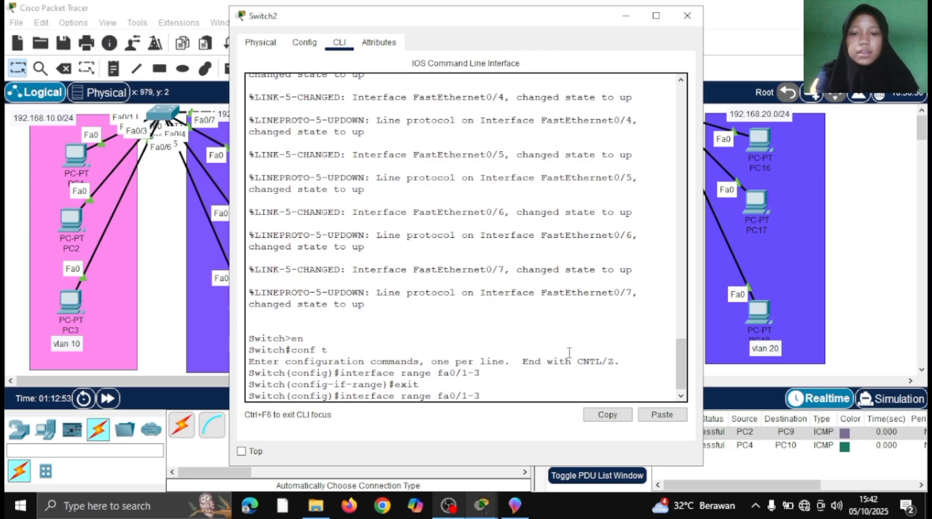
pyautogui.press('BackSpace')
pyautogui.press('BackSpace')
pyautogui.press('BackSpace')
pyautogui.press('BackSpace')
pyautogui.press('BackSpace')
pyautogui.press('BackSpace')
pyautogui.press('BackSpace')
pyautogui.press('BackSpace')
pyautogui.press('BackSpace')
pyautogui.press('BackSpace')
pyautogui.press('BackSpace')
pyautogui.press('BackSpace')
pyautogui.press('BackSpace')
pyautogui.press('BackSpace')
pyautogui.press('BackSpace')
pyautogui.press('BackSpace')
pyautogui.press('BackSpace')
pyautogui.press('BackSpace')
pyautogui.press('BackSpace')
pyautogui.press('BackSpace')
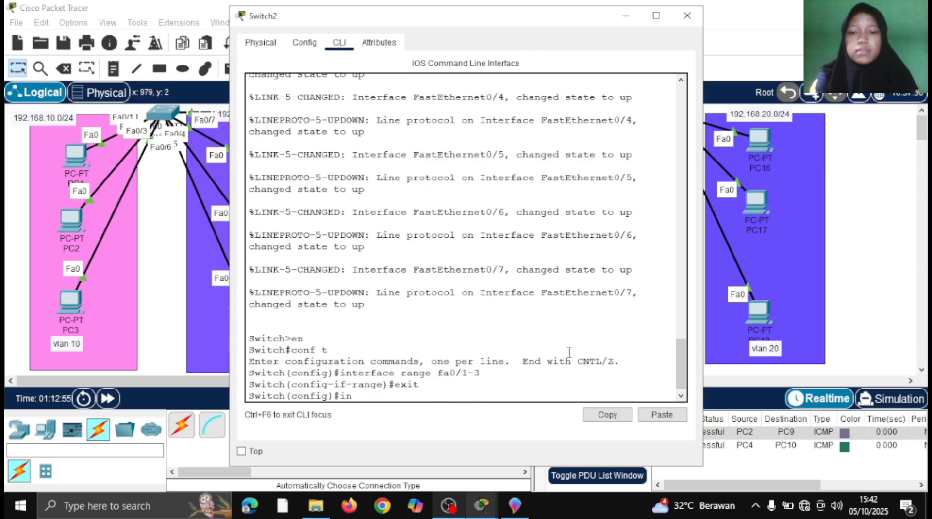
# - Create VLAN 10 on Switch2 with the name programing and exit its VLAN configuration
pyautogui.write('vlan ')
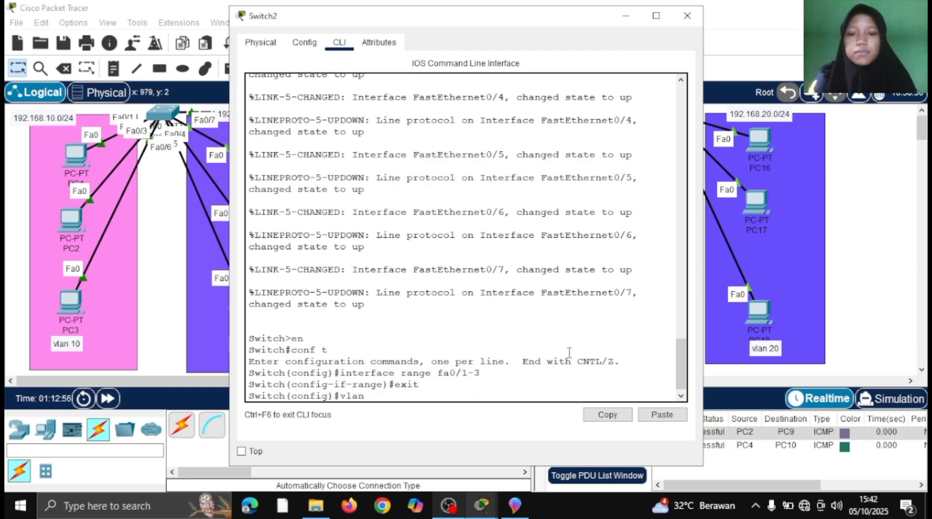
pyautogui.write('10')
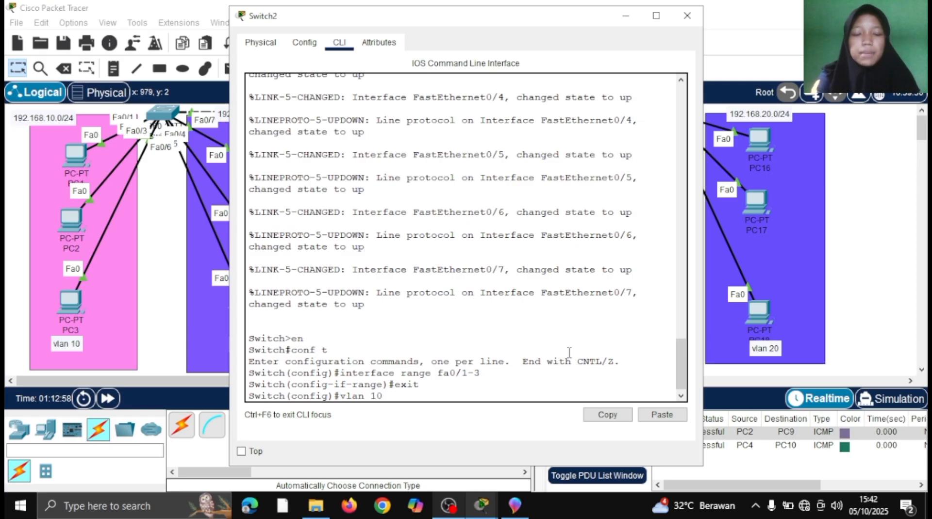
pyautogui.press('Return')
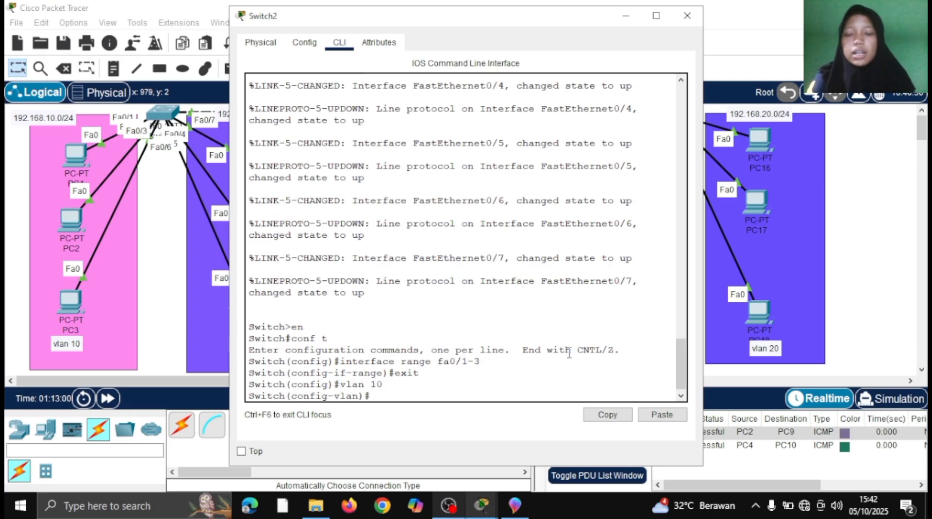
pyautogui.write('nam')
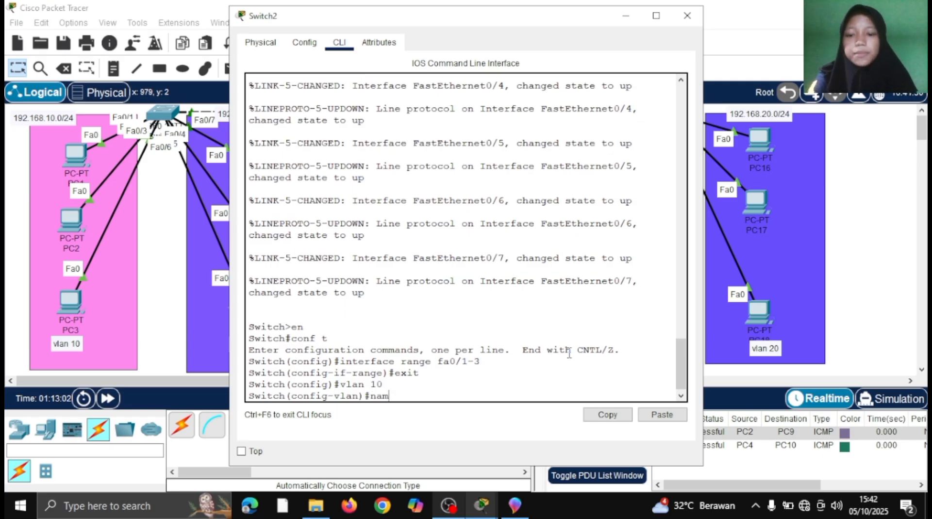
pyautogui.write('e prog')
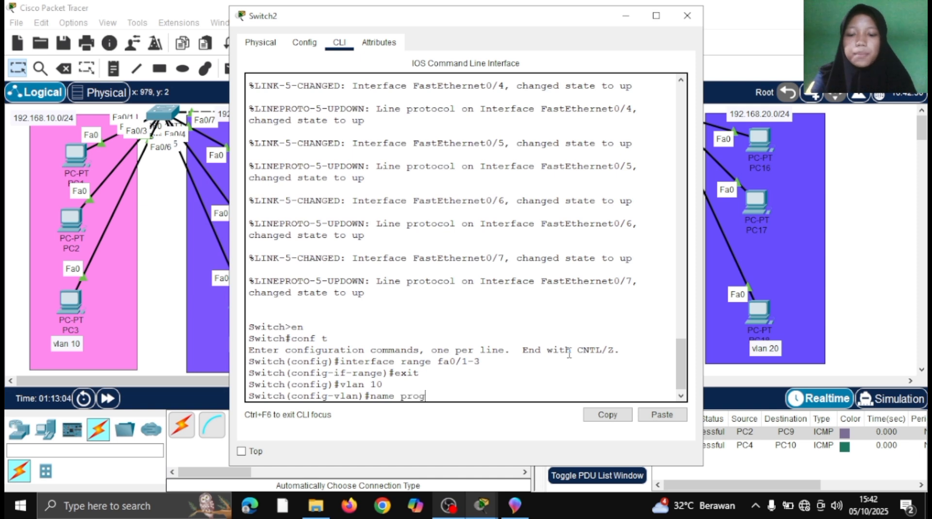
pyautogui.write('raming')
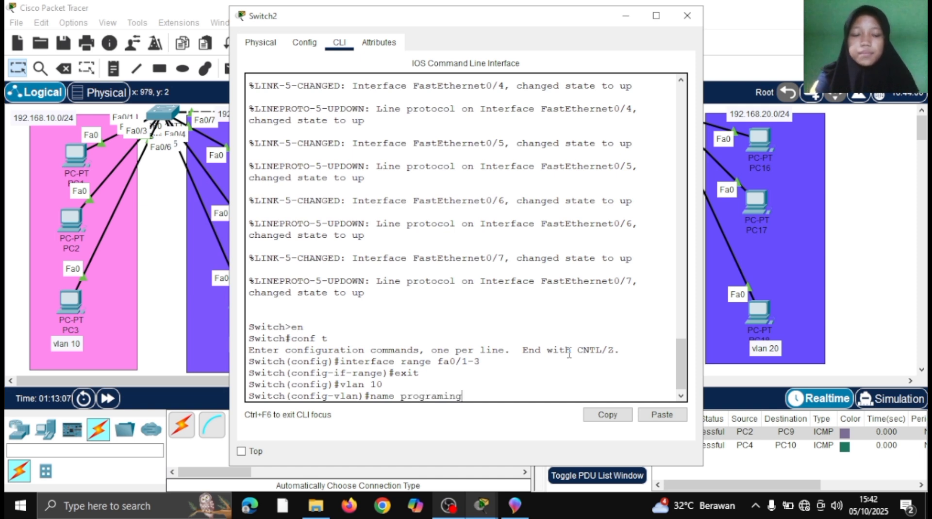
pyautogui.press('Return')
pyautogui.write('exit')
pyautogui.press('Return')
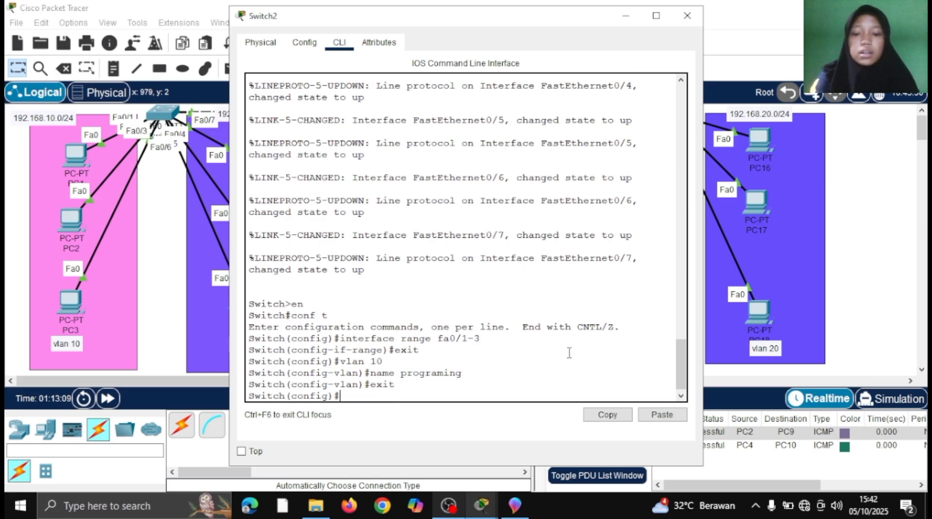
# - Create VLAN 20 on Switch2 with the name marketing and exit its VLAN configuration
pyautogui.write('vlan 20')
pyautogui.press('Return')
pyautogui.write('nam')
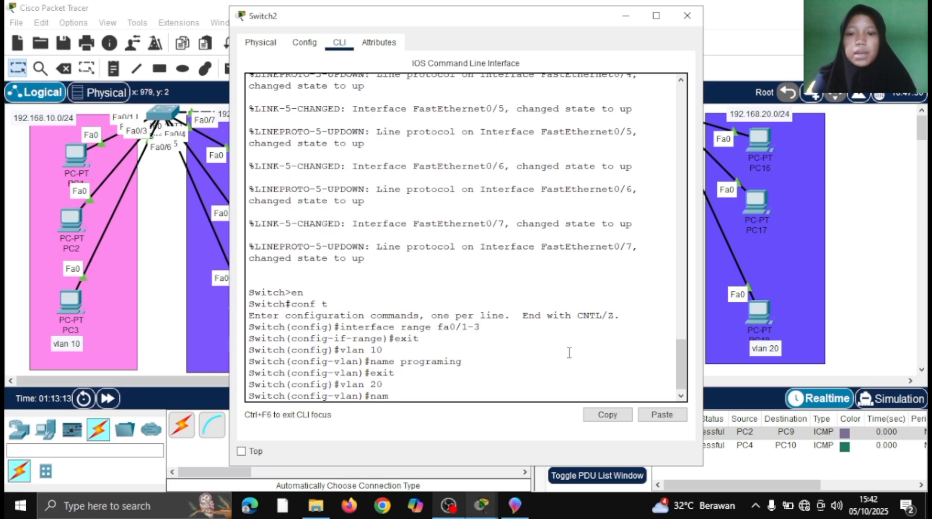
pyautogui.write('e mar')
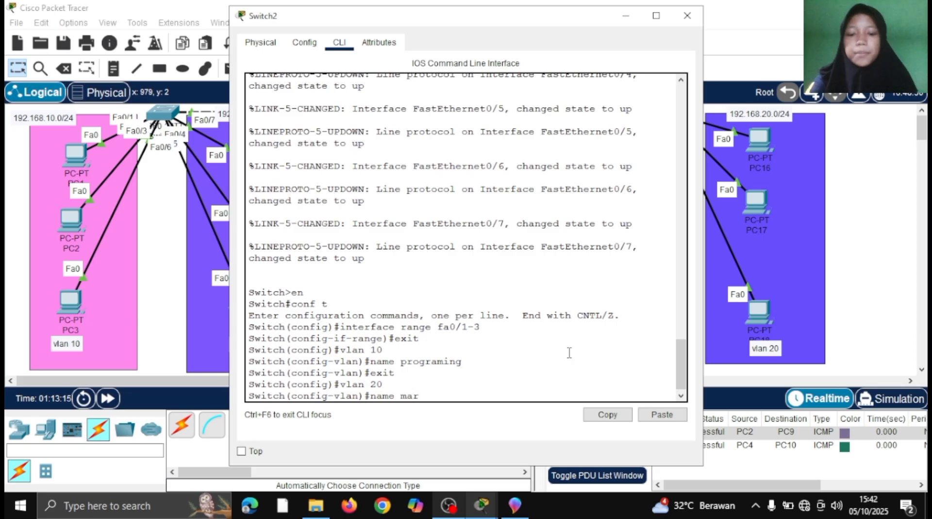
pyautogui.write('keting')
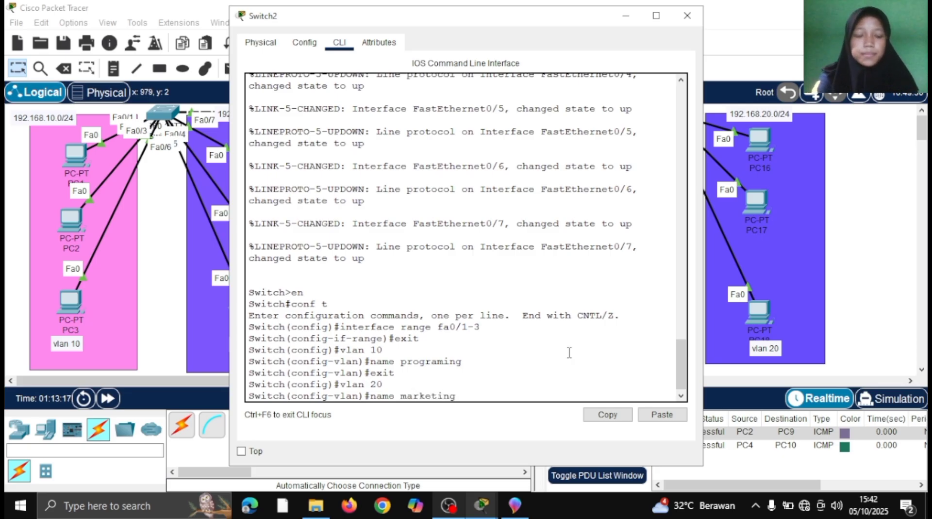
pyautogui.press('Return')
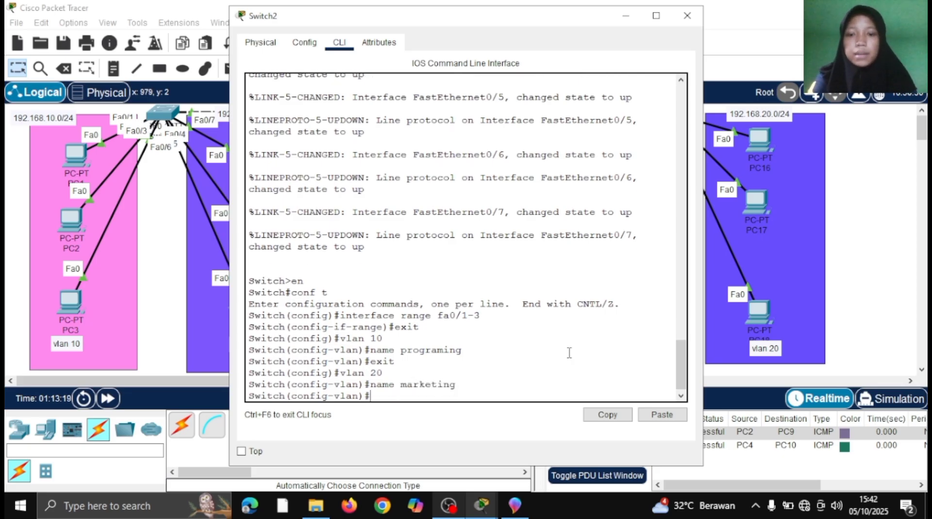
pyautogui.write('exit')
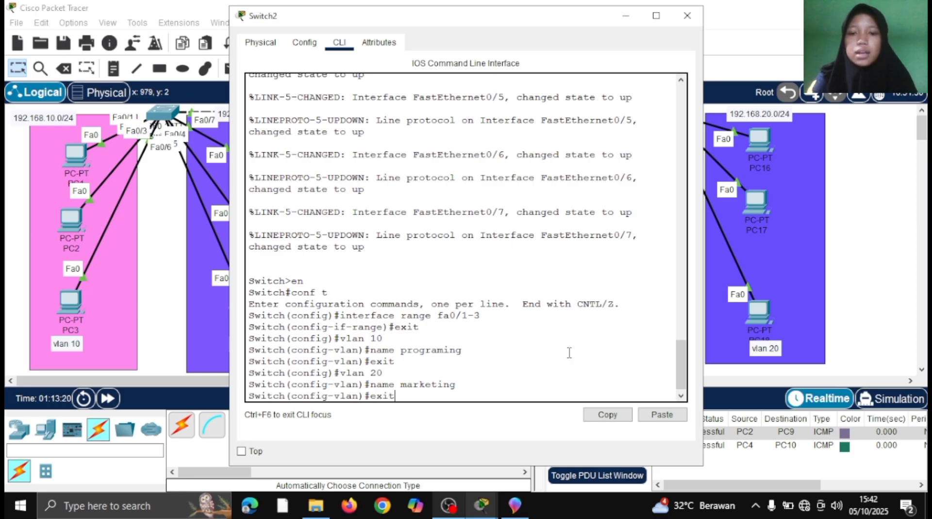
pyautogui.press('Return')
pyautogui.press('Up')
pyautogui.press('Up')
pyautogui.press('Up')
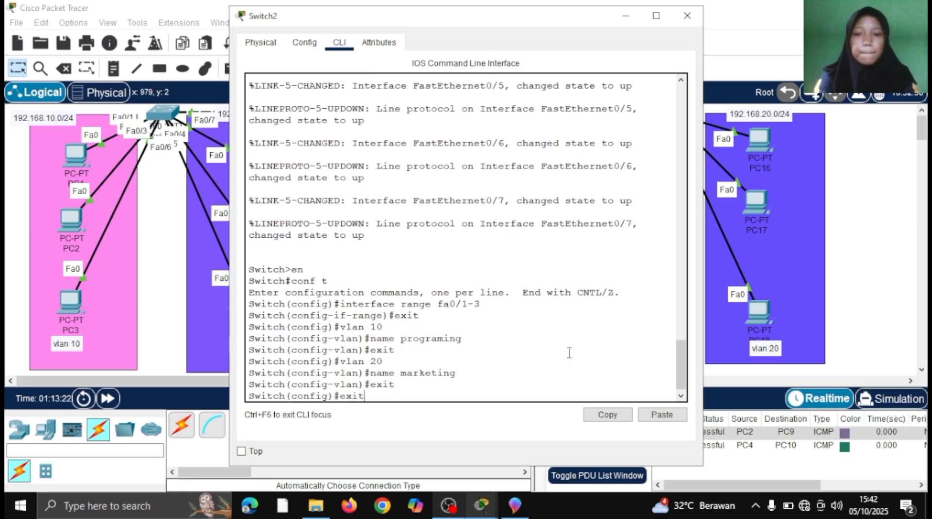
pyautogui.press('BackSpace')
pyautogui.press('BackSpace')
pyautogui.press('BackSpace')
pyautogui.press('BackSpace')
pyautogui.press('BackSpace')
pyautogui.press('BackSpace')
pyautogui.press('BackSpace')
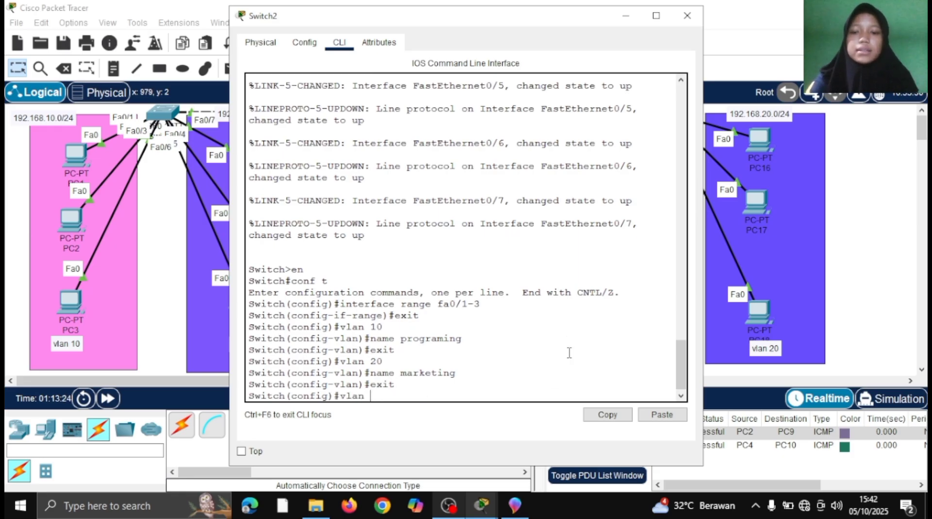
# - Check Switch2's VLAN list with the do show vlan brief command
pyautogui.write('do show')
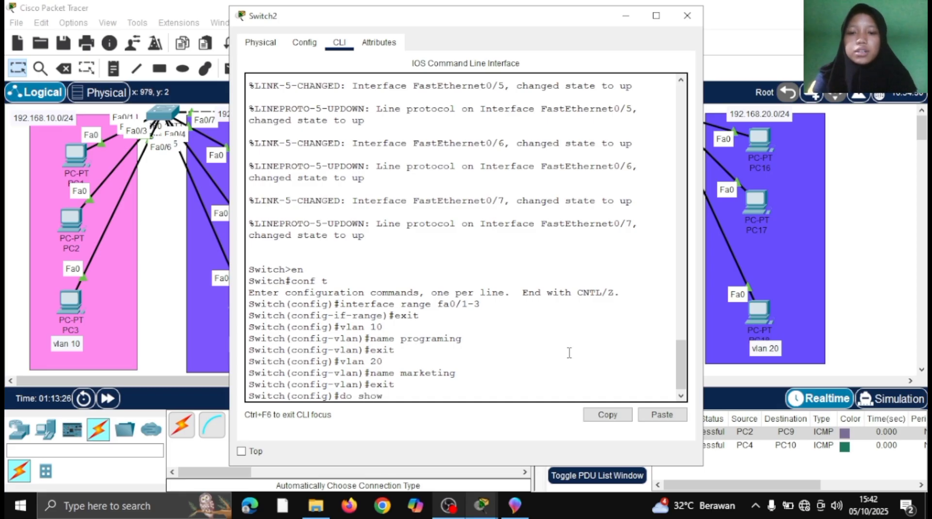
pyautogui.write(' vla')
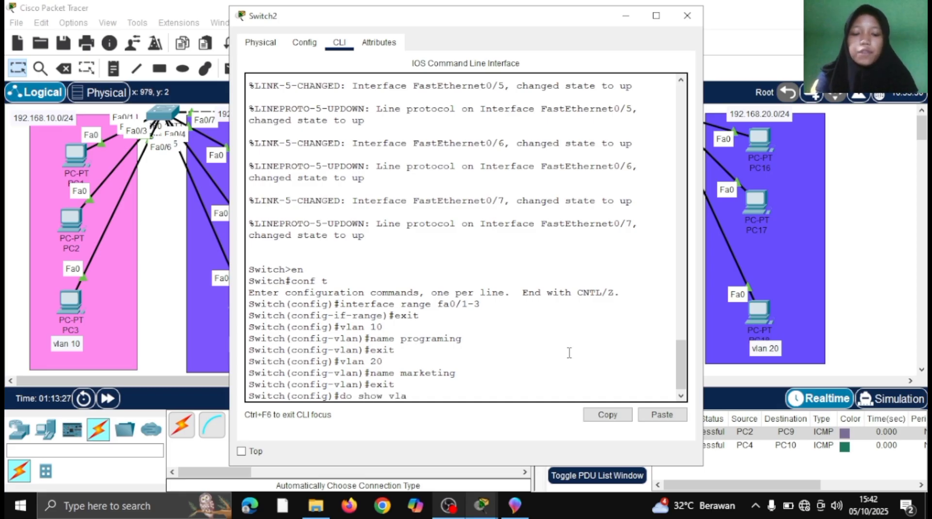
pyautogui.write('n brief')
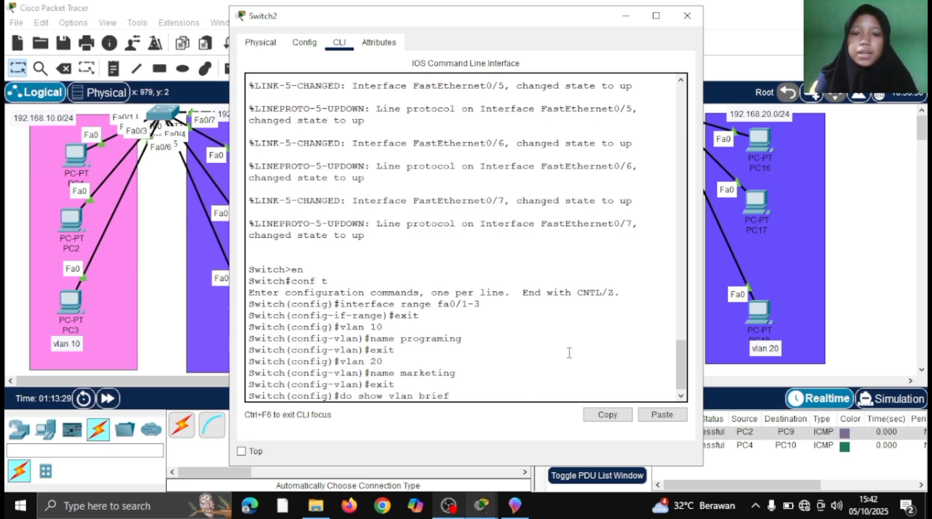
pyautogui.press('Return')
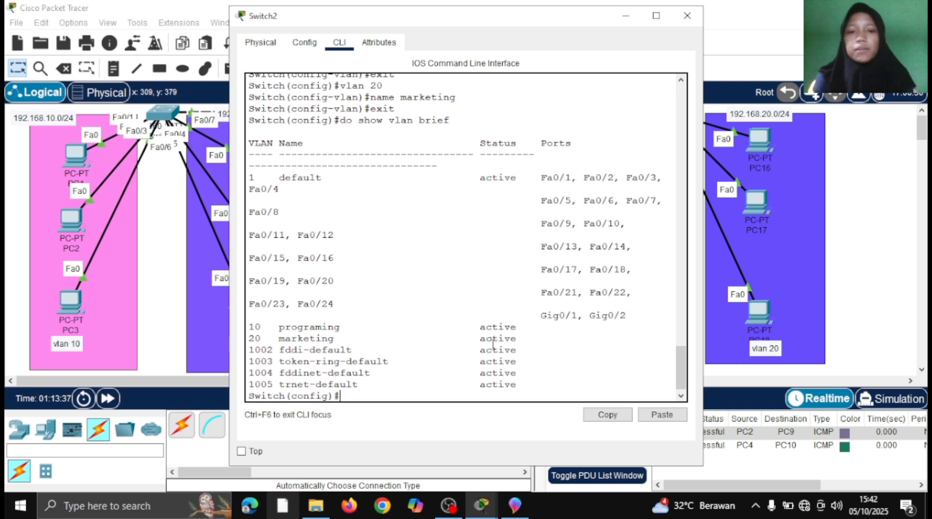
# - Enter configuration of Switch2's ports fa0/1-3 with the interface range command
pyautogui.write('int')
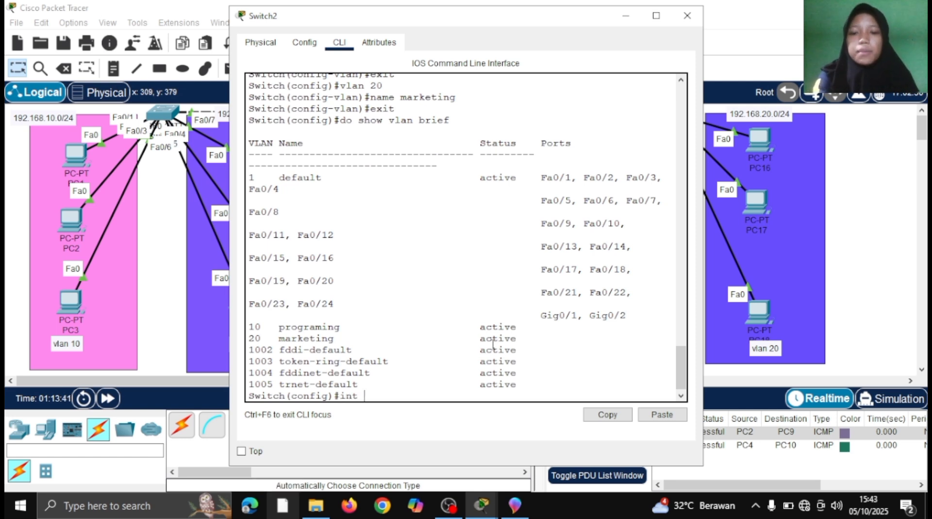
pyautogui.write(' f')
pyautogui.press('BackSpace')
pyautogui.press('BackSpace')
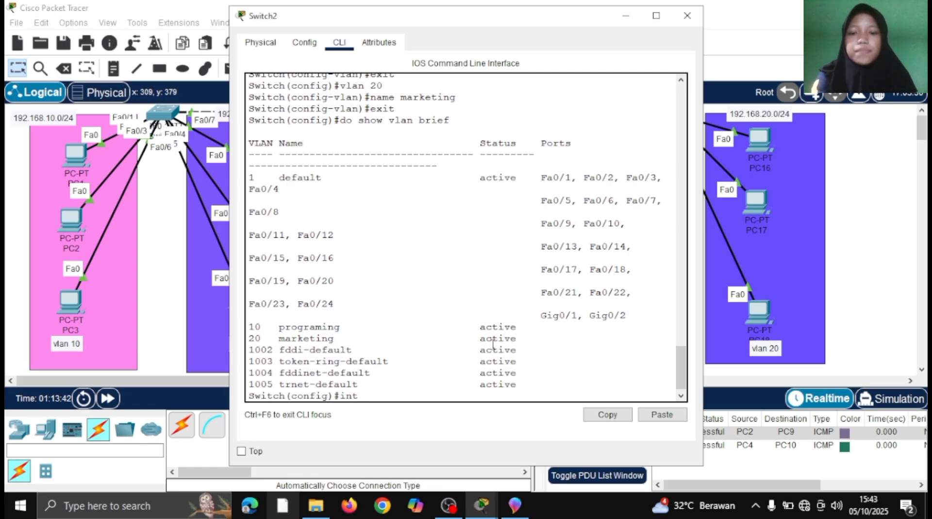
pyautogui.write('erface range')
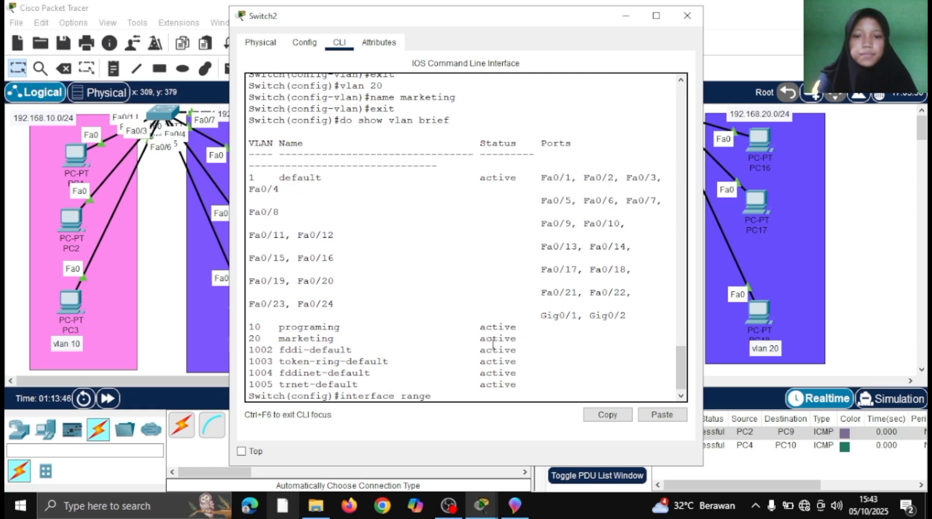
pyautogui.write(' fa0/1-')
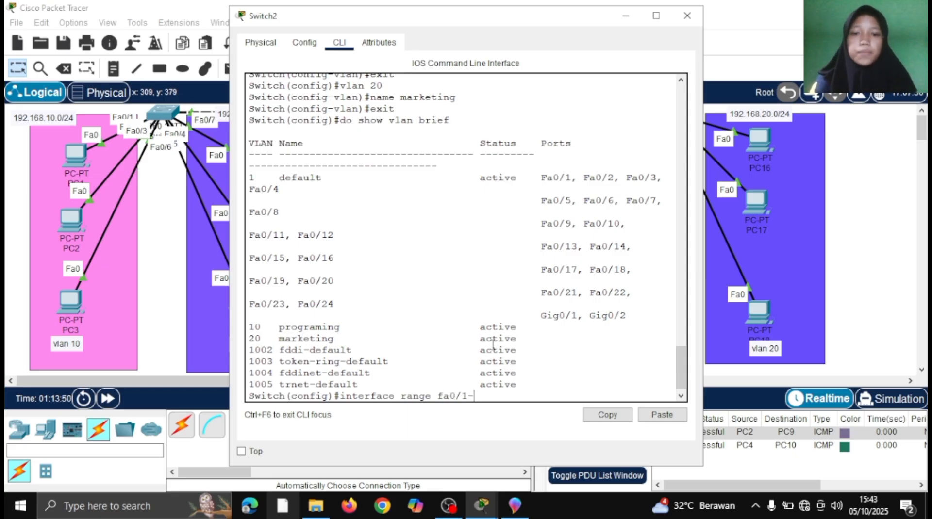
pyautogui.write('3')
pyautogui.press('Return')
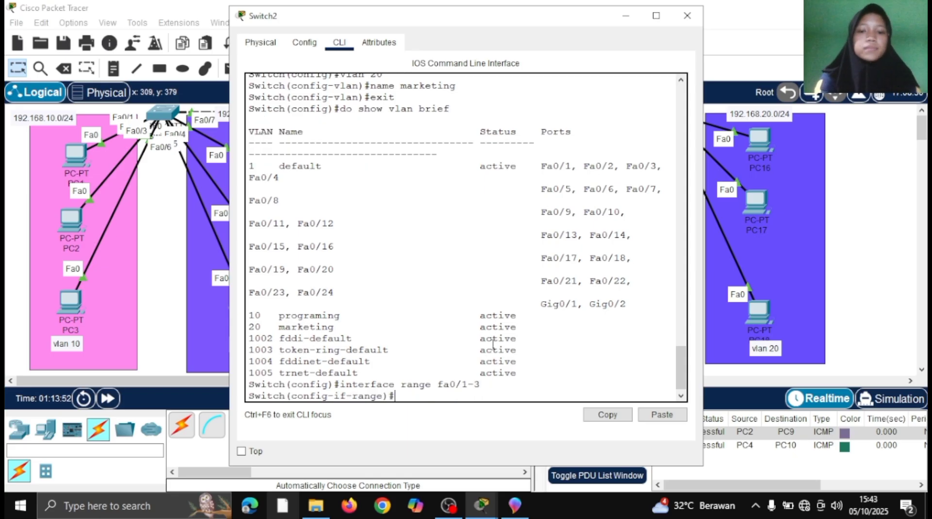
pyautogui.press('Up')
pyautogui.press('Up')
pyautogui.press('Up')
pyautogui.press('Up')
pyautogui.press('Up')
pyautogui.press('Up')
pyautogui.press('Up')
pyautogui.press('Up')
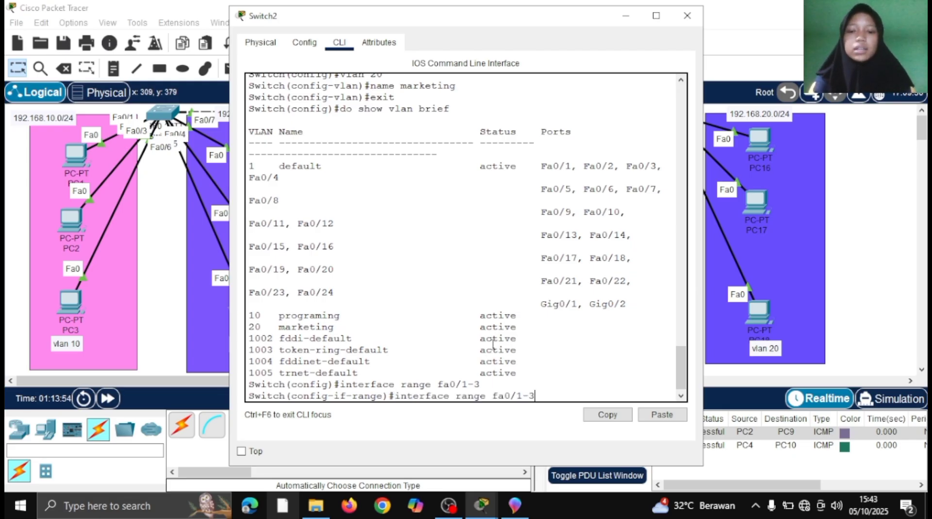
pyautogui.press('Up')
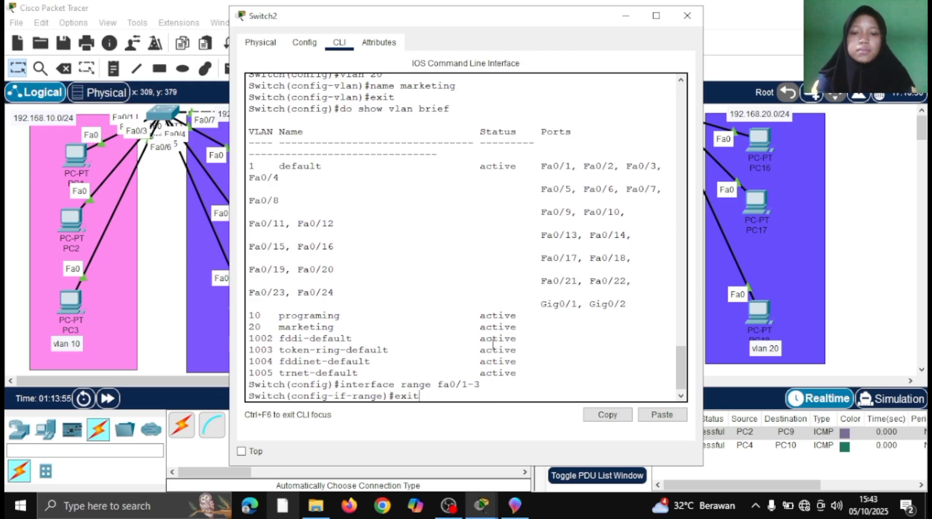
pyautogui.press('BackSpace')
pyautogui.press('BackSpace')
# - Set ports fa0/1-3 to access mode with switchport mode access and begin a further switchport command
pyautogui.write('switchp')
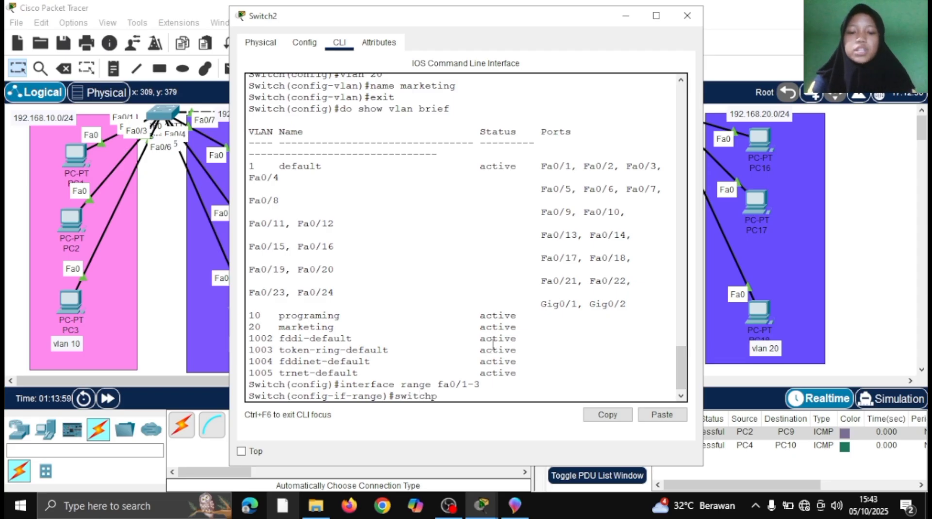
pyautogui.write('ort mode acce')
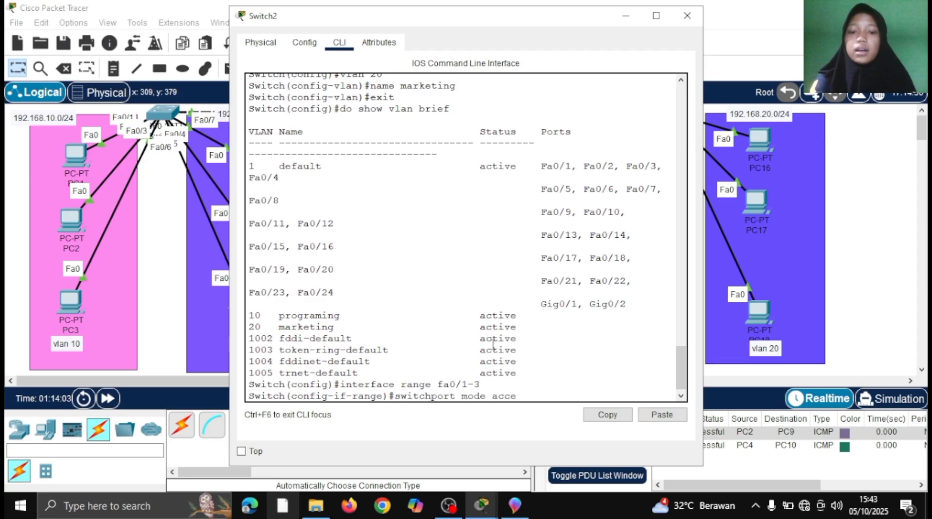
pyautogui.write('ss')
pyautogui.press('Return')
pyautogui.write('switchport')
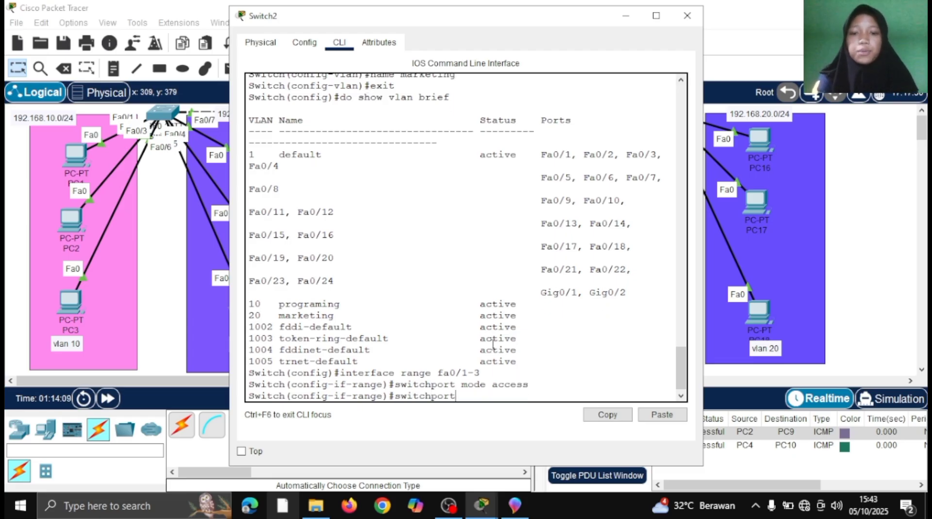
# - Assign the fa0/1-3 port range on Switch2 to access VLAN 10 and exit the interface configuration
pyautogui.write(' acc')
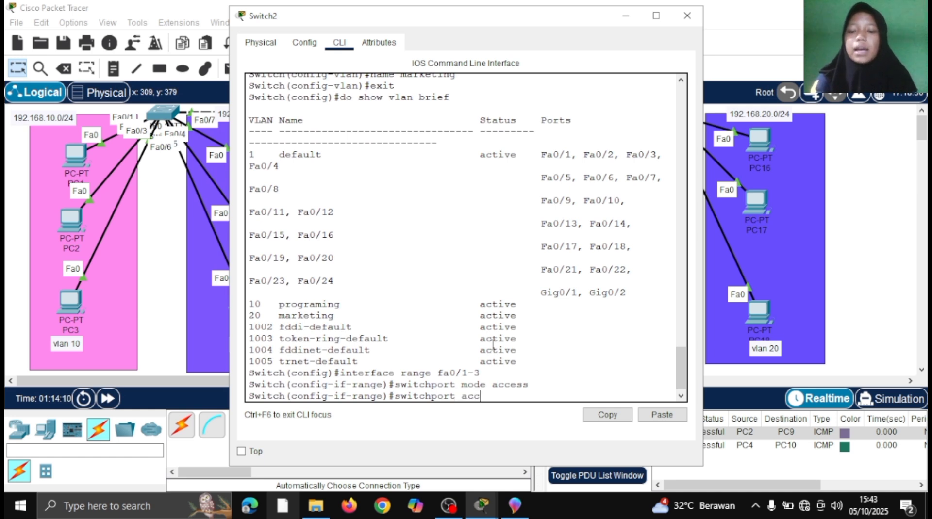
pyautogui.write('ess')
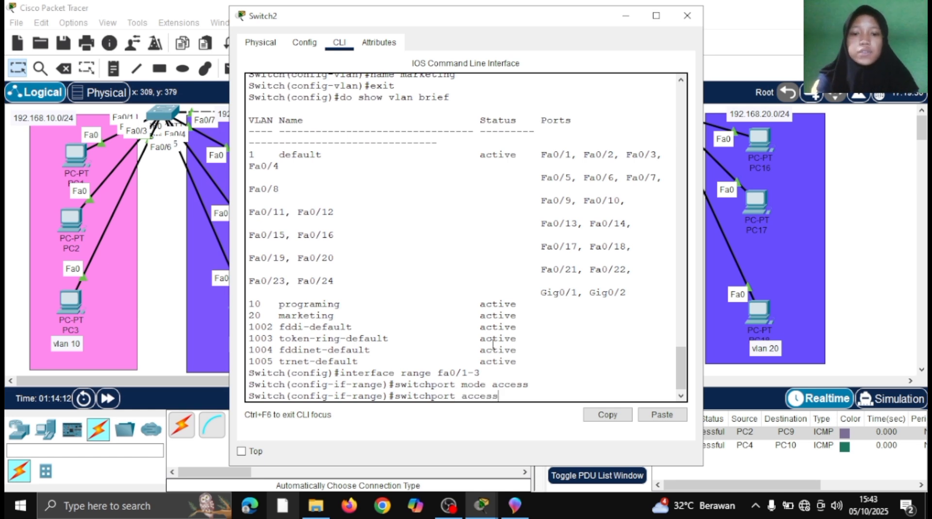
pyautogui.write(' vlan 10')
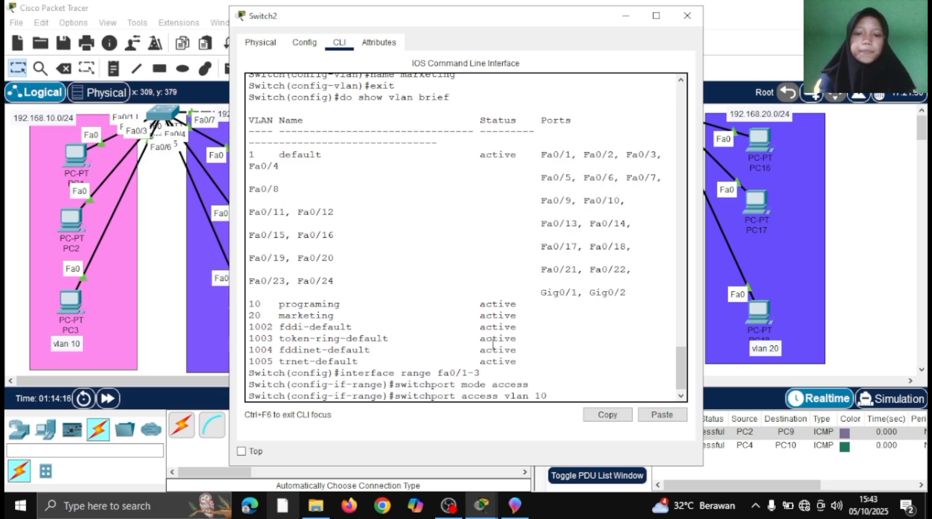
pyautogui.press('Return')
pyautogui.write('exit')
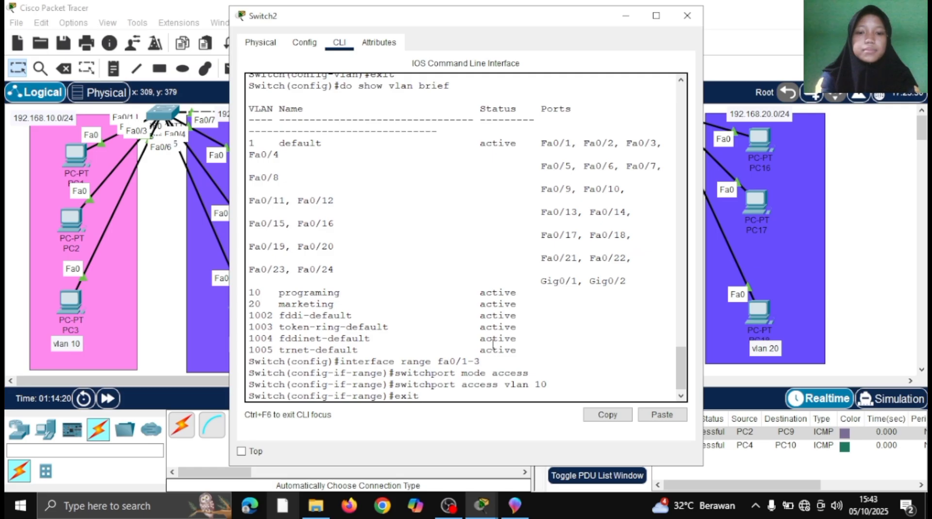
pyautogui.press('Return')
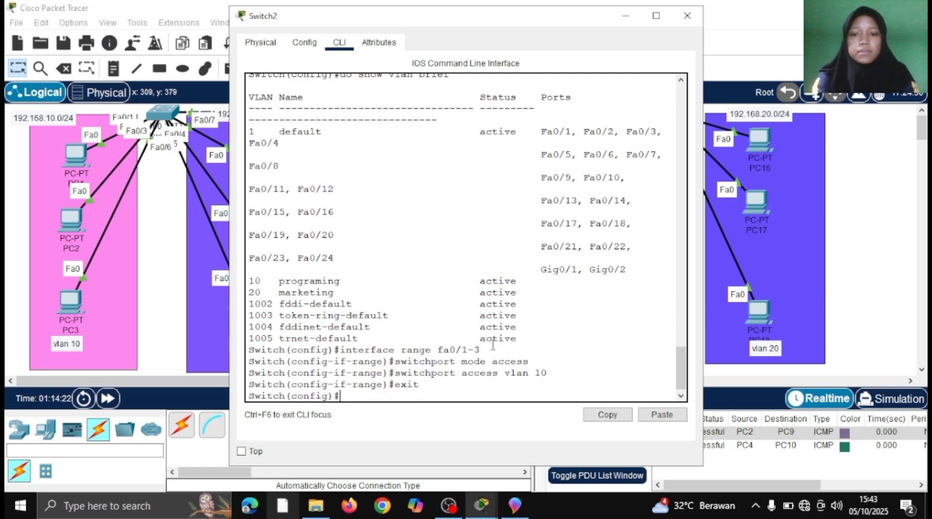
# - Show the brief VLAN table on Switch2 from global configuration mode to check the VLAN 10 ports
pyautogui.write('do sho')
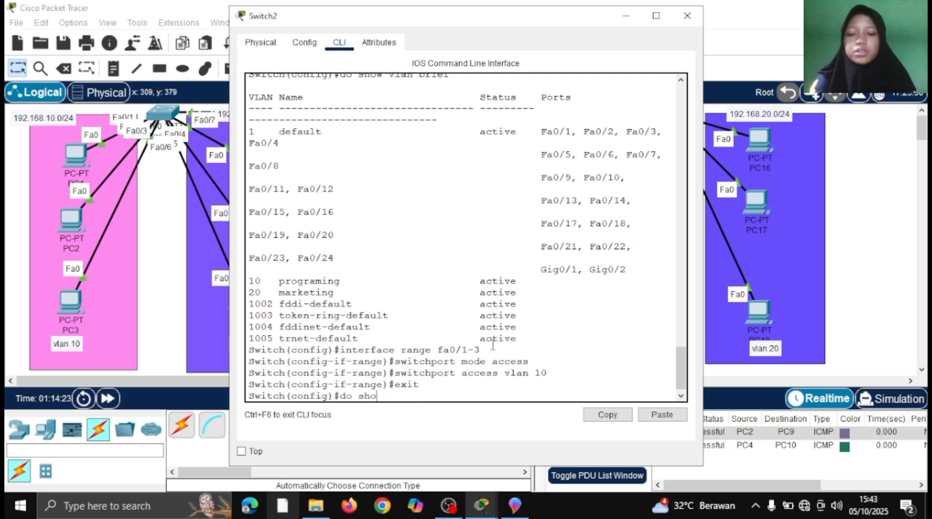
pyautogui.write('w vlan b')
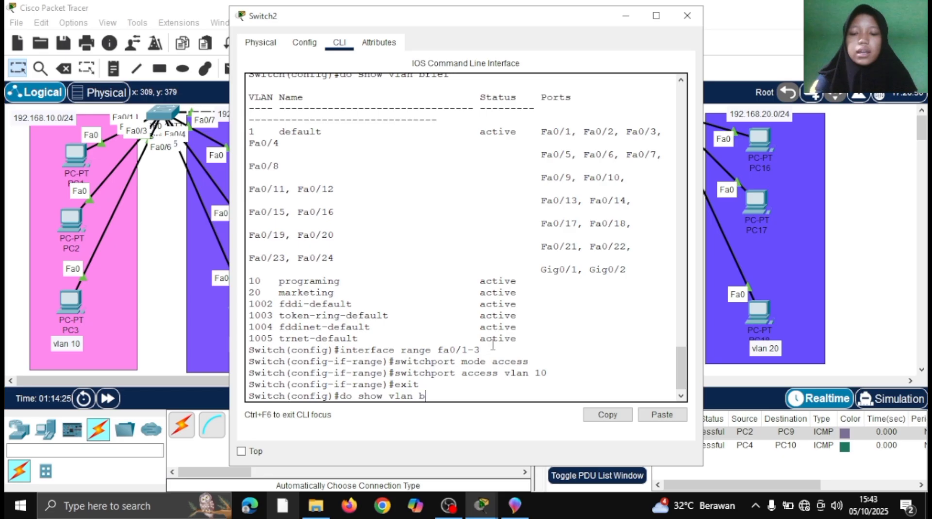
pyautogui.write('rief')
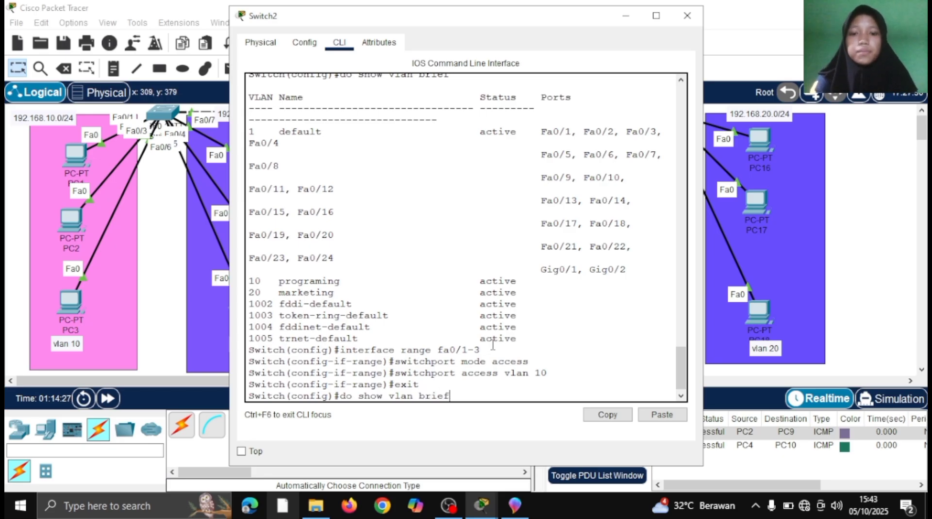
pyautogui.press('Return')
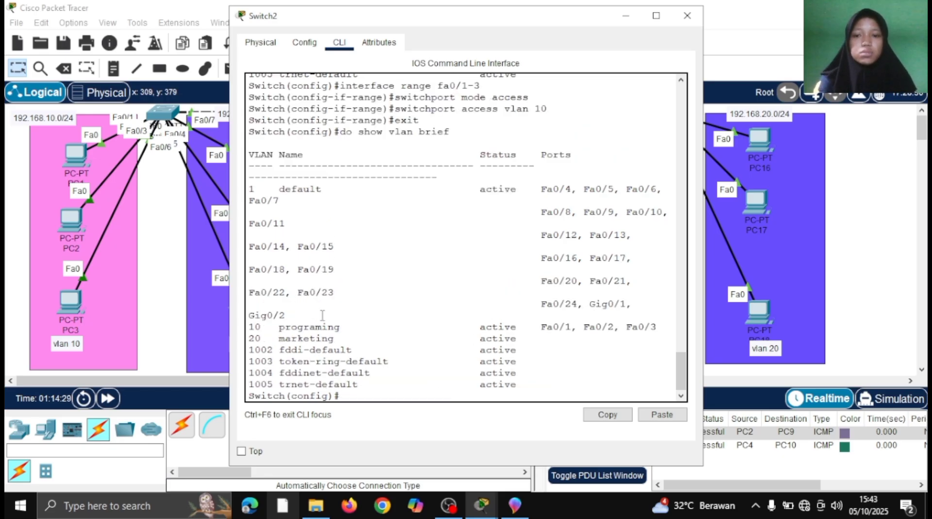
# - Enter interface configuration for the port range fa0/4-6 on Switch2
pyautogui.write('int')
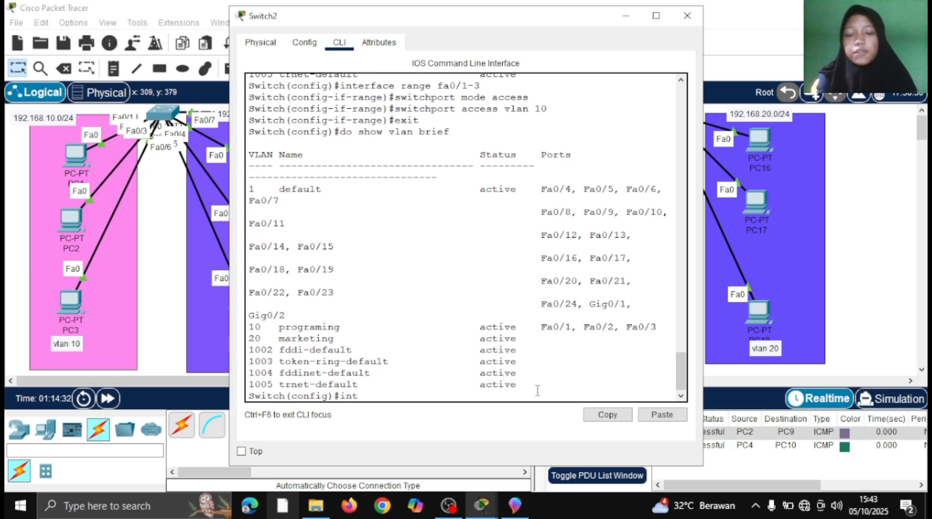
pyautogui.write(' f')
pyautogui.press('BackSpace')
pyautogui.press('BackSpace')
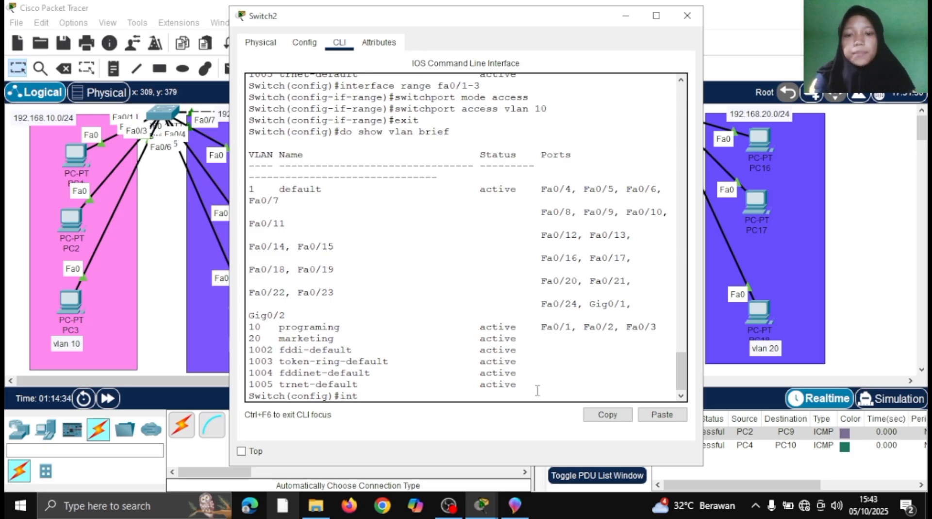
pyautogui.write('erface rang')
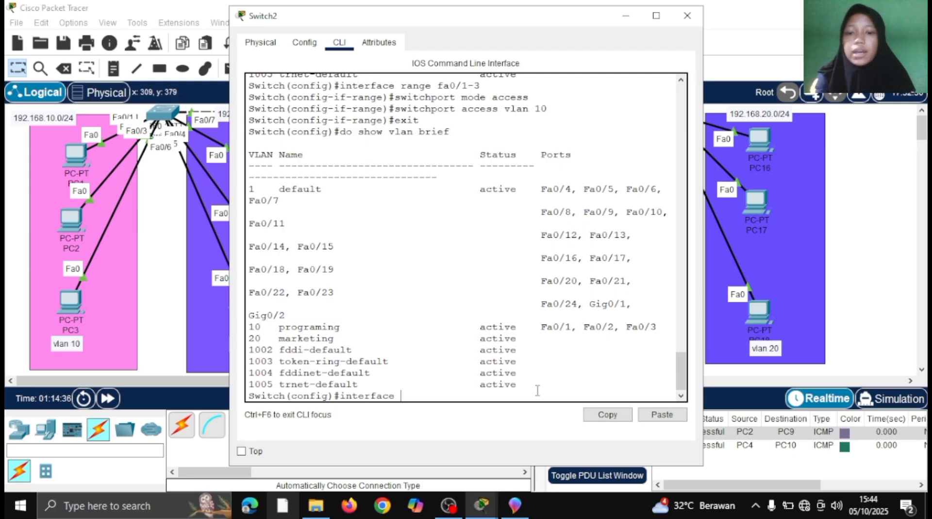
pyautogui.write('e ')
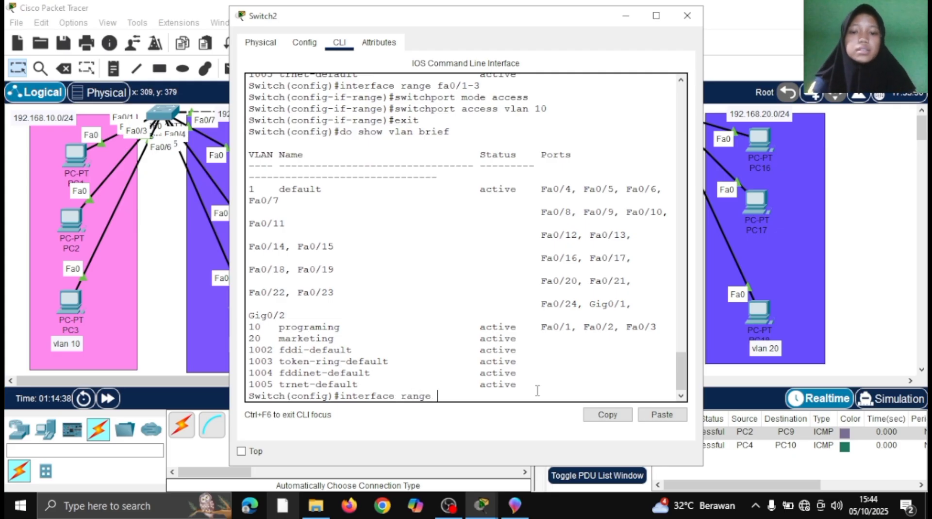
pyautogui.write('g')
pyautogui.press('BackSpace')
pyautogui.write('fa0/1')
pyautogui.press('BackSpace')
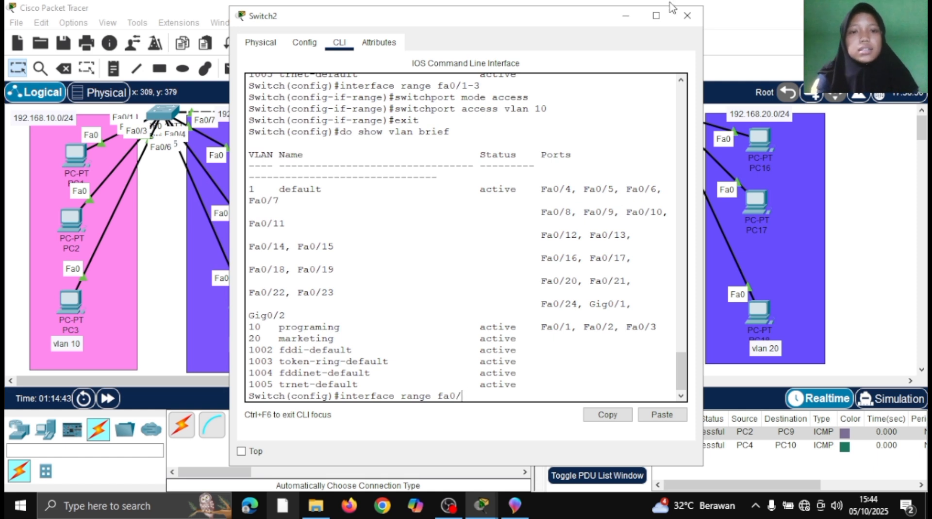
pyautogui.click(626, 17)
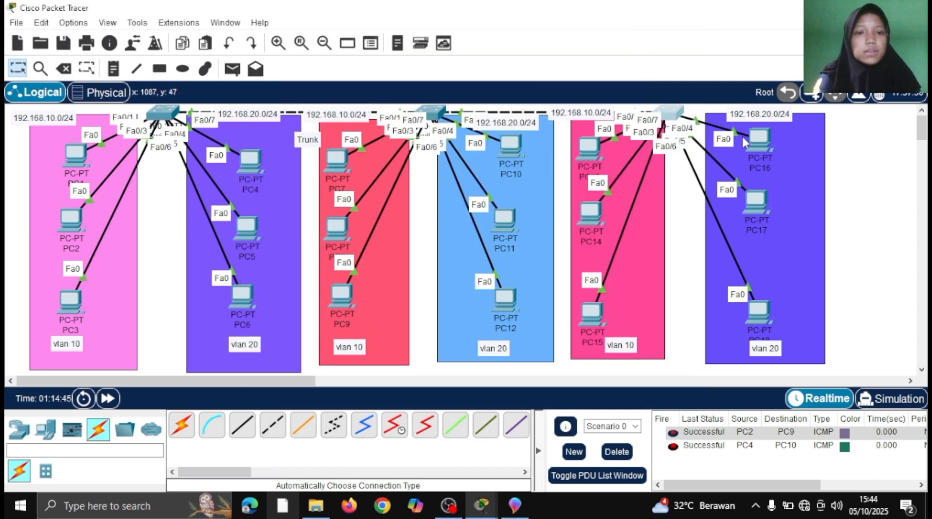
pyautogui.click(662, 113)
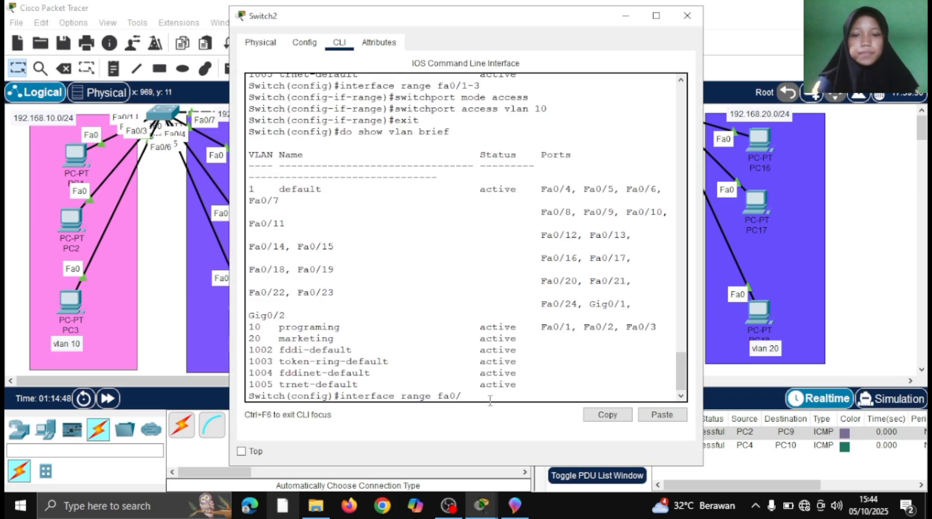
pyautogui.write('4-6')
pyautogui.press('Return')
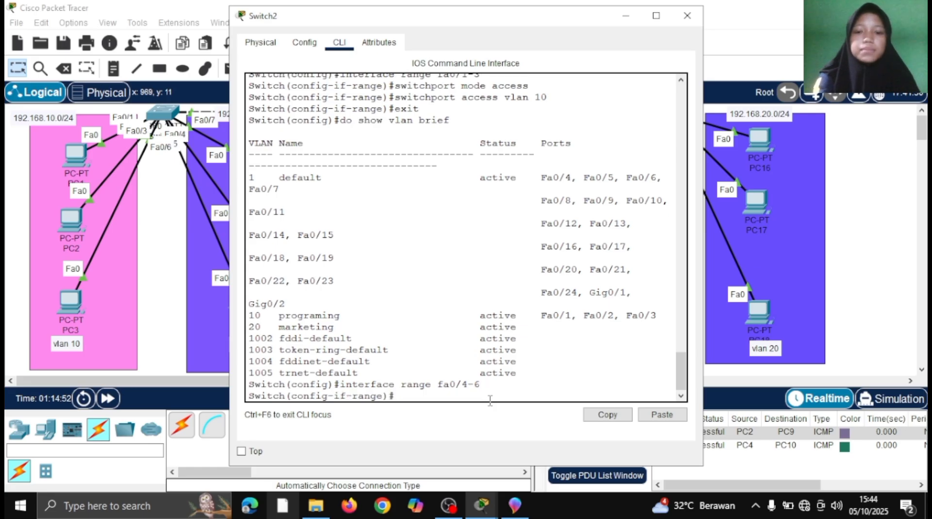
# - Set the fa0/4-6 ports on Switch2 to access mode and assign them to VLAN 20
pyautogui.press('Up')
pyautogui.press('Up')
pyautogui.press('Up')
pyautogui.press('Up')
pyautogui.press('Up')
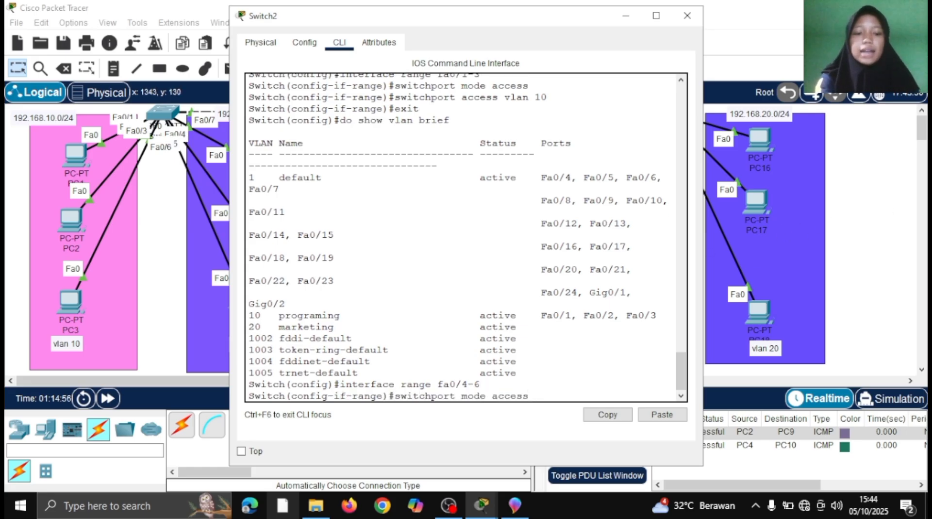
pyautogui.press('Return')
pyautogui.press('Up')
pyautogui.press('Up')
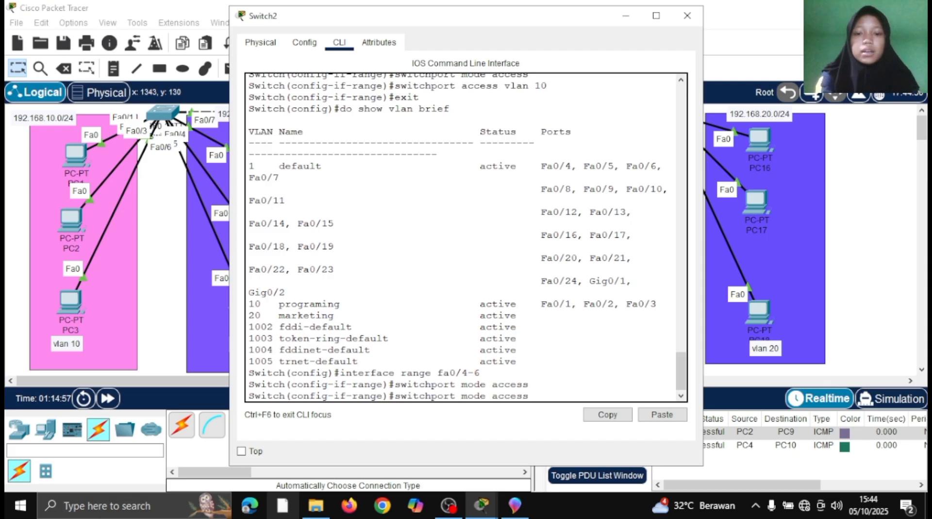
pyautogui.press('Down')
pyautogui.press('Down')
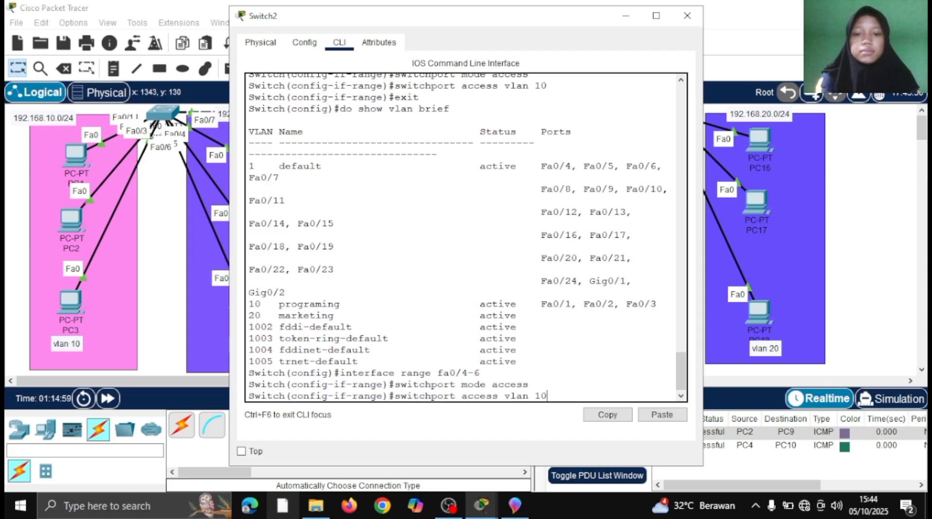
pyautogui.press('BackSpace')
pyautogui.press('BackSpace')
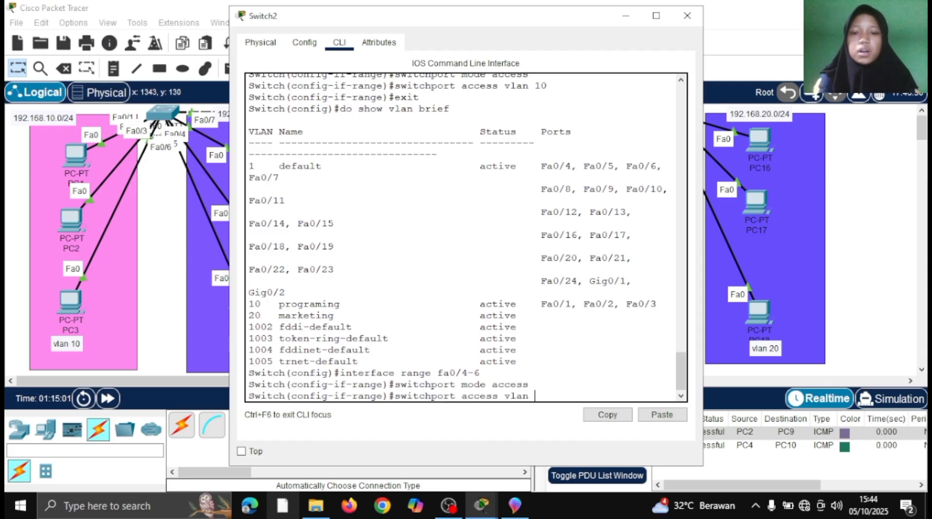
pyautogui.write('20')
pyautogui.press('Return')
# - Show the brief VLAN table on Switch2 and highlight the programing and marketing VLAN rows
pyautogui.press('Up')
pyautogui.press('Up')
pyautogui.press('Up')
pyautogui.press('Up')
pyautogui.press('Return')
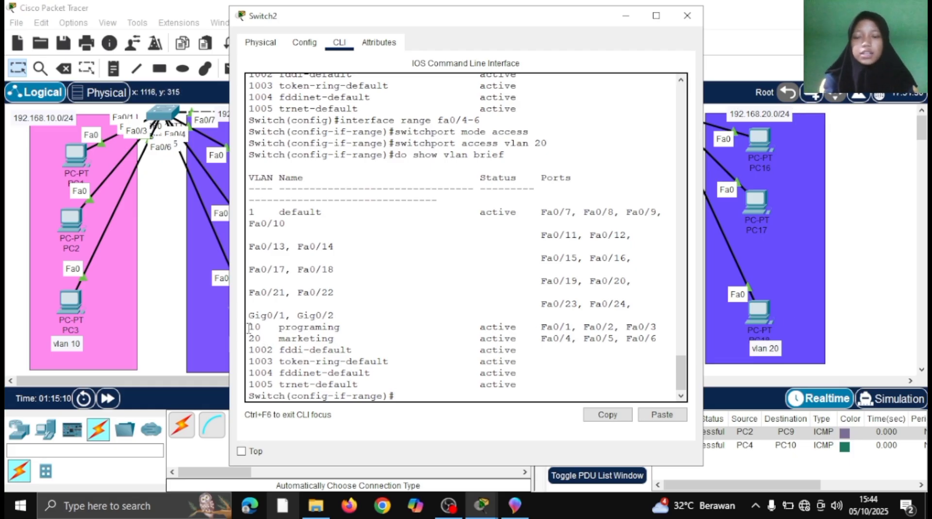
pyautogui.moveTo(251, 326); pyautogui.dragTo(702, 342)
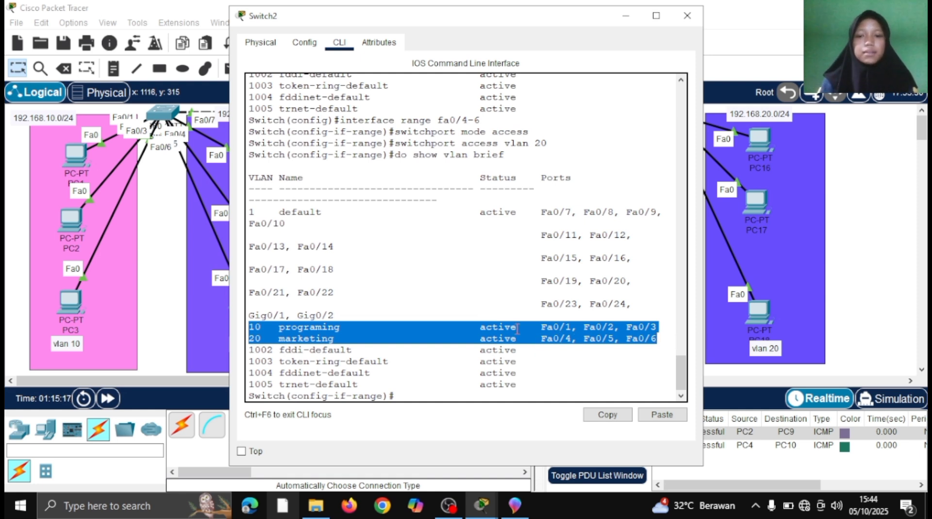
# - Look at PC16's IP configuration and recheck Switch2's VLAN table, returning to the network topology
pyautogui.click(621, 16)
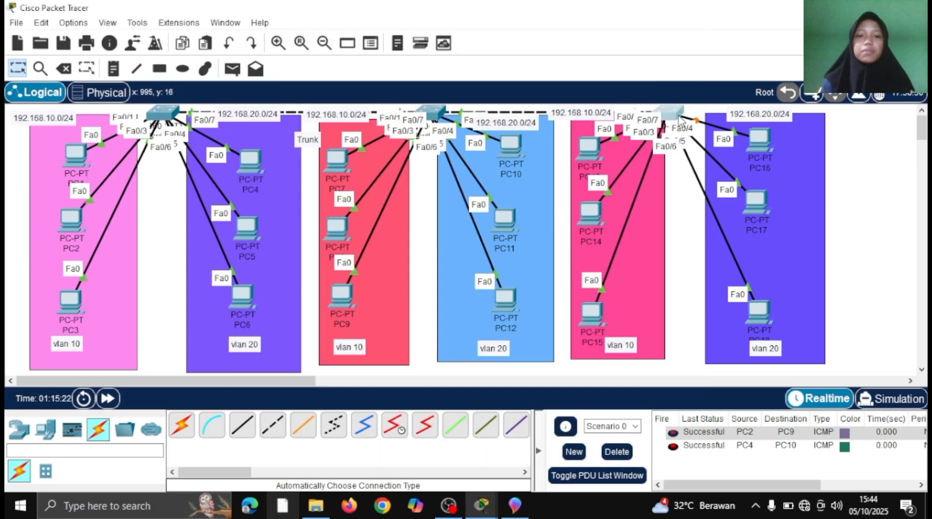
pyautogui.click(759, 146)
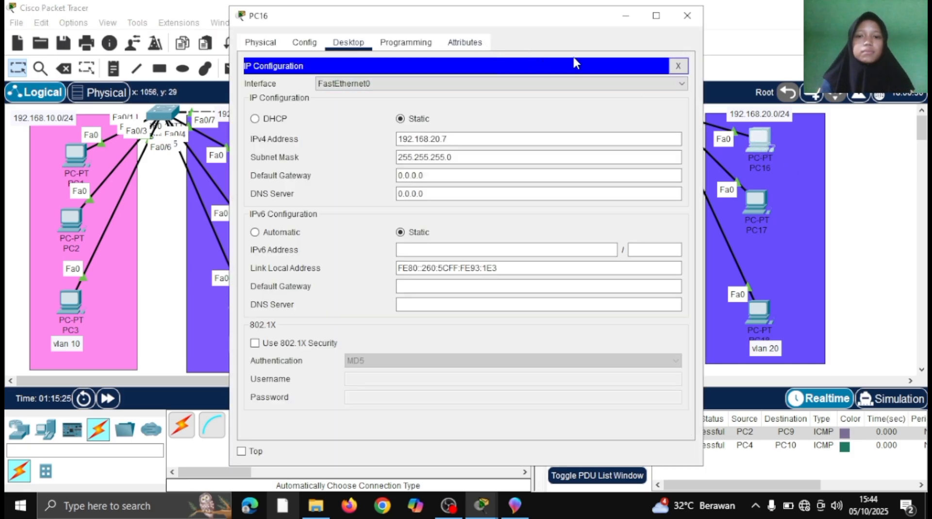
pyautogui.click(624, 16)
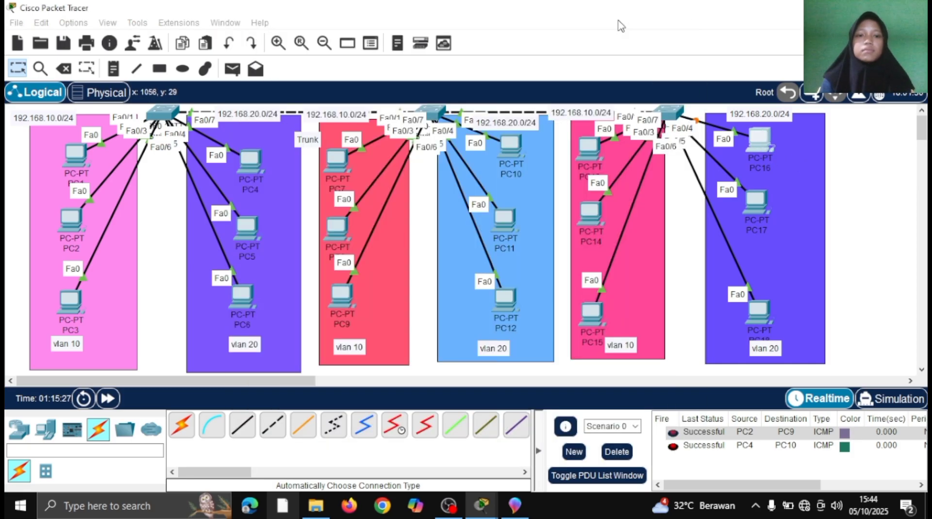
pyautogui.click(669, 112)
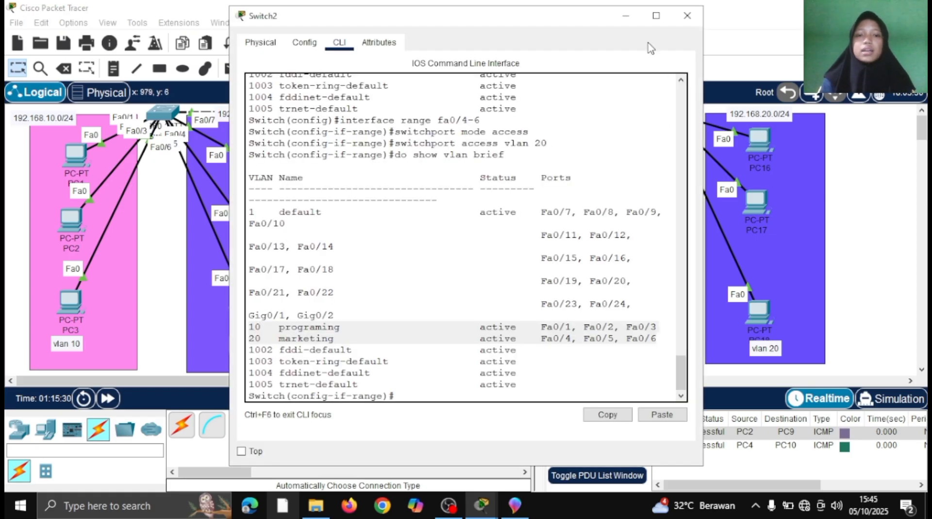
pyautogui.click(625, 16)
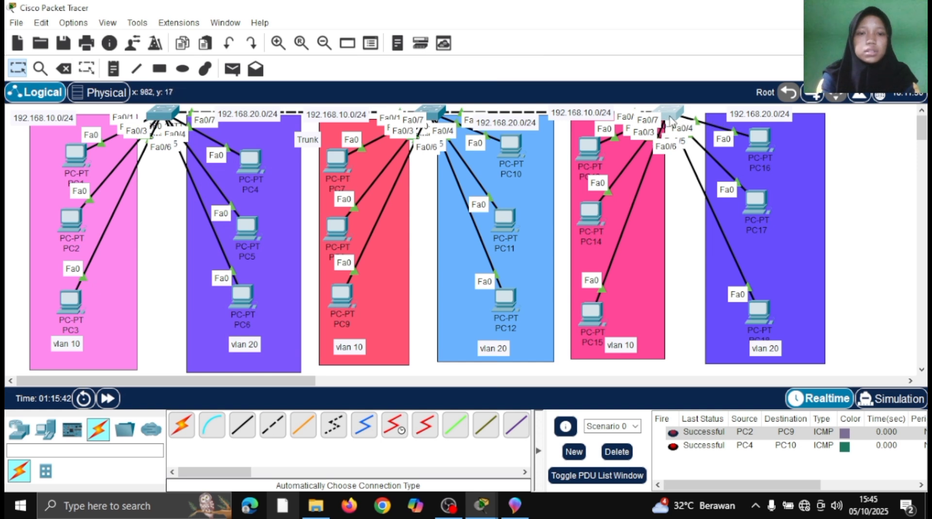
# - Reposition Switch2 between the PC13–PC15 and PC16–PC18 groups and move the 192.168.20.0/24 label clear of Switch1's Fa0/8 label
pyautogui.moveTo(671, 120); pyautogui.dragTo(539, 103)
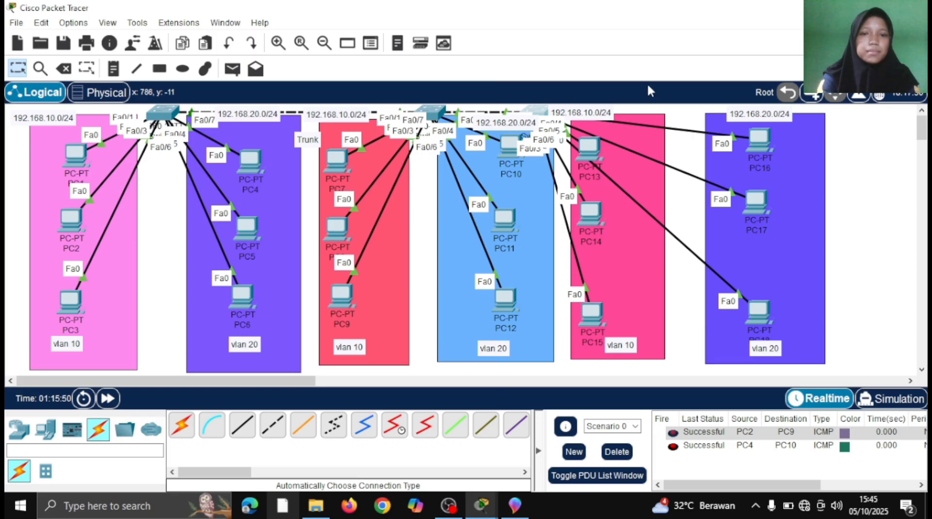
pyautogui.click(542, 113)
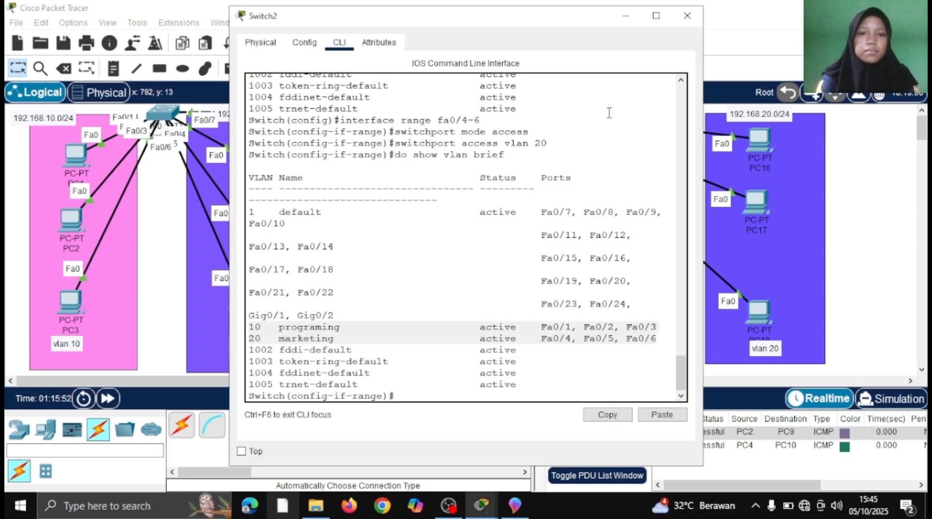
pyautogui.click(687, 15)
pyautogui.moveTo(534, 110); pyautogui.dragTo(684, 103)
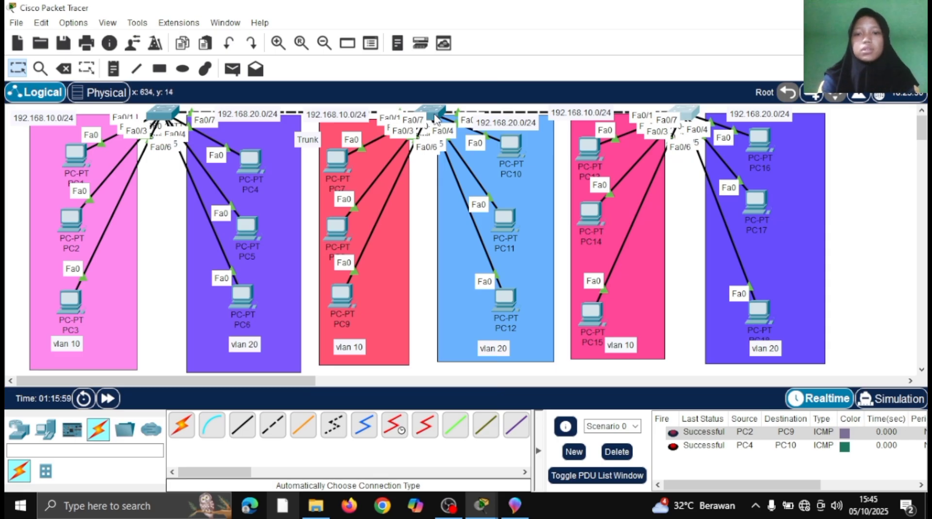
pyautogui.moveTo(434, 120)
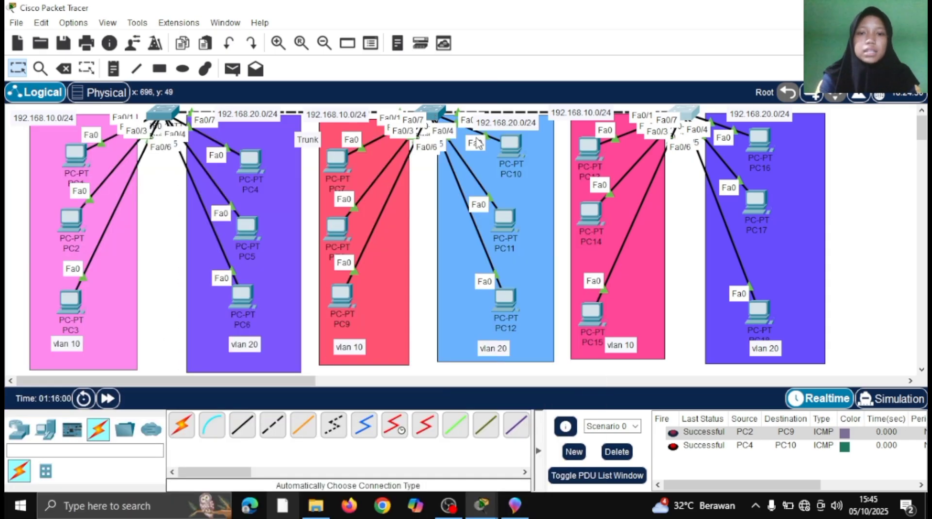
pyautogui.moveTo(501, 136); pyautogui.dragTo(520, 127)
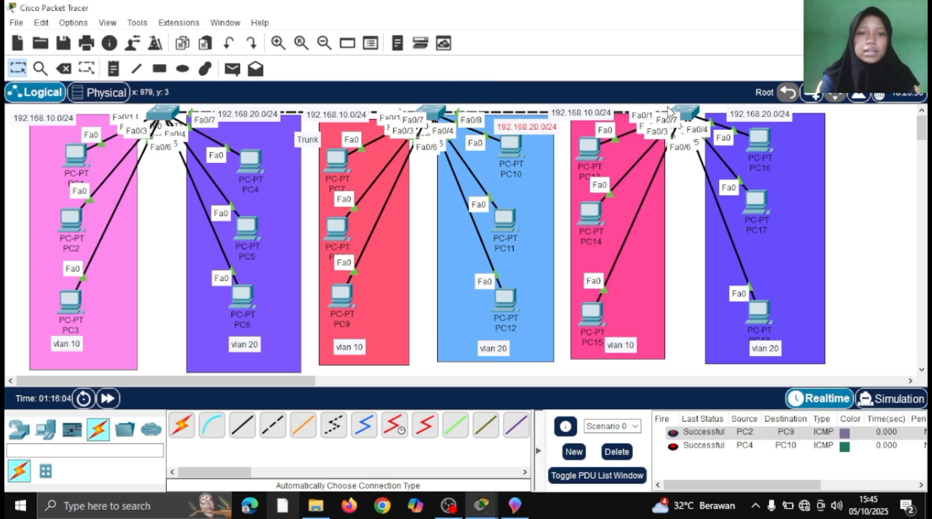
# - Configure interface fa0/8 on Switch1 as a trunk port from global configuration mode
pyautogui.click(430, 111)
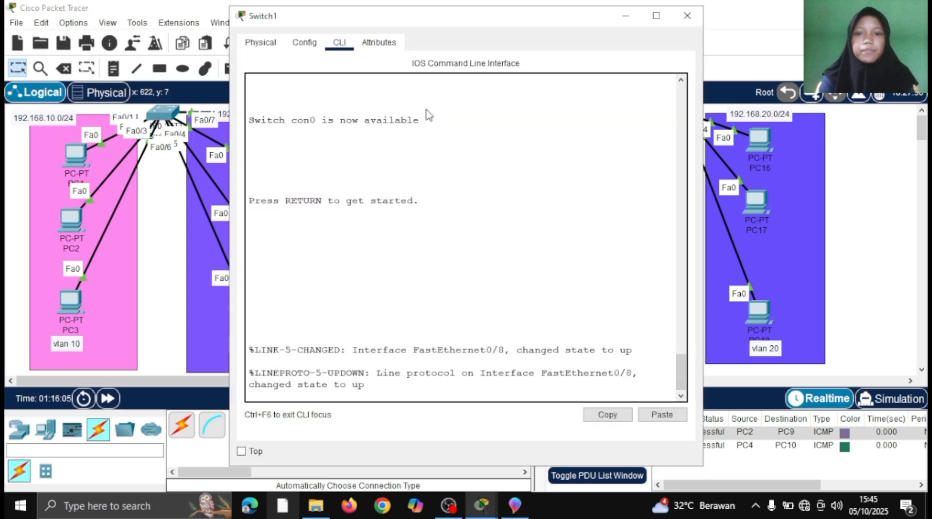
pyautogui.press('Return')
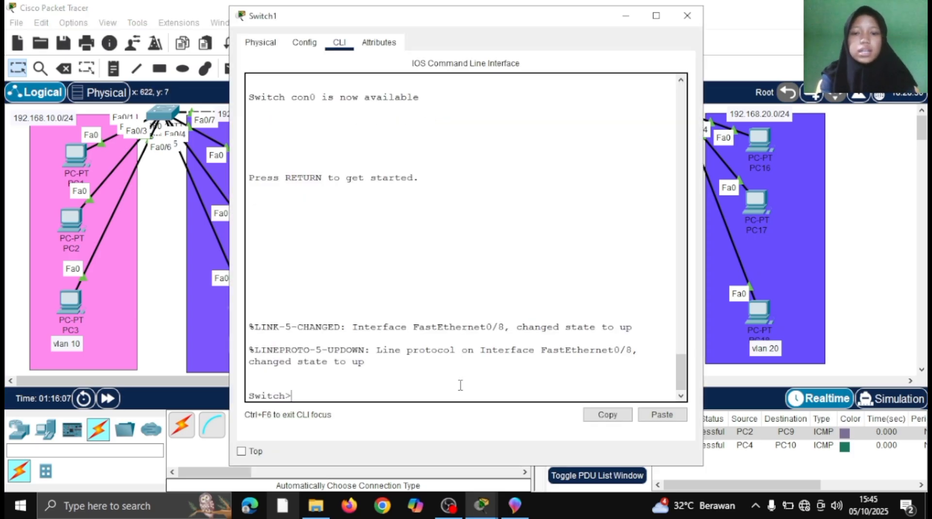
pyautogui.write('en')
pyautogui.press('Return')
pyautogui.write('conf t')
pyautogui.press('Return')
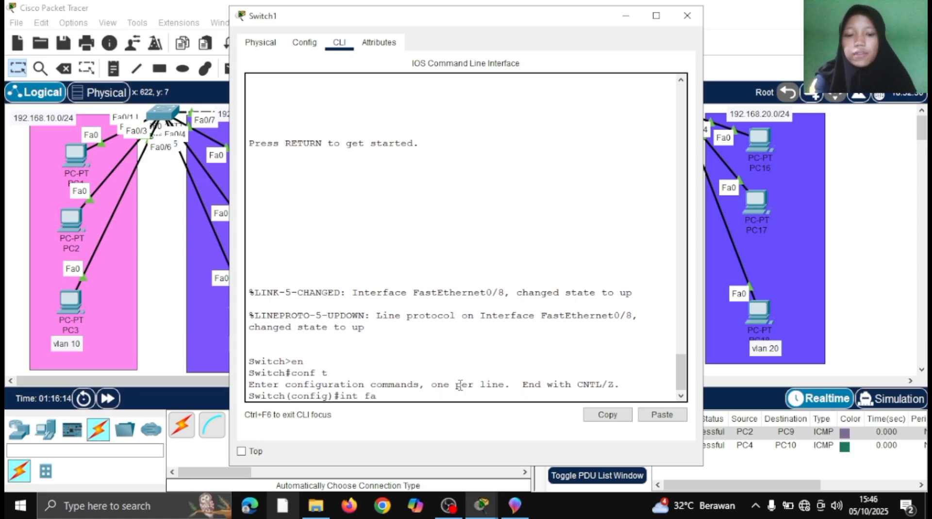
pyautogui.write('int fa0/8')
pyautogui.press('Return')
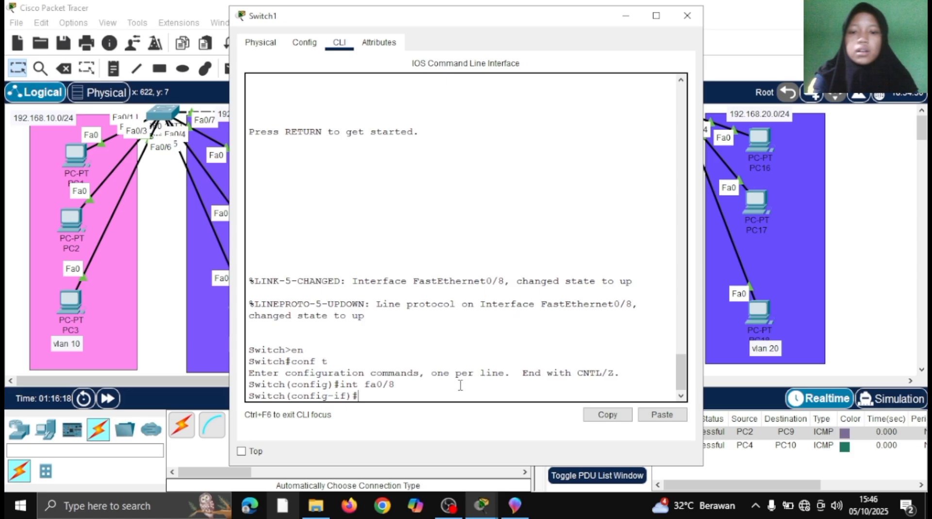
pyautogui.write('switchport mode tru')
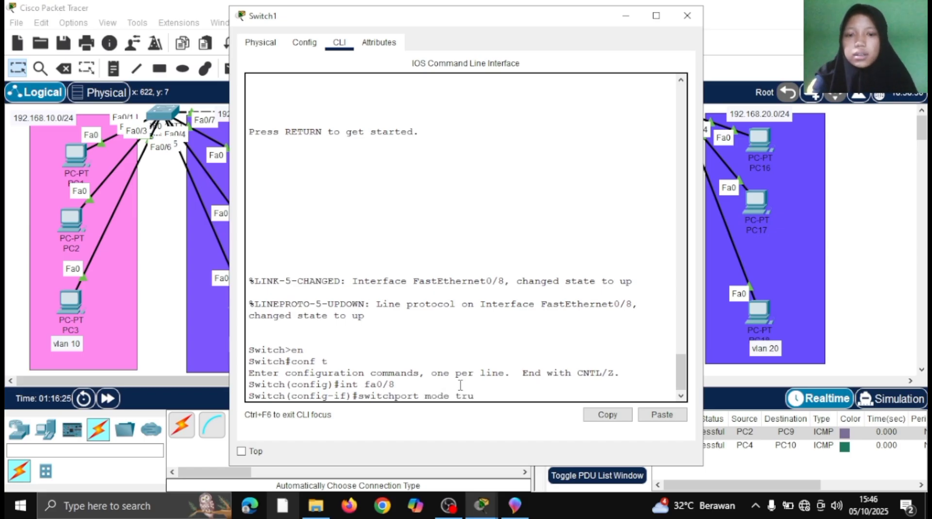
pyautogui.write('nk')
pyautogui.press('Return')
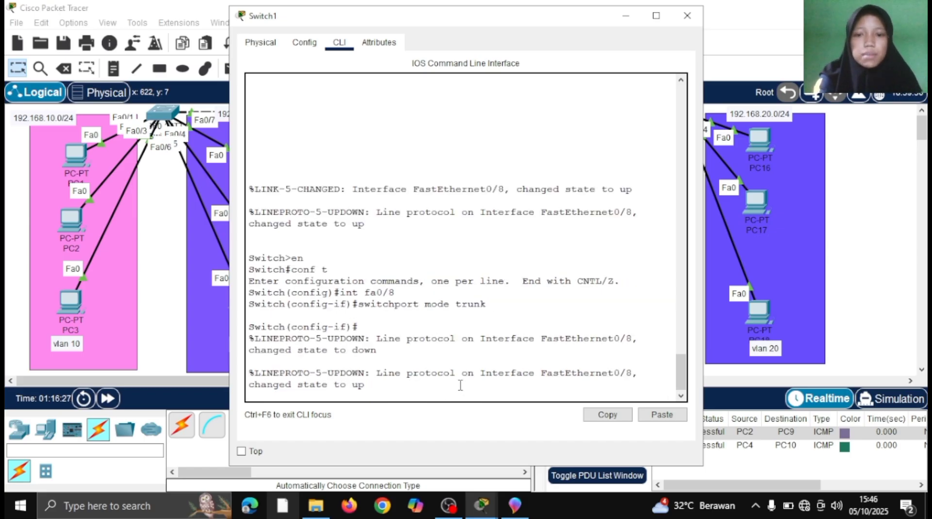
pyautogui.press('Return')
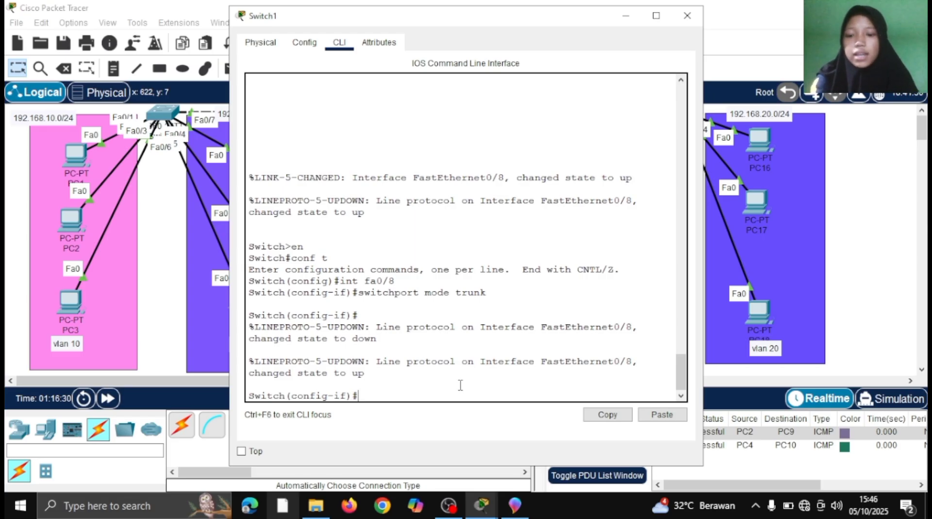
# - Show Switch1's trunk interfaces with "do show int trunk" and highlight the Fa0/8 entry, returning to the topology
pyautogui.write('exit')
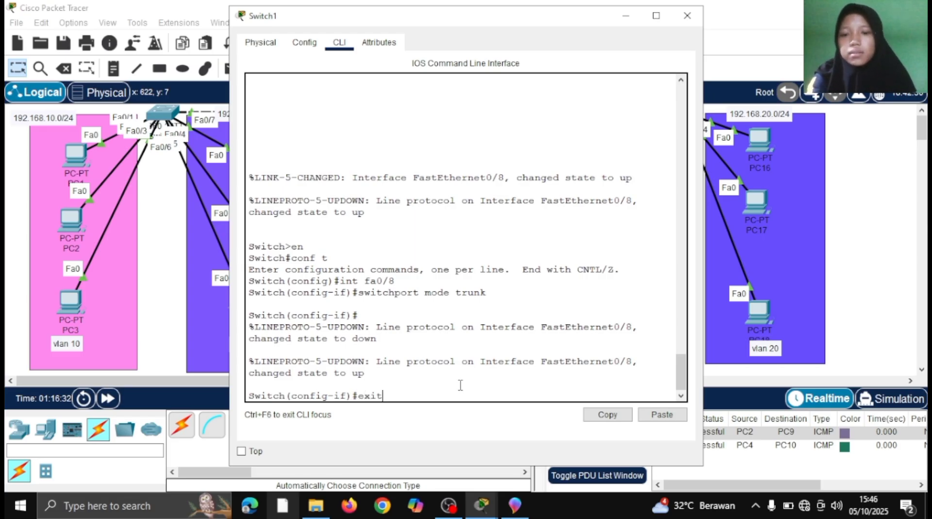
pyautogui.press('Return')
pyautogui.write('do')
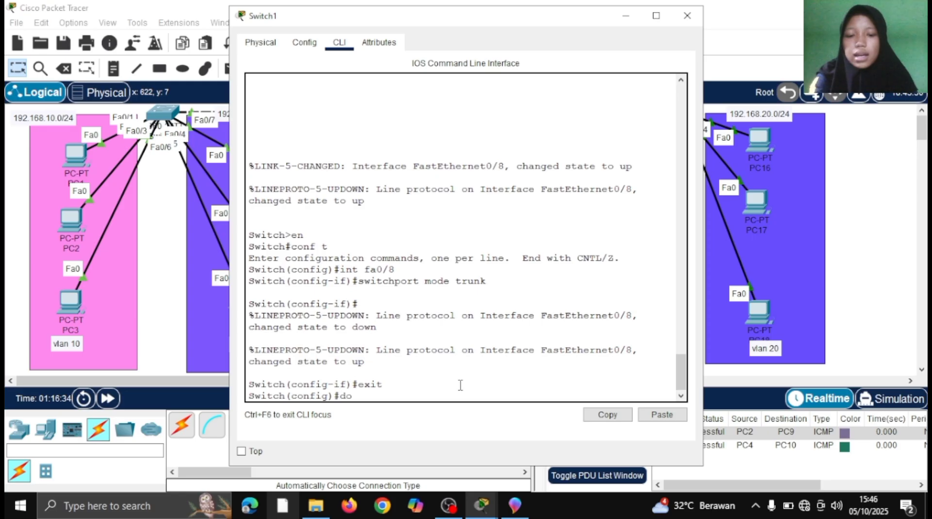
pyautogui.write(' show int t')
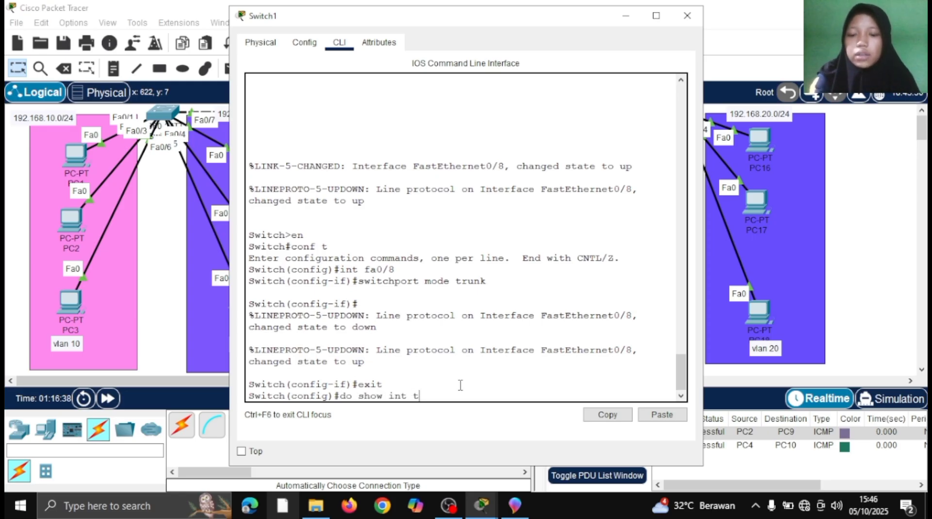
pyautogui.write('runk')
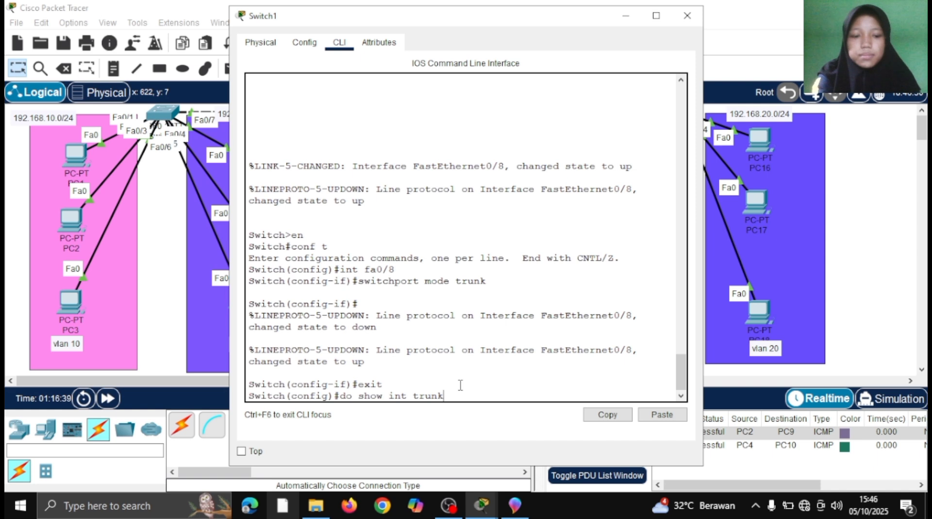
pyautogui.press('Return')
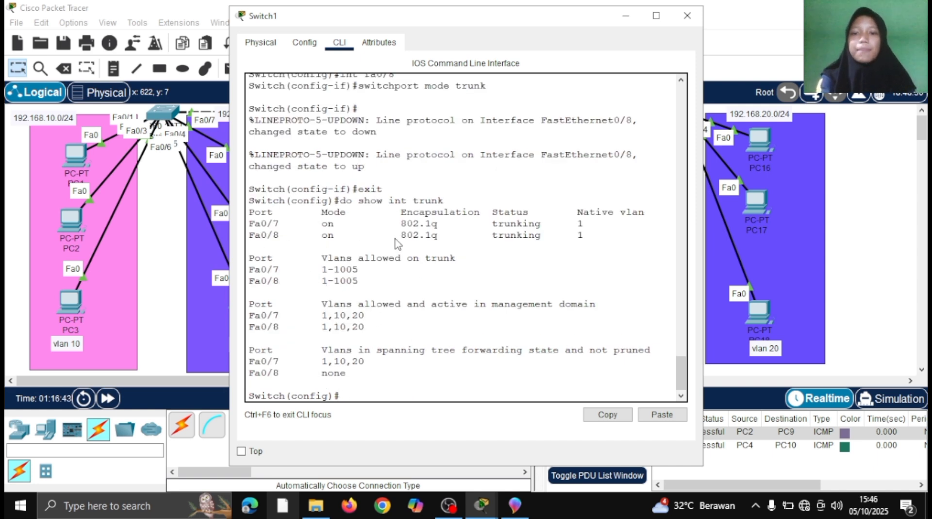
pyautogui.moveTo(399, 237); pyautogui.dragTo(584, 239)
pyautogui.moveTo(320, 237); pyautogui.dragTo(358, 241)
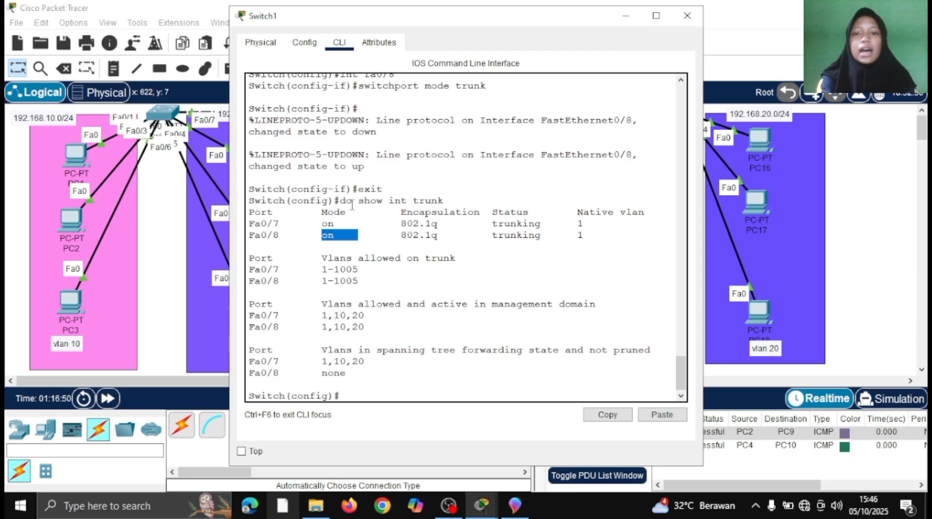
pyautogui.click(619, 23)
# - Show the trunk interfaces on Switch2 with "do show int trunk" and highlight the Fa0/7 row
pyautogui.click(689, 112)
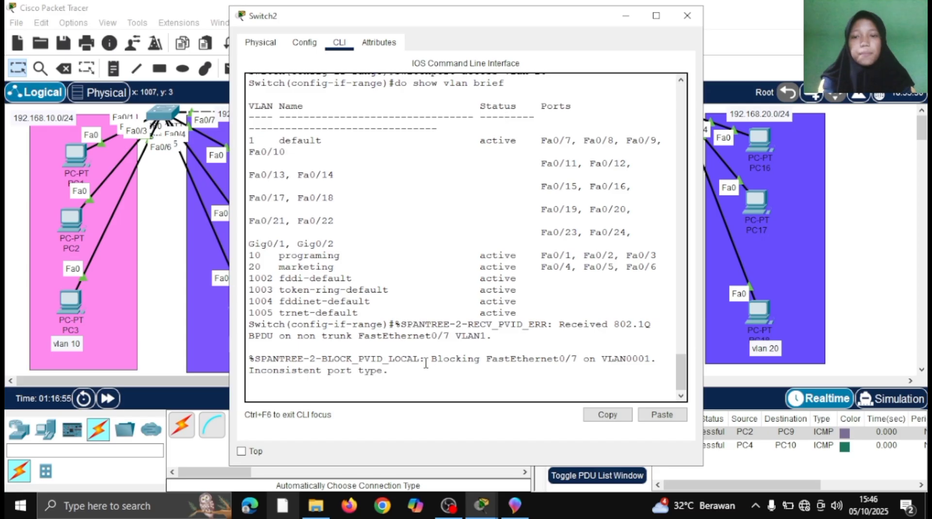
pyautogui.press('Return')
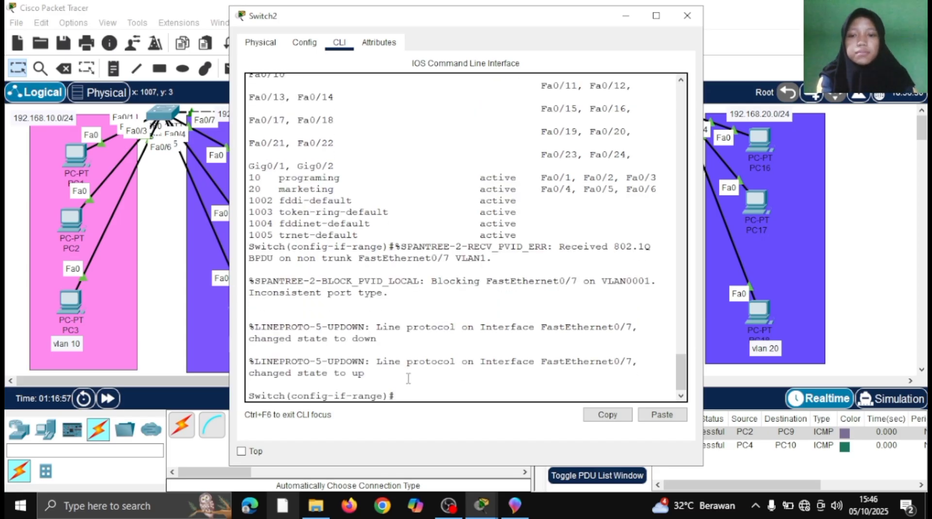
pyautogui.press('Up')
pyautogui.press('Up')
pyautogui.press('Up')
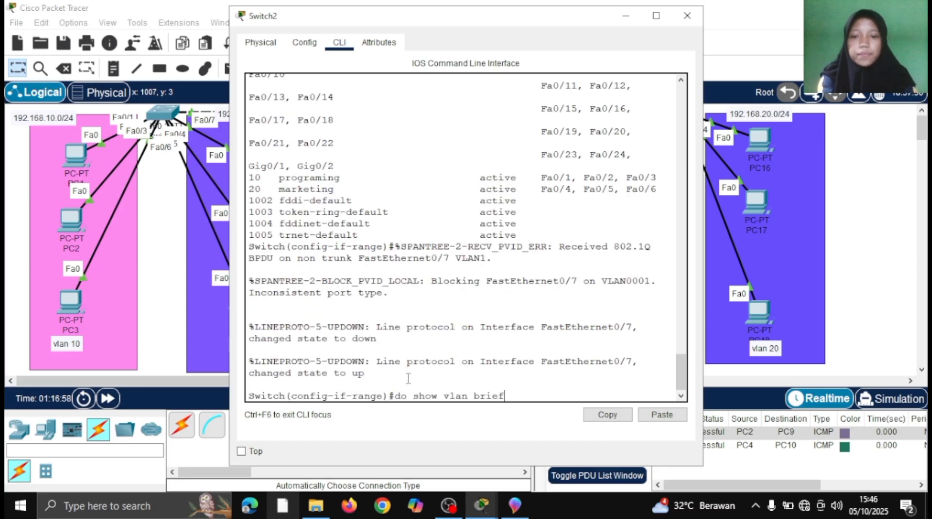
pyautogui.press('Up')
pyautogui.press('Up')
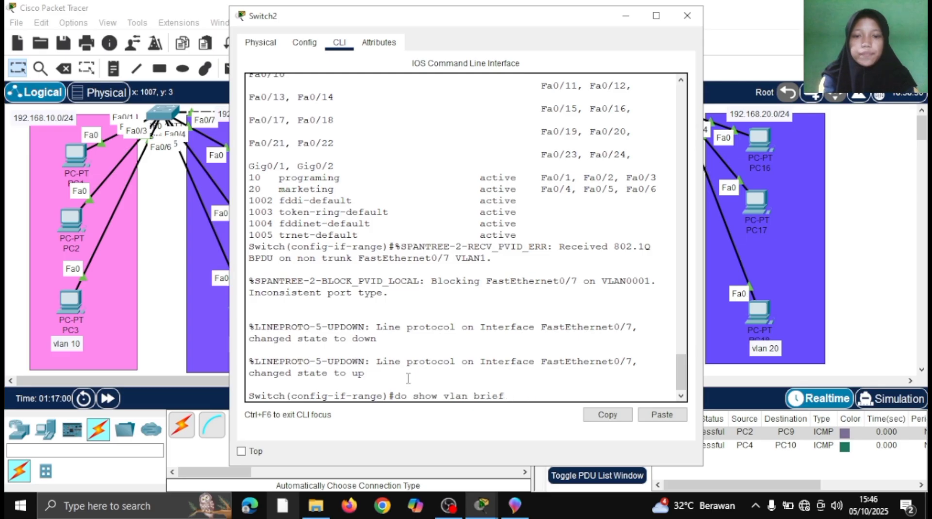
pyautogui.press('BackSpace')
pyautogui.press('BackSpace')
pyautogui.press('BackSpace')
pyautogui.press('BackSpace')
pyautogui.press('BackSpace')
pyautogui.press('BackSpace')
pyautogui.press('BackSpace')
pyautogui.write('int trunk')
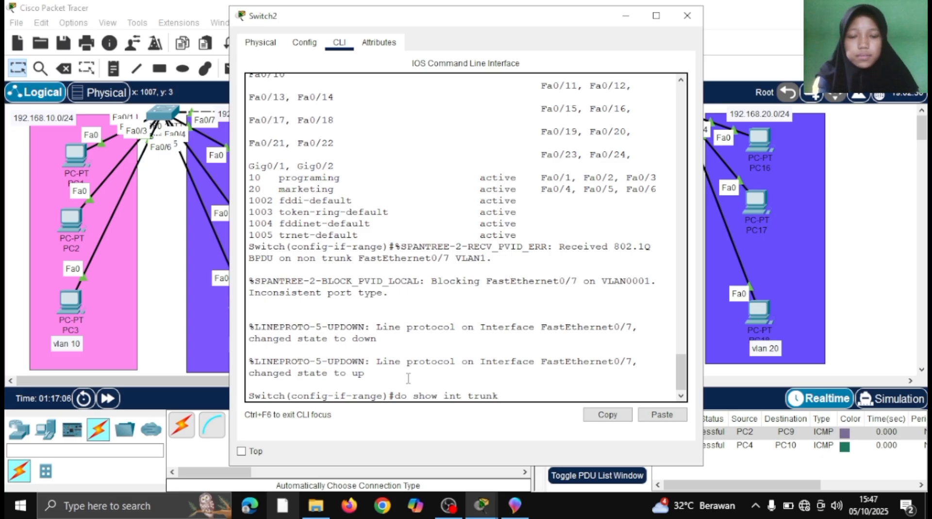
pyautogui.press('Return')
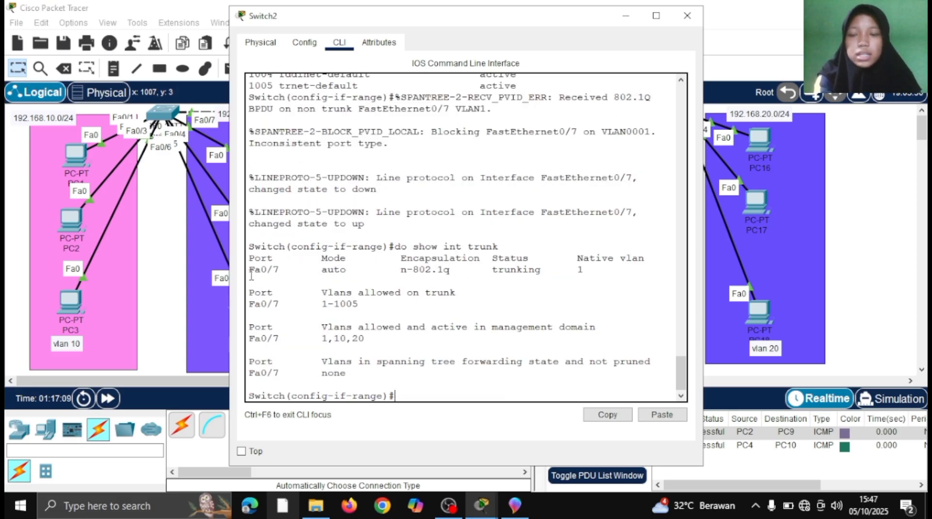
pyautogui.moveTo(253, 272); pyautogui.dragTo(488, 285)
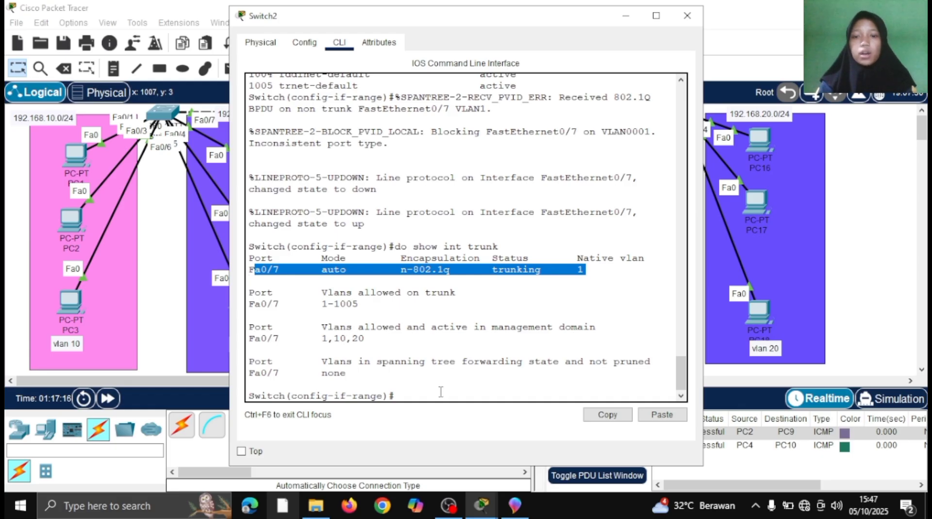
pyautogui.click(441, 392)
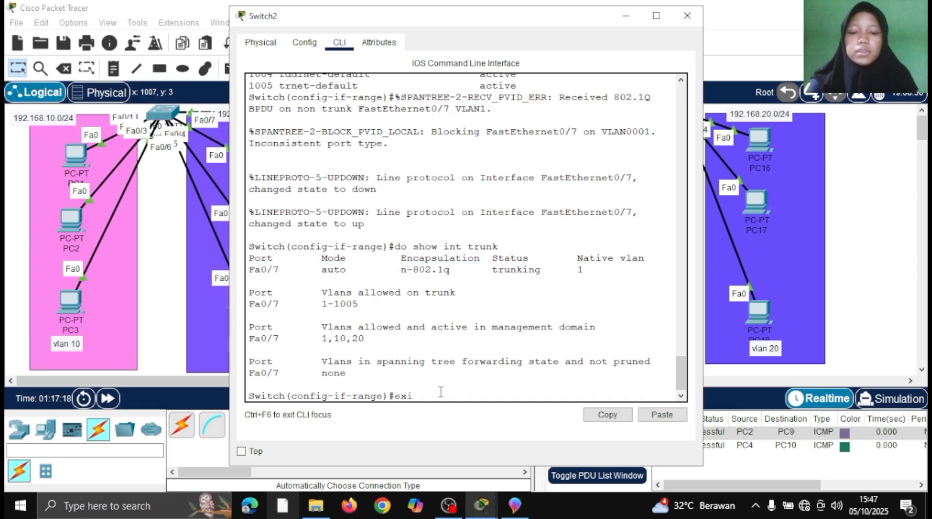
# - Leave the interface range on Switch2 and set interface fa0/7 to trunk mode
pyautogui.write('exit')
pyautogui.press('Return')
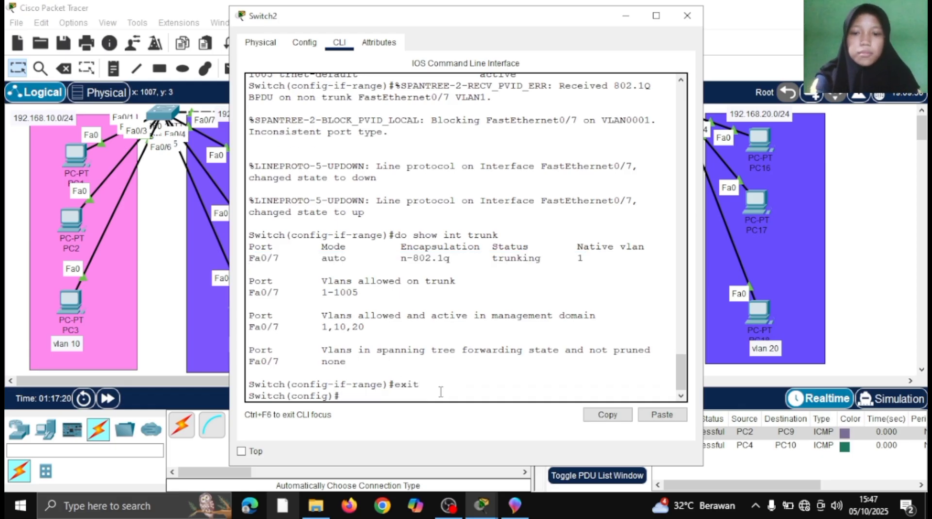
pyautogui.write('exit')
pyautogui.press('Up')
pyautogui.press('Up')
pyautogui.press('Up')
pyautogui.press('Up')
pyautogui.press('BackSpace')
pyautogui.press('BackSpace')
pyautogui.press('BackSpace')
pyautogui.press('BackSpace')
pyautogui.press('BackSpace')
pyautogui.press('BackSpace')
pyautogui.press('BackSpace')
pyautogui.press('BackSpace')
pyautogui.press('BackSpace')
pyautogui.press('BackSpace')
pyautogui.press('BackSpace')
pyautogui.press('BackSpace')
pyautogui.press('BackSpace')
pyautogui.press('BackSpace')
pyautogui.press('BackSpace')
pyautogui.press('BackSpace')
pyautogui.press('BackSpace')
pyautogui.press('BackSpace')
pyautogui.press('BackSpace')
pyautogui.press('BackSpace')
pyautogui.write('int fa')
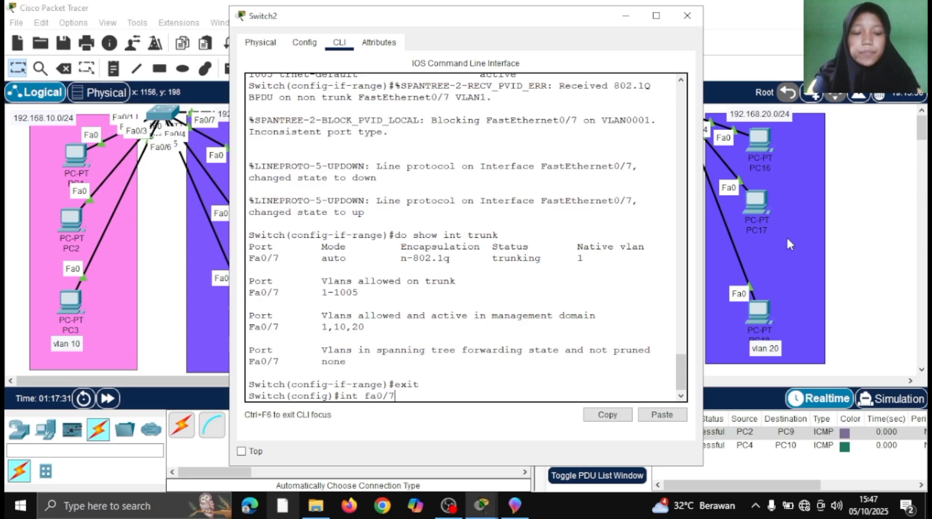
pyautogui.write('0/7')
pyautogui.press('Return')
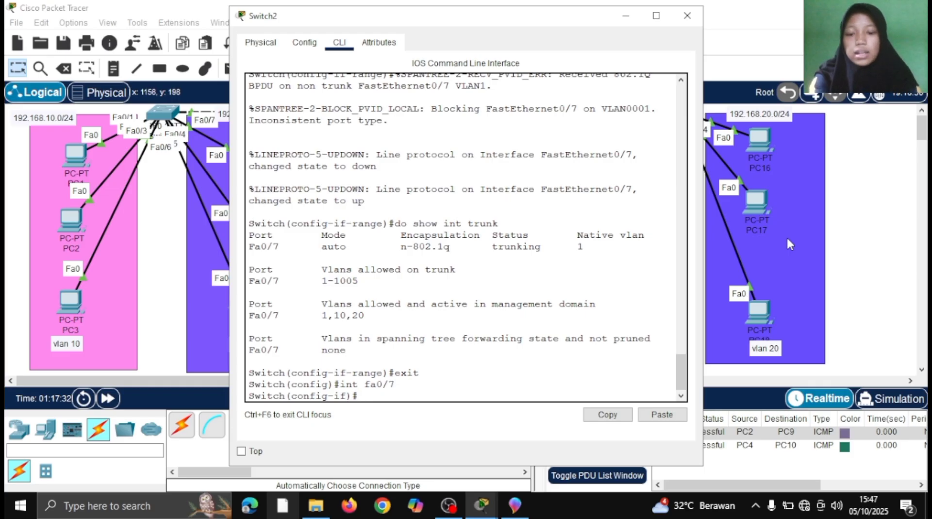
pyautogui.write('swit')
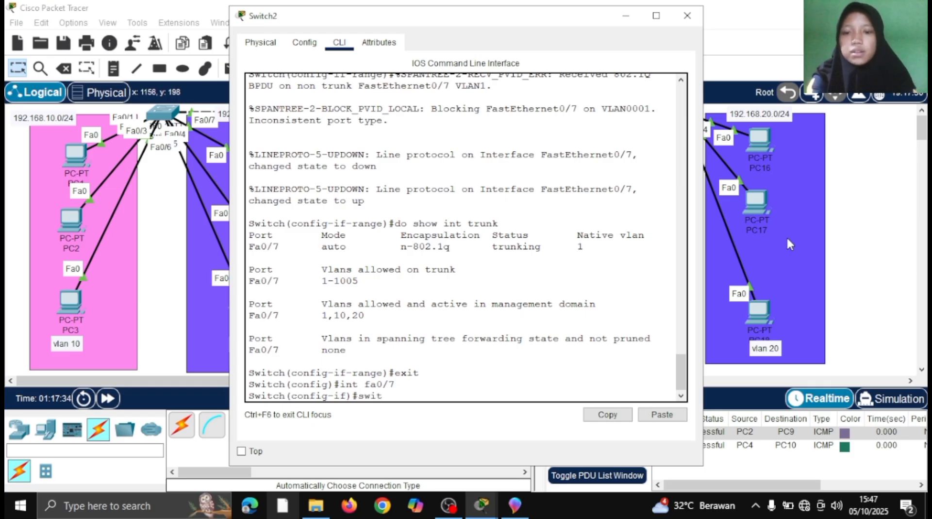
pyautogui.write('chpor')
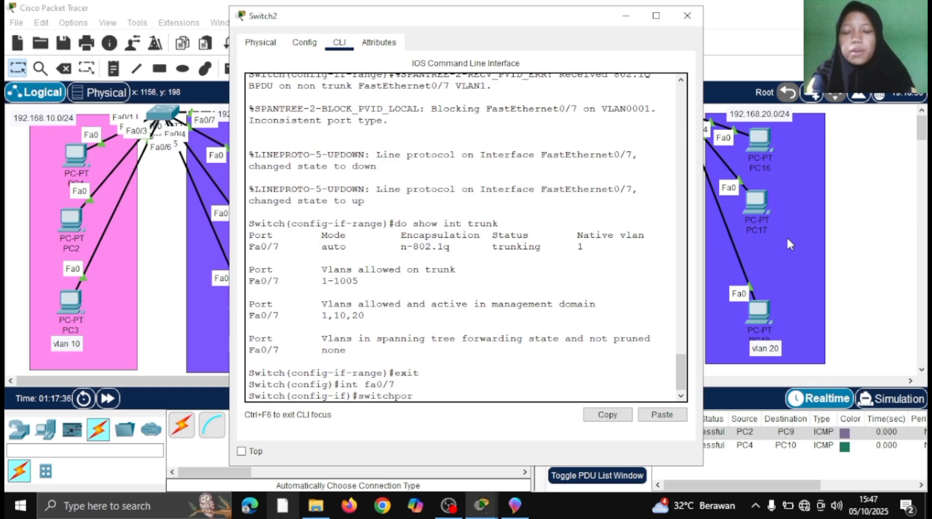
pyautogui.write('t mode trunk')
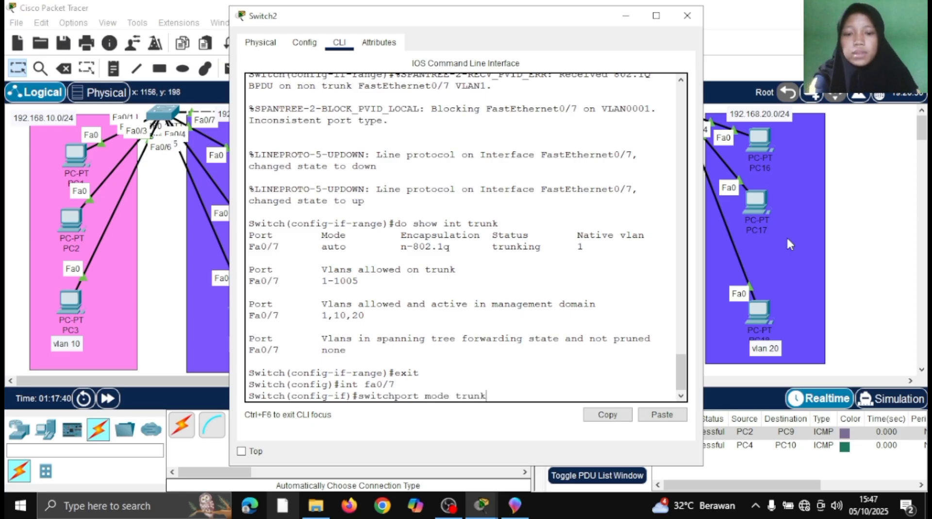
pyautogui.press('Return')
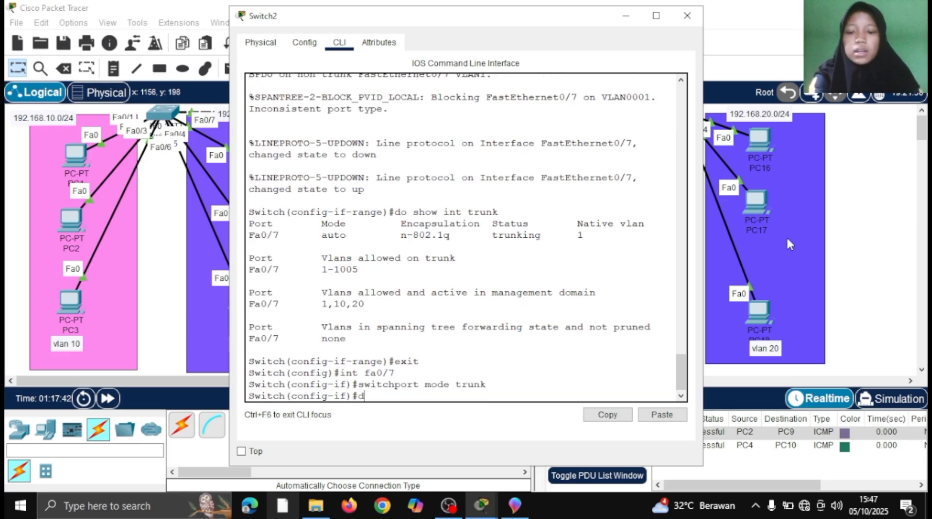
pyautogui.press('BackSpace')
pyautogui.press('BackSpace')
pyautogui.press('BackSpace')
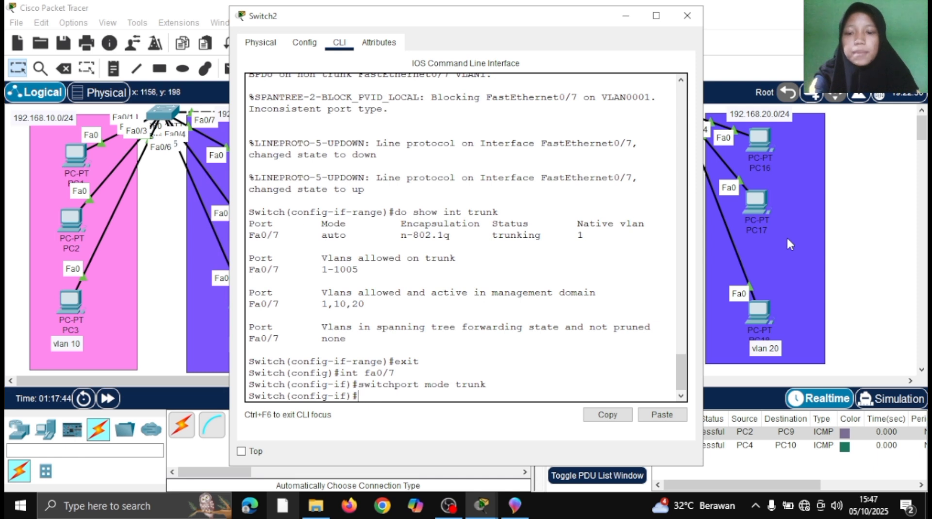
# - Recheck Switch2's trunk interfaces from global configuration mode, examine the Fa0/7 row, and return to the network topology
pyautogui.write('exit')
pyautogui.press('Return')
pyautogui.write('do show int tru')
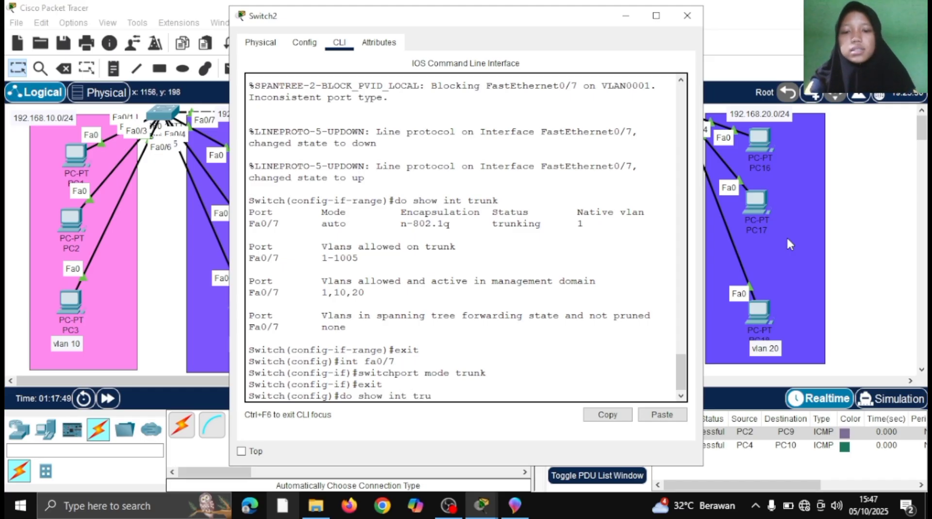
pyautogui.write('nk')
pyautogui.press('Return')
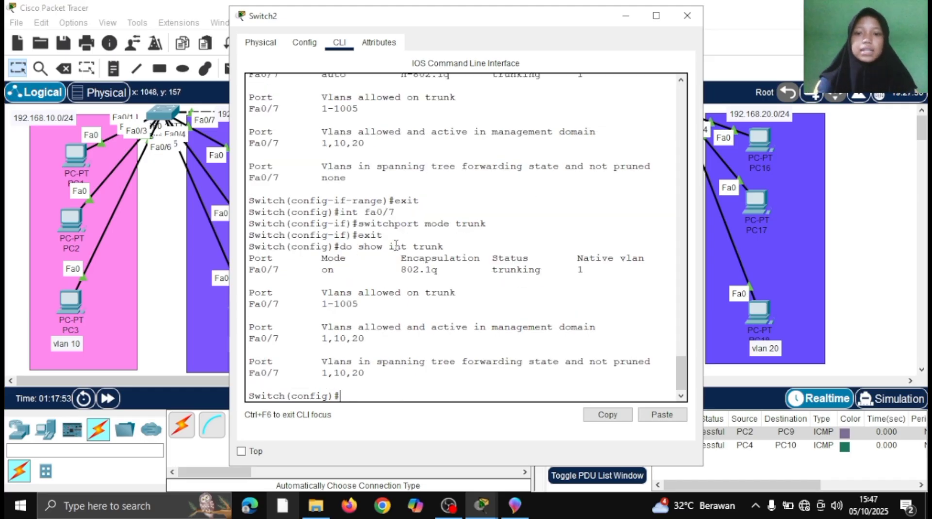
pyautogui.moveTo(265, 266); pyautogui.dragTo(634, 276)
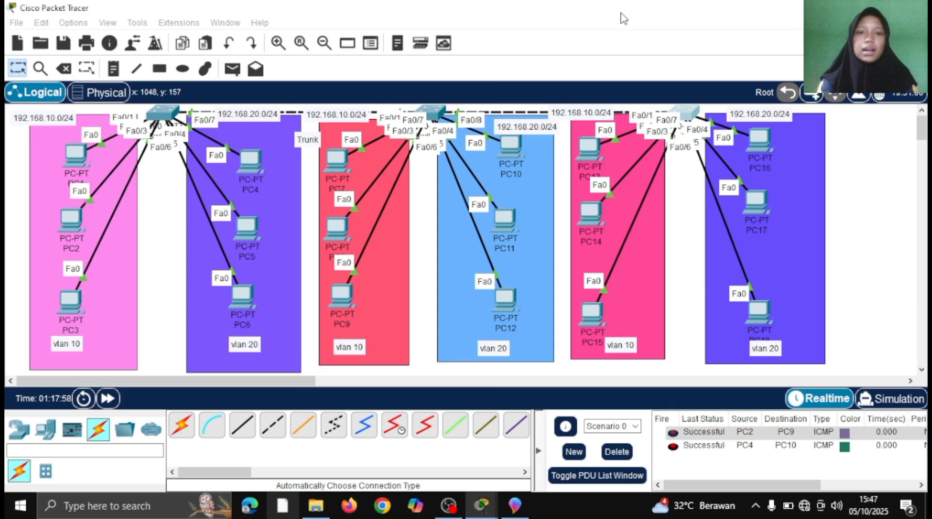
pyautogui.click(624, 19)
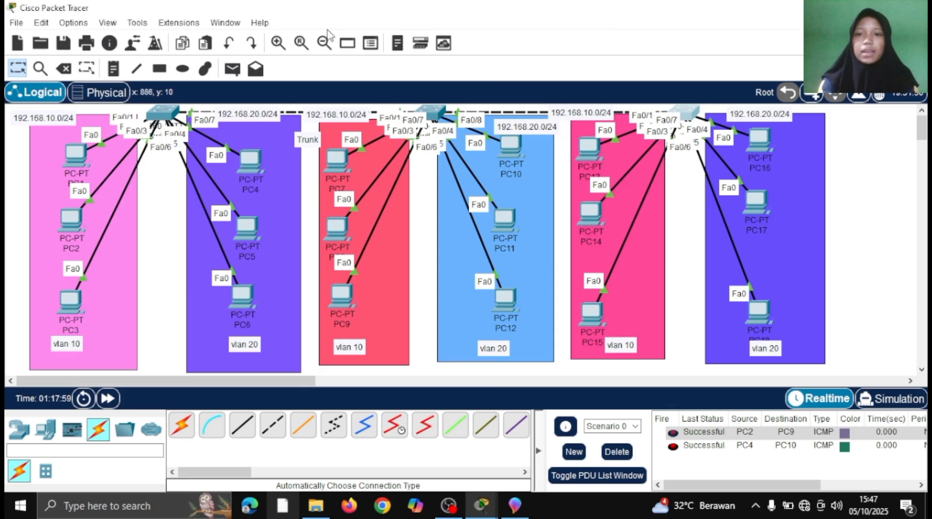
# - Send a simple PDU from PC10 to PC16 to test VLAN 20 connectivity between Switch1 and Switch2
pyautogui.click(232, 69)
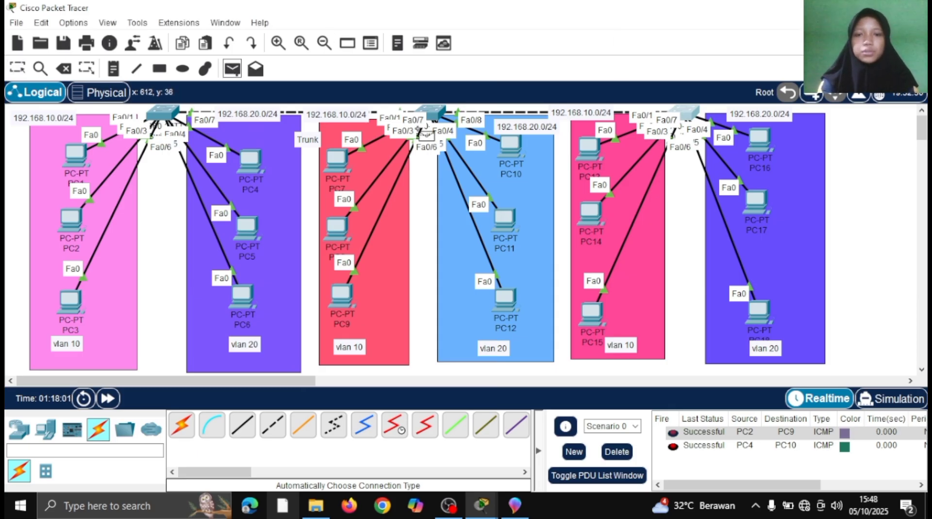
pyautogui.click(514, 148)
pyautogui.click(760, 143)
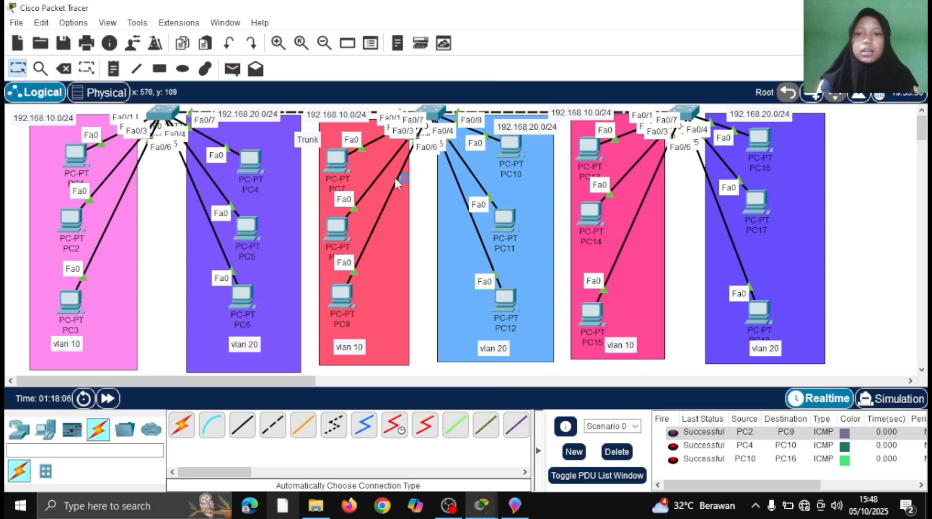
# - Send a simple PDU from PC8 to PC13 to test VLAN 10 connectivity, and clear all PDUs from Scenario 0
pyautogui.click(232, 68)
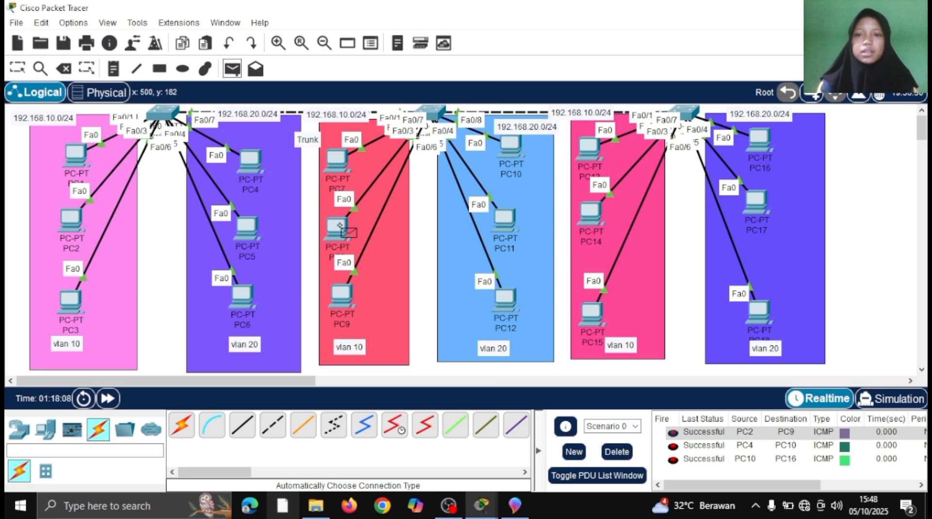
pyautogui.click(340, 225)
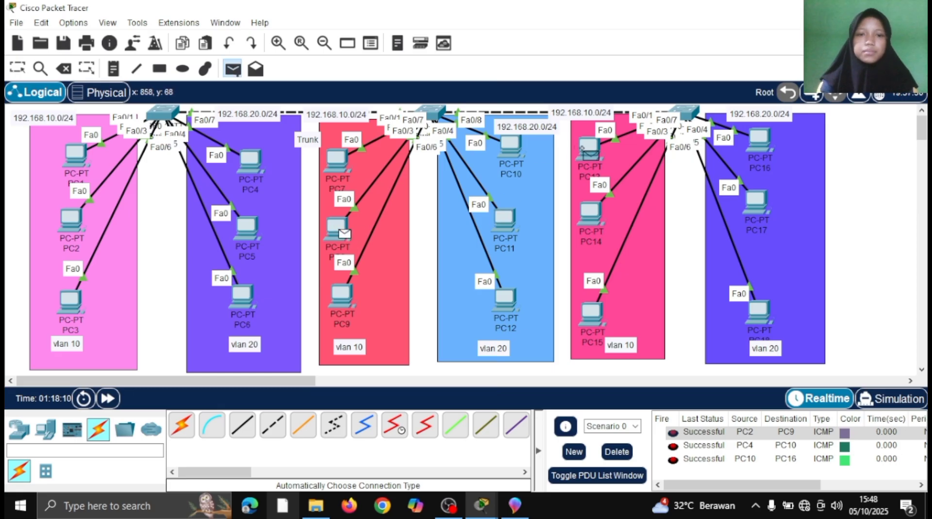
pyautogui.click(585, 150)
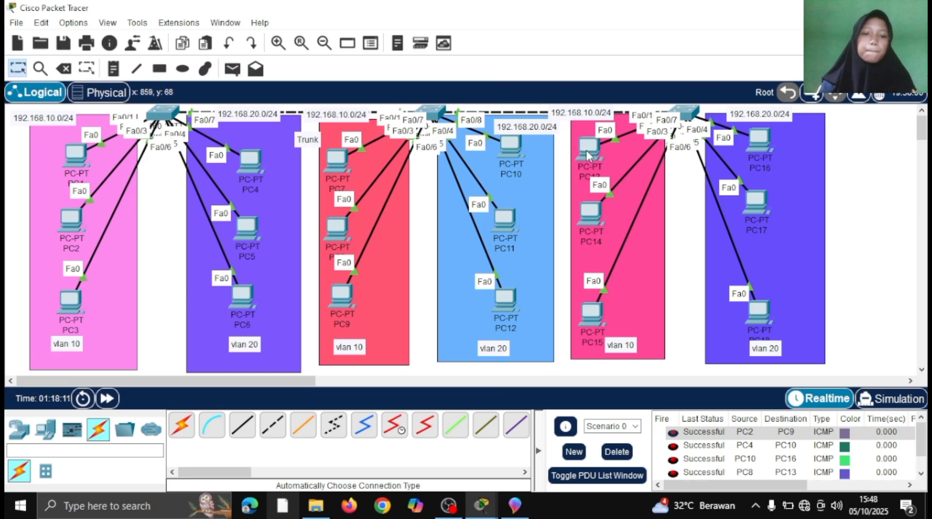
pyautogui.click(617, 453)
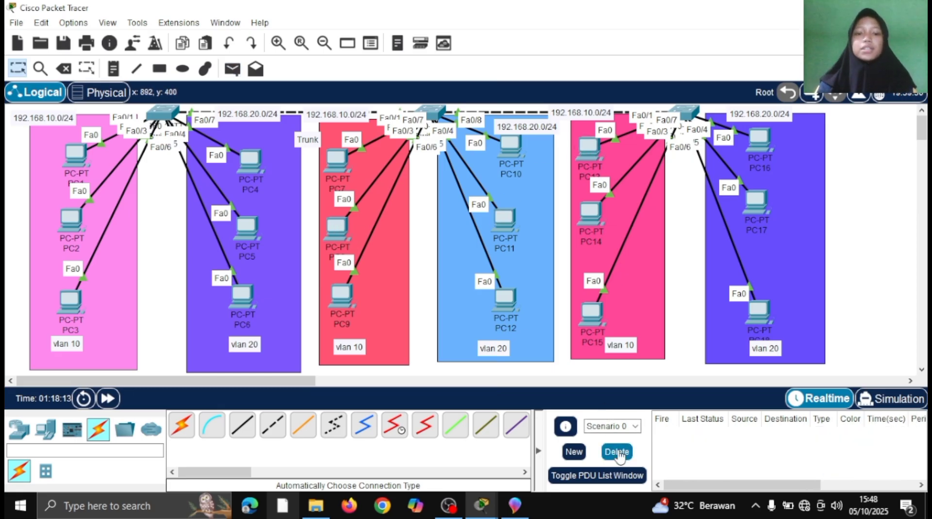
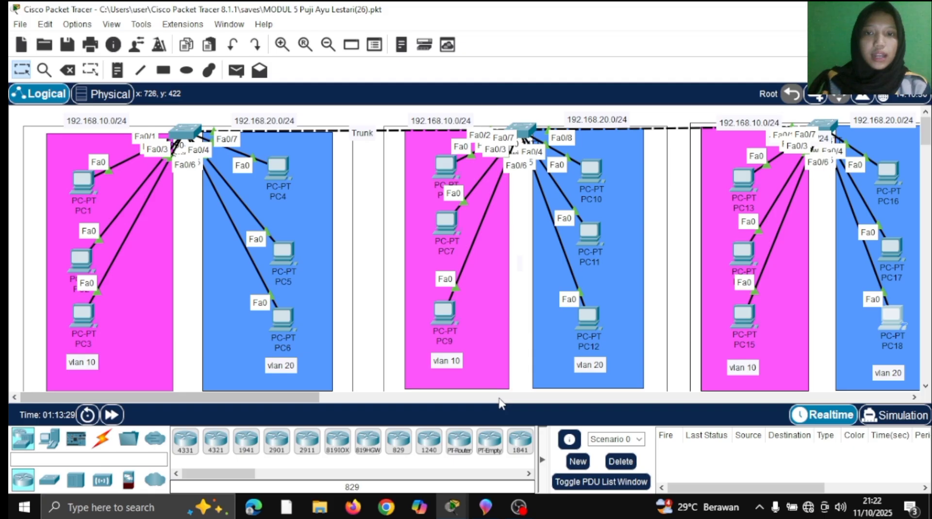
# - Place a 3560-24PS multilayer switch in the empty workspace to the right of Switch2's VLAN 20 area
pyautogui.moveTo(316, 403); pyautogui.dragTo(505, 450)
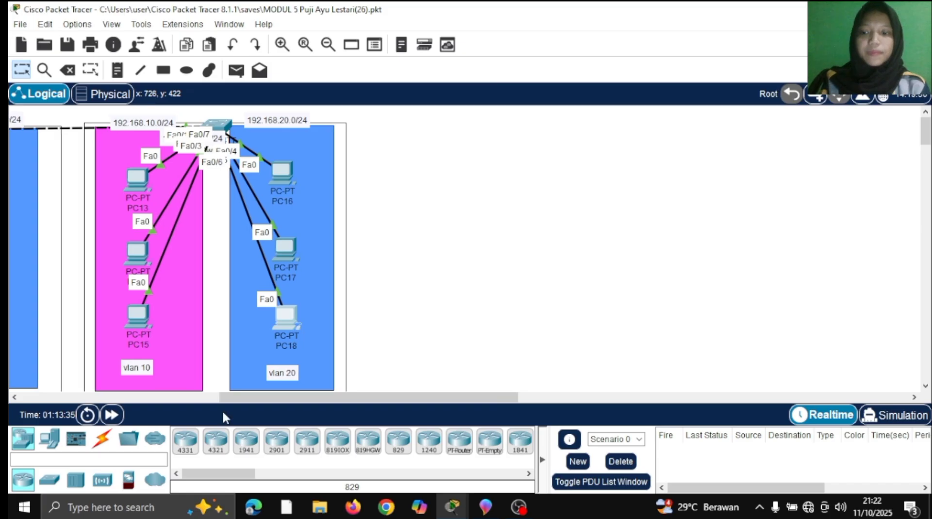
pyautogui.click(49, 479)
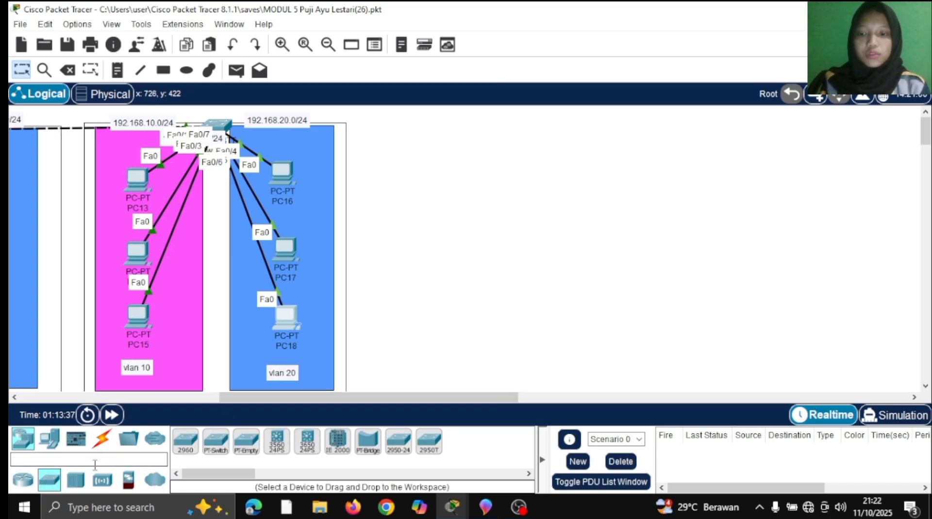
pyautogui.click(277, 442)
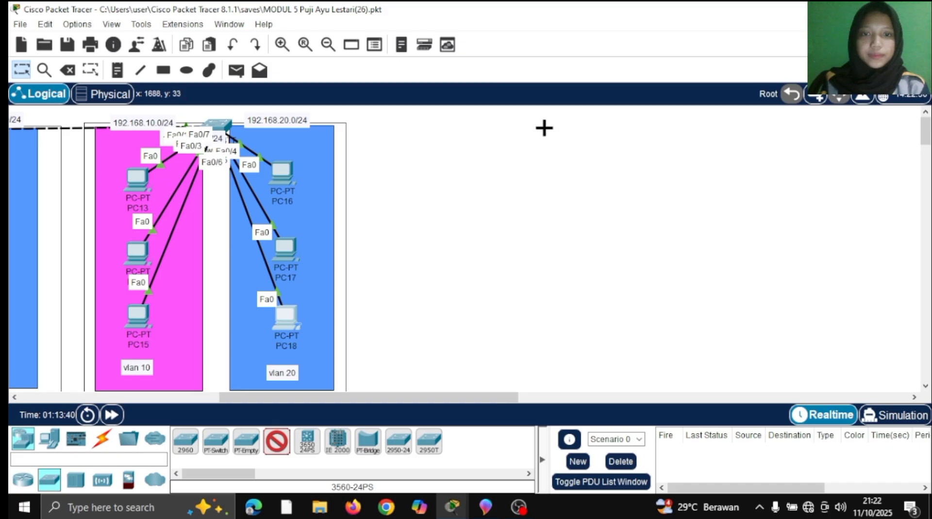
pyautogui.click(543, 128)
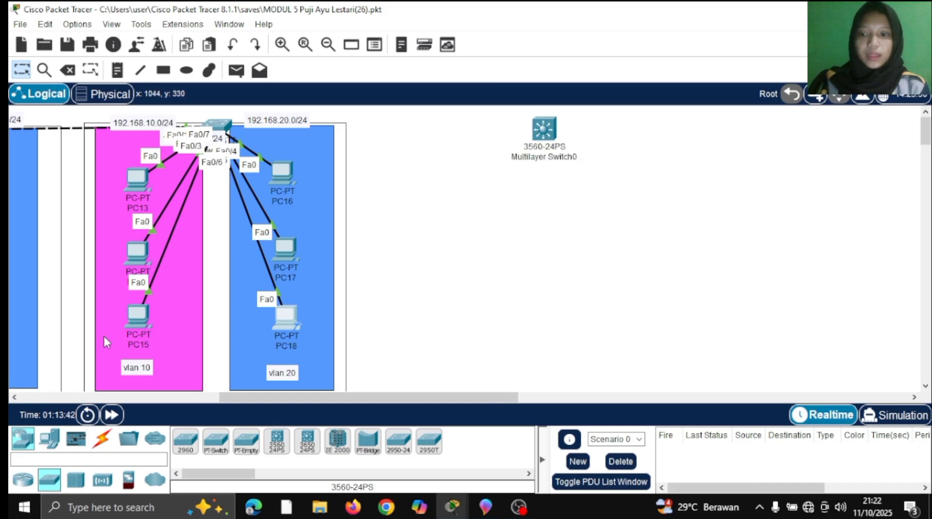
# - Connect Switch2 to the 3560-24PS multilayer switch with an automatically chosen cable and fast-forward time to bring the link up
pyautogui.click(97, 442)
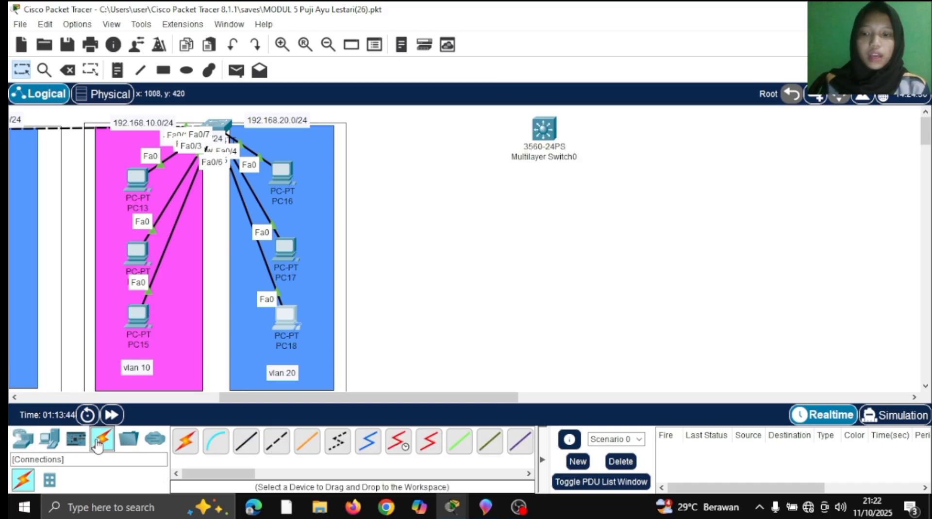
pyautogui.click(181, 449)
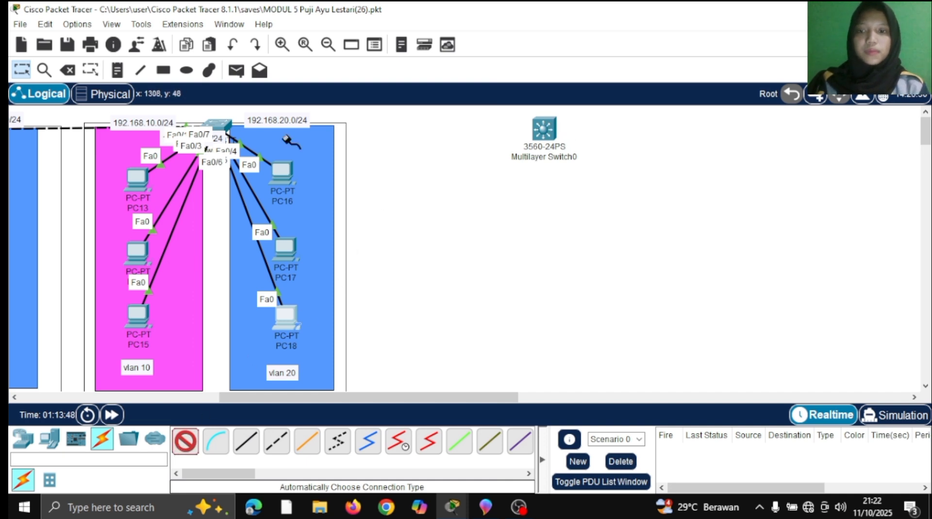
pyautogui.click(216, 126)
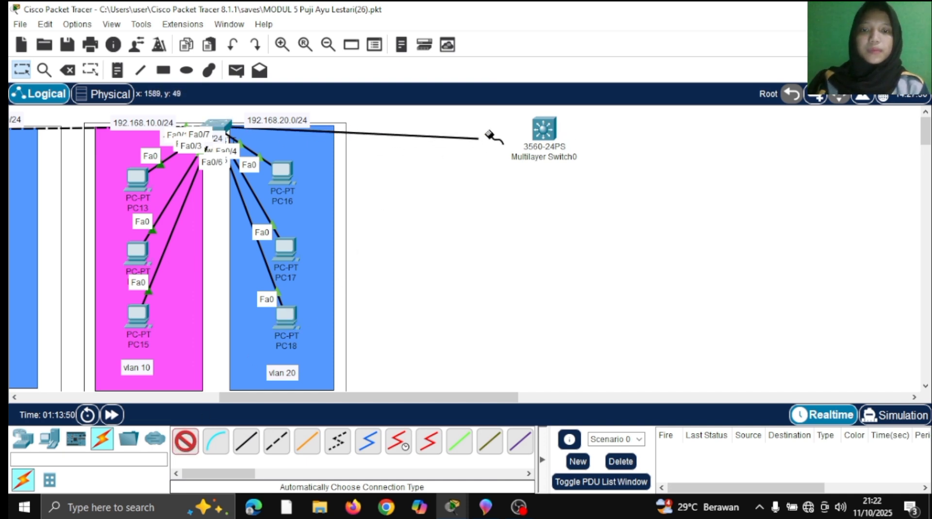
pyautogui.click(543, 130)
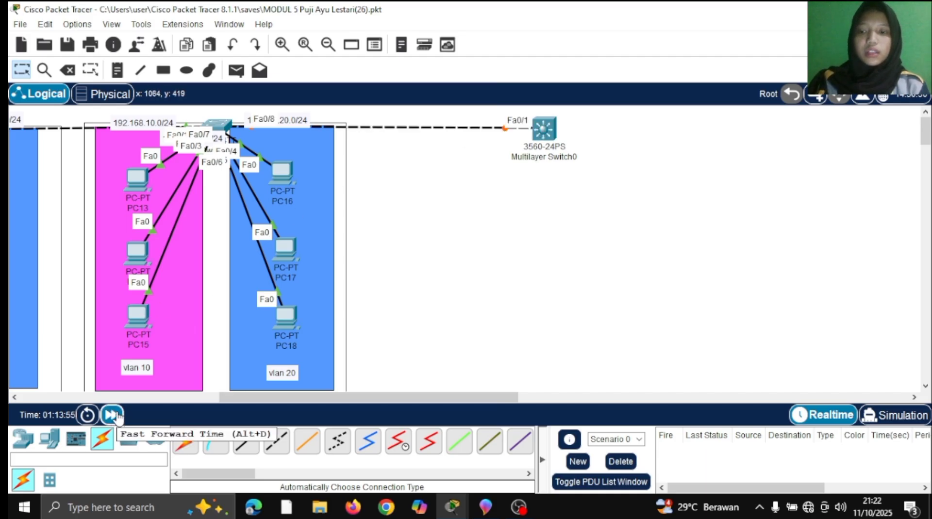
pyautogui.click(116, 416)
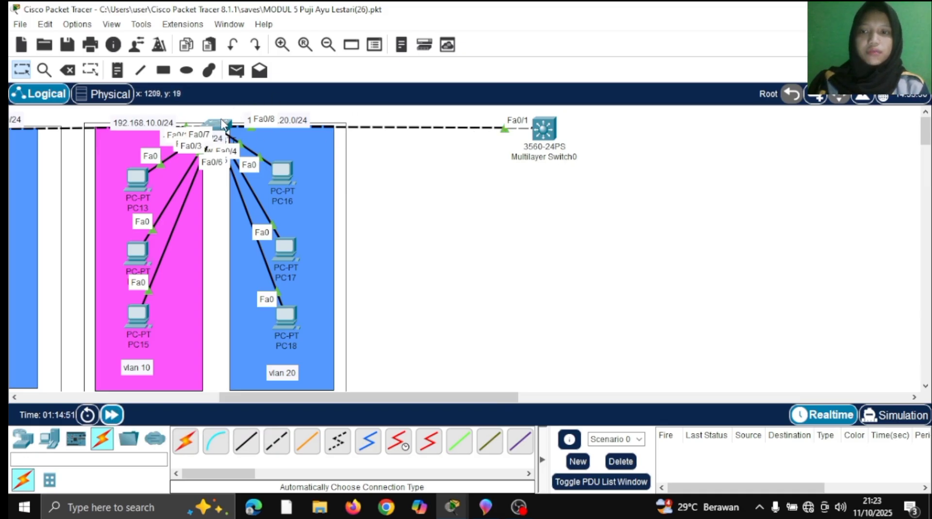
# - Open Switch2's command line and enter global configuration mode with "en" and "conf t"
pyautogui.moveTo(223, 128)
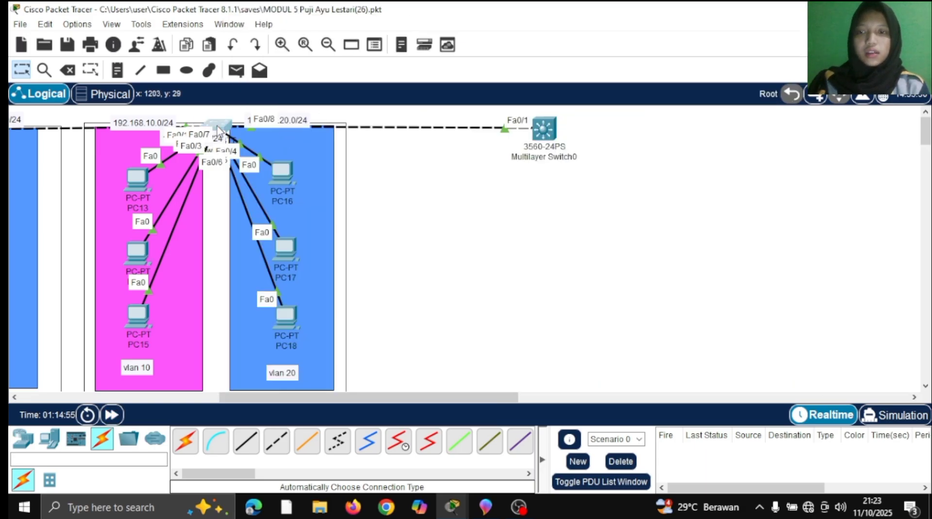
pyautogui.click(219, 130)
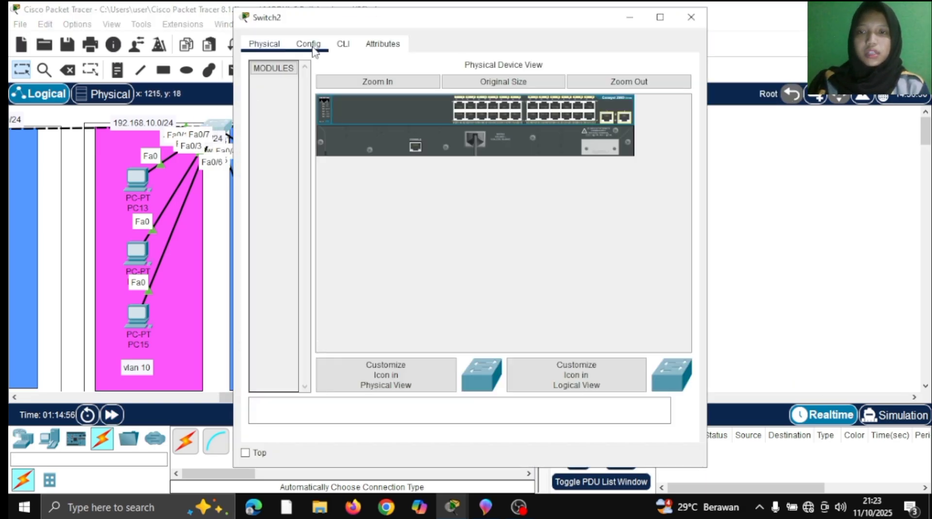
pyautogui.click(343, 45)
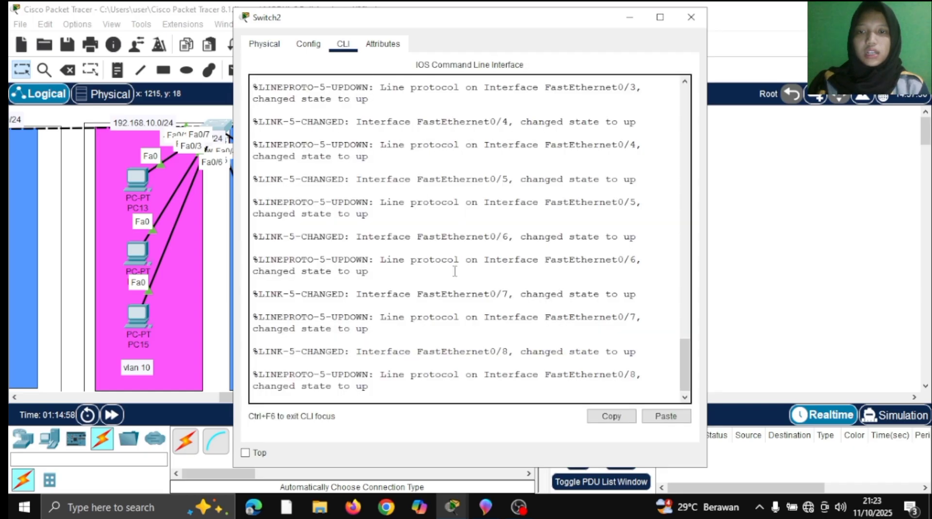
pyautogui.press('Return')
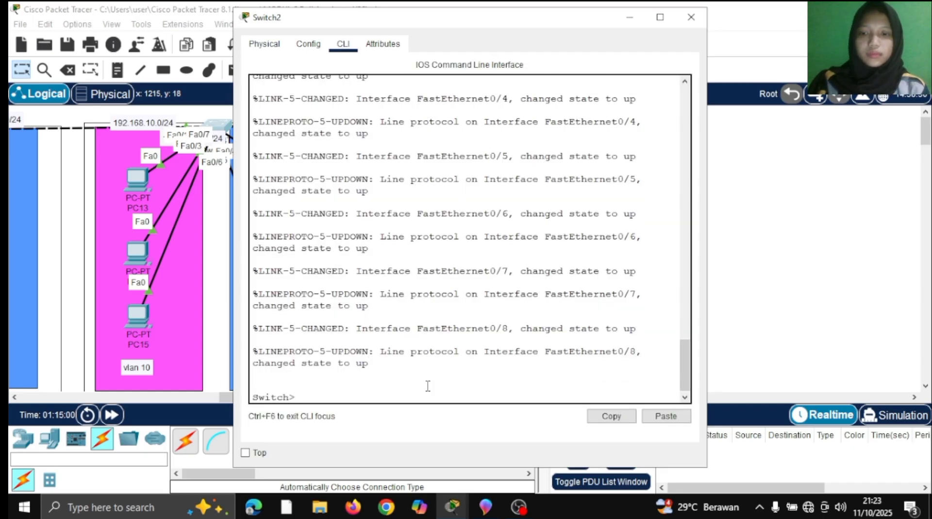
pyautogui.write('en')
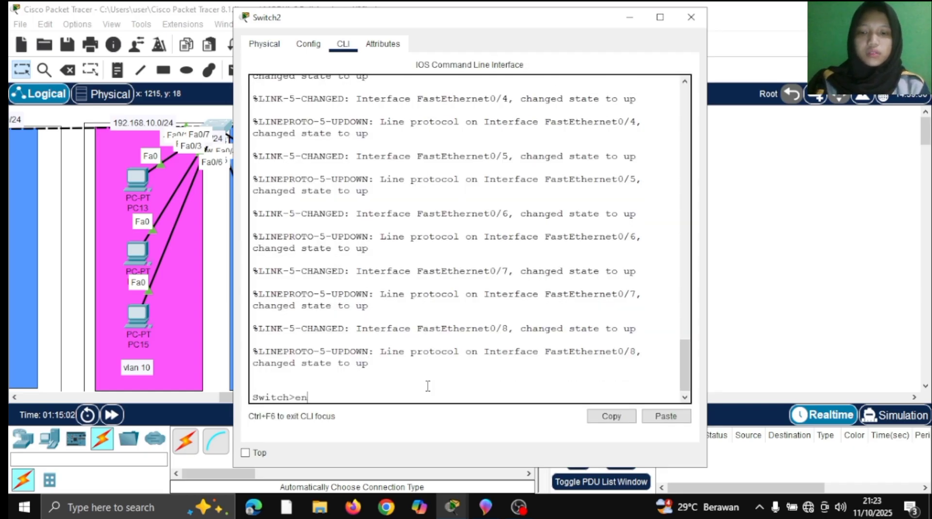
pyautogui.press('Return')
pyautogui.write('co')
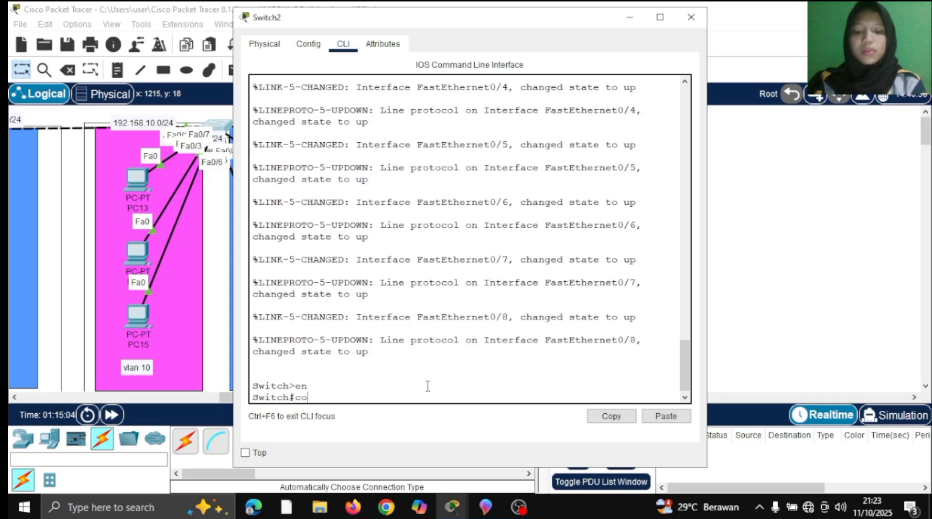
pyautogui.write('nf t')
pyautogui.press('Return')
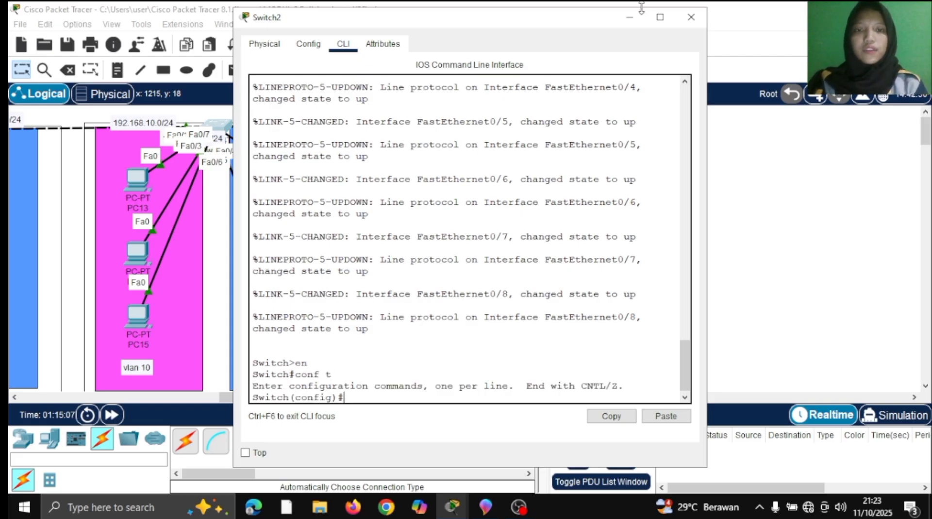
# - Check which Switch2 port links to the multilayer switch and set interface fa0/8 to trunk mode with "switchport mode trunk"
pyautogui.click(631, 19)
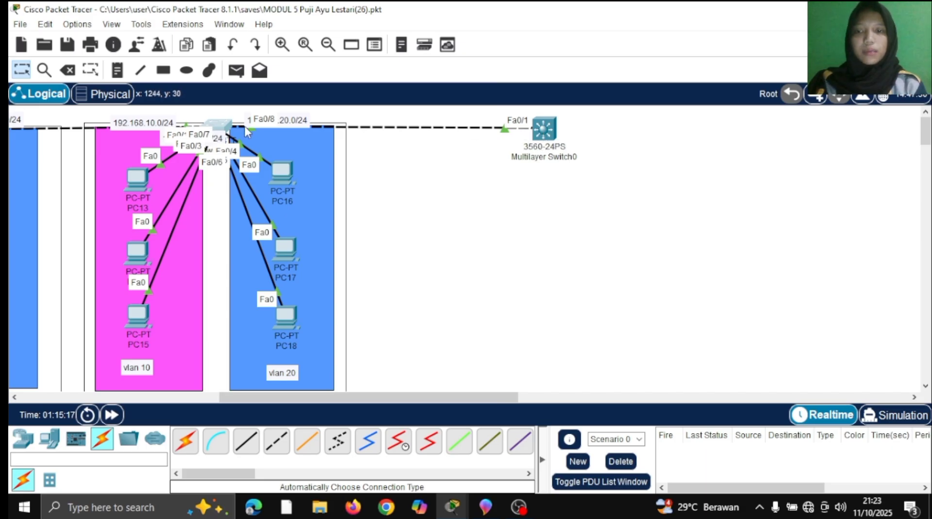
pyautogui.click(222, 128)
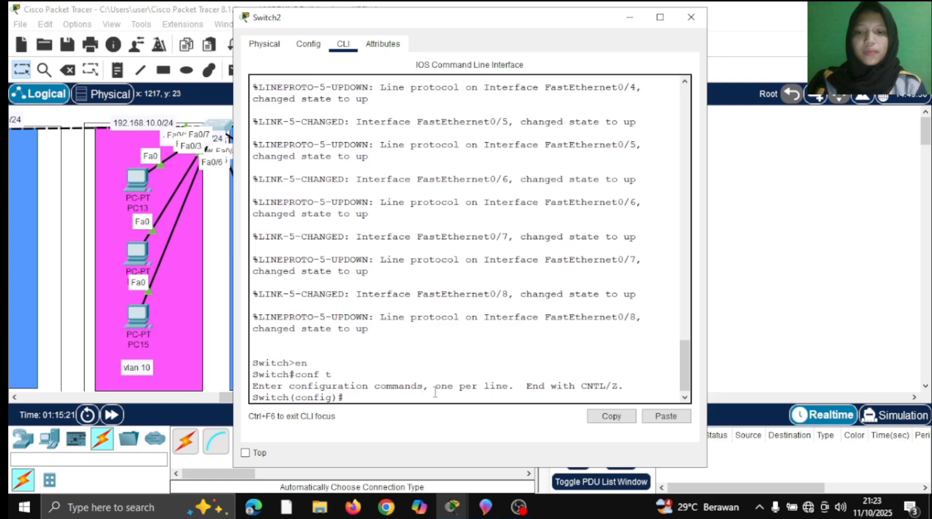
pyautogui.write('i')
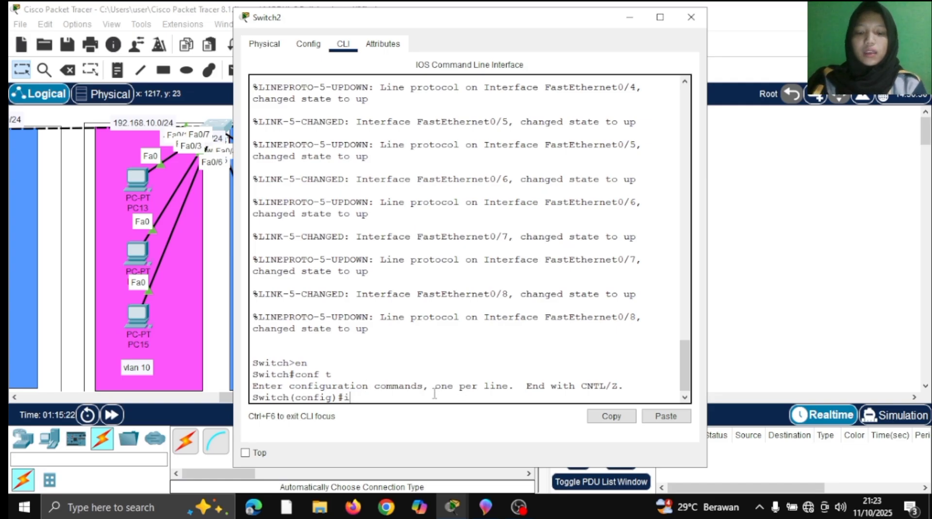
pyautogui.write('nt fa0')
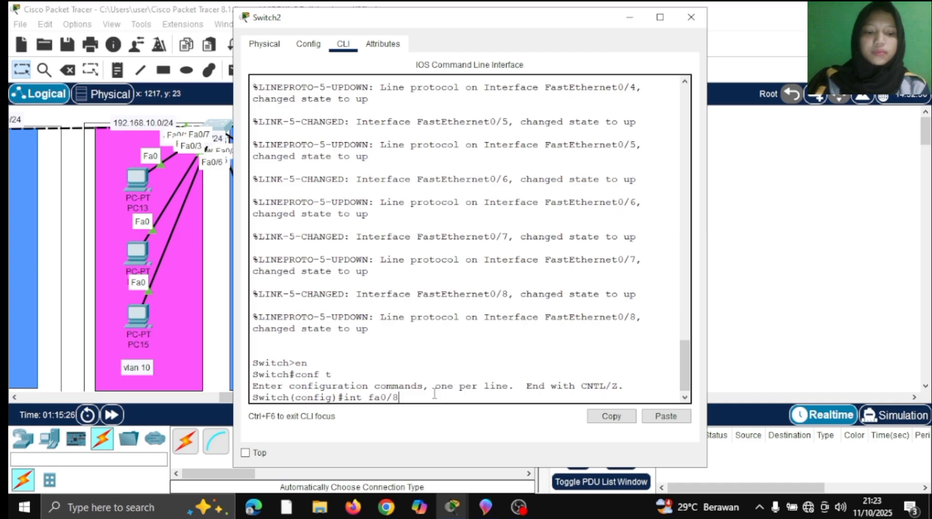
pyautogui.write('/8')
pyautogui.press('Return')
pyautogui.write('switchport')
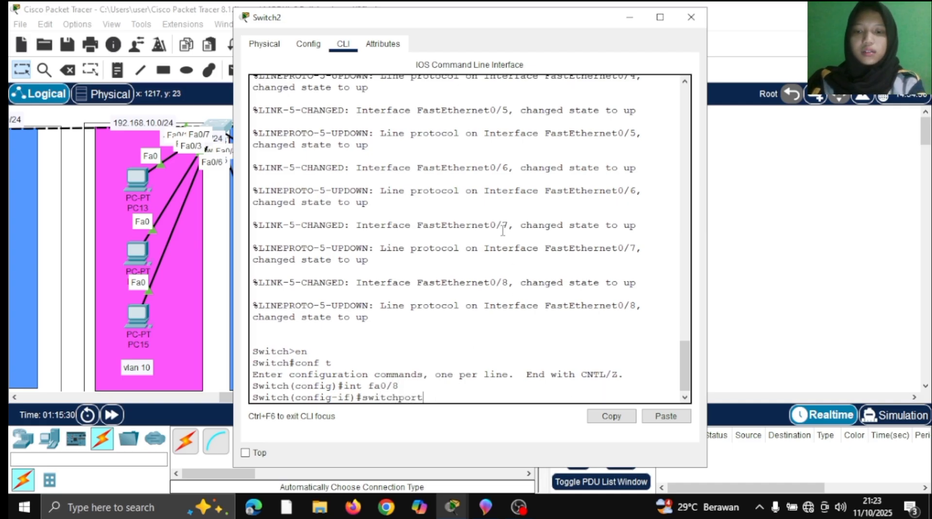
pyautogui.write(' mod')
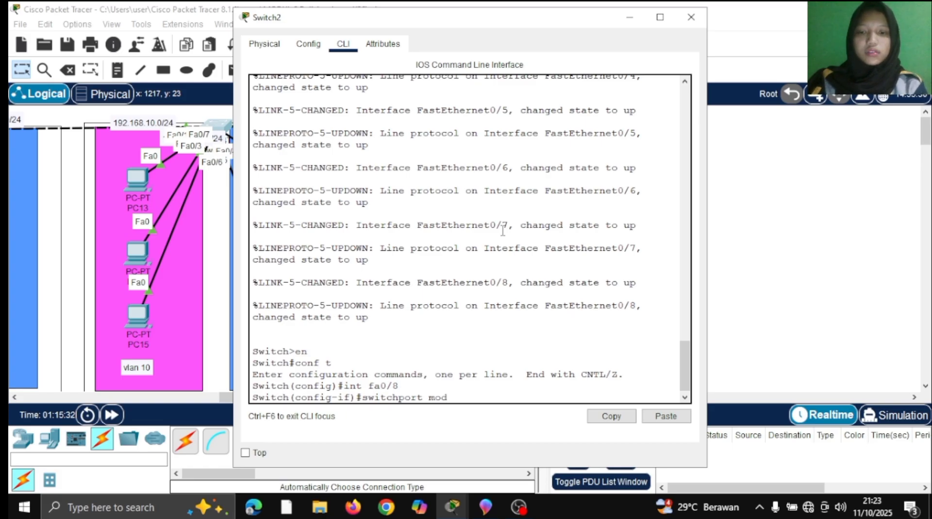
pyautogui.write('e trun')
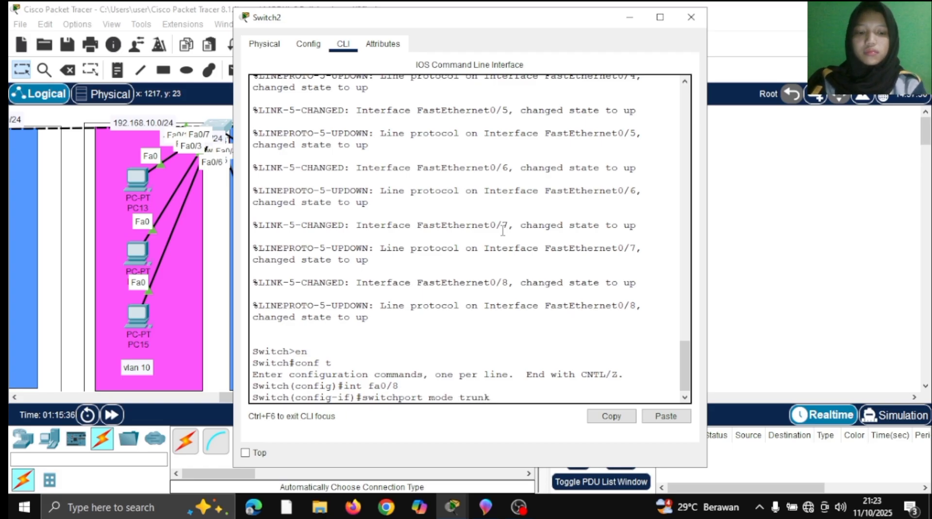
pyautogui.write('k')
pyautogui.press('Return')
pyautogui.press('Return')
# - Show Switch2's trunk interfaces with "do show int trunk", highlight the port mode and status table, and return to the topology
pyautogui.write('do show')
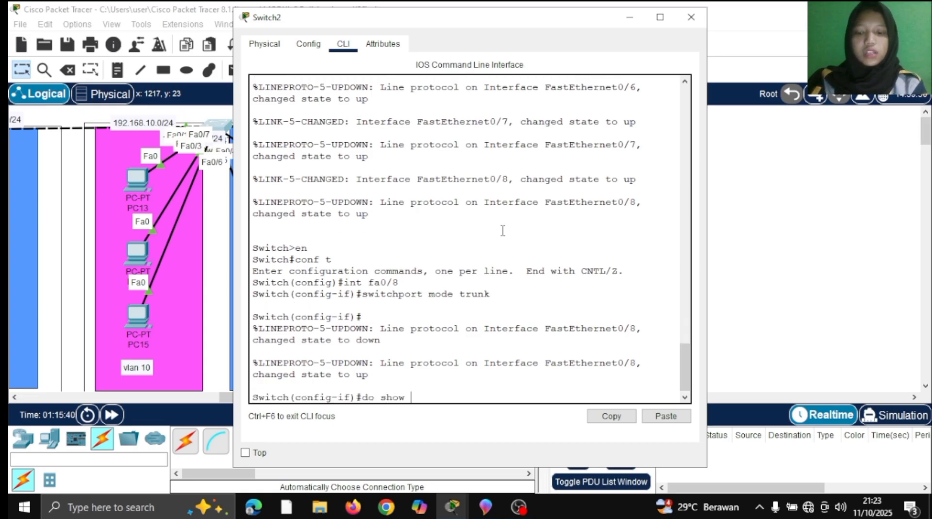
pyautogui.write(' int trunk')
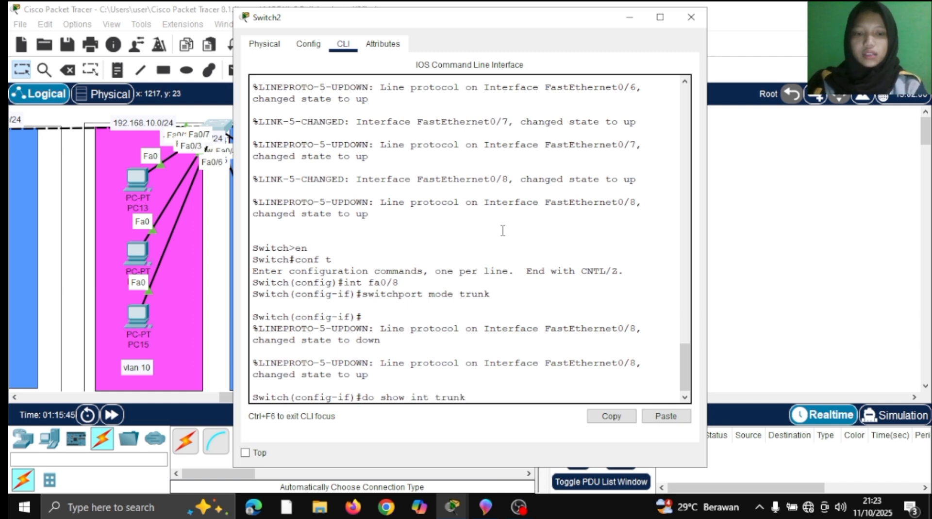
pyautogui.press('Return')
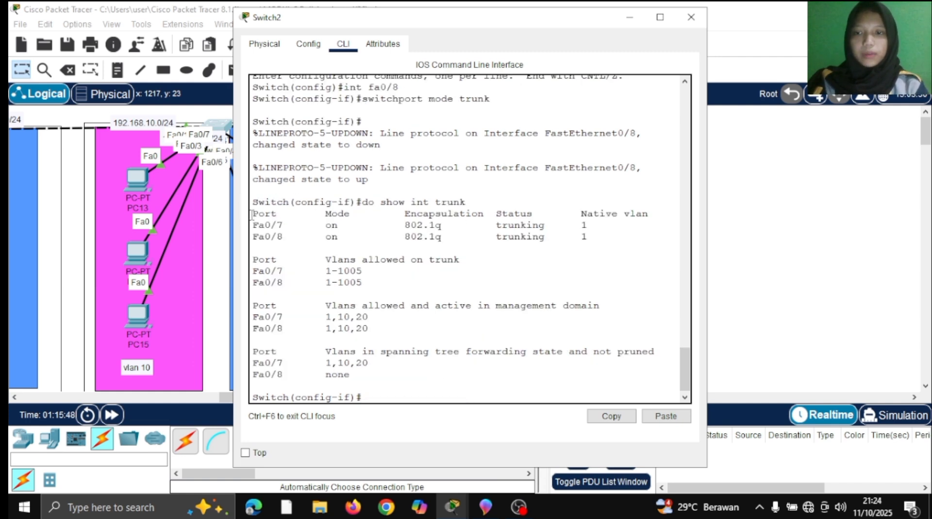
pyautogui.moveTo(251, 213); pyautogui.dragTo(645, 251)
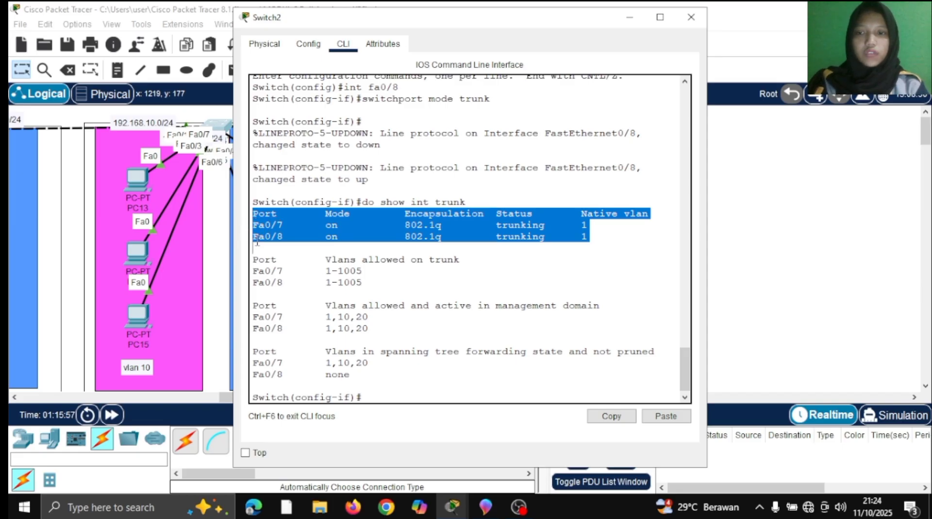
pyautogui.click(630, 20)
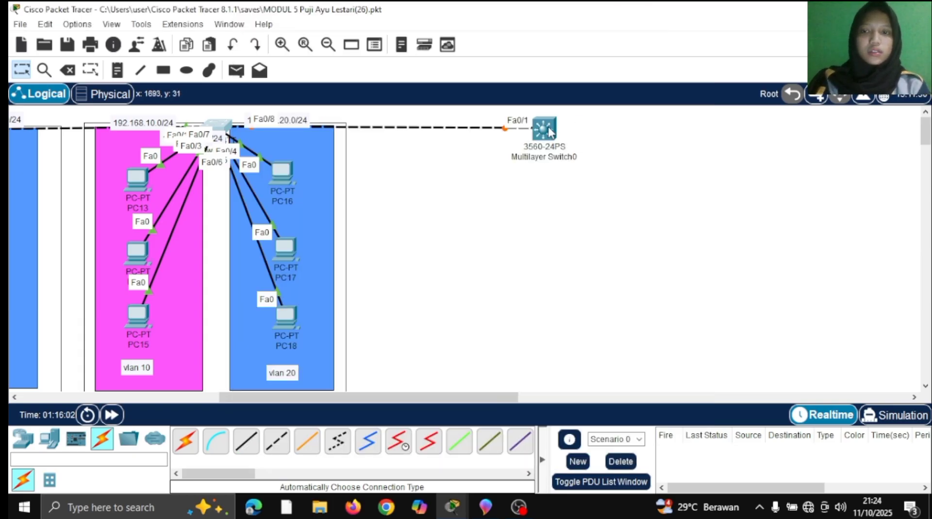
# - Open the 3560-24PS multilayer switch's command line and decline the initial configuration dialog with "no"
pyautogui.click(547, 129)
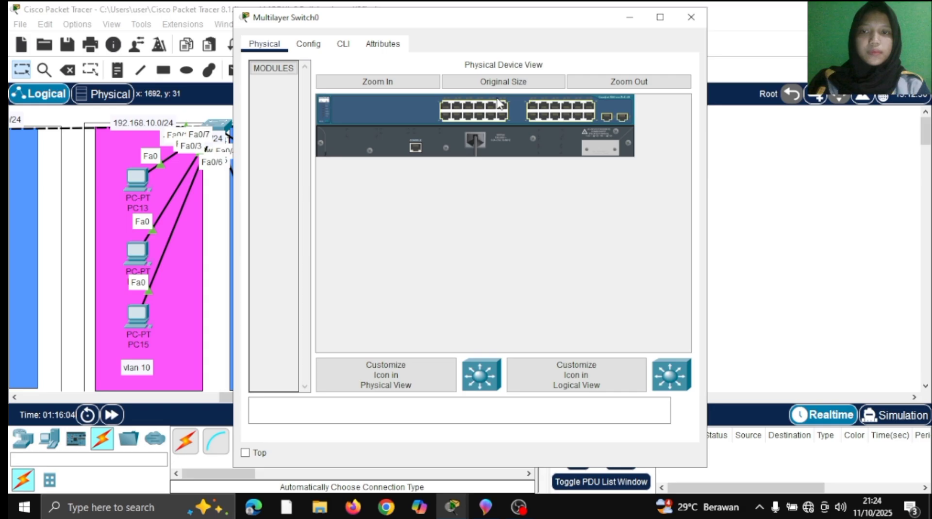
pyautogui.click(350, 45)
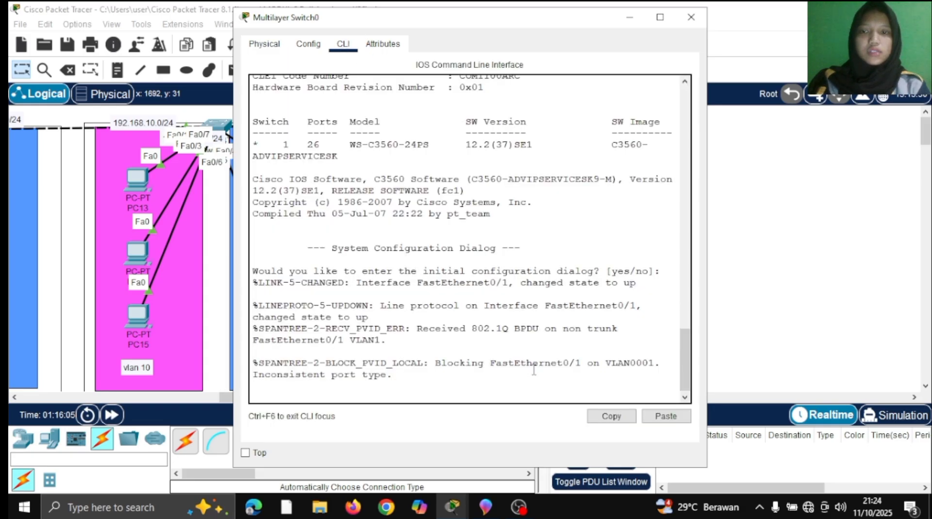
pyautogui.press('Return')
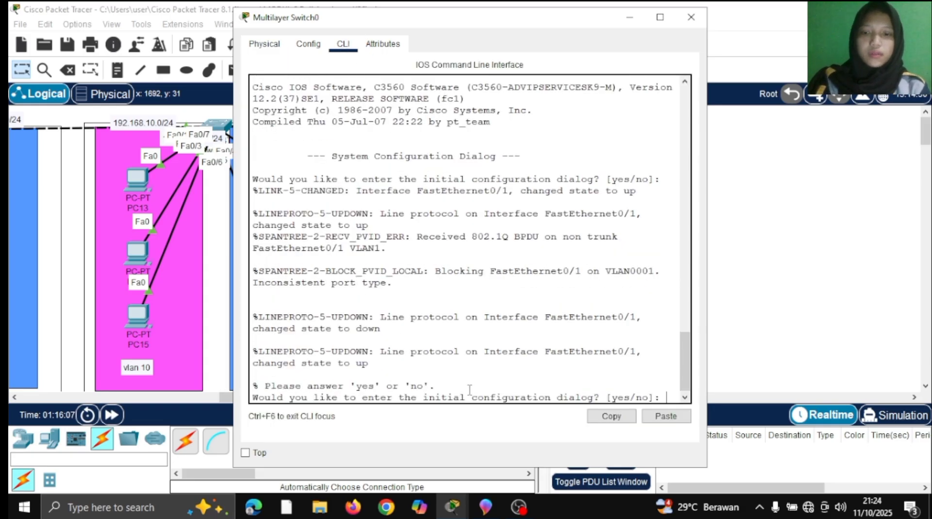
pyautogui.write('no')
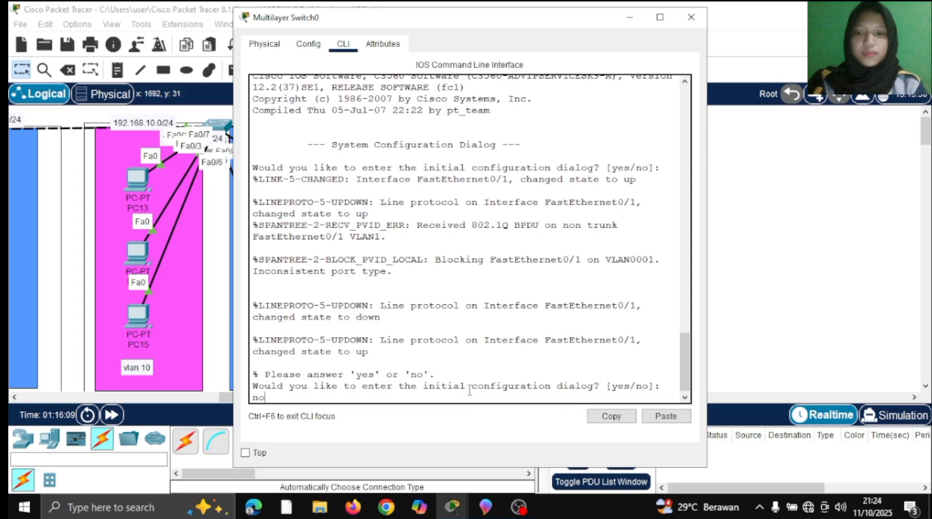
pyautogui.press('Return')
pyautogui.press('Return')
# - Enter global configuration mode on the multilayer switch with "en" and "conf t"
pyautogui.write('e')
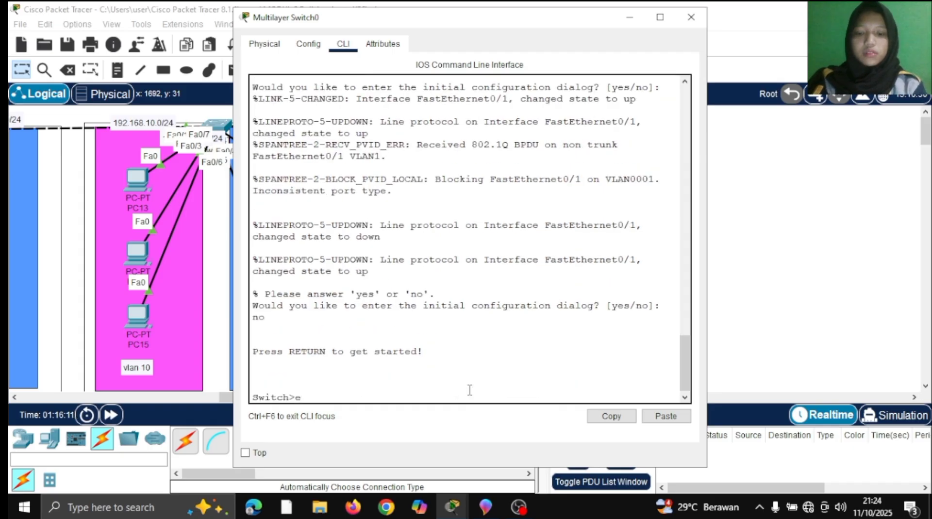
pyautogui.write('n')
pyautogui.press('Return')
pyautogui.write('conf t')
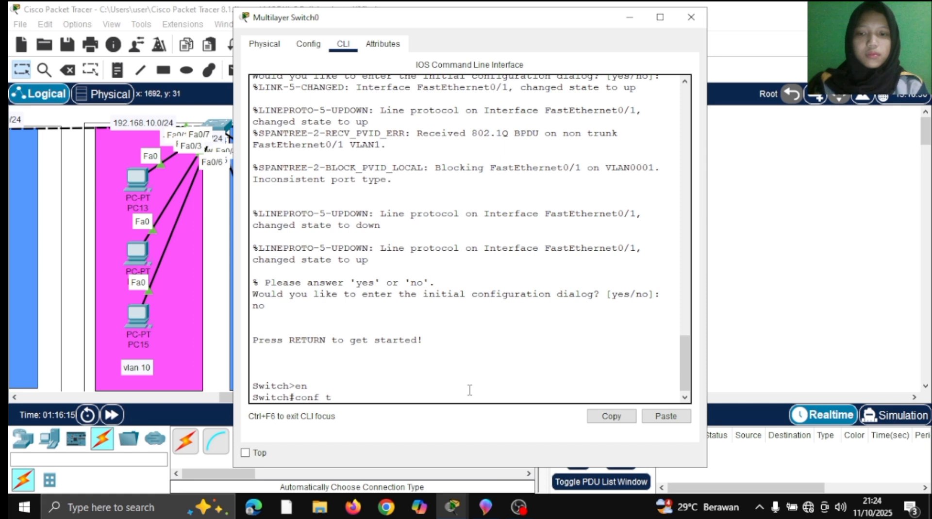
pyautogui.press('Return')
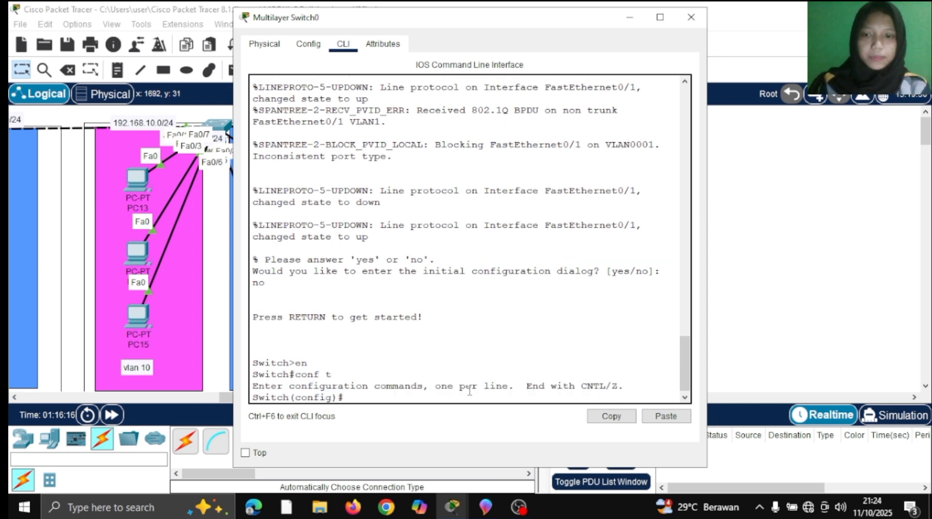
# - Enter interface fa0/1 on the multilayer switch and try to set it to trunk mode with "switchport mode trunk"
pyautogui.write('int')
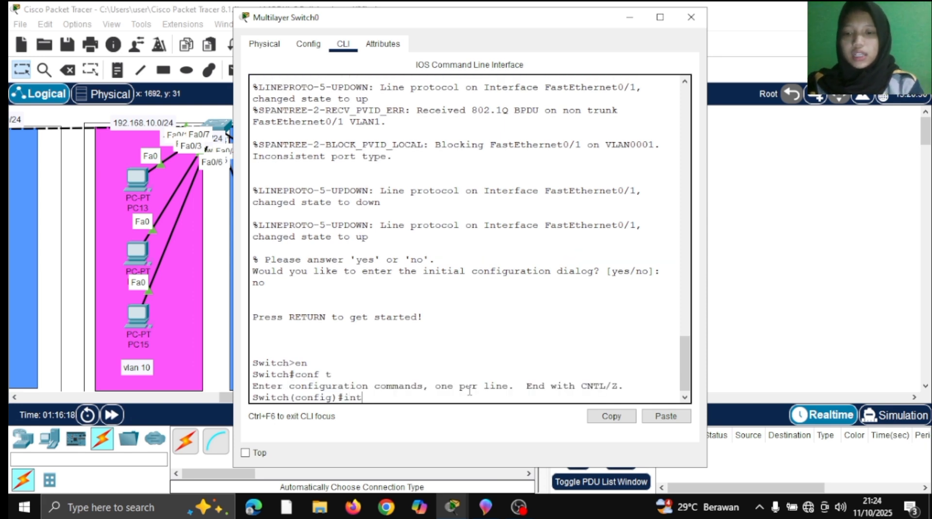
pyautogui.write(' fa0/1')
pyautogui.press('Return')
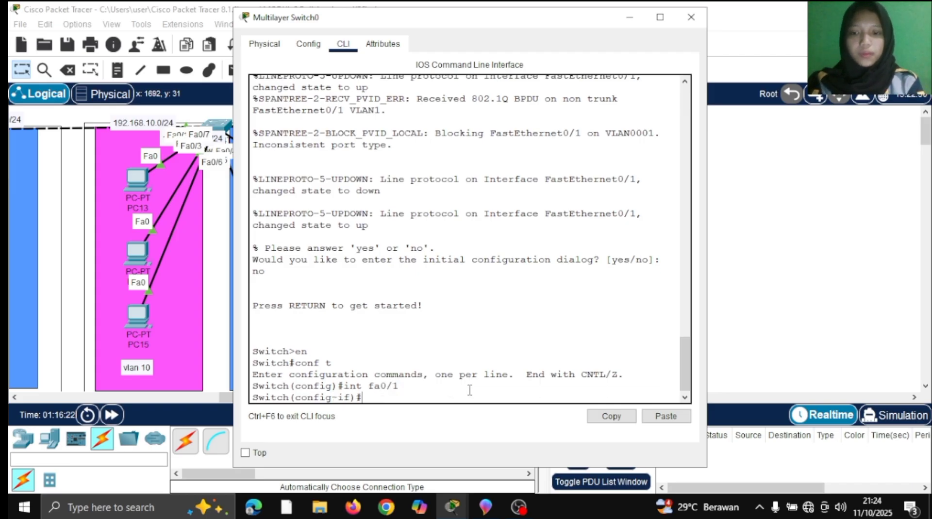
pyautogui.write('switch')
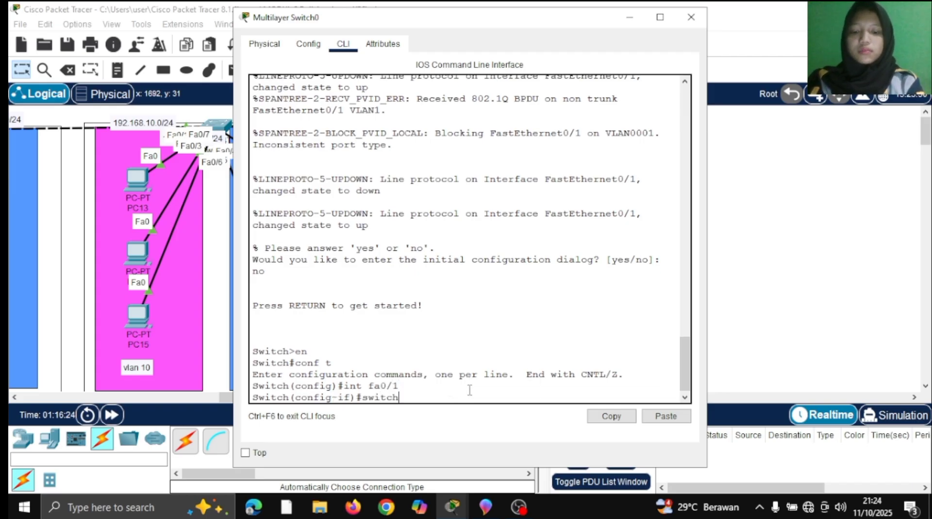
pyautogui.write('port mod')
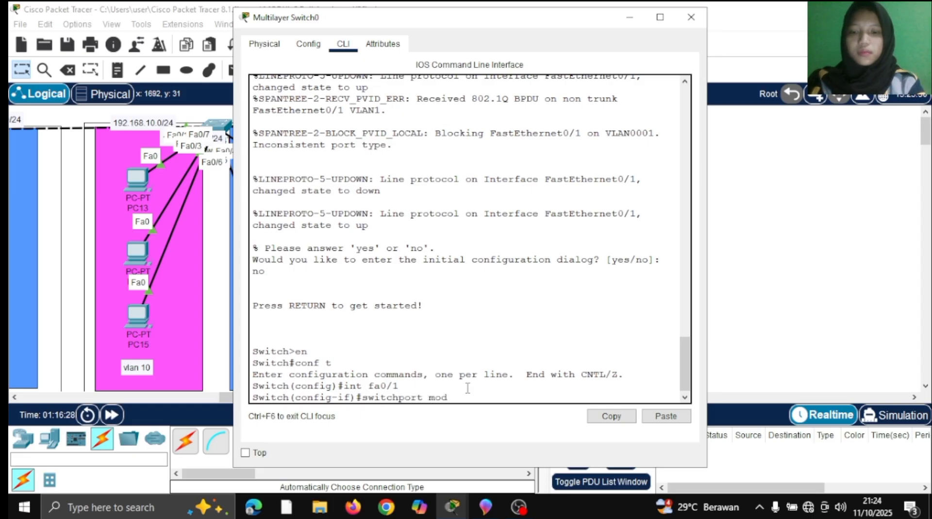
pyautogui.write('e trunk')
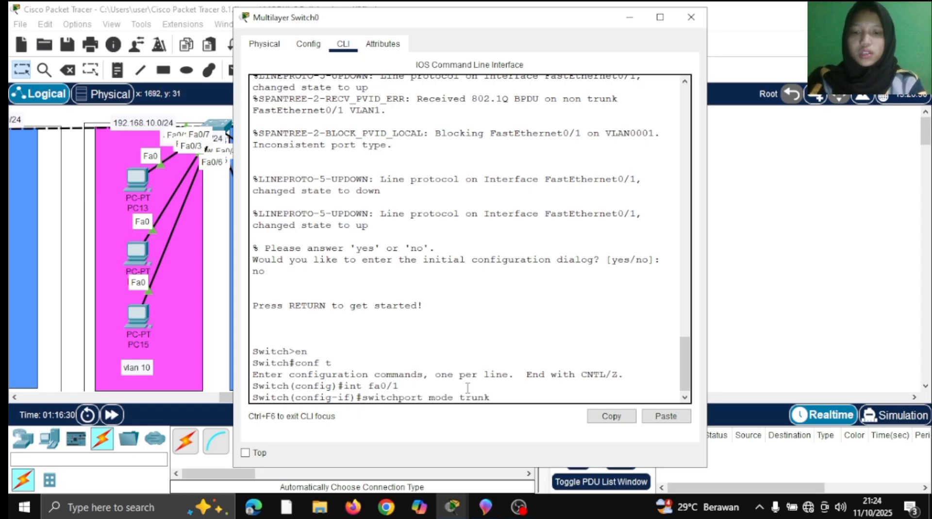
pyautogui.press('Return')
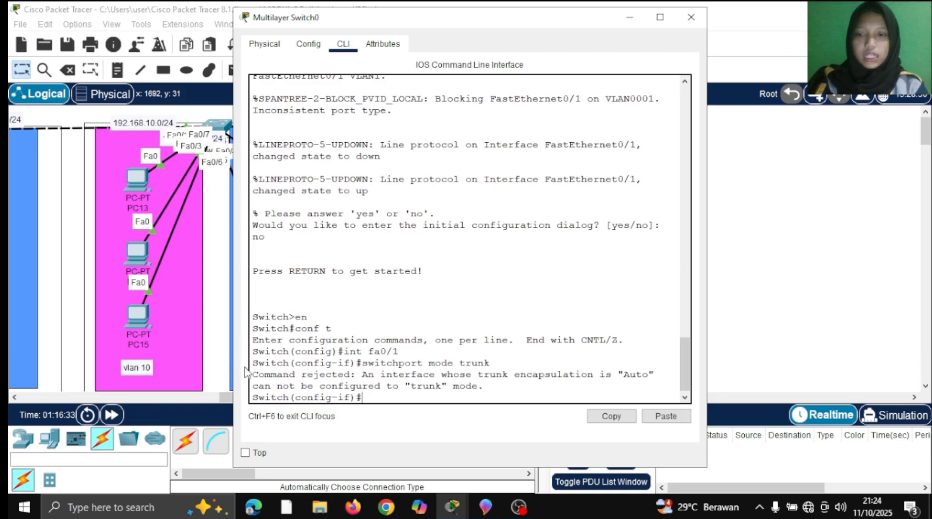
# - Read the response to the trunk command, highlighting the part about the interface's trunk encapsulation
pyautogui.moveTo(251, 377); pyautogui.dragTo(357, 379)
pyautogui.click(357, 379)
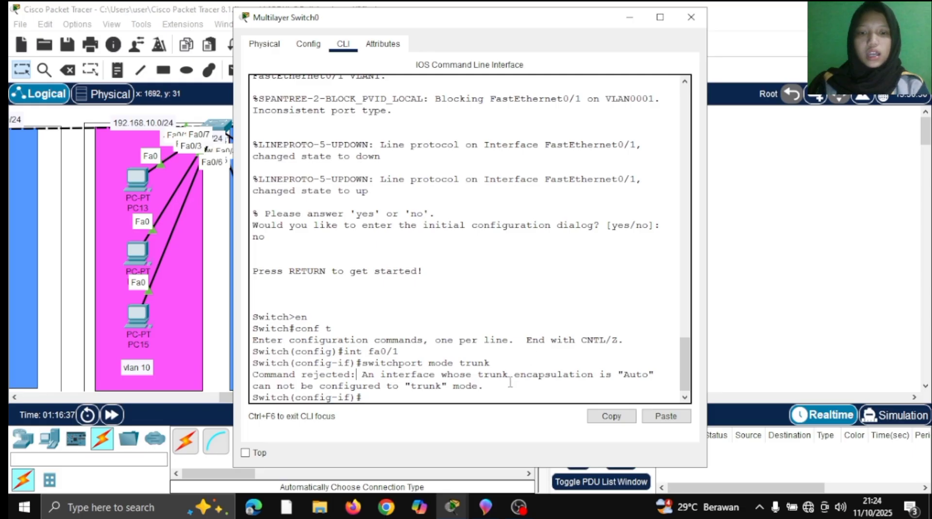
pyautogui.moveTo(513, 374); pyautogui.dragTo(459, 363)
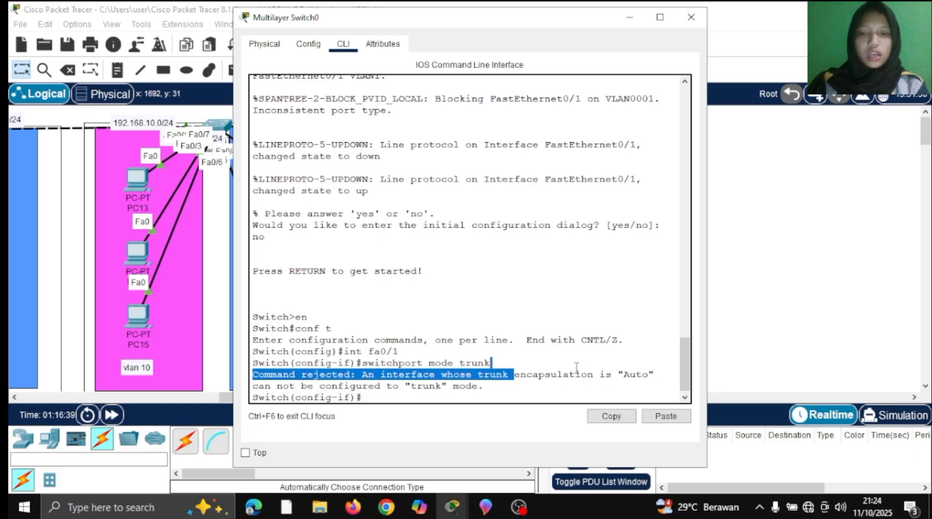
pyautogui.click(503, 392)
pyautogui.moveTo(513, 375); pyautogui.dragTo(484, 387)
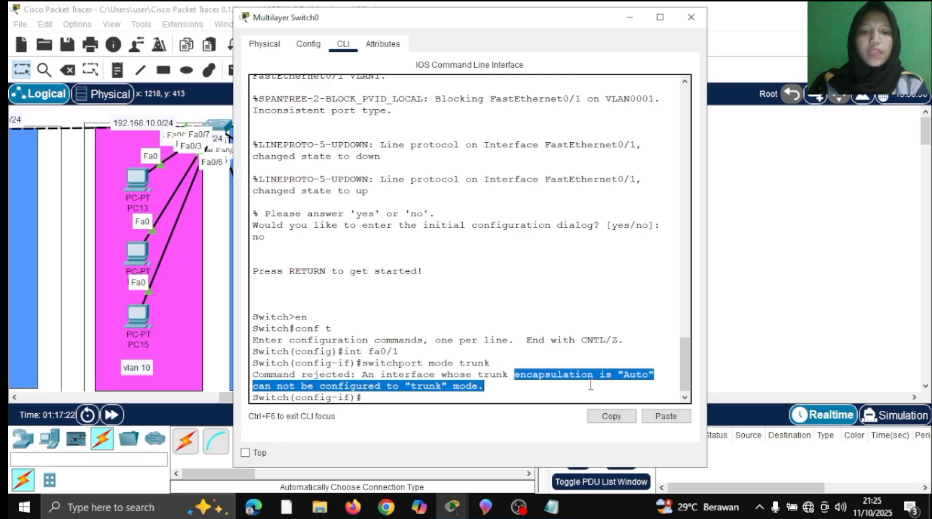
pyautogui.click(578, 384)
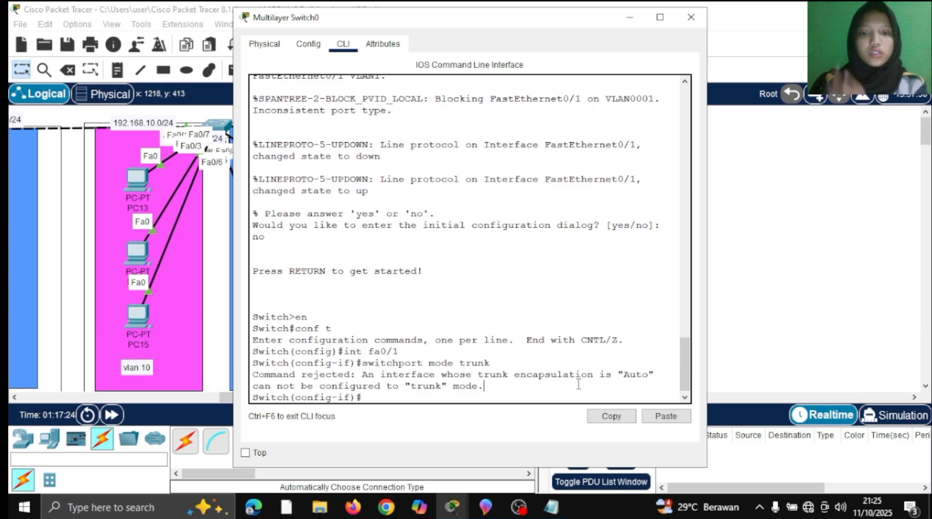
# - Switch to Notepad and write the note "trunk -> ISL (cisco)" on the first line
pyautogui.click(538, 512)
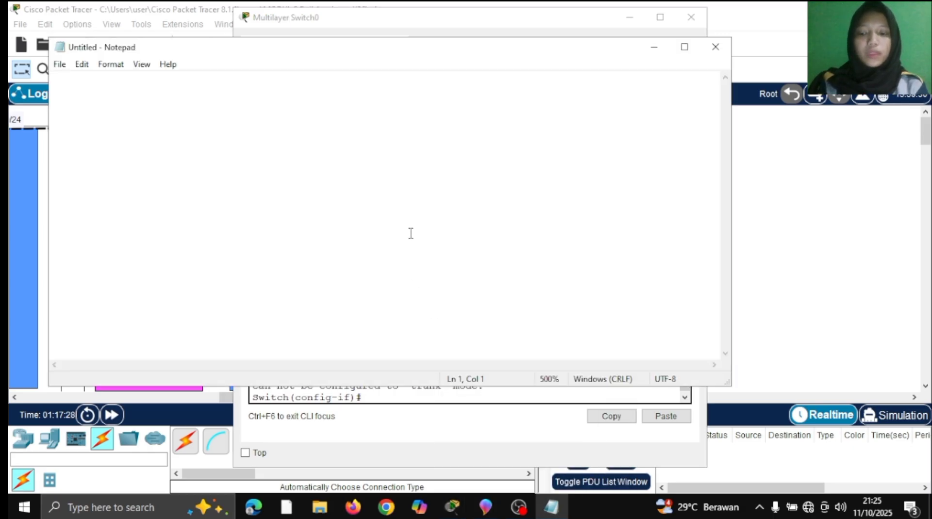
pyautogui.write('trunk ')
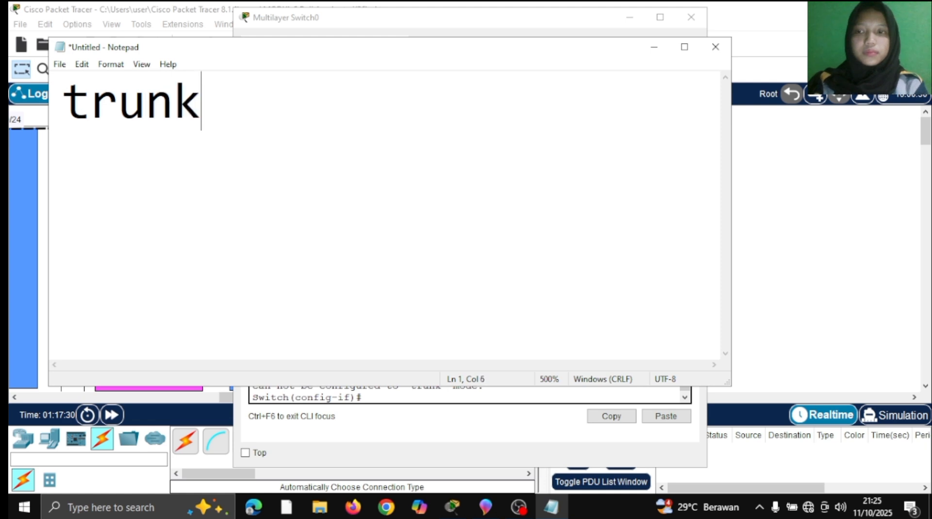
pyautogui.write('_')
pyautogui.press('BackSpace')
pyautogui.write('-> ')
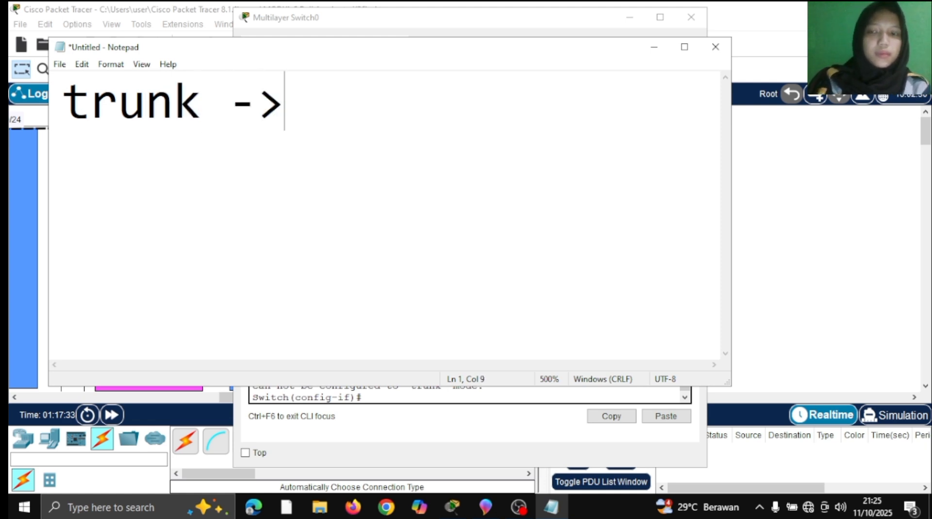
pyautogui.write('I')
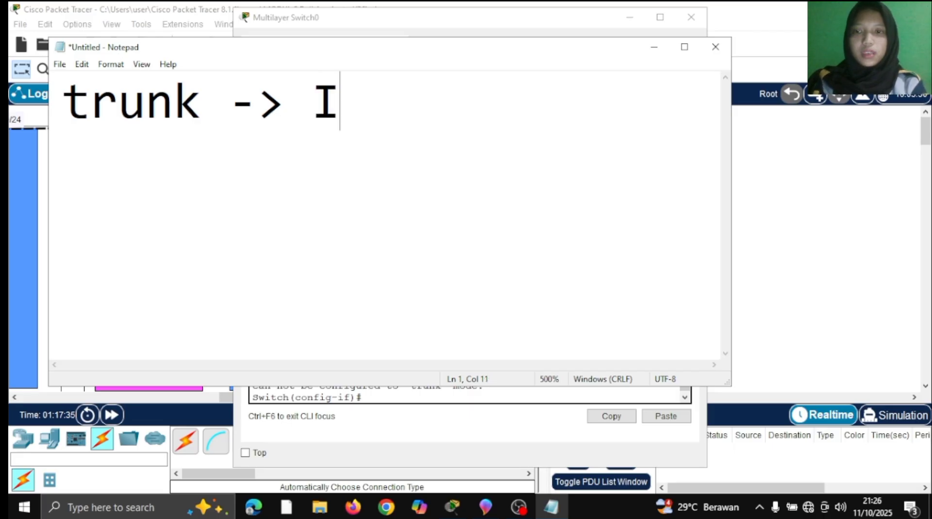
pyautogui.write('SL (')
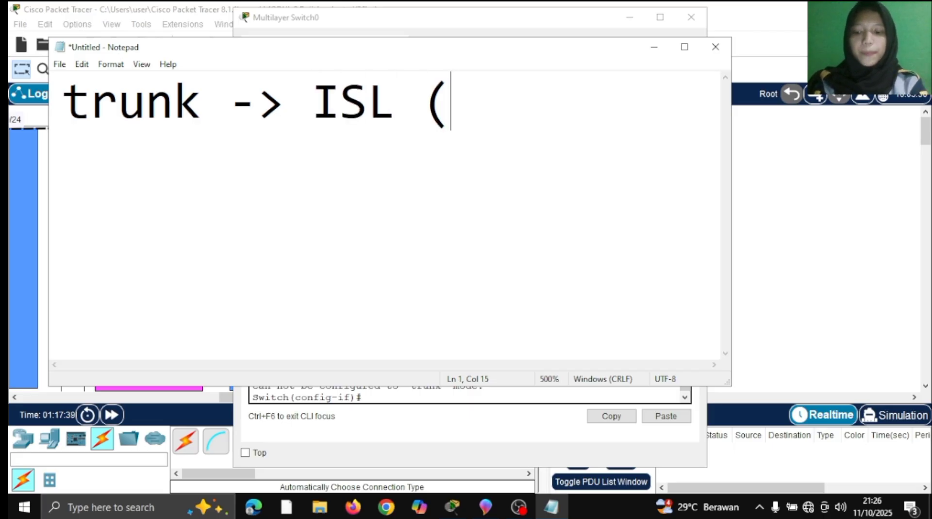
pyautogui.write('cis')
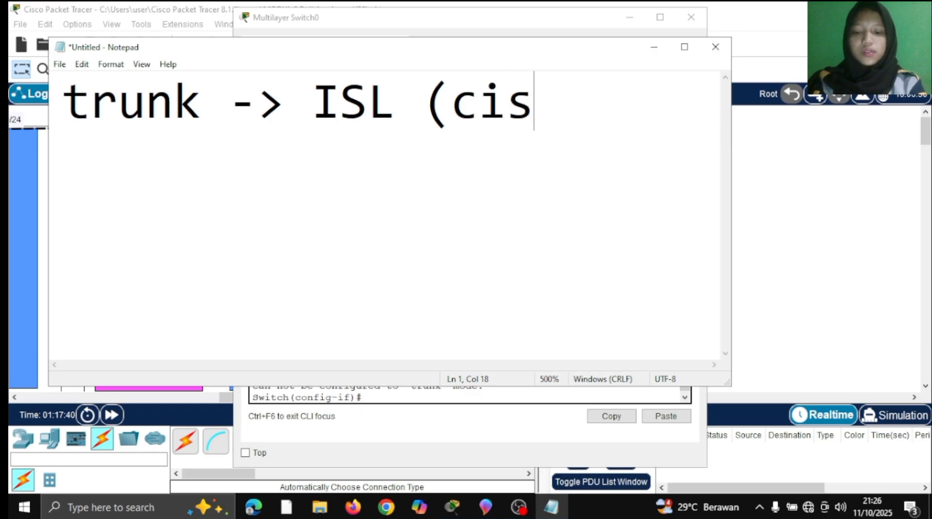
pyautogui.write('co')
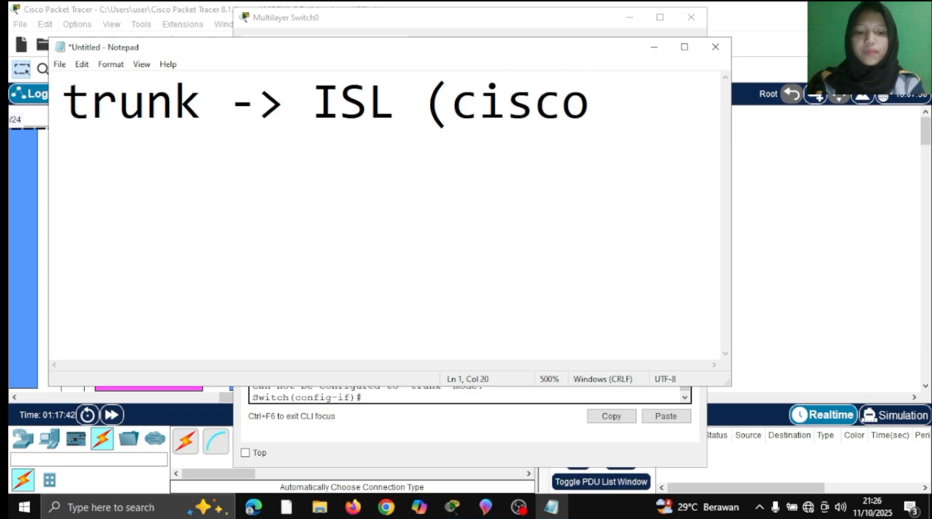
pyautogui.write(')')
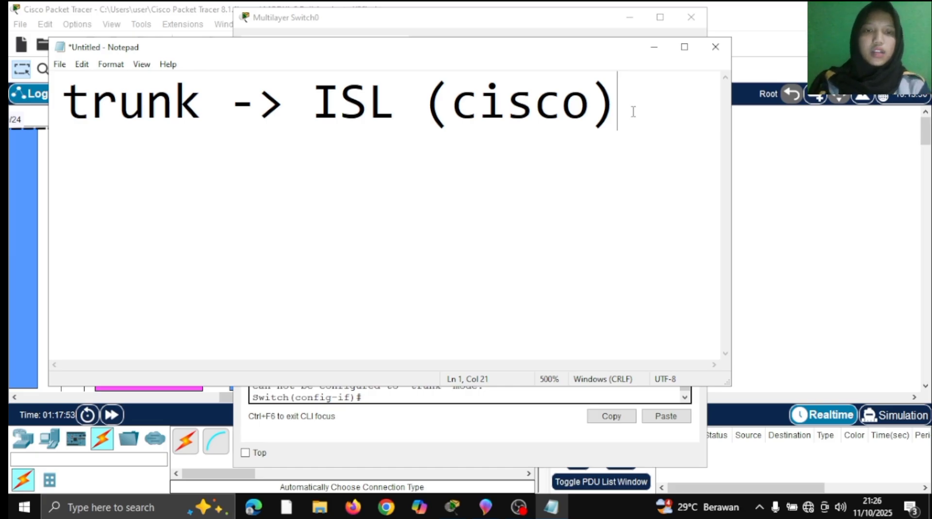
# - Highlight ISL in the note and add a second, aligned line reading "-> 802.1q (open standar)"
pyautogui.moveTo(313, 89); pyautogui.dragTo(396, 91)
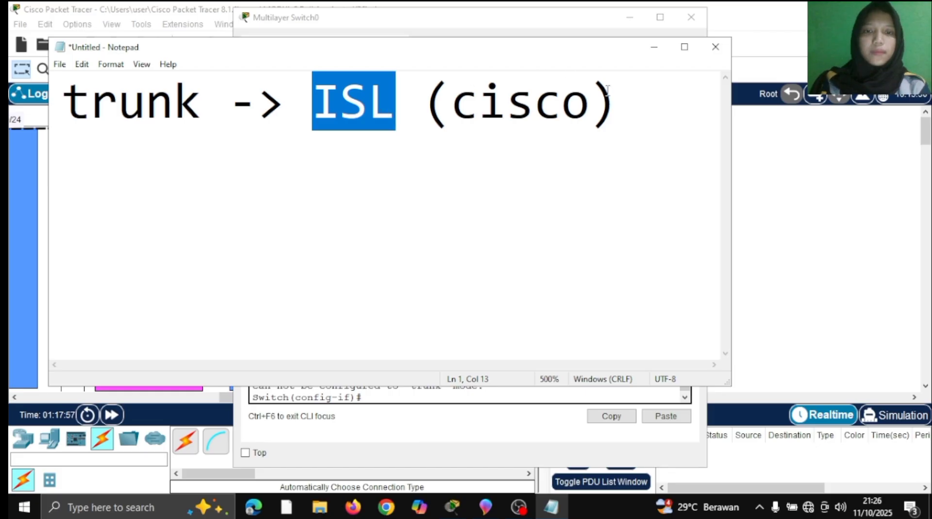
pyautogui.click(625, 100)
pyautogui.press('Return')
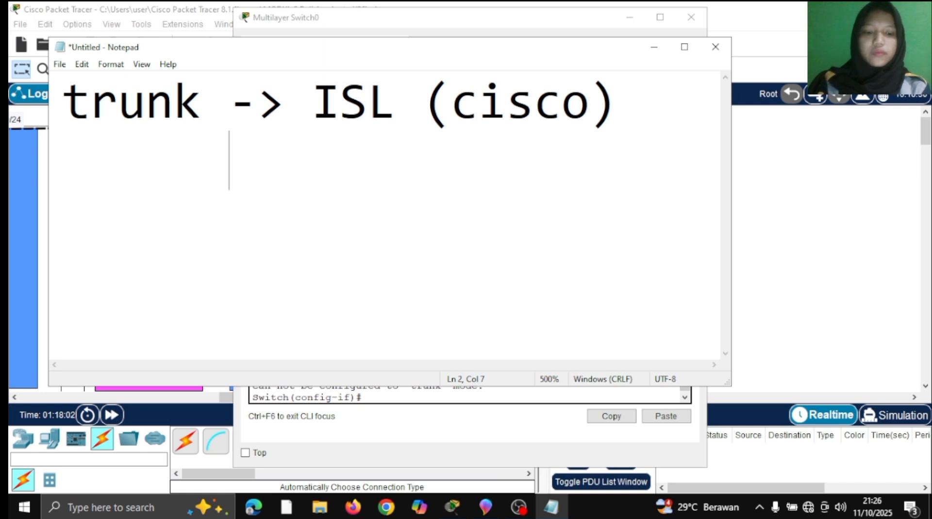
pyautogui.write('->')
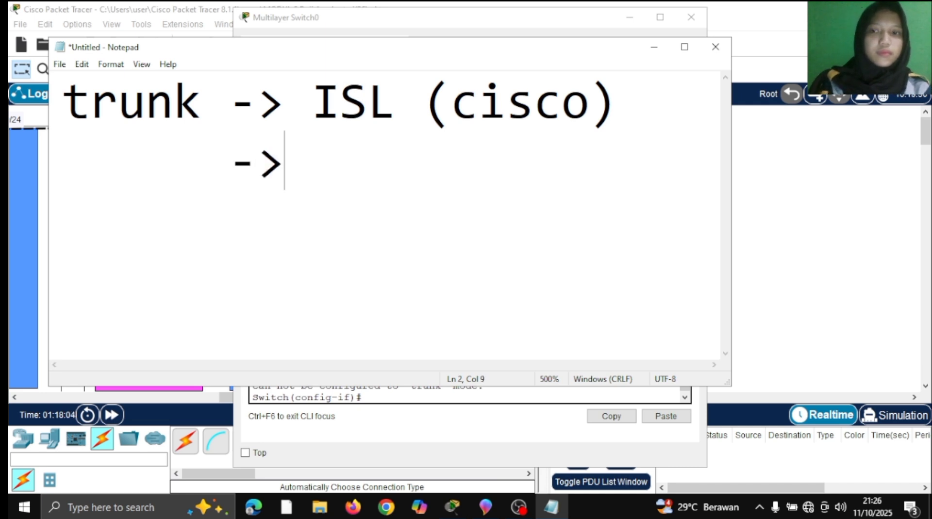
pyautogui.write(' 80')
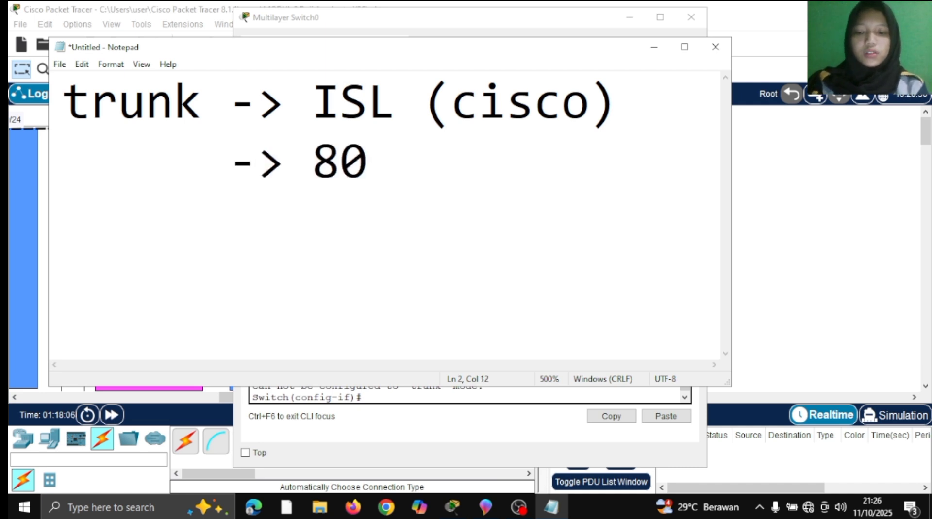
pyautogui.write('2.1')
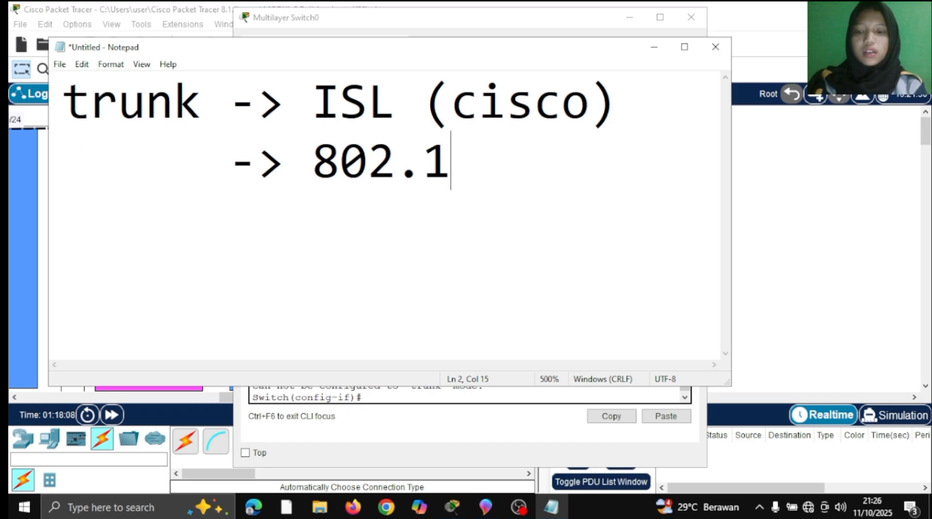
pyautogui.write('q ')
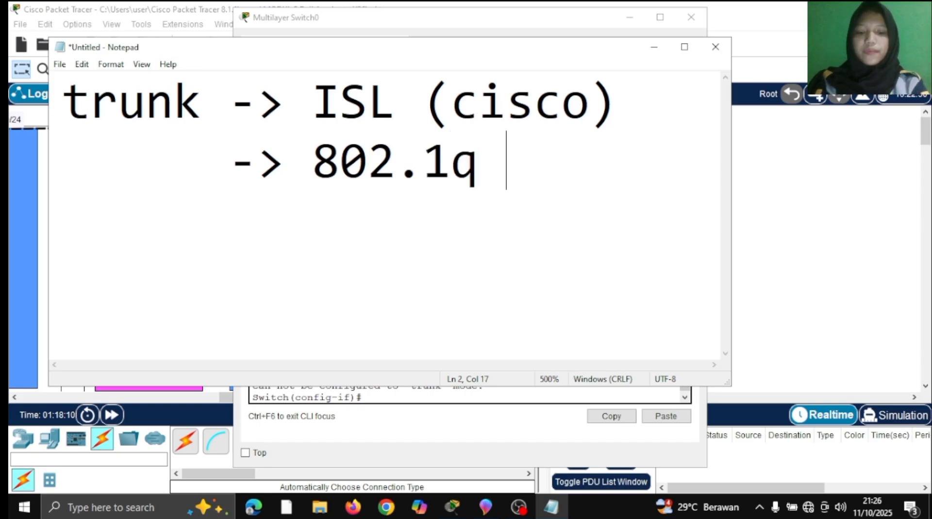
pyautogui.write('(')
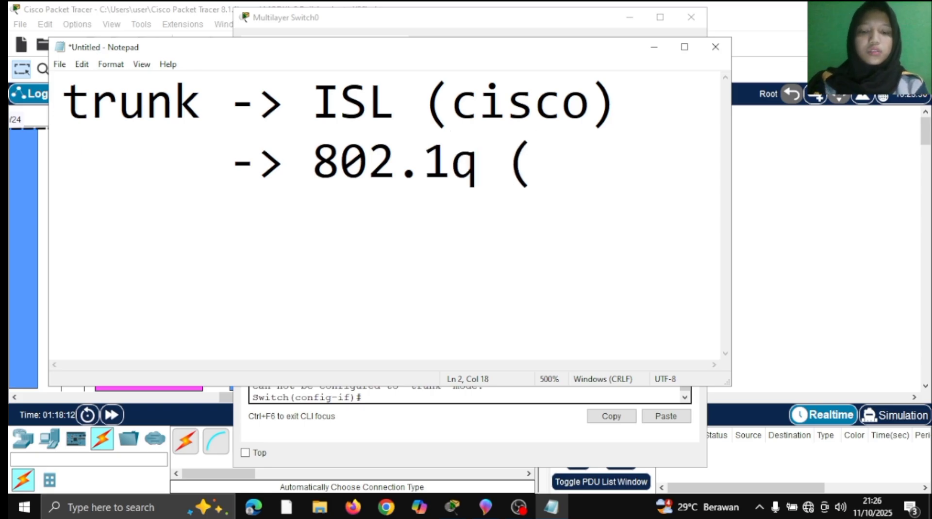
pyautogui.write('open ')
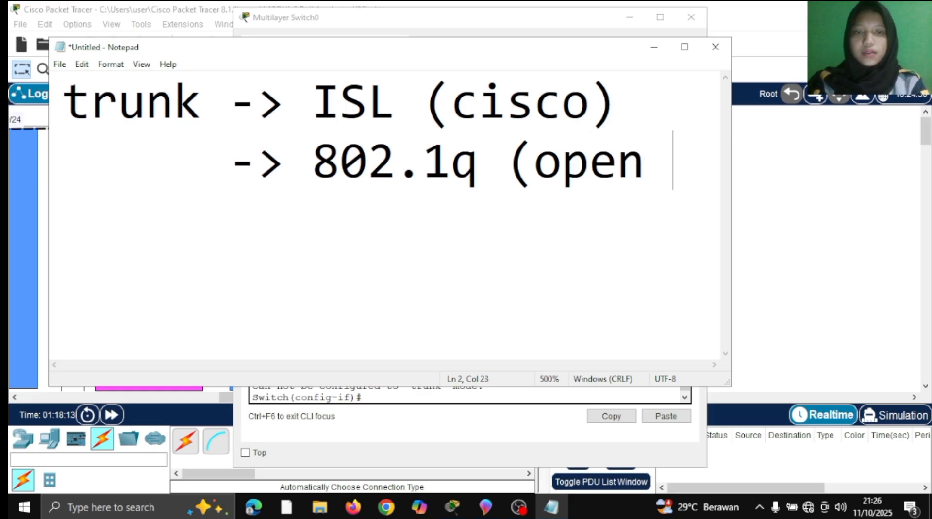
pyautogui.write('sta')
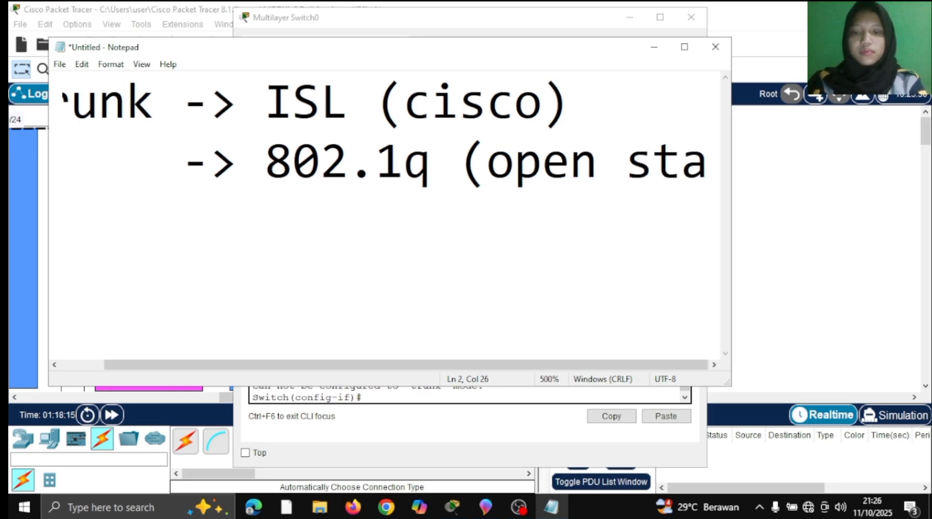
pyautogui.write('ndar')
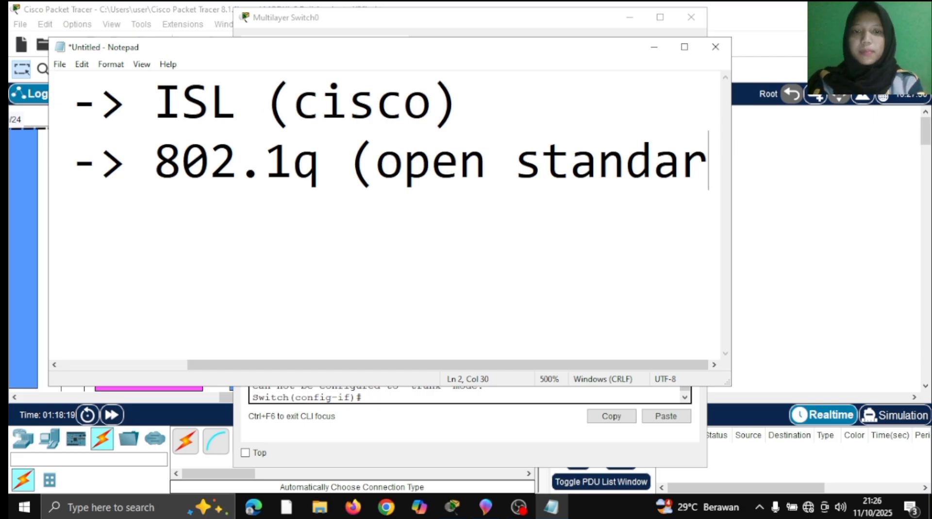
pyautogui.write(')')
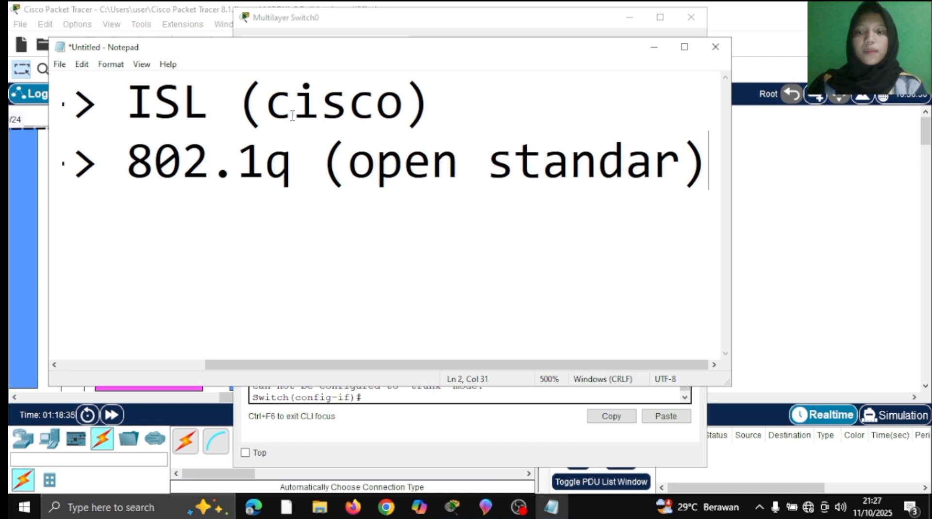
# - Return to Packet Tracer and check the encapsulation of the trunk ports in Switch2's "show int trunk" output
pyautogui.click(643, 53)
pyautogui.click(630, 18)
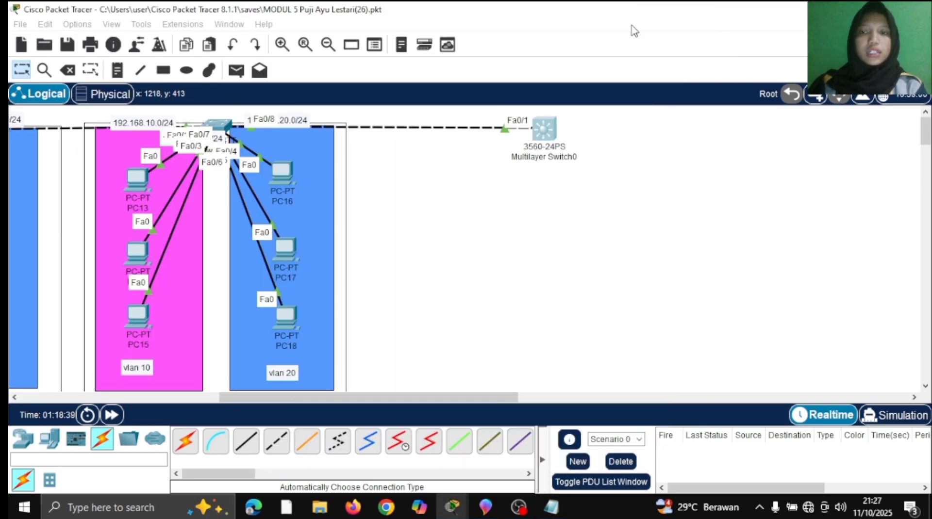
pyautogui.click(217, 125)
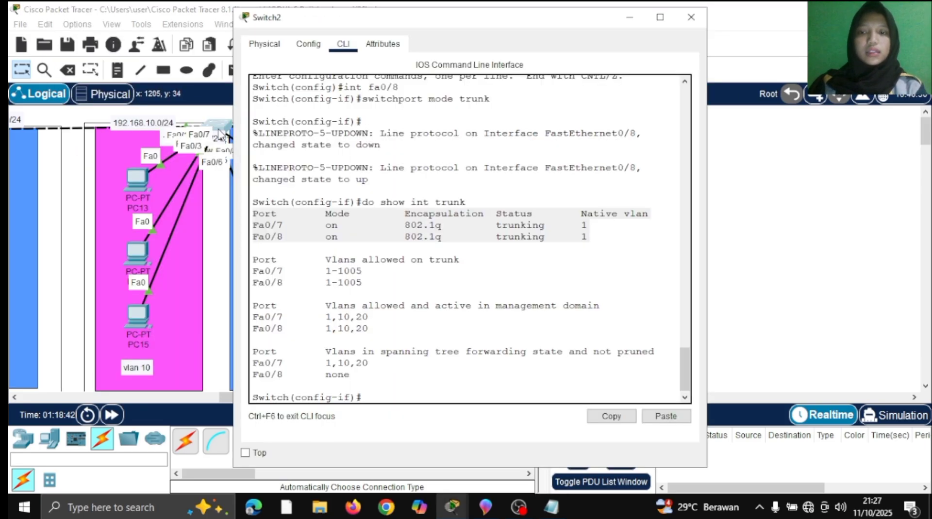
pyautogui.moveTo(396, 215)
pyautogui.mouseDown()
pyautogui.moveTo(443, 225)
pyautogui.moveTo(408, 214)
pyautogui.mouseUp()
pyautogui.click(408, 214)
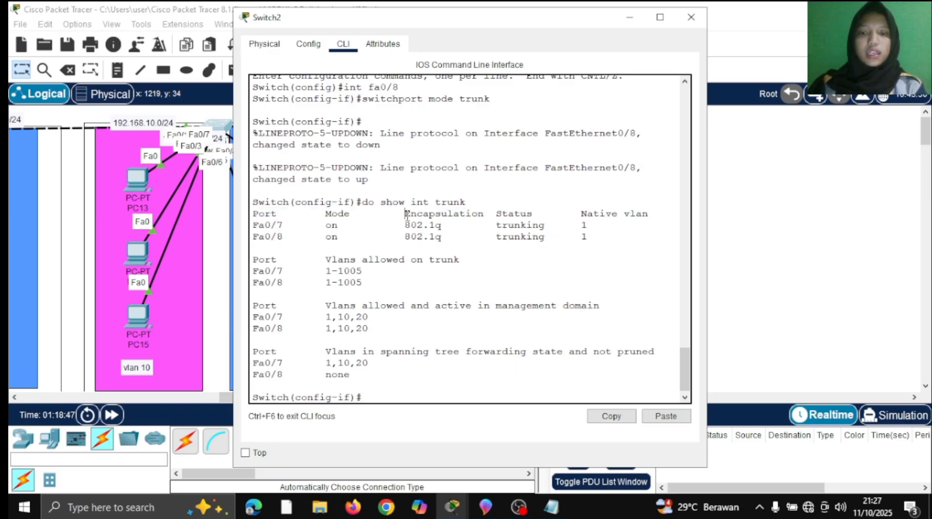
pyautogui.moveTo(405, 214); pyautogui.dragTo(453, 239)
pyautogui.click(452, 240)
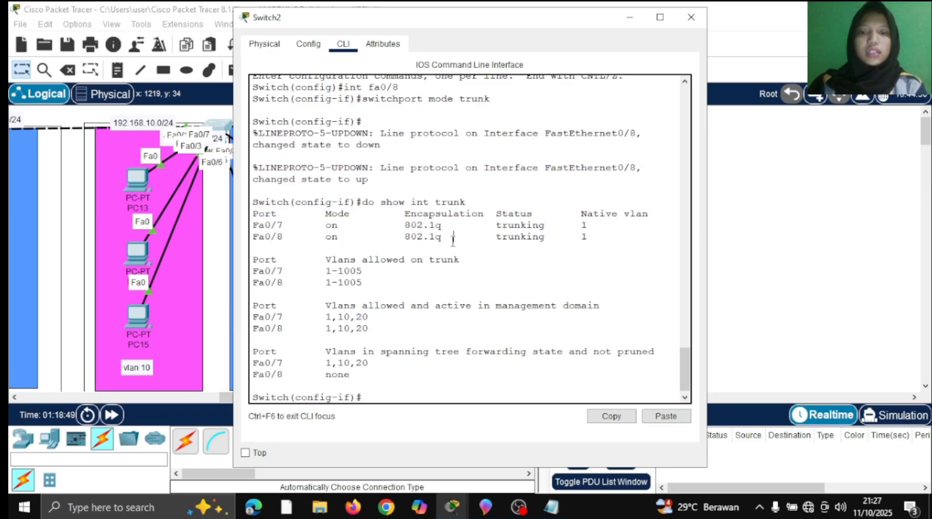
pyautogui.click(627, 18)
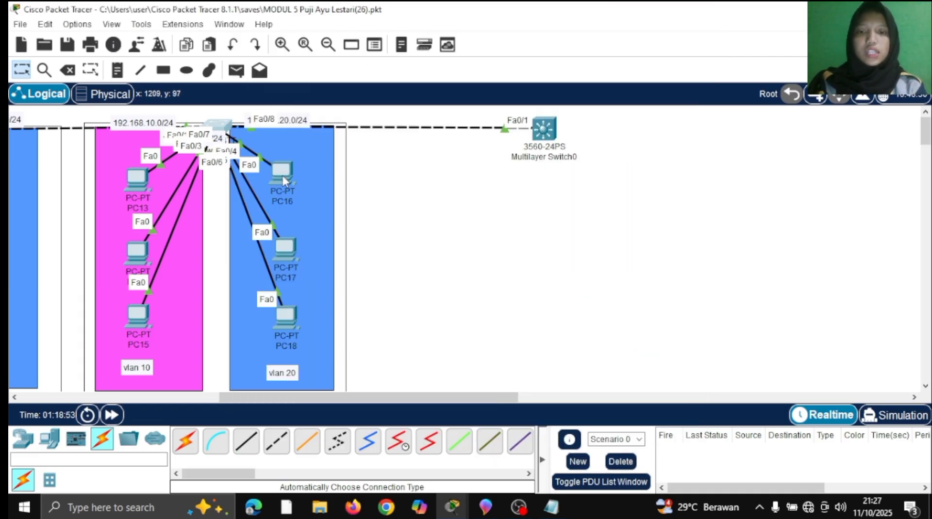
# - Reopen the multilayer switch's command line and set fa0/1's encapsulation with "switchport trunk encapsulation dot1q"
pyautogui.click(545, 128)
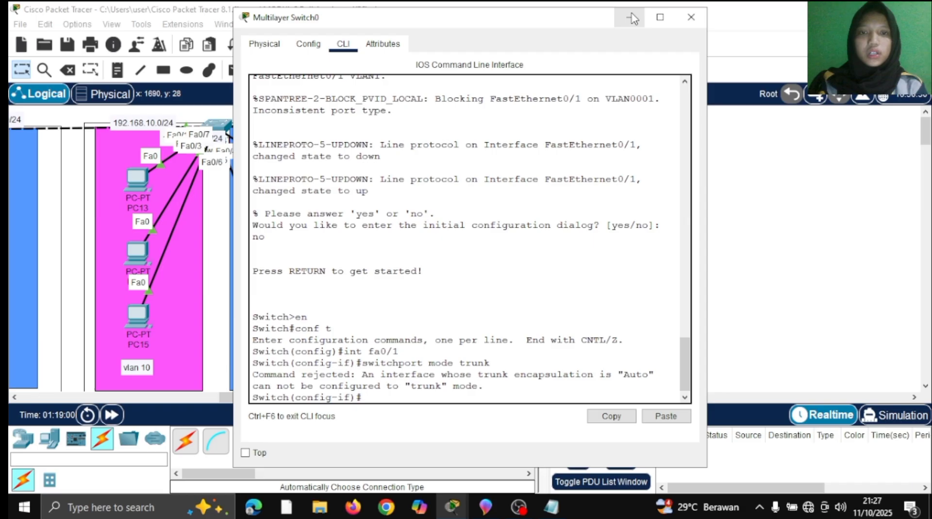
pyautogui.click(551, 507)
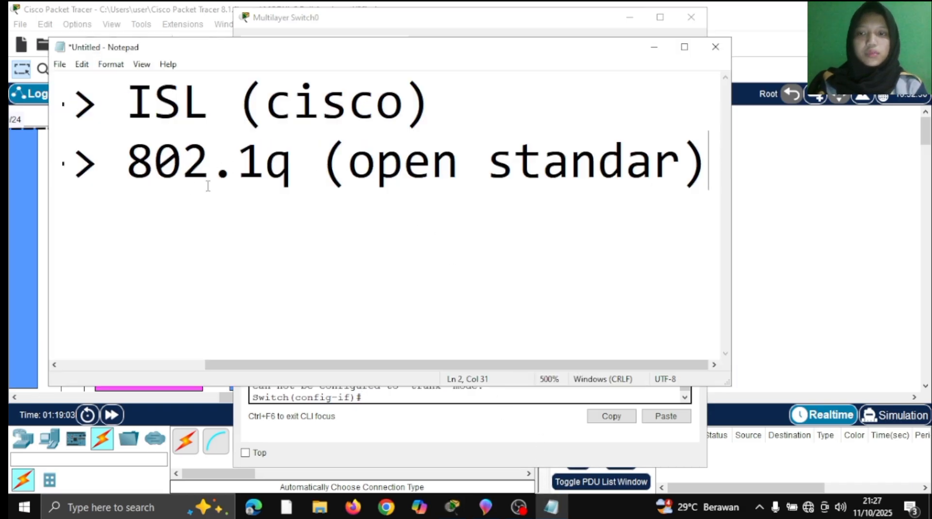
pyautogui.click(653, 48)
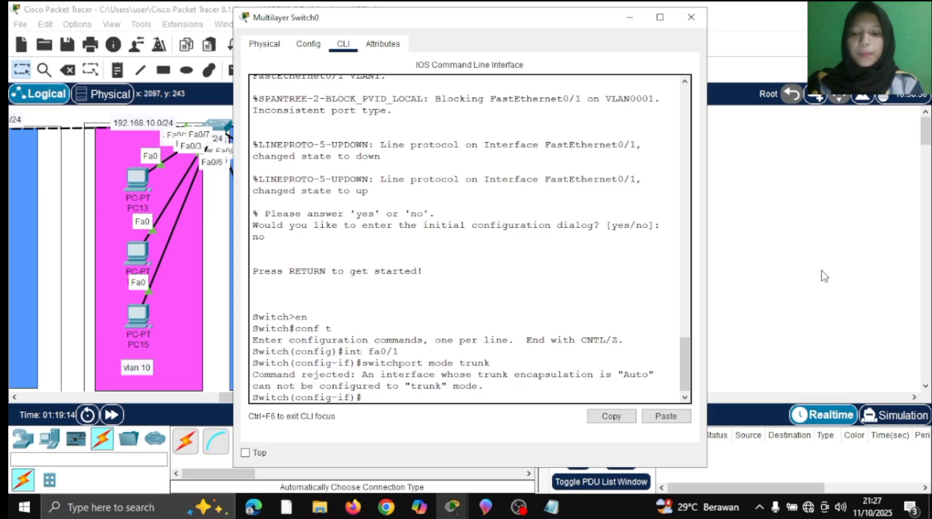
pyautogui.write('itchport')
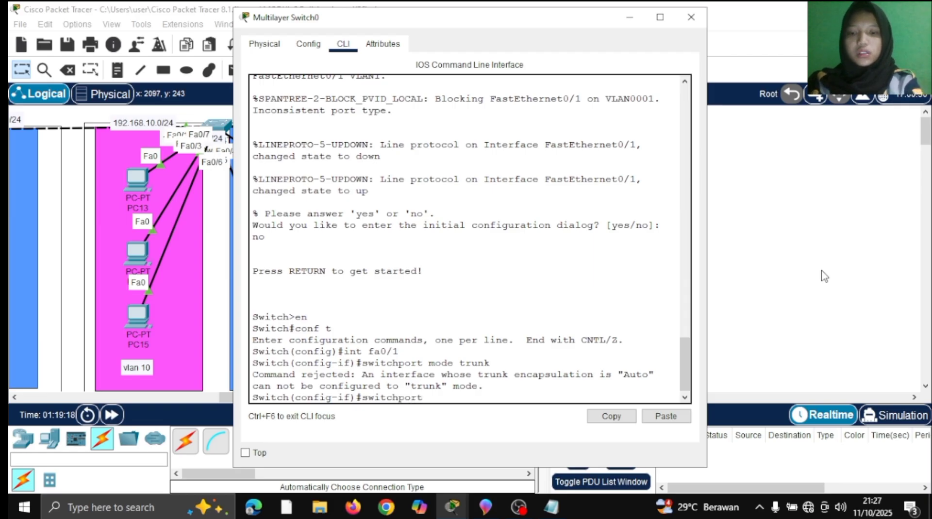
pyautogui.write(' trunk encapsulai')
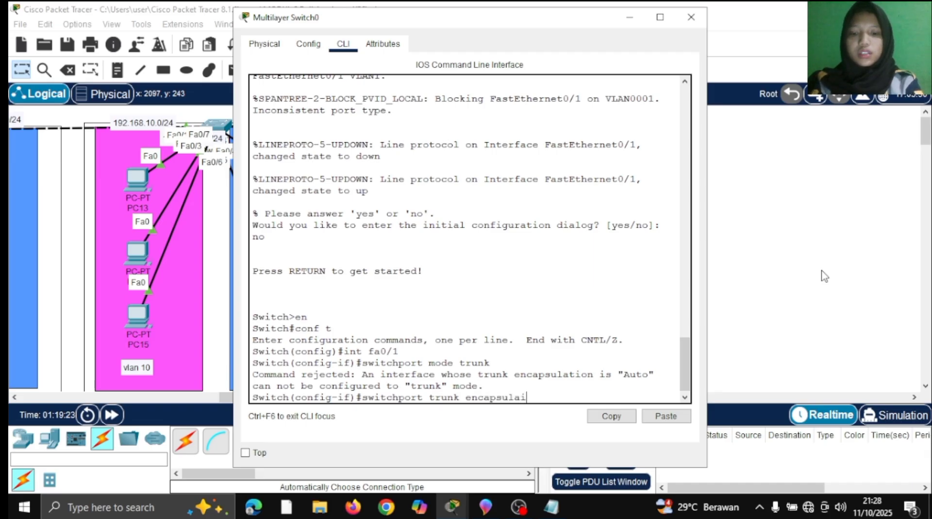
pyautogui.press('BackSpace')
pyautogui.write('t')
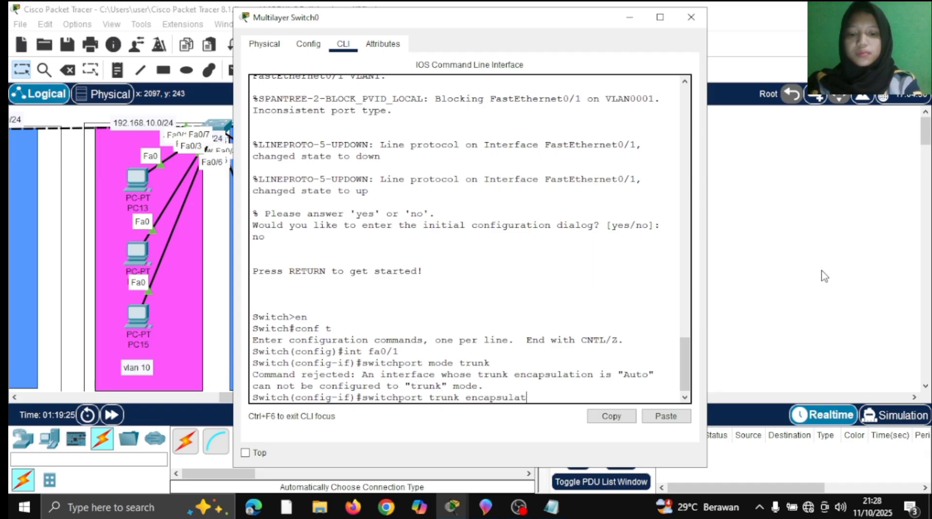
pyautogui.write('ion dot')
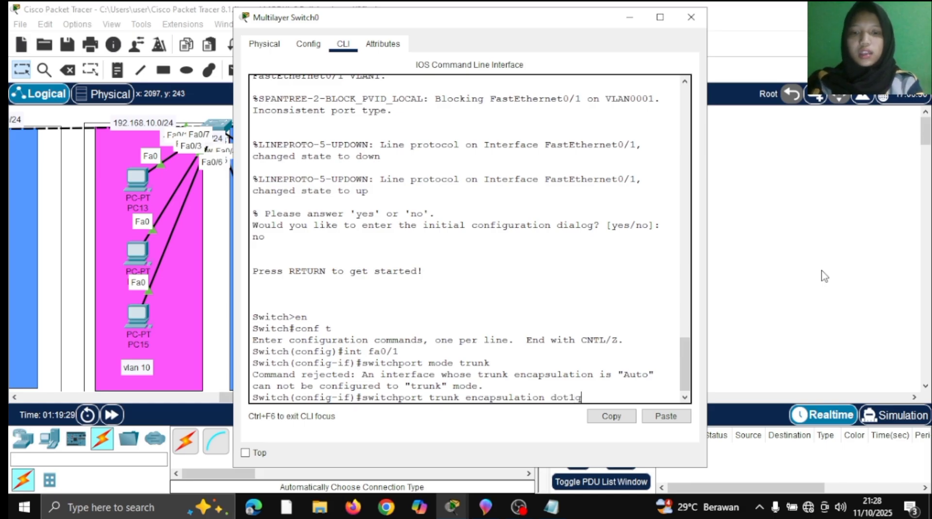
pyautogui.write('1q')
pyautogui.press('Return')
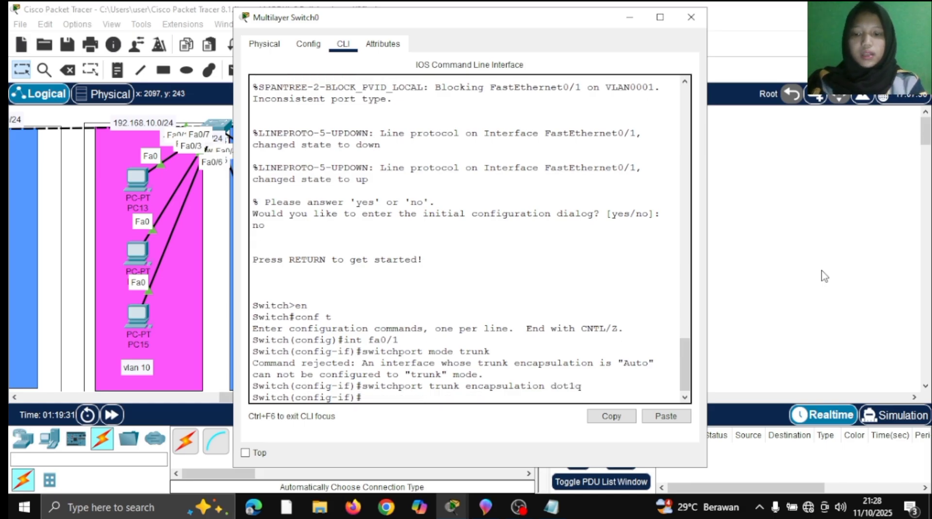
# - Set the multilayer switch's fa0/1 interface to trunk mode with "switchport mode trunk"
pyautogui.write('switchpo')
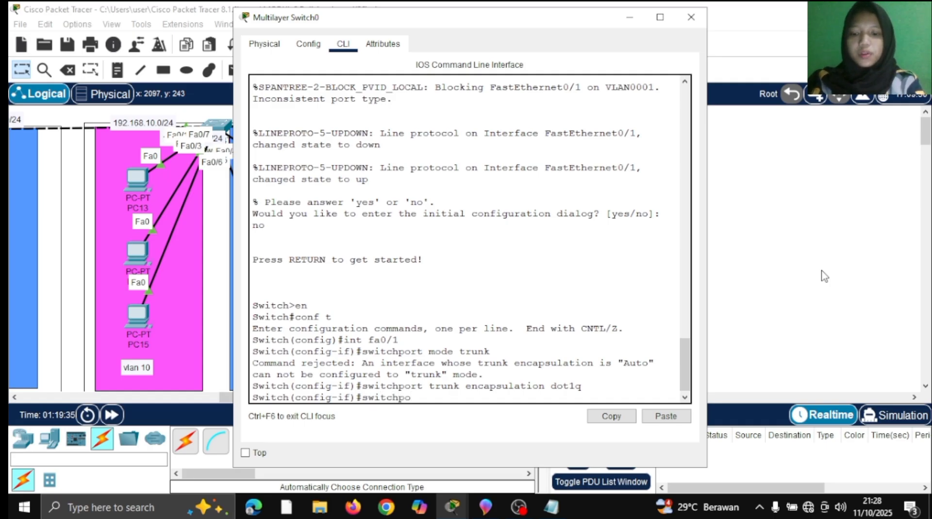
pyautogui.write('rt mo')
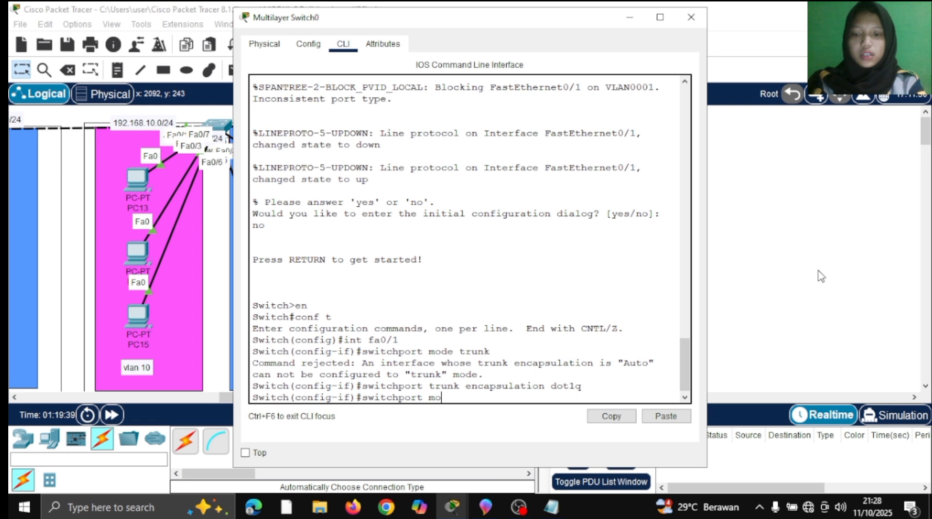
pyautogui.write('de trunk')
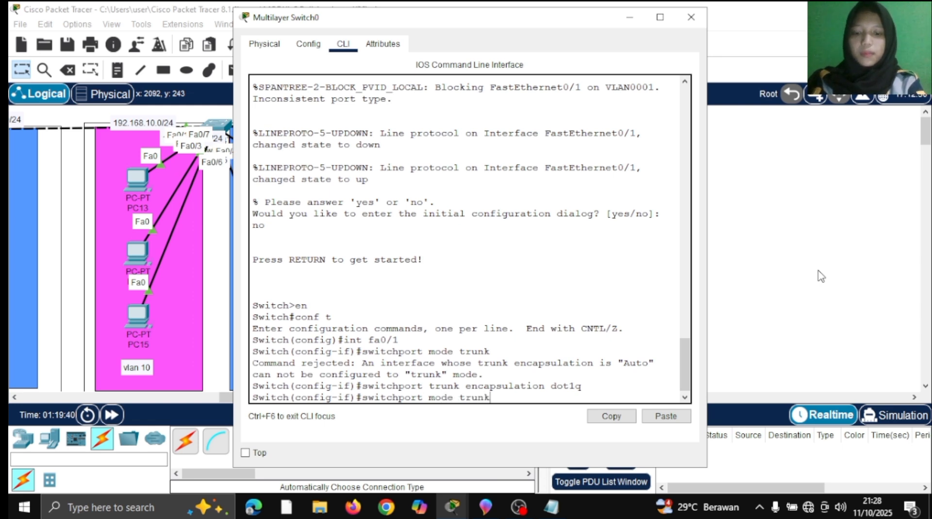
pyautogui.press('Return')
# - Check the multilayer switch's trunk with "do show int trunk", highlight the Fa0/1 row, and put the switch window away
pyautogui.write('do ahow int trun')
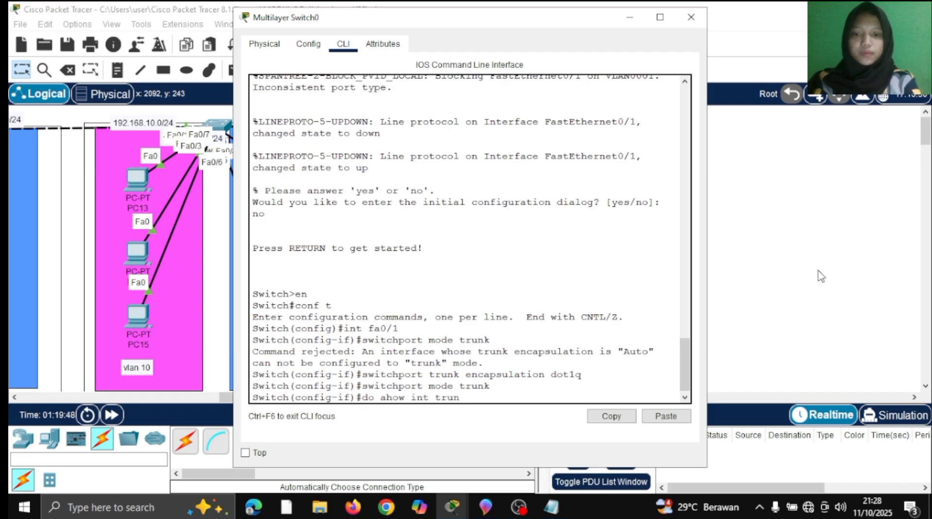
pyautogui.write('k')
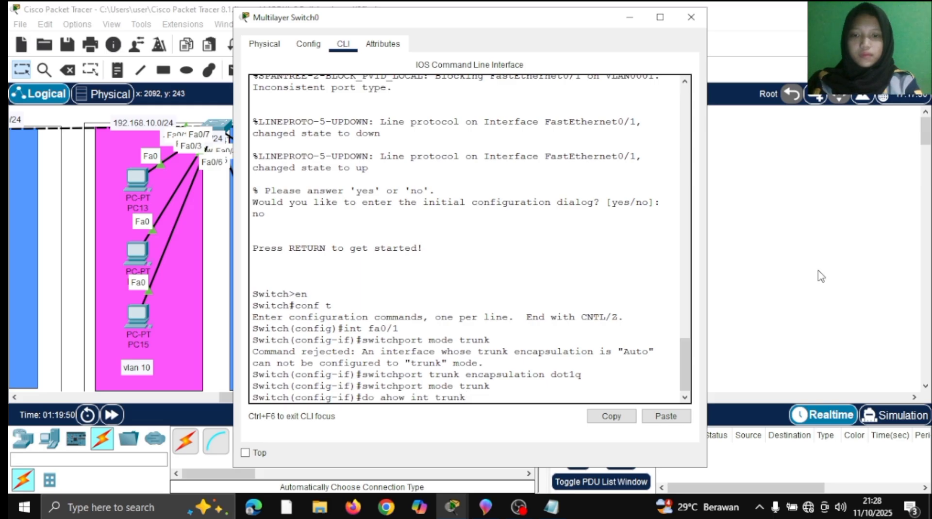
pyautogui.press('Left')
pyautogui.press('BackSpace')
pyautogui.write('s')
pyautogui.press('Return')
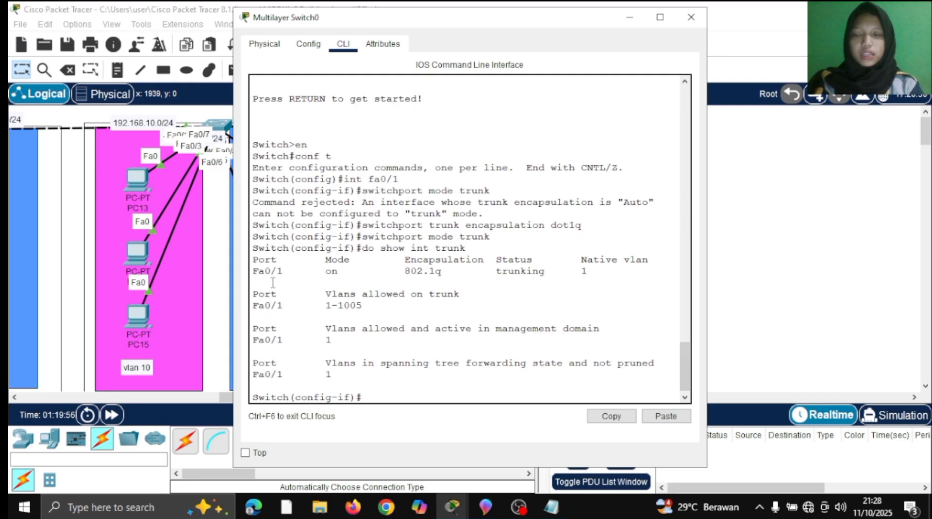
pyautogui.moveTo(252, 272); pyautogui.dragTo(528, 281)
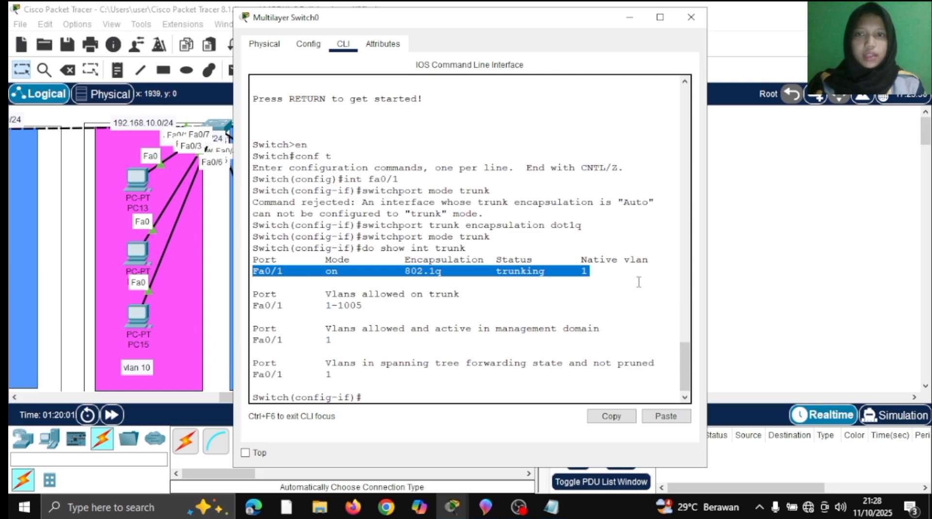
pyautogui.click(626, 23)
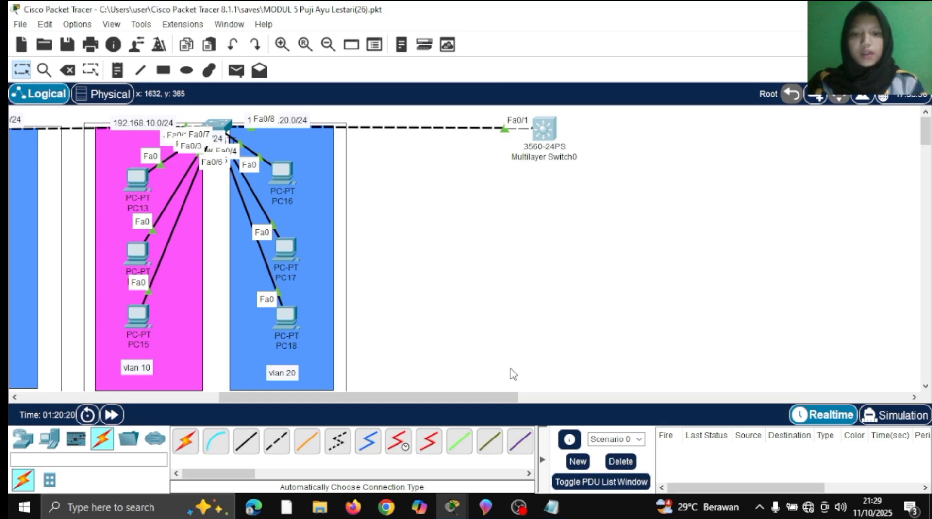
# - Switch to Paint 3D and underline the Trunk and Access row headings in the DTP mode table with the blue marker
pyautogui.moveTo(530, 504)
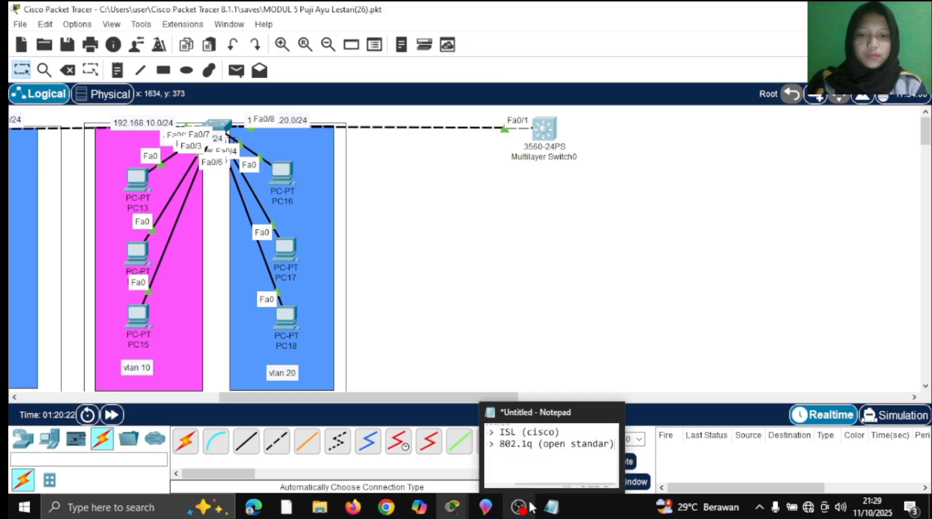
pyautogui.click(496, 507)
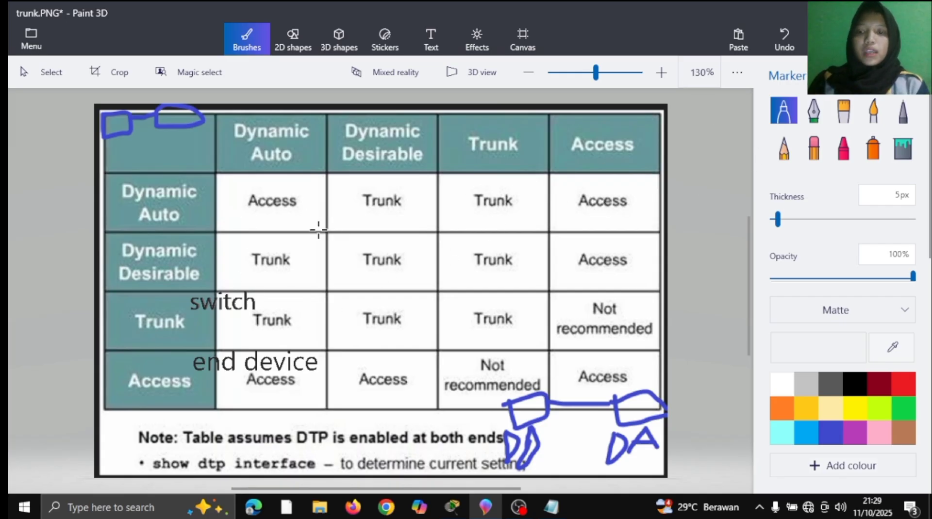
pyautogui.moveTo(135, 329); pyautogui.dragTo(189, 335)
pyautogui.moveTo(122, 387); pyautogui.dragTo(195, 390)
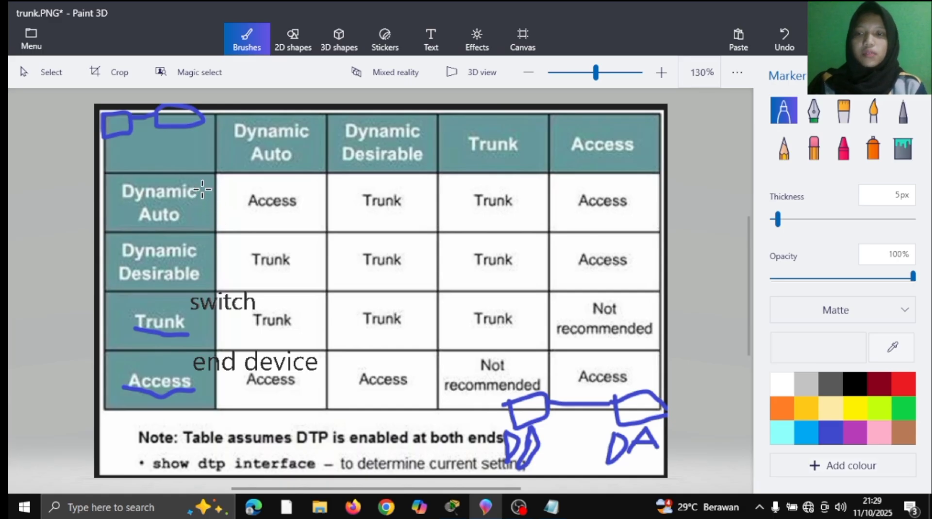
# - Circle the Dynamic Auto row and column headings in blue and tick the Access cell where they meet
pyautogui.moveTo(201, 187)
pyautogui.mouseDown()
pyautogui.moveTo(170, 167)
pyautogui.moveTo(124, 172)
pyautogui.moveTo(104, 202)
pyautogui.moveTo(157, 232)
pyautogui.moveTo(180, 221)
pyautogui.moveTo(200, 188)
pyautogui.mouseUp()
pyautogui.moveTo(219, 130)
pyautogui.mouseDown()
pyautogui.moveTo(252, 111)
pyautogui.moveTo(305, 123)
pyautogui.moveTo(318, 138)
pyautogui.moveTo(306, 153)
pyautogui.moveTo(266, 164)
pyautogui.moveTo(241, 157)
pyautogui.mouseUp()
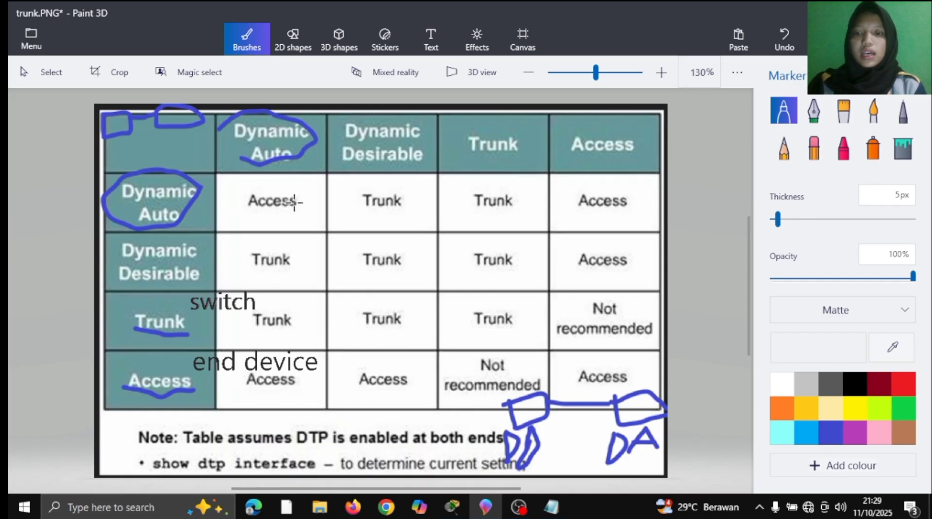
pyautogui.moveTo(288, 215)
pyautogui.mouseDown()
pyautogui.moveTo(296, 221)
pyautogui.moveTo(310, 200)
pyautogui.mouseUp()
# - Tick the Dynamic Auto row heading, the Dynamic Desirable column heading and their Trunk cell with the black marker
pyautogui.click(863, 392)
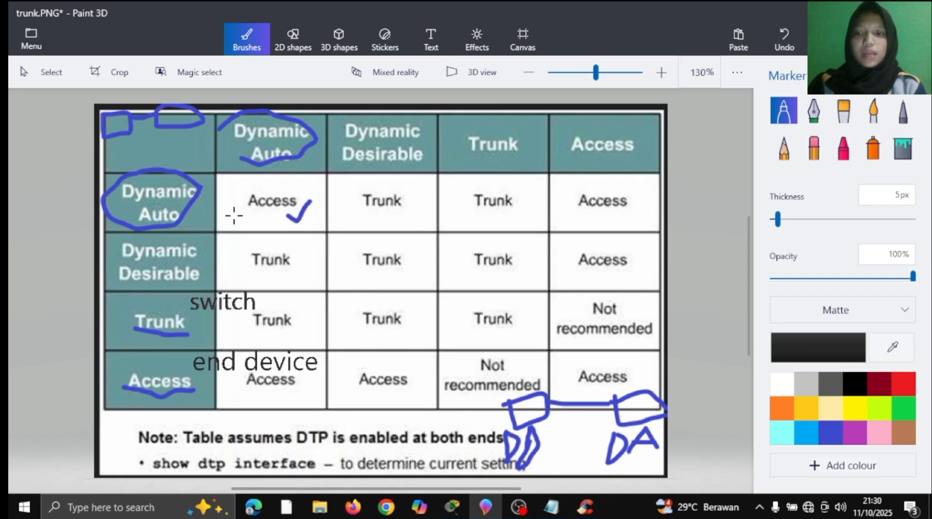
pyautogui.moveTo(194, 212)
pyautogui.mouseDown()
pyautogui.moveTo(201, 224)
pyautogui.moveTo(212, 200)
pyautogui.mouseUp()
pyautogui.moveTo(413, 141); pyautogui.dragTo(434, 125)
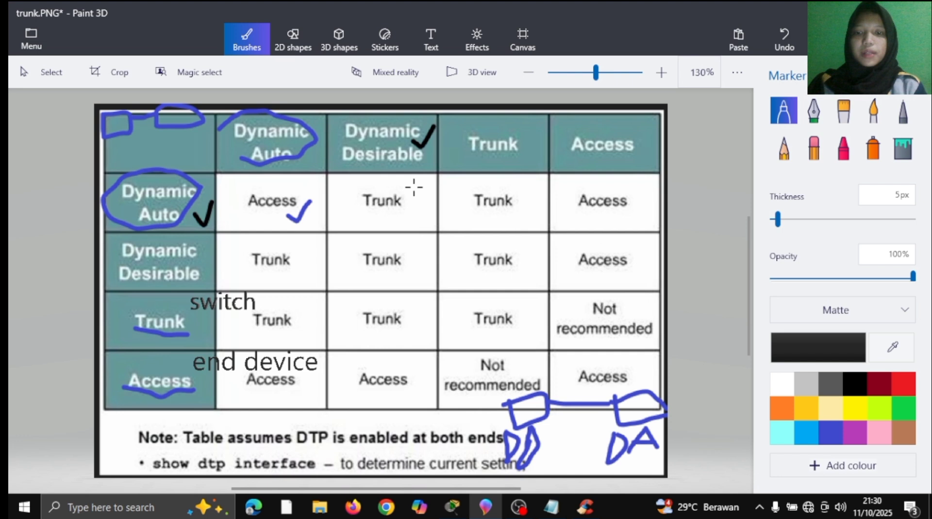
pyautogui.moveTo(412, 203)
pyautogui.mouseDown()
pyautogui.moveTo(422, 213)
pyautogui.moveTo(435, 186)
pyautogui.mouseUp()
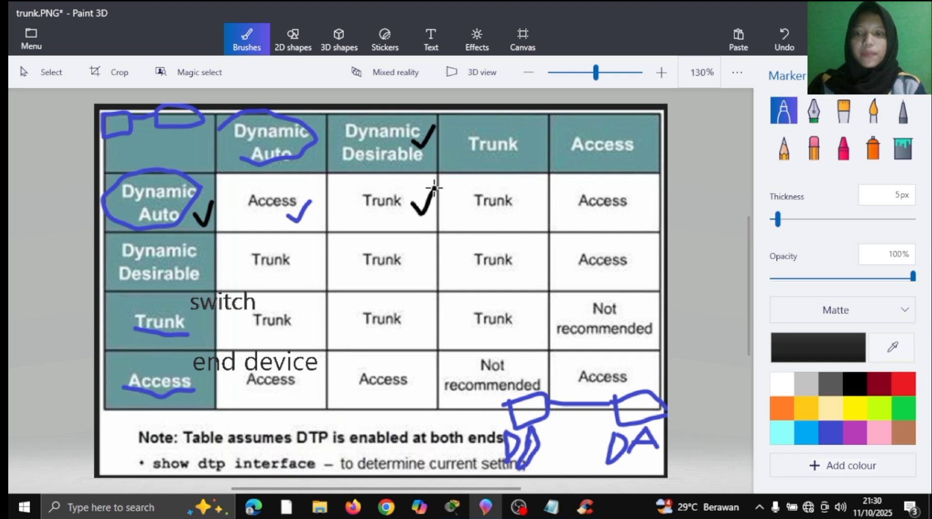
pyautogui.click(207, 186)
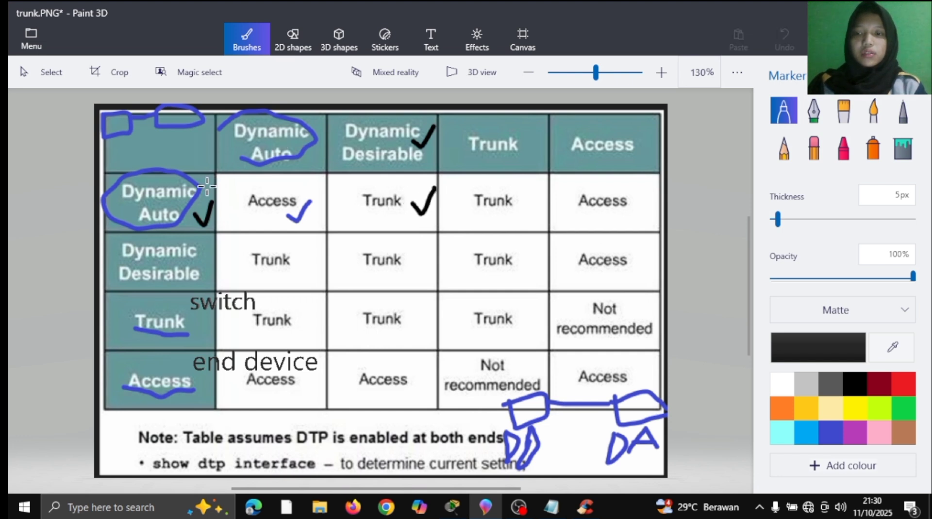
# - Tick the Dynamic Auto row heading, the Trunk column heading and their Trunk cell with the red marker
pyautogui.click(906, 384)
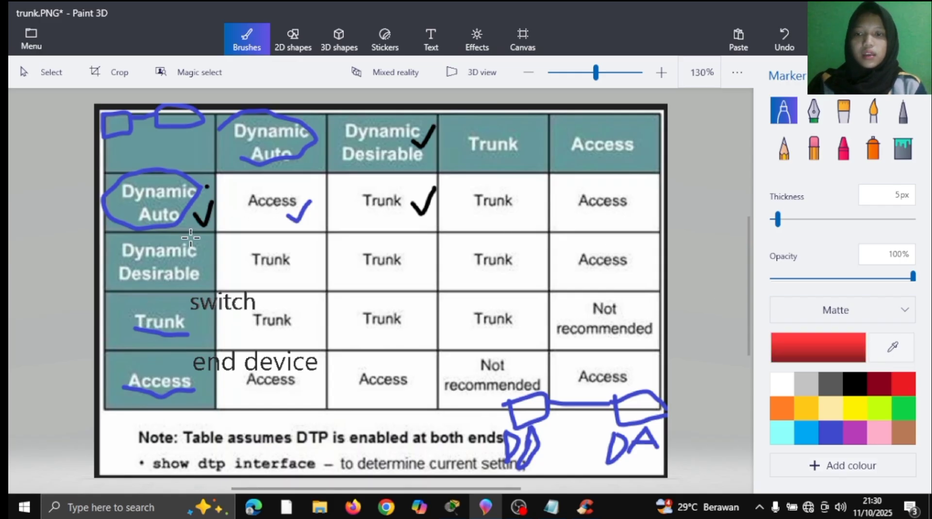
pyautogui.moveTo(174, 220)
pyautogui.mouseDown()
pyautogui.moveTo(187, 225)
pyautogui.moveTo(196, 202)
pyautogui.mouseUp()
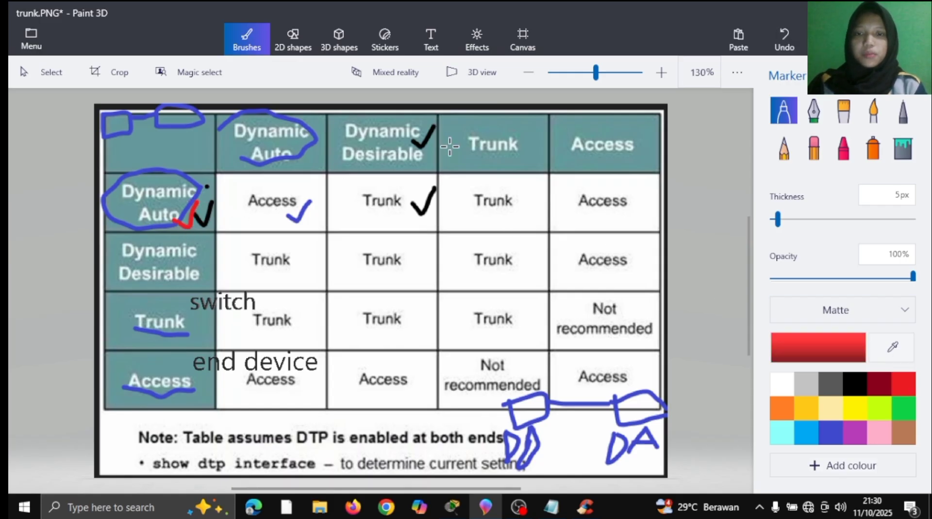
pyautogui.moveTo(447, 145)
pyautogui.mouseDown()
pyautogui.moveTo(455, 154)
pyautogui.moveTo(469, 129)
pyautogui.mouseUp()
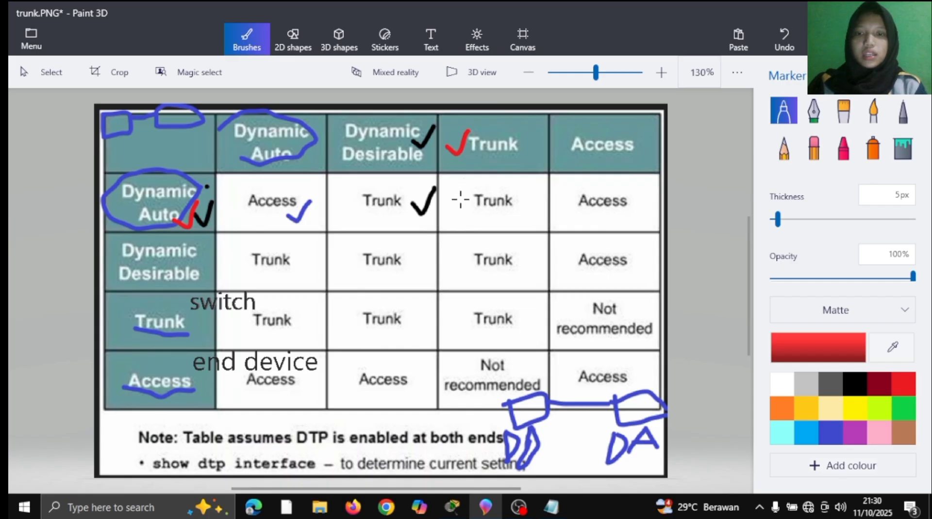
pyautogui.moveTo(457, 208)
pyautogui.mouseDown()
pyautogui.moveTo(469, 217)
pyautogui.moveTo(495, 178)
pyautogui.mouseUp()
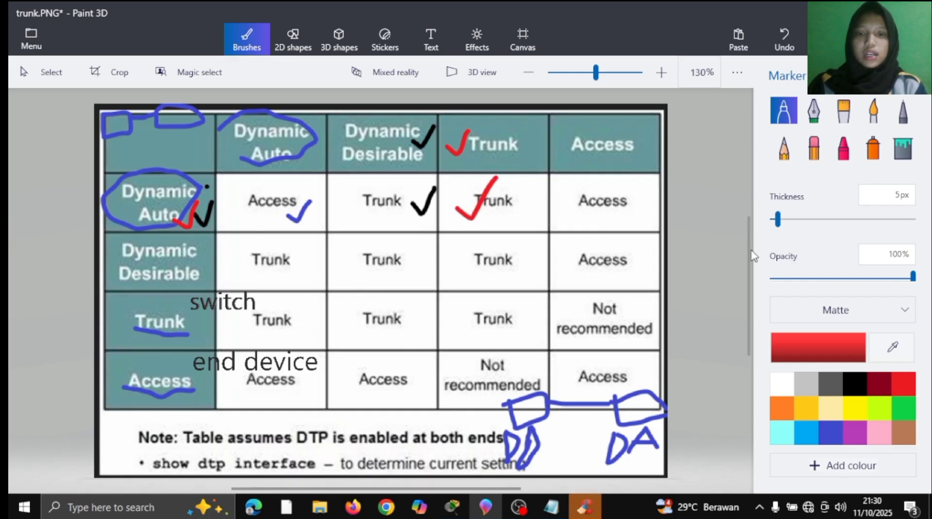
# - Tick the Dynamic Auto row heading, the Access column heading and their Access cell with the lime marker
pyautogui.click(886, 416)
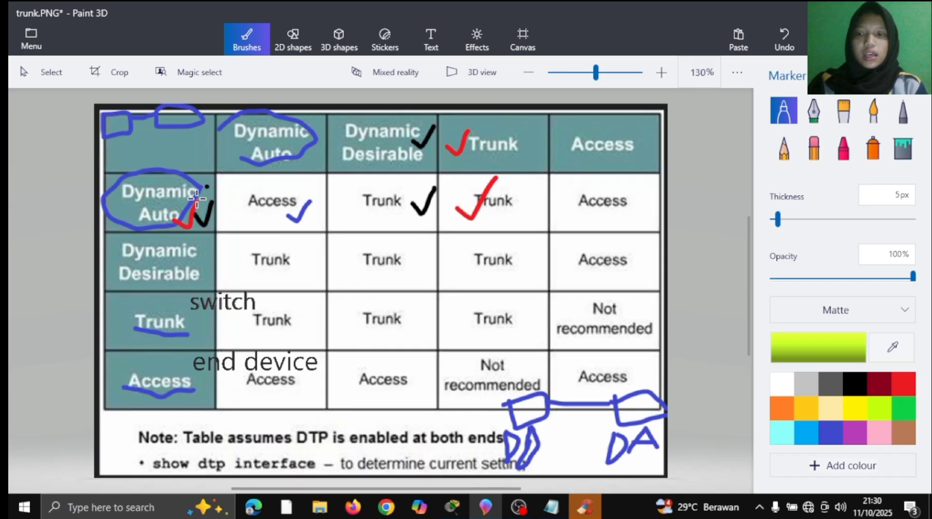
pyautogui.moveTo(196, 200); pyautogui.dragTo(208, 176)
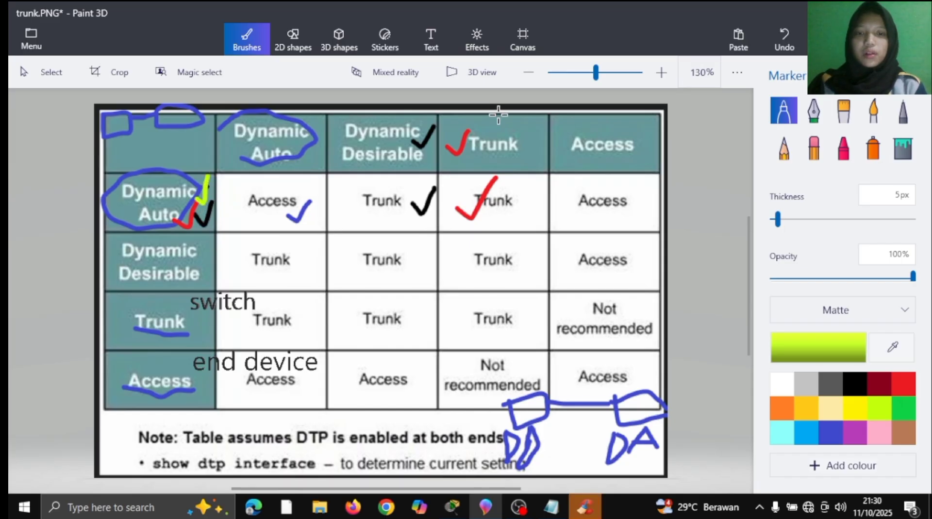
pyautogui.moveTo(558, 156)
pyautogui.mouseDown()
pyautogui.moveTo(568, 163)
pyautogui.moveTo(585, 126)
pyautogui.mouseUp()
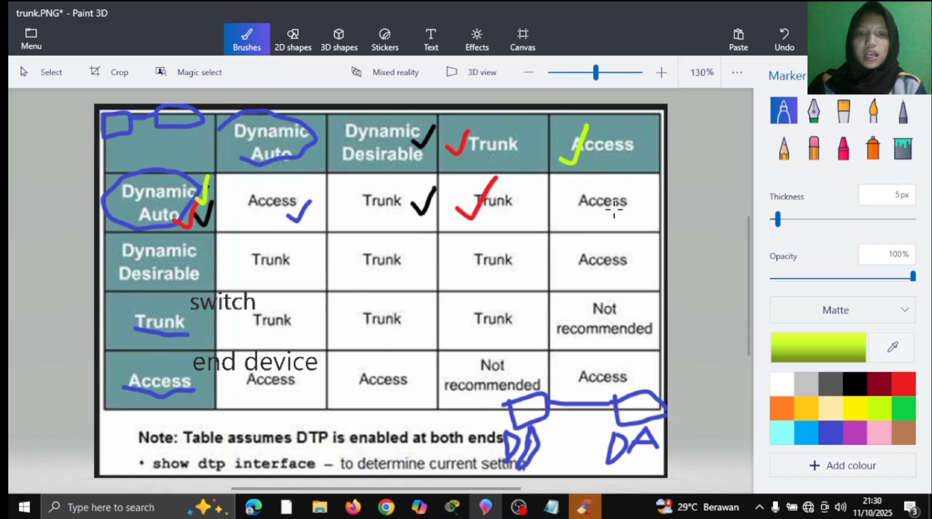
pyautogui.moveTo(613, 208); pyautogui.dragTo(634, 172)
# - Bring up the waiting setup program's error message and close it
pyautogui.click(598, 510)
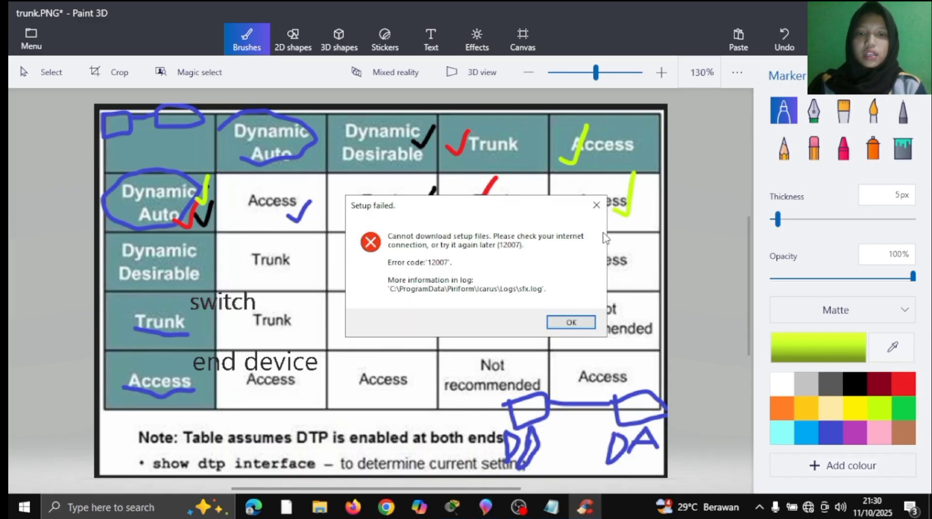
pyautogui.click(596, 205)
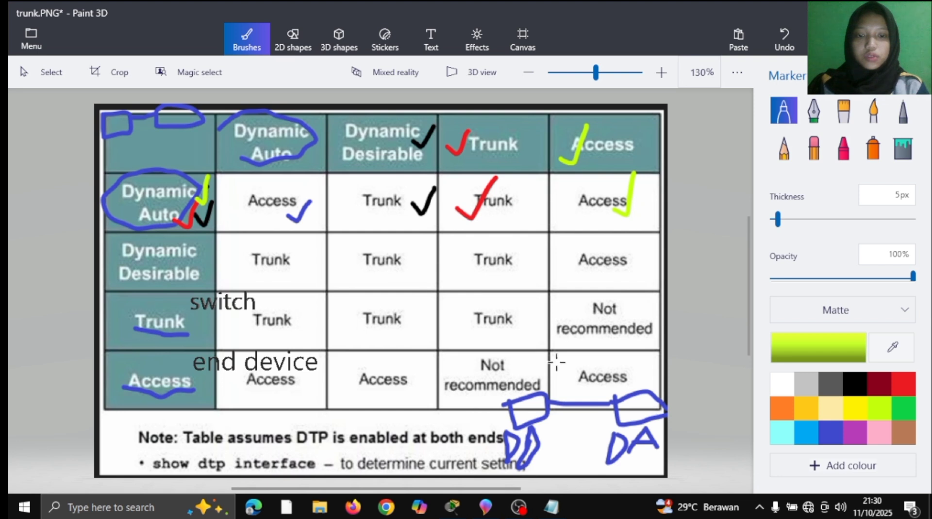
# - In blue, circle the Dynamic Desirable row heading, tick its Dynamic Auto combination, and write T under the link in the DD–DA sketch
pyautogui.click(834, 426)
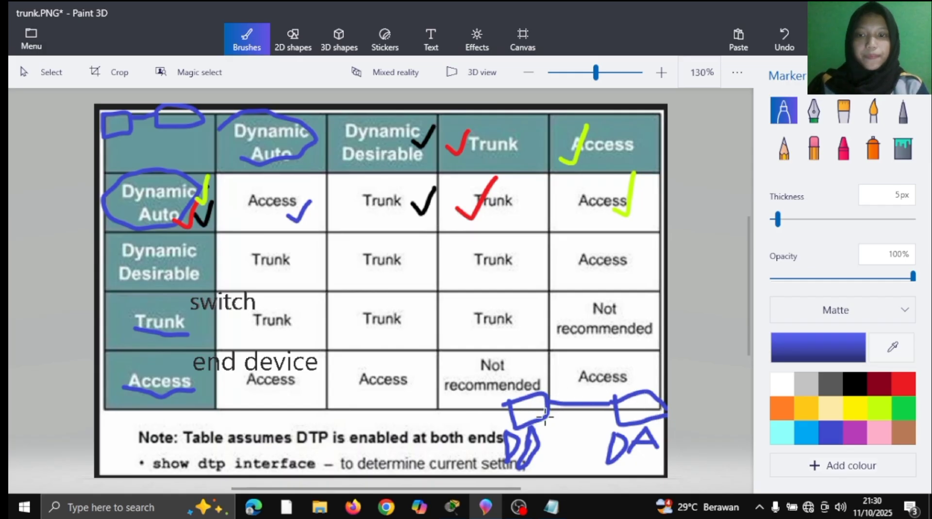
pyautogui.moveTo(533, 445); pyautogui.dragTo(526, 455)
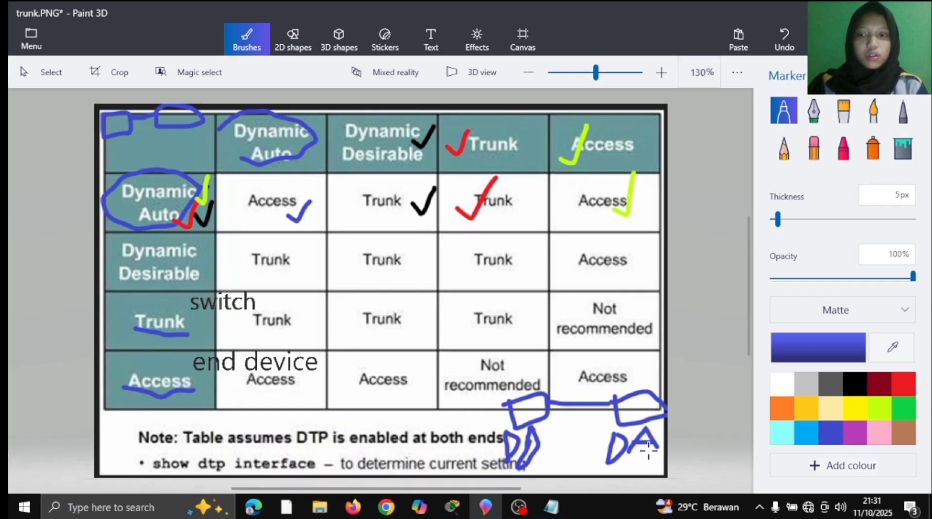
pyautogui.moveTo(203, 240)
pyautogui.mouseDown()
pyautogui.moveTo(140, 234)
pyautogui.moveTo(99, 262)
pyautogui.moveTo(116, 284)
pyautogui.moveTo(170, 293)
pyautogui.moveTo(206, 264)
pyautogui.moveTo(199, 231)
pyautogui.mouseUp()
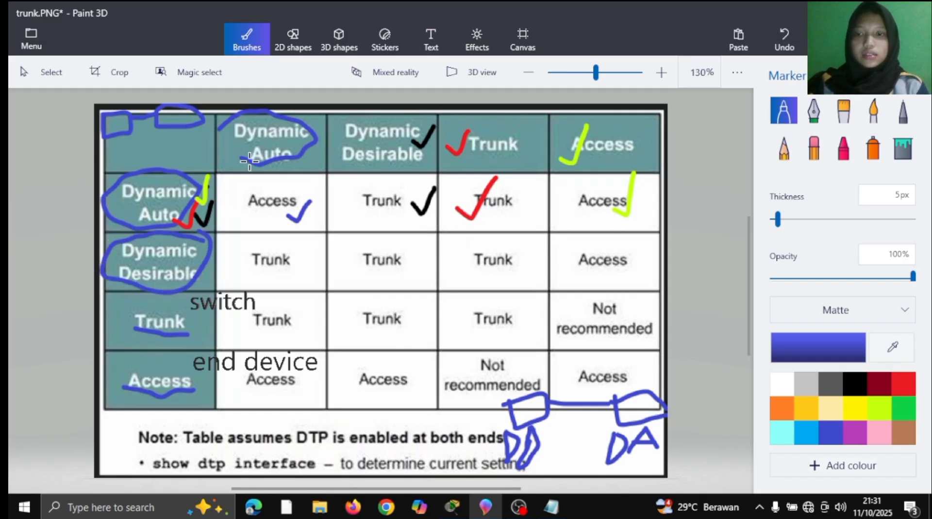
pyautogui.moveTo(272, 169)
pyautogui.mouseDown()
pyautogui.moveTo(292, 169)
pyautogui.moveTo(315, 132)
pyautogui.mouseUp()
pyautogui.moveTo(287, 266); pyautogui.dragTo(328, 225)
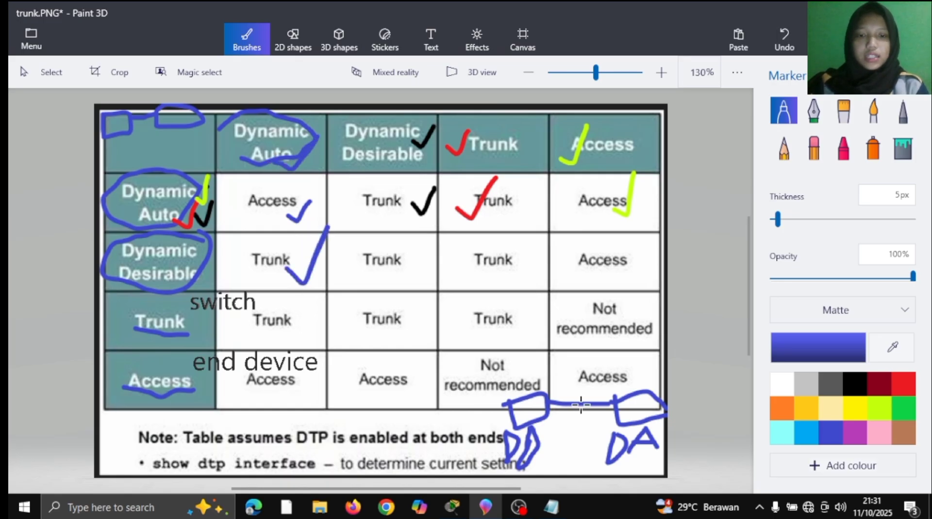
pyautogui.moveTo(577, 410)
pyautogui.mouseDown()
pyautogui.moveTo(576, 439)
pyautogui.moveTo(589, 408)
pyautogui.moveTo(607, 404)
pyautogui.mouseUp()
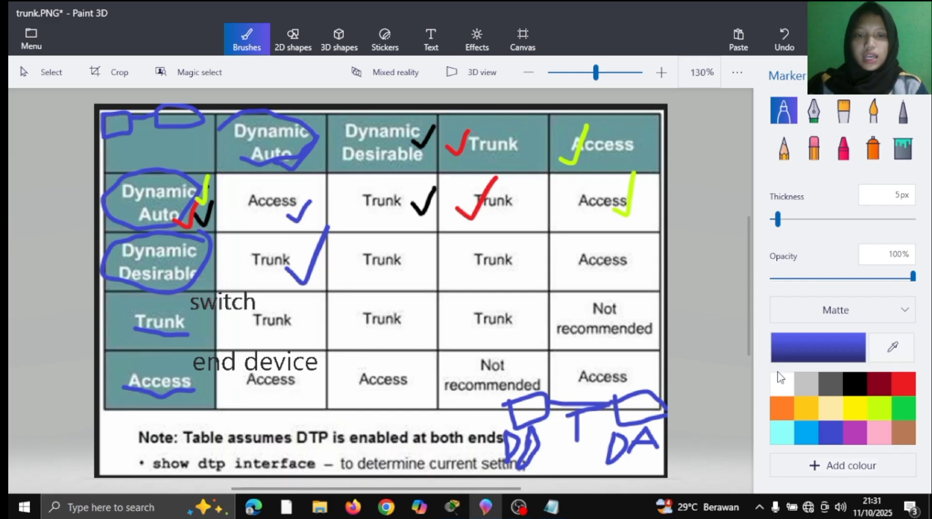
# - In pale yellow, tick the Trunk row and Access column headings and circle the "Not recommended" cell where they meet
pyautogui.click(872, 391)
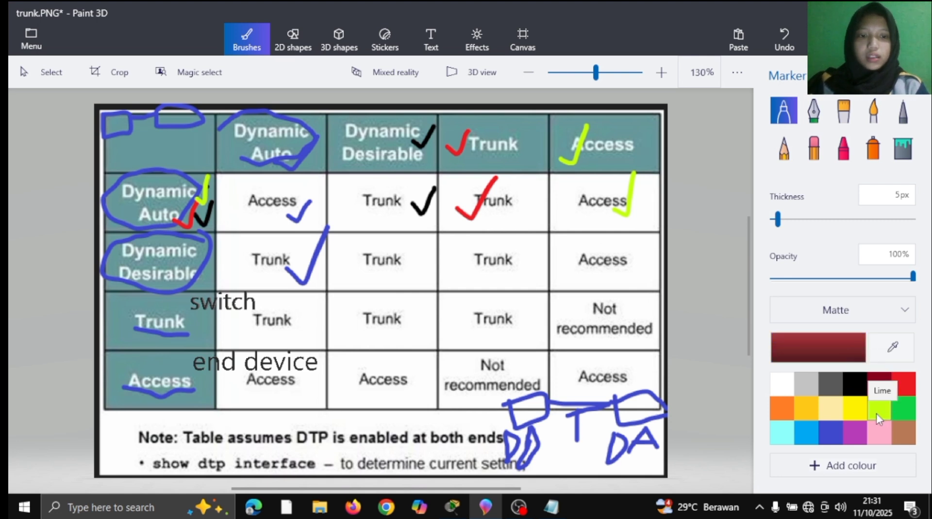
pyautogui.click(833, 411)
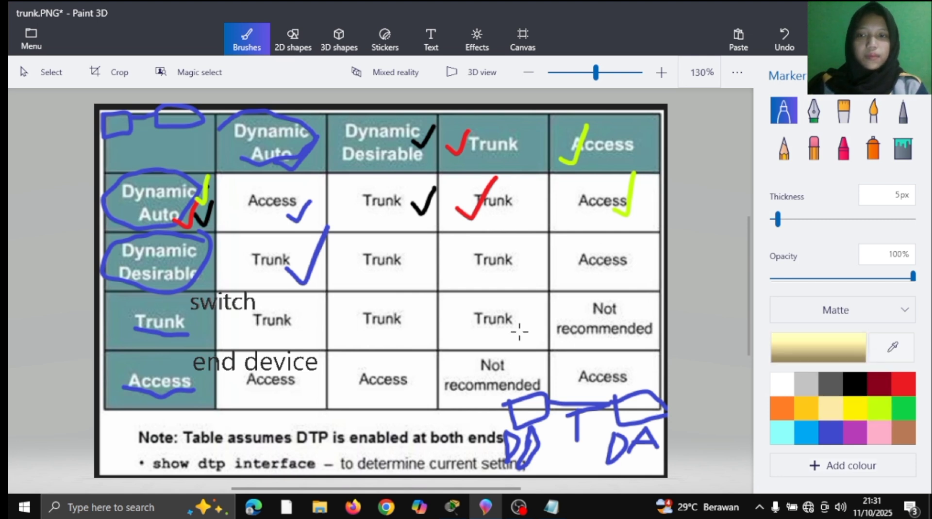
pyautogui.moveTo(197, 326)
pyautogui.mouseDown()
pyautogui.moveTo(199, 334)
pyautogui.moveTo(226, 306)
pyautogui.mouseUp()
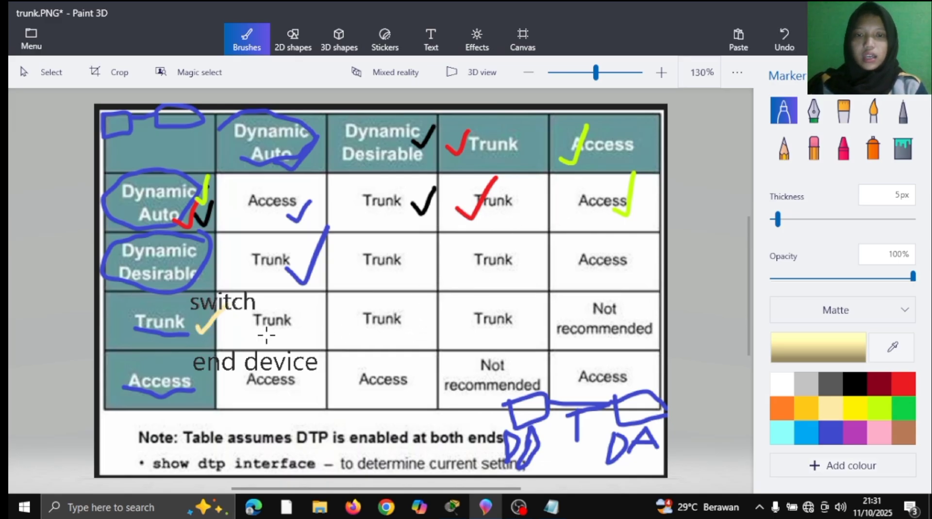
pyautogui.moveTo(605, 161)
pyautogui.mouseDown()
pyautogui.moveTo(617, 169)
pyautogui.moveTo(644, 131)
pyautogui.mouseUp()
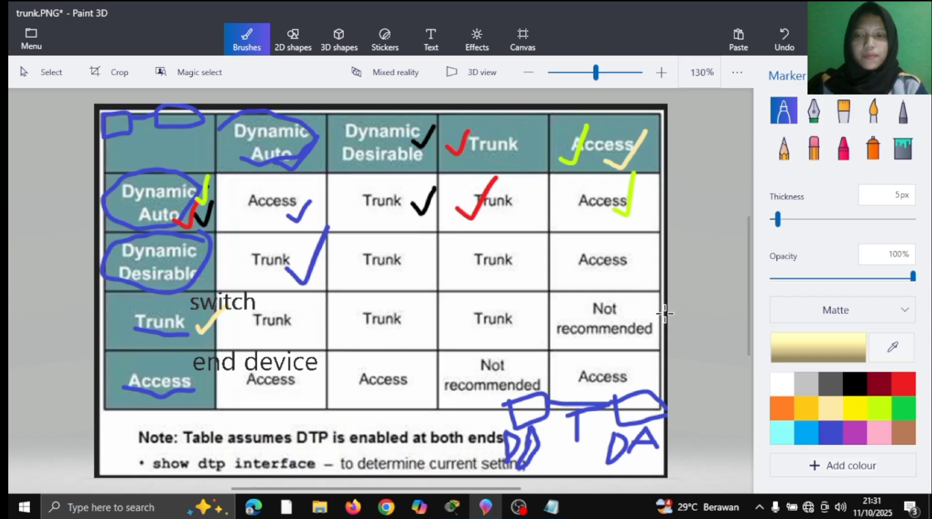
pyautogui.moveTo(662, 314)
pyautogui.mouseDown()
pyautogui.moveTo(612, 283)
pyautogui.moveTo(522, 335)
pyautogui.moveTo(666, 347)
pyautogui.moveTo(639, 293)
pyautogui.mouseUp()
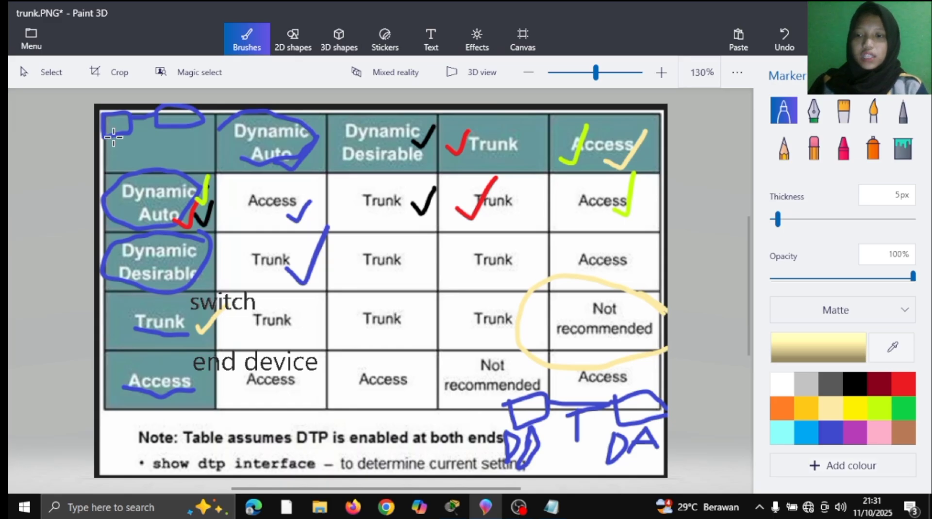
# - Label the two boxes in the table's corner cell T and A and cross out the link between them
pyautogui.moveTo(116, 151)
pyautogui.mouseDown()
pyautogui.moveTo(105, 144)
pyautogui.moveTo(125, 136)
pyautogui.moveTo(181, 138)
pyautogui.mouseUp()
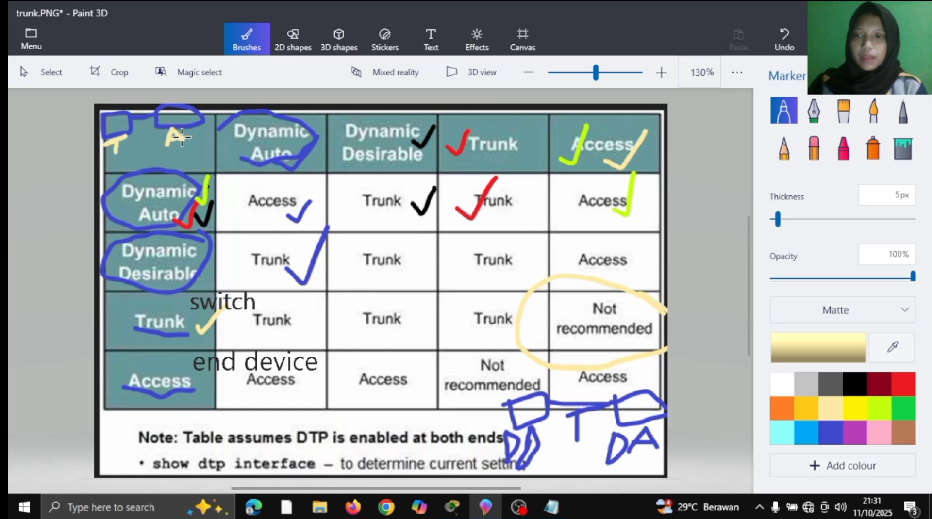
pyautogui.moveTo(136, 108)
pyautogui.mouseDown()
pyautogui.moveTo(153, 128)
pyautogui.moveTo(153, 105)
pyautogui.mouseUp()
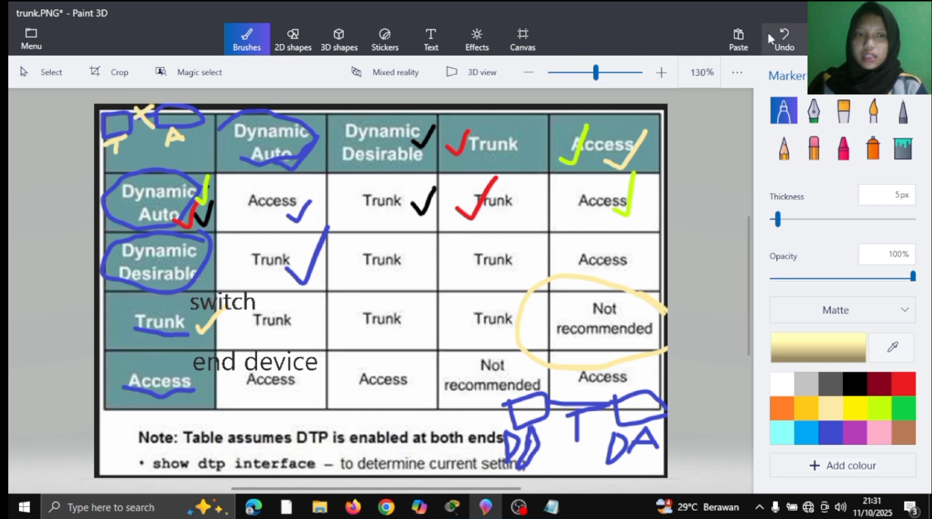
# - Undo the ticks, circles, underlines, the "switch" and "end device" labels, the corner-cell sketch, and the last stroke of the DA label
pyautogui.click(782, 32)
pyautogui.click(782, 32)
pyautogui.click(782, 31)
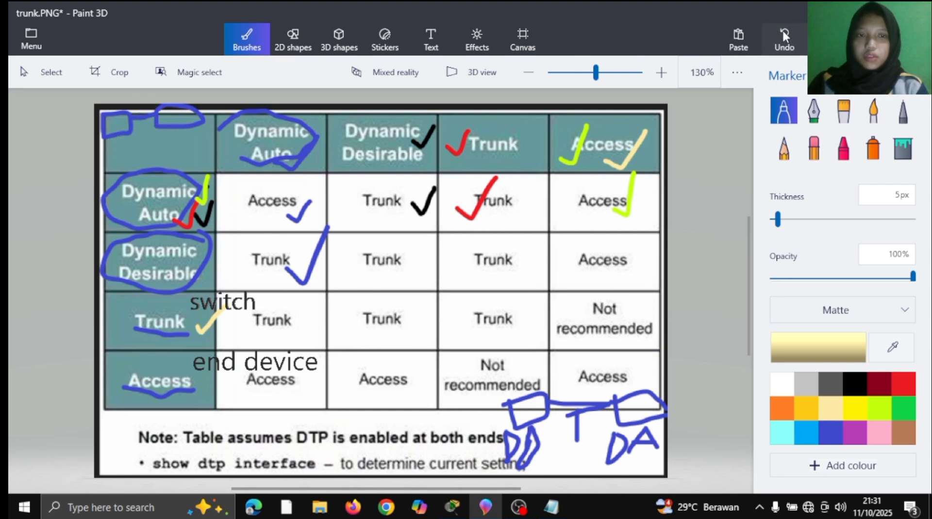
pyautogui.click(782, 31)
pyautogui.click(782, 31)
pyautogui.click(782, 31)
pyautogui.click(782, 32)
pyautogui.click(783, 31)
pyautogui.click(782, 31)
pyautogui.click(782, 31)
pyautogui.click(782, 30)
pyautogui.doubleClick(782, 30)
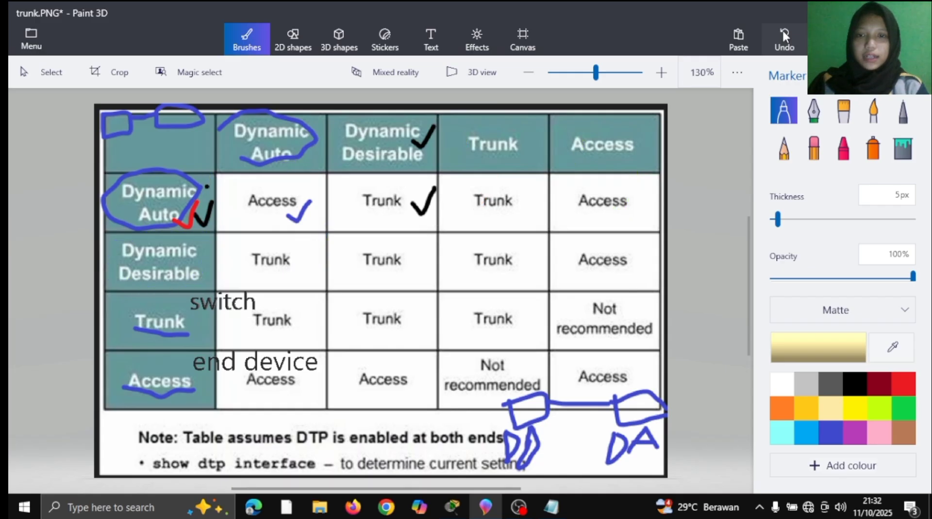
pyautogui.click(782, 31)
pyautogui.click(782, 30)
pyautogui.click(782, 30)
pyautogui.click(782, 30)
pyautogui.click(782, 30)
pyautogui.click(782, 30)
pyautogui.click(783, 30)
pyautogui.click(783, 30)
pyautogui.click(782, 30)
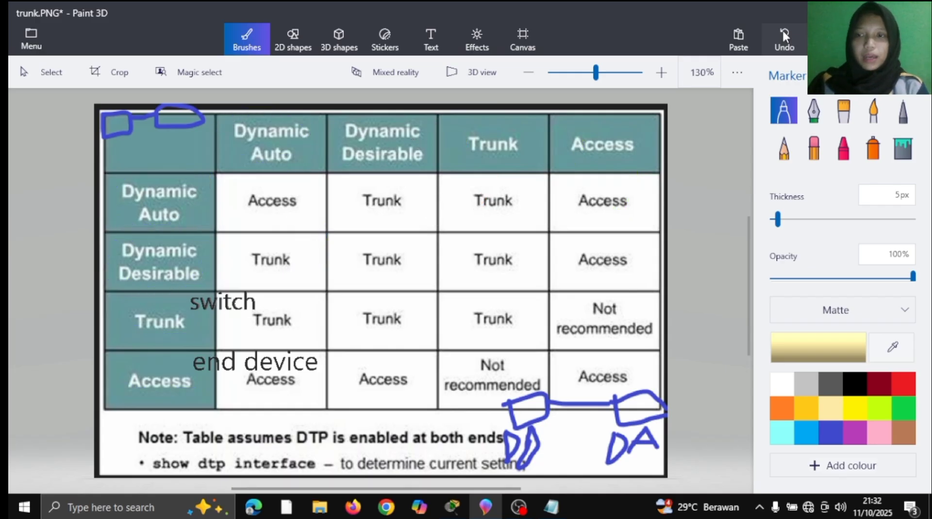
pyautogui.click(782, 30)
pyautogui.click(782, 30)
pyautogui.click(782, 30)
pyautogui.click(782, 28)
pyautogui.click(781, 28)
pyautogui.click(782, 28)
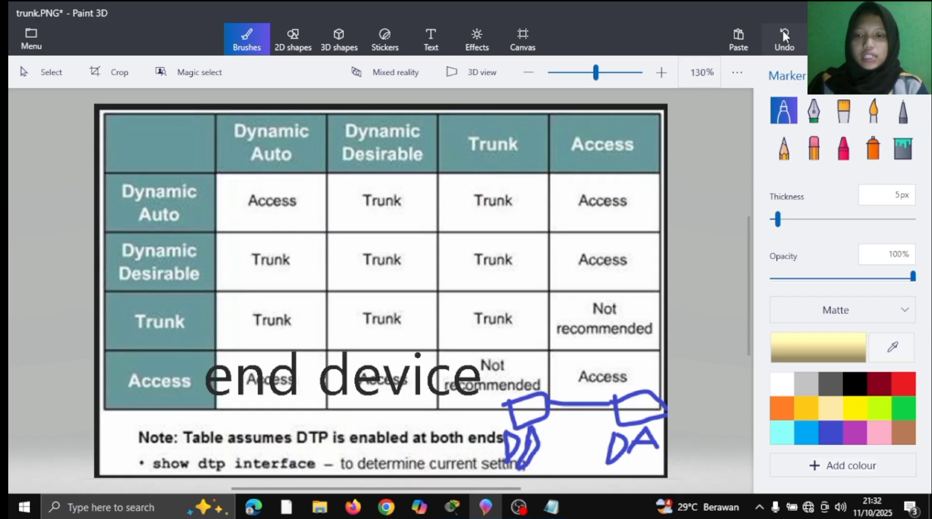
pyautogui.click(781, 28)
pyautogui.click(782, 28)
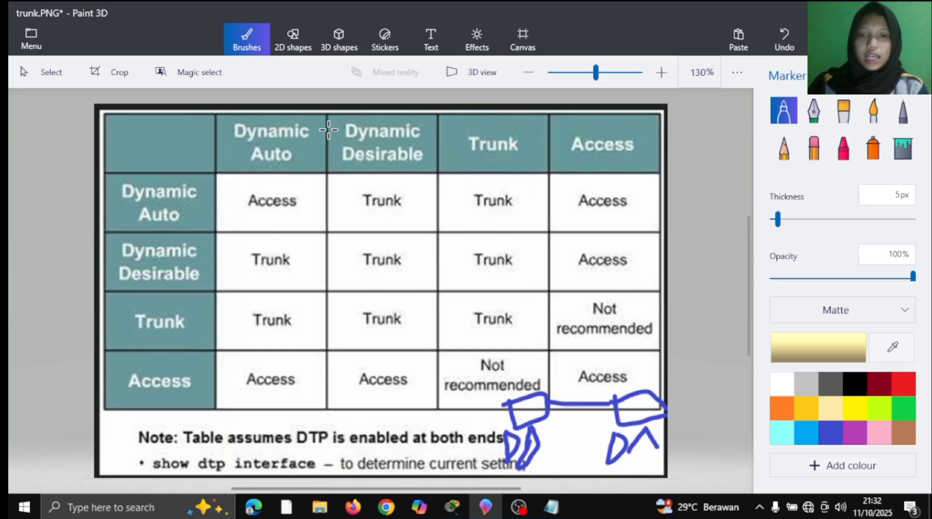
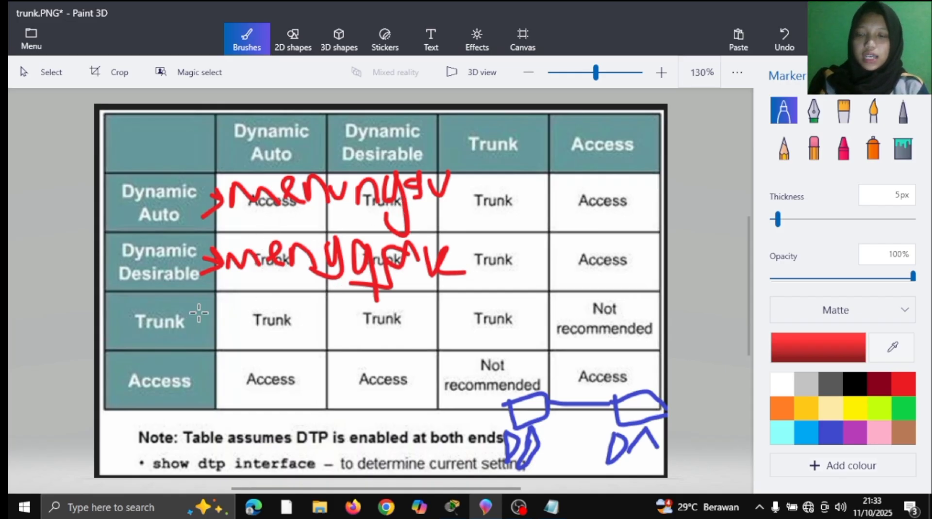
# - In red, write an arrow and "memaksa" beside the Trunk row heading, and an arrow with a ditto mark beside Access
pyautogui.moveTo(189, 317)
pyautogui.mouseDown()
pyautogui.moveTo(207, 323)
pyautogui.moveTo(194, 301)
pyautogui.moveTo(214, 321)
pyautogui.moveTo(185, 340)
pyautogui.moveTo(236, 318)
pyautogui.moveTo(252, 334)
pyautogui.moveTo(274, 311)
pyautogui.moveTo(293, 343)
pyautogui.moveTo(301, 312)
pyautogui.moveTo(326, 305)
pyautogui.moveTo(340, 330)
pyautogui.moveTo(351, 319)
pyautogui.moveTo(365, 335)
pyautogui.moveTo(370, 324)
pyautogui.moveTo(394, 318)
pyautogui.moveTo(393, 346)
pyautogui.mouseUp()
pyautogui.moveTo(415, 315)
pyautogui.mouseDown()
pyautogui.moveTo(409, 345)
pyautogui.moveTo(448, 324)
pyautogui.moveTo(459, 346)
pyautogui.mouseUp()
pyautogui.moveTo(200, 349)
pyautogui.mouseDown()
pyautogui.moveTo(232, 372)
pyautogui.moveTo(234, 385)
pyautogui.moveTo(219, 392)
pyautogui.mouseUp()
pyautogui.moveTo(291, 385)
pyautogui.mouseDown()
pyautogui.moveTo(354, 390)
pyautogui.moveTo(369, 375)
pyautogui.mouseUp()
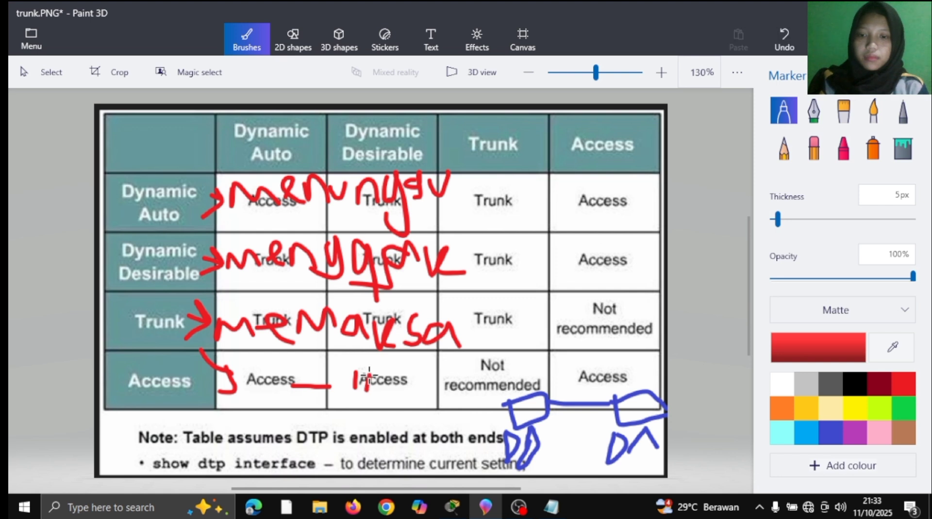
pyautogui.moveTo(254, 391)
pyautogui.mouseDown()
pyautogui.moveTo(258, 373)
pyautogui.moveTo(263, 388)
pyautogui.moveTo(269, 371)
pyautogui.mouseUp()
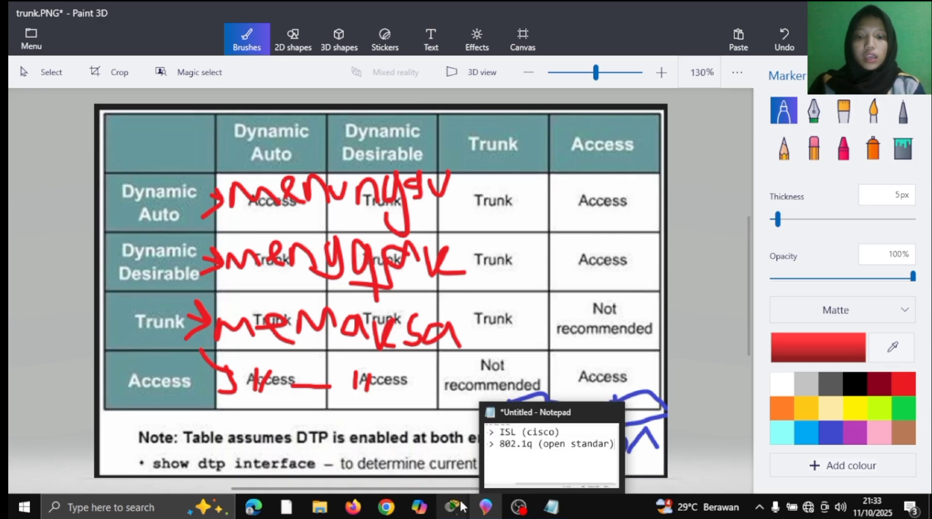
# - Switch to the Packet Tracer workspace and place two 2960 switches side by side below the 3560-24PS multilayer switch
pyautogui.moveTo(457, 510)
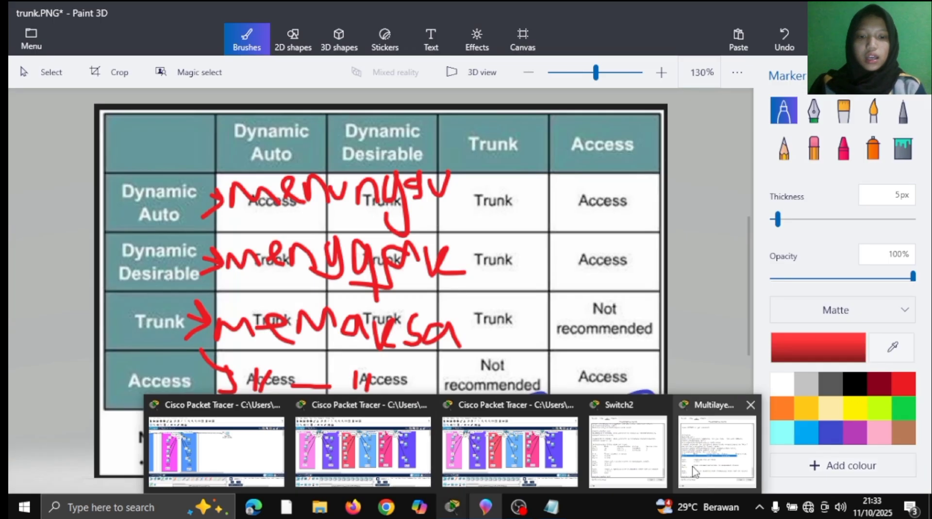
pyautogui.click(695, 471)
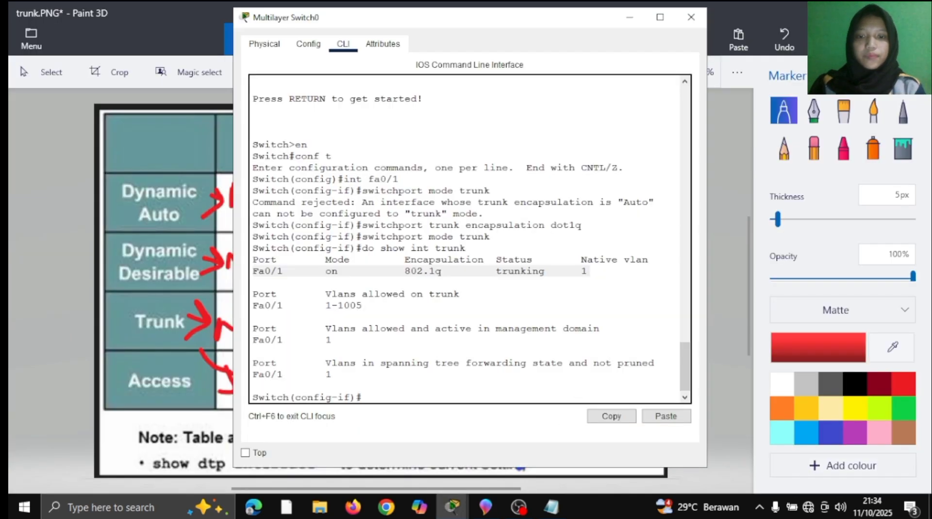
pyautogui.moveTo(452, 507)
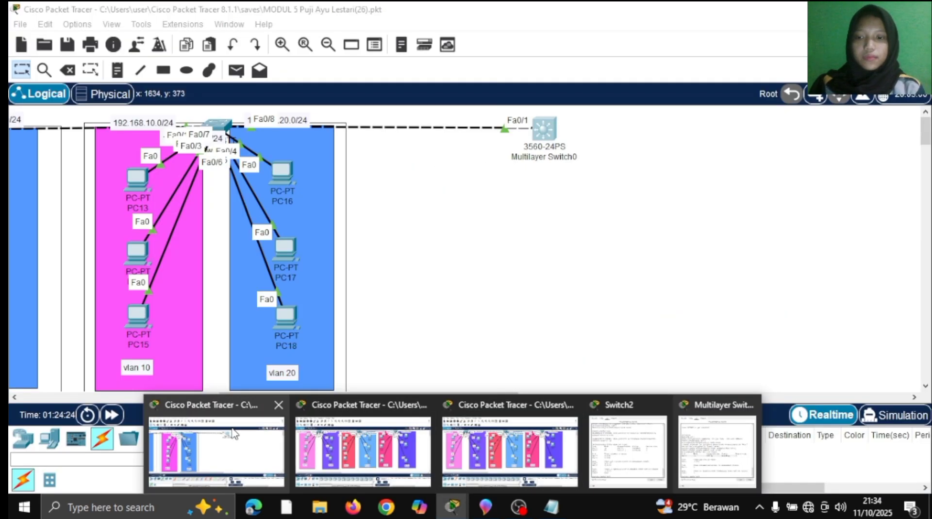
pyautogui.click(233, 433)
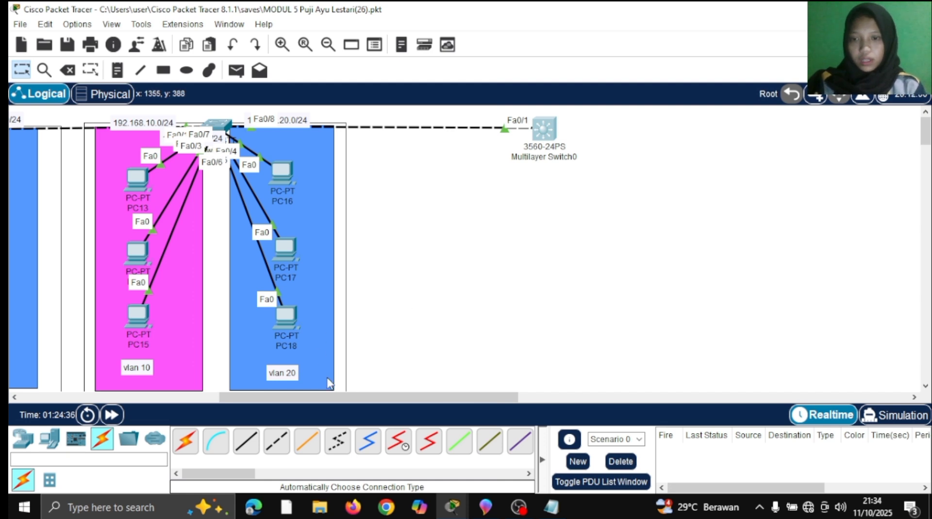
pyautogui.click(27, 442)
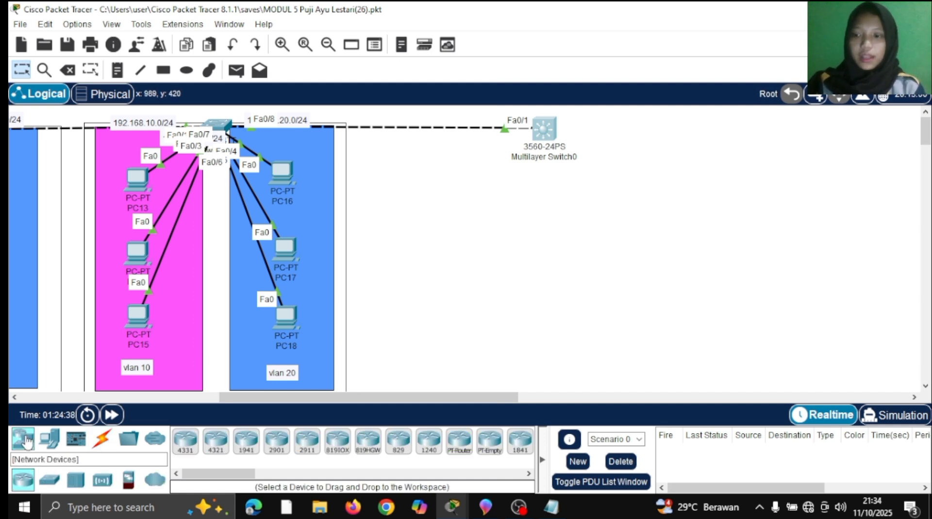
pyautogui.click(49, 479)
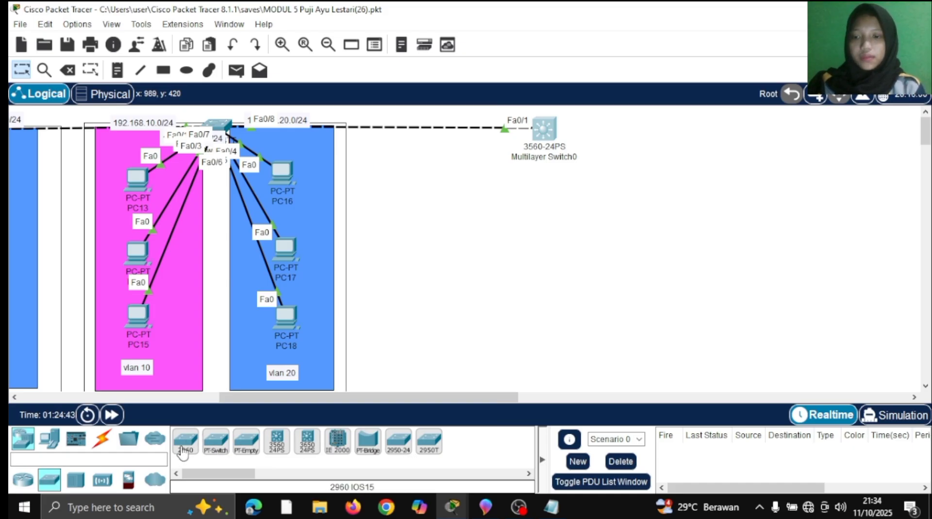
pyautogui.click(184, 449)
pyautogui.click(418, 287)
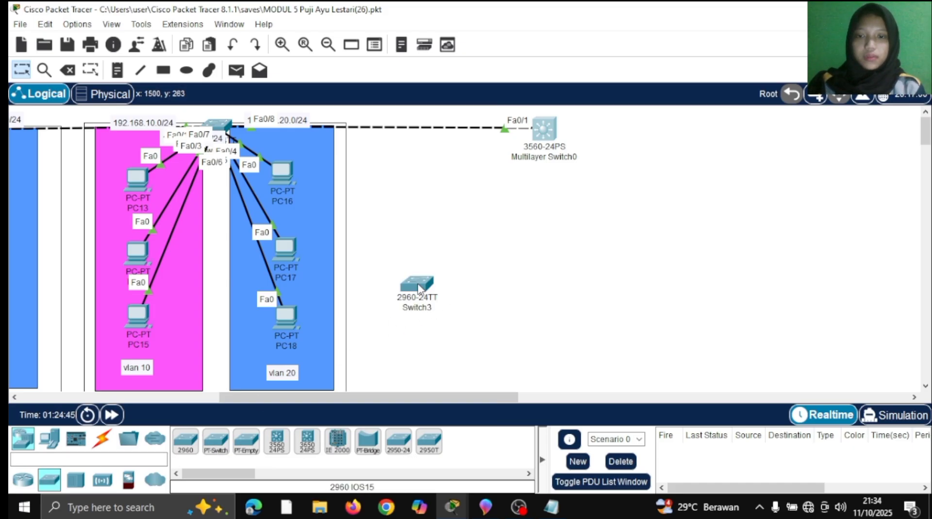
pyautogui.click(185, 442)
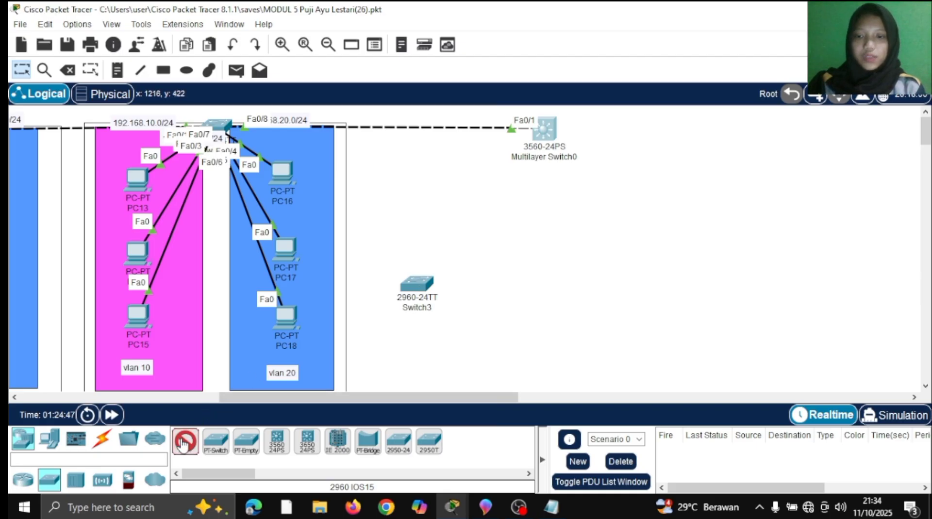
pyautogui.click(546, 279)
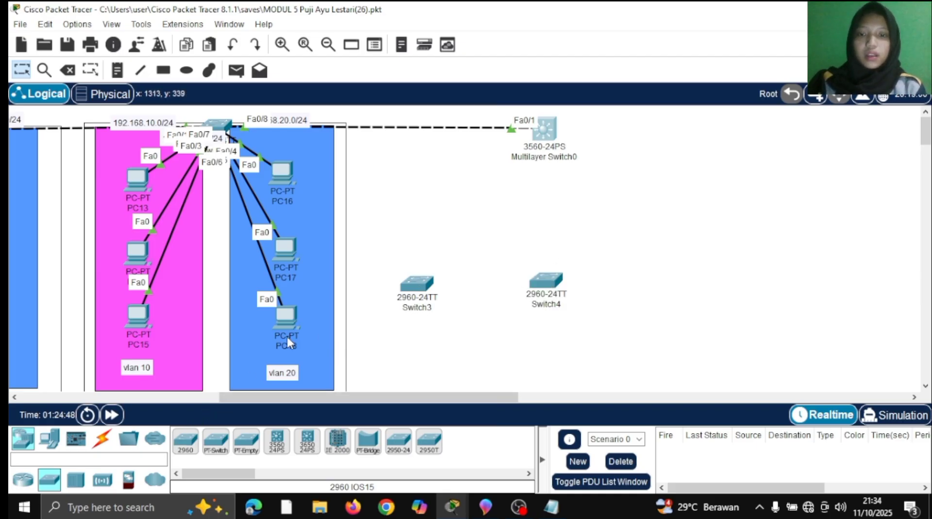
# - Cable Switch3 to Switch4 with the automatically chosen connection type and fast-forward the simulation time
pyautogui.click(101, 439)
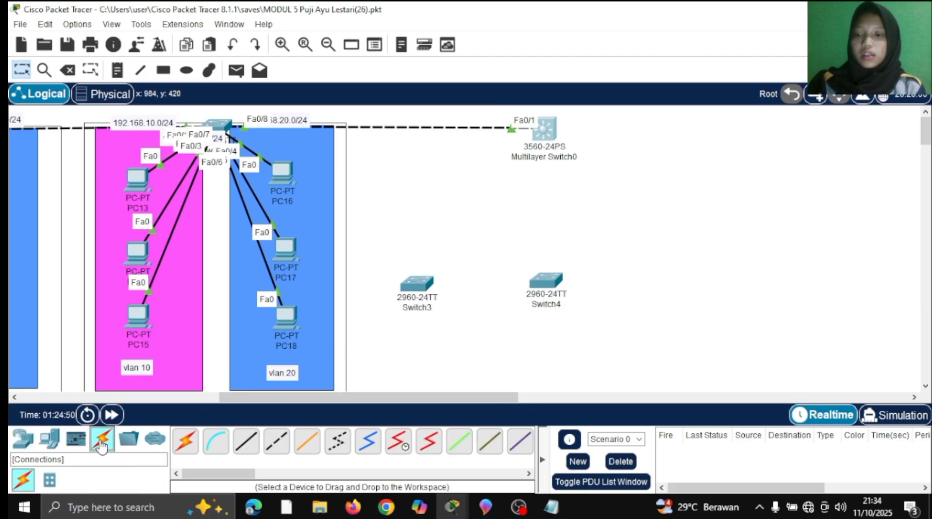
pyautogui.click(185, 442)
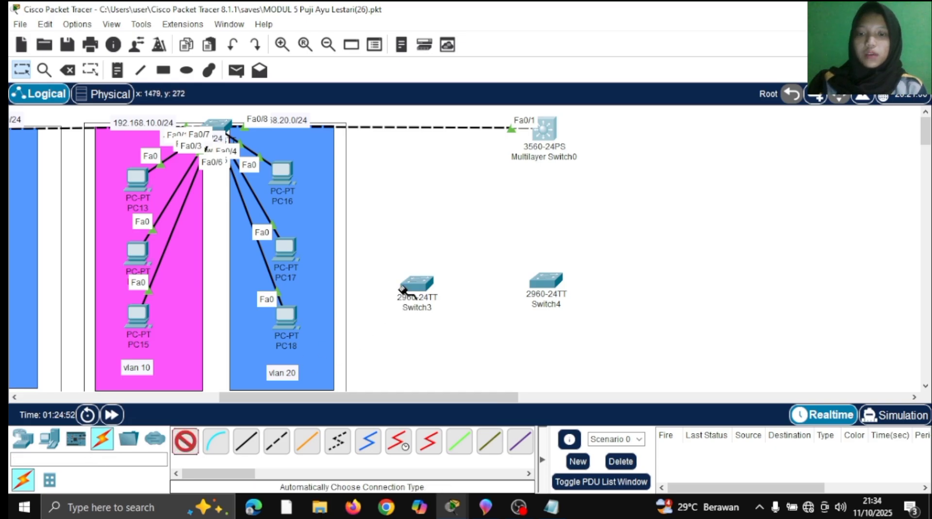
pyautogui.click(409, 285)
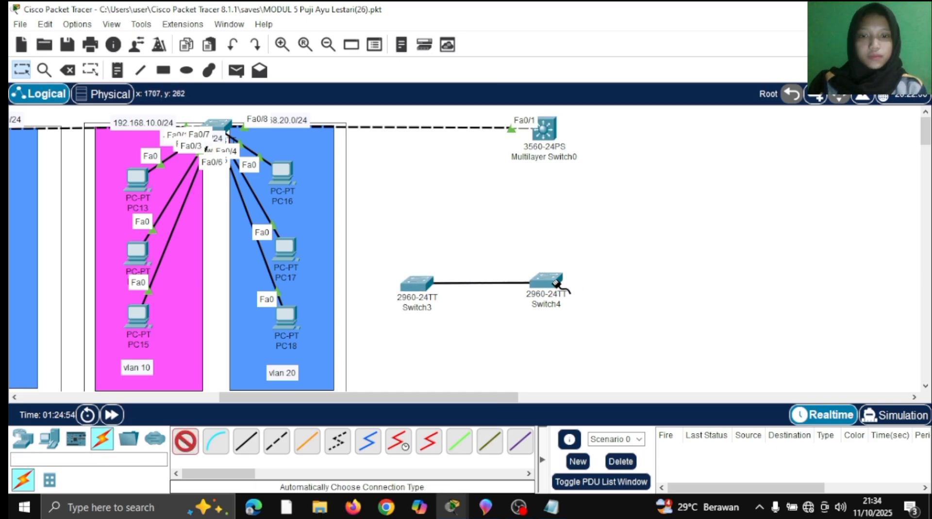
pyautogui.click(557, 286)
pyautogui.moveTo(430, 289); pyautogui.dragTo(433, 285)
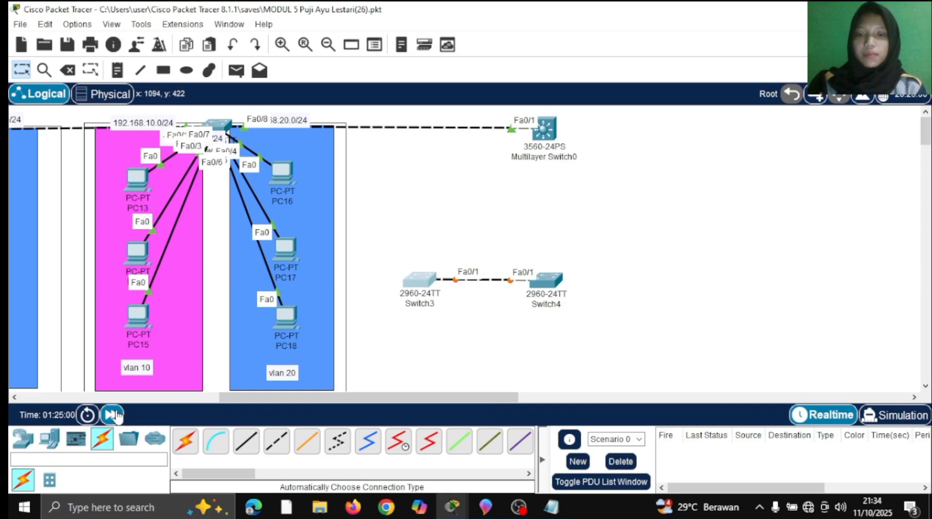
pyautogui.click(116, 415)
pyautogui.click(114, 417)
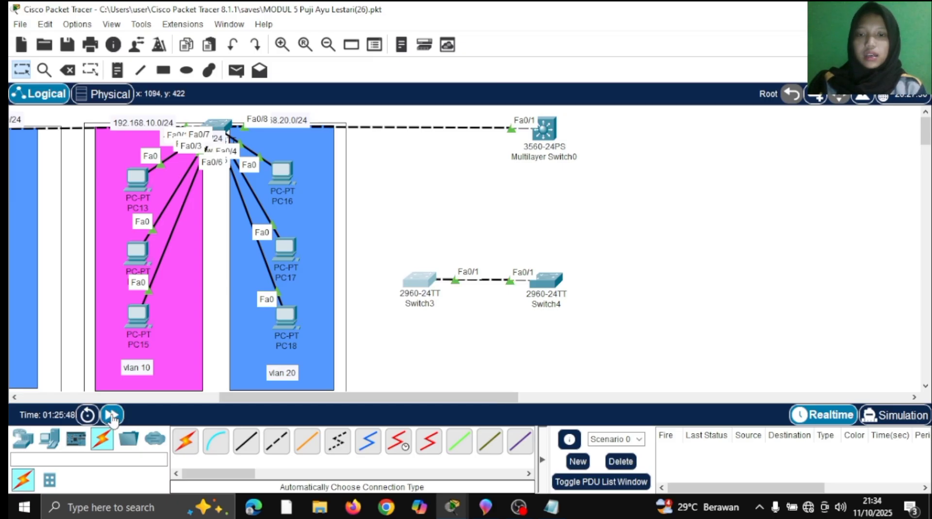
pyautogui.click(111, 416)
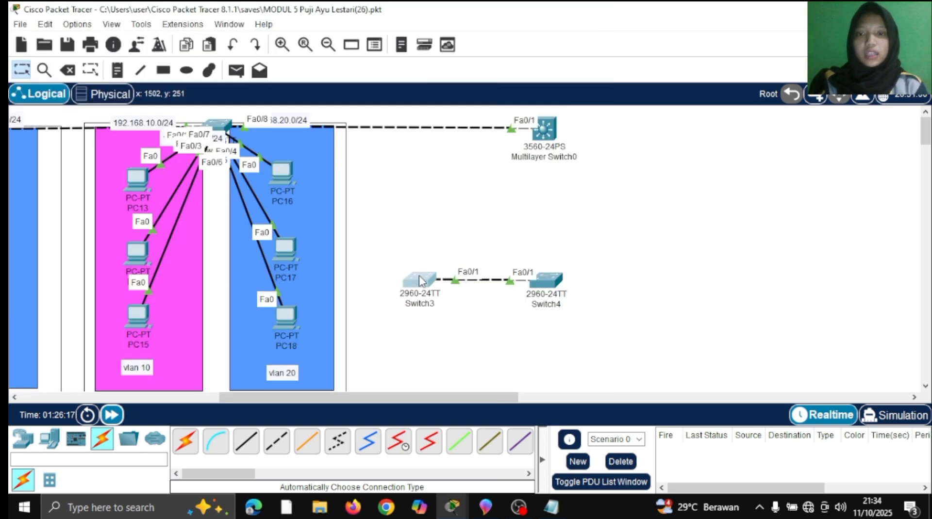
# - Open Switch3's command line and enter global configuration mode with en and conf t
pyautogui.click(416, 286)
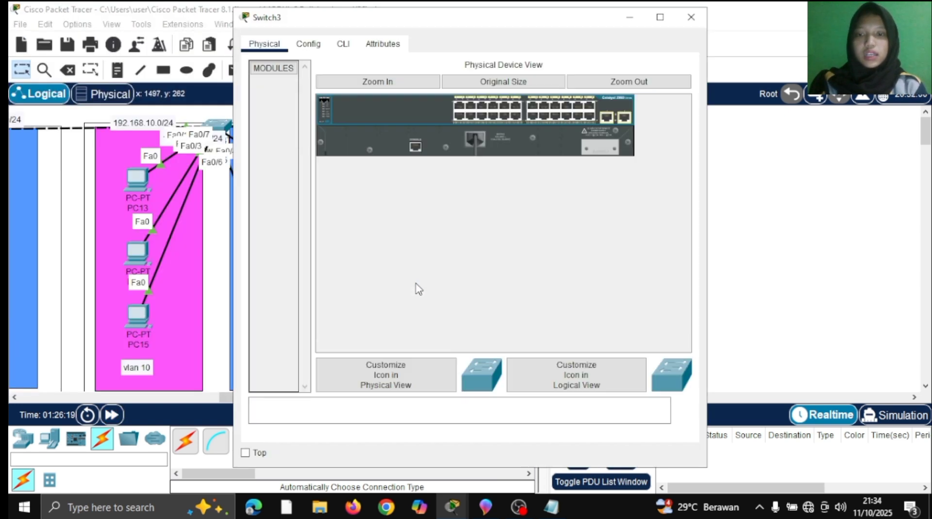
pyautogui.click(339, 45)
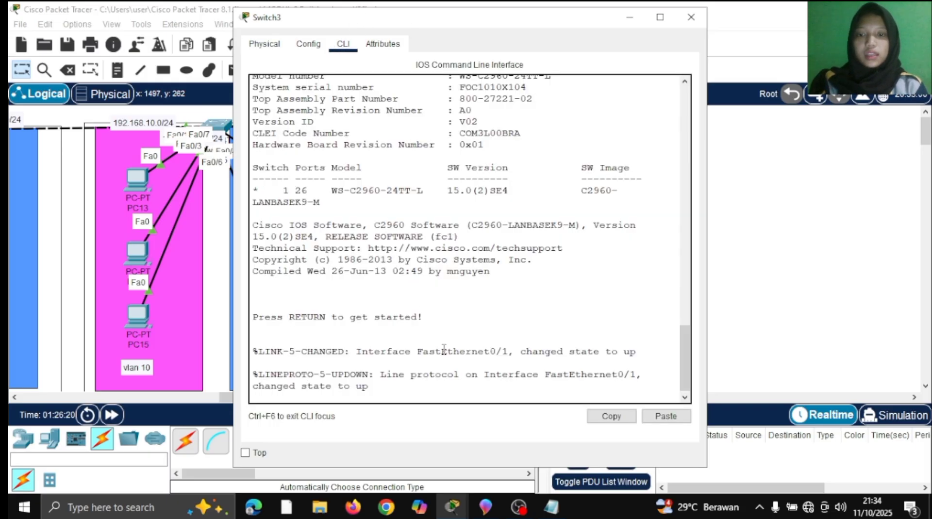
pyautogui.press('Return')
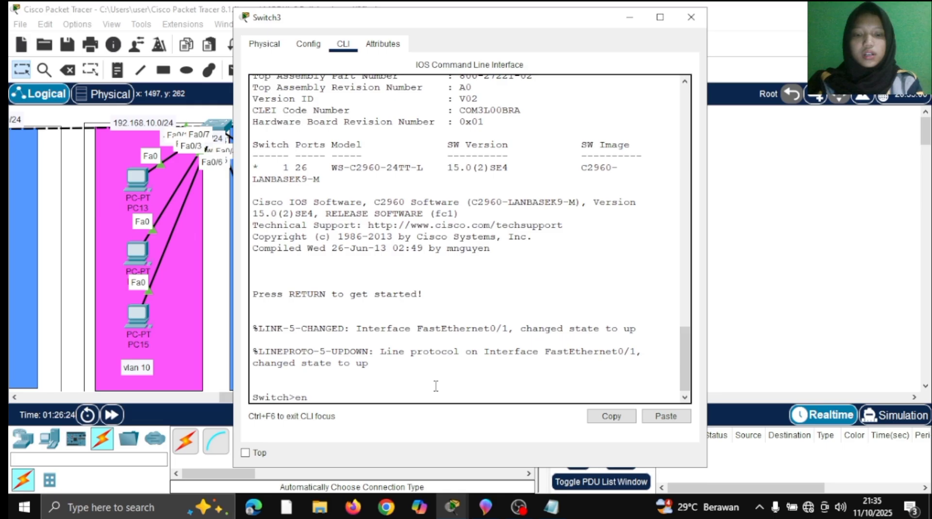
pyautogui.write('en')
pyautogui.press('Return')
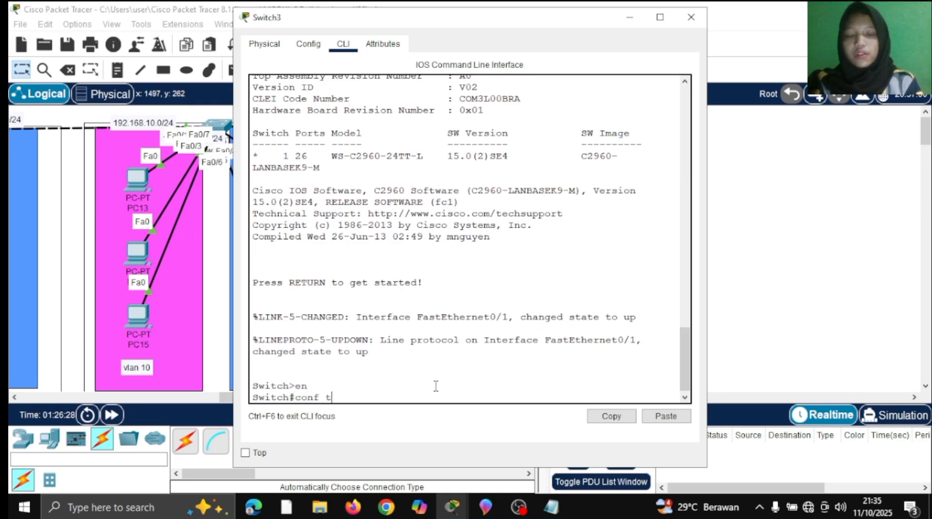
pyautogui.write('conf t')
pyautogui.press('Return')
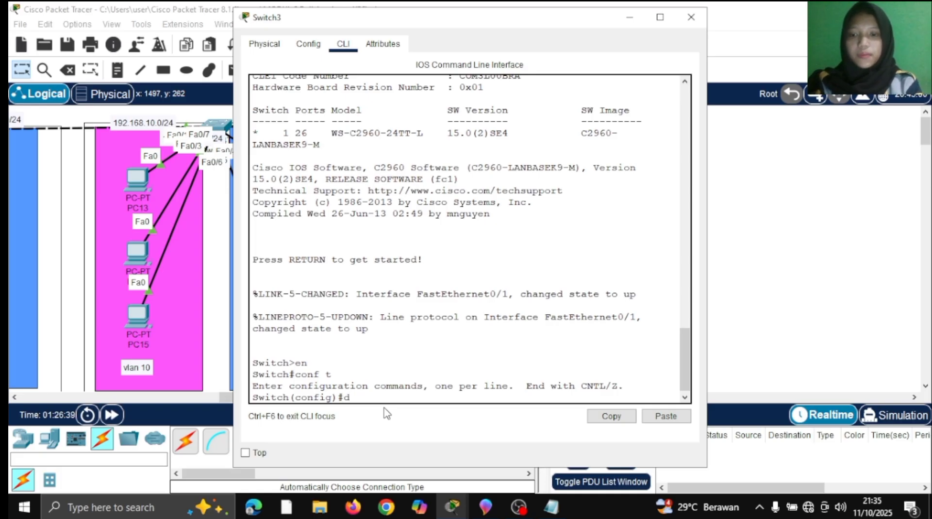
# - Run do show int fa0/1 switchport on Switch3 and highlight the administrative and operational mode lines
pyautogui.write('ahow')
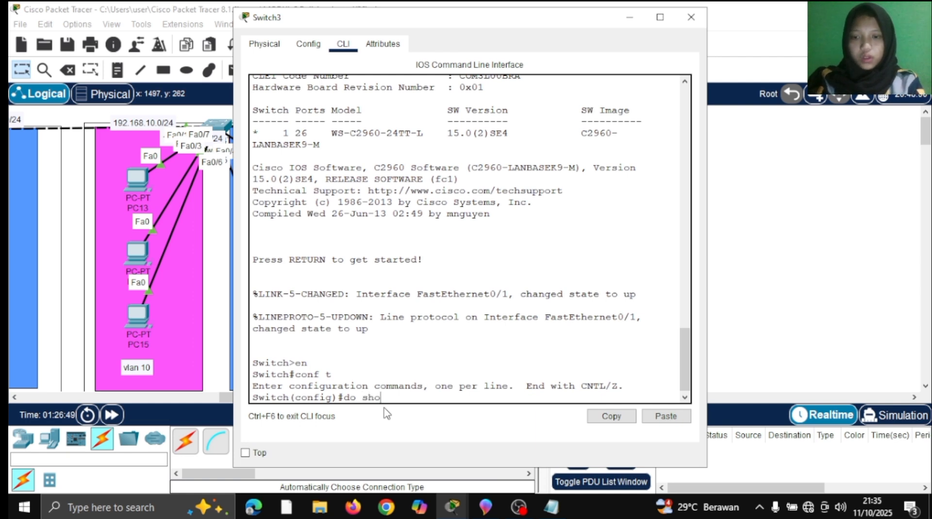
pyautogui.write('t fa')
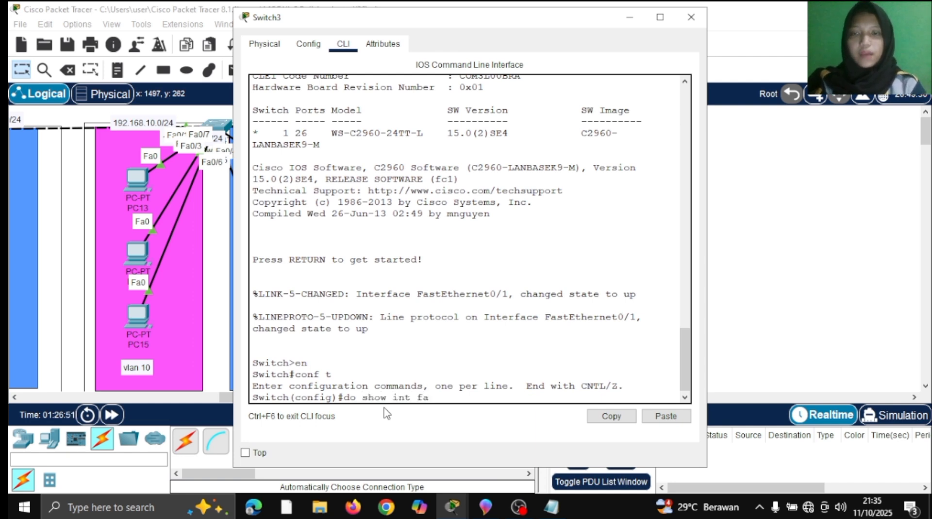
pyautogui.click(629, 17)
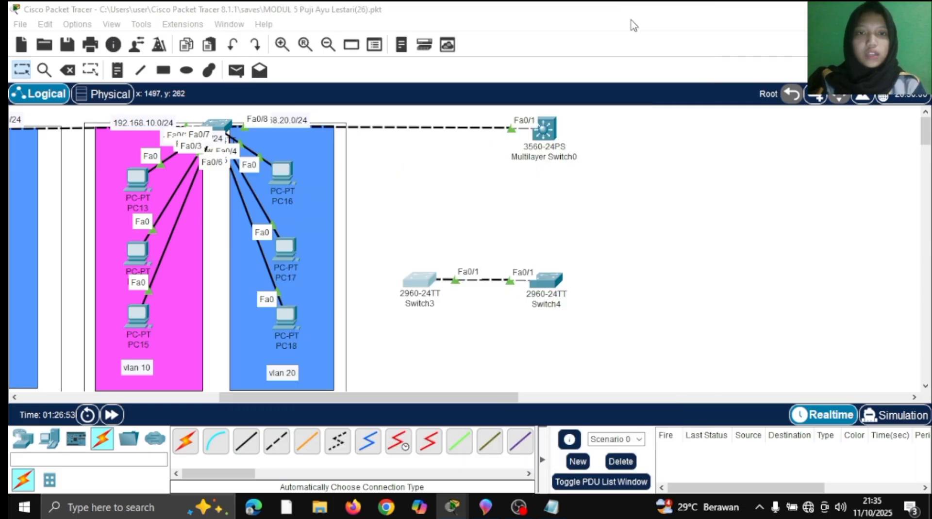
pyautogui.click(412, 280)
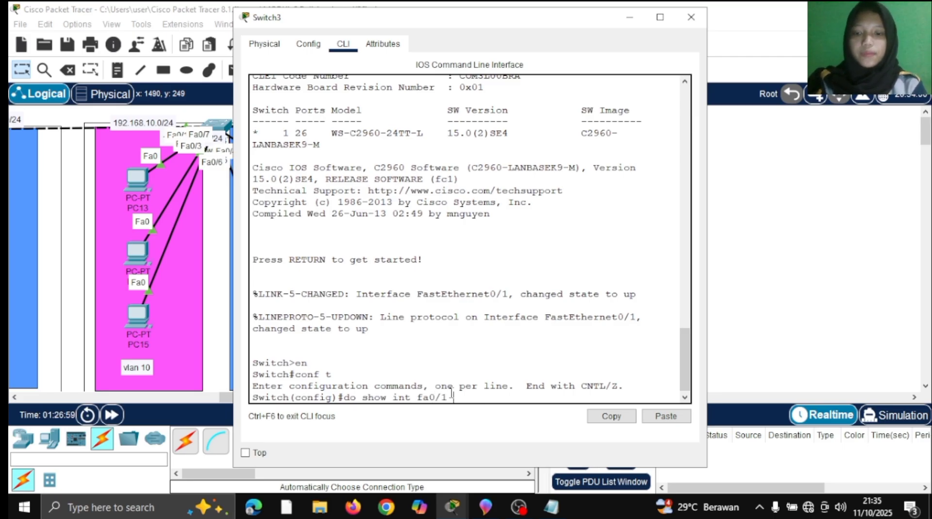
pyautogui.write('0/1 switchport')
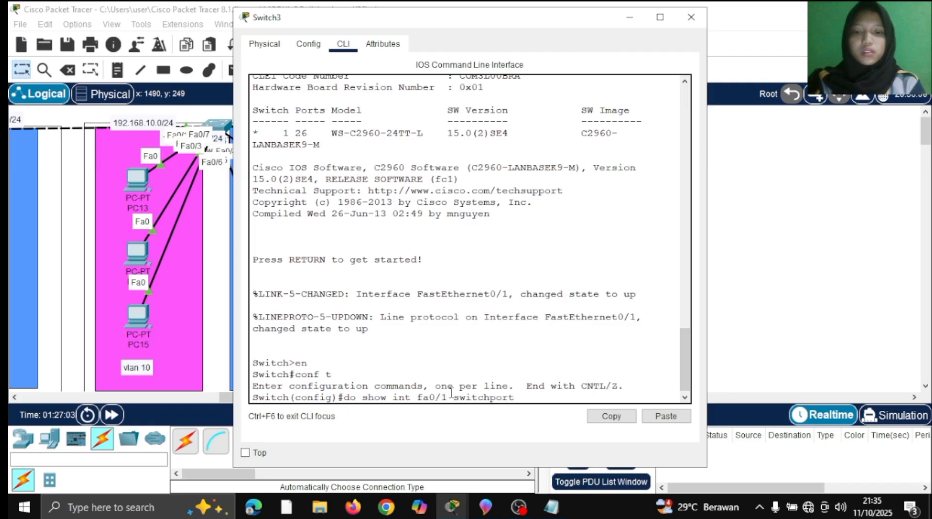
pyautogui.press('Return')
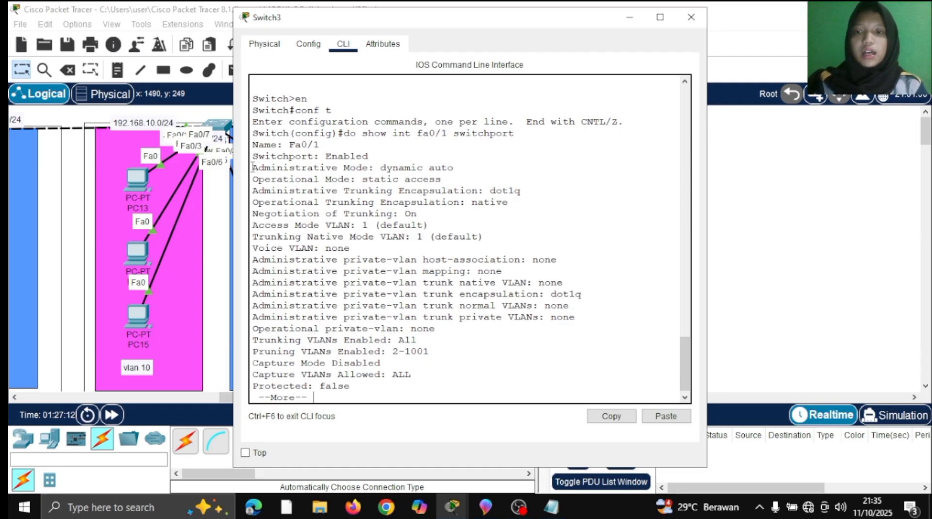
pyautogui.moveTo(252, 167); pyautogui.dragTo(440, 179)
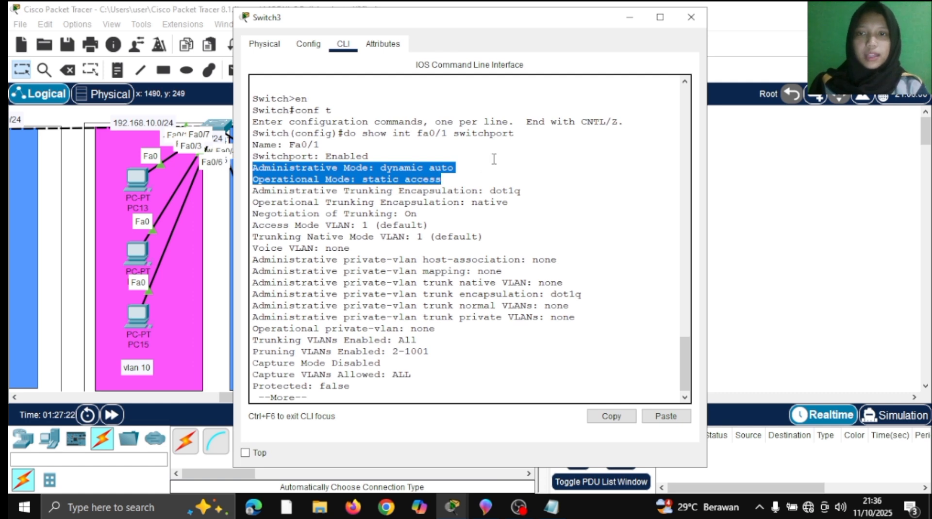
pyautogui.click(637, 18)
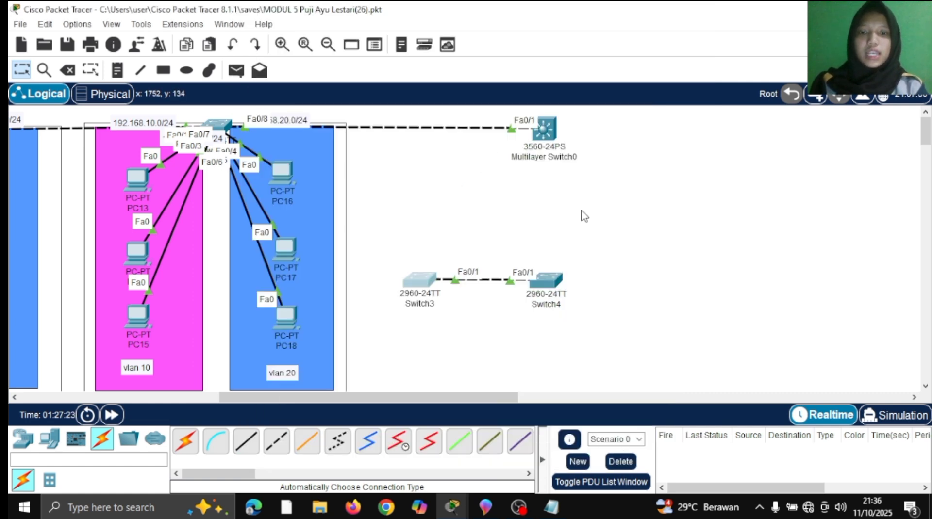
# - Open Switch4's command line and enter global configuration mode with en and conf t
pyautogui.click(549, 285)
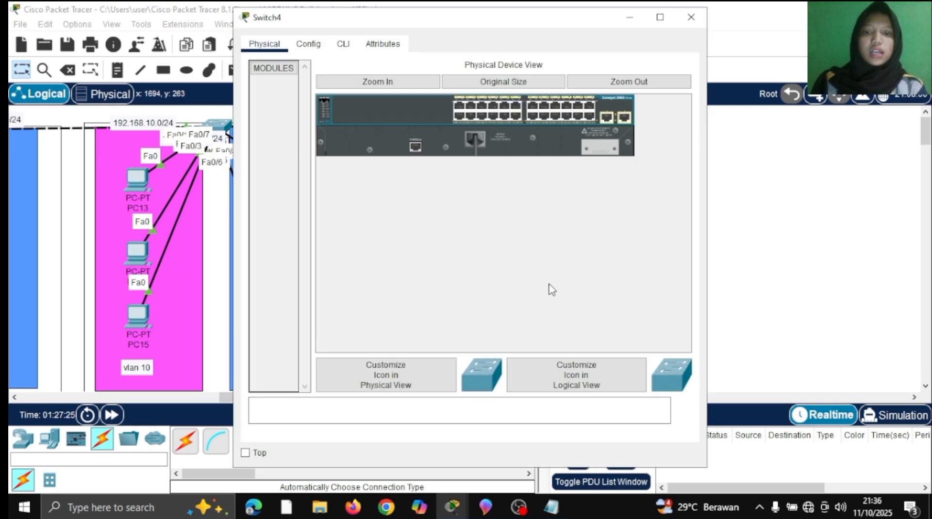
pyautogui.click(344, 45)
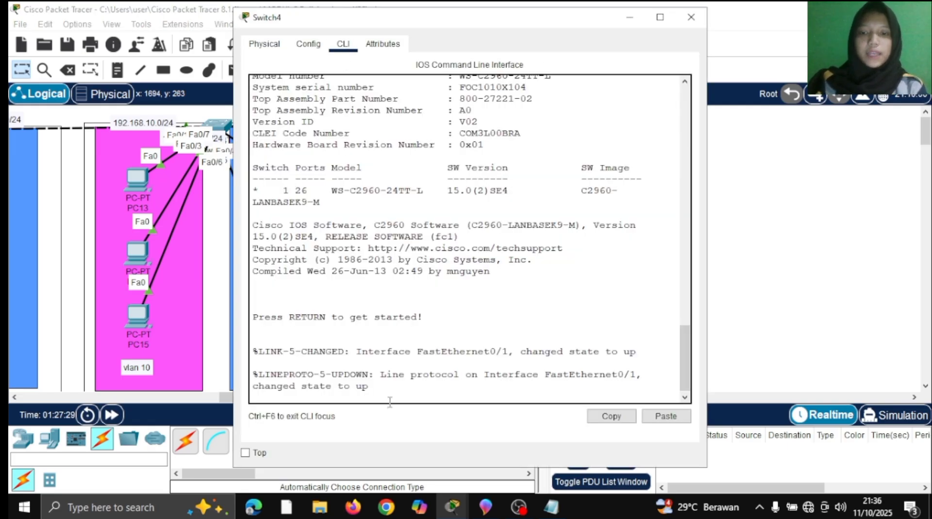
pyautogui.press('Return')
pyautogui.write('en')
pyautogui.press('Return')
pyautogui.write('conf ')
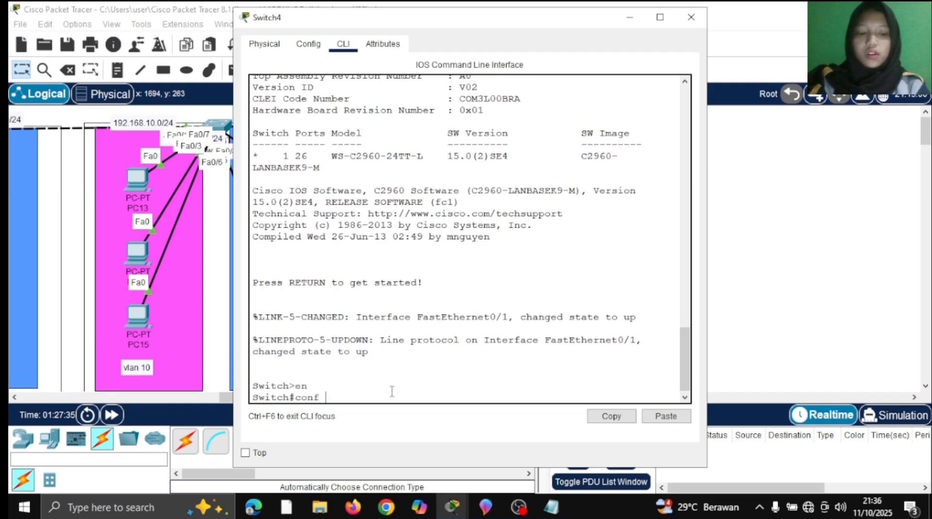
pyautogui.write('t')
pyautogui.press('Return')
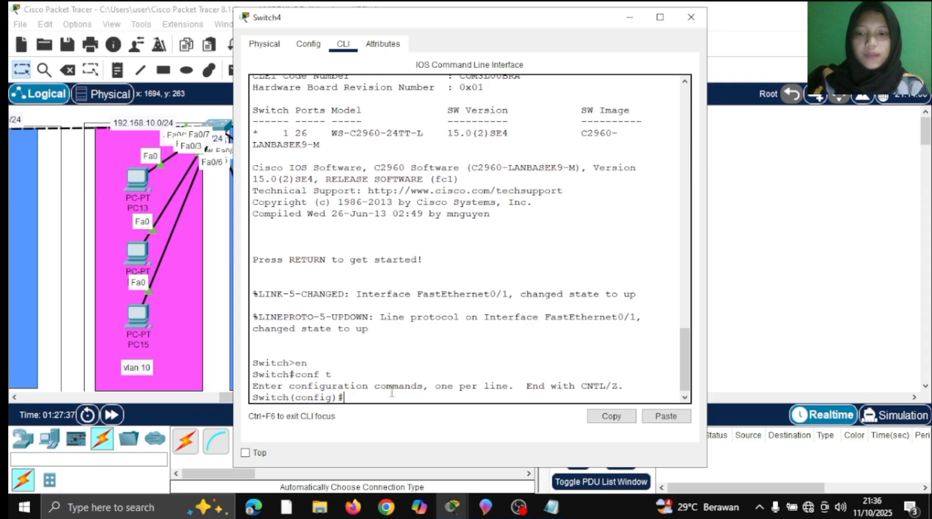
# - Enter interface configuration mode for fa0/1 on Switch4 with int fa0/1
pyautogui.write('int fa')
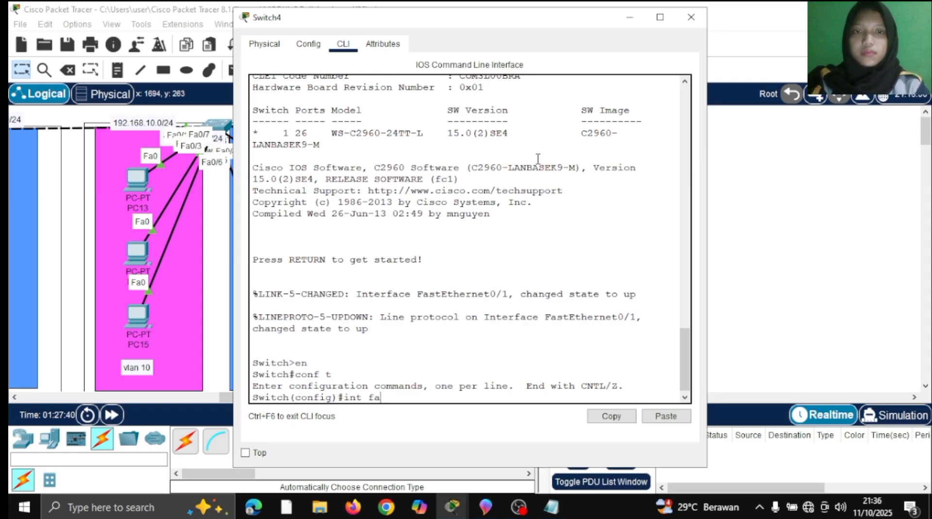
pyautogui.click(635, 25)
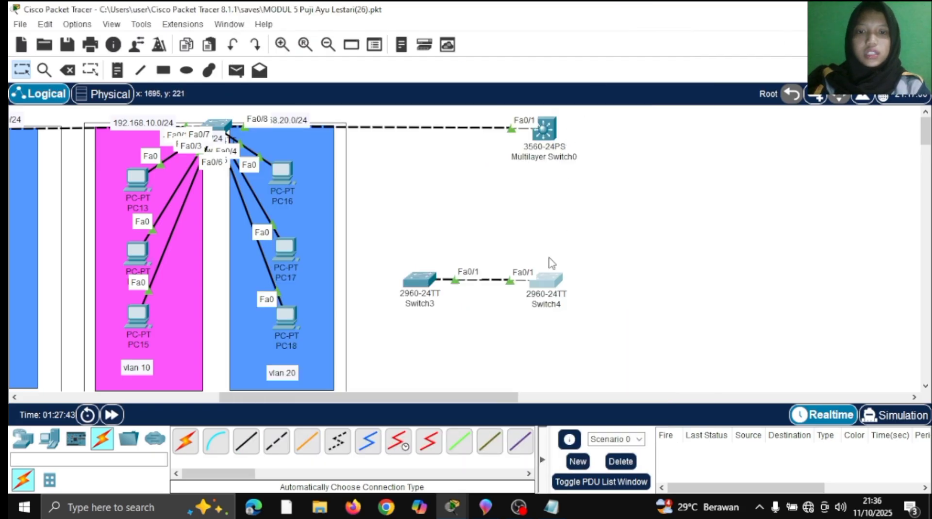
pyautogui.click(533, 280)
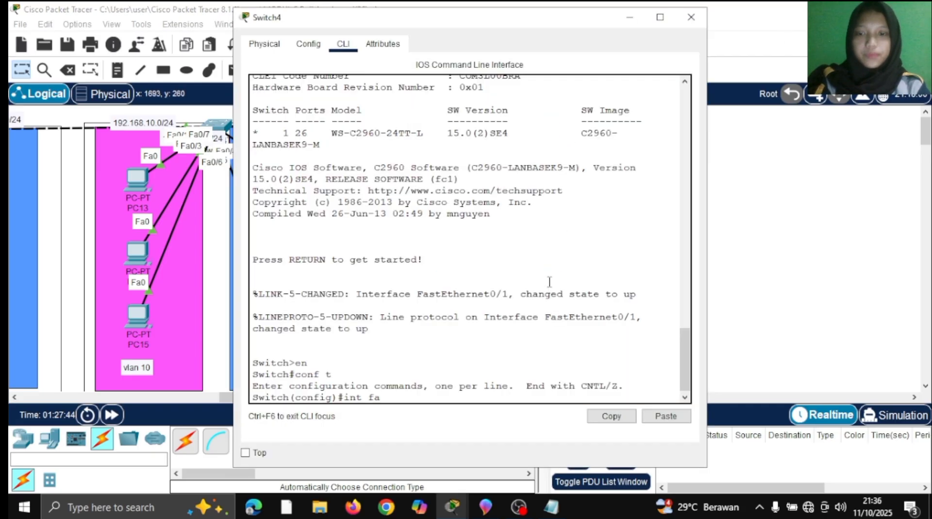
pyautogui.write('0/1')
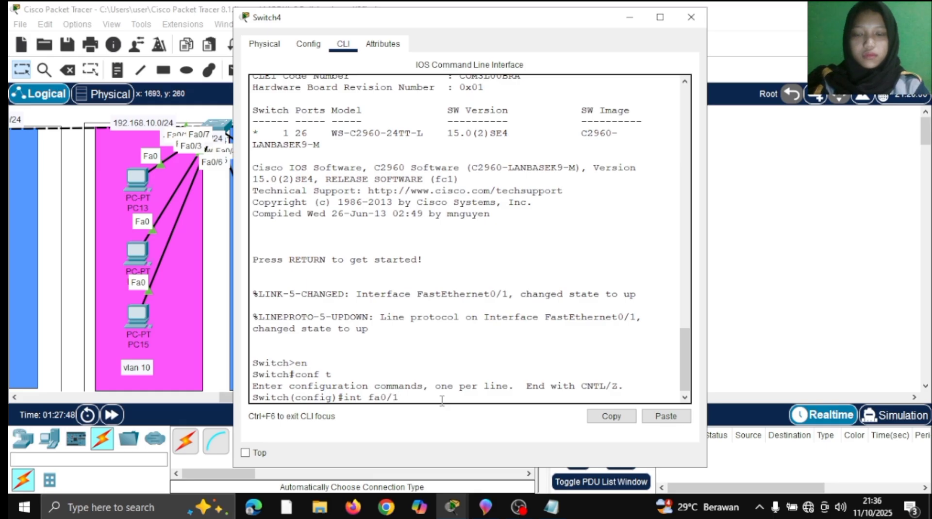
pyautogui.press('Return')
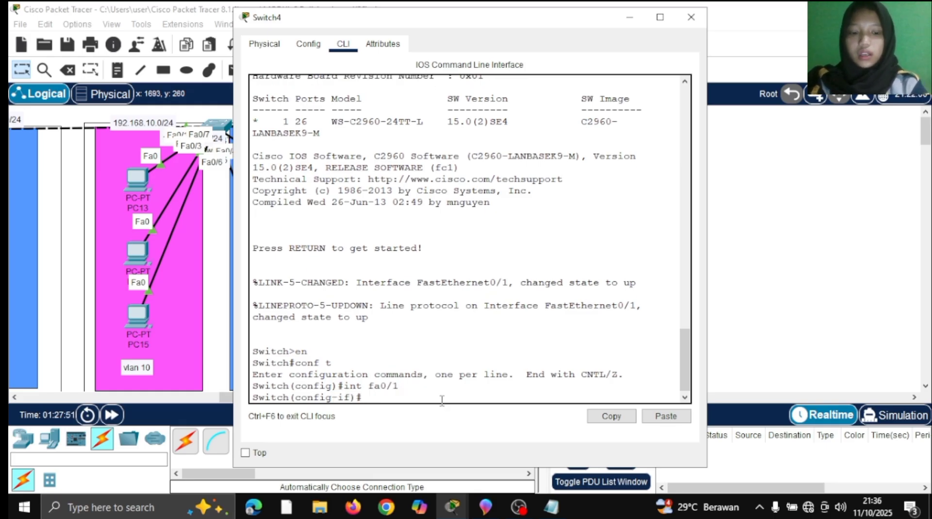
# - Try to run show int fa0/1 switchport directly from Switch4's interface configuration mode
pyautogui.press('Up')
pyautogui.press('BackSpace')
pyautogui.press('BackSpace')
pyautogui.press('BackSpace')
pyautogui.press('BackSpace')
pyautogui.press('BackSpace')
pyautogui.press('BackSpace')
pyautogui.press('BackSpace')
pyautogui.press('BackSpace')
pyautogui.press('BackSpace')
pyautogui.write('show int fa0')
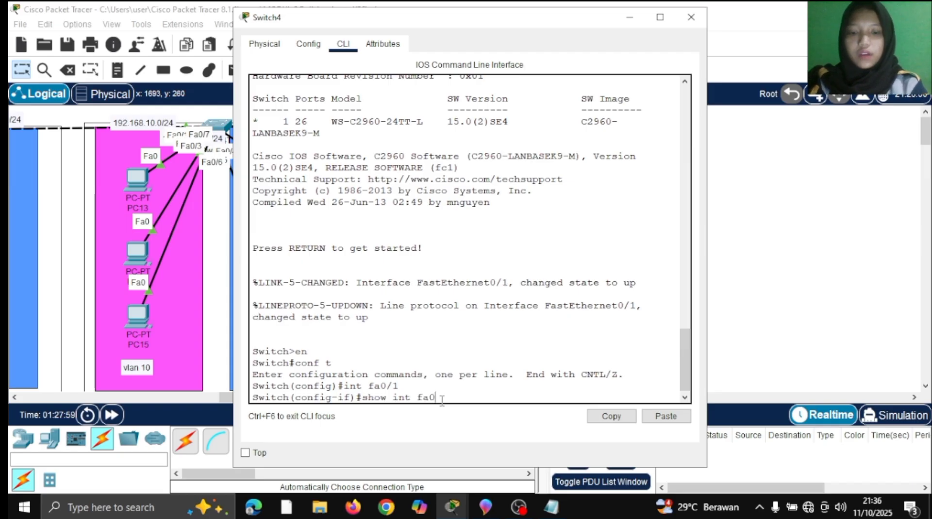
pyautogui.write('/1 switchport')
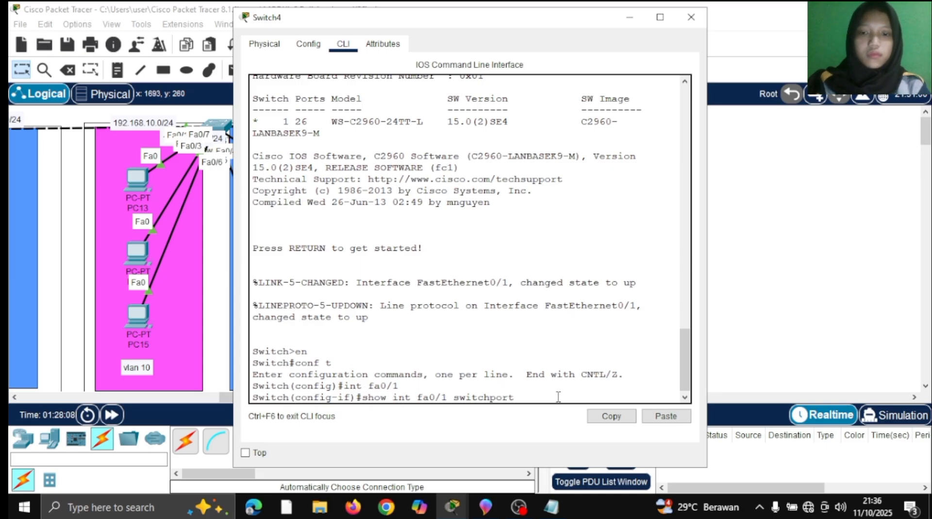
pyautogui.press('Return')
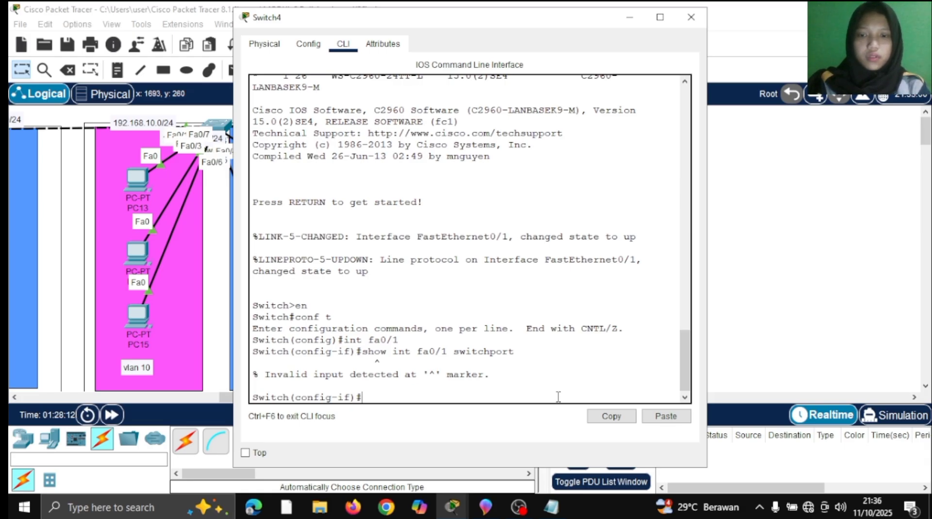
# - Recall the show command on Switch4 and run it with the do prefix as do show int fa0/1 switchport
pyautogui.press('Up')
pyautogui.press('Left')
pyautogui.press('Left')
pyautogui.press('Left')
pyautogui.press('Left')
pyautogui.press('Left')
pyautogui.press('Left')
pyautogui.press('Left')
pyautogui.press('Left')
pyautogui.press('Left')
pyautogui.press('Left')
pyautogui.press('Left')
pyautogui.press('Left')
pyautogui.press('Left')
pyautogui.press('Left')
pyautogui.press('Left')
pyautogui.press('Left')
pyautogui.press('Left')
pyautogui.press('Left')
pyautogui.press('Left')
pyautogui.press('Left')
pyautogui.write('do')
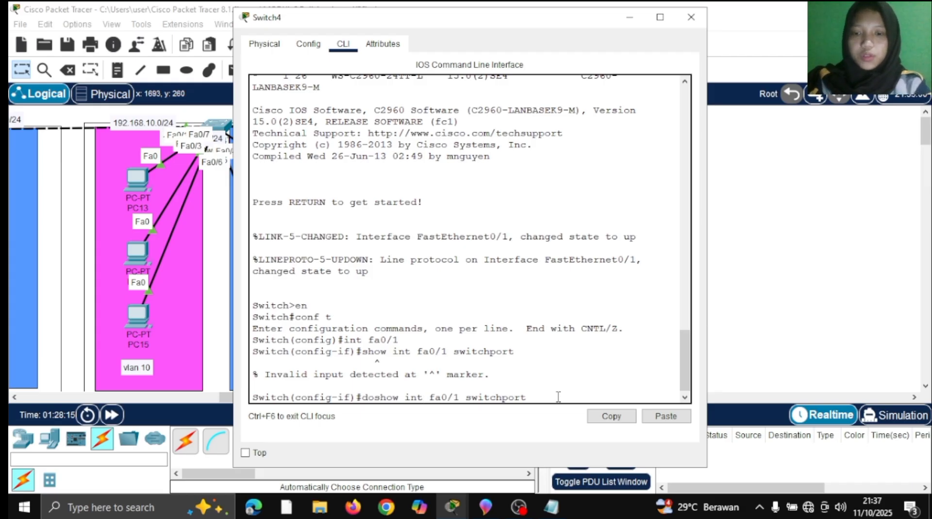
pyautogui.press('Return')
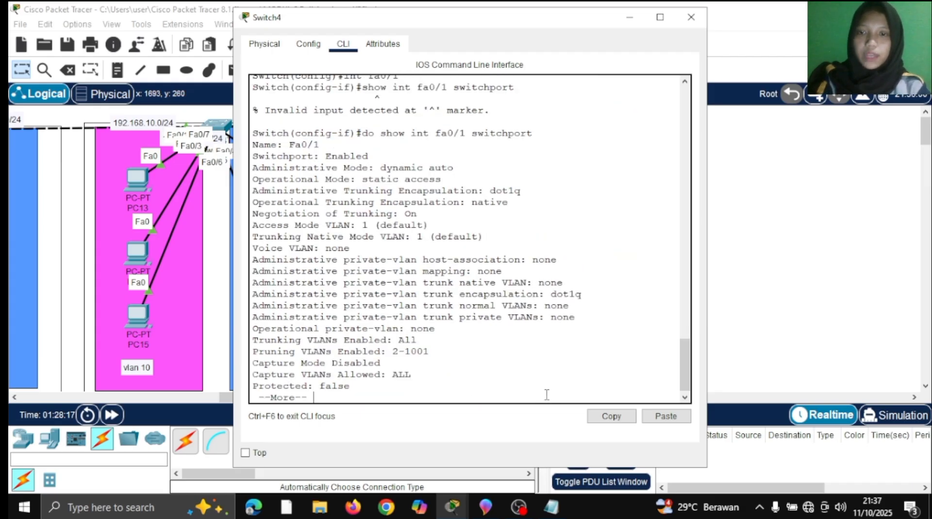
# - Highlight Switch4's administrative and operational mode values and page through the rest of the output back to the prompt
pyautogui.moveTo(251, 168); pyautogui.dragTo(431, 179)
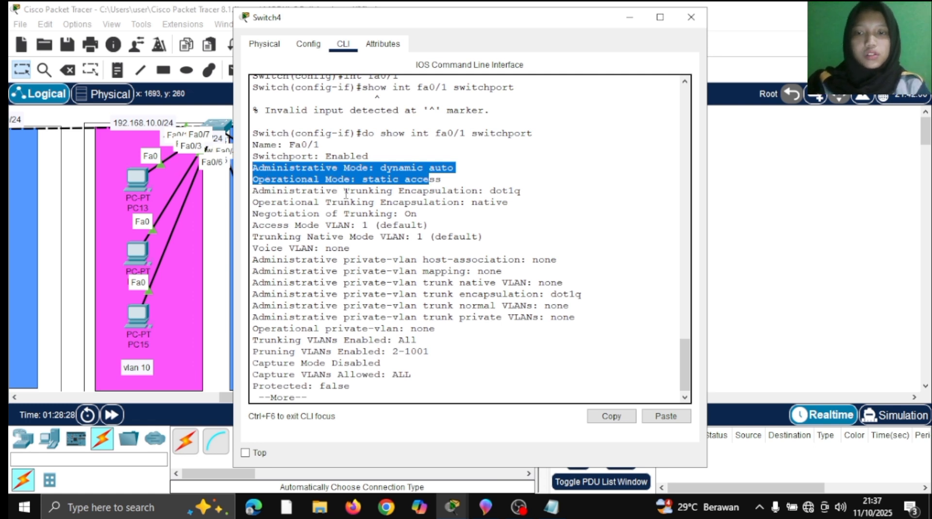
pyautogui.click(470, 175)
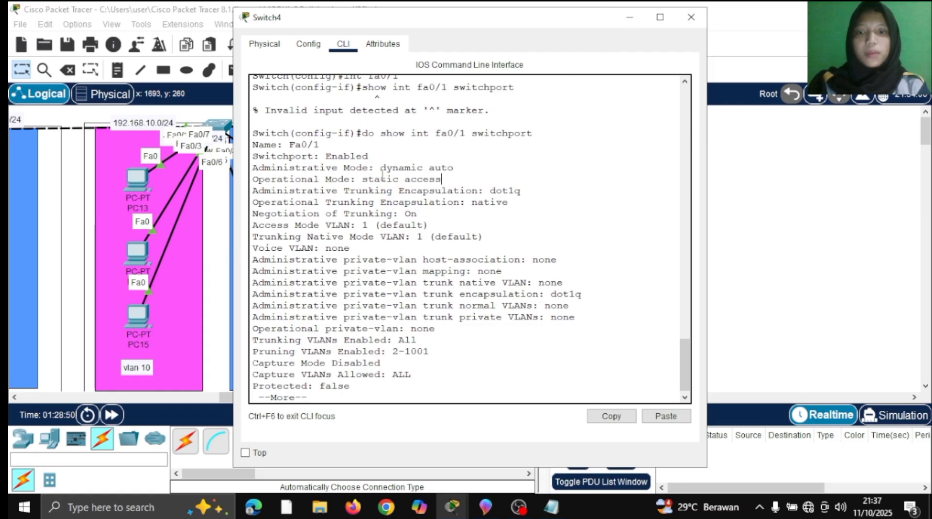
pyautogui.moveTo(399, 179); pyautogui.dragTo(455, 178)
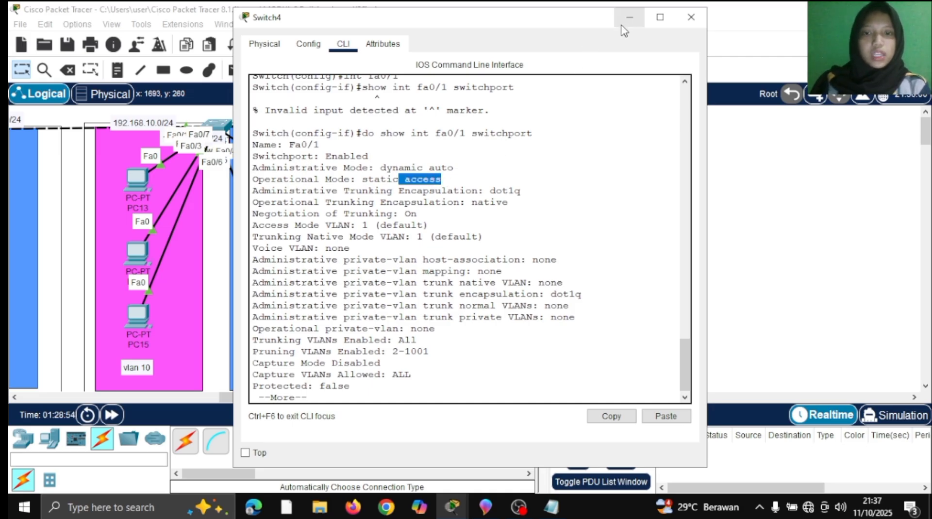
pyautogui.click(401, 394)
pyautogui.press('Return')
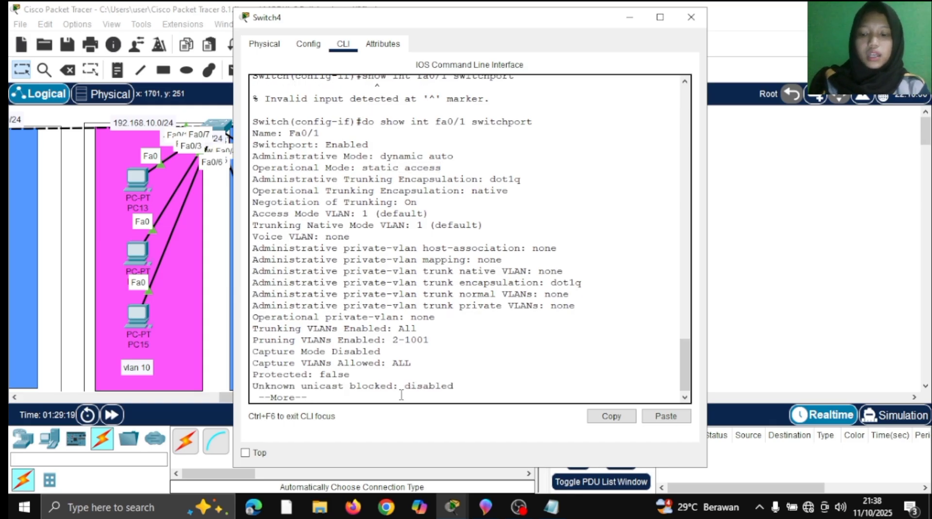
pyautogui.press('Return')
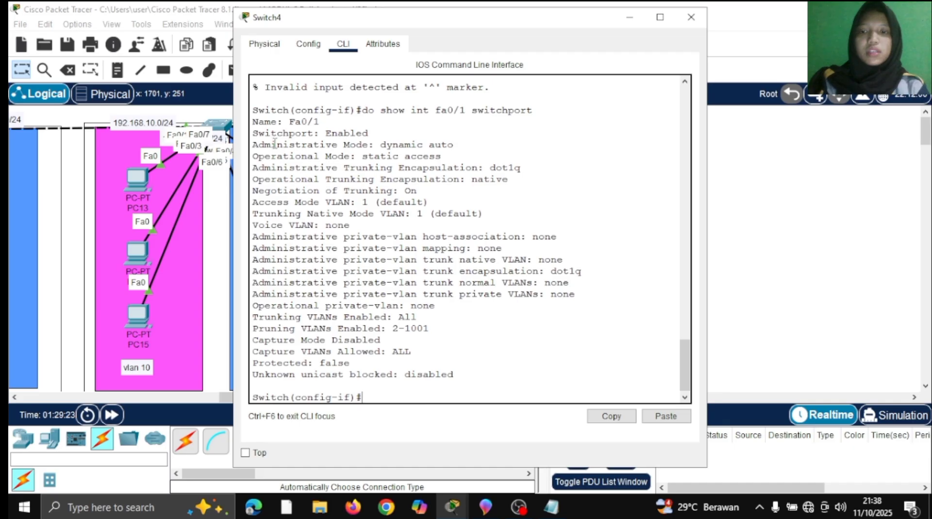
pyautogui.moveTo(383, 139); pyautogui.dragTo(455, 144)
pyautogui.click(454, 144)
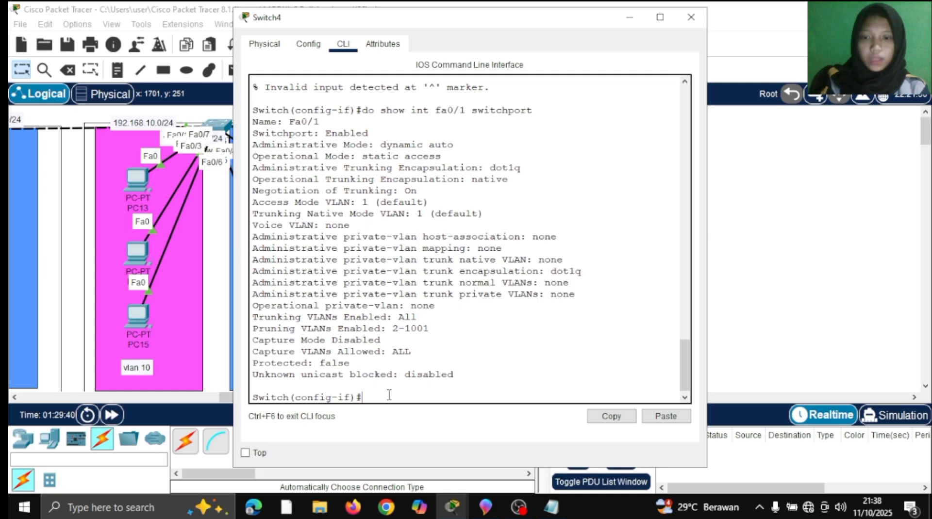
# - Set Switch4's fa0/1 to dynamic desirable with switchport mode dynamic desirable
pyautogui.write('switchport')
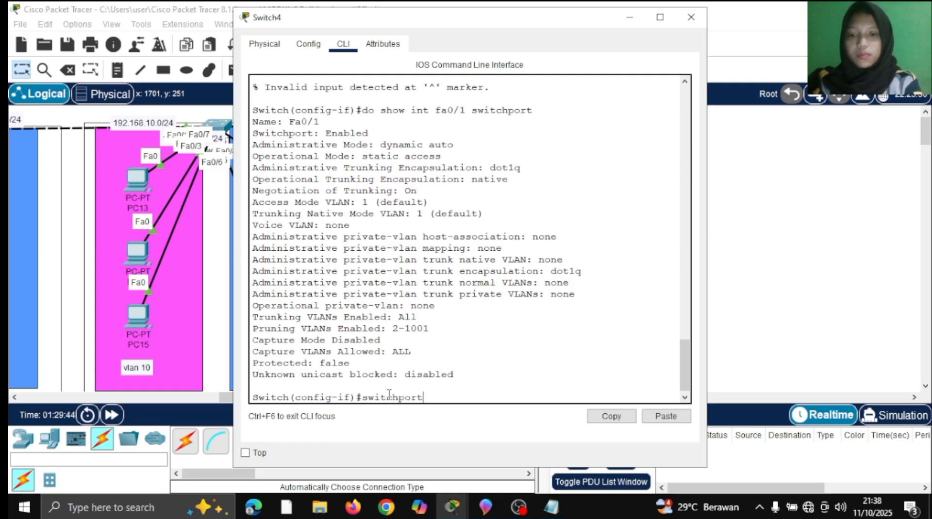
pyautogui.write(' mod')
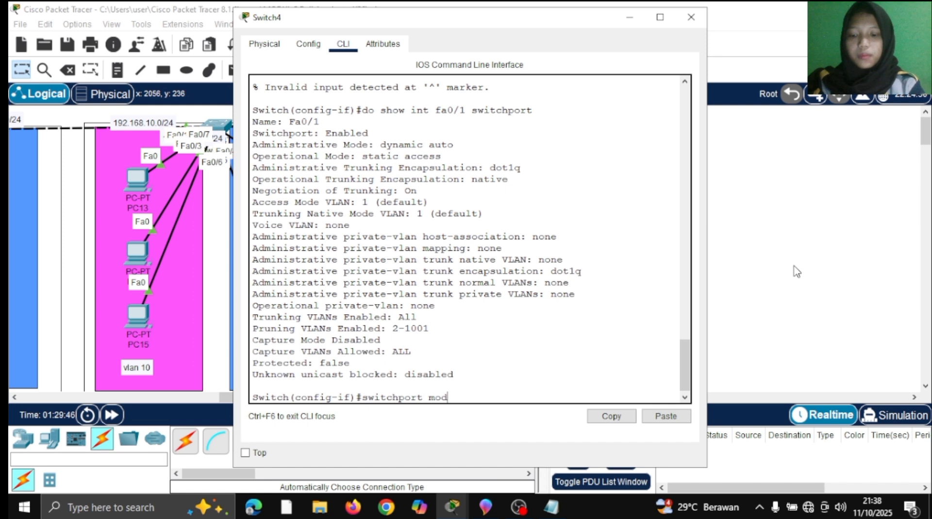
pyautogui.write('e d')
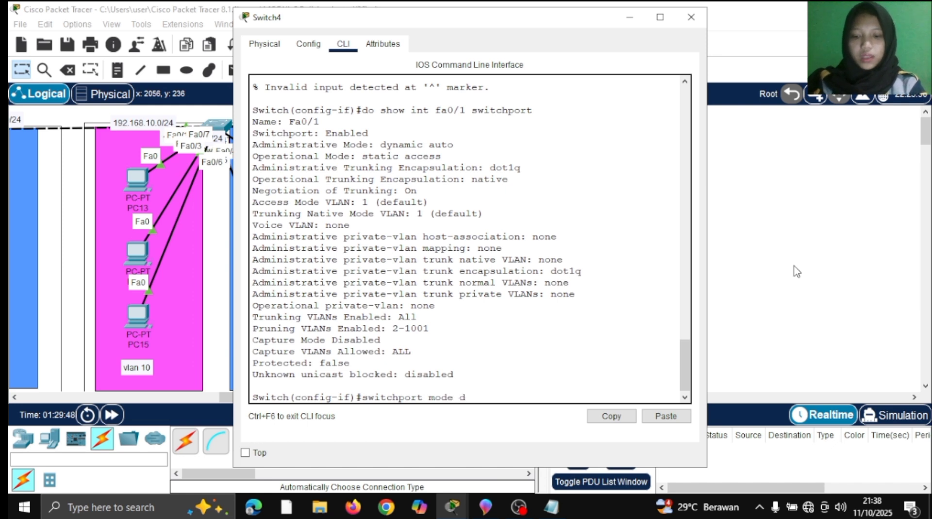
pyautogui.write('ynamic desir')
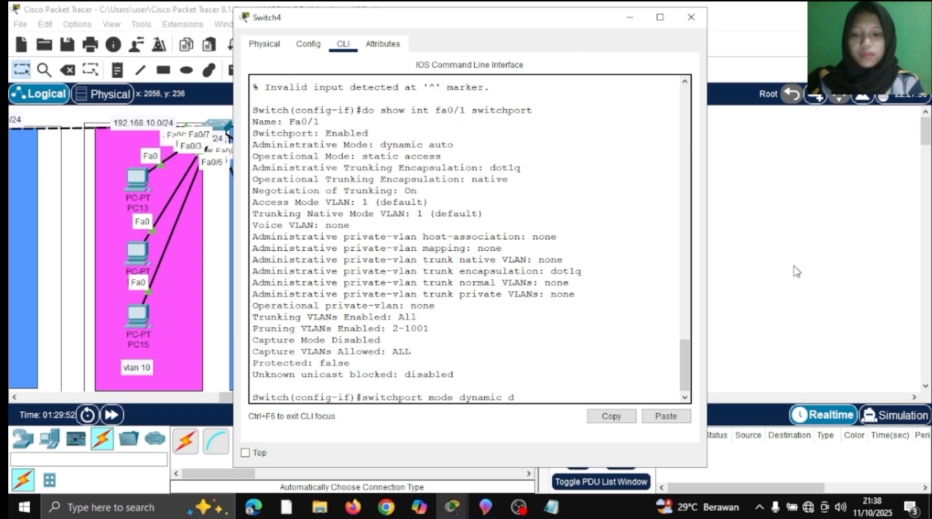
pyautogui.write('able')
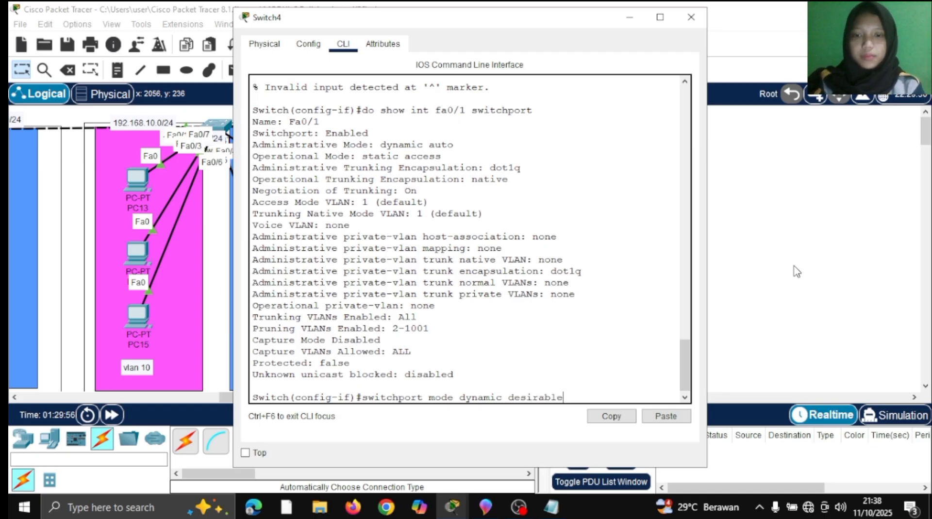
pyautogui.press('Return')
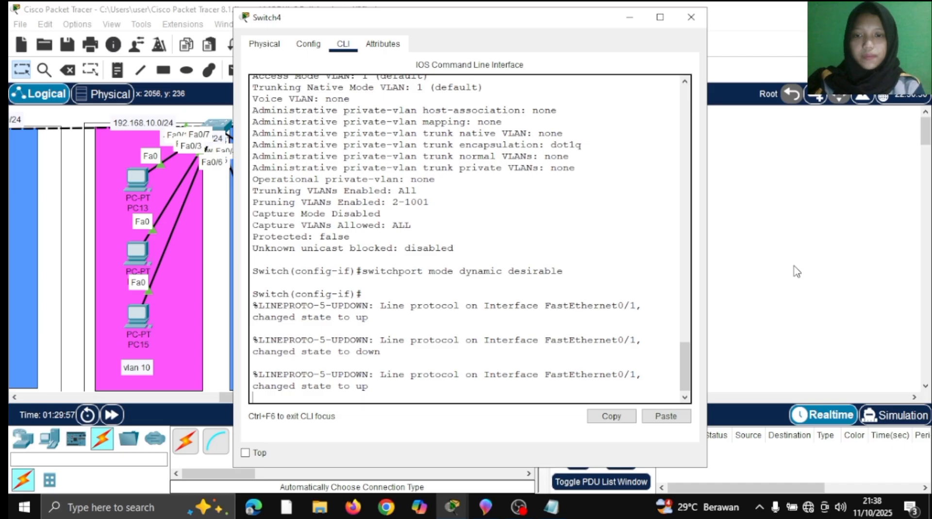
pyautogui.press('Return')
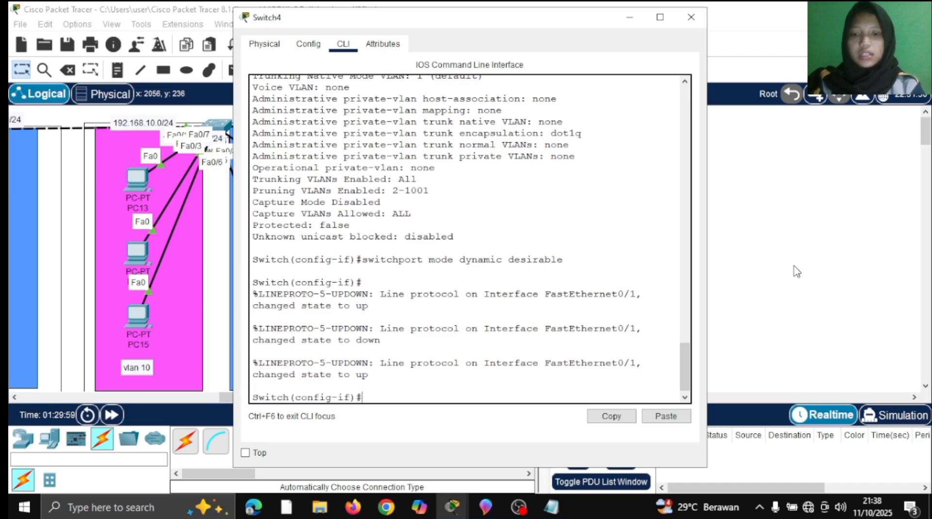
# - Run do show int fa0/1 switchport on Switch4 again and highlight its administrative and operational mode lines
pyautogui.write('do show int fa0/')
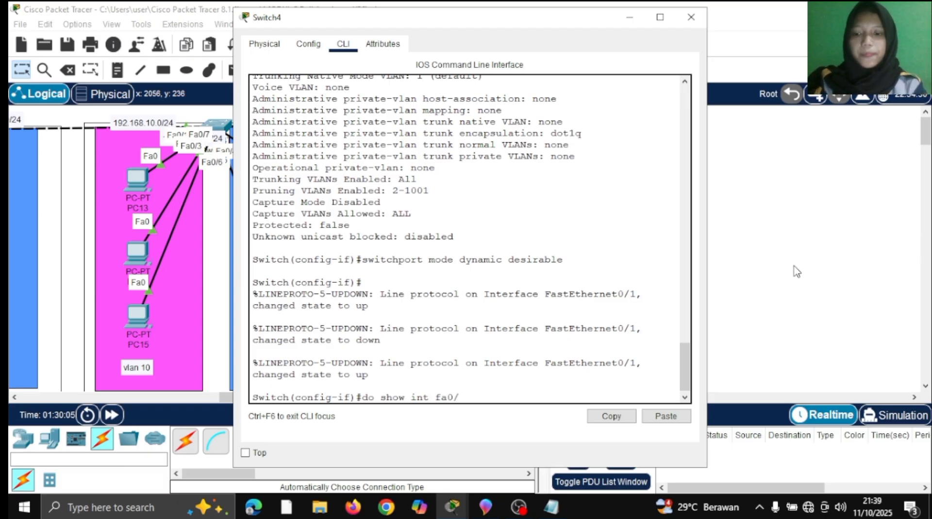
pyautogui.write('1')
pyautogui.write(' switc')
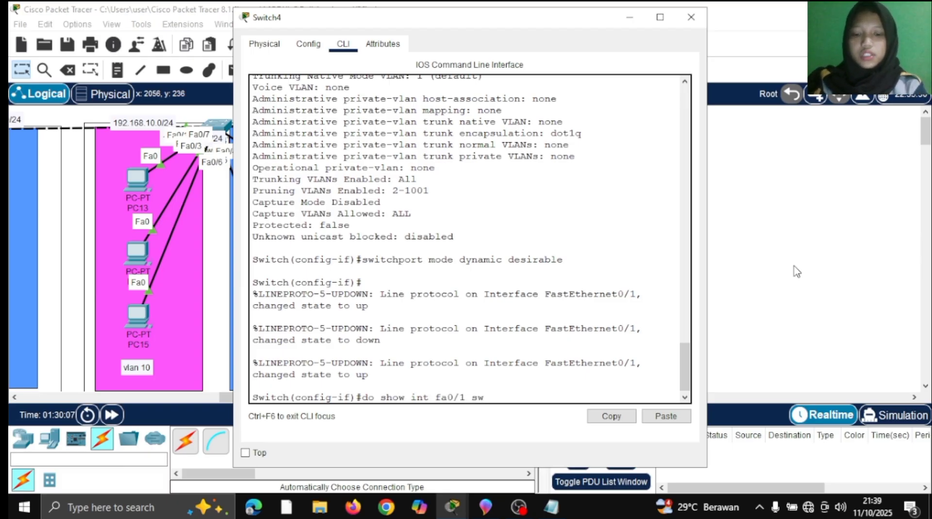
pyautogui.write('hport')
pyautogui.press('Return')
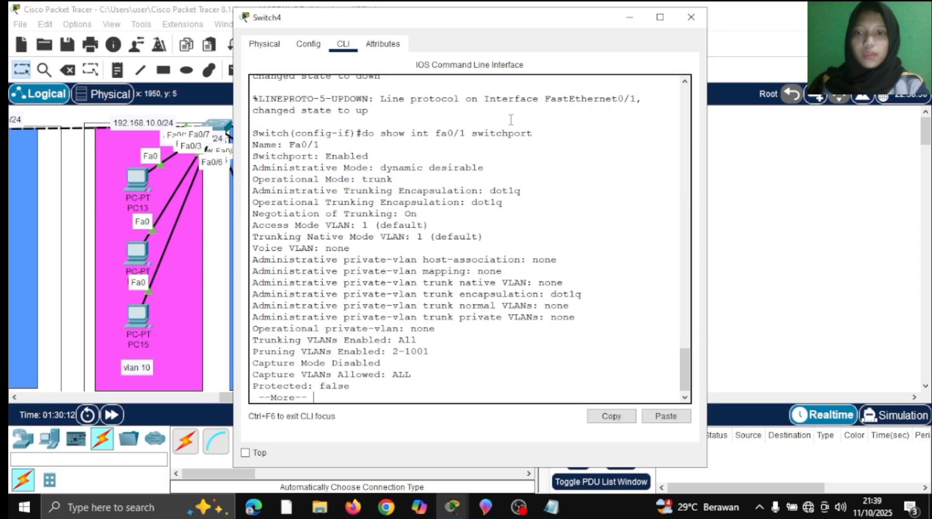
pyautogui.moveTo(251, 168); pyautogui.dragTo(440, 179)
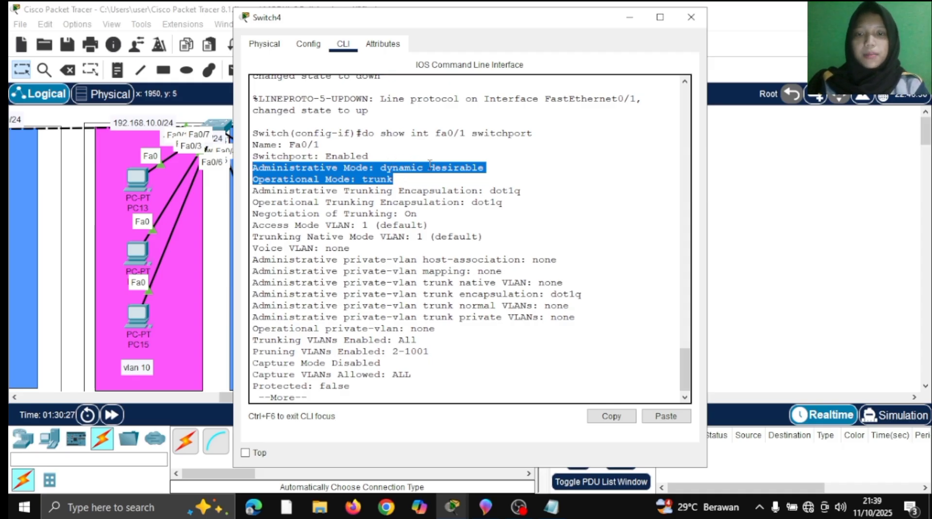
# - Bring up Switch3's command line, finish its paged output and rerun do show int fa0/1 switchport
pyautogui.click(628, 19)
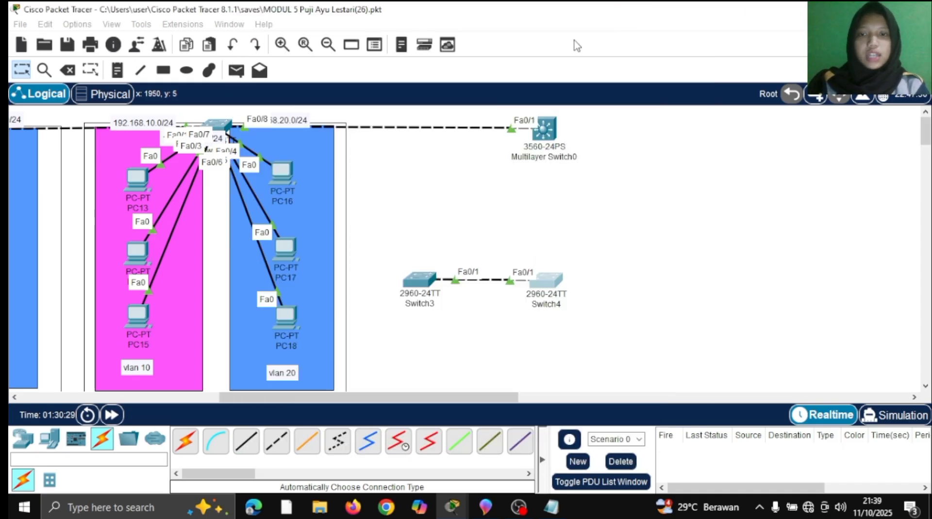
pyautogui.click(419, 279)
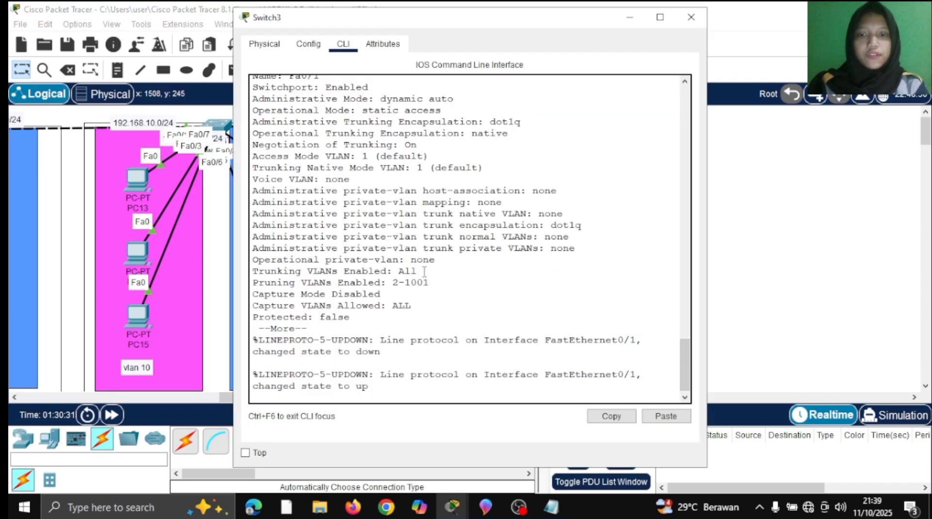
pyautogui.press('Return')
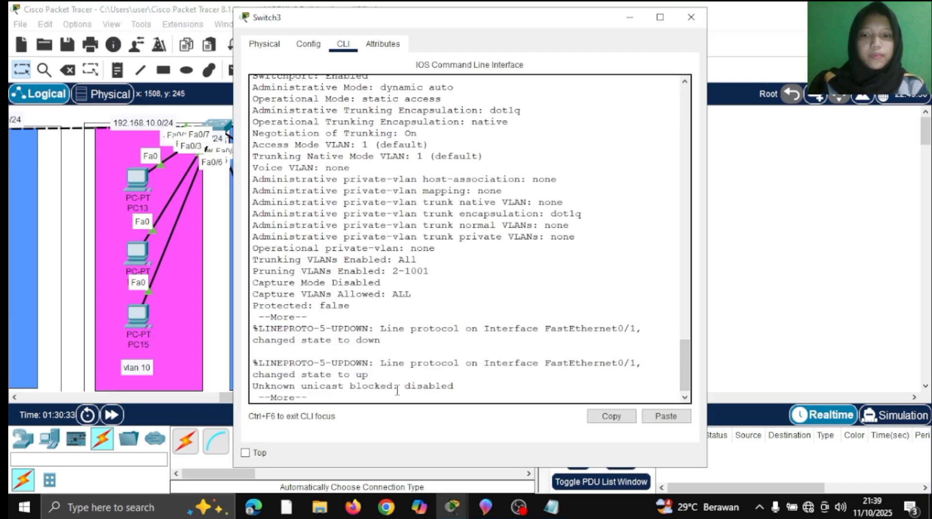
pyautogui.press('Return')
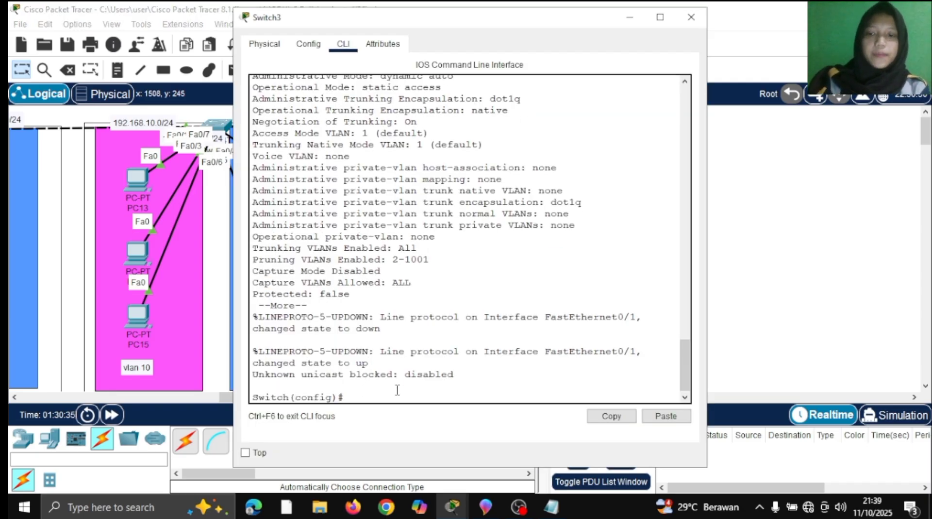
pyautogui.press('Up')
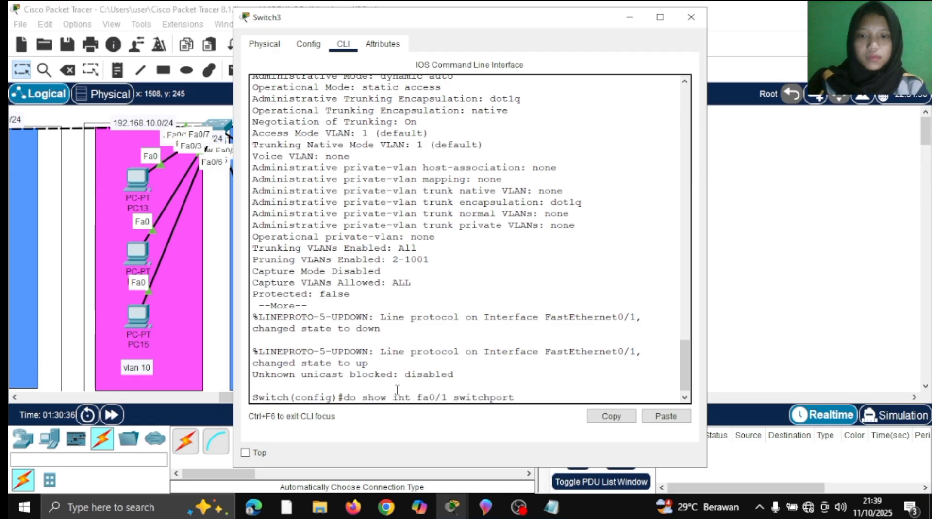
pyautogui.press('Return')
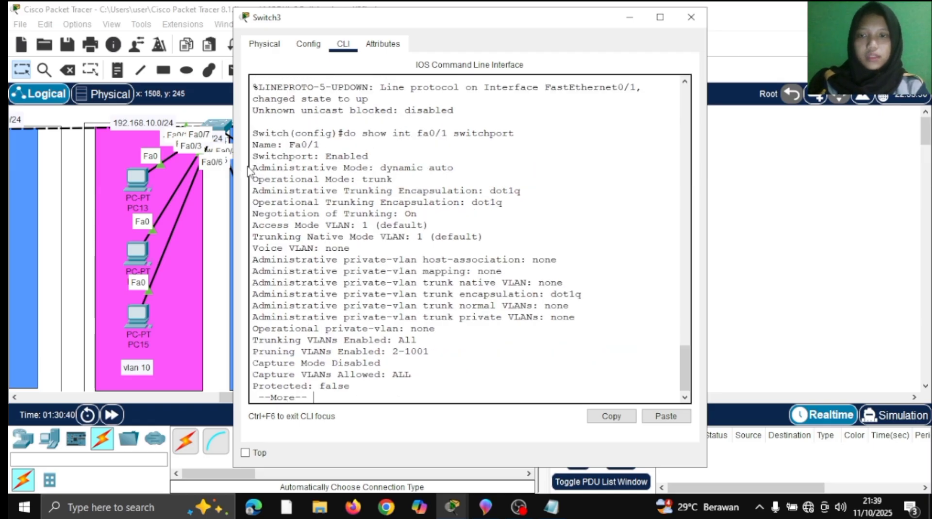
# - Highlight the administrative and operational mode lines in Switch3's output, and the operational mode value alone
pyautogui.moveTo(253, 165); pyautogui.dragTo(435, 180)
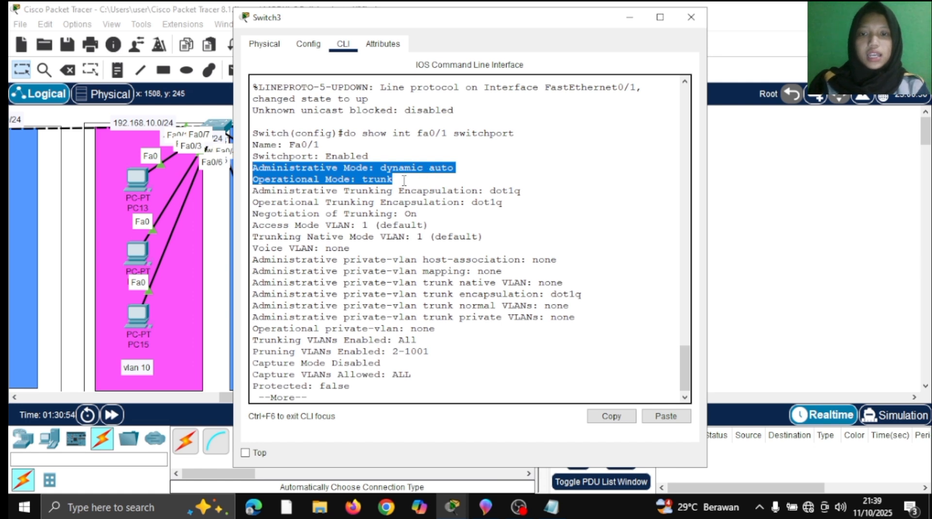
pyautogui.moveTo(399, 190)
pyautogui.mouseDown()
pyautogui.moveTo(364, 180)
pyautogui.moveTo(404, 182)
pyautogui.mouseUp()
pyautogui.click(365, 180)
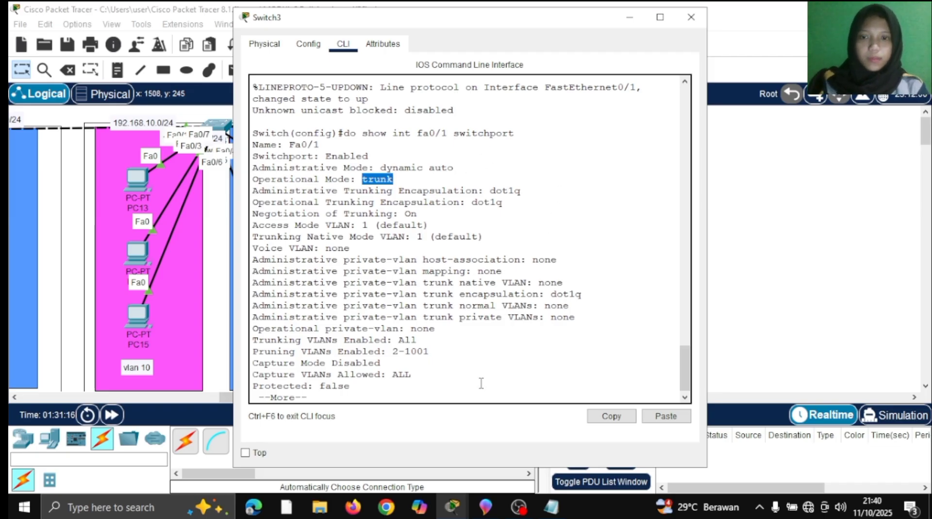
# - Finish Switch3's paged output and try the switchport mode trunk command in global configuration mode
pyautogui.click(429, 393)
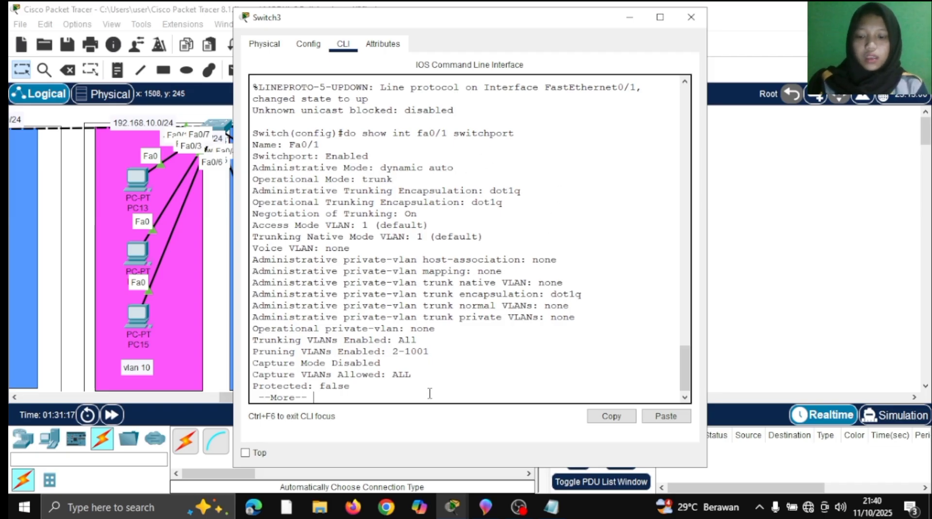
pyautogui.press('space')
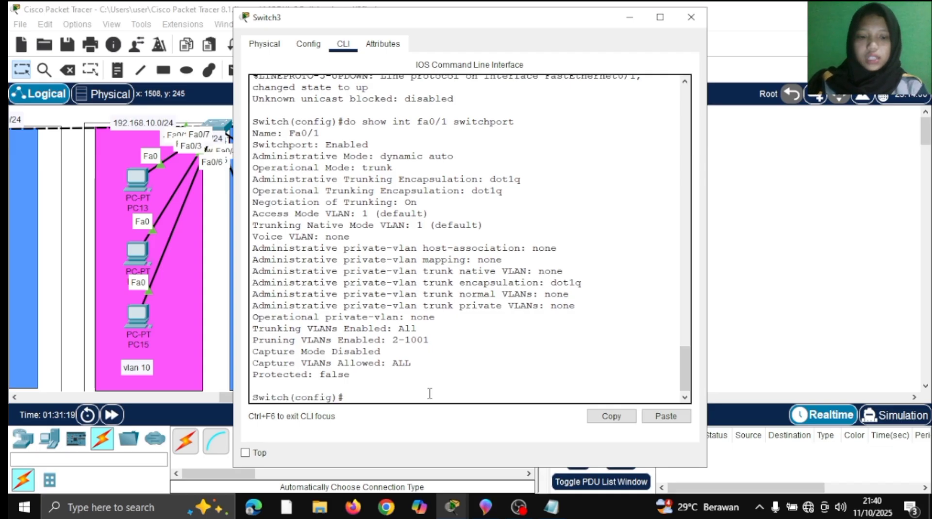
pyautogui.press('Up')
pyautogui.press('BackSpace')
pyautogui.press('BackSpace')
pyautogui.press('BackSpace')
pyautogui.press('BackSpace')
pyautogui.press('BackSpace')
pyautogui.press('BackSpace')
pyautogui.press('BackSpace')
pyautogui.press('BackSpace')
pyautogui.press('BackSpace')
pyautogui.press('BackSpace')
pyautogui.press('BackSpace')
pyautogui.press('BackSpace')
pyautogui.press('BackSpace')
pyautogui.press('BackSpace')
pyautogui.press('BackSpace')
pyautogui.press('BackSpace')
pyautogui.press('BackSpace')
pyautogui.press('BackSpace')
pyautogui.press('BackSpace')
pyautogui.press('BackSpace')
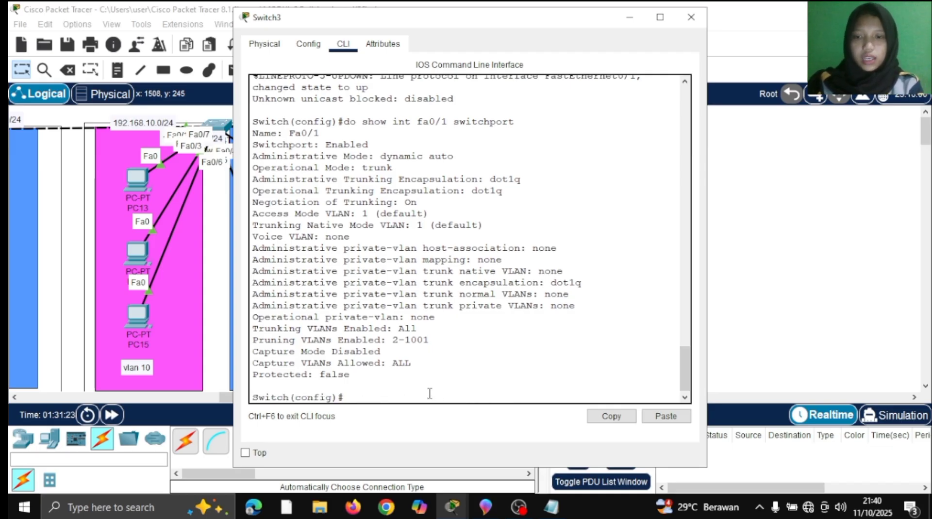
pyautogui.write('swit')
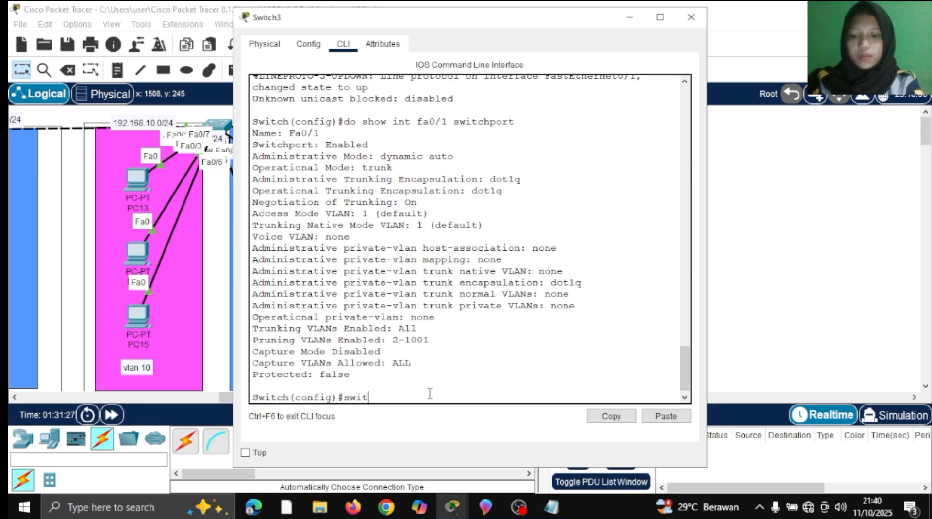
pyautogui.write('chport mode ')
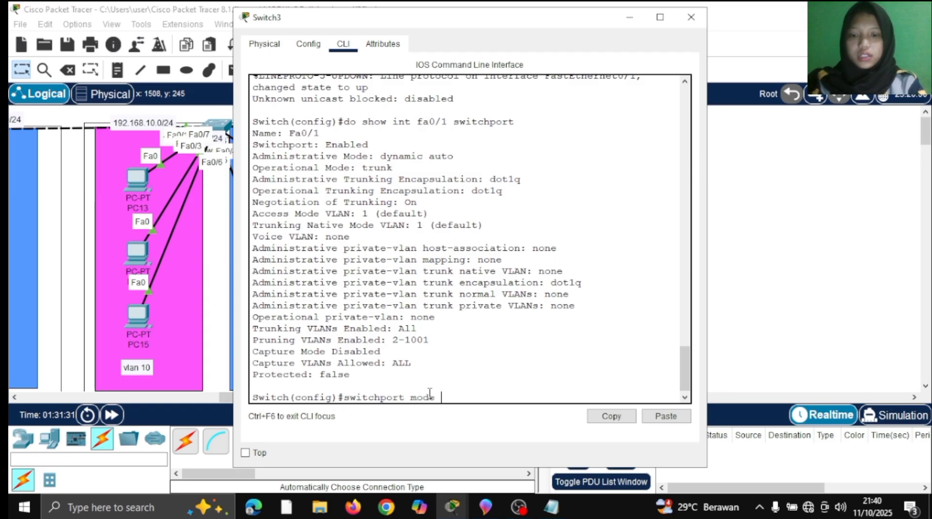
pyautogui.write('trunk')
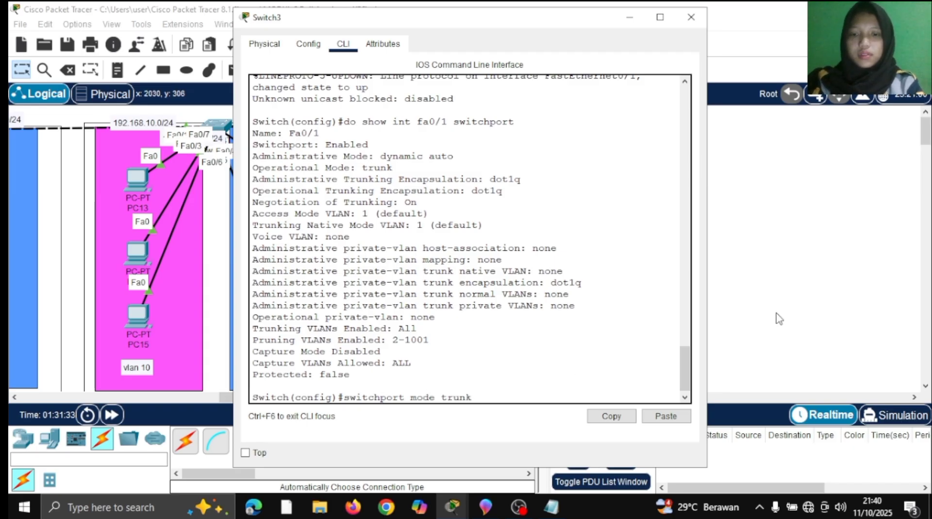
pyautogui.press('Return')
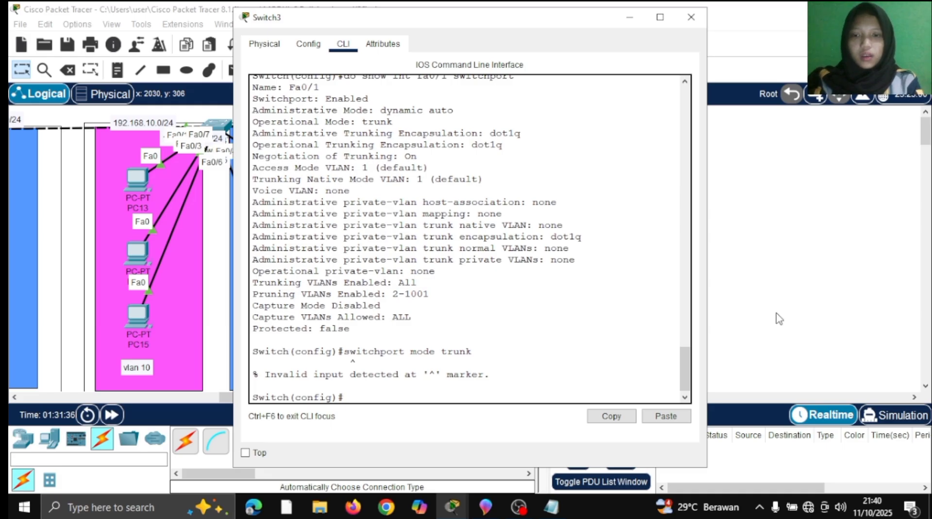
# - Enter Switch3's fa0/1 interface configuration with int fa0/1 and set the port to trunk with switchport mode trunk
pyautogui.press('Up')
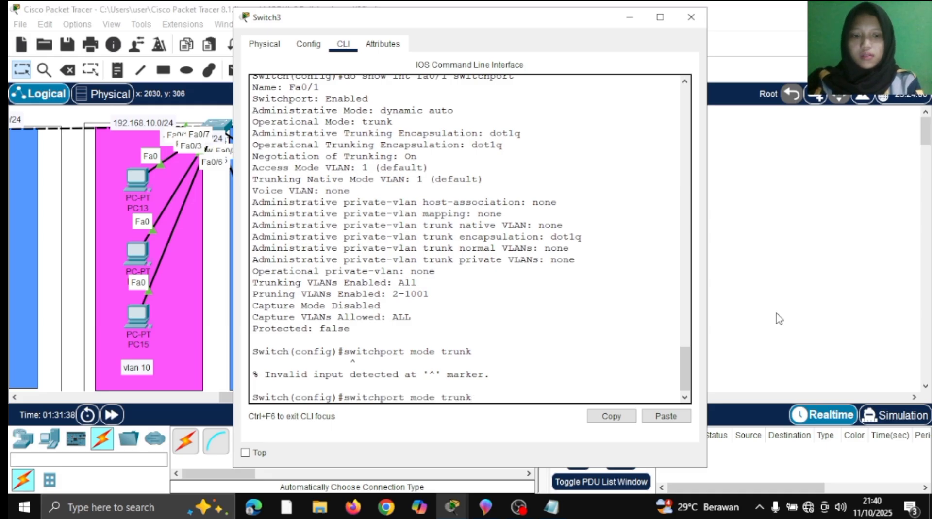
pyautogui.press('BackSpace')
pyautogui.press('BackSpace')
pyautogui.press('BackSpace')
pyautogui.press('BackSpace')
pyautogui.press('BackSpace')
pyautogui.press('BackSpace')
pyautogui.press('BackSpace')
pyautogui.press('BackSpace')
pyautogui.press('BackSpace')
pyautogui.press('BackSpace')
pyautogui.press('BackSpace')
pyautogui.press('BackSpace')
pyautogui.press('BackSpace')
pyautogui.press('BackSpace')
pyautogui.press('BackSpace')
pyautogui.press('BackSpace')
pyautogui.press('BackSpace')
pyautogui.press('BackSpace')
pyautogui.press('BackSpace')
pyautogui.press('BackSpace')
pyautogui.write('int fa')
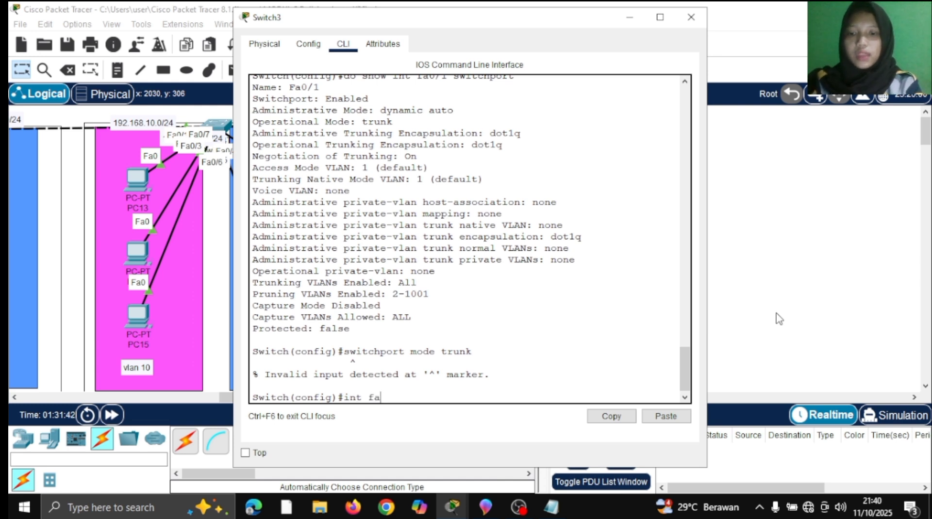
pyautogui.write('0/1')
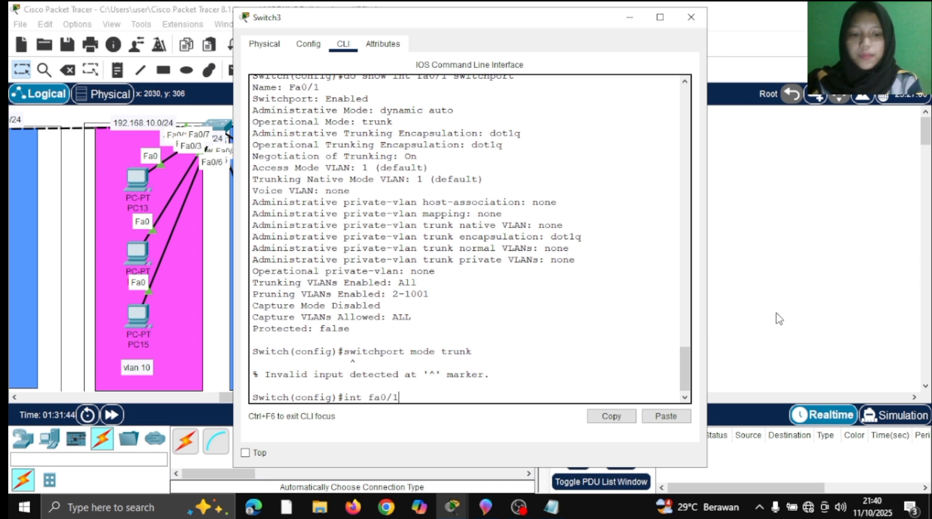
pyautogui.press('Return')
pyautogui.press('Up')
pyautogui.press('Up')
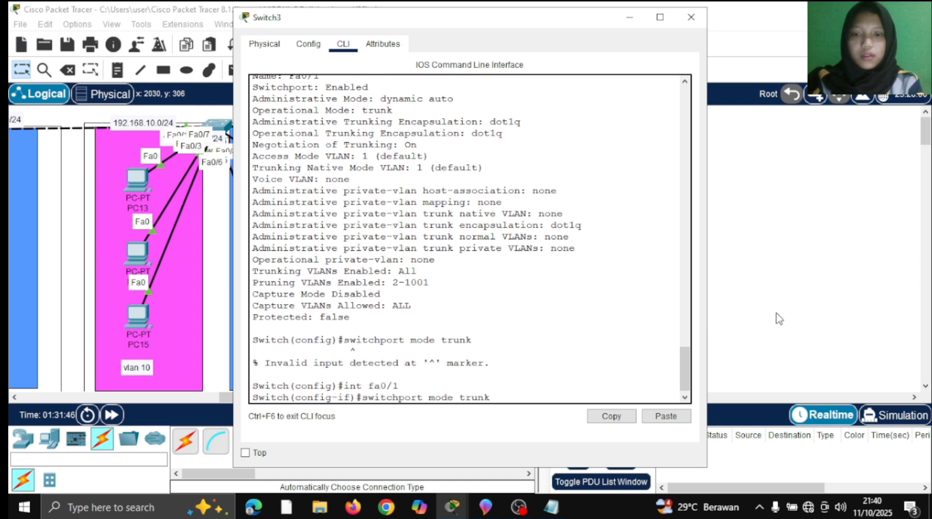
pyautogui.press('Return')
# - Run do show int trunk on Switch3 and highlight the mode, encapsulation, status and native VLAN rows for Fa0/1
pyautogui.press('Up')
pyautogui.press('Up')
pyautogui.press('Up')
pyautogui.press('Up')
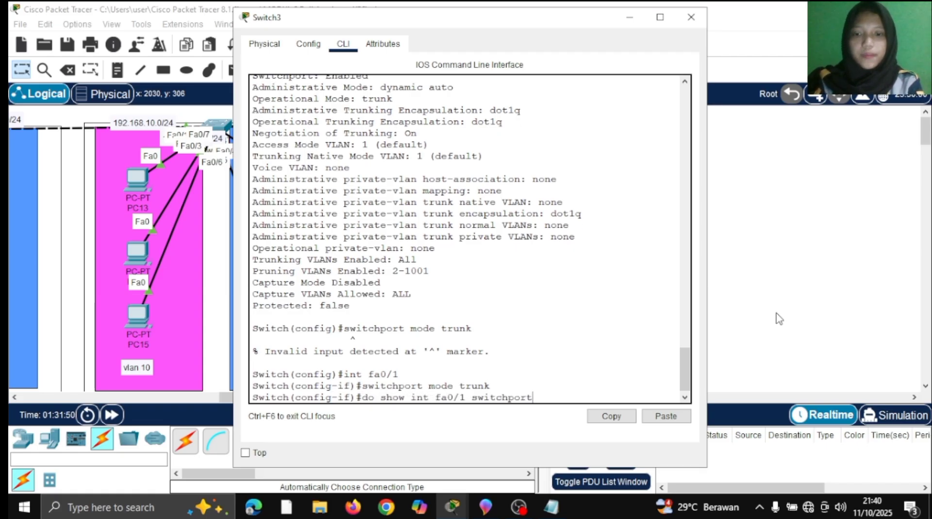
pyautogui.press('BackSpace')
pyautogui.press('BackSpace')
pyautogui.press('BackSpace')
pyautogui.press('BackSpace')
pyautogui.press('BackSpace')
pyautogui.press('BackSpace')
pyautogui.press('BackSpace')
pyautogui.press('BackSpace')
pyautogui.press('BackSpace')
pyautogui.press('BackSpace')
pyautogui.press('BackSpace')
pyautogui.press('BackSpace')
pyautogui.press('BackSpace')
pyautogui.press('BackSpace')
pyautogui.press('BackSpace')
pyautogui.press('BackSpace')
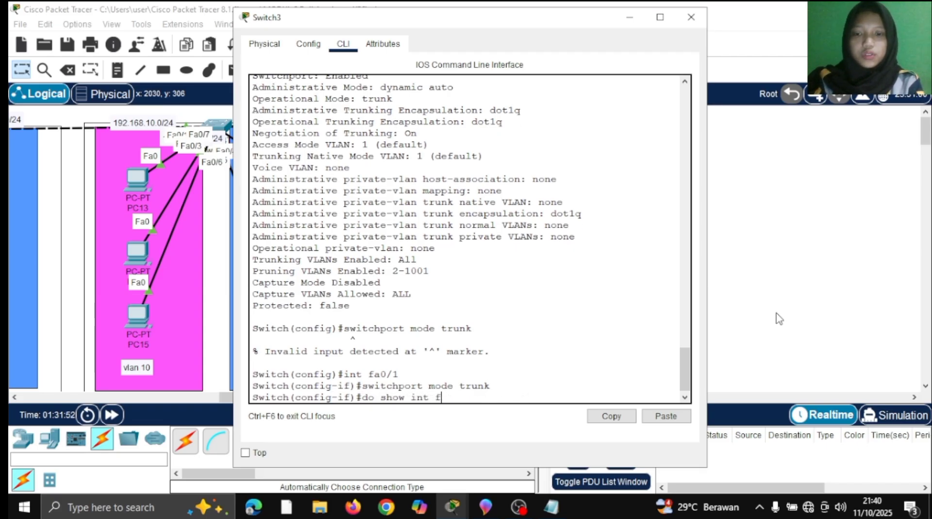
pyautogui.write('trunk')
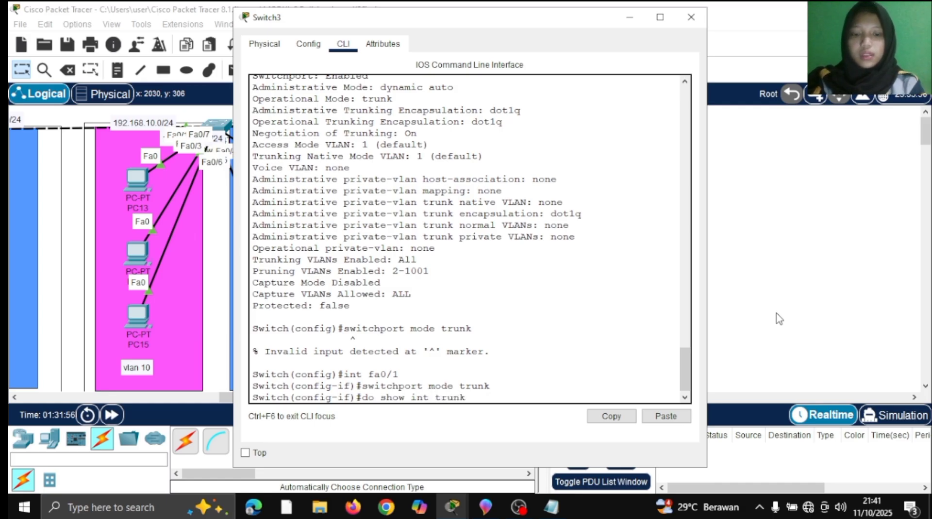
pyautogui.press('Return')
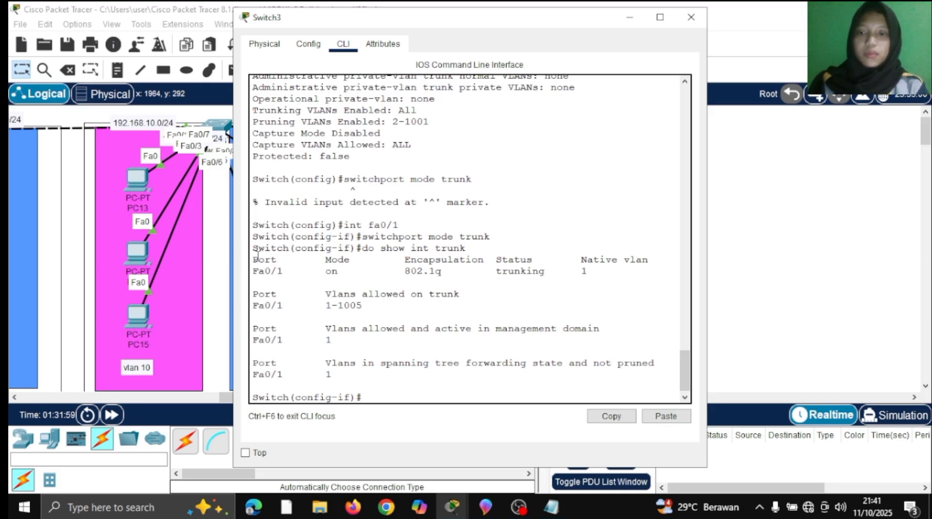
pyautogui.moveTo(254, 257); pyautogui.dragTo(552, 278)
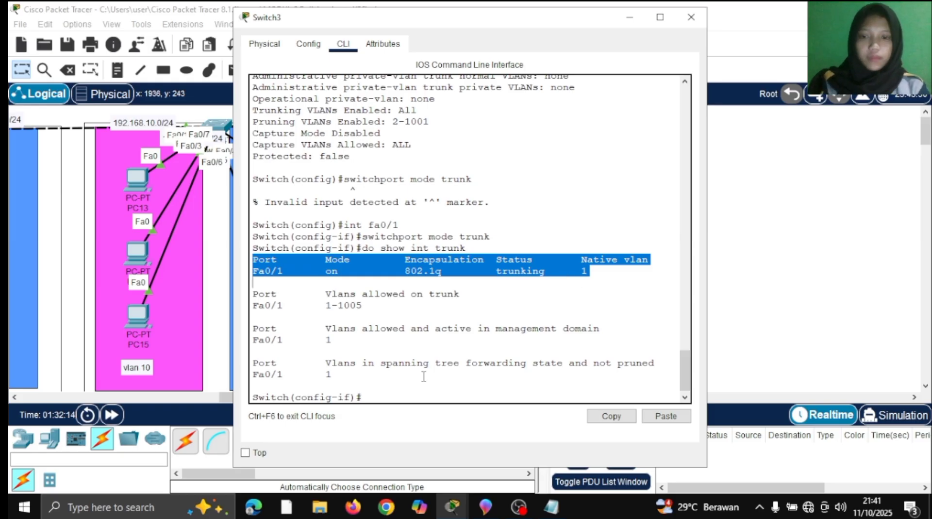
pyautogui.click(411, 405)
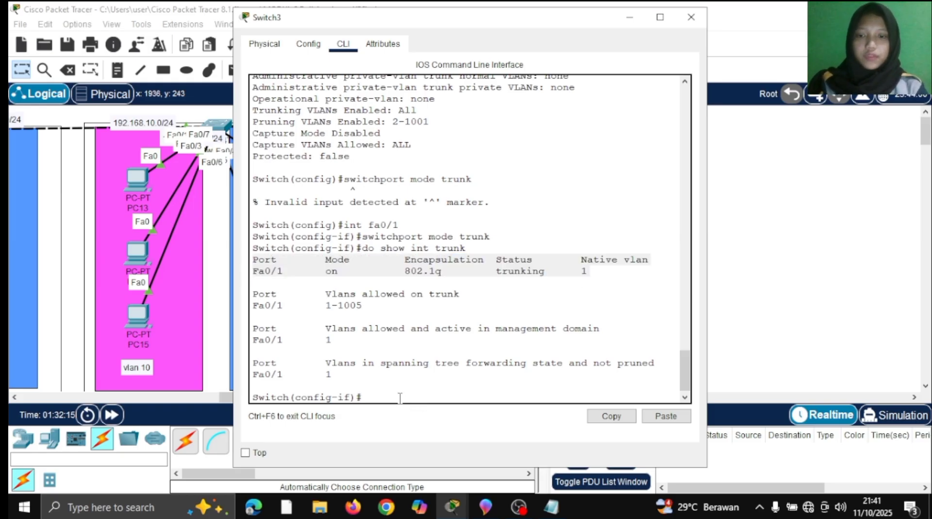
# - Run do show int fa0/1 switchport on Switch3 and highlight the administrative and operational mode lines
pyautogui.click(400, 398)
pyautogui.press('Up')
pyautogui.press('Up')
pyautogui.press('Up')
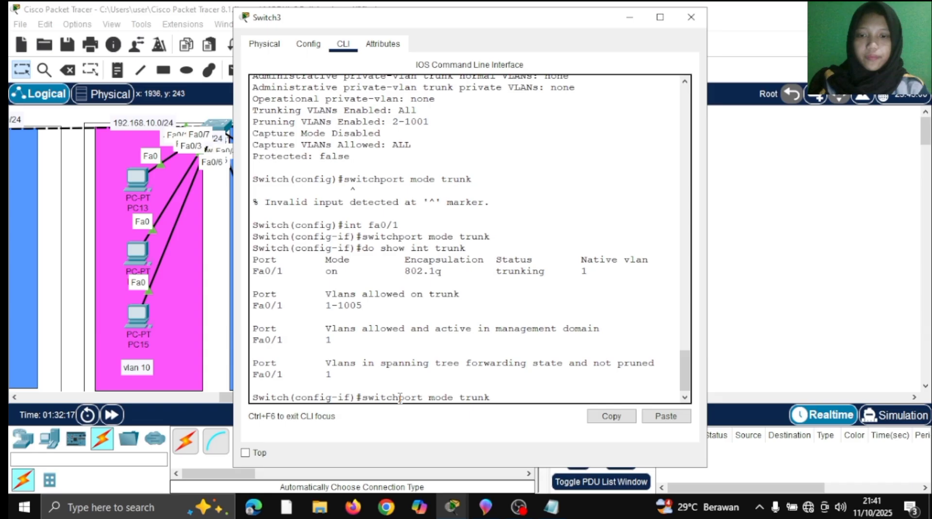
pyautogui.press('Up')
pyautogui.press('Up')
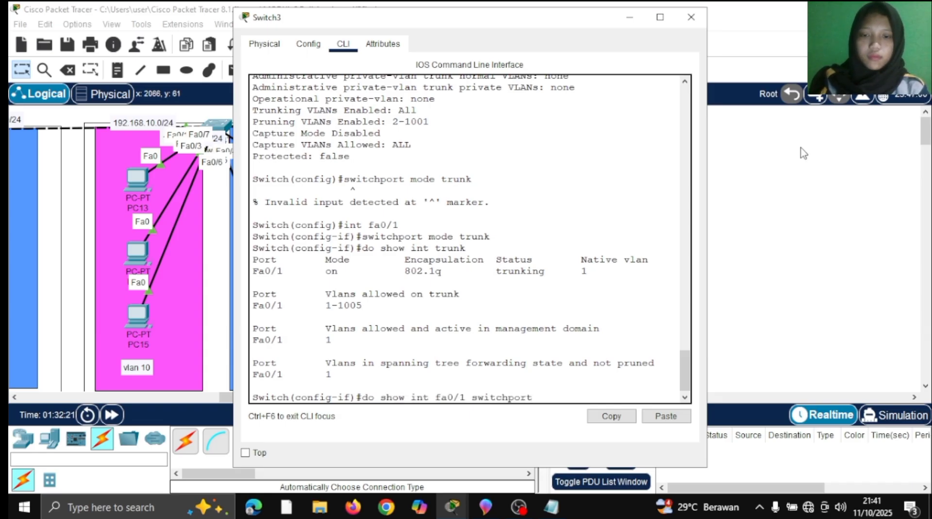
pyautogui.press('Return')
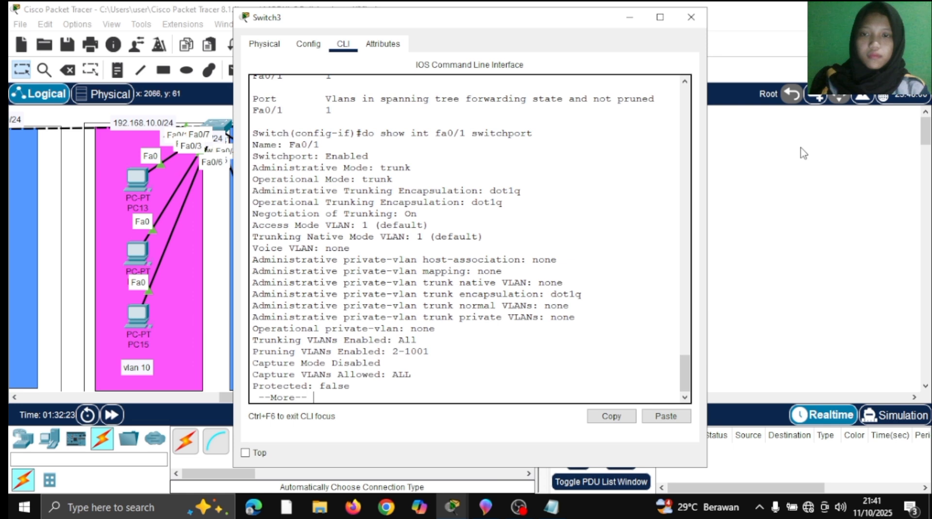
pyautogui.moveTo(252, 166); pyautogui.dragTo(389, 181)
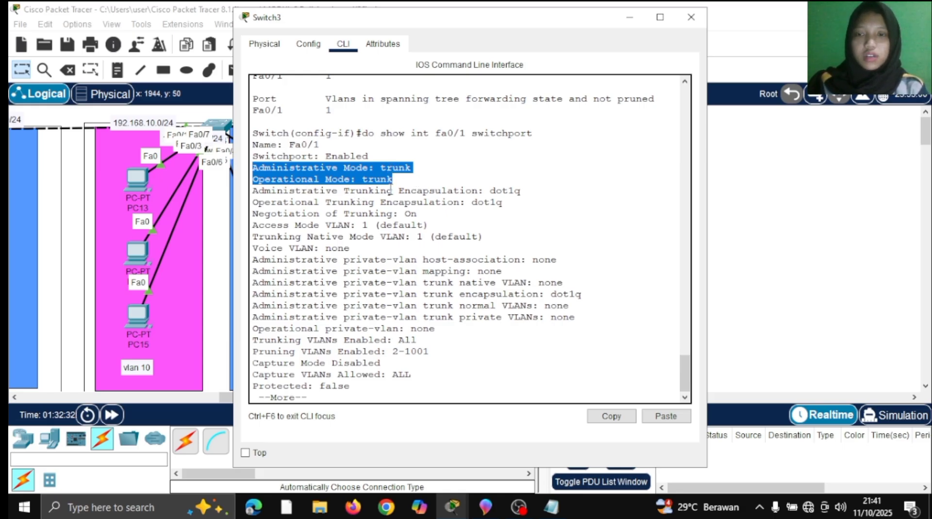
# - Switch to Switch4's command line, rerun do show int fa0/1 switchport and highlight its administrative and operational mode lines
pyautogui.click(629, 17)
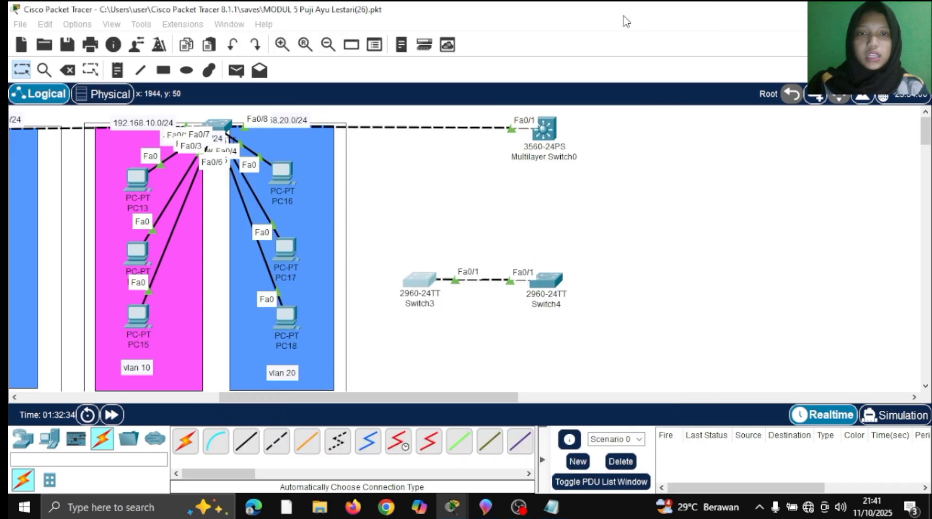
pyautogui.click(549, 283)
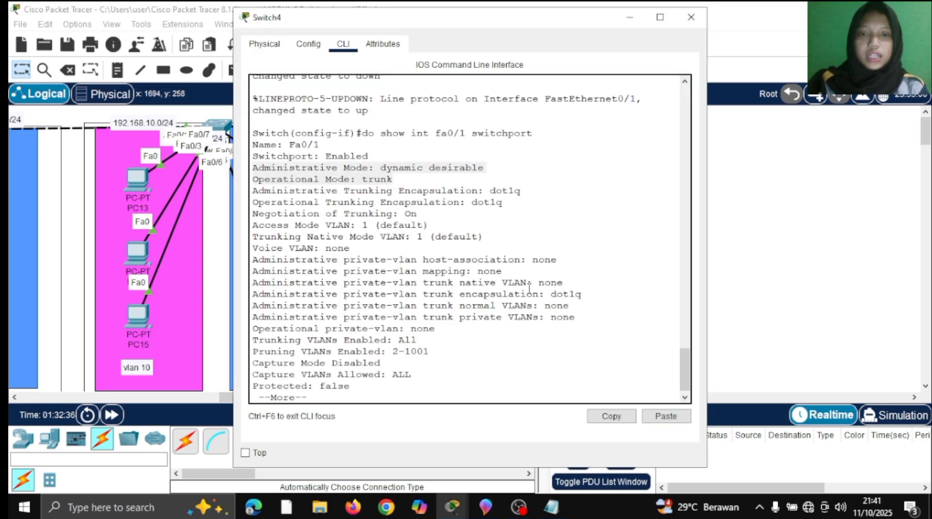
pyautogui.click(431, 385)
pyautogui.press('space')
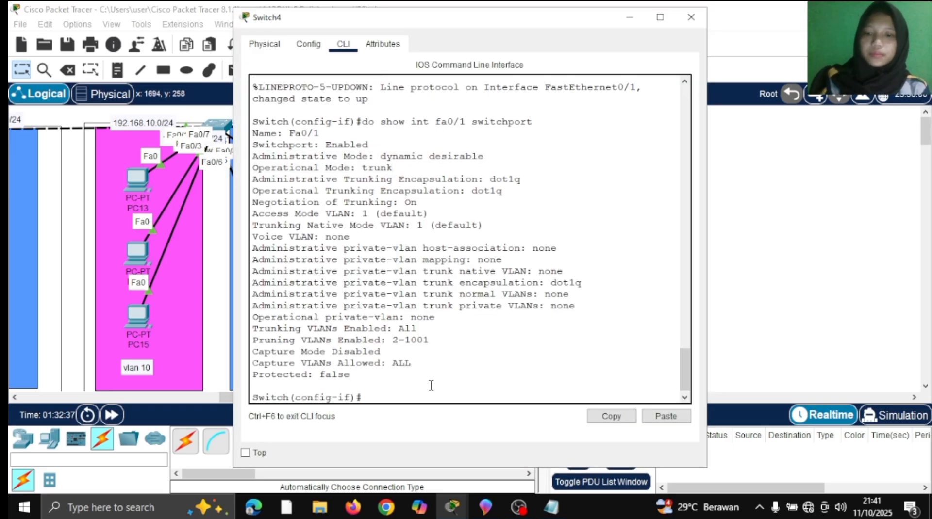
pyautogui.press('Up')
pyautogui.press('Return')
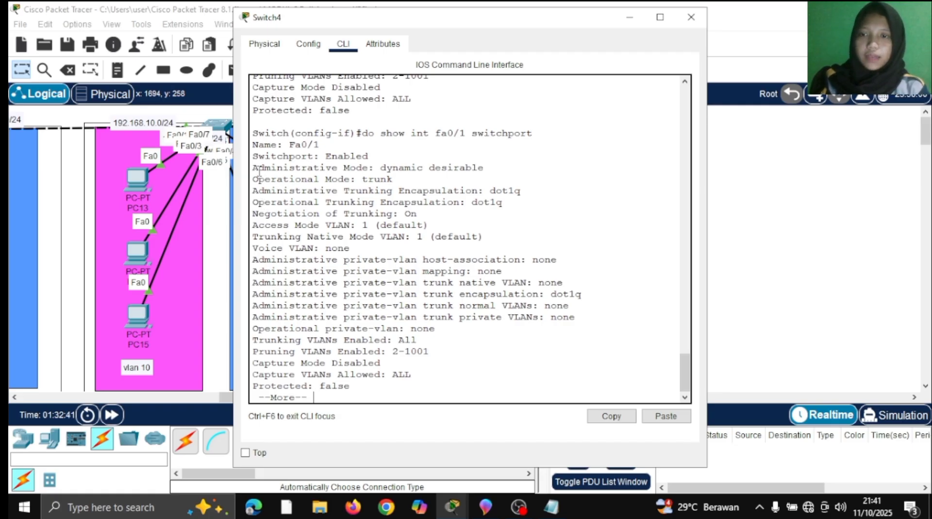
pyautogui.moveTo(252, 169); pyautogui.dragTo(471, 179)
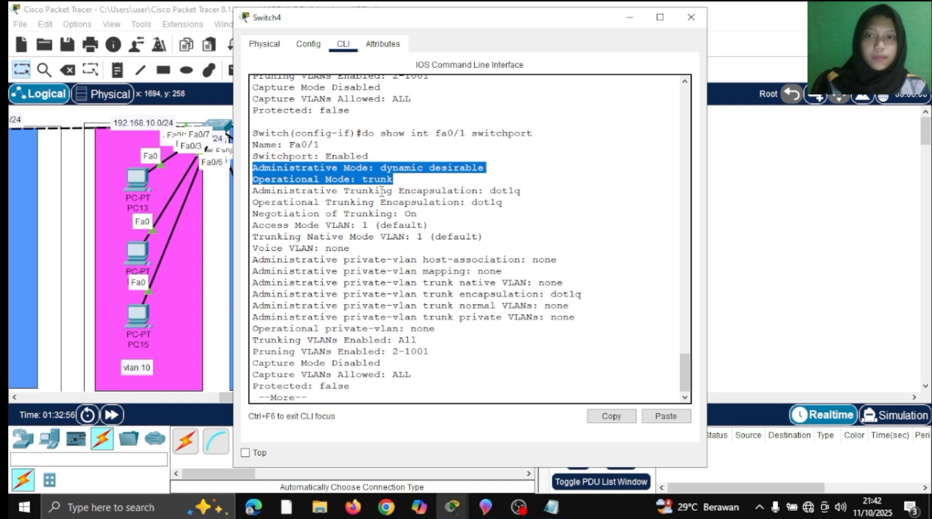
pyautogui.click(628, 19)
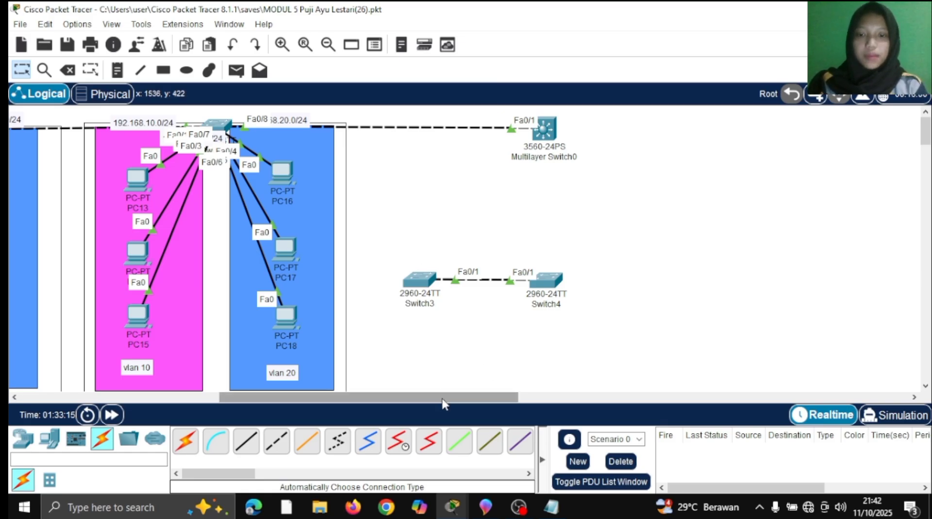
# - Enter Simulation mode and add a simple PDU from PC5 to PC11 in the VLAN 20 areas
pyautogui.moveTo(441, 397); pyautogui.dragTo(173, 406)
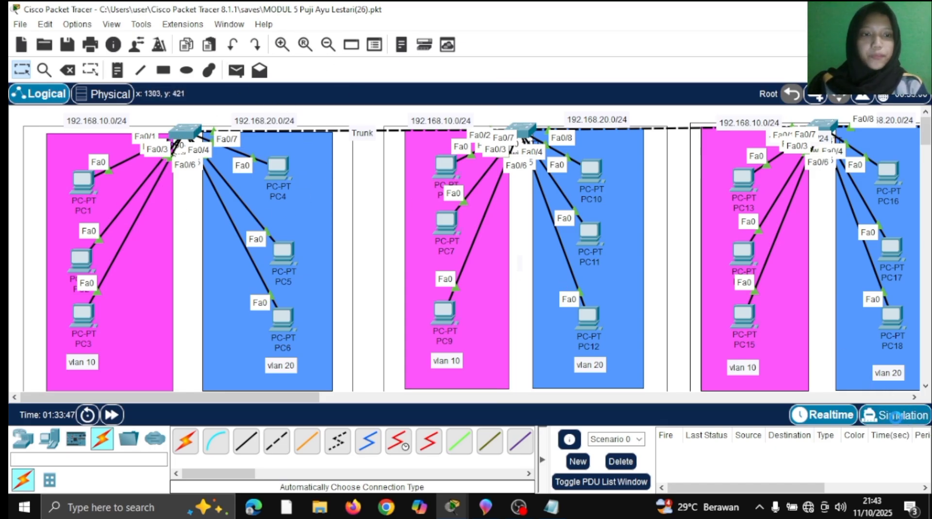
pyautogui.click(894, 416)
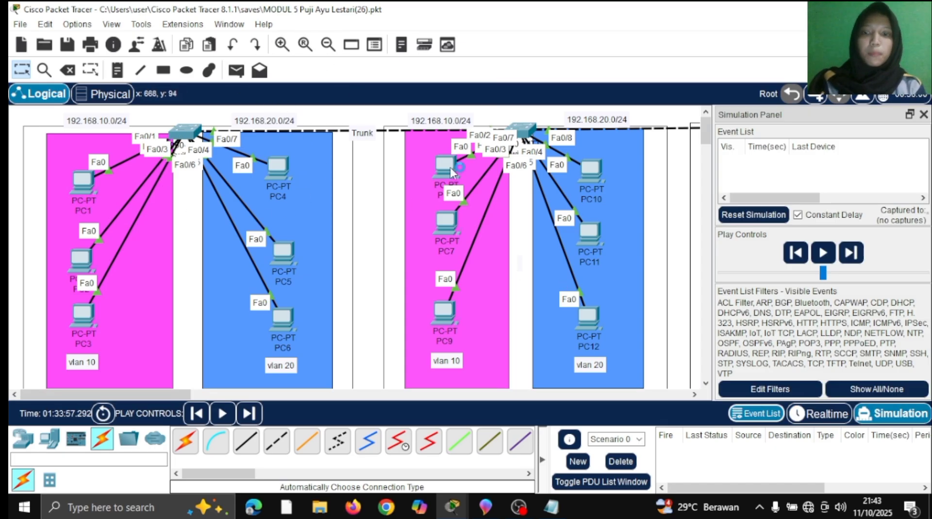
pyautogui.click(236, 71)
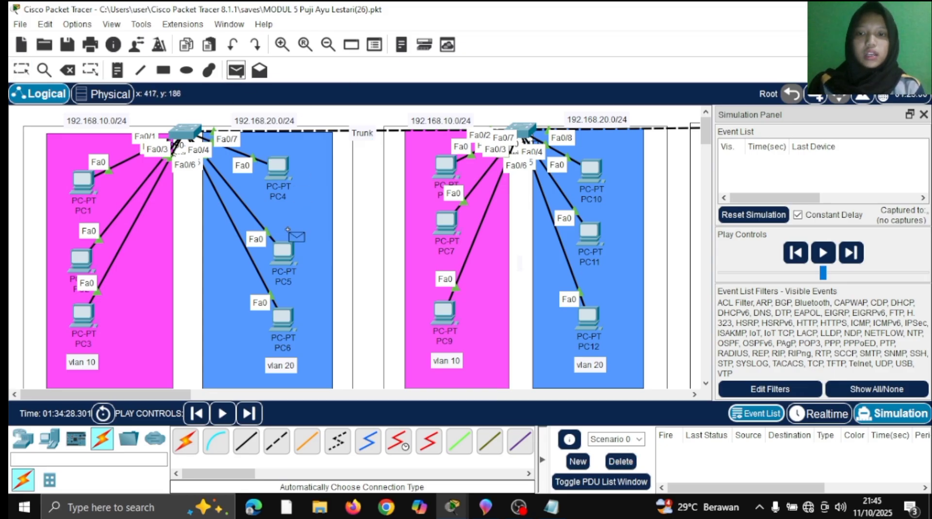
pyautogui.click(285, 250)
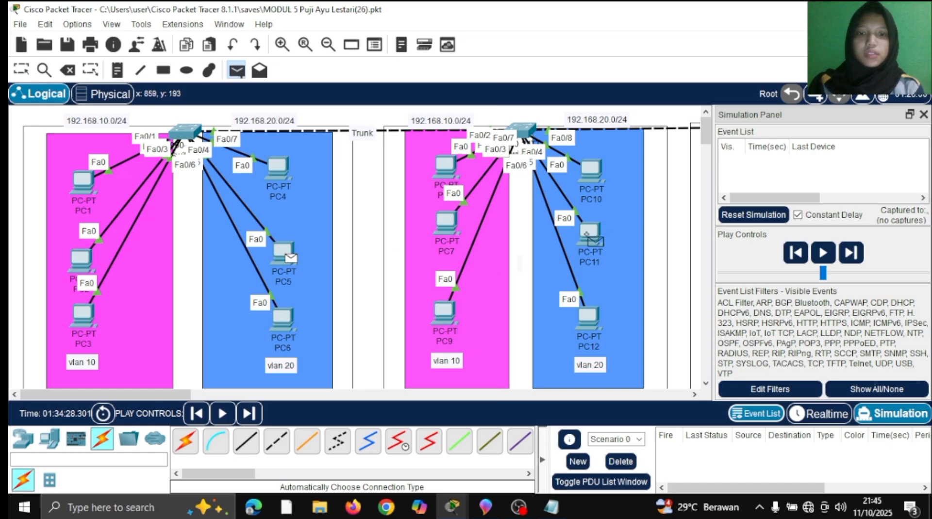
pyautogui.click(586, 235)
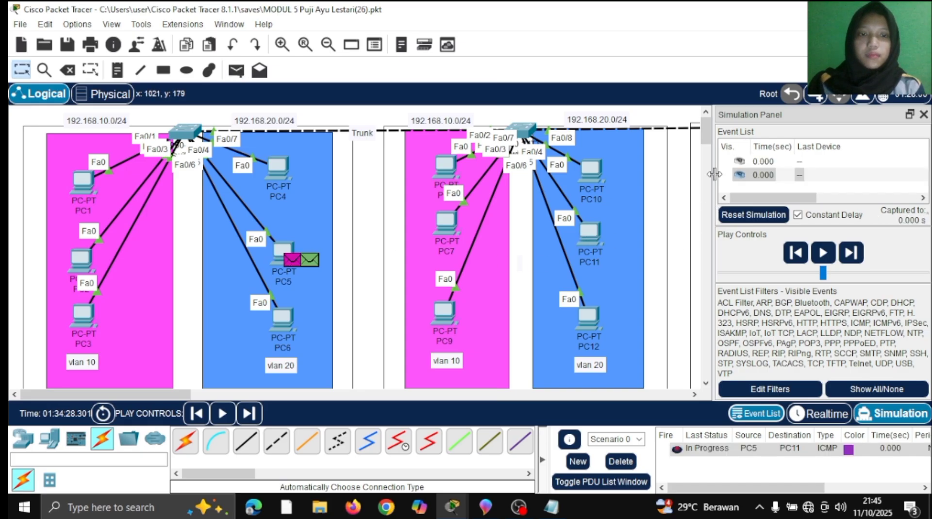
# - Advance the PC5 to PC11 simulation three events forward, watching the event list and the ARP packets on both switches
pyautogui.moveTo(713, 175); pyautogui.dragTo(426, 175)
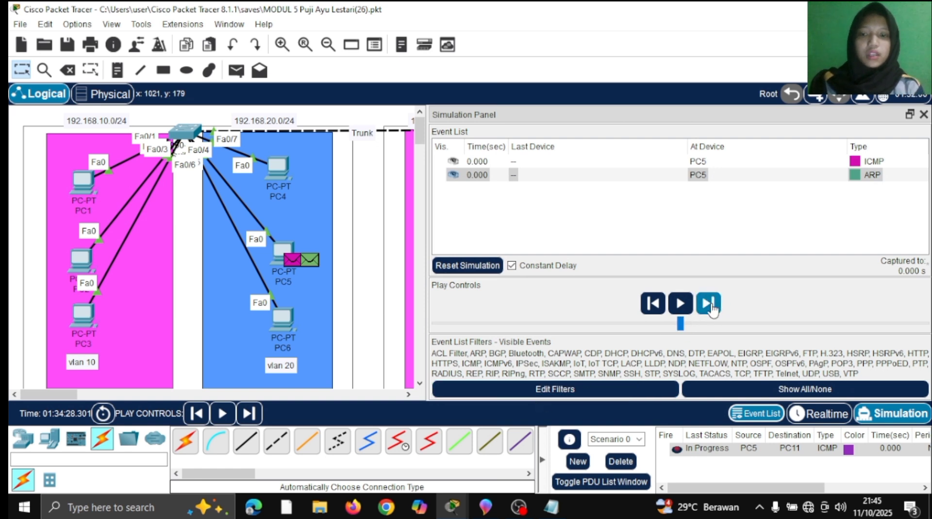
pyautogui.click(261, 414)
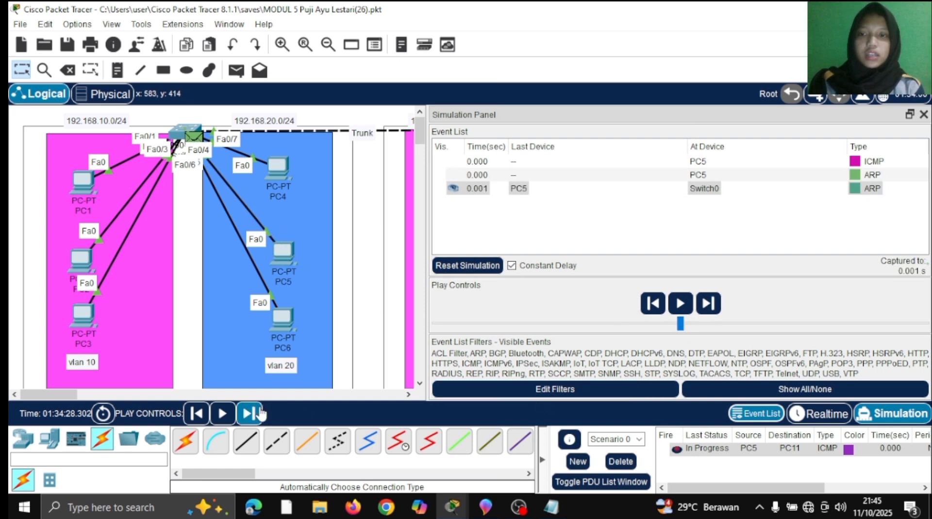
pyautogui.click(260, 413)
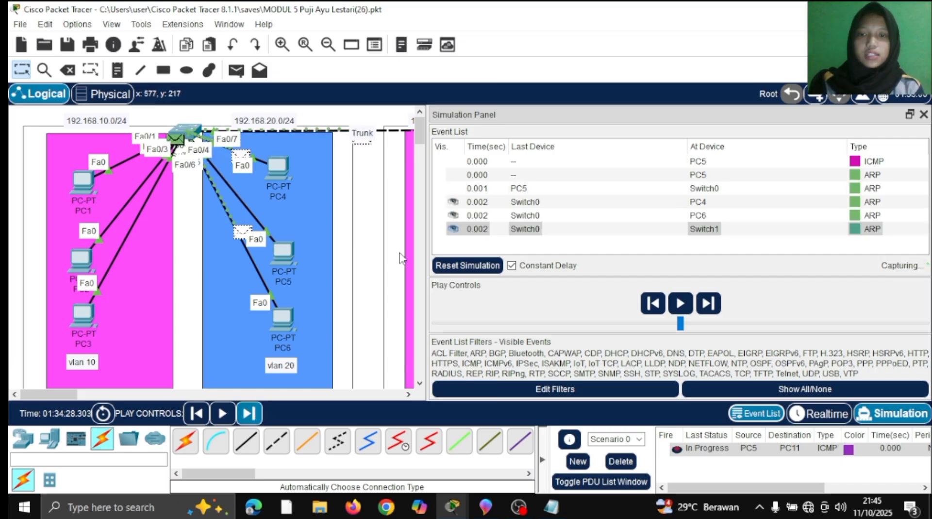
pyautogui.moveTo(427, 234); pyautogui.dragTo(722, 253)
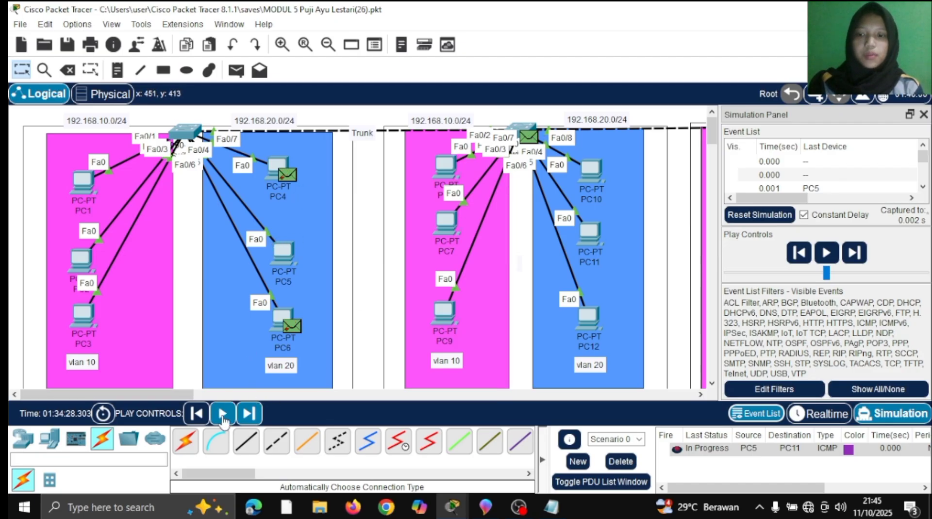
pyautogui.click(257, 413)
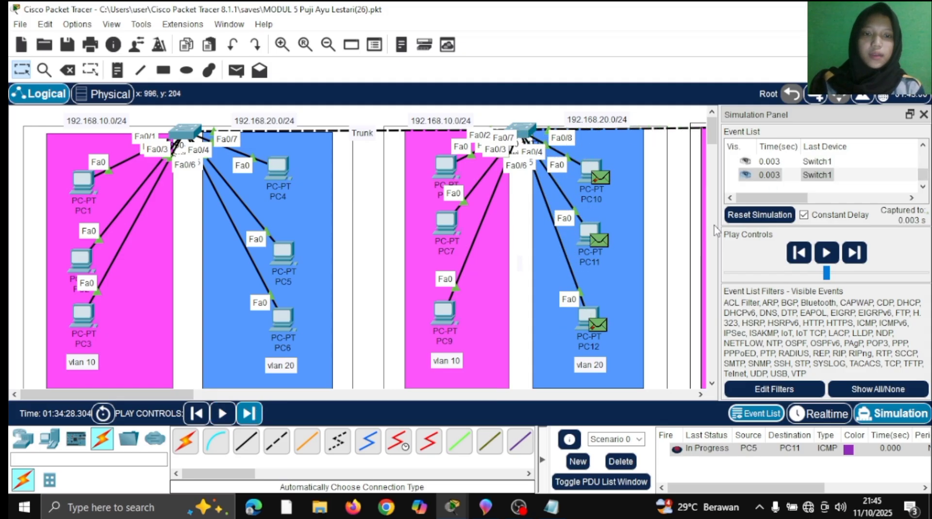
# - Open the PDU information for the ARP event at Switch2 and examine its inbound and outbound Layer 2 details
pyautogui.moveTo(719, 196); pyautogui.dragTo(435, 292)
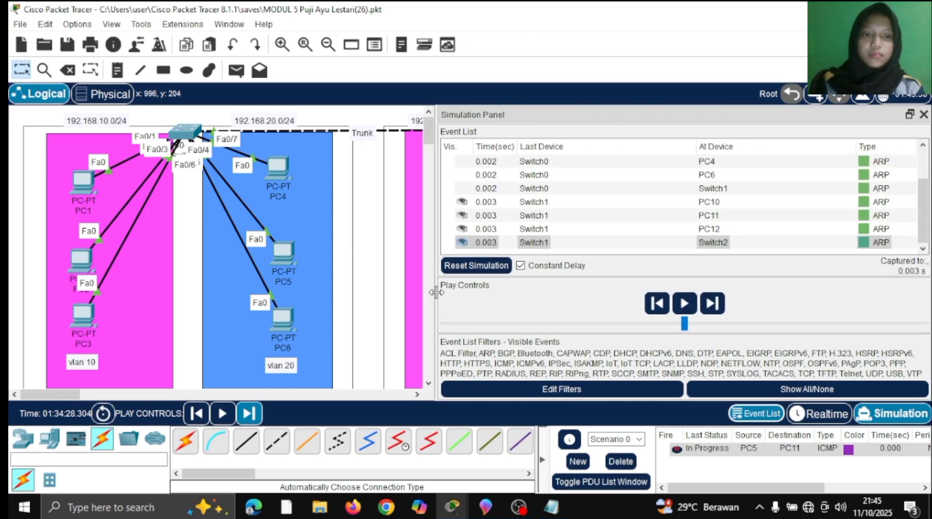
pyautogui.click(864, 243)
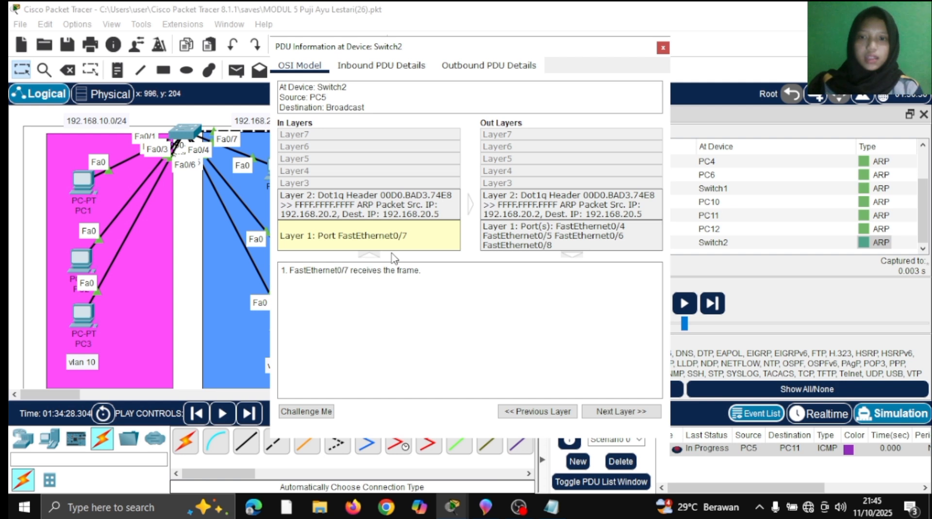
pyautogui.click(321, 199)
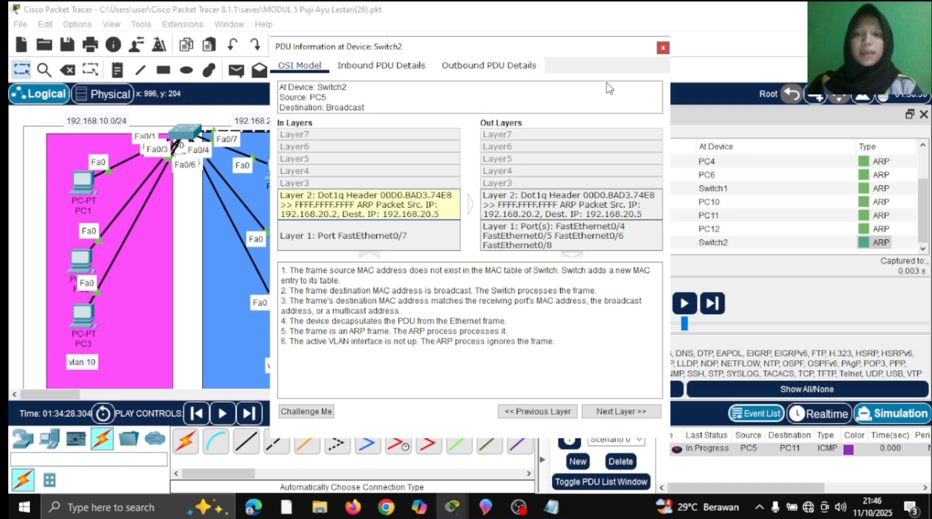
pyautogui.click(512, 212)
pyautogui.click(663, 47)
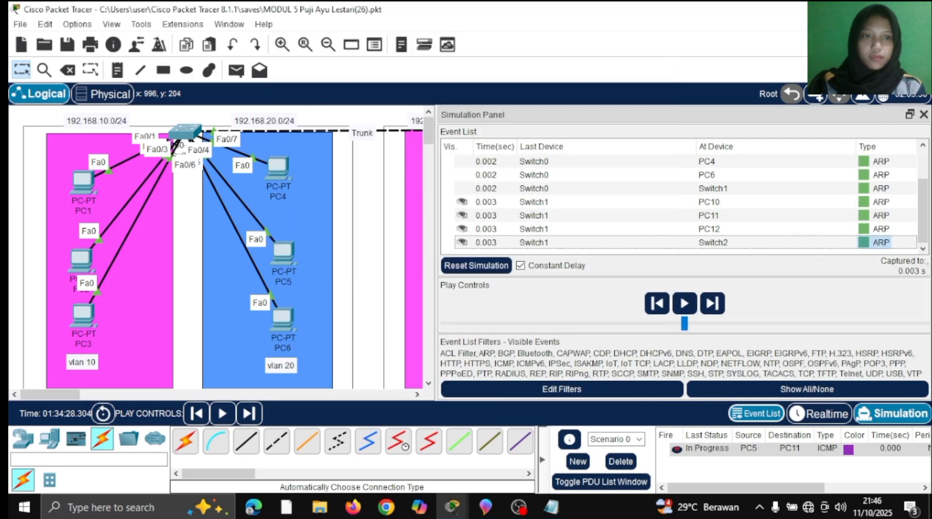
# - Return to Realtime mode and enter global configuration mode on Switch0 with en and conf t
pyautogui.click(825, 413)
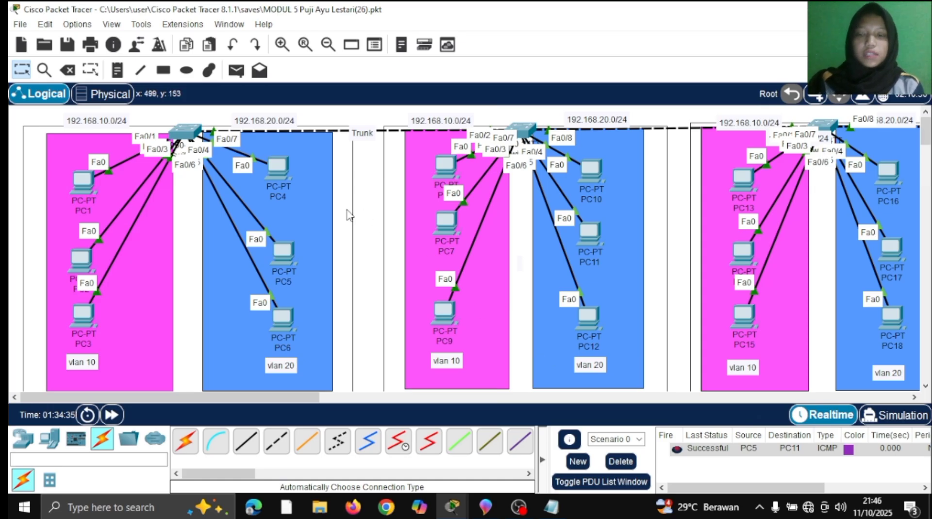
pyautogui.click(189, 135)
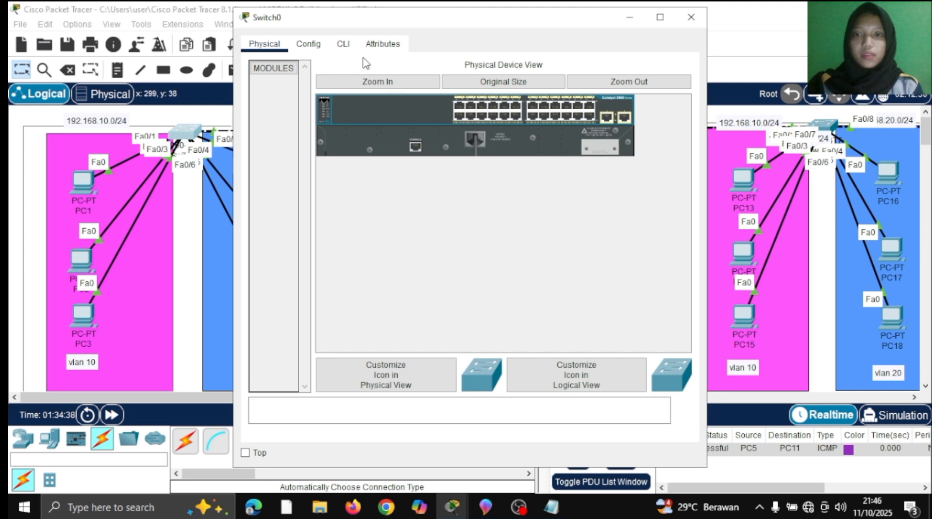
pyautogui.click(342, 46)
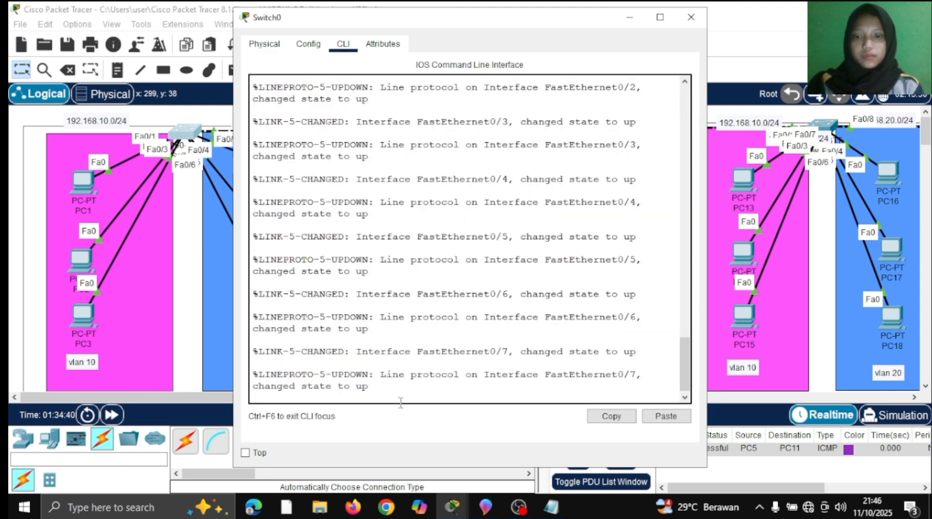
pyautogui.press('Return')
pyautogui.write('en')
pyautogui.press('Return')
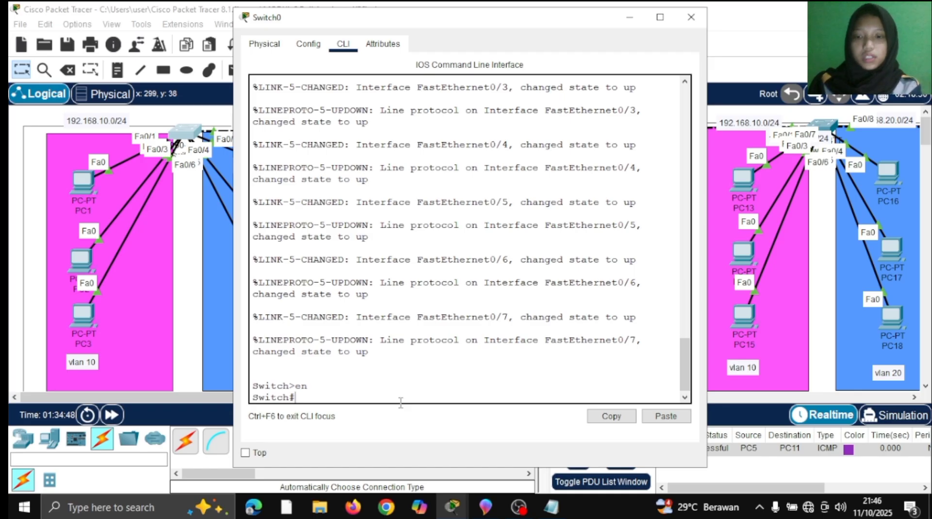
pyautogui.write('conf t')
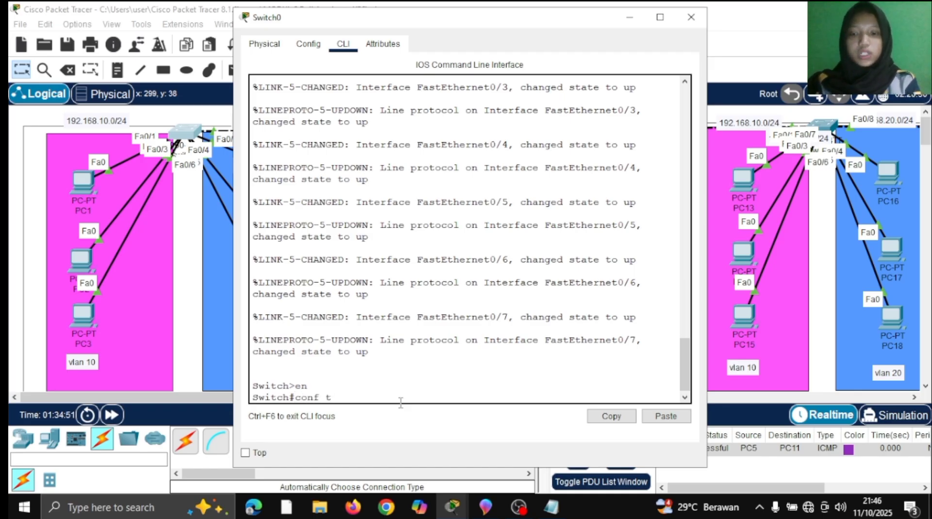
pyautogui.press('Return')
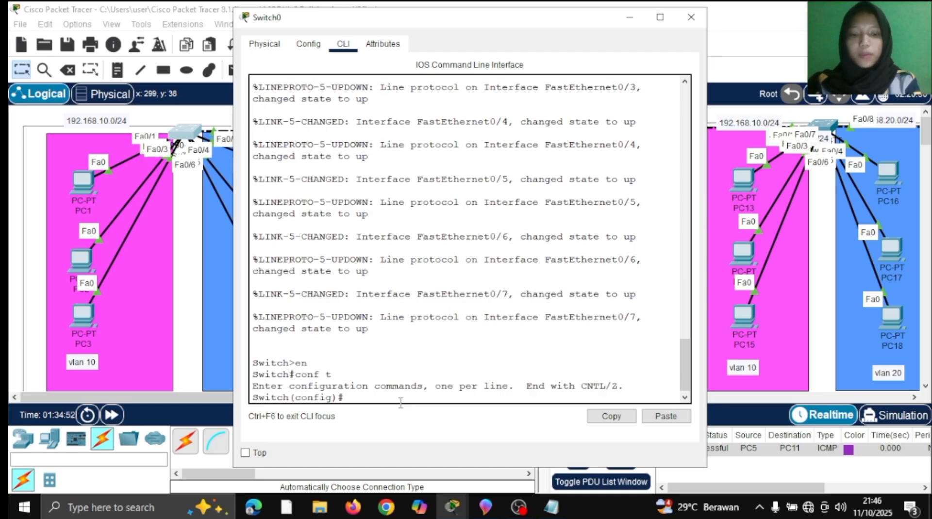
# - List Switch0's trunk interfaces from configuration mode with do show int trunk
pyautogui.write('show int')
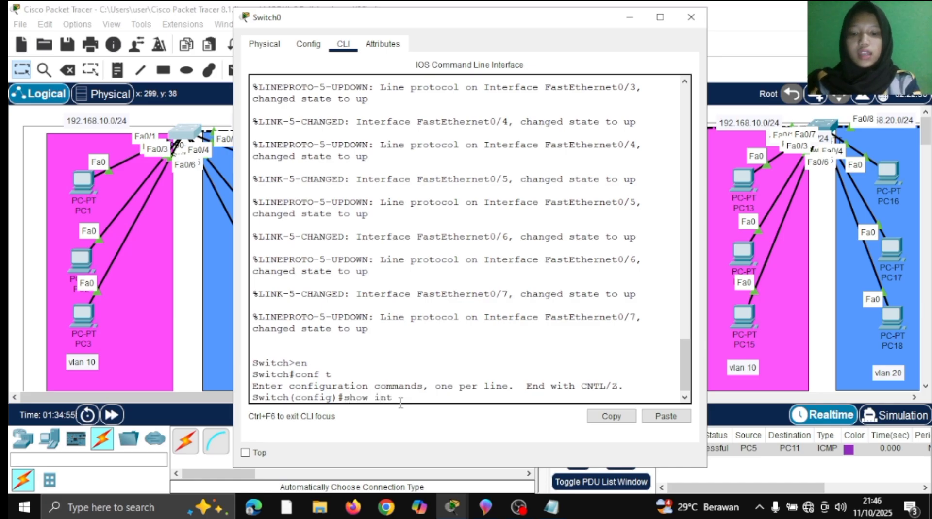
pyautogui.write(' trunk')
pyautogui.press('Return')
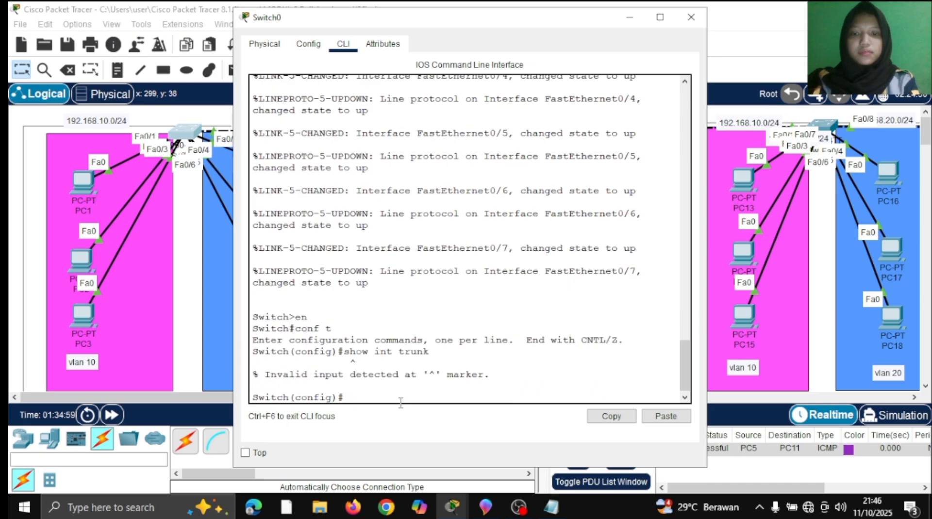
pyautogui.press('Up')
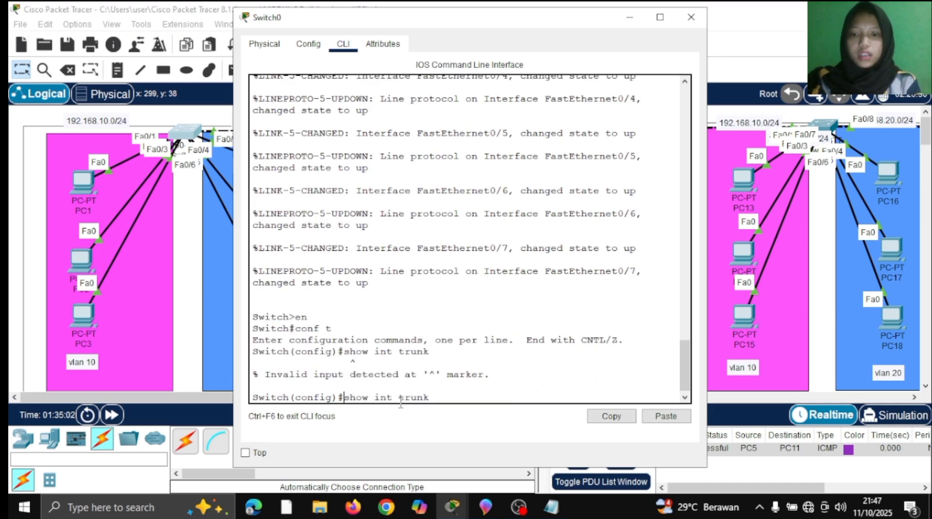
pyautogui.press('Home')
pyautogui.write('do')
pyautogui.press('Return')
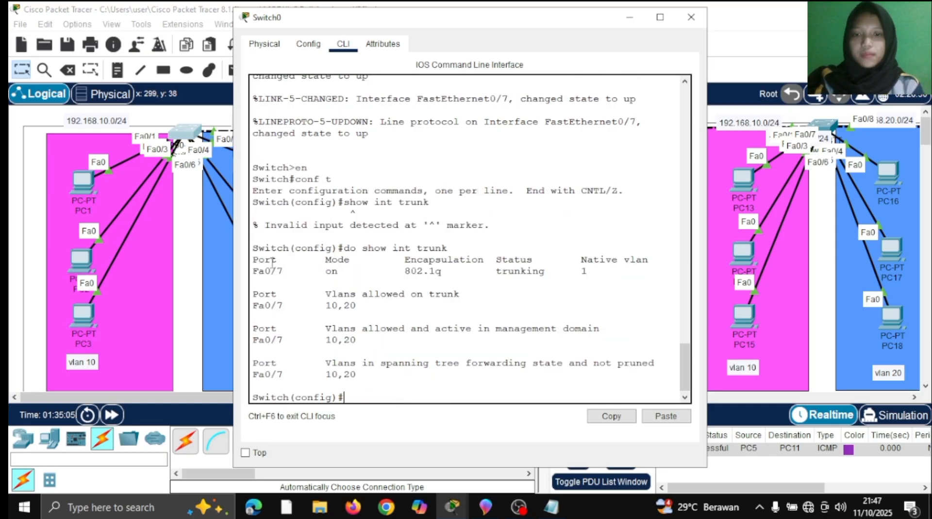
# - Highlight the mode, encapsulation, status and native VLAN rows for Fa0/7, plus the native VLAN value alone
pyautogui.moveTo(258, 260); pyautogui.dragTo(587, 272)
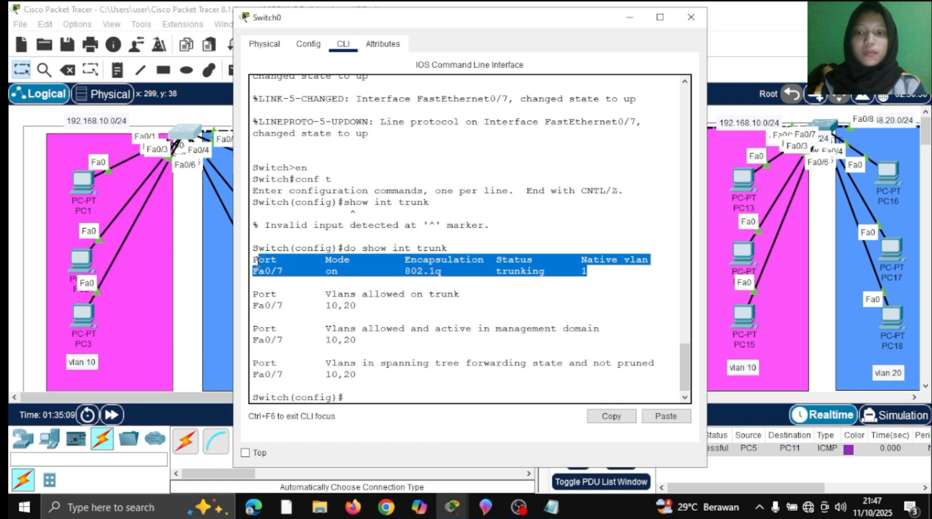
pyautogui.click(254, 259)
pyautogui.moveTo(253, 261); pyautogui.dragTo(656, 280)
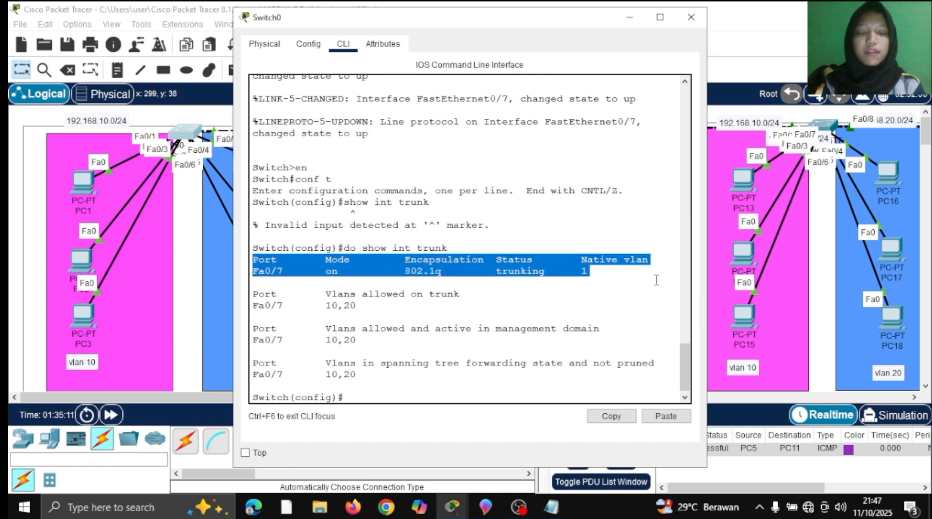
pyautogui.click(596, 273)
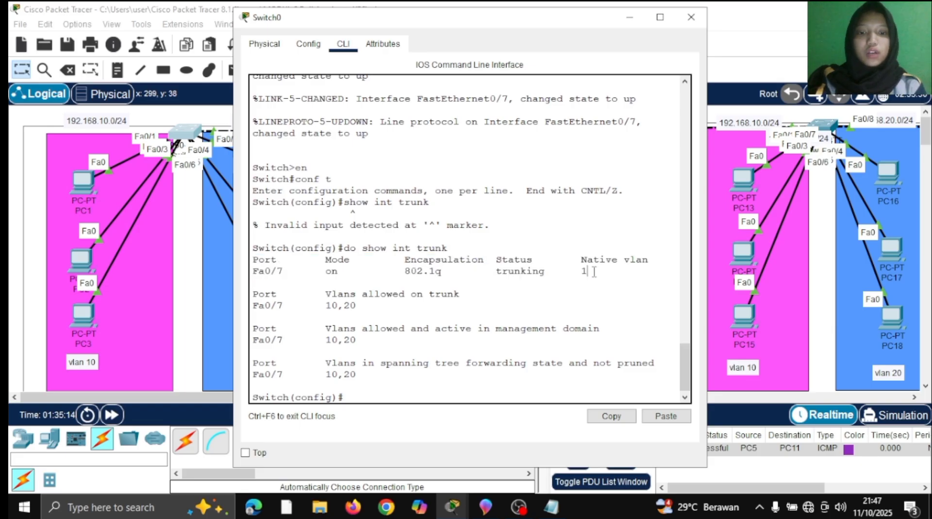
pyautogui.moveTo(581, 272); pyautogui.dragTo(607, 275)
pyautogui.click(595, 270)
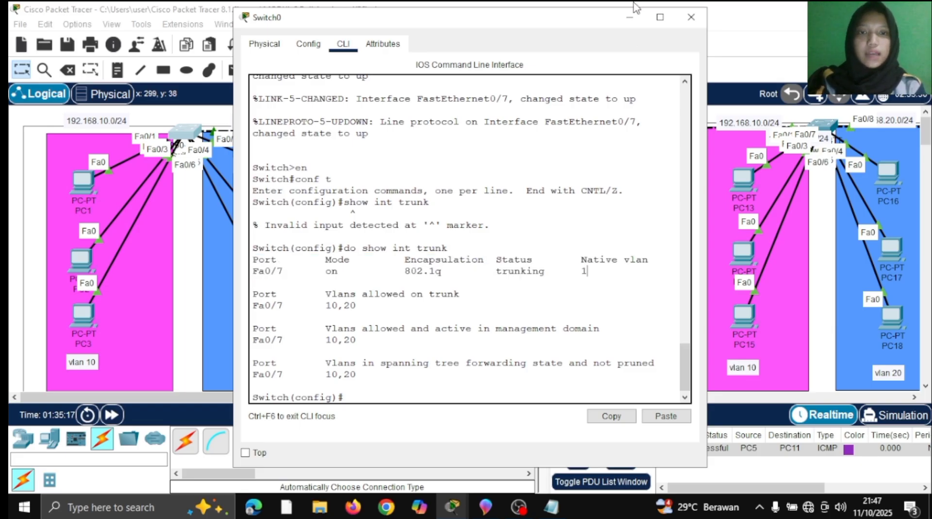
# - Minimize the Switch0 window, nudge the Trunk label slightly upward on the link, and delete the current PDU scenario
pyautogui.click(626, 14)
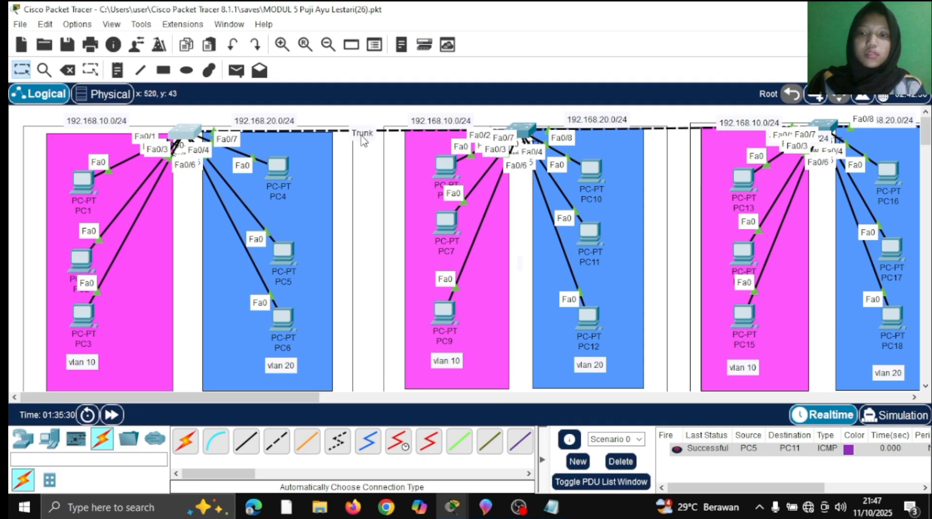
pyautogui.moveTo(357, 139); pyautogui.dragTo(361, 132)
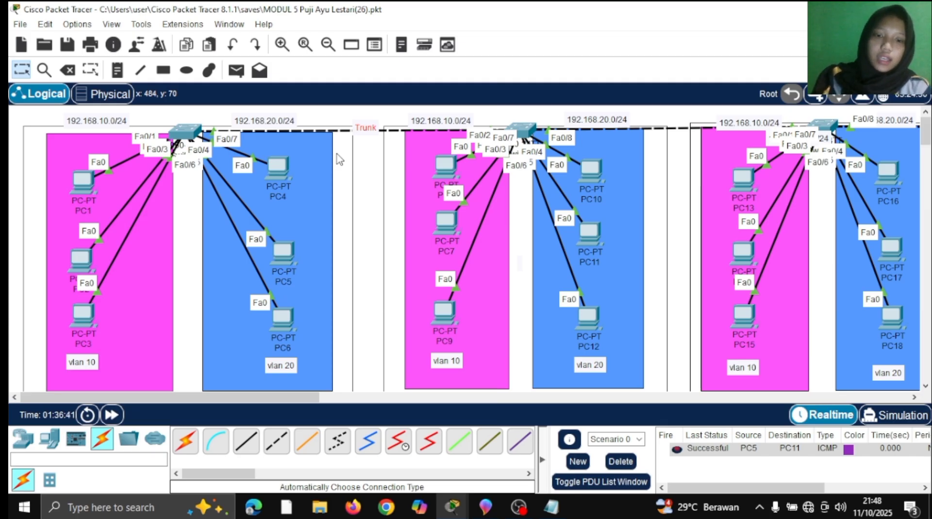
pyautogui.click(621, 462)
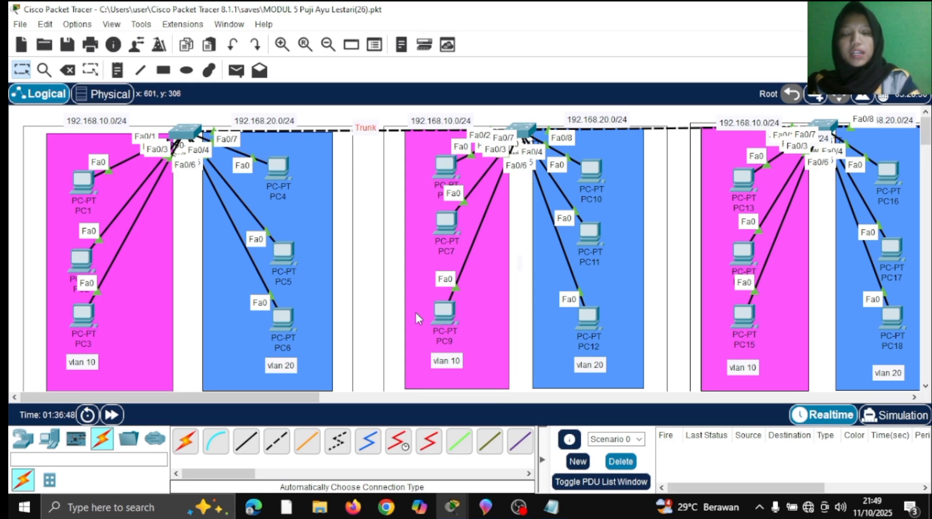
# - Try to set the native VLAN to 20 by running switchport trunk native vlan 20 in Switch0's global configuration mode
pyautogui.click(185, 133)
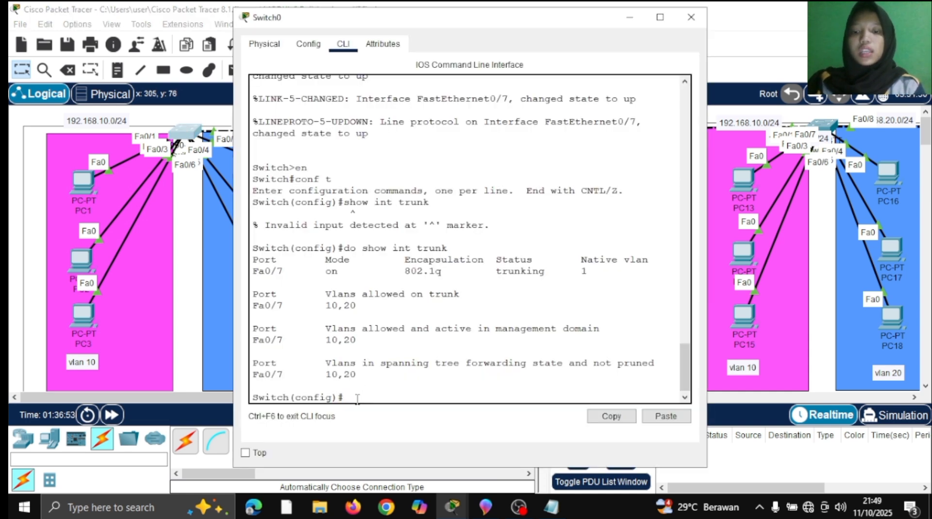
pyautogui.write('sw')
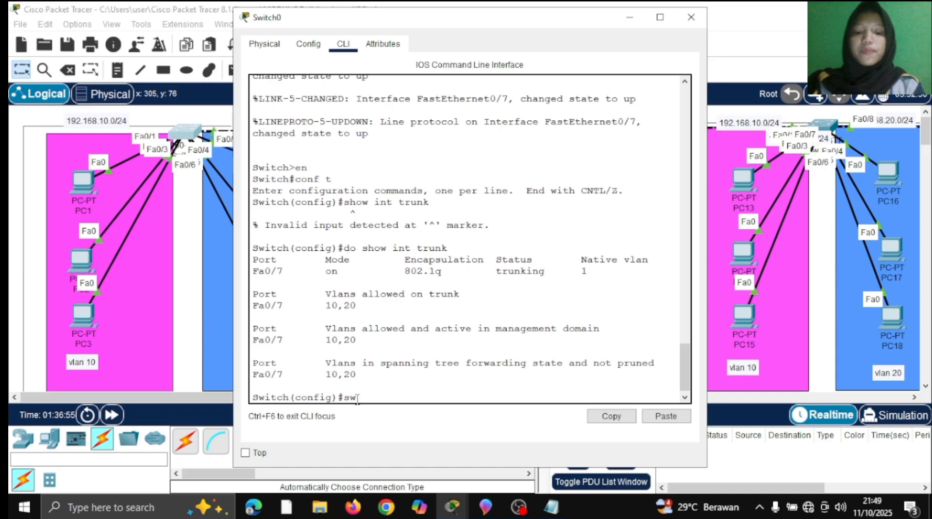
pyautogui.write('itchpo')
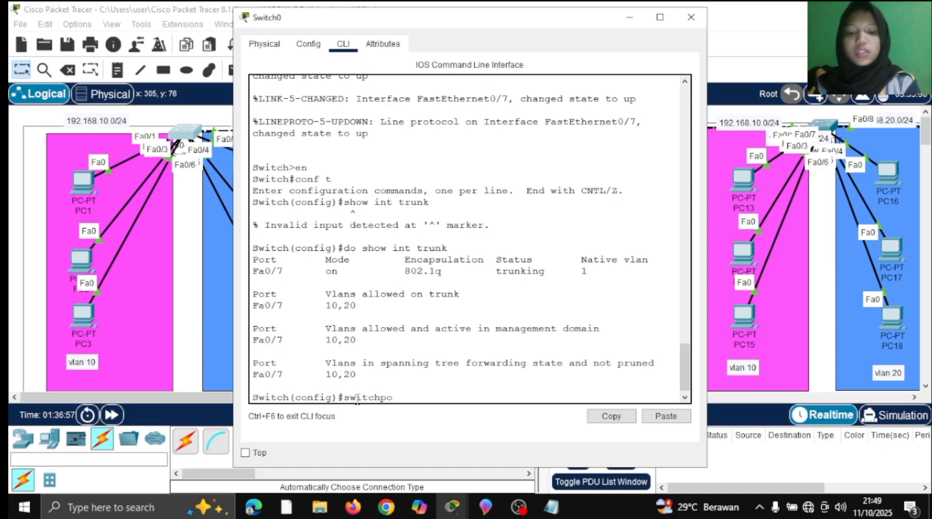
pyautogui.write('rt trunk')
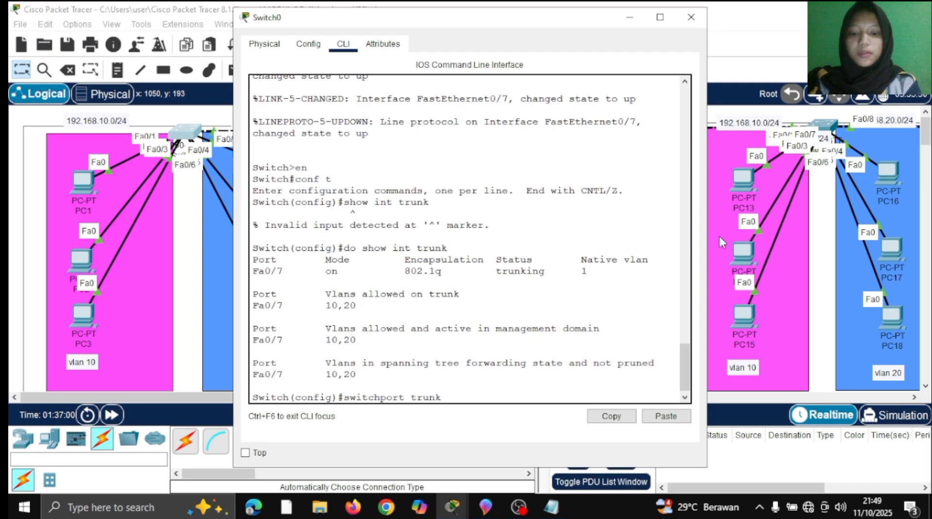
pyautogui.write(' native')
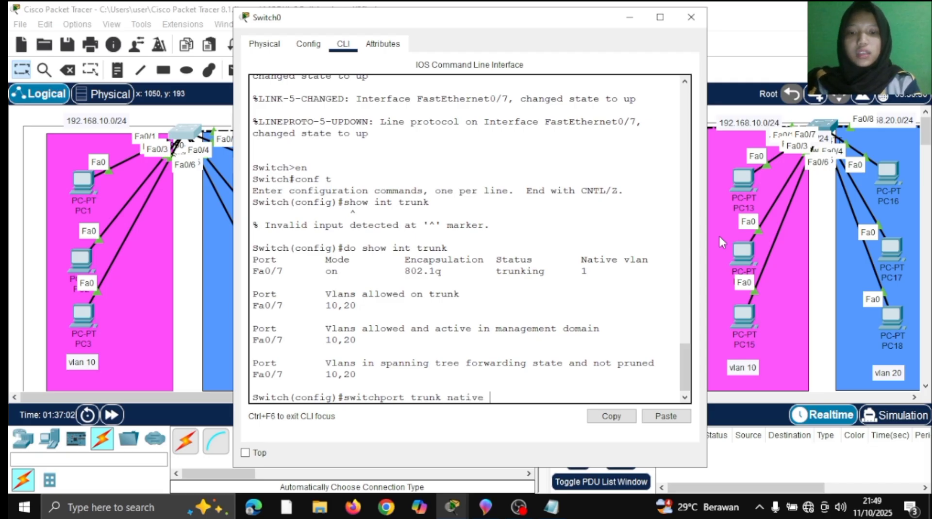
pyautogui.write(' vlan')
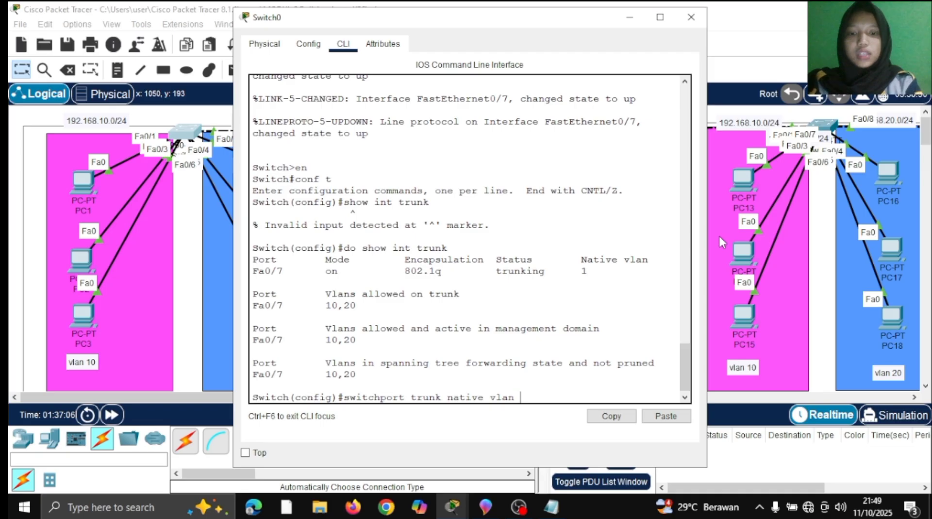
pyautogui.write(' 20')
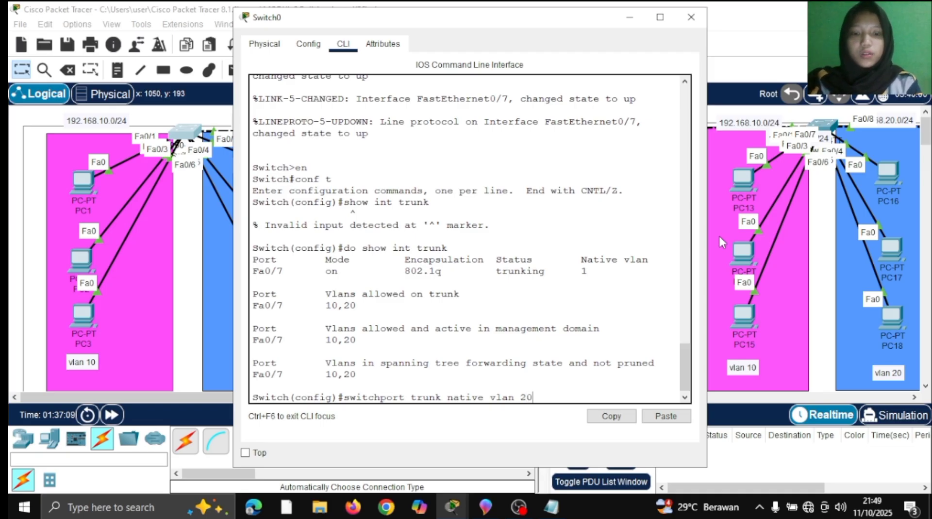
pyautogui.press('Return')
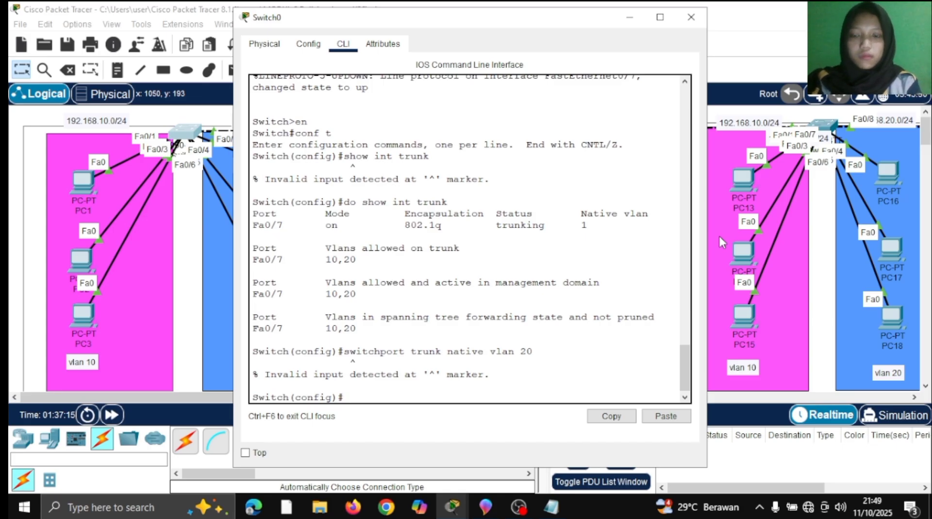
pyautogui.write('ex')
pyautogui.click(720, 239)
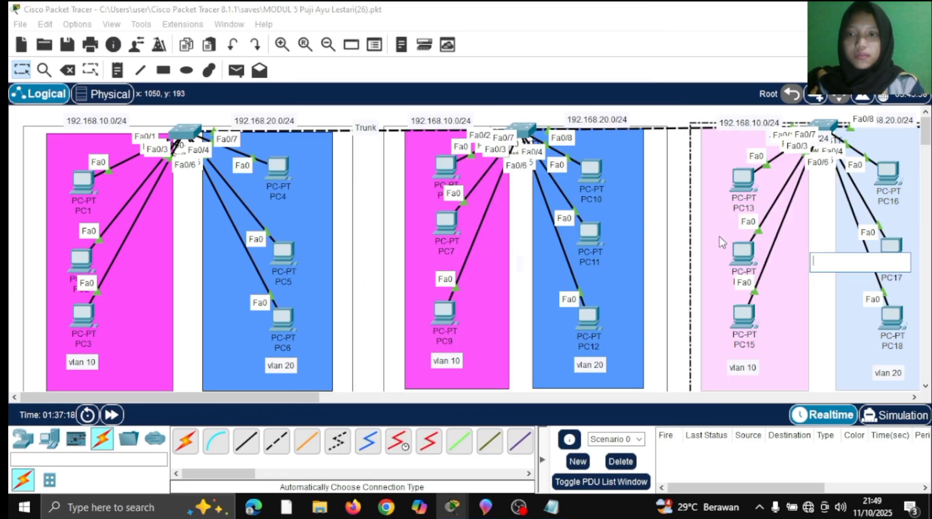
# - Enter interface configuration mode for fa0/7 on Switch0, checking the trunk port's label in the topology
pyautogui.click(182, 143)
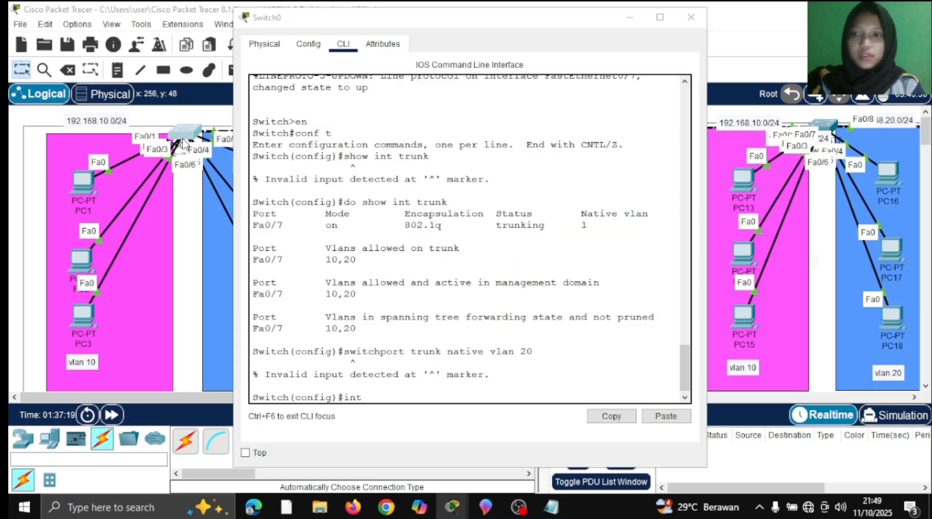
pyautogui.write('int fa')
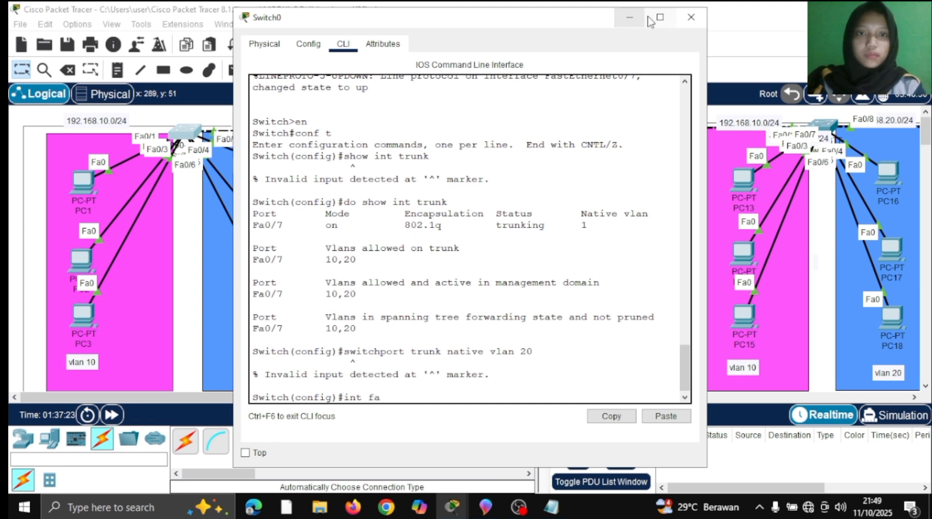
pyautogui.click(631, 21)
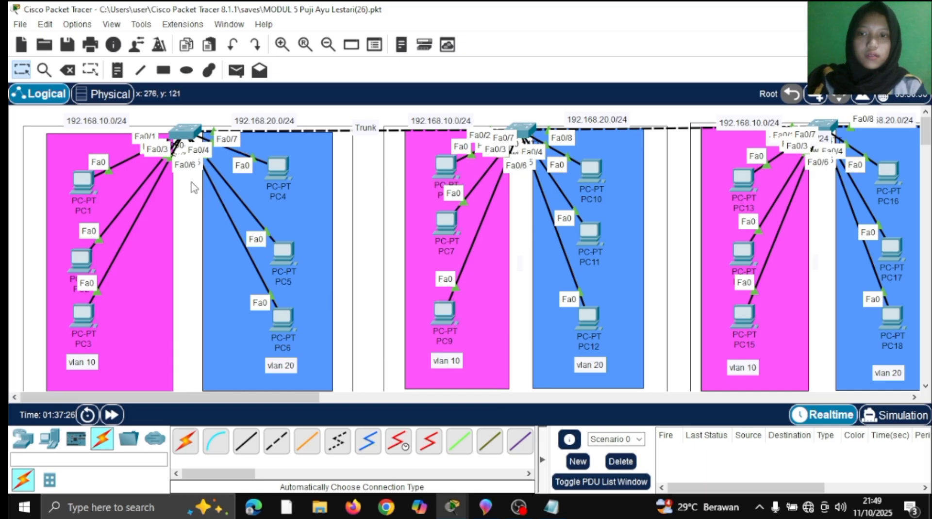
pyautogui.click(192, 131)
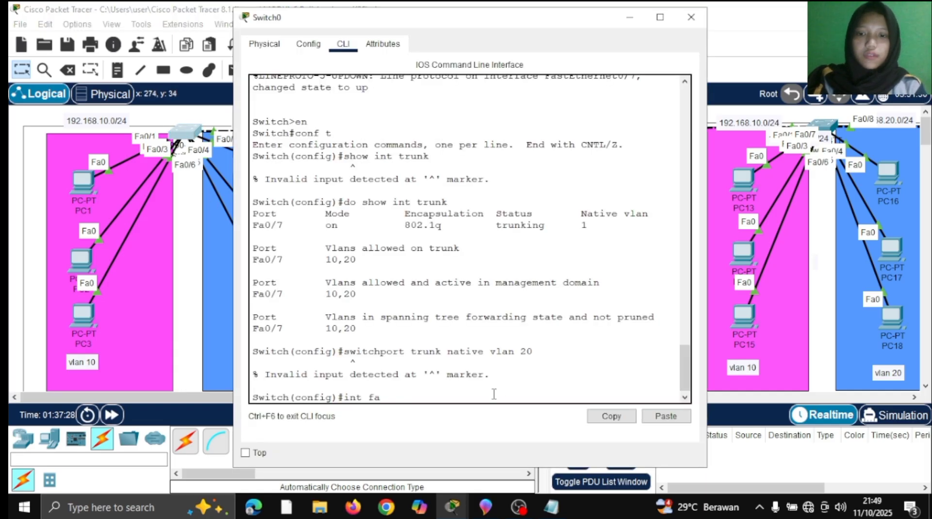
pyautogui.write('/')
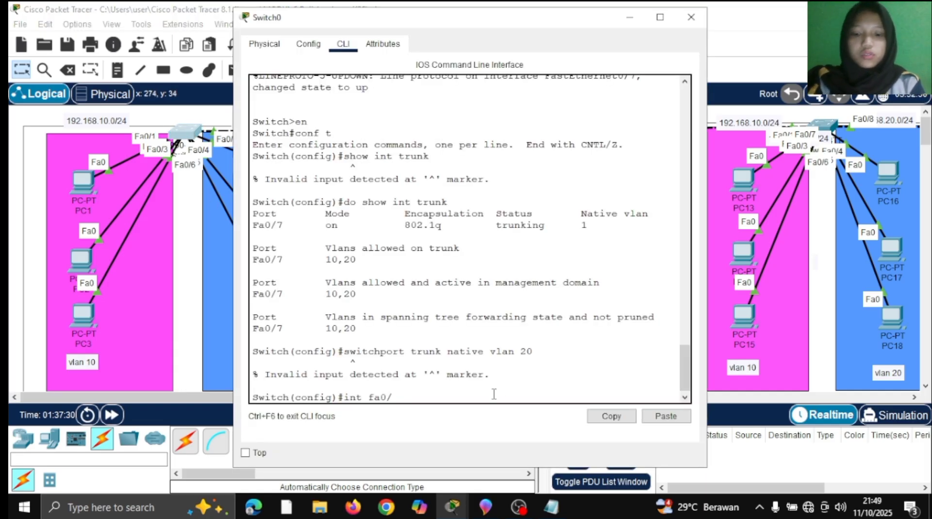
pyautogui.write('7')
pyautogui.press('Return')
# - Set the native VLAN of Switch0's fa0/7 trunk to 20 with switchport trunk native vlan 20
pyautogui.press('Up')
pyautogui.press('Up')
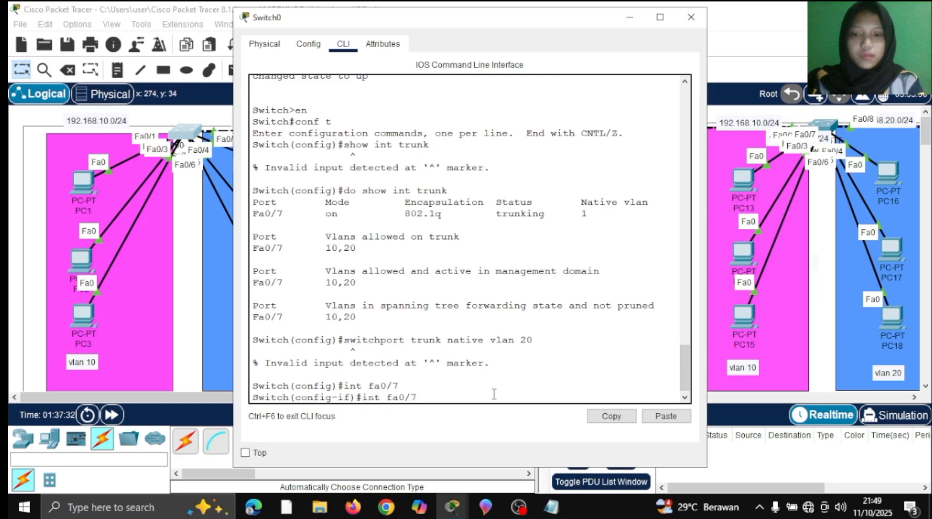
pyautogui.press('Return')
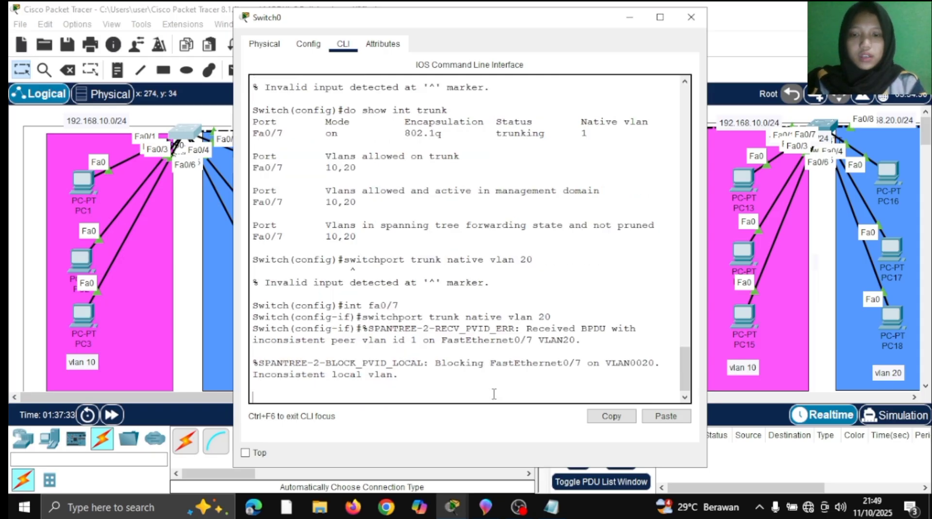
pyautogui.press('Return')
# - List Switch0's trunk interfaces with do show int trunk and highlight the Fa0/7 mode, encapsulation, status and native VLAN rows
pyautogui.press('Up')
pyautogui.press('Up')
pyautogui.press('Down')
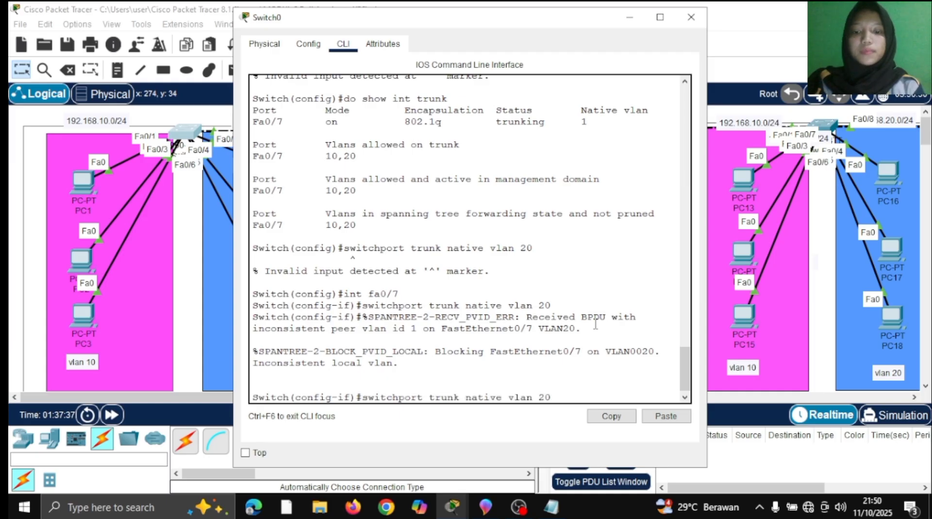
pyautogui.press('Up')
pyautogui.press('Up')
pyautogui.press('Up')
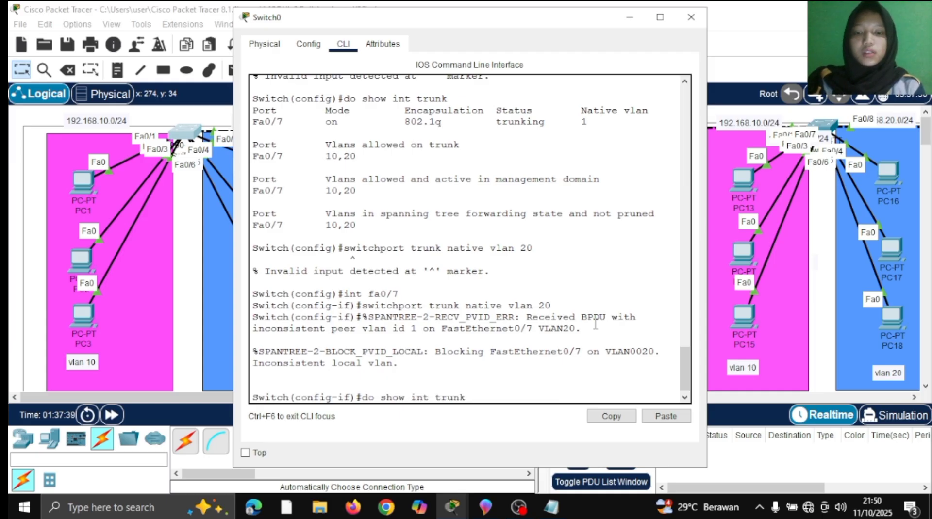
pyautogui.press('Return')
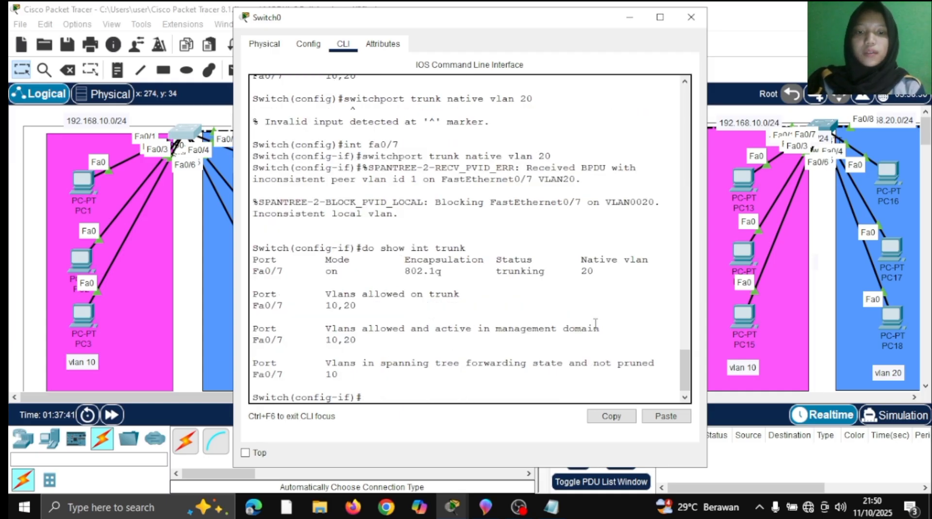
pyautogui.moveTo(254, 258); pyautogui.dragTo(691, 282)
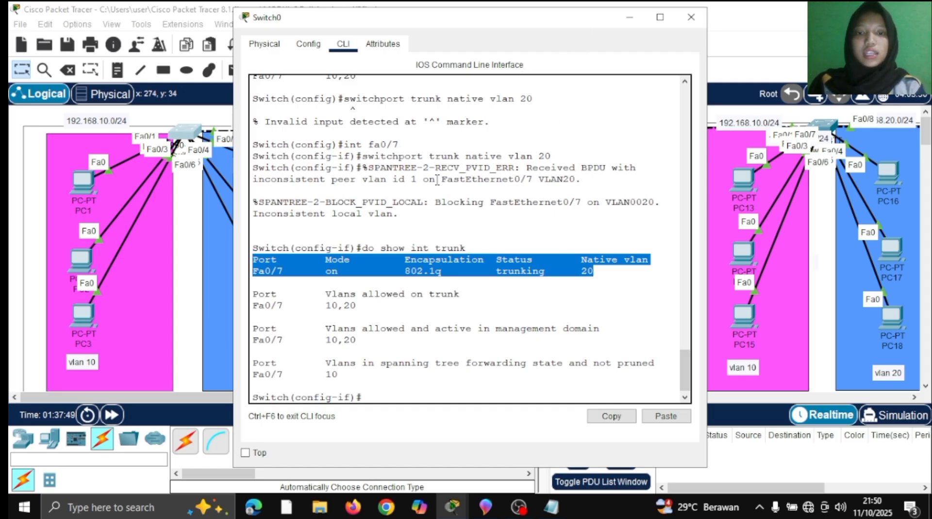
# - Minimize the Switch0 window, open Switch1's command line and enter global configuration mode from the terminal
pyautogui.click(629, 18)
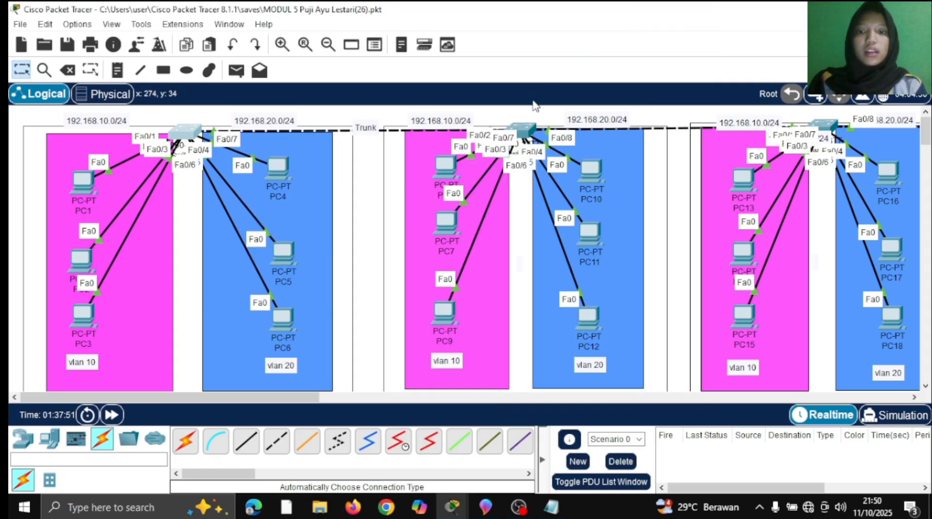
pyautogui.click(521, 140)
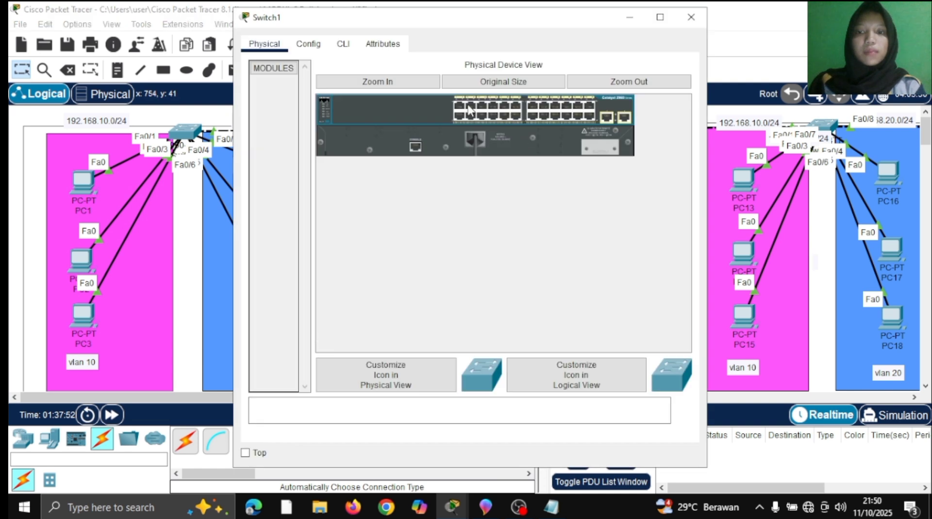
pyautogui.click(343, 44)
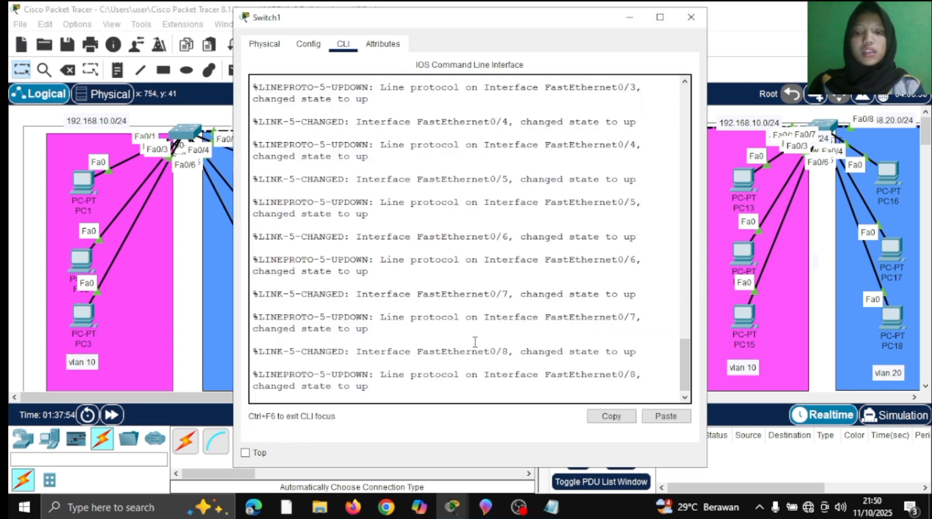
pyautogui.press('Return')
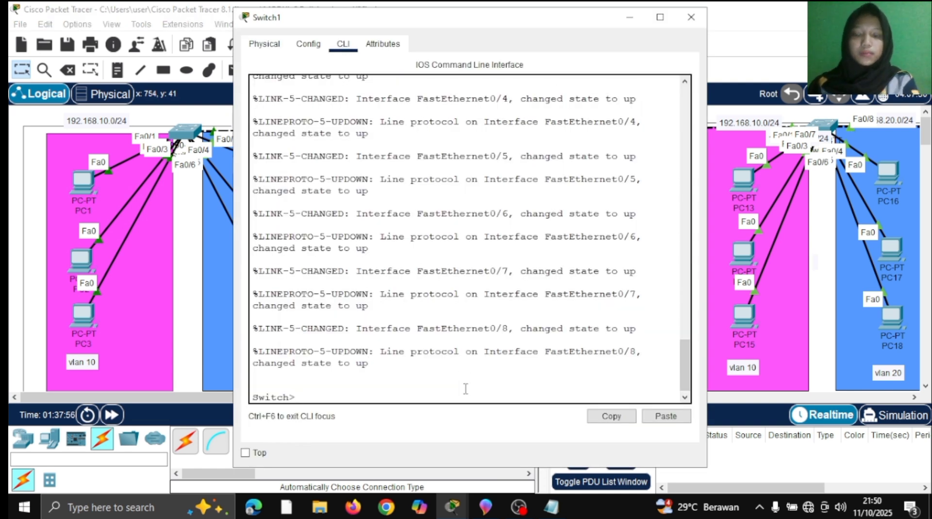
pyautogui.write('en')
pyautogui.press('Return')
pyautogui.write('conf')
pyautogui.press('Return')
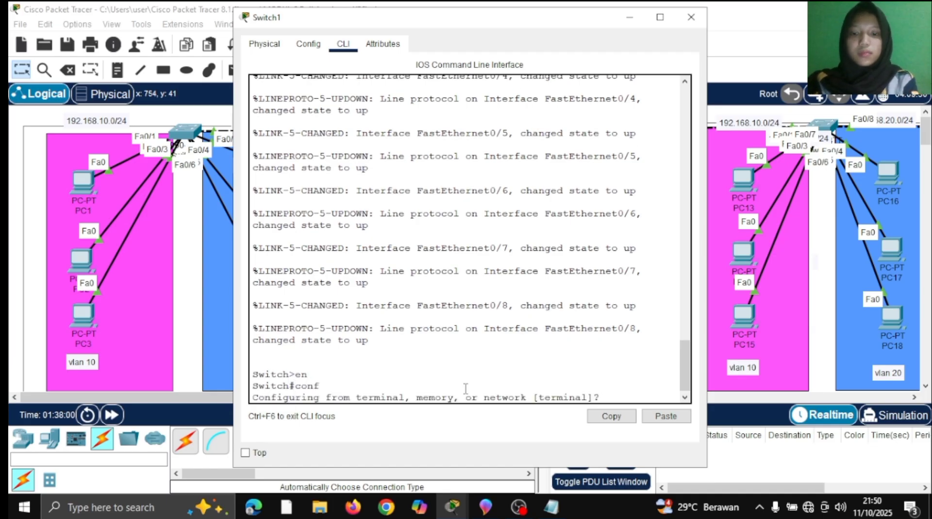
pyautogui.press('Return')
# - Try to run conf t from Switch1's global configuration mode
pyautogui.write('conf')
pyautogui.write(' t')
pyautogui.press('Return')
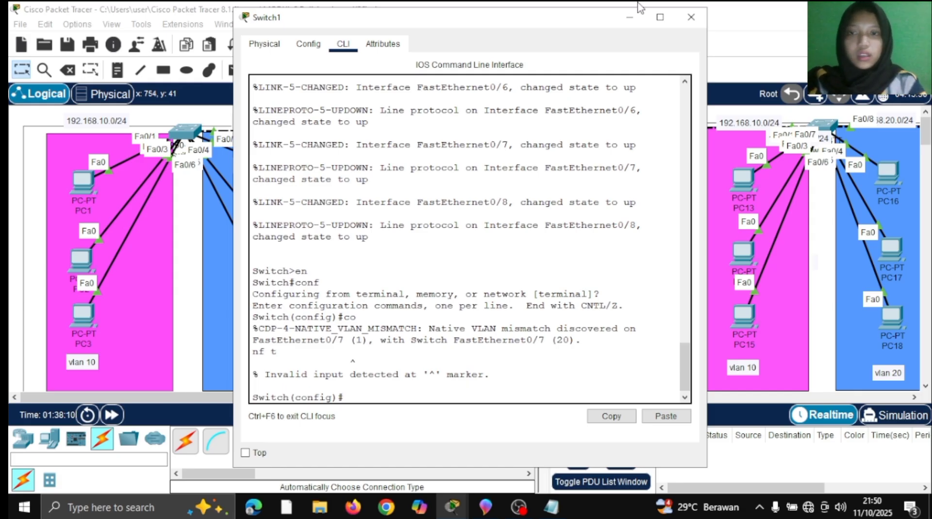
# - Check the port labels around Switch1 in the topology and enter interface configuration mode for fa0/7
pyautogui.click(629, 17)
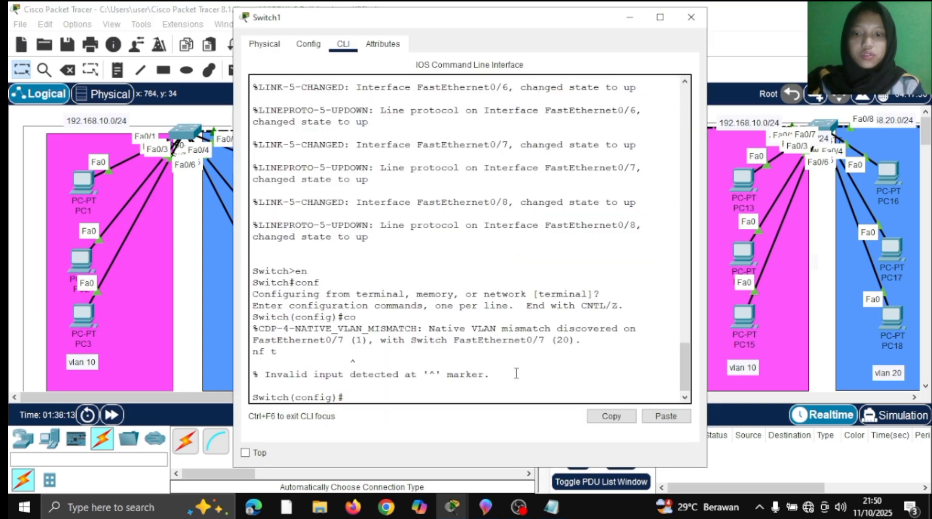
pyautogui.write('i')
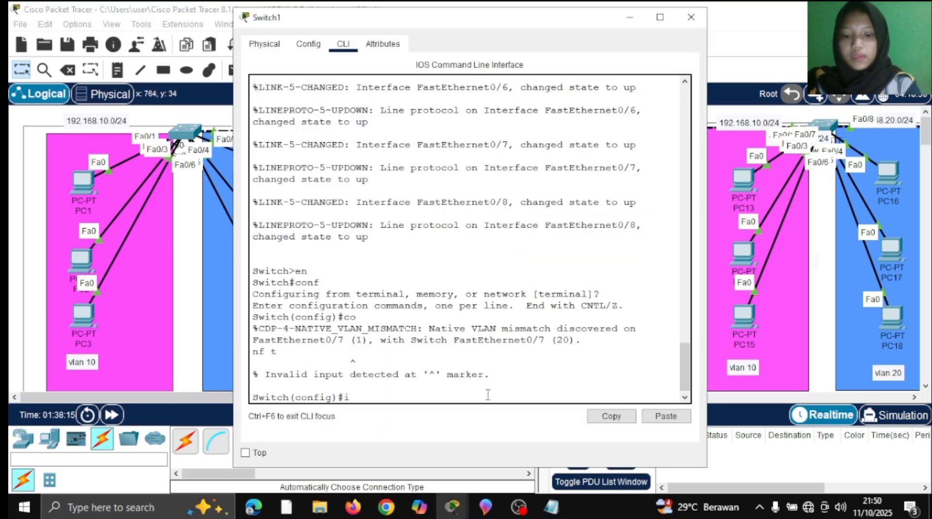
pyautogui.write('nt fa0')
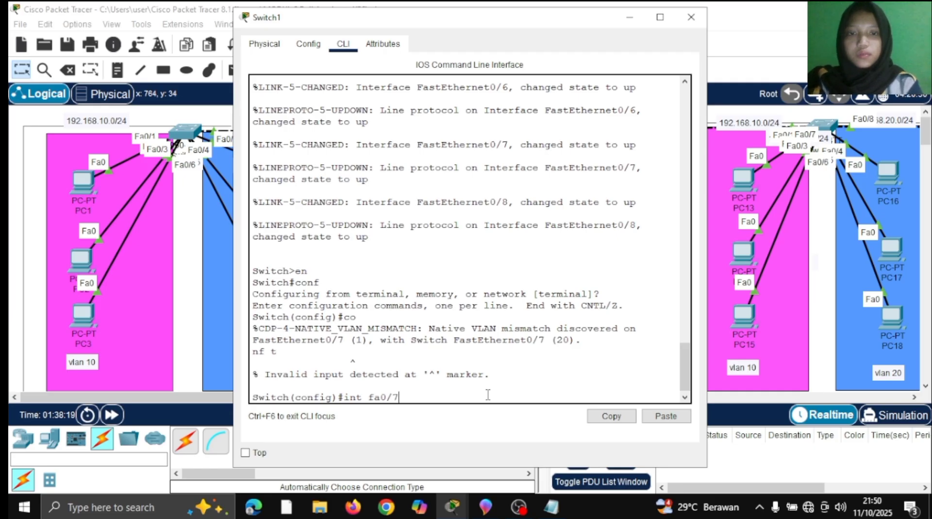
pyautogui.write('/7')
pyautogui.press('Return')
pyautogui.write('conf t')
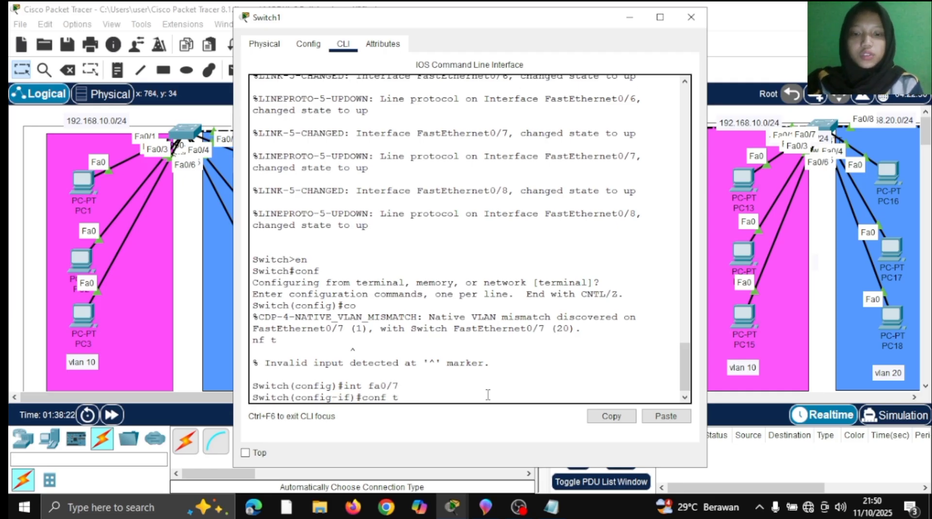
pyautogui.press('BackSpace')
pyautogui.press('BackSpace')
pyautogui.press('BackSpace')
pyautogui.press('BackSpace')
pyautogui.press('BackSpace')
pyautogui.press('BackSpace')
pyautogui.write('sw')
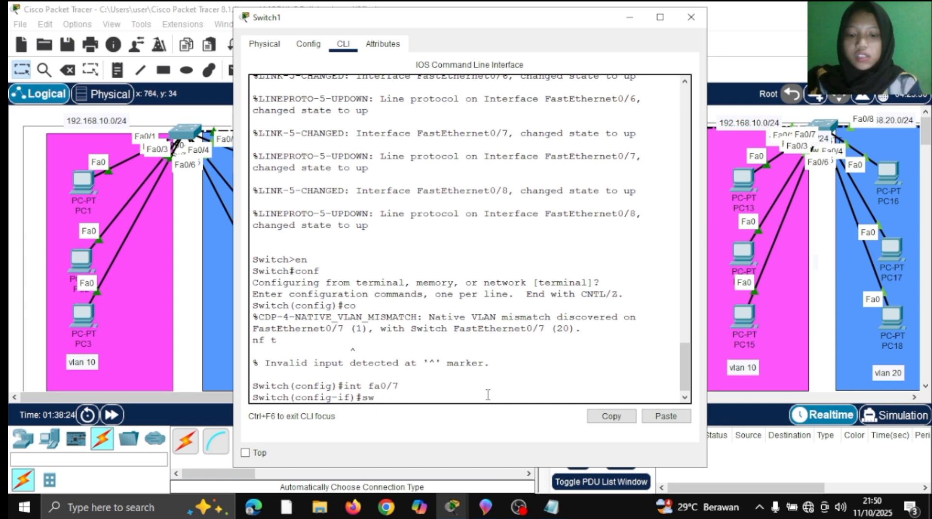
pyautogui.write('itchpor')
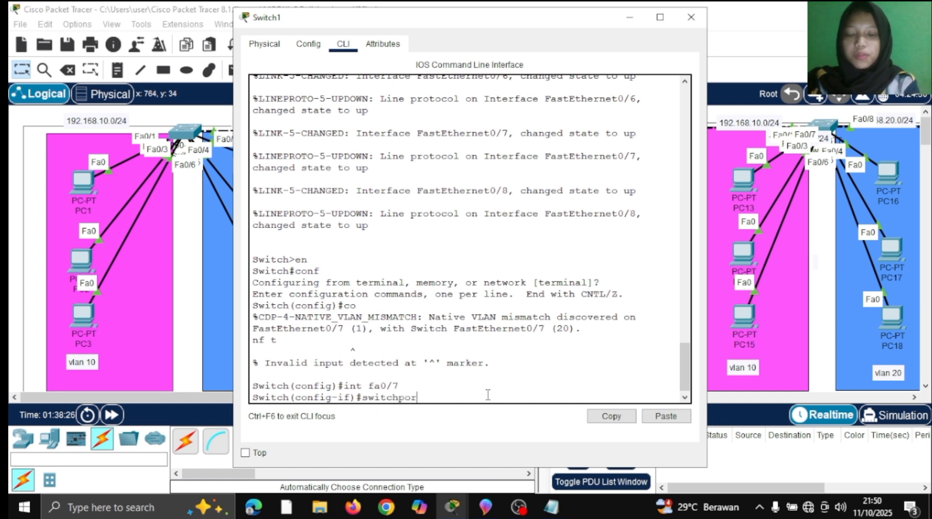
pyautogui.write('t')
pyautogui.press('BackSpace')
pyautogui.press('BackSpace')
pyautogui.press('BackSpace')
pyautogui.press('BackSpace')
pyautogui.press('BackSpace')
pyautogui.press('BackSpace')
pyautogui.press('BackSpace')
pyautogui.press('BackSpace')
pyautogui.press('BackSpace')
pyautogui.press('BackSpace')
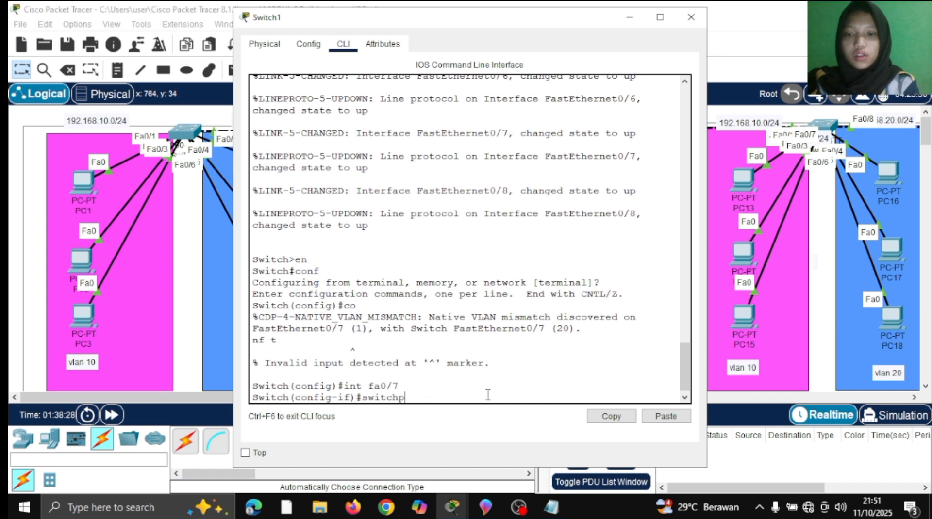
# - List Switch1's trunk interfaces with do show int trunk and examine the encapsulation, status and native VLAN columns
pyautogui.write('do sho')
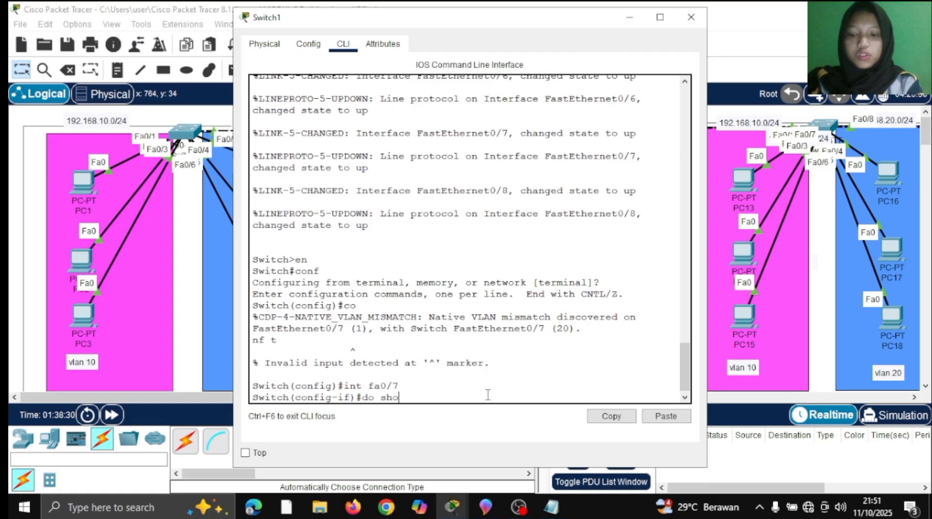
pyautogui.write('w int tru')
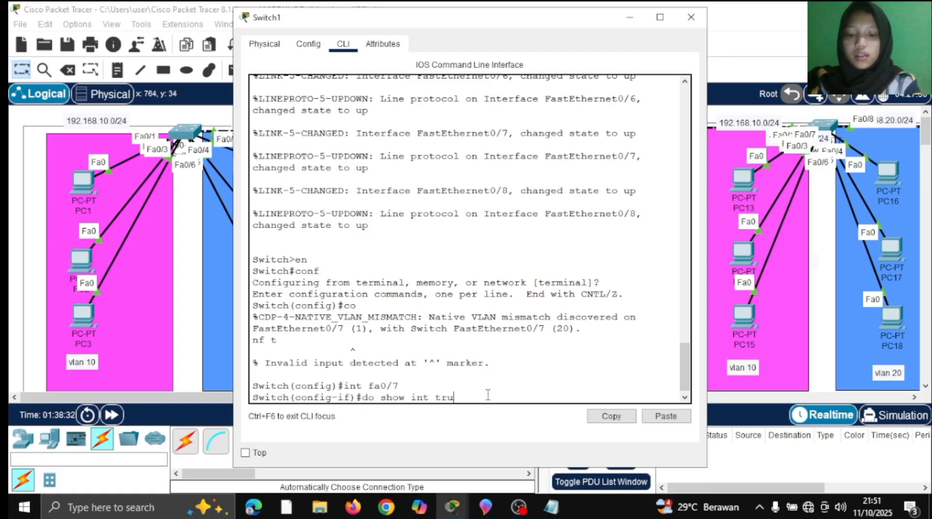
pyautogui.write('nk')
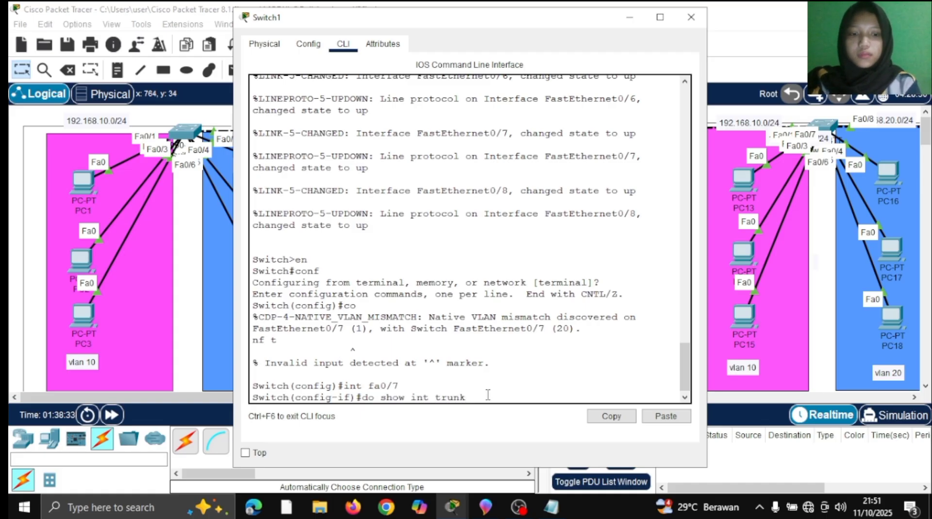
pyautogui.press('Return')
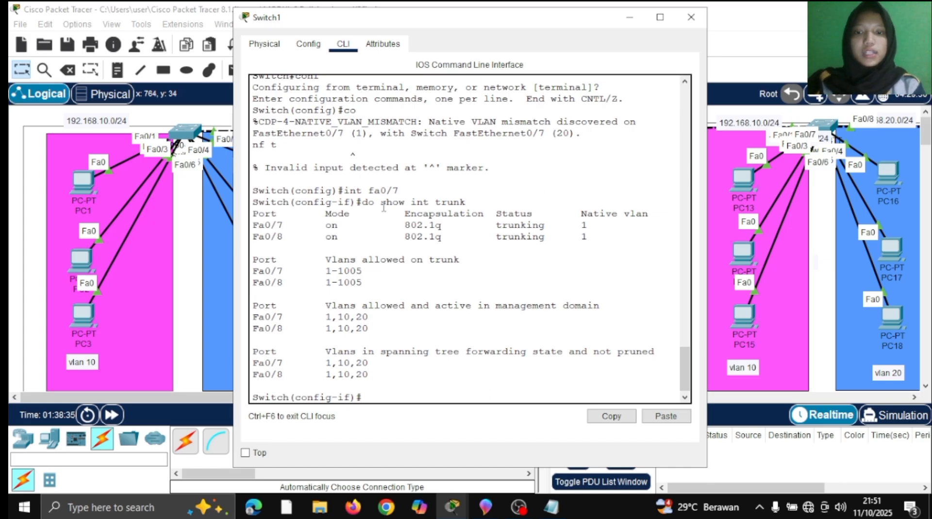
pyautogui.moveTo(252, 228); pyautogui.dragTo(395, 214)
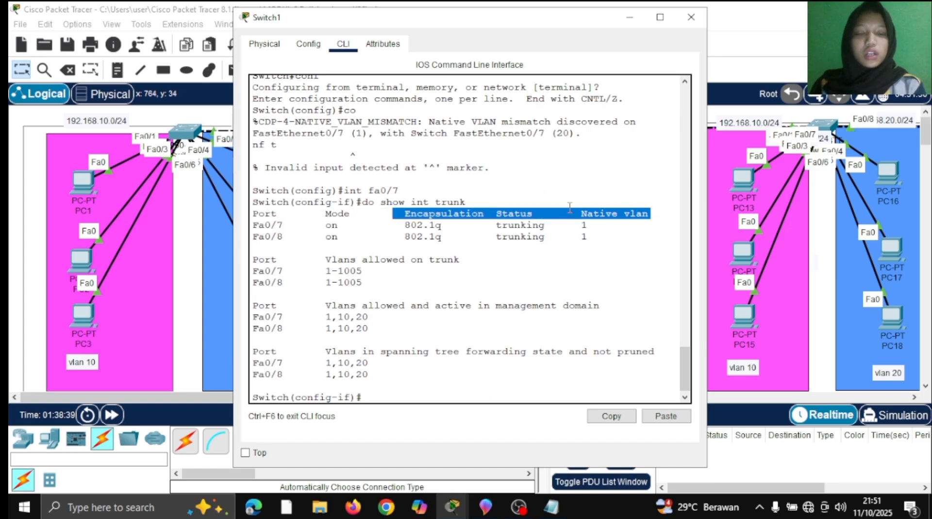
pyautogui.click(617, 227)
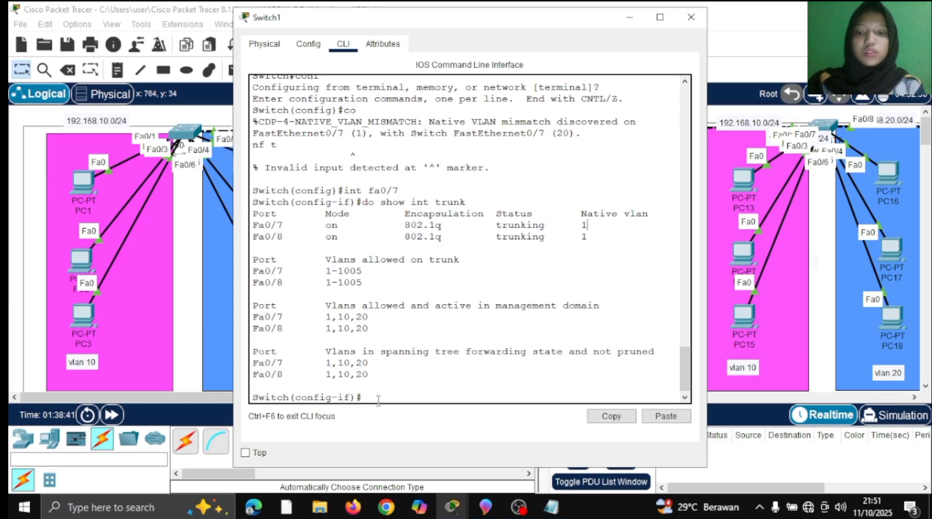
# - Set the native VLAN of Switch1's Fa0/7 trunk to 20 with switchport trunk native vlan 20
pyautogui.press('Up')
pyautogui.press('Up')
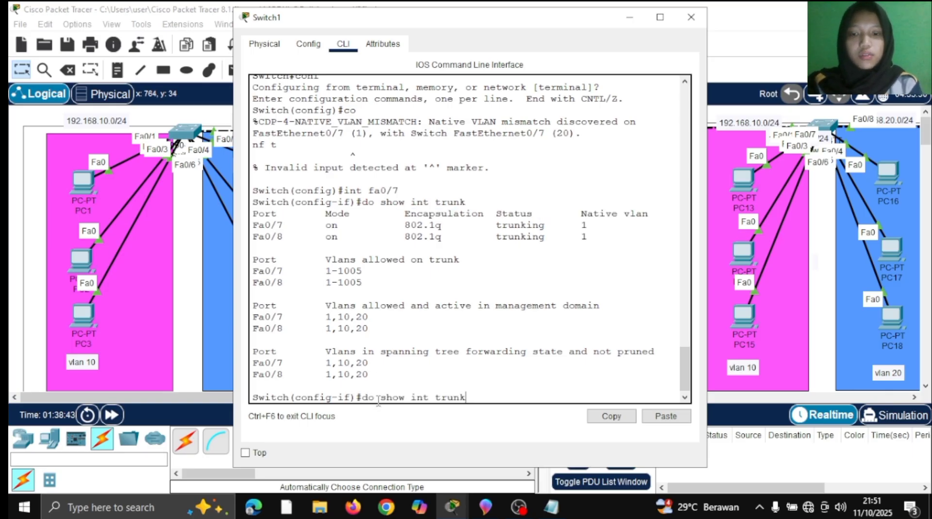
pyautogui.press('BackSpace')
pyautogui.press('BackSpace')
pyautogui.press('BackSpace')
pyautogui.press('BackSpace')
pyautogui.press('BackSpace')
pyautogui.press('BackSpace')
pyautogui.press('BackSpace')
pyautogui.press('BackSpace')
pyautogui.press('BackSpace')
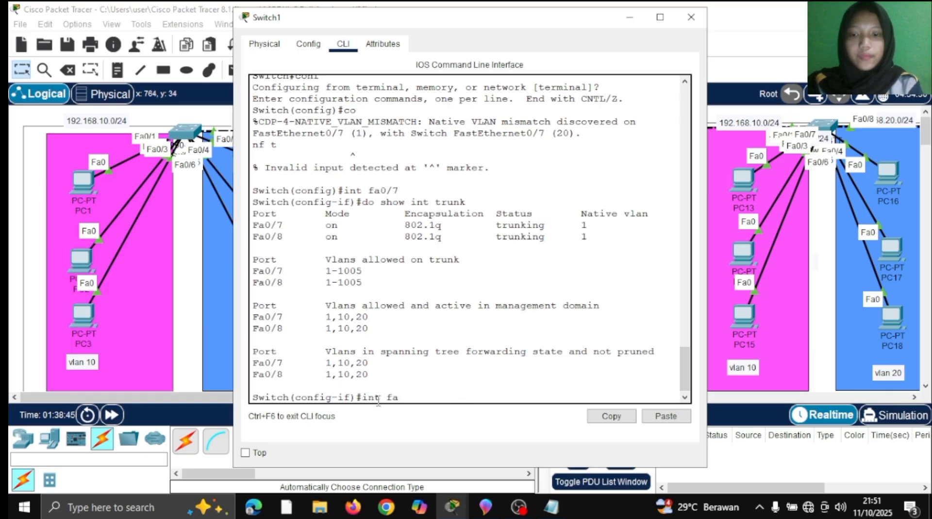
pyautogui.write('switchport trunk')
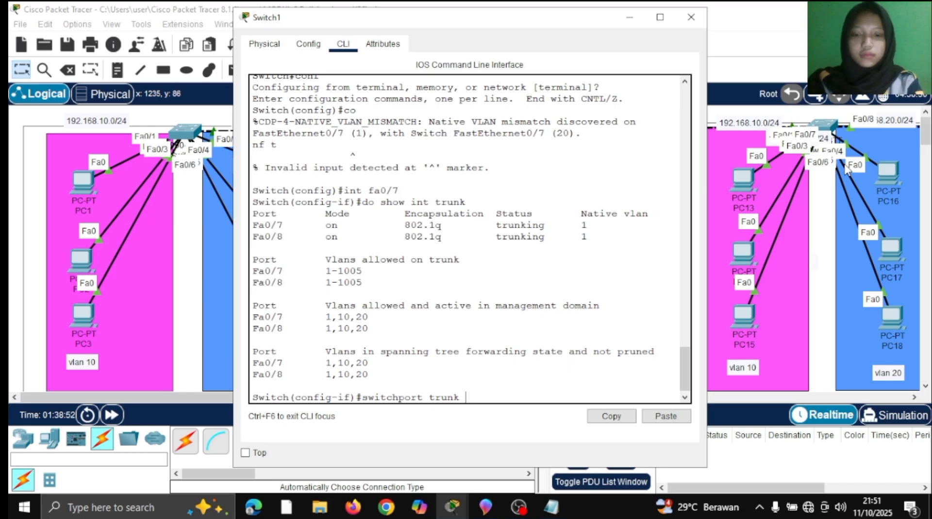
pyautogui.write(' nat')
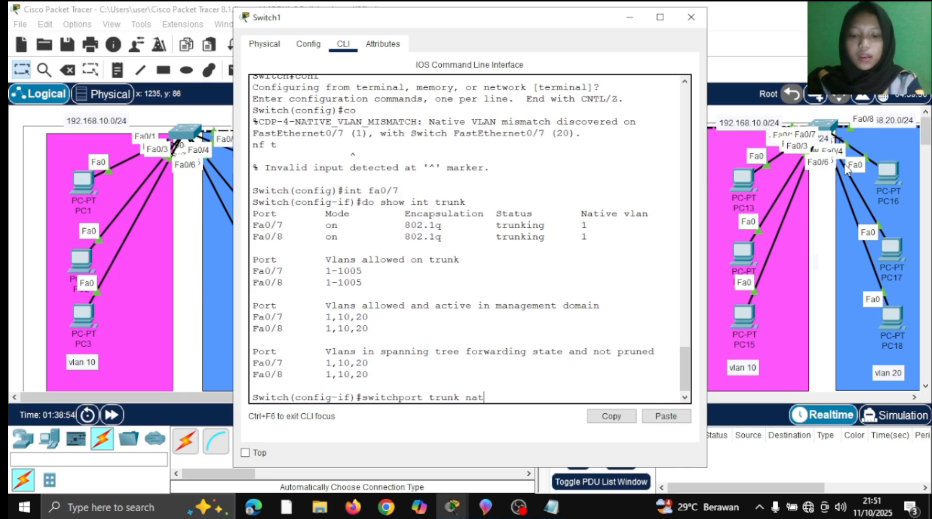
pyautogui.write('ive vlan 20')
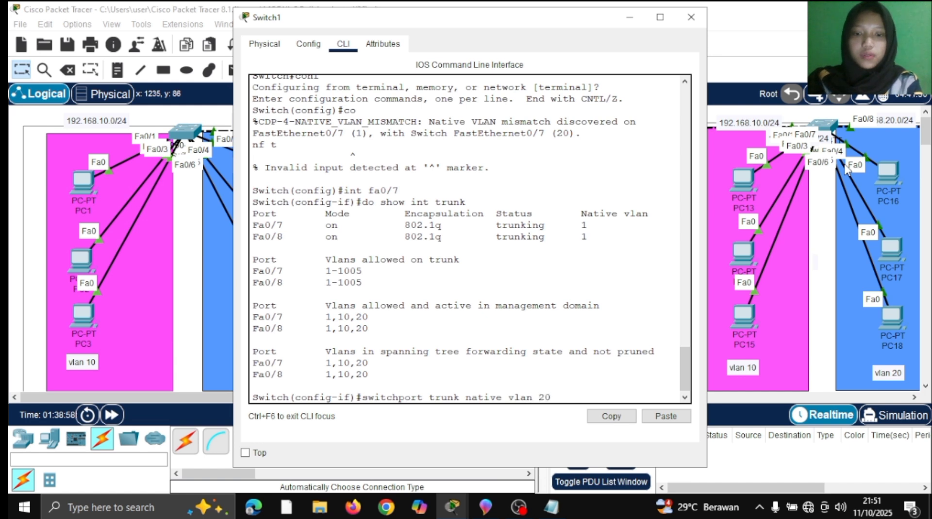
pyautogui.press('Return')
# - List Switch1's trunk interfaces with do show int trunk and examine the Fa0/7 row
pyautogui.press('Up')
pyautogui.press('Up')
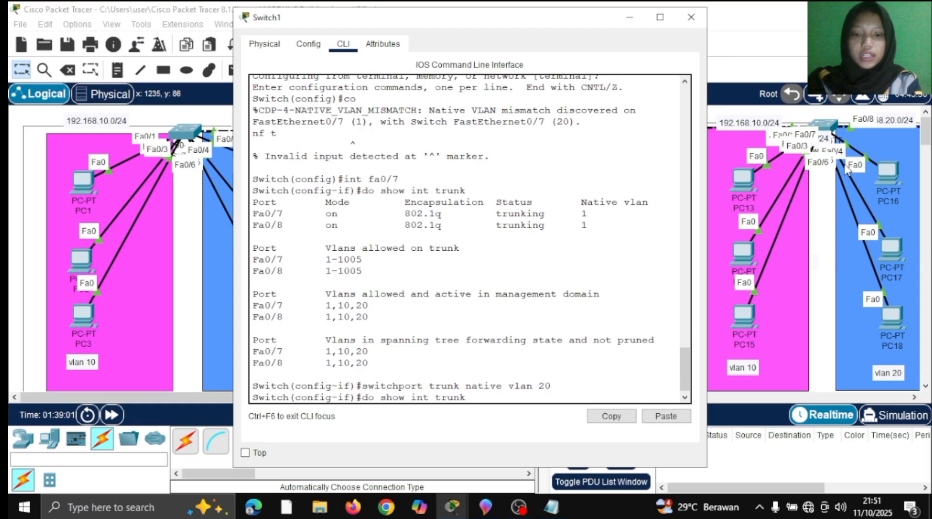
pyautogui.press('Return')
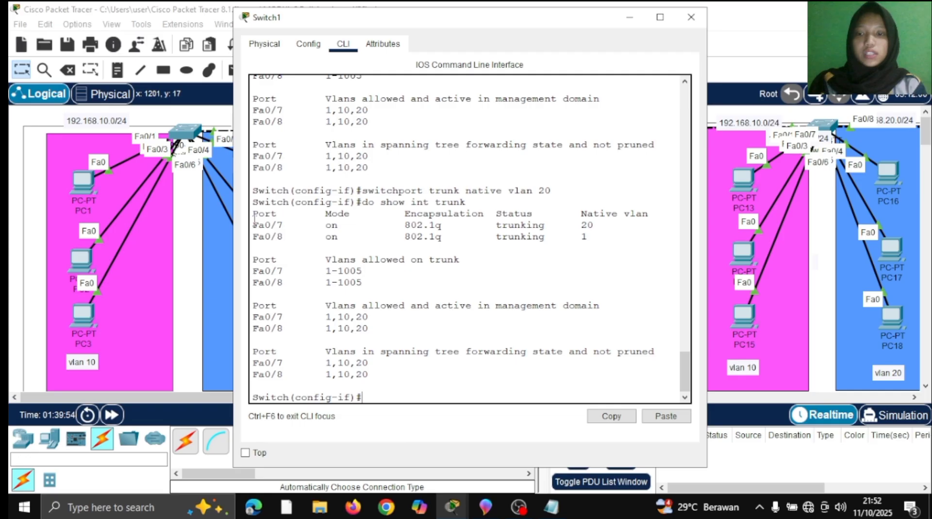
pyautogui.moveTo(252, 225); pyautogui.dragTo(605, 229)
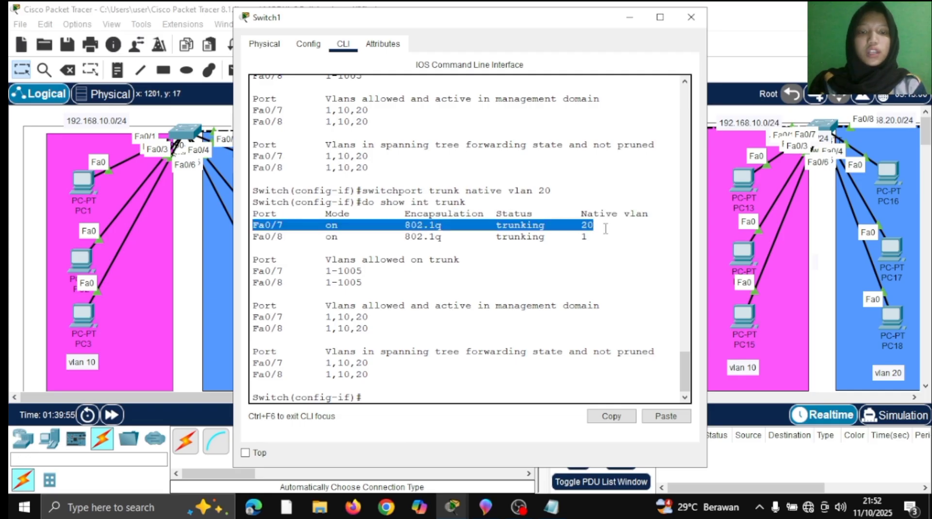
pyautogui.click(383, 394)
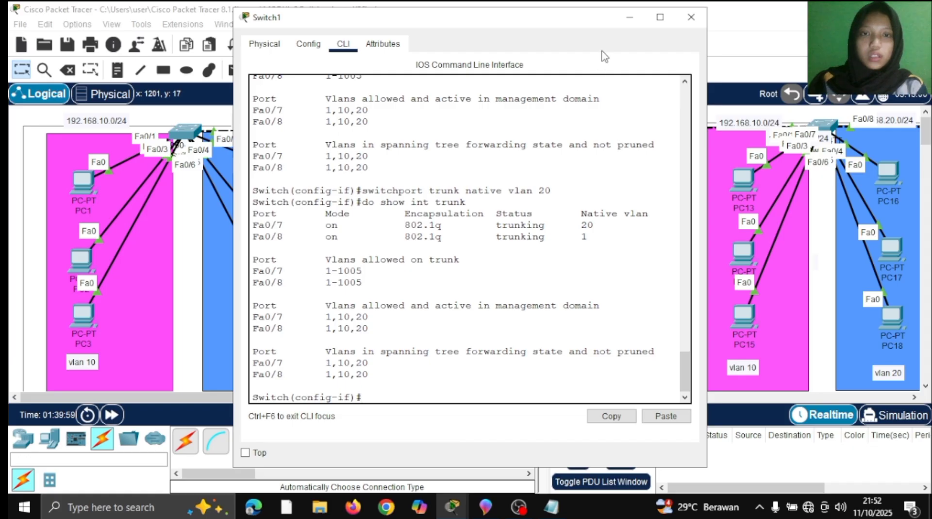
# - Minimize Switch1, open Switch0's command line and set the Fa0/7 native VLAN to 1 with switchport trunk native vlan 1
pyautogui.click(630, 22)
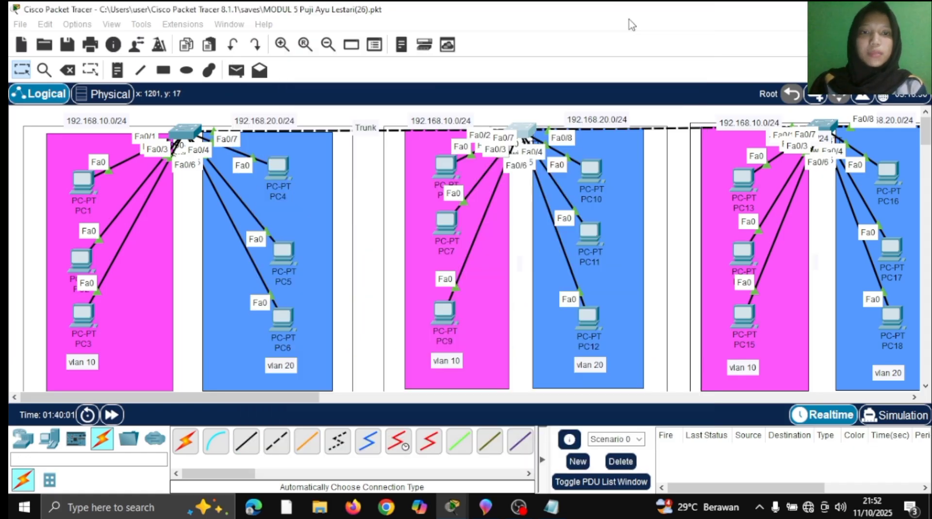
pyautogui.click(185, 131)
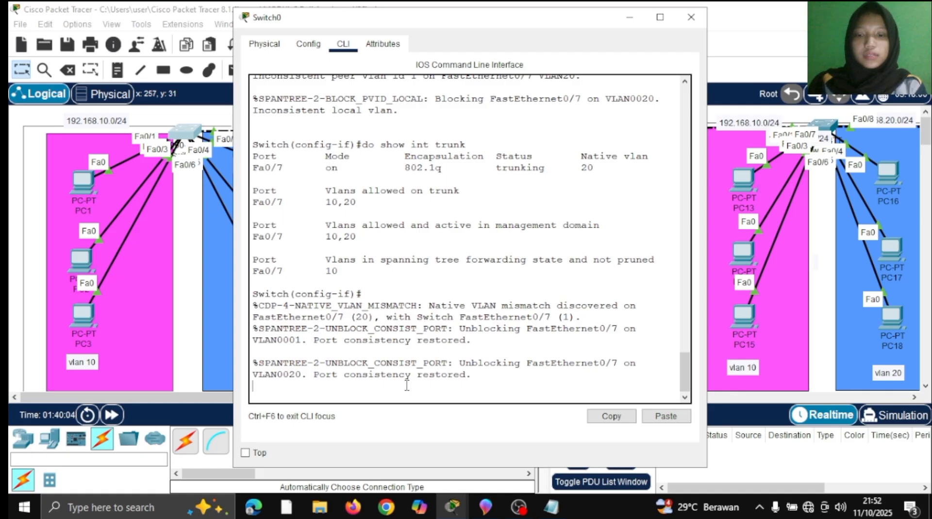
pyautogui.press('Return')
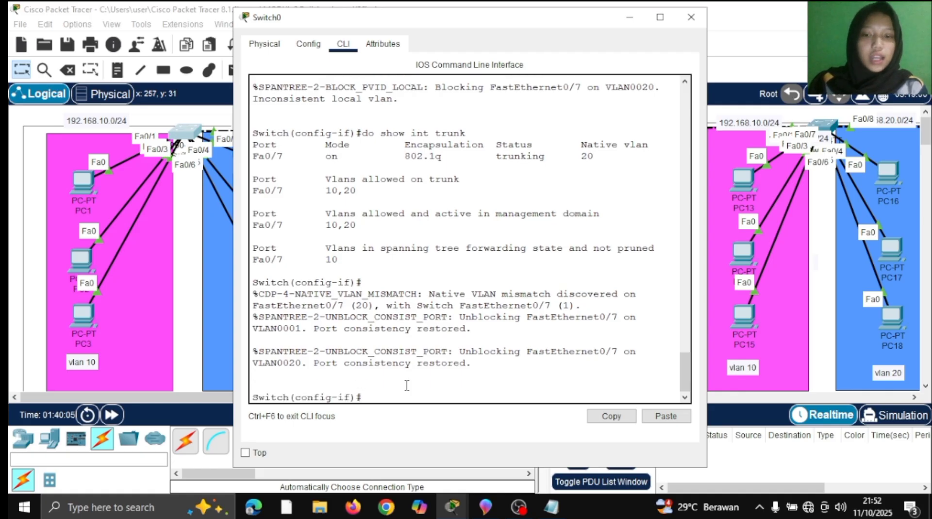
pyautogui.press('Up')
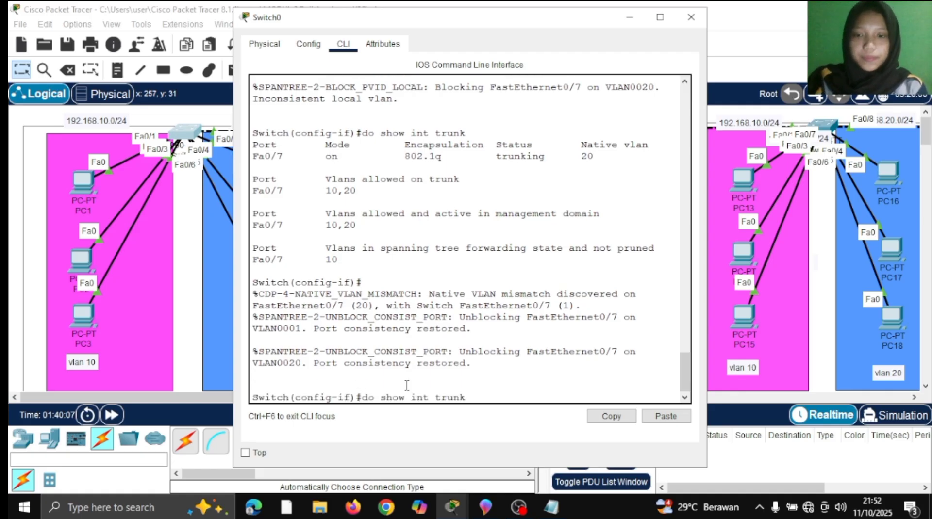
pyautogui.press('Up')
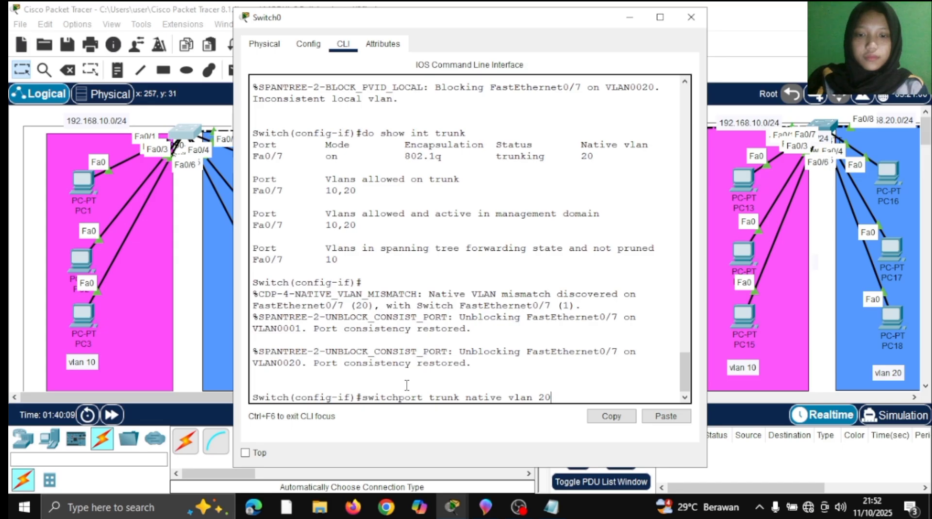
pyautogui.press('BackSpace')
pyautogui.press('BackSpace')
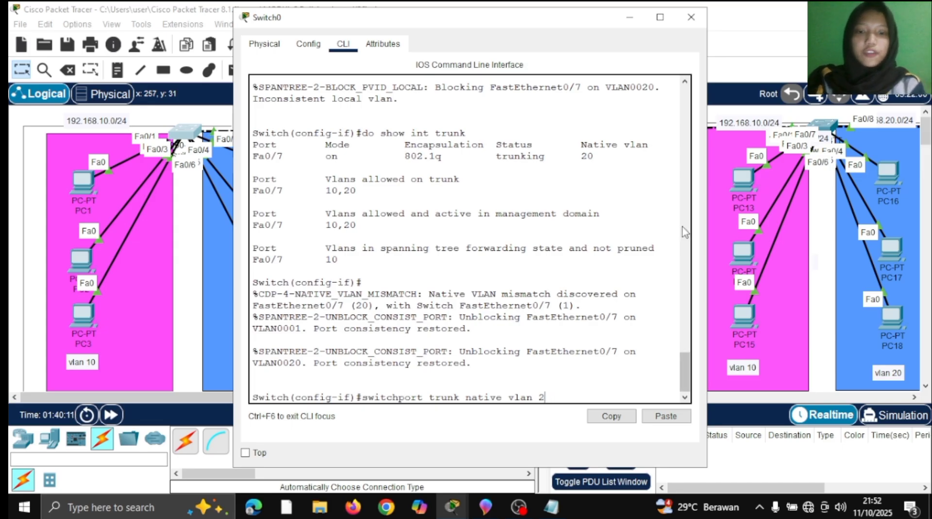
pyautogui.write('1')
pyautogui.press('Return')
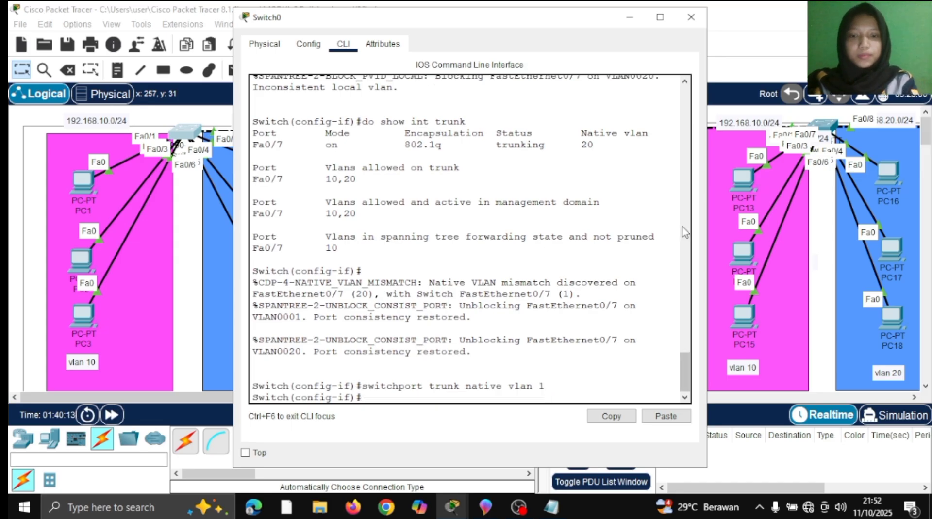
# - List Switch0's trunk interfaces with do show int trunk and examine the native VLAN of Fa0/7
pyautogui.press('Up')
pyautogui.press('Up')
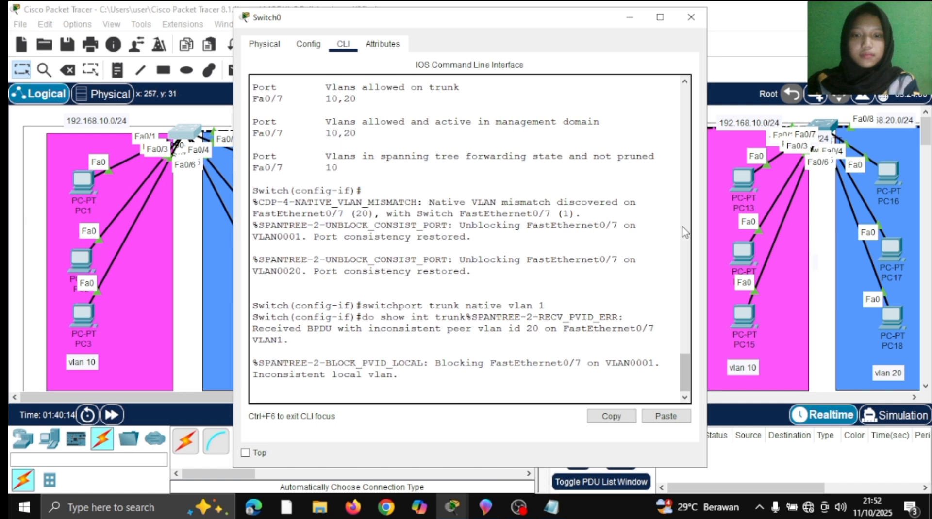
pyautogui.press('Up')
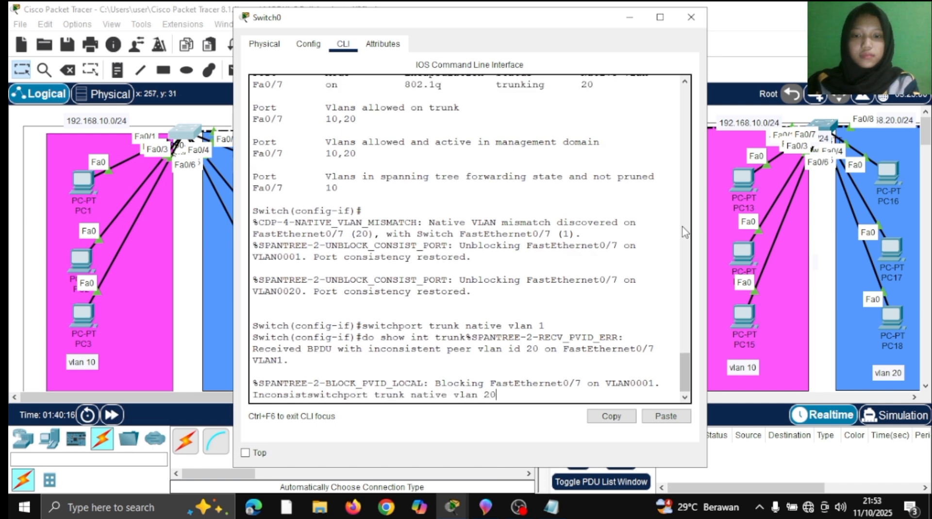
pyautogui.press('Up')
pyautogui.press('Down')
pyautogui.press('Down')
pyautogui.press('Return')
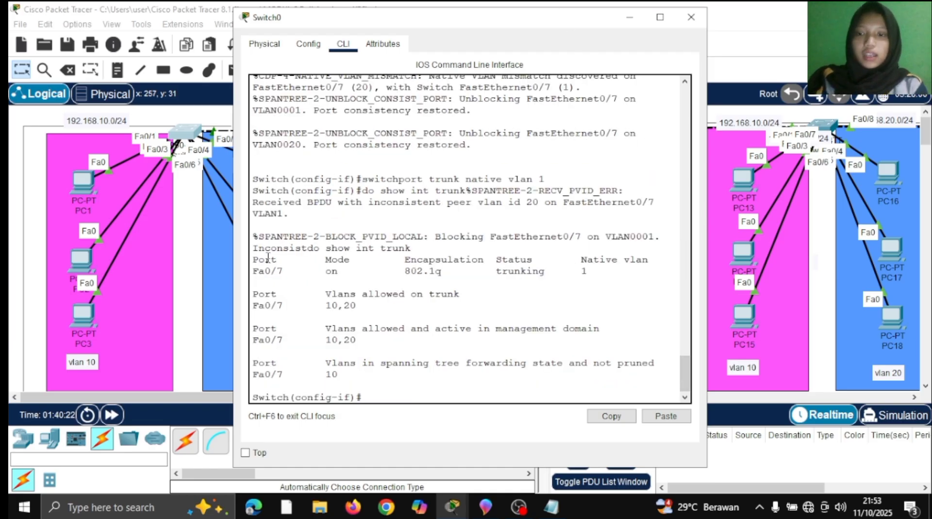
pyautogui.moveTo(252, 272); pyautogui.dragTo(551, 278)
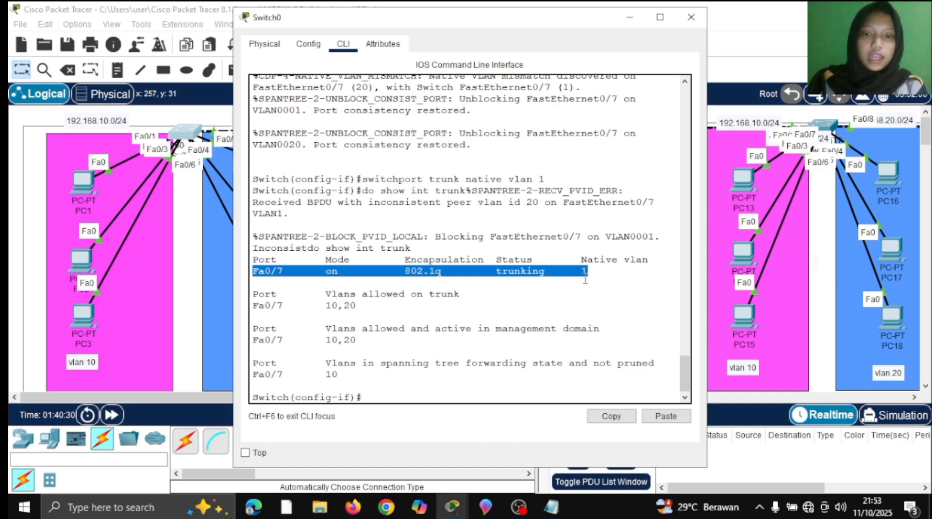
# - Minimize Switch0, reopen Switch1's command line and list its trunk interfaces again with do show int trunk
pyautogui.click(630, 17)
pyautogui.click(535, 130)
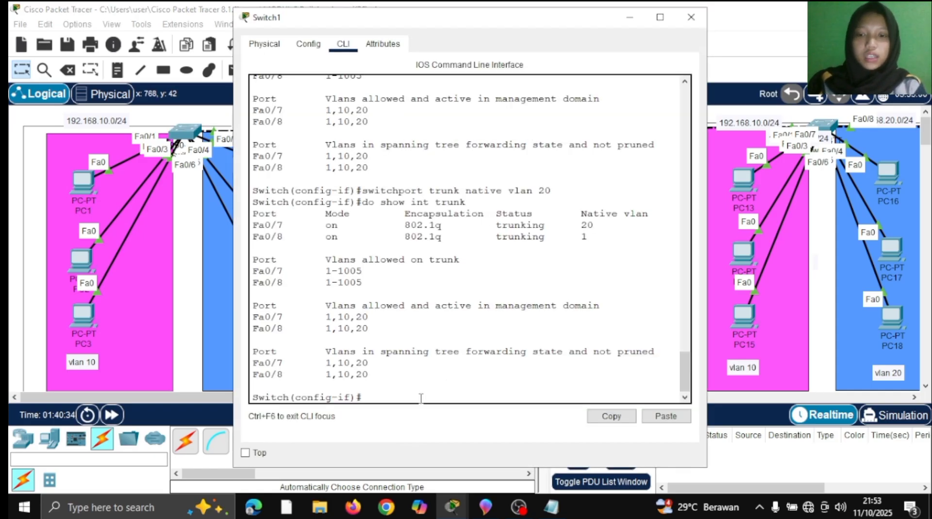
pyautogui.press('Up')
pyautogui.press('Up')
pyautogui.press('Up')
pyautogui.press('Return')
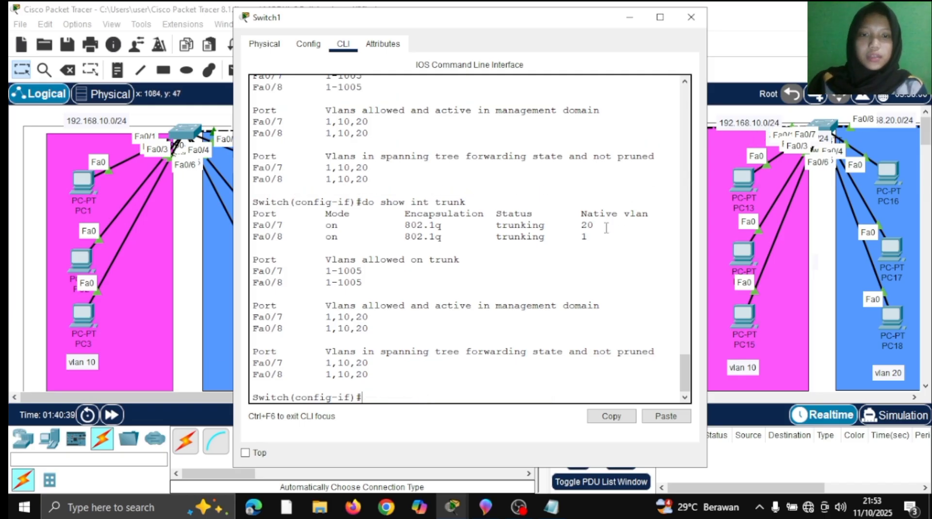
# - Set the native VLAN of Switch1's Fa0/7 trunk to 1 with switchport trunk native vlan 1
pyautogui.press('Up')
pyautogui.press('Up')
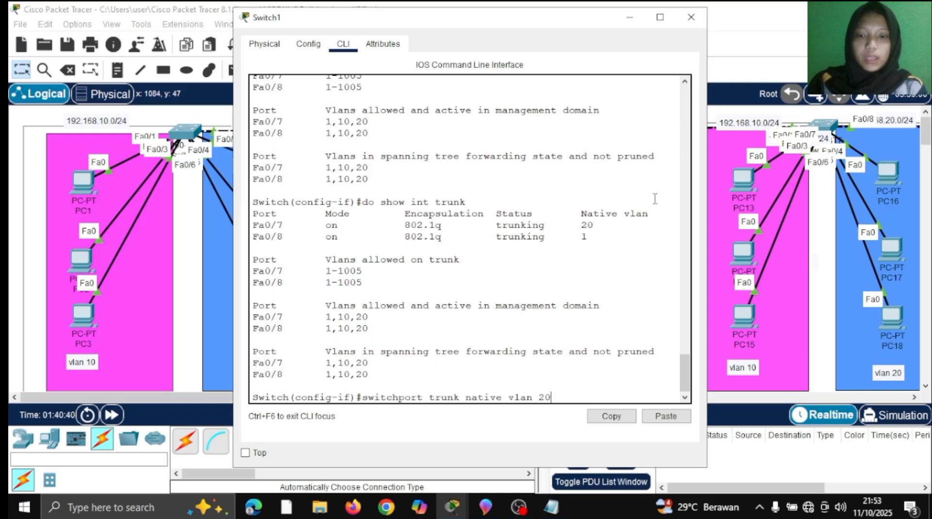
pyautogui.press('BackSpace')
pyautogui.press('BackSpace')
pyautogui.write('1')
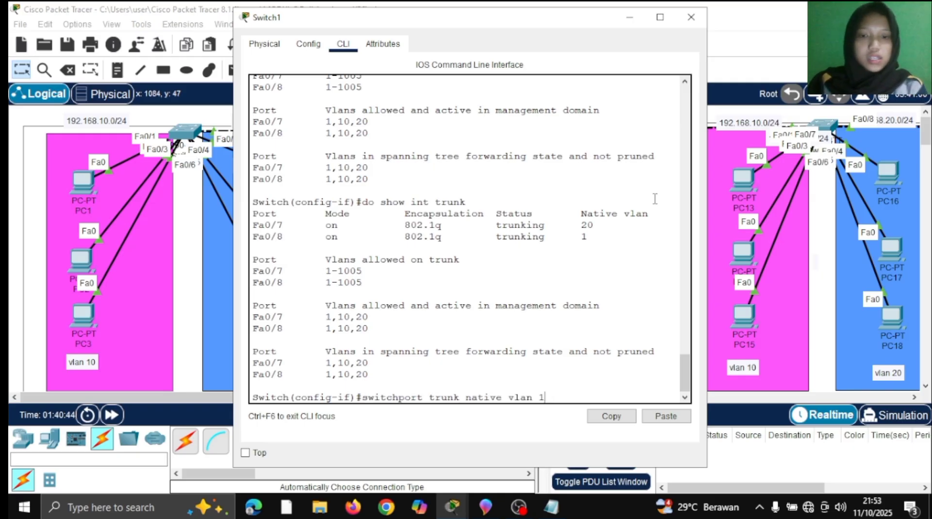
pyautogui.press('Return')
# - Run do show int trunk on Switch1 and compare the native VLANs of Fa0/7 and Fa0/8
pyautogui.press('Up')
pyautogui.press('Up')
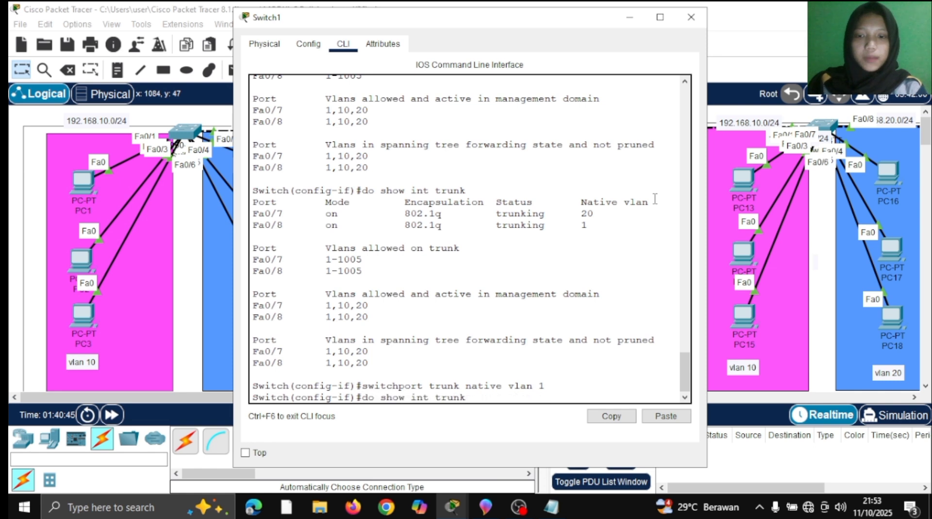
pyautogui.press('Return')
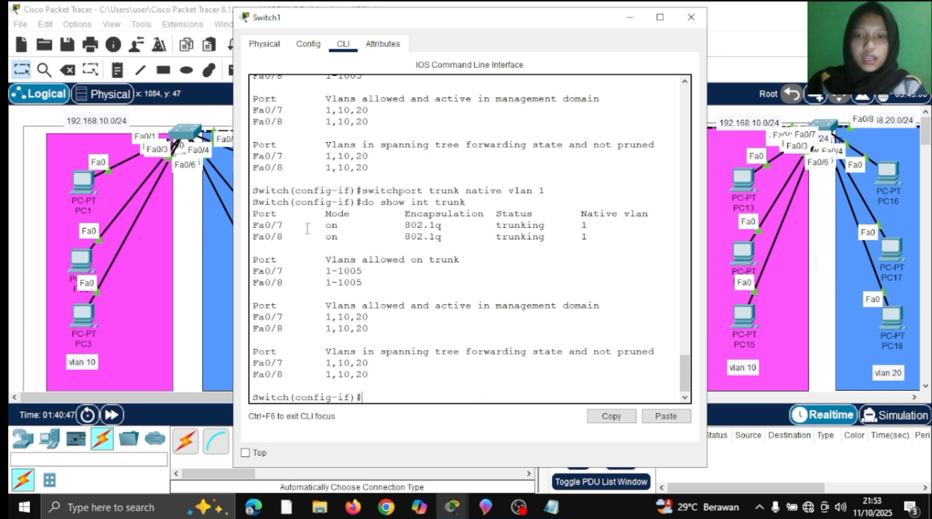
pyautogui.moveTo(255, 225); pyautogui.dragTo(597, 241)
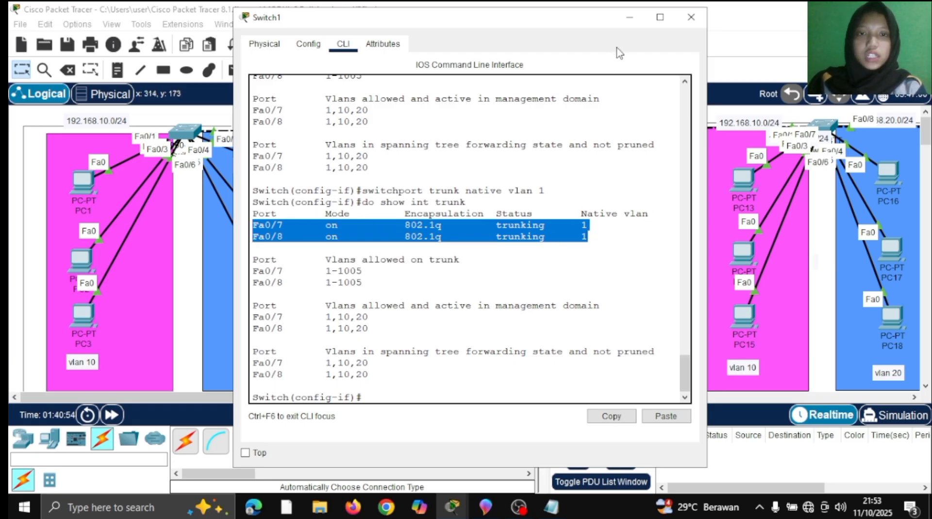
# - Minimize Switch1, check the spanning-tree messages in Switch0's command line and minimize Switch0 to return to the topology
pyautogui.click(630, 22)
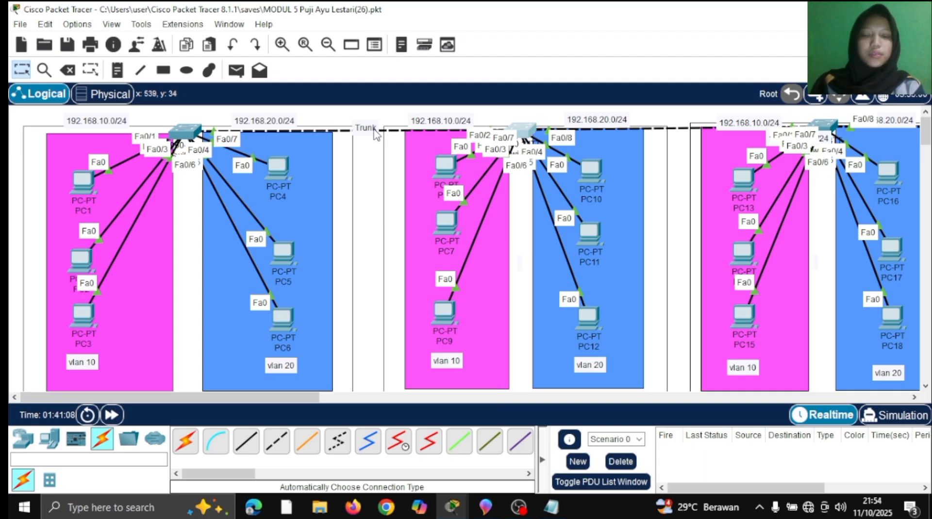
pyautogui.click(186, 134)
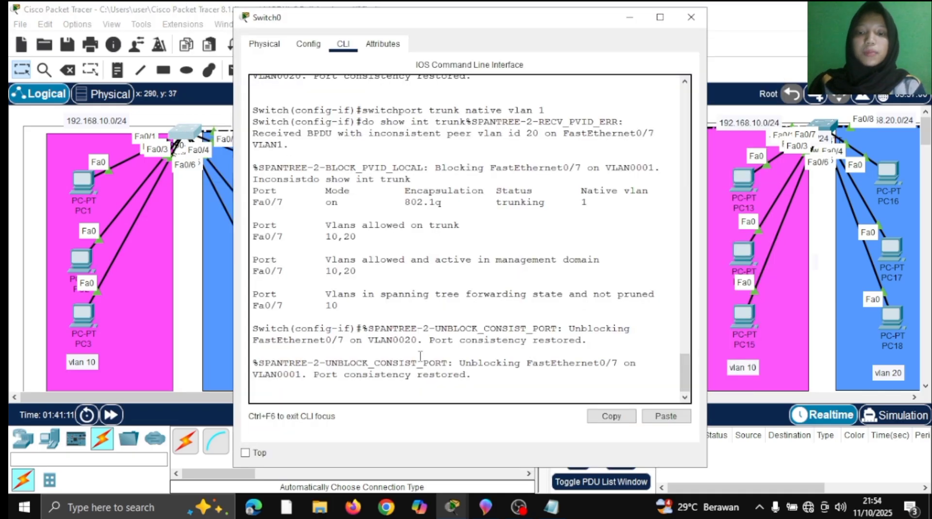
pyautogui.click(630, 17)
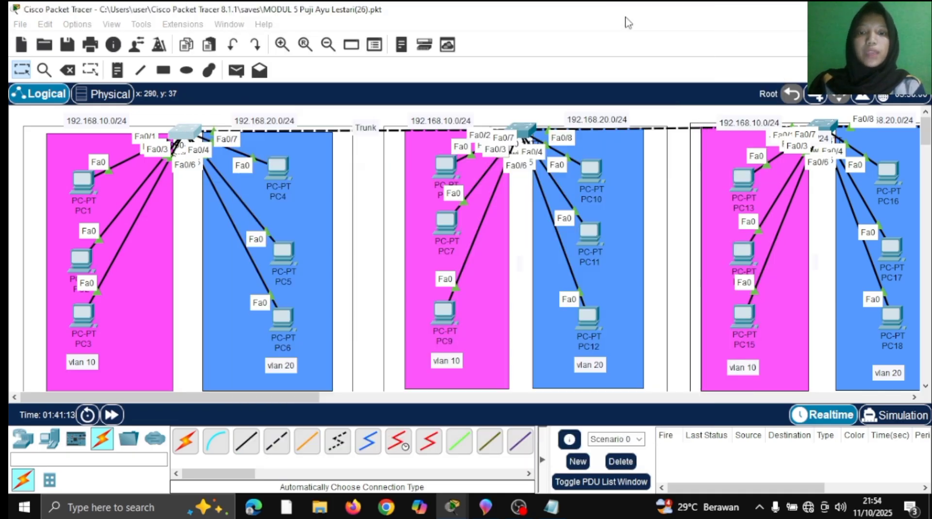